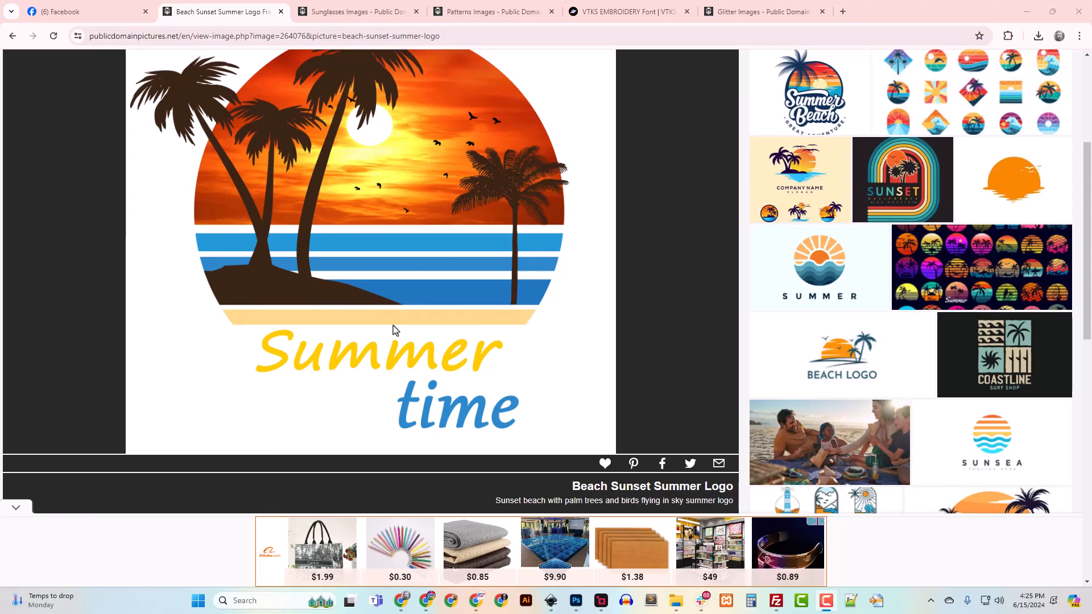
Start saving the beach sunset summer logo image and choose the Designs folder as its location
scroll(394, 325, "up", 4)
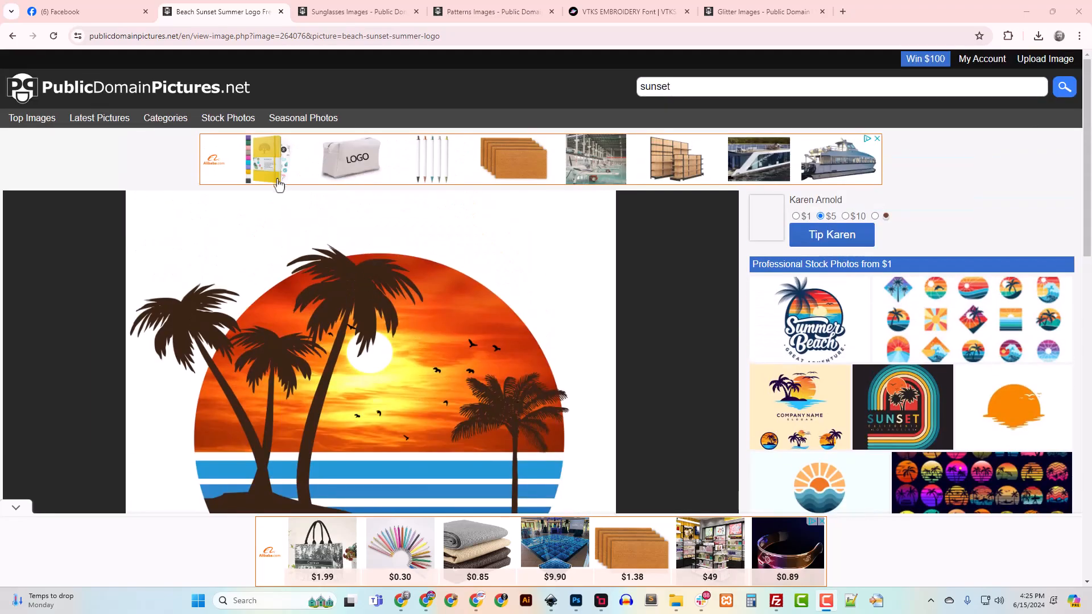
scroll(330, 309, "down", 4)
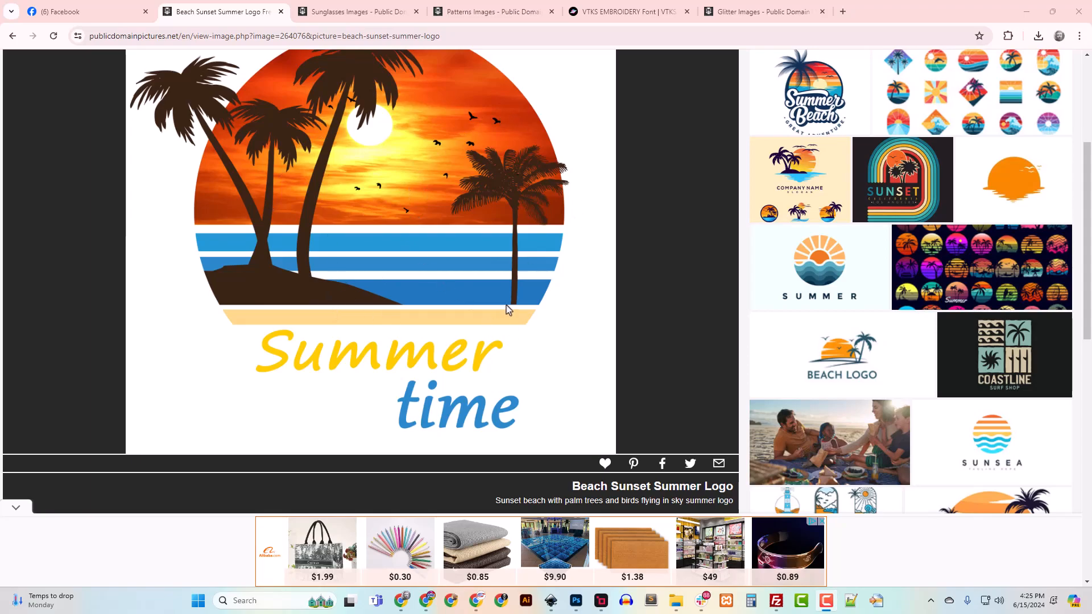
scroll(506, 305, "up", 2)
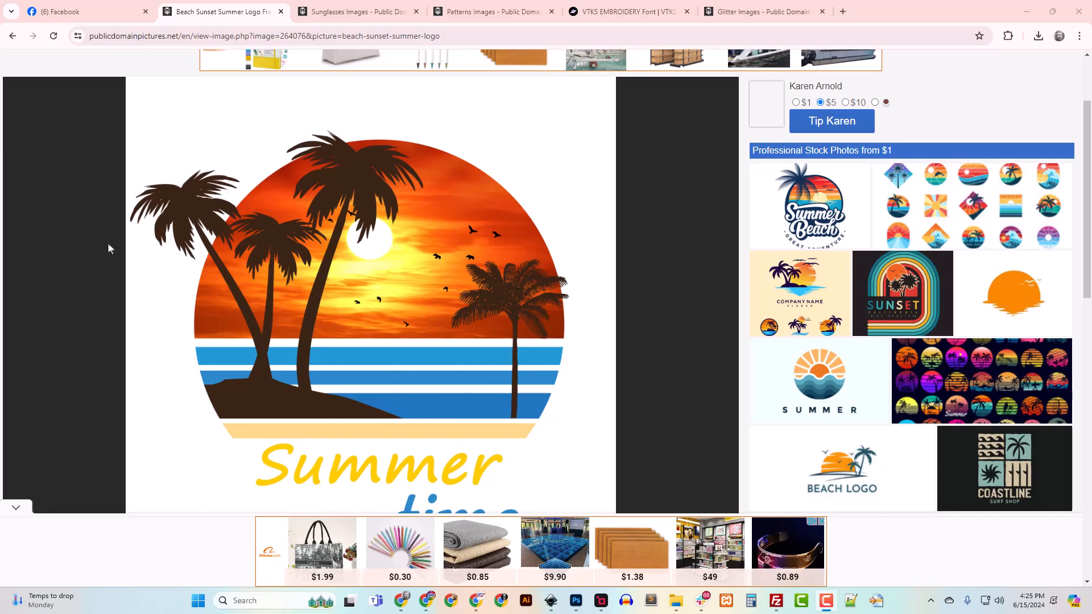
right_click(400, 288)
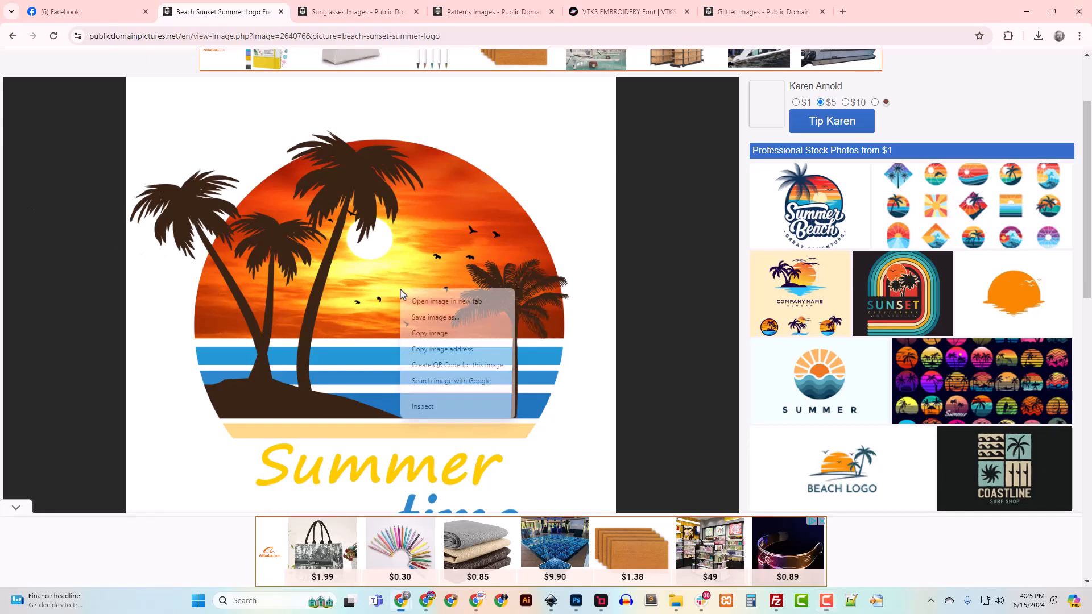
left_click(431, 320)
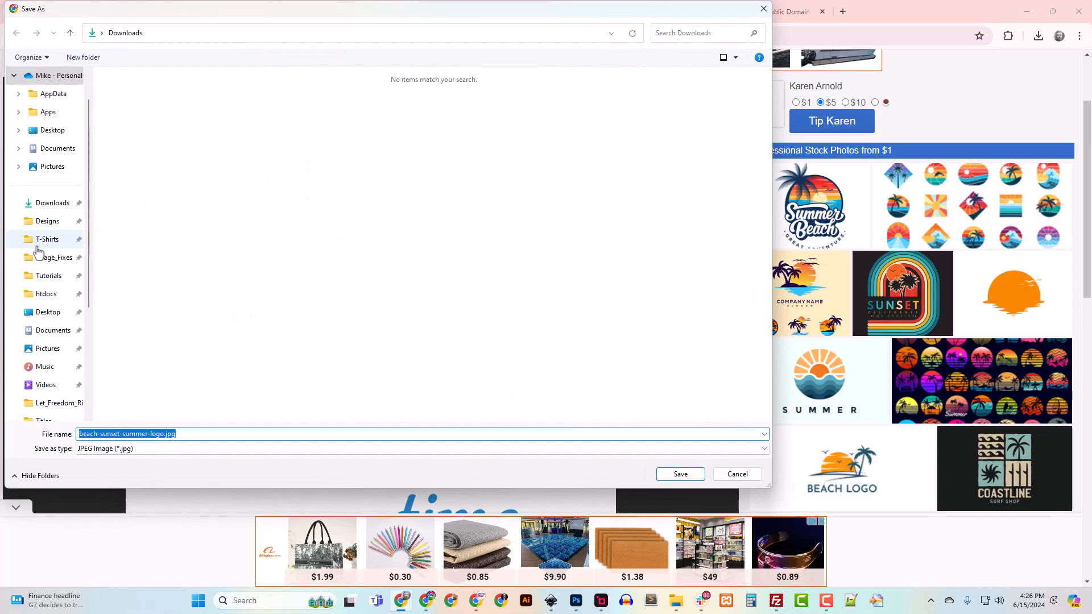
left_click(41, 221)
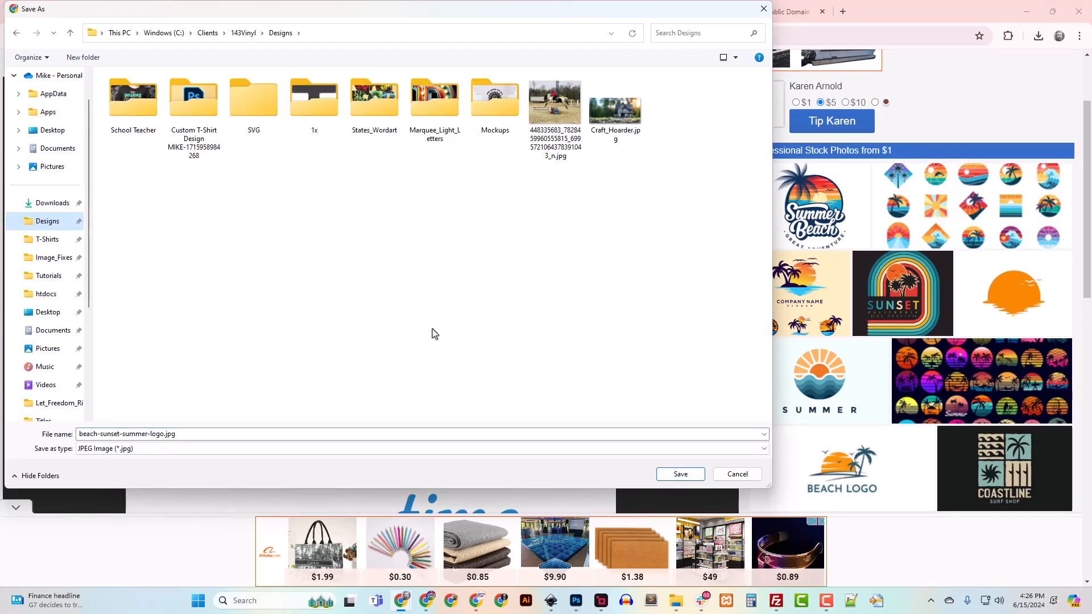
Create a Crafty_Beach folder inside Designs and save beach-sunset-summer-logo.jpg in it
key("ctrl+shift+n")
type("C")
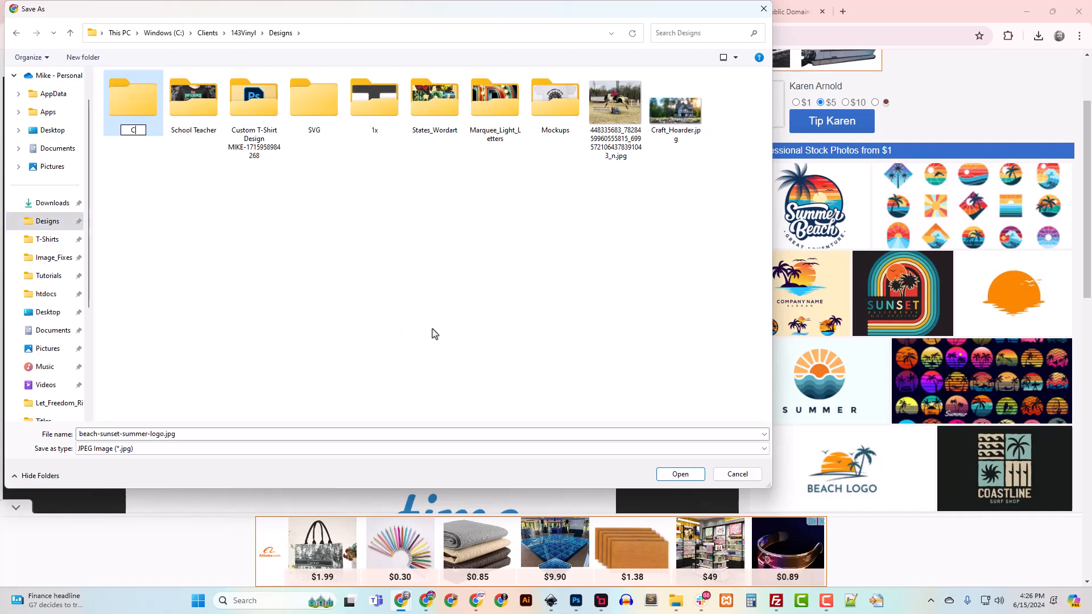
type("rafty Beach")
key("Return")
key("Return")
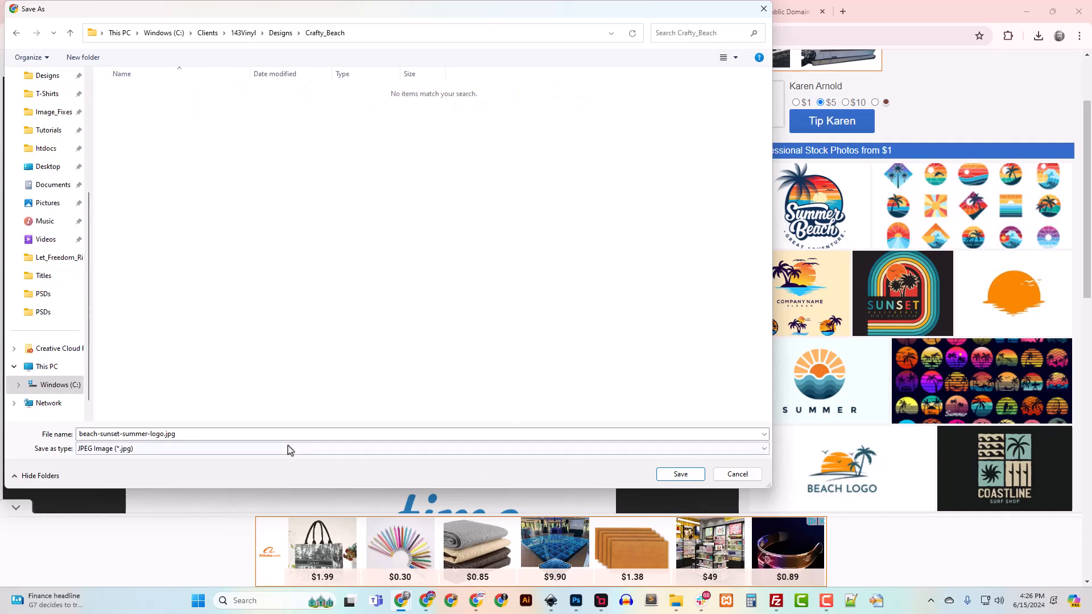
left_click(678, 475)
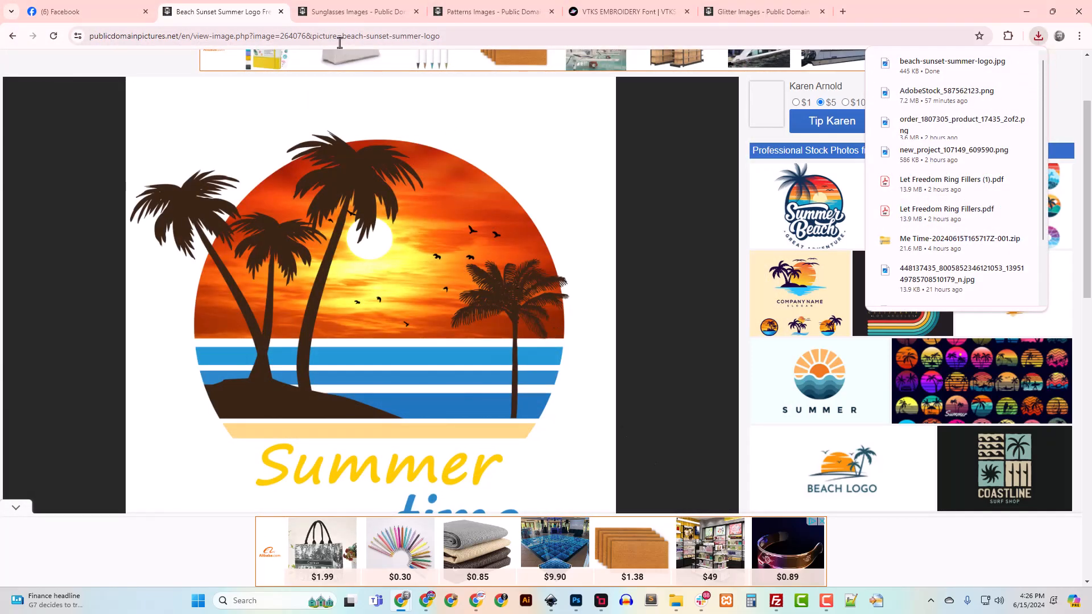
Open the black aviator sunglasses picture from the sunglasses image results
left_click(366, 16)
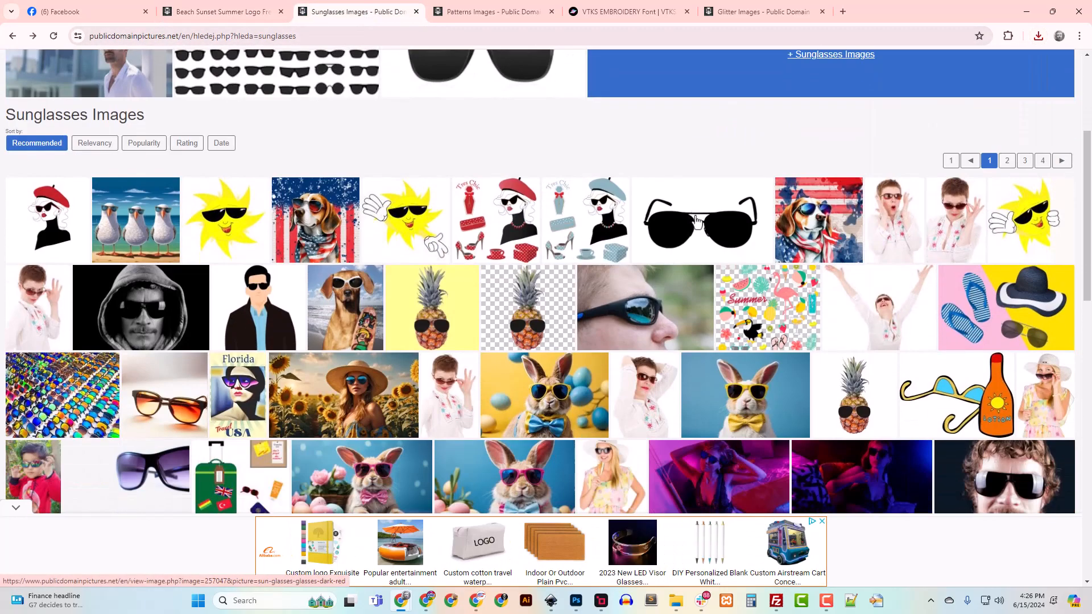
left_click(697, 220)
Browse the public domain pattern images for usable textures such as seashells and glitter
left_click(472, 12)
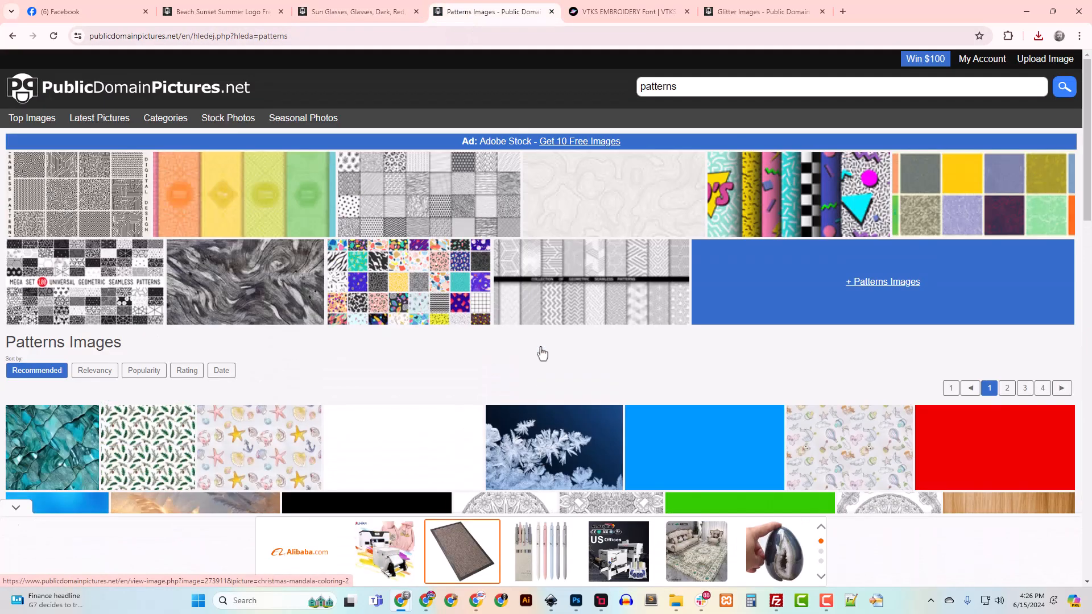
scroll(532, 353, "down", 2)
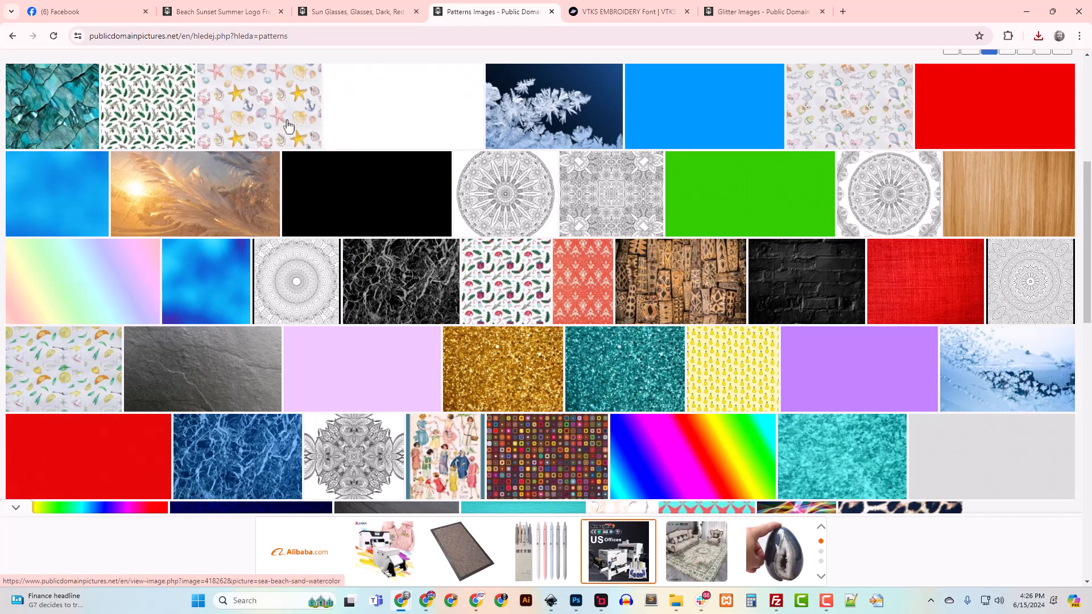
scroll(285, 130, "up", 2)
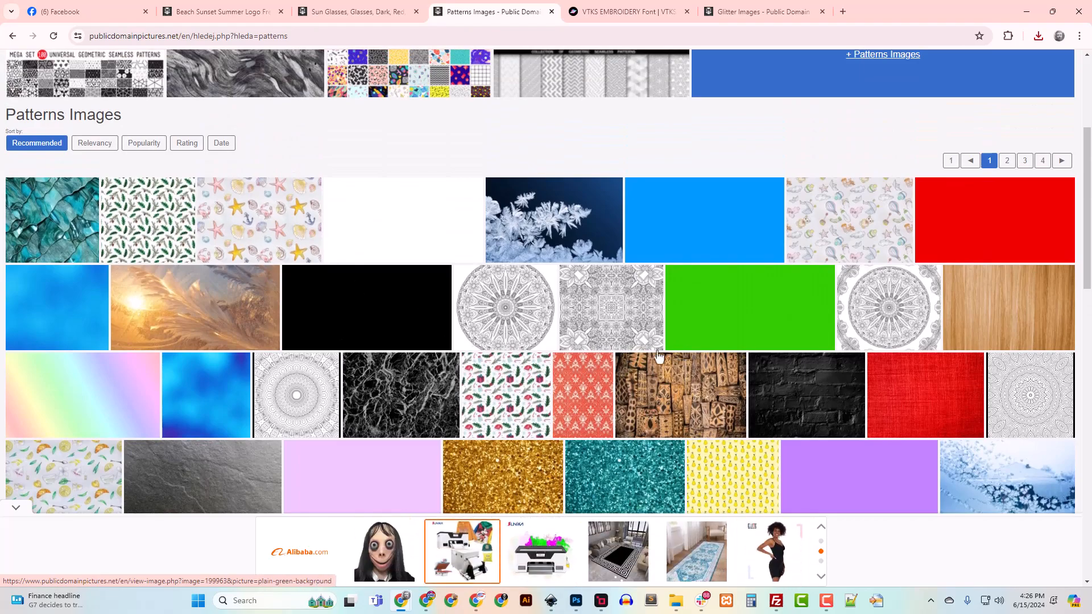
scroll(615, 417, "down", 2)
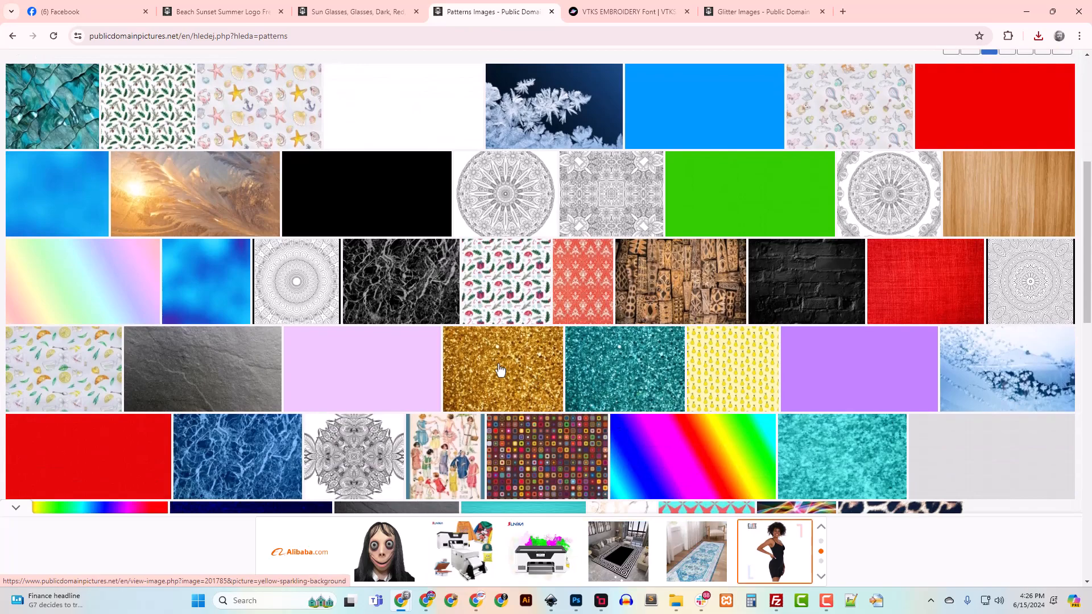
scroll(501, 370, "up", 2)
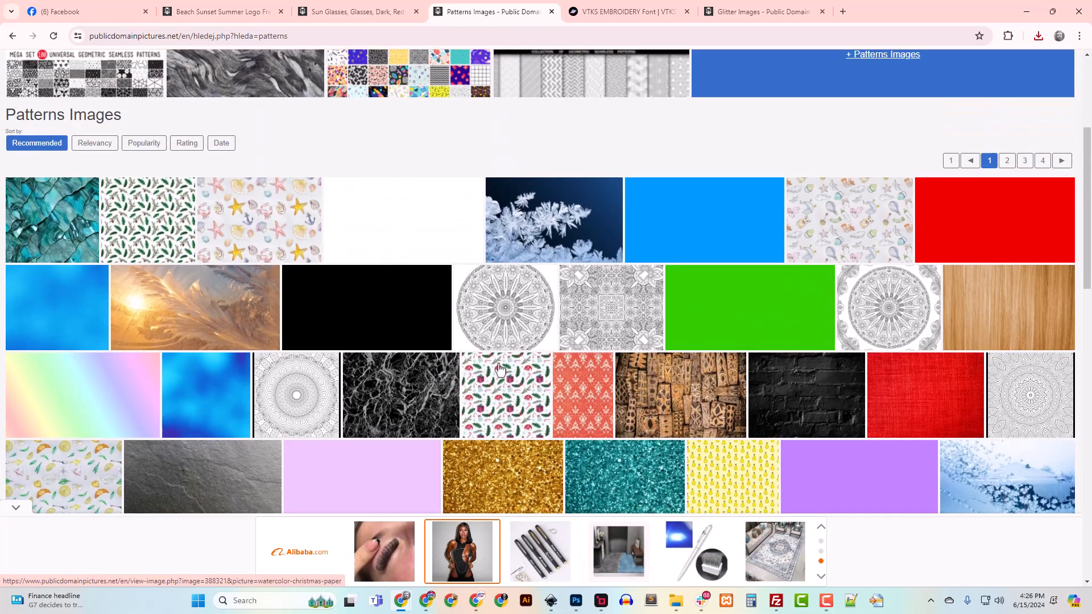
scroll(498, 370, "down", 2)
scroll(499, 371, "up", 2)
Revisit the sunglasses and sunset logo pages, and reorder the VTKS Embroidery font page ahead of the image pages
left_click(349, 11)
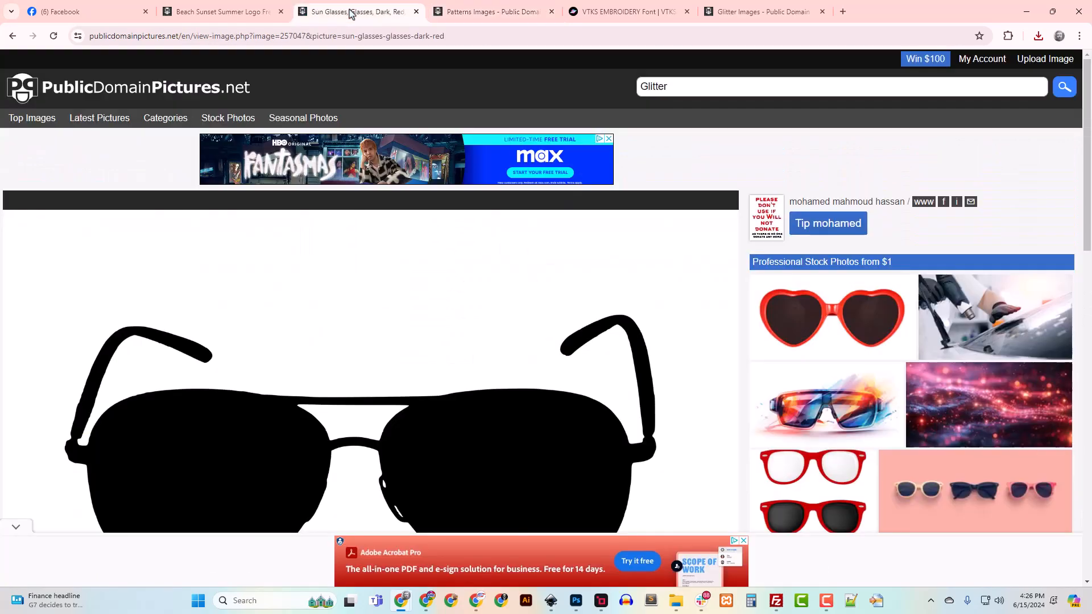
left_click(223, 12)
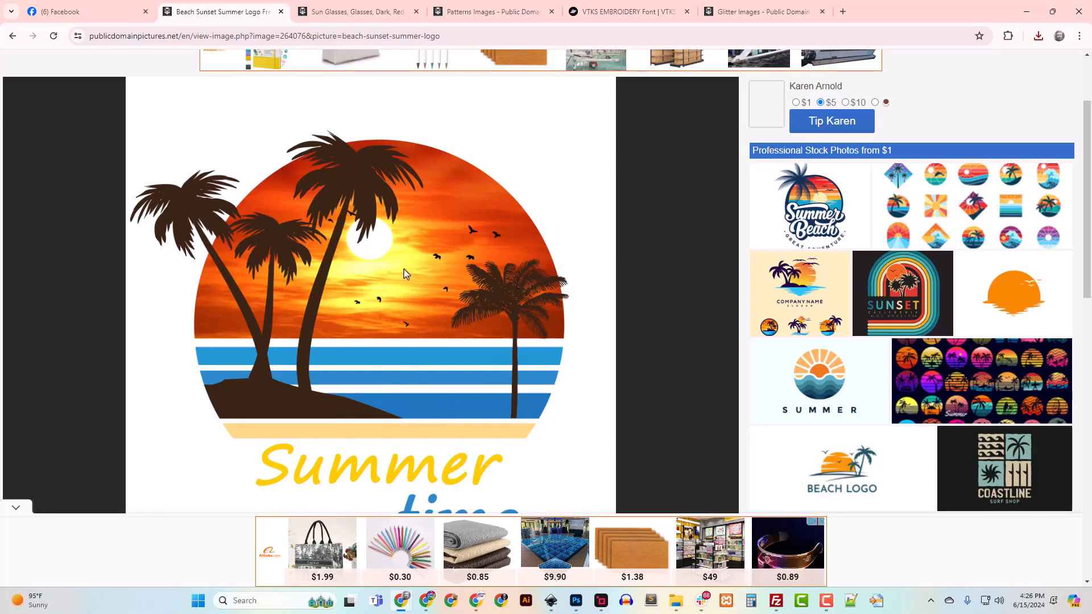
left_click(612, 12)
left_click_drag(612, 12, 213, 13)
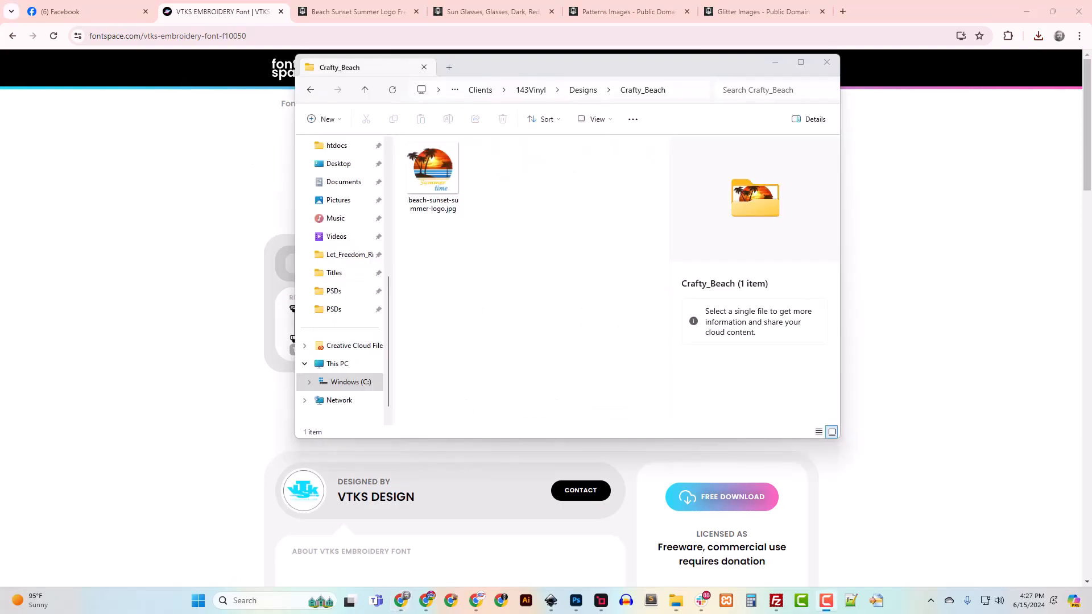
Open beach-sunset-summer-logo.jpg from the Crafty_Beach folder in Adobe Photoshop 2024
left_click(443, 192)
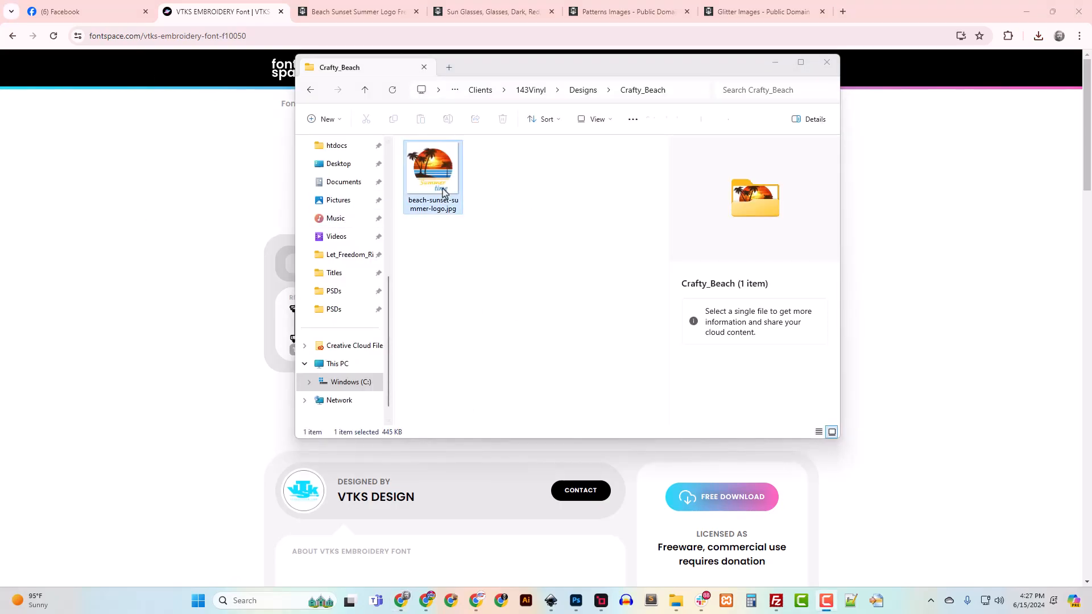
right_click(442, 192)
mouse_move(483, 245)
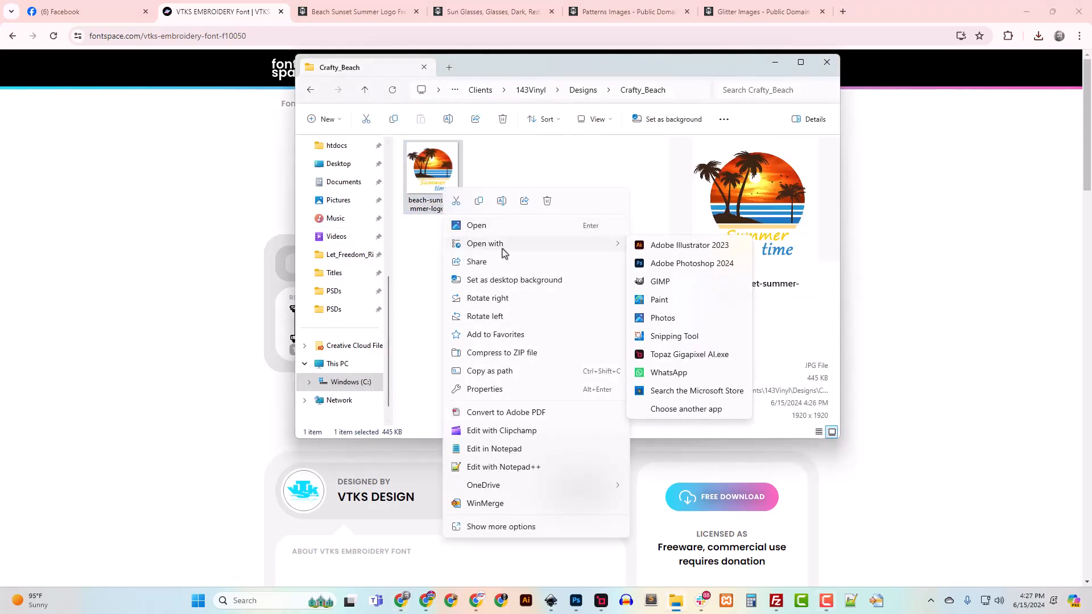
left_click(693, 265)
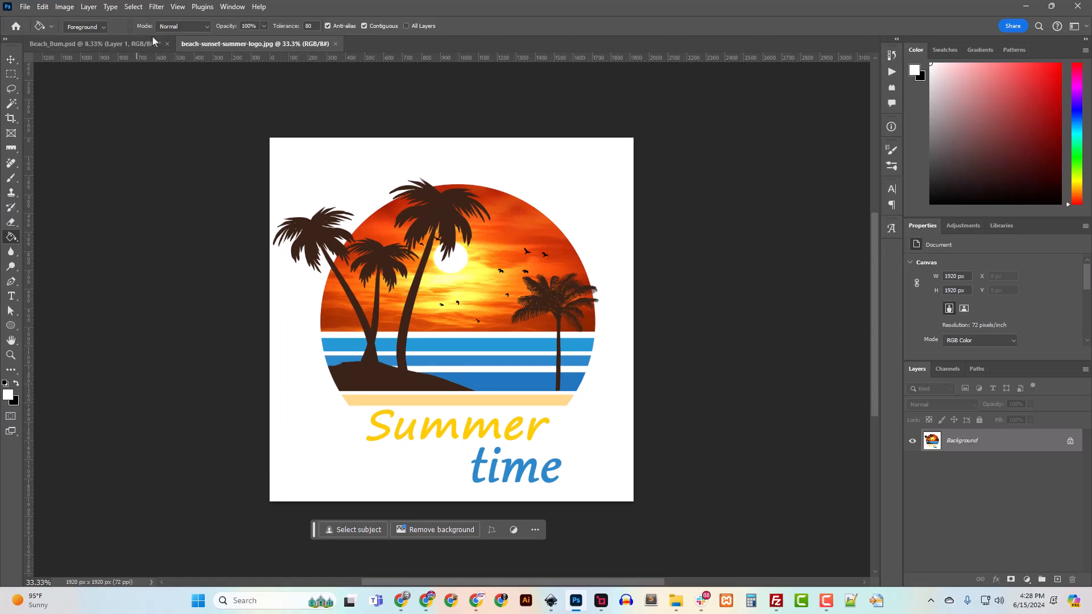
Draw a grey ellipse about 218 by 213 px above the palm trees, and try drawing a second one beside it
left_click(10, 327)
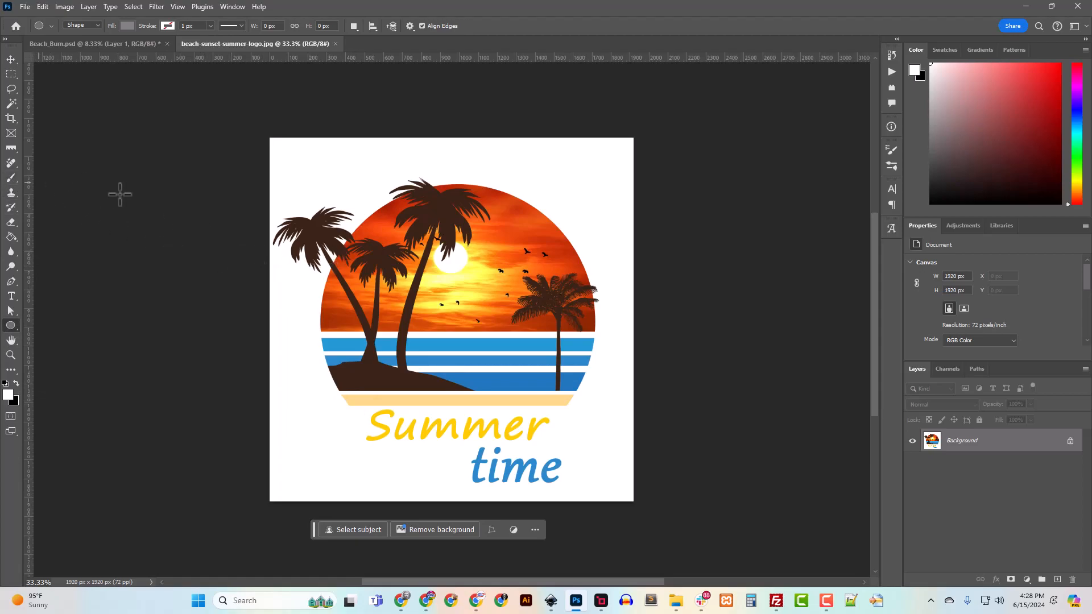
left_click_drag(331, 144, 373, 186)
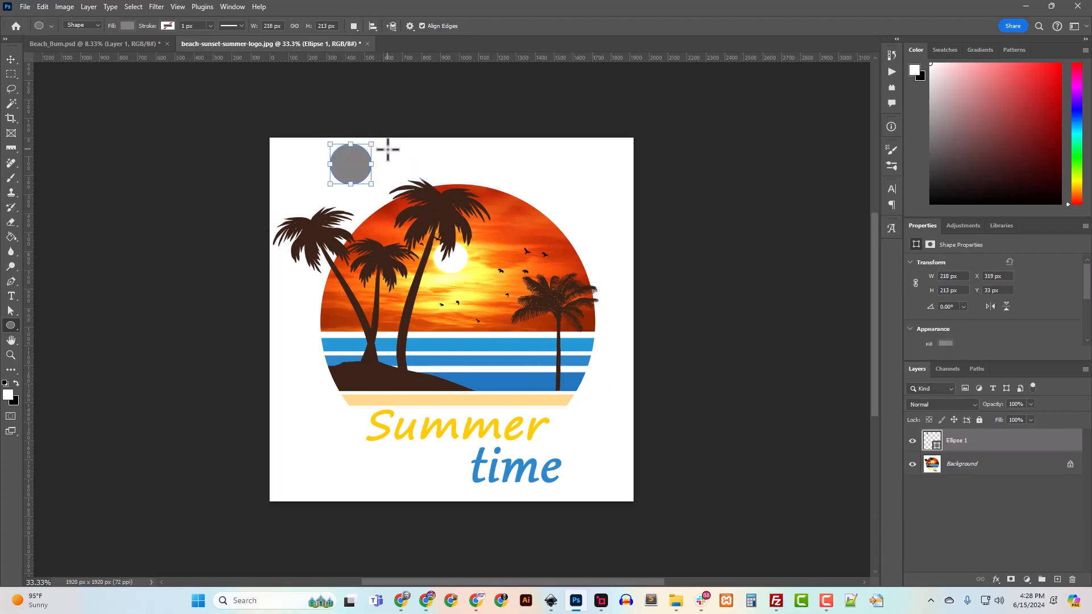
left_click_drag(386, 150, 427, 203)
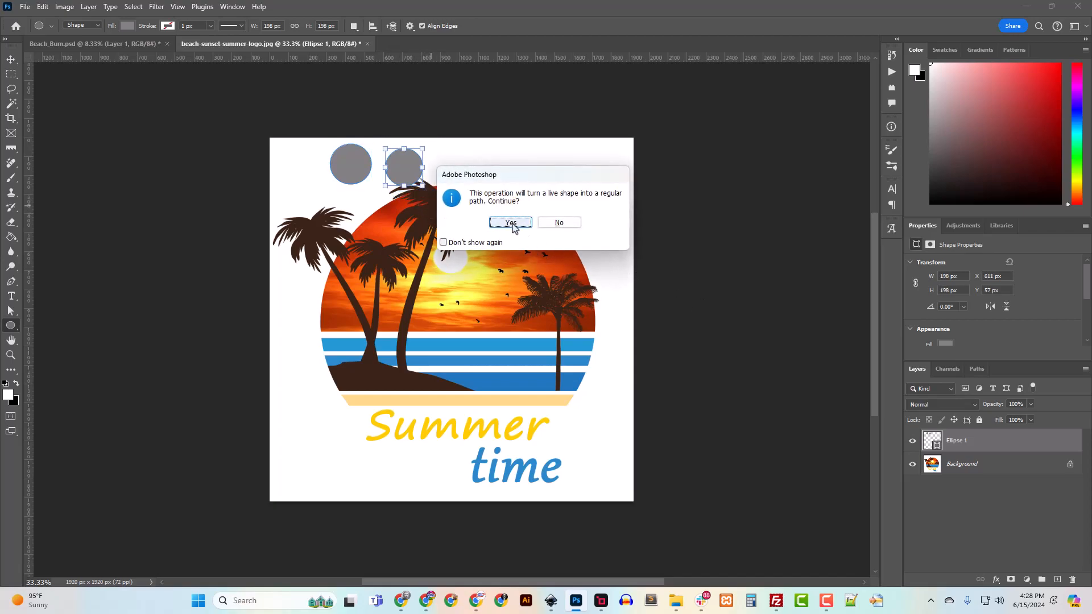
left_click(510, 224)
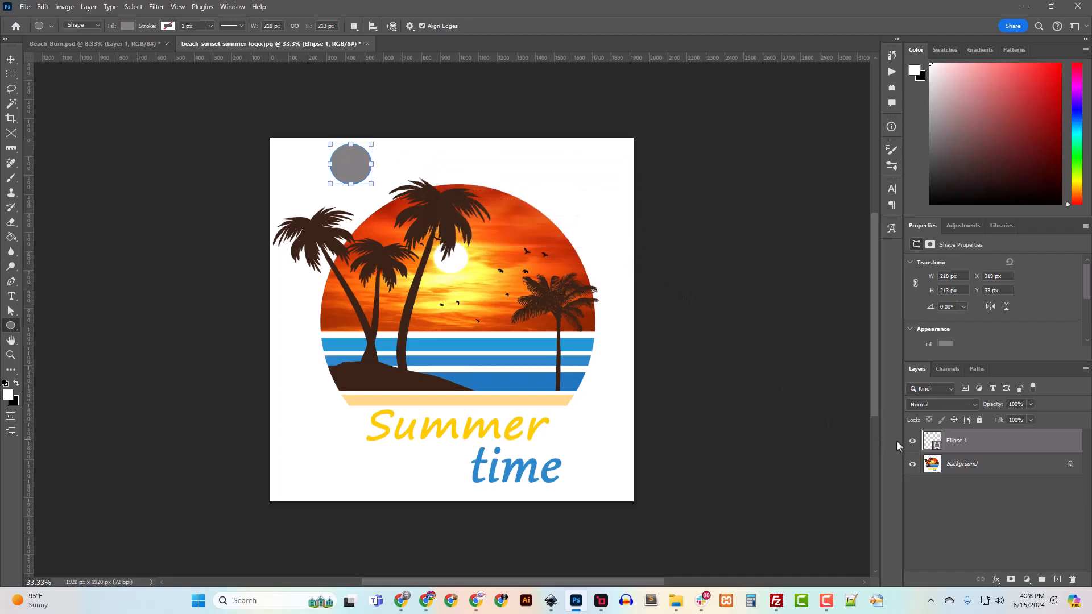
Duplicate the grey circle's layer and move the copy sideways so it partly overlaps the original
right_click(952, 446)
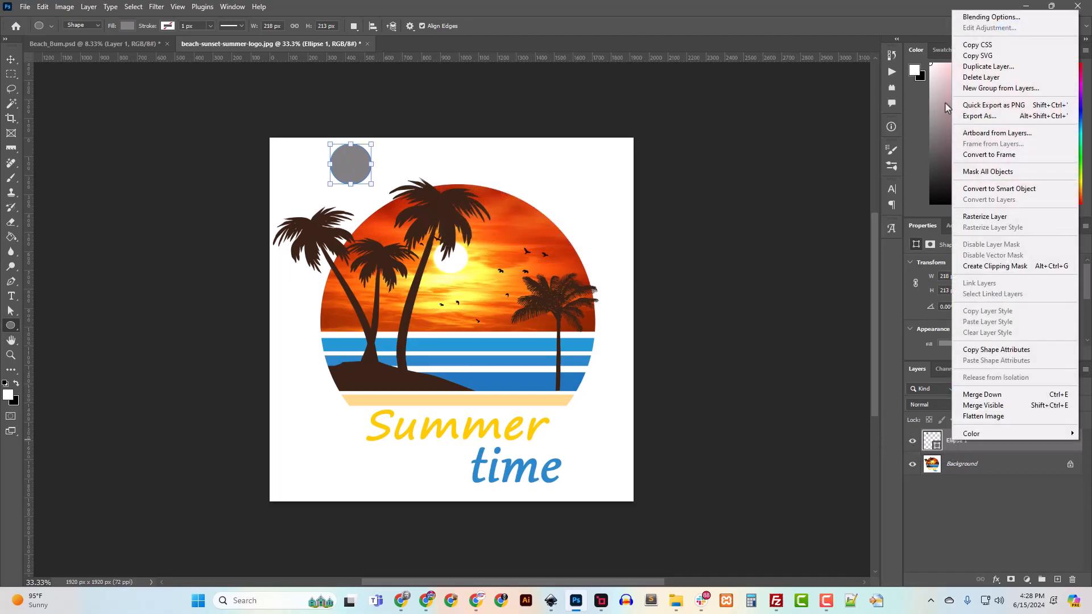
left_click(988, 67)
left_click(767, 234)
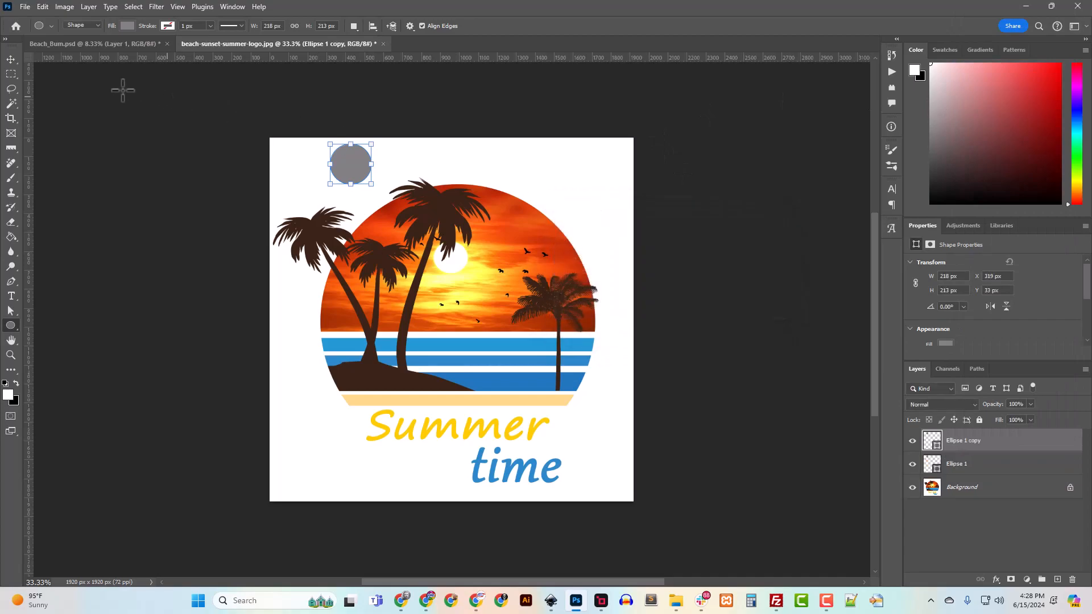
left_click(11, 59)
left_click_drag(392, 182, 392, 183)
Duplicate the second circle's layer and position the copy as the third overlapping circle in the row
right_click(967, 441)
left_click(991, 67)
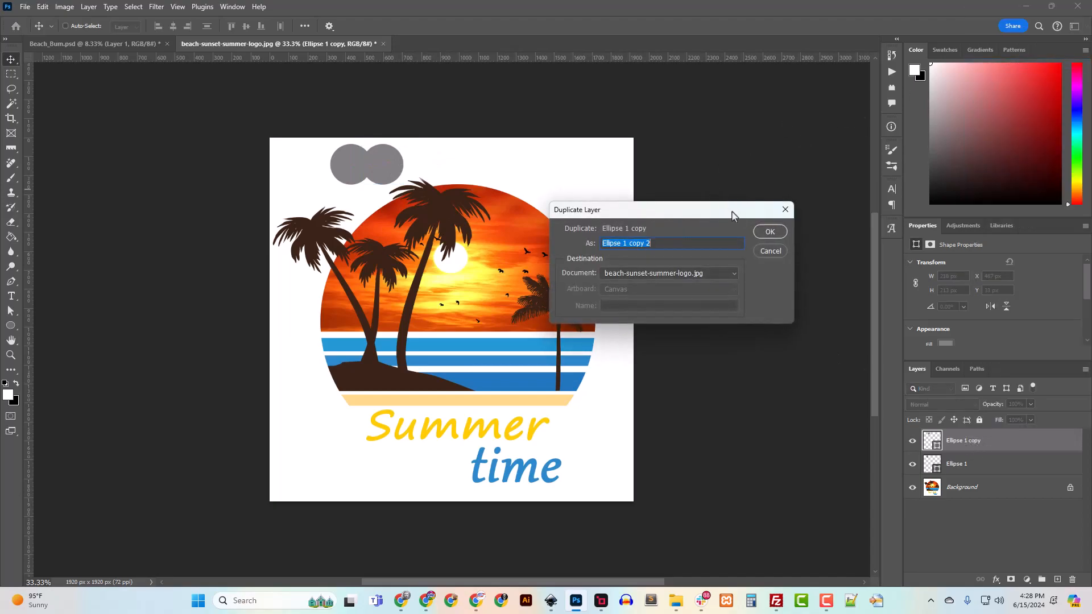
left_click(767, 235)
left_click_drag(390, 182, 417, 176)
Duplicate the third circle's layer and position the copy as the fourth circle in the row
right_click(988, 448)
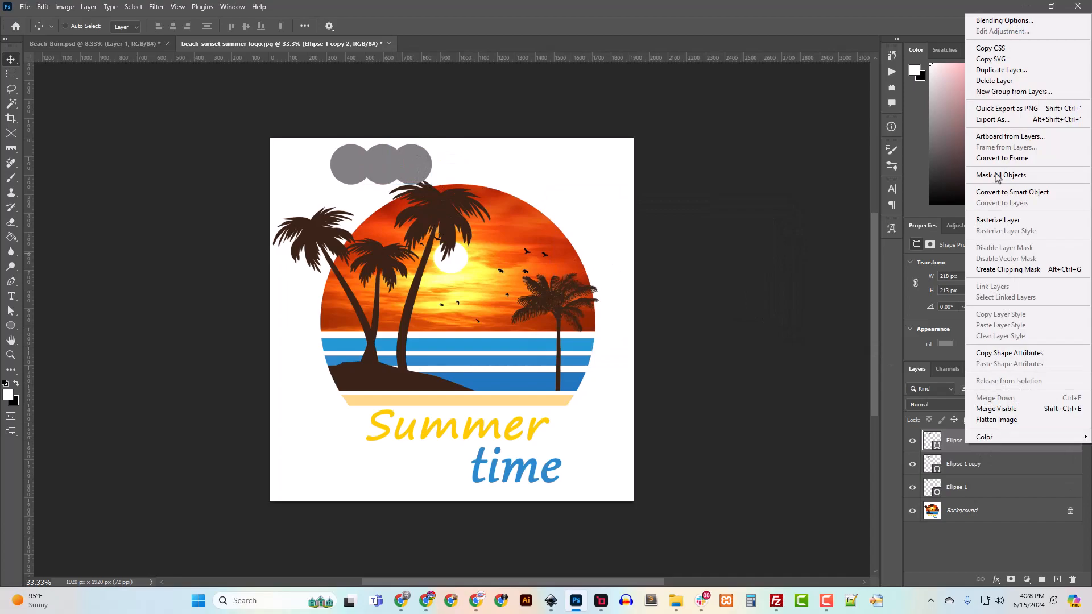
left_click(1011, 72)
left_click(770, 232)
left_click_drag(416, 177, 447, 177)
Duplicate the fourth circle's layer in place as a fifth palette circle
right_click(967, 449)
left_click(1001, 70)
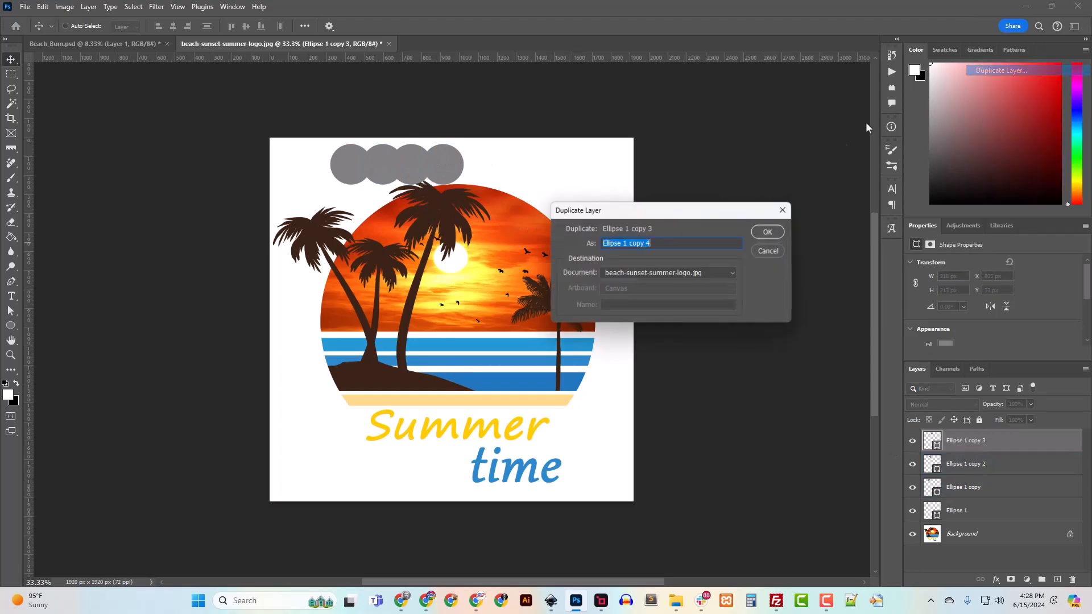
left_click(770, 232)
Group all the ellipse layers and name the group Palette
left_click(955, 534, "shift")
key("ctrl+g")
double_click(956, 436)
type("Palette")
key("Return")
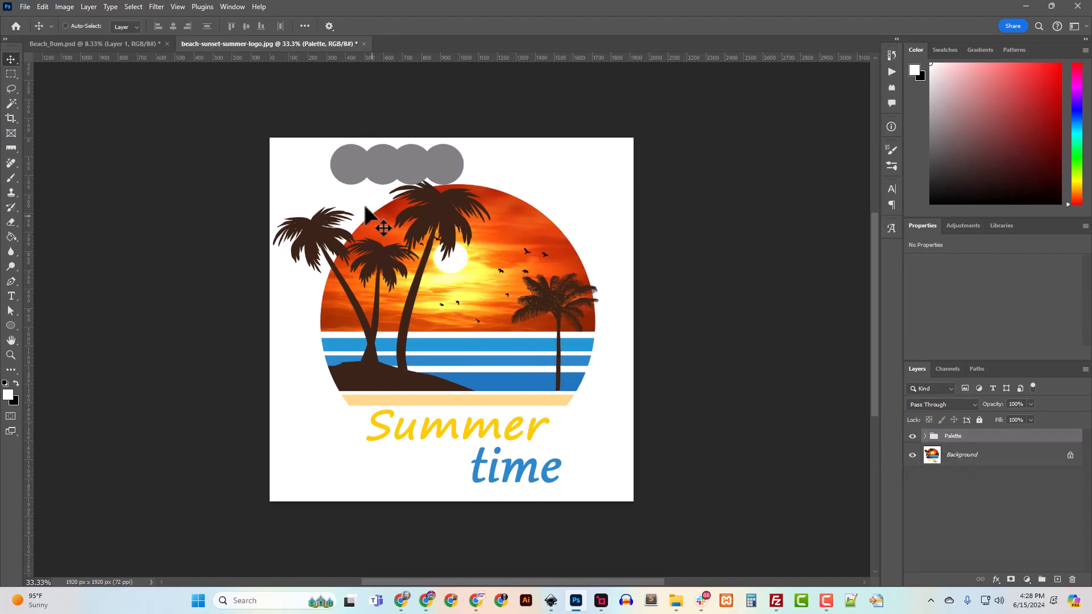
Sample the darker blue 1f76bd from the logo's lowest sea stripe and fill the first palette circle with it
key("ctrl")
left_click(349, 170, "ctrl")
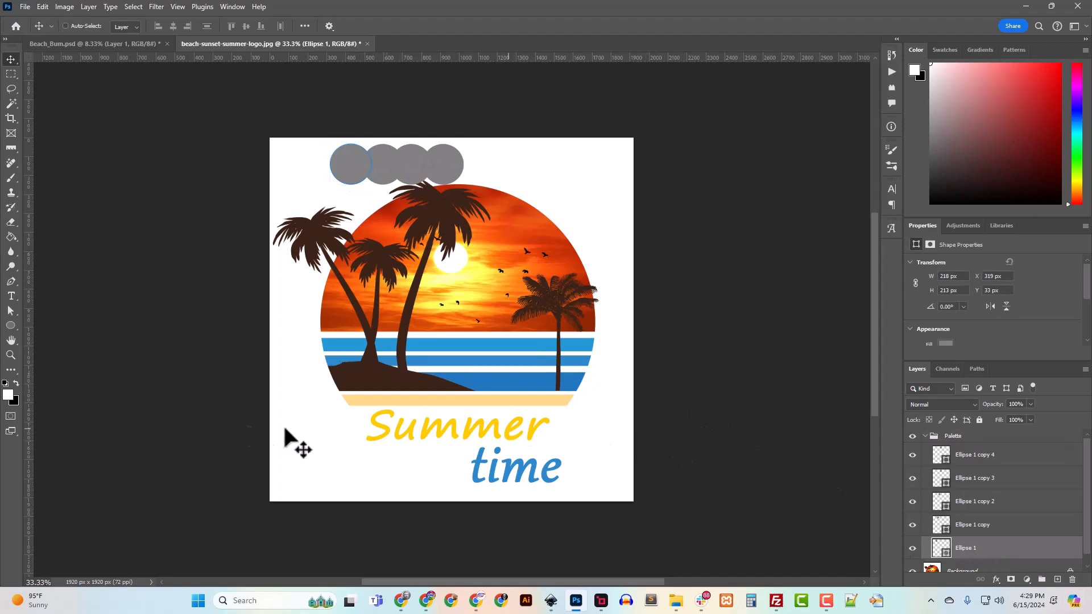
left_click(7, 398)
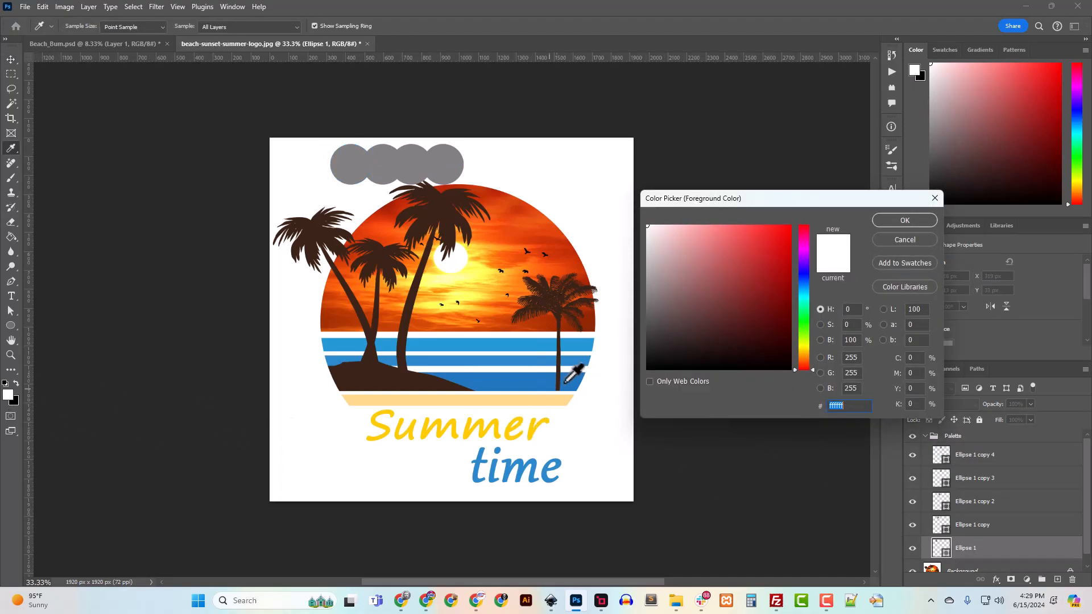
left_click(574, 378)
left_click(884, 224)
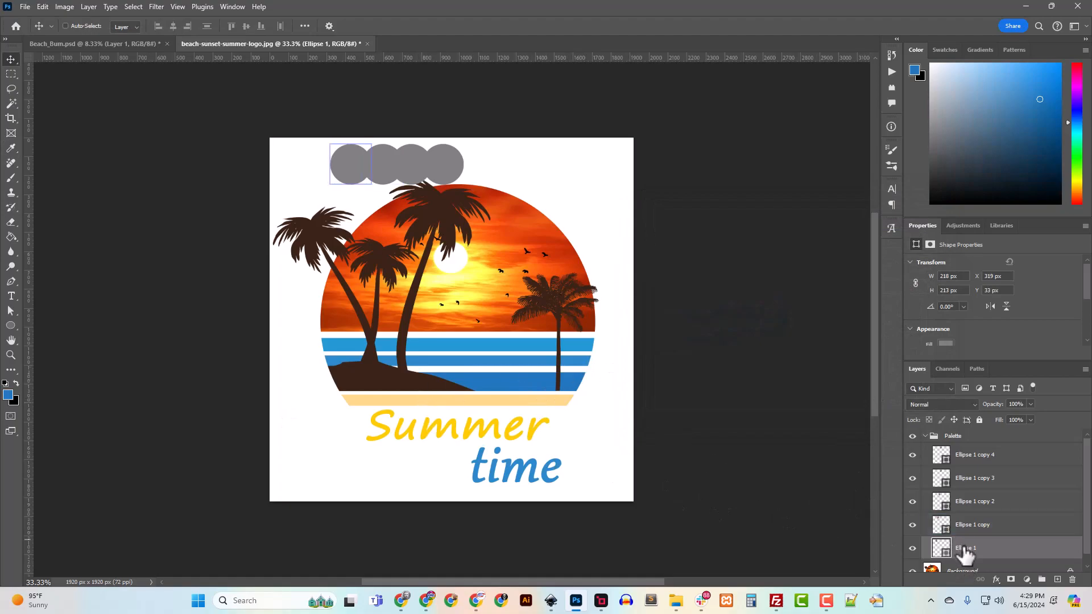
left_click(942, 343)
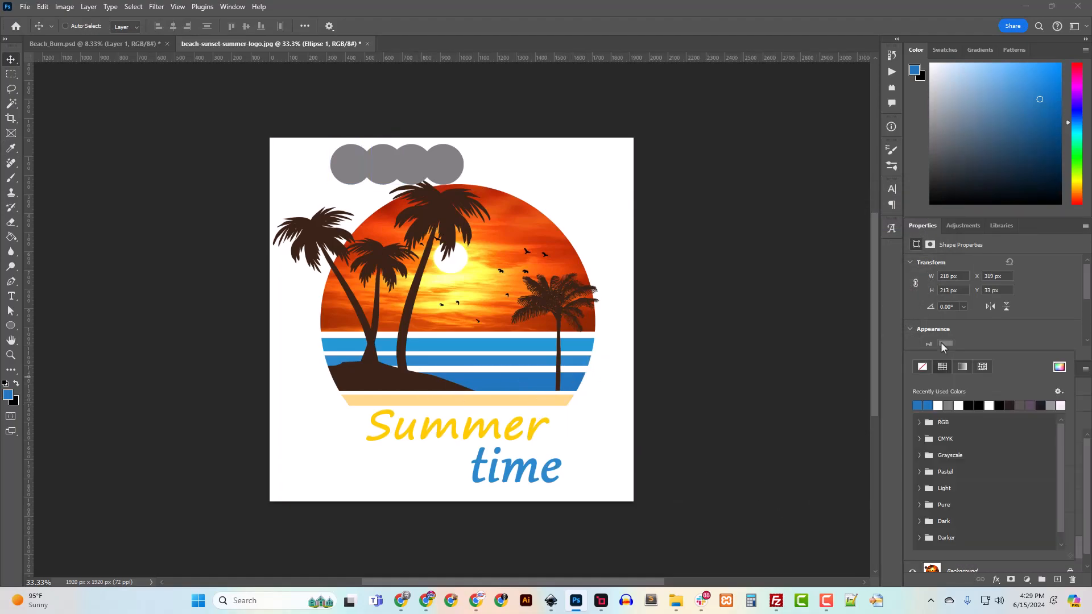
left_click(928, 405)
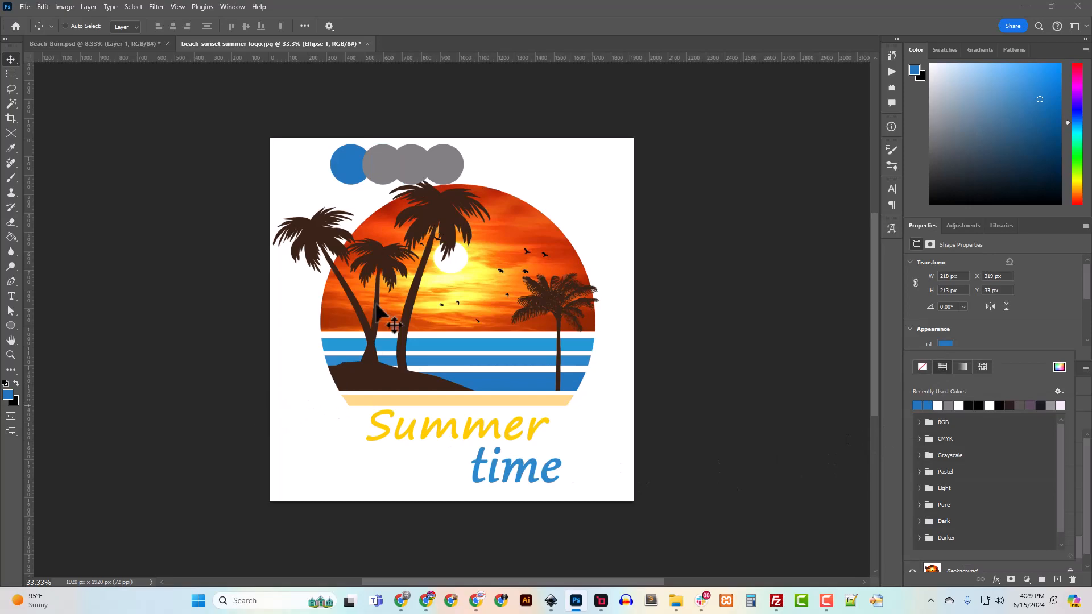
Sample the lighter blue 2399d6 from the logo's uppermost sea stripe and fill the second palette circle with it
left_click(377, 168)
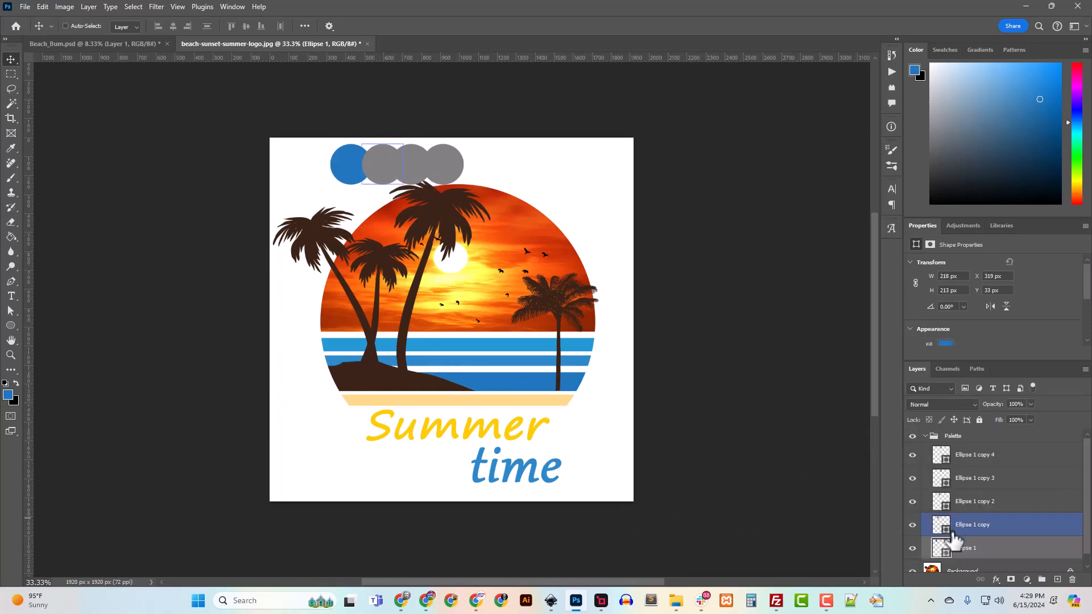
left_click(972, 534)
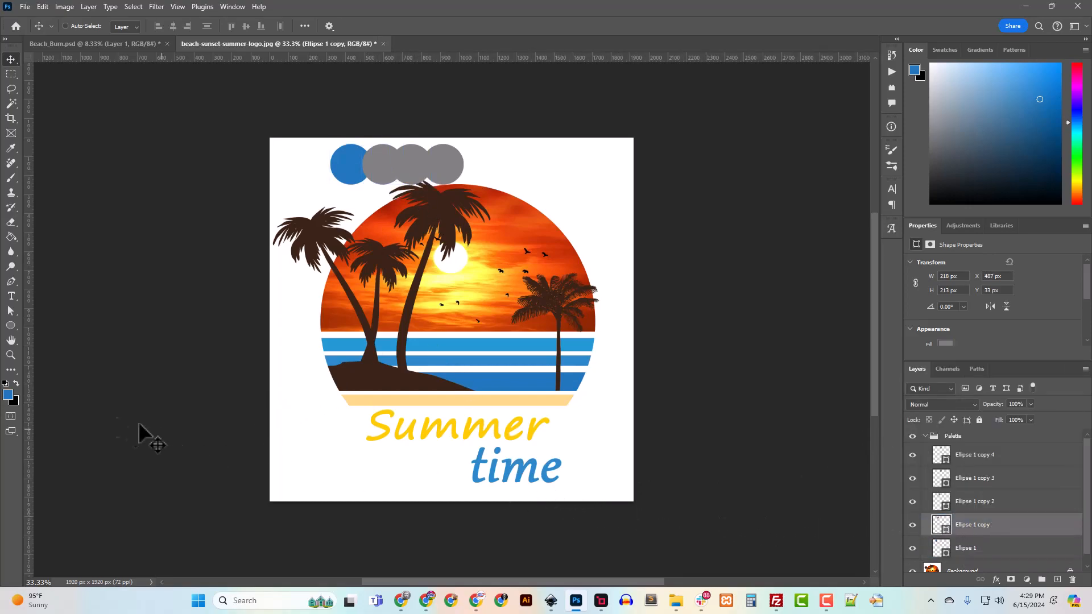
left_click(8, 397)
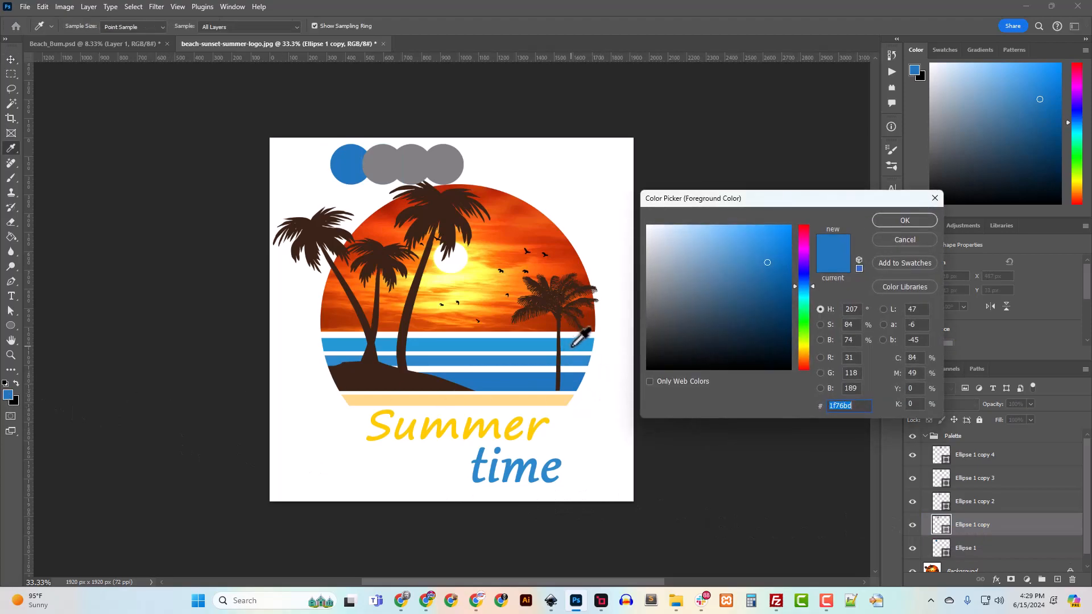
left_click(570, 343)
left_click(905, 221)
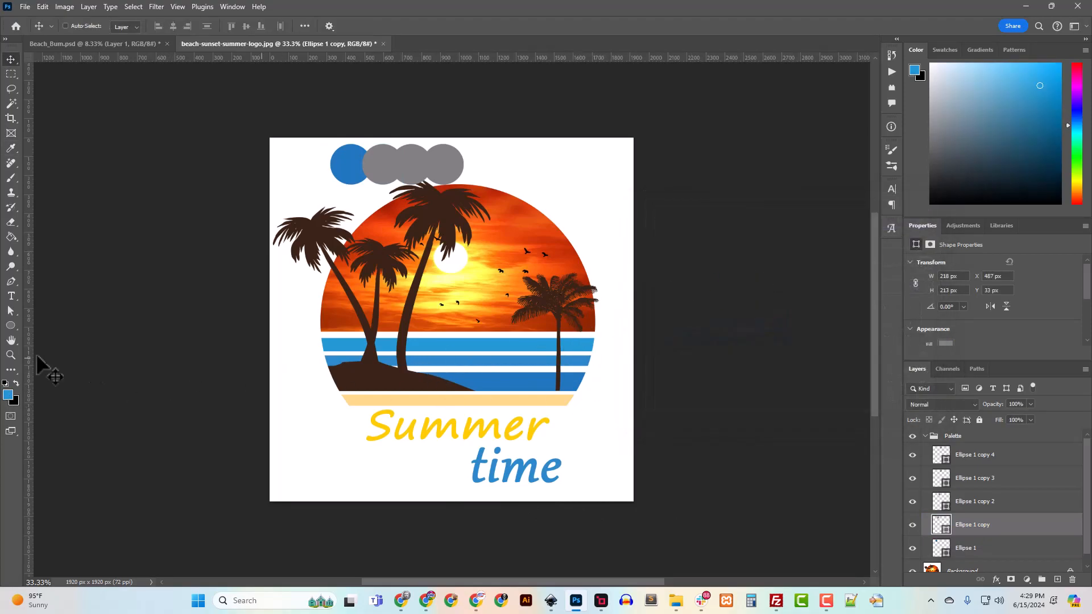
left_click(979, 548)
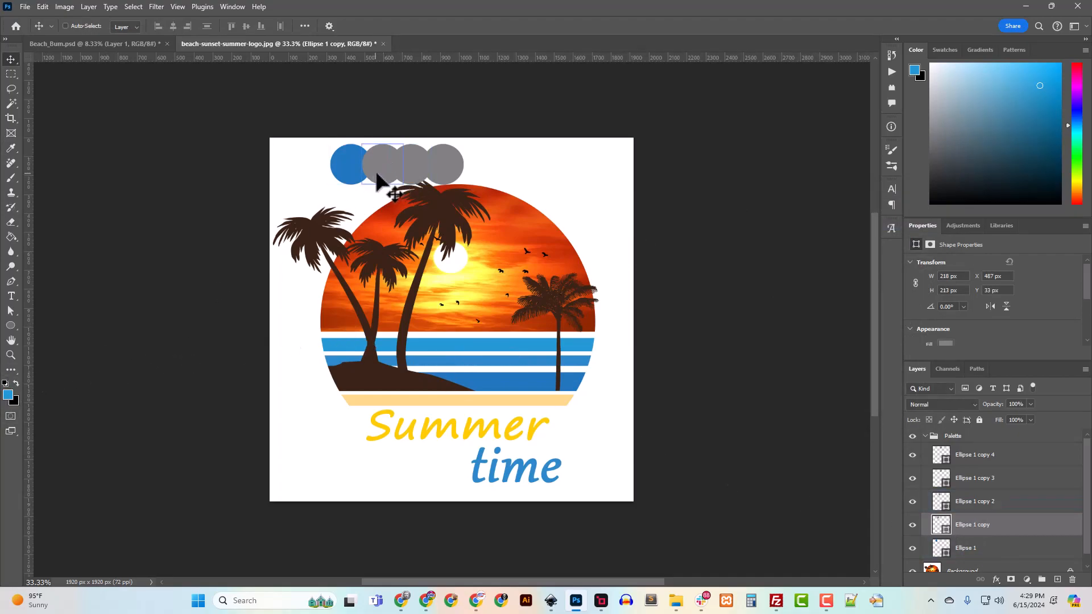
left_click(942, 343)
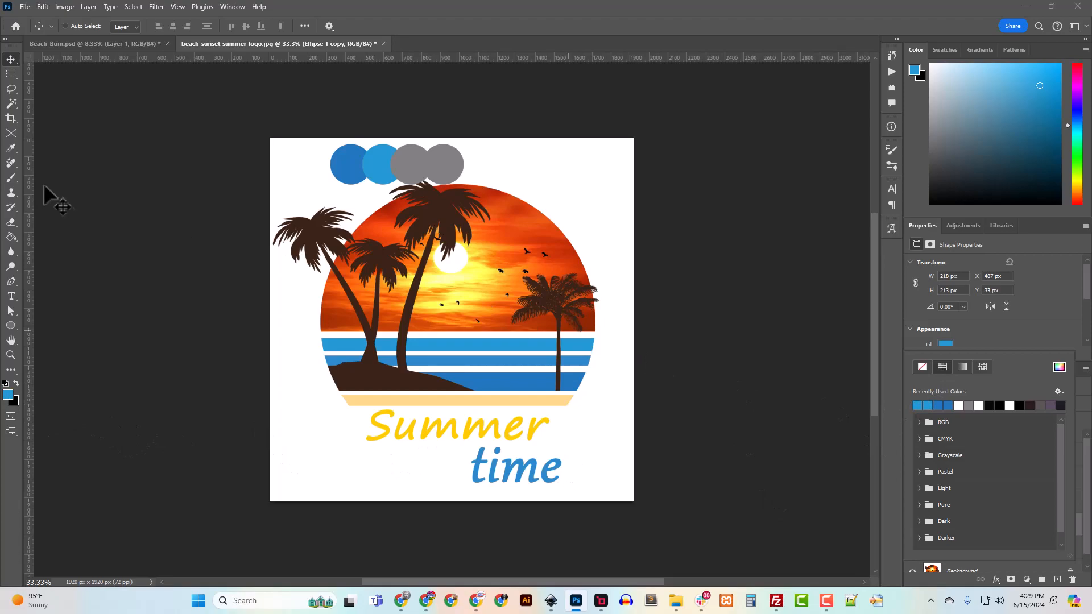
Sample the yellow fefd57 from the sky just below the sun and fill the Ellipse 1 copy 3 shape with it
left_click(7, 395)
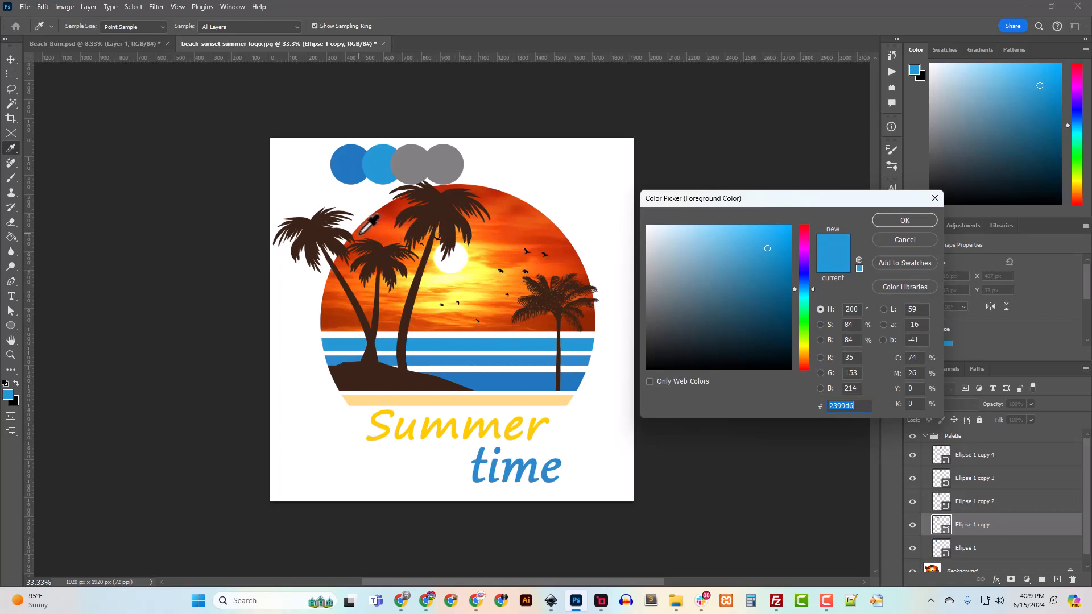
left_click(467, 296)
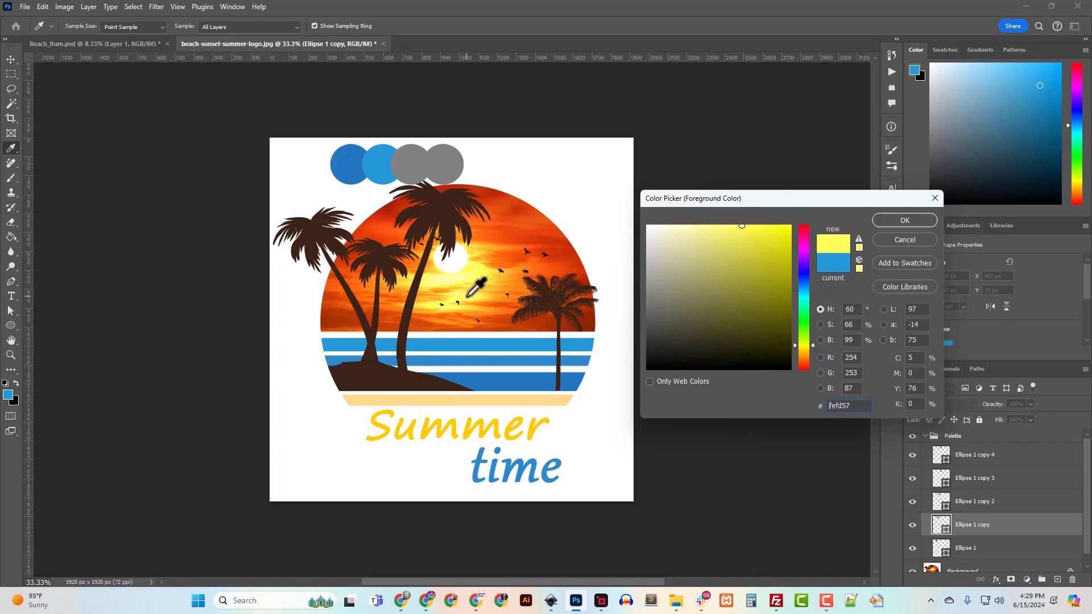
left_click(877, 220)
key("v")
left_click(974, 505)
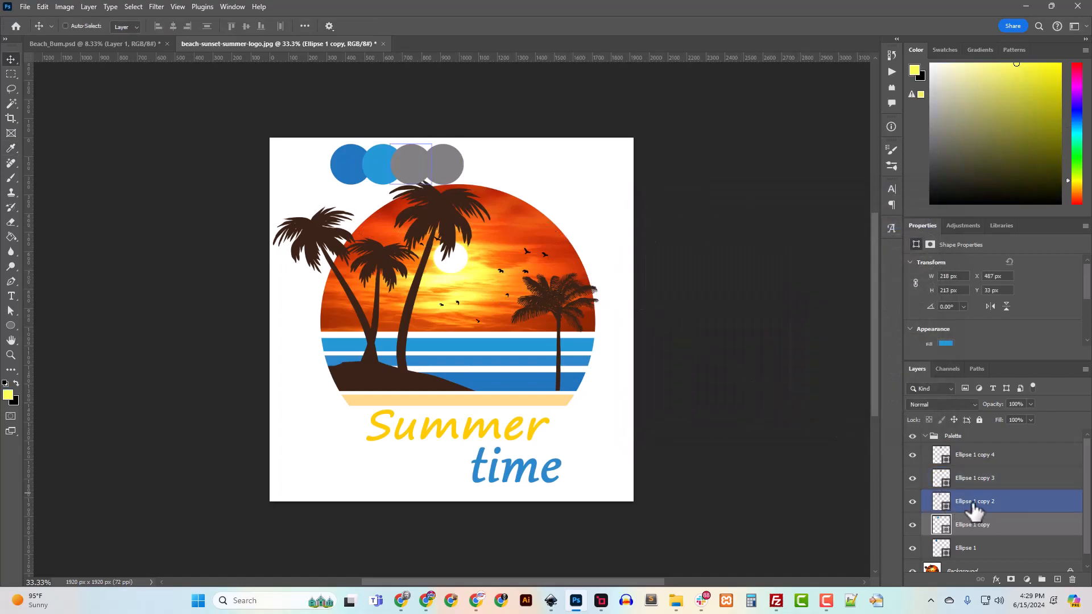
left_click(974, 479)
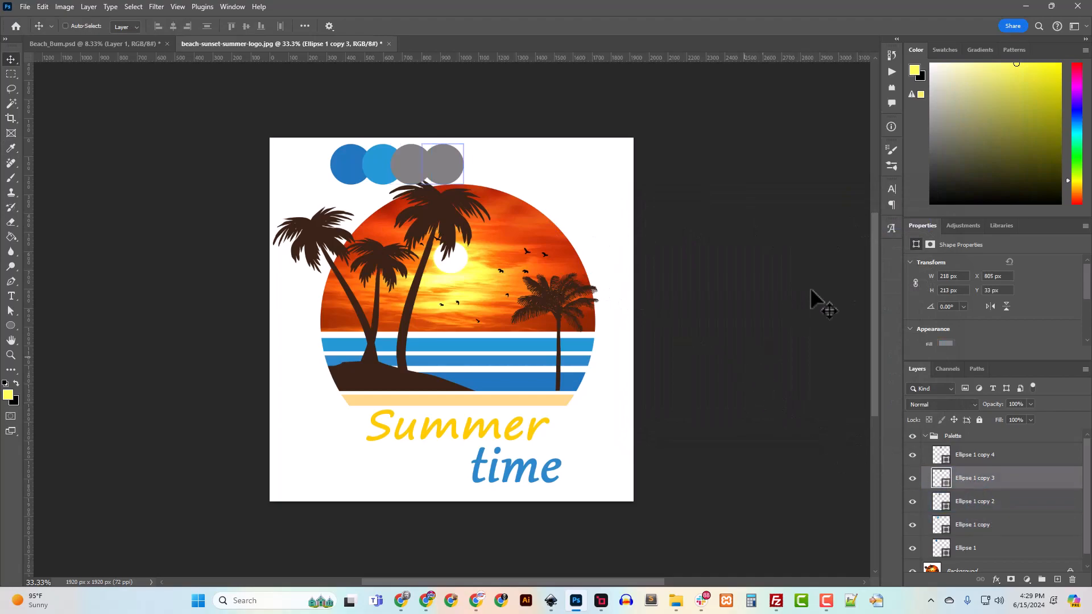
left_click(945, 343)
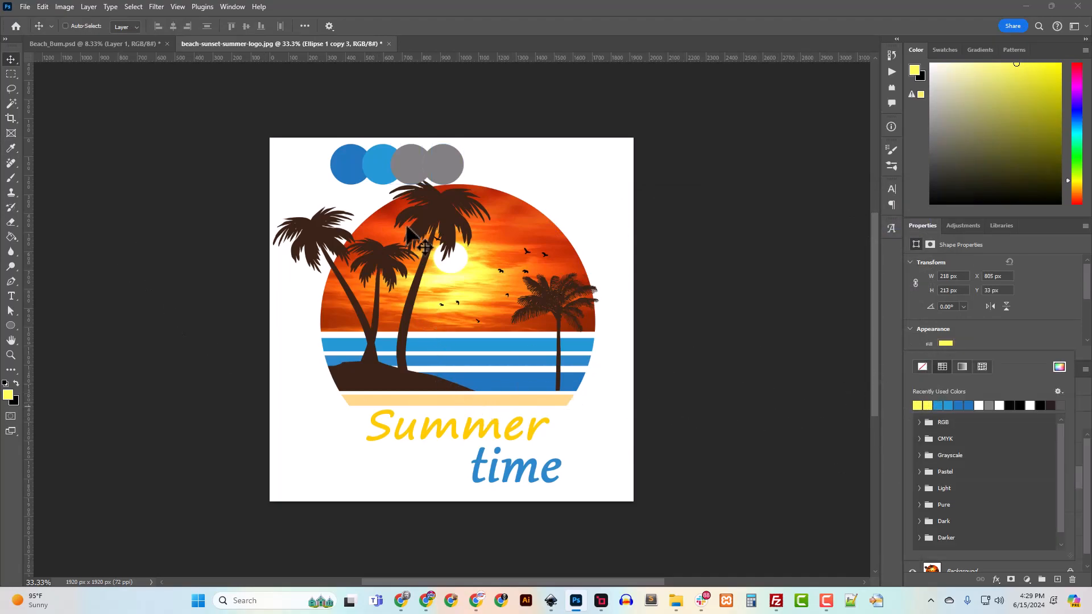
Move the grey Ellipse 1 copy 2 circle aside and place the yellow circle third in the palette row
left_click(402, 173)
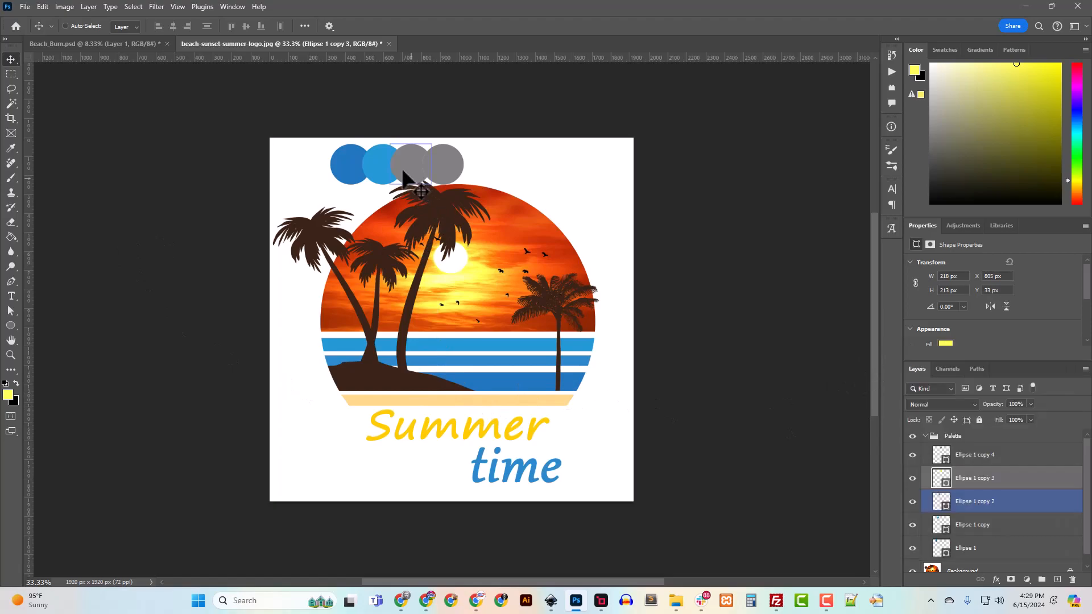
left_click(945, 343)
mouse_move(414, 180)
left_mouse_down()
mouse_move(461, 182)
mouse_move(385, 184)
mouse_move(466, 187)
mouse_move(410, 176)
mouse_move(434, 154)
mouse_move(458, 151)
mouse_move(529, 180)
mouse_move(432, 162)
mouse_move(512, 173)
mouse_move(411, 170)
left_mouse_up()
left_click(485, 174, "ctrl")
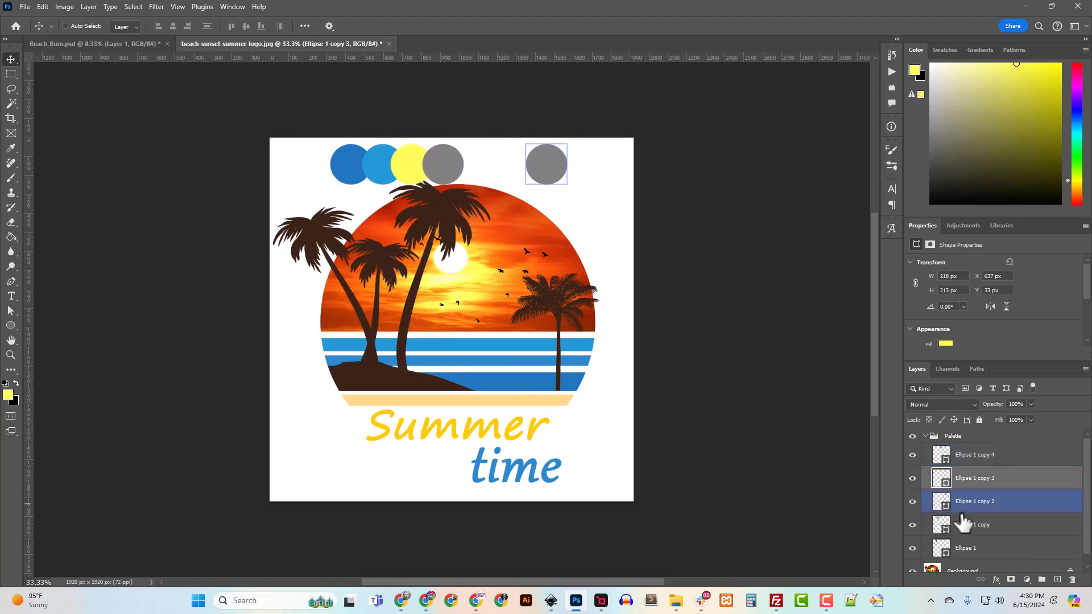
Sample the orange f3520c from the sky above the small palm and fill the fourth palette circle with it
left_click(446, 171, "ctrl")
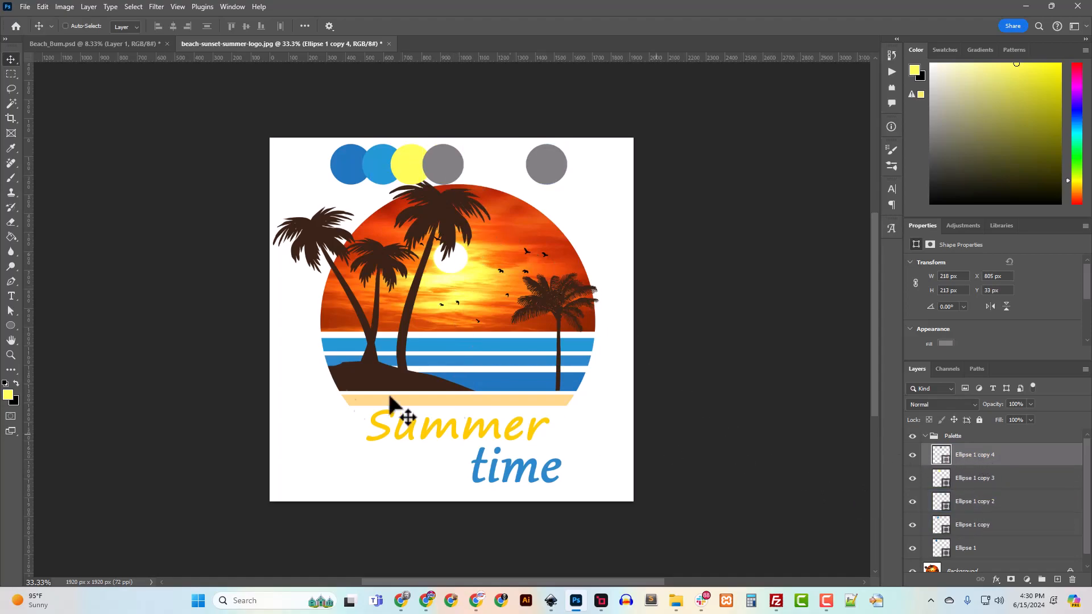
left_click(7, 398)
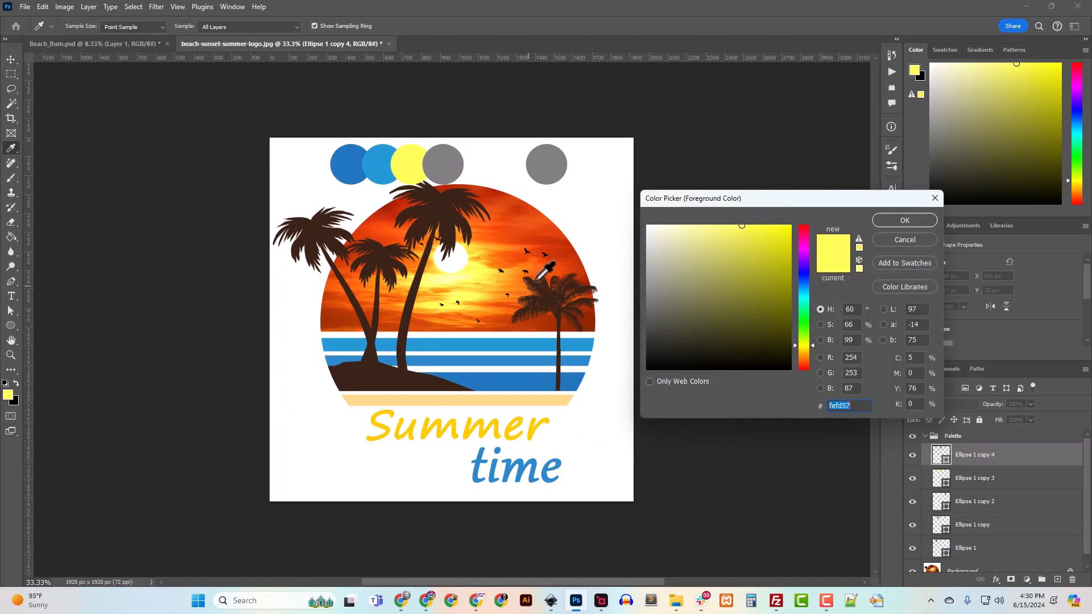
left_click(555, 272)
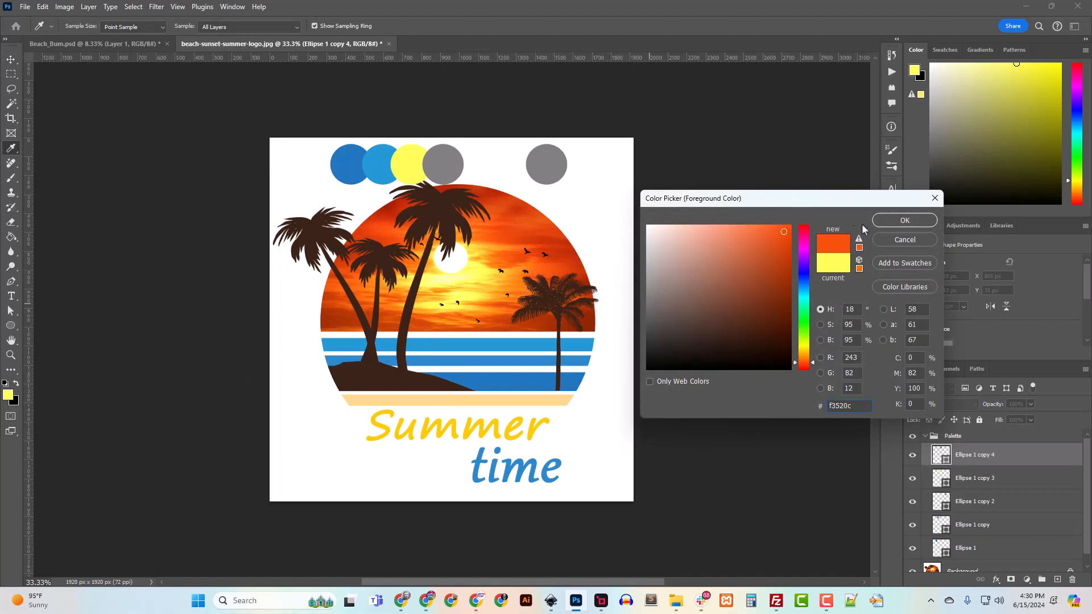
left_click(904, 220)
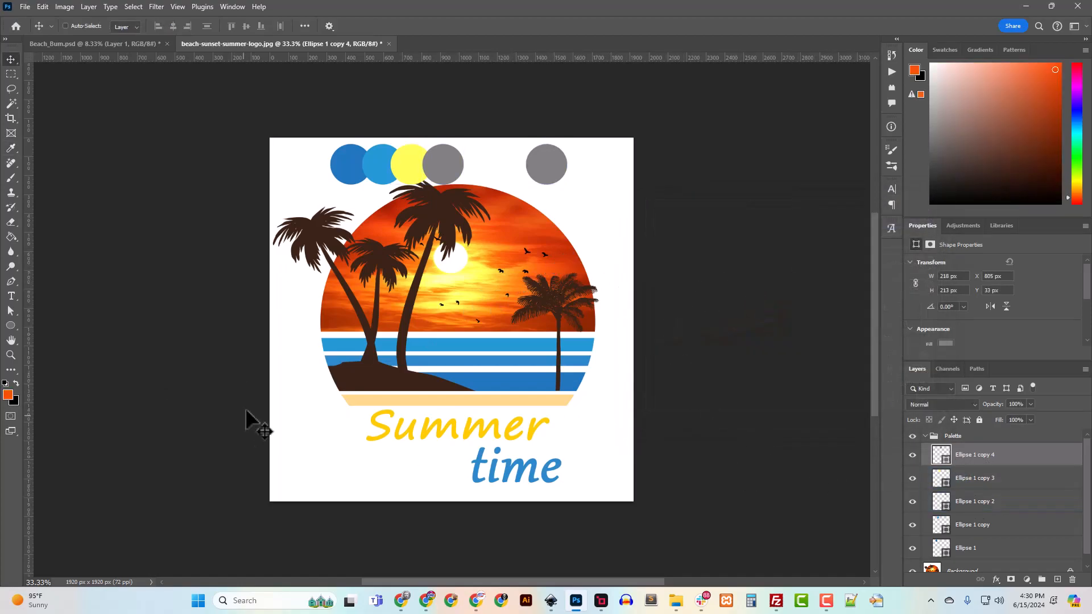
left_click(945, 343)
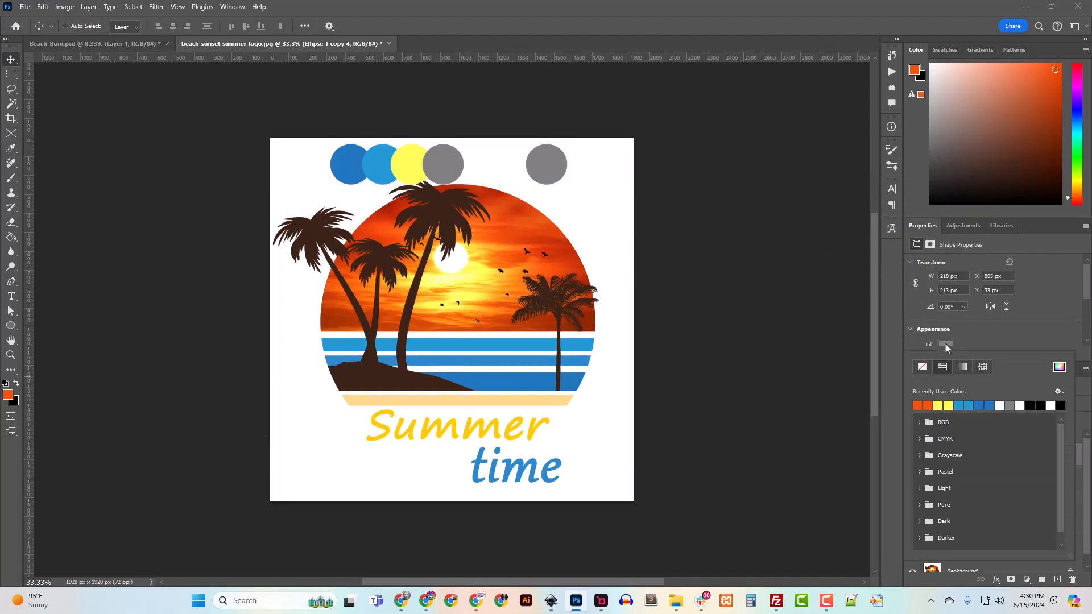
left_click(919, 406)
Reorder the Ellipse 1 copy 2 layer to the top of the Palette group and place its circle fifth, overlapping the orange one
left_click_drag(549, 175, 468, 178)
key("ctrl+z")
left_click_drag(979, 510, 974, 445)
left_click_drag(467, 162, 476, 173)
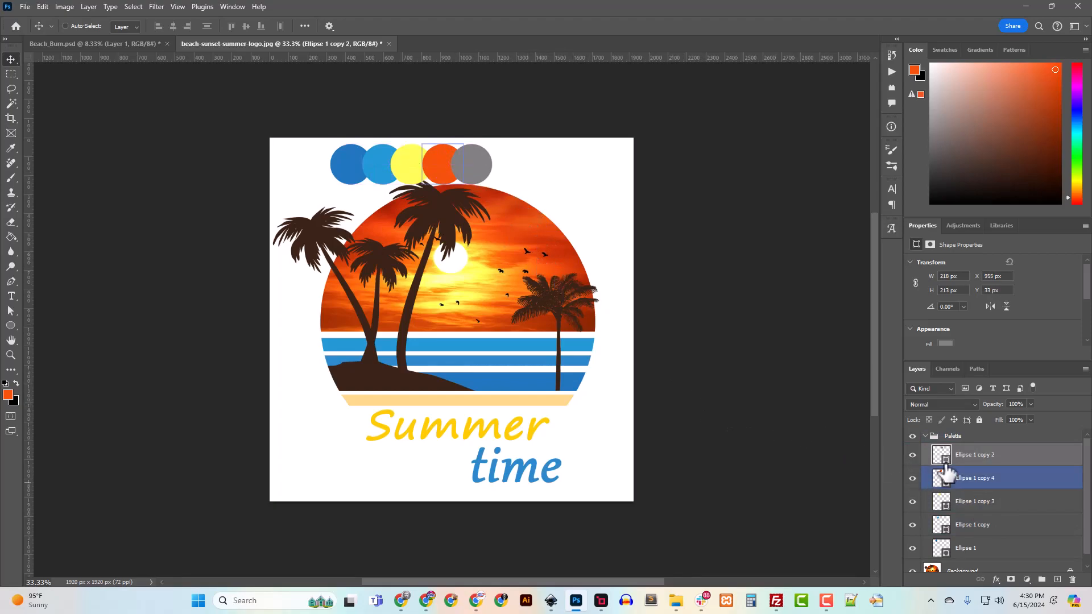
Sample the dark red-orange from the lower part of the sunset and fill the fifth palette circle with it
left_click(946, 345)
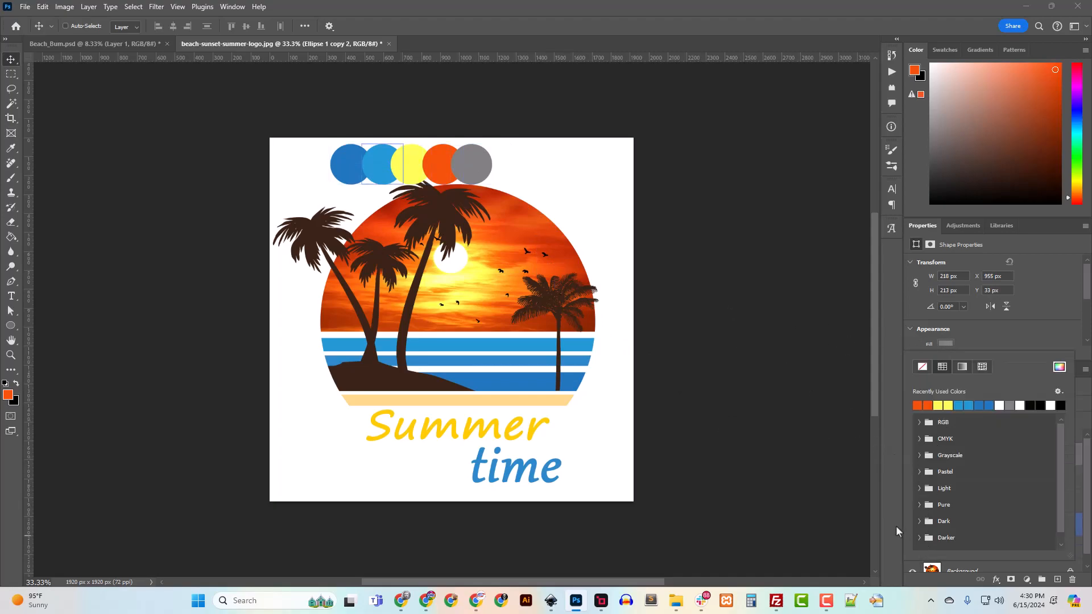
left_click(8, 394)
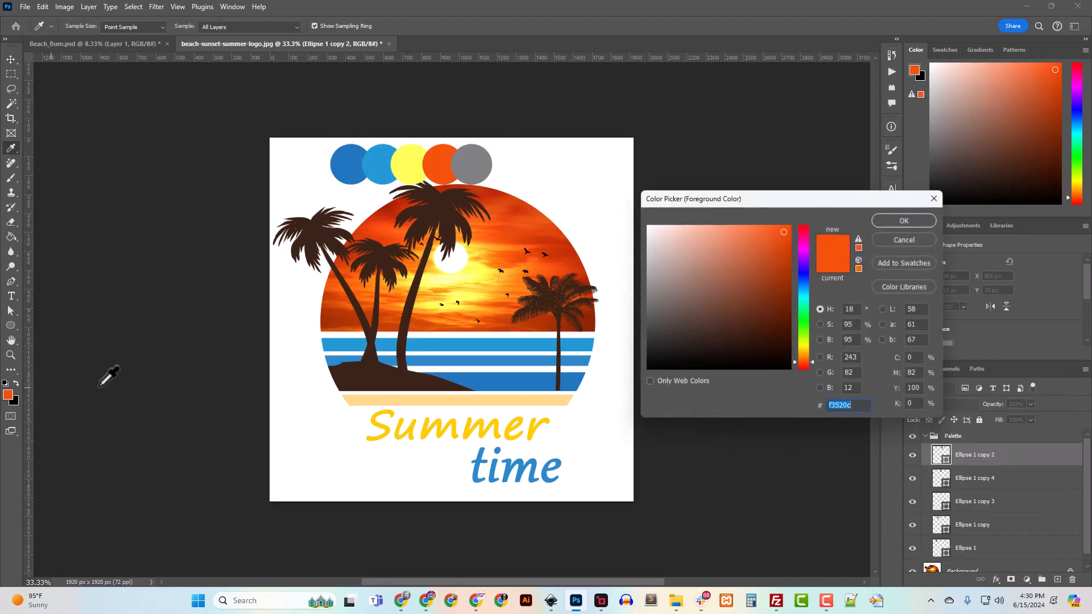
left_click(549, 322)
left_click(887, 222)
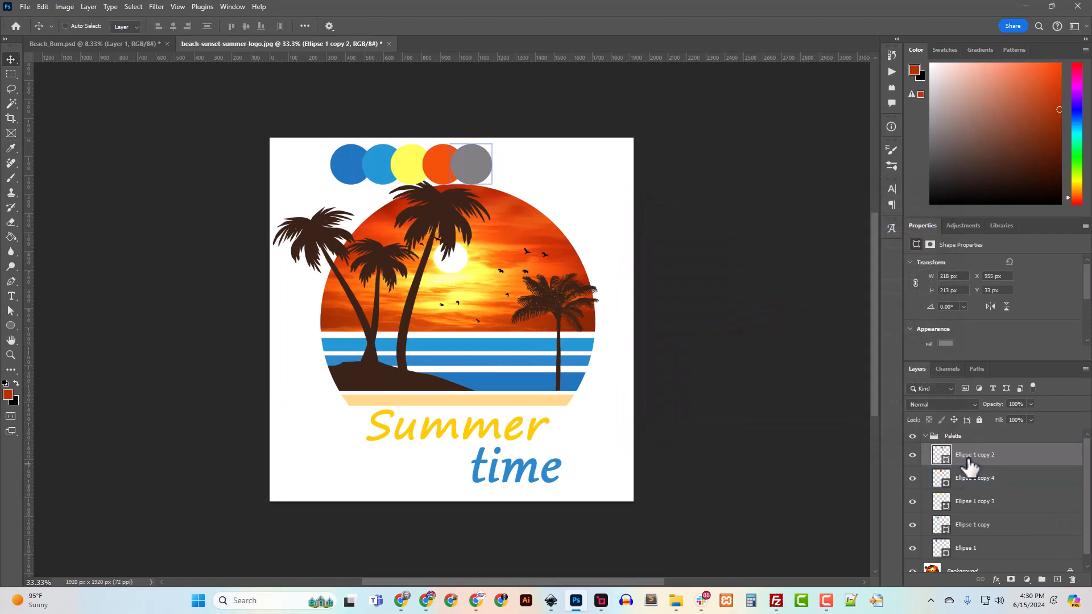
left_click(946, 343)
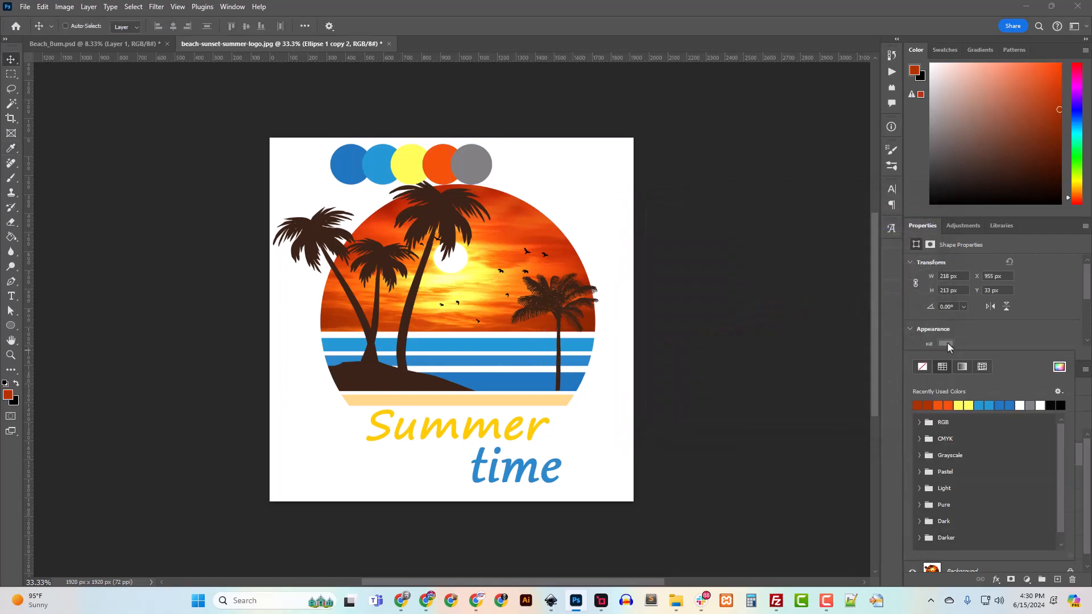
left_click(925, 404)
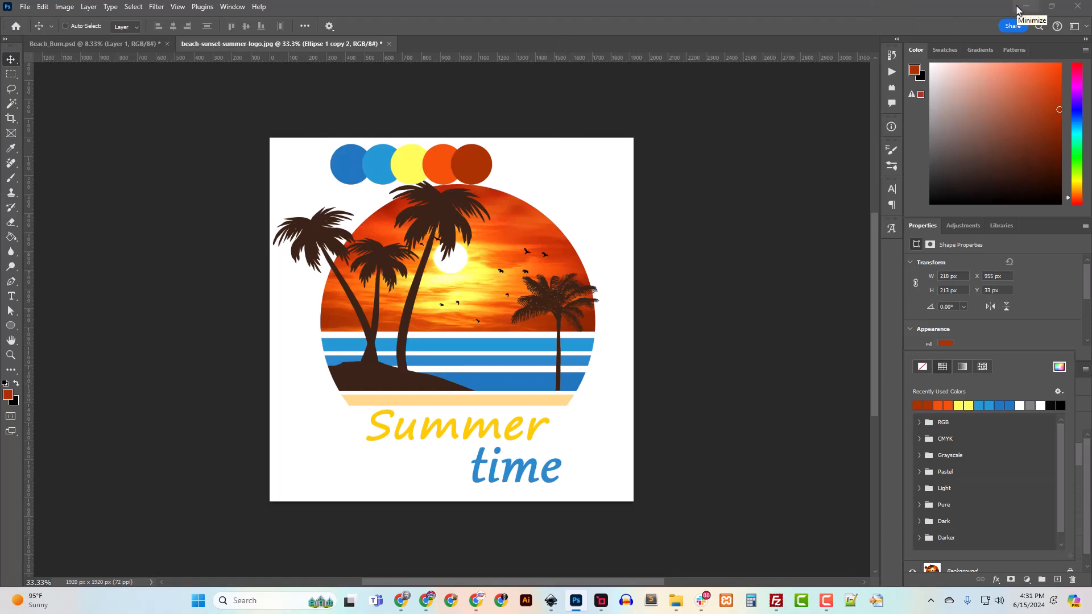
Sample the second palette circle's lighter blue in the colour picker and copy its hex code 2399d6, leaving the foreground colour as is
left_click_drag(967, 6, 951, 173)
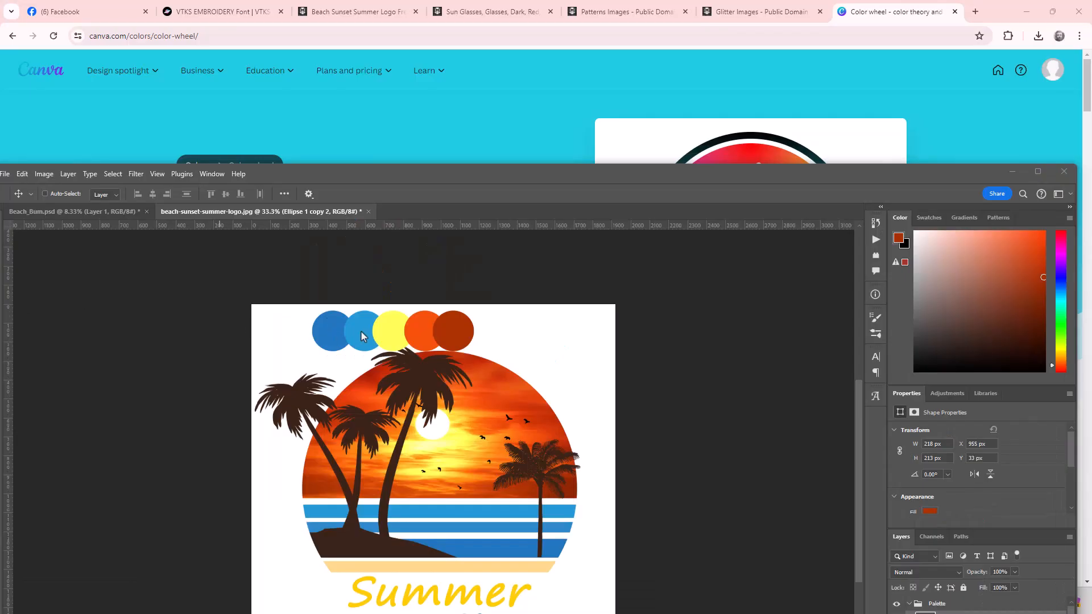
left_click_drag(448, 177, 540, 84)
key("i")
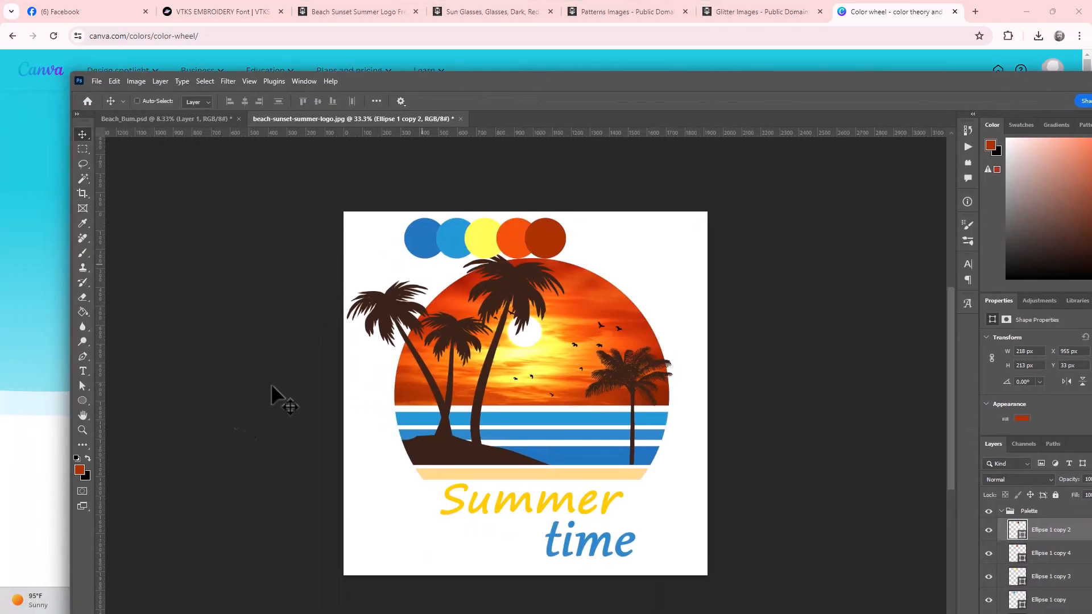
left_click(80, 470)
left_click(452, 234)
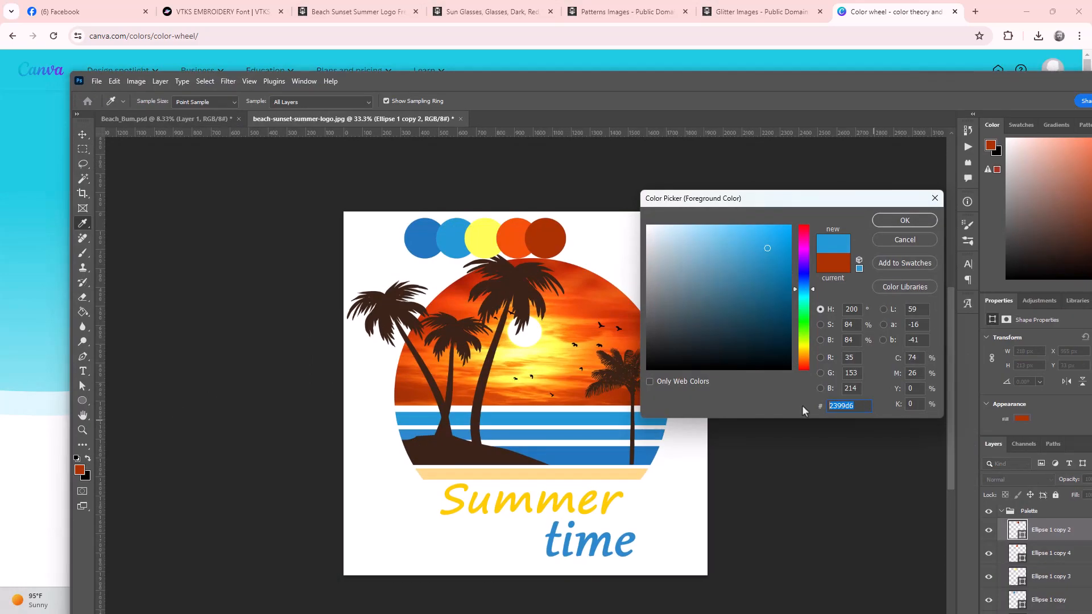
left_click(912, 237)
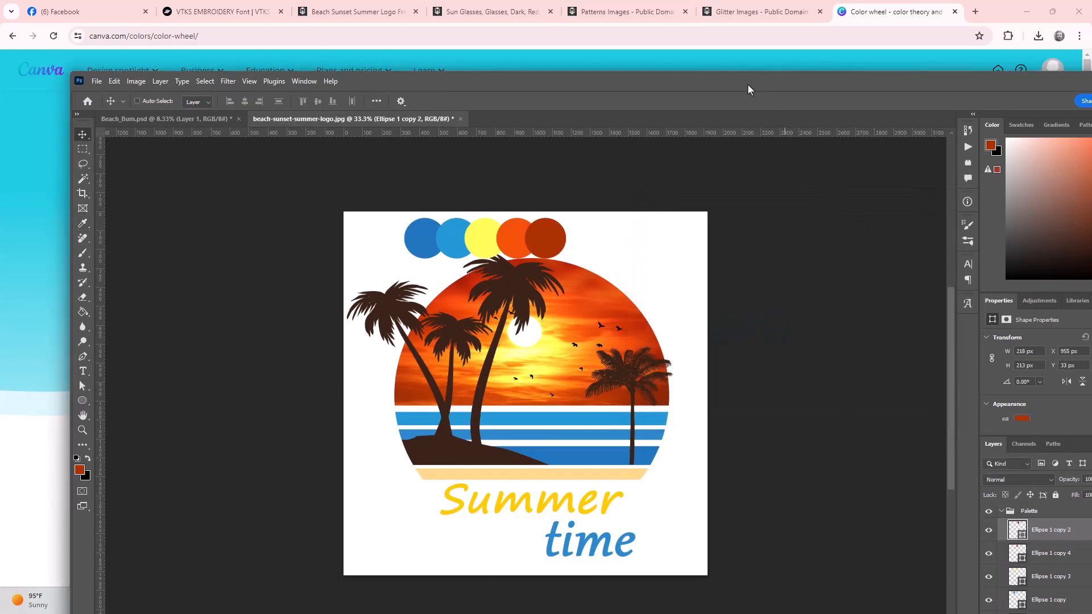
Switch to Canva's Color wheel page in the browser and set the base colour to #2399d6
left_click_drag(747, 83, 0, 157)
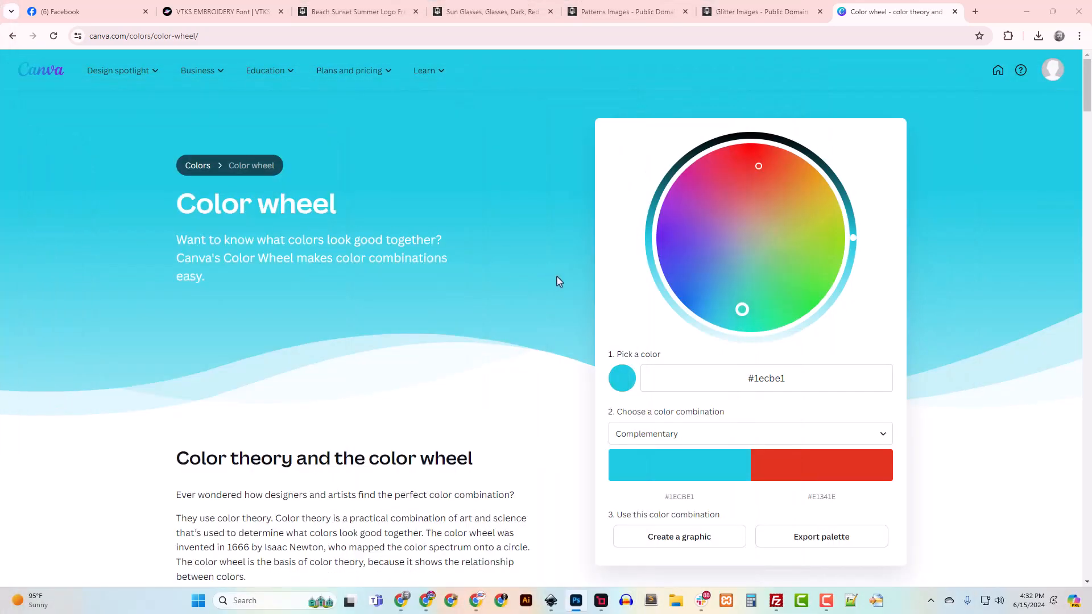
left_click(773, 379)
left_click_drag(783, 380, 752, 381)
type("2399d6")
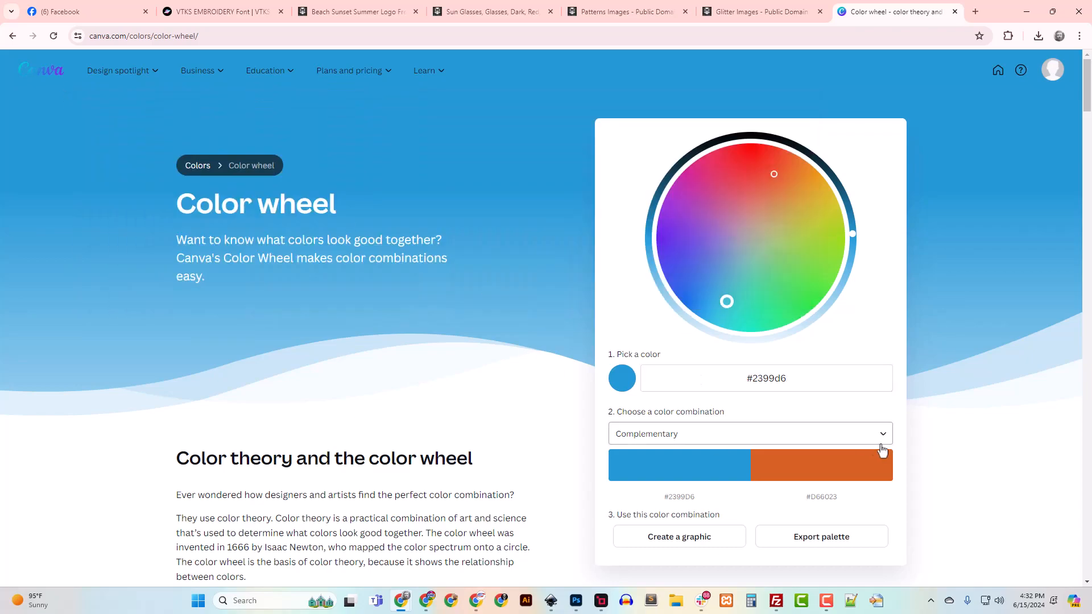
Try the Monochromatic and Analogous combinations for the base blue, choose Triadic, and copy the pink's hex code D62399
left_click(858, 439)
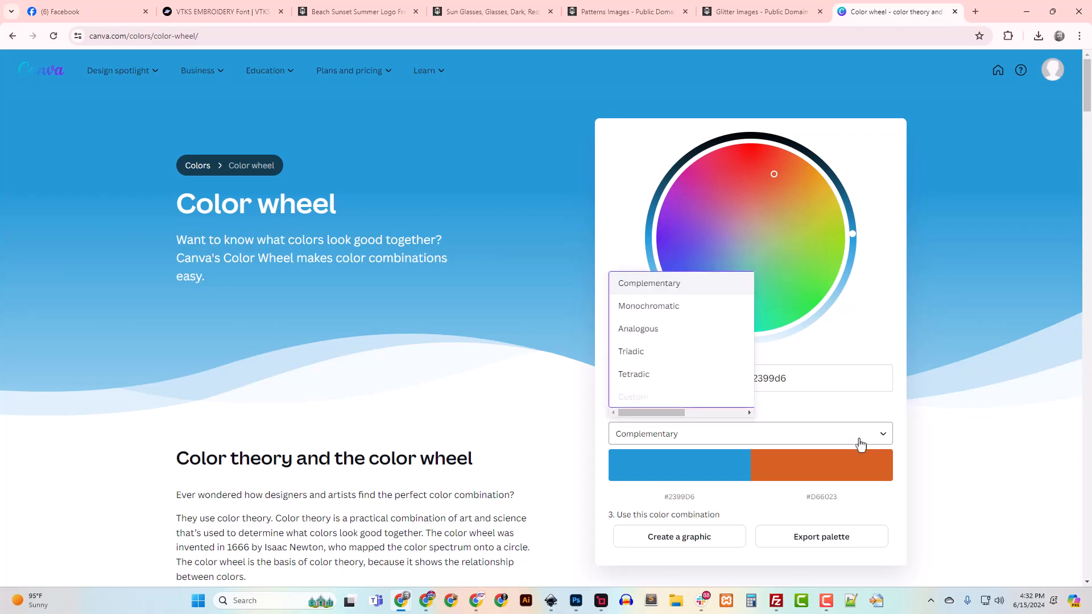
left_click(636, 310)
left_click(775, 441)
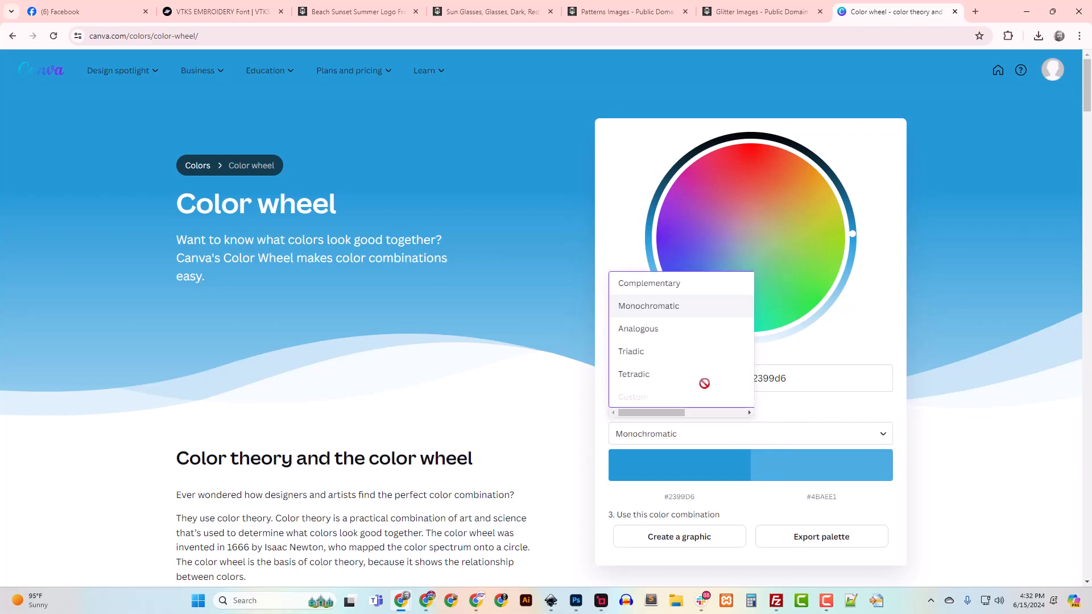
left_click(646, 329)
left_click(750, 441)
left_click(649, 357)
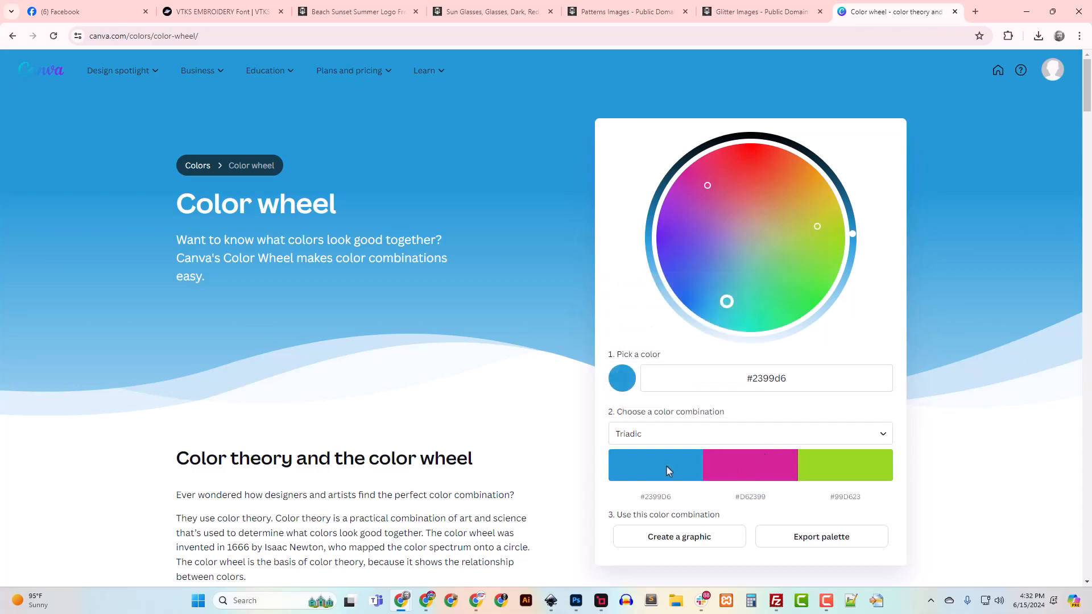
left_click(754, 498)
Switch to Photoshop and duplicate the Ellipse 1 copy 2 layer holding the dark red-orange palette circle
left_click(576, 601)
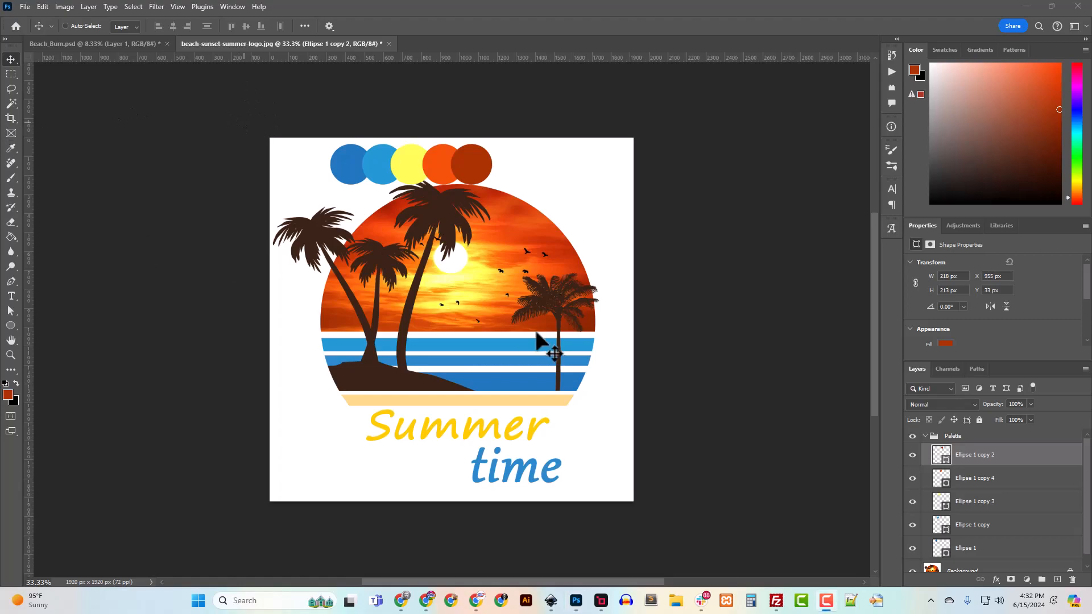
double_click(976, 455)
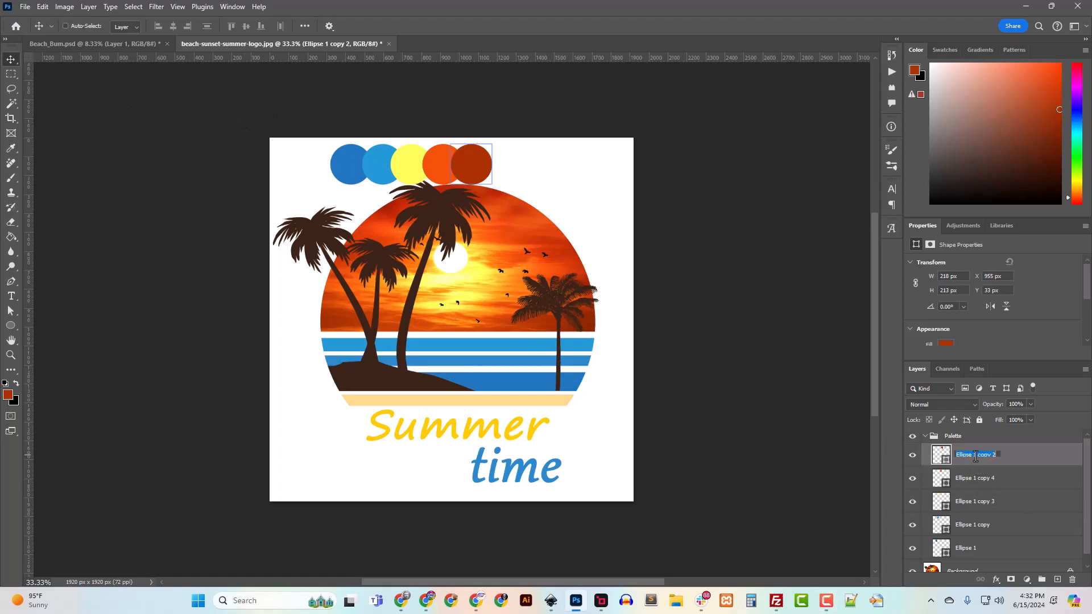
right_click(1016, 463)
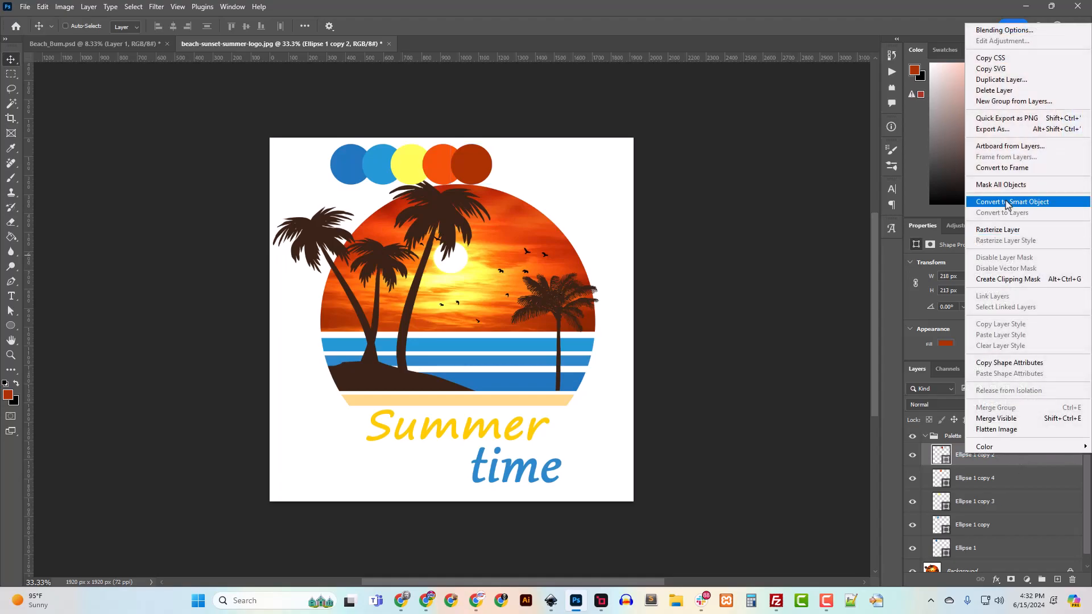
left_click(1005, 81)
left_click(770, 231)
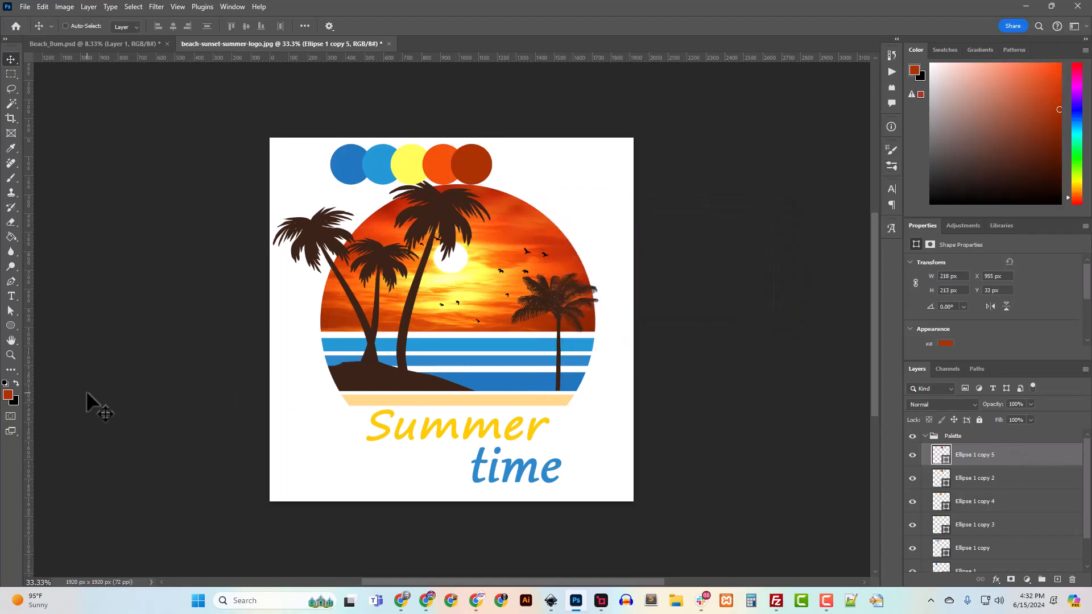
Set the foreground colour to D62399, fill the duplicated circle with it, and place it sixth in the palette row
left_click(8, 394)
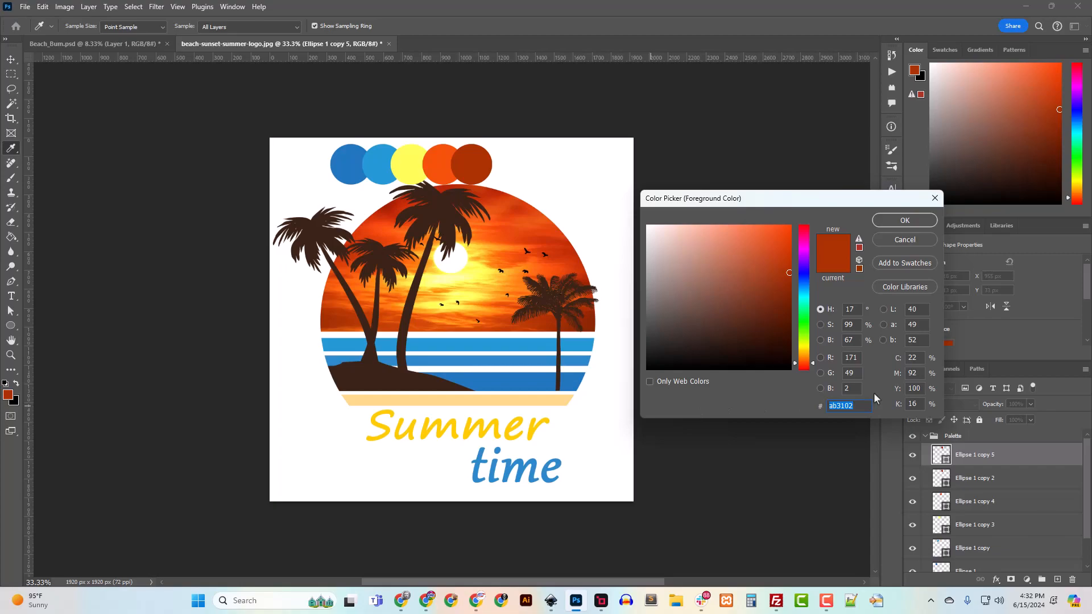
key("ctrl+v")
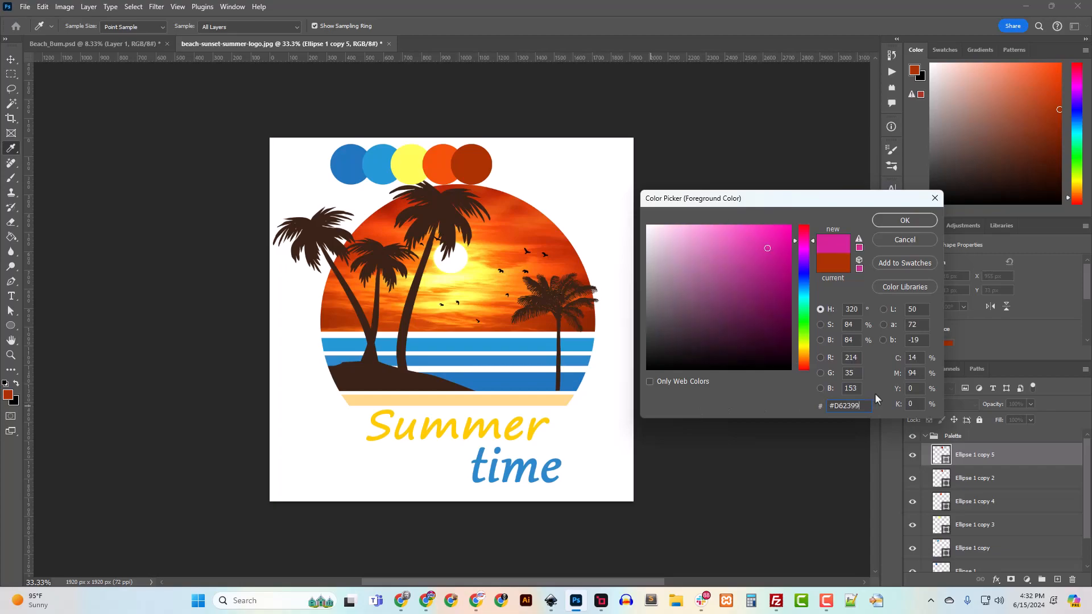
left_click(904, 221)
left_click(946, 344)
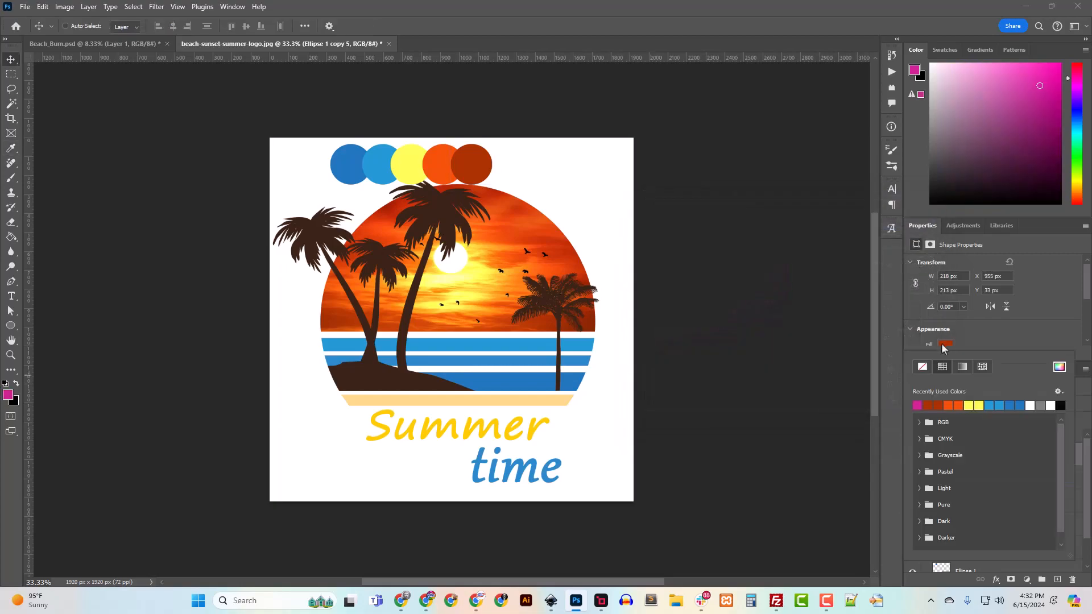
left_click(918, 405)
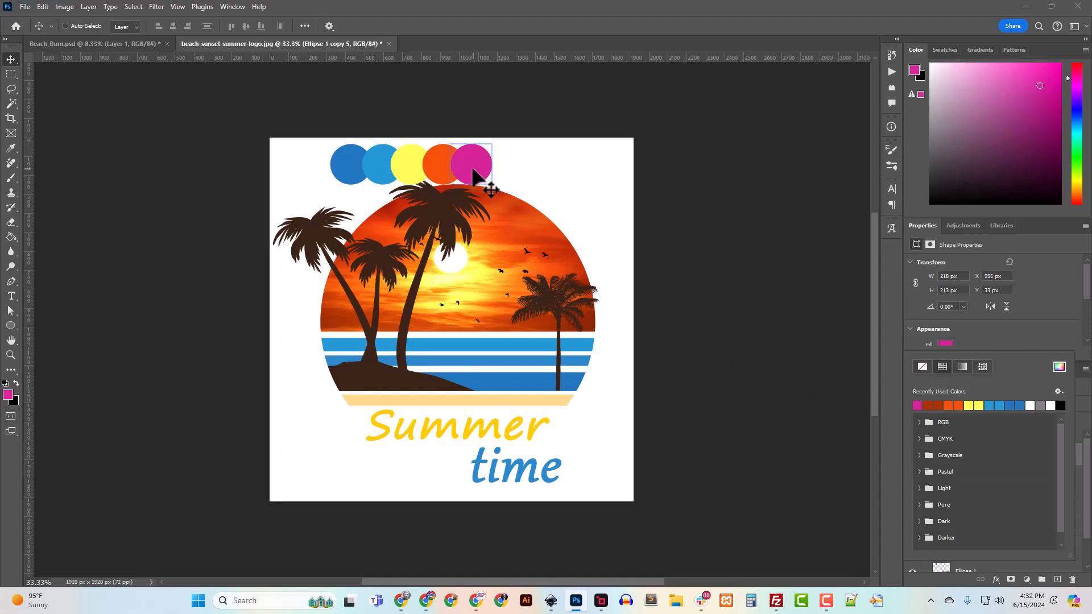
left_click_drag(475, 173, 504, 174)
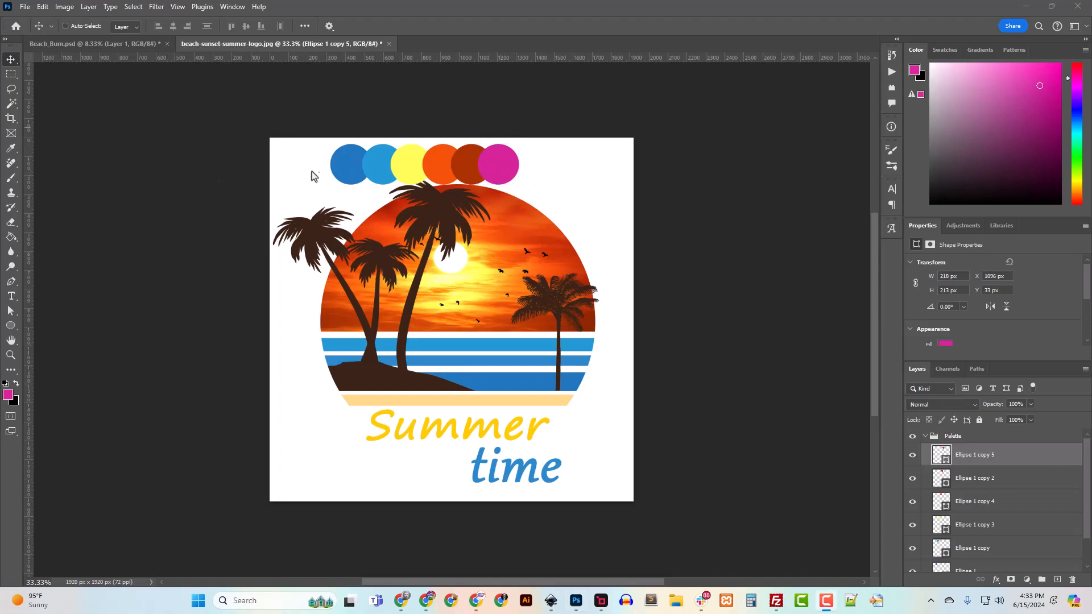
Switch to the Beach_Bum.psd document and delete Layer 1 with the sunglasses on white
left_click(105, 45)
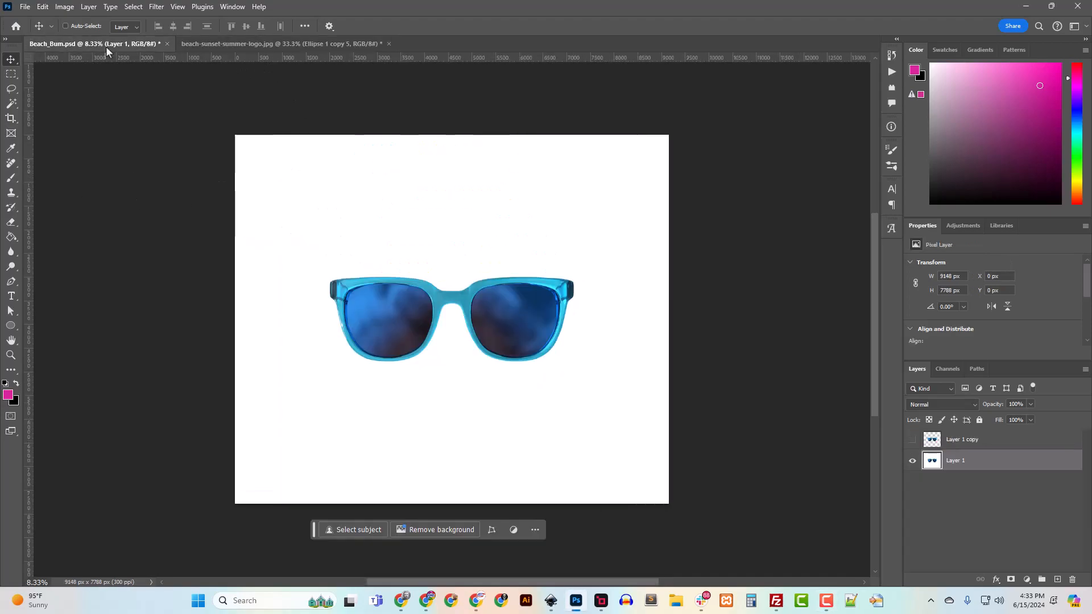
left_click(25, 7)
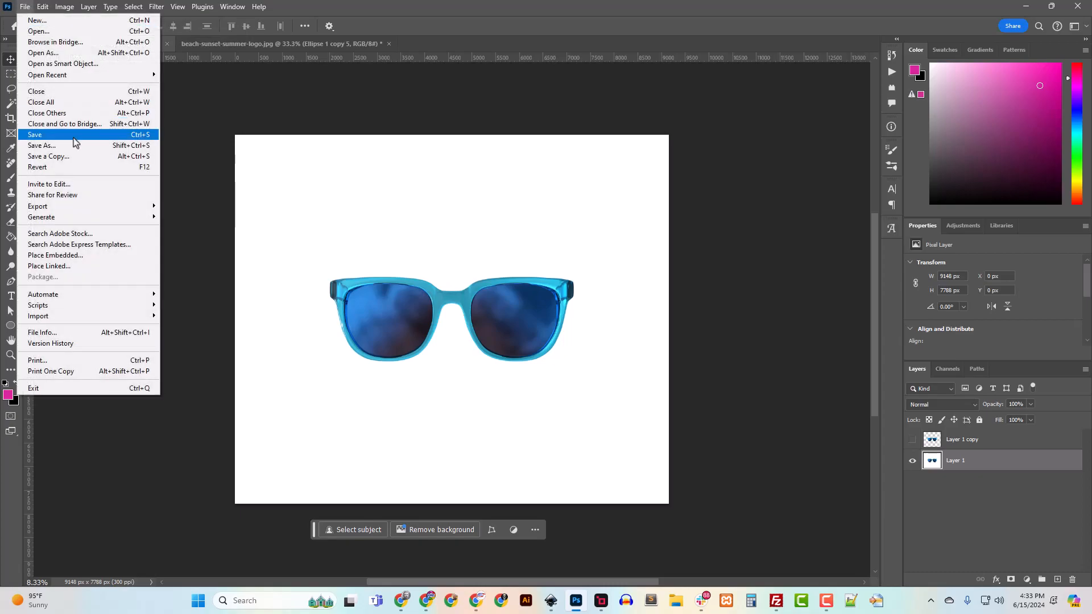
left_click(962, 468)
key("Delete")
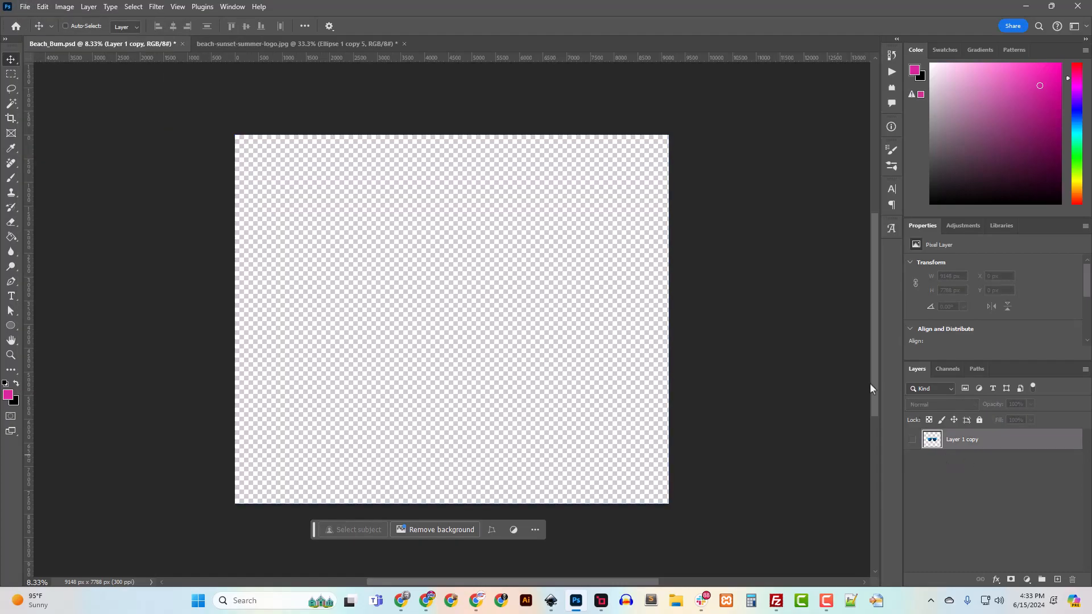
Save the Beach_Bum document under the new name Crafty_Beach.psd in the Designs folder
left_click(25, 6)
left_click(74, 149)
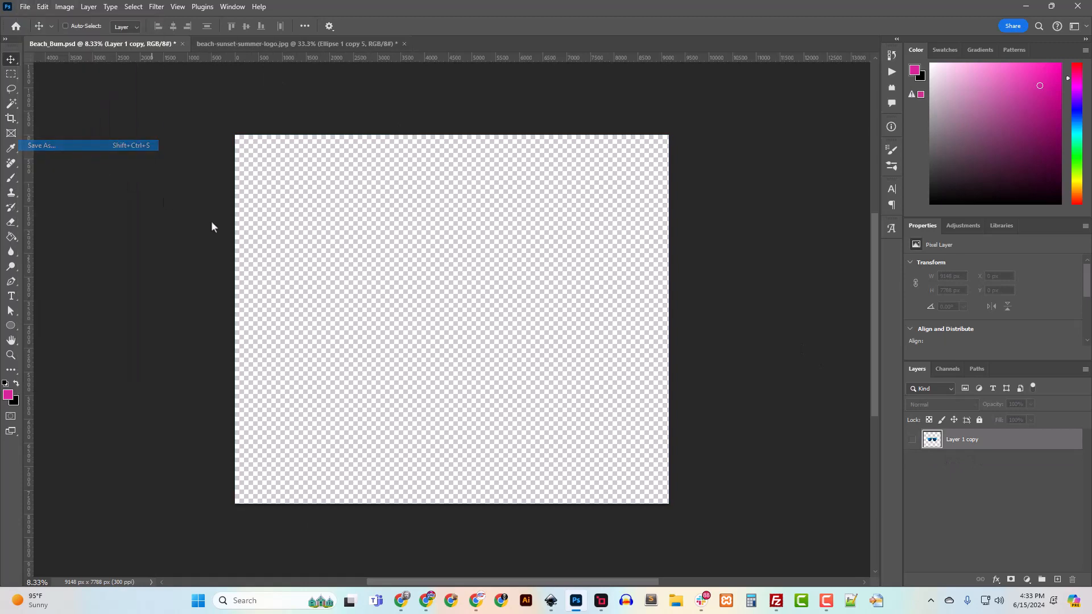
type("Crafty_Beach.psd")
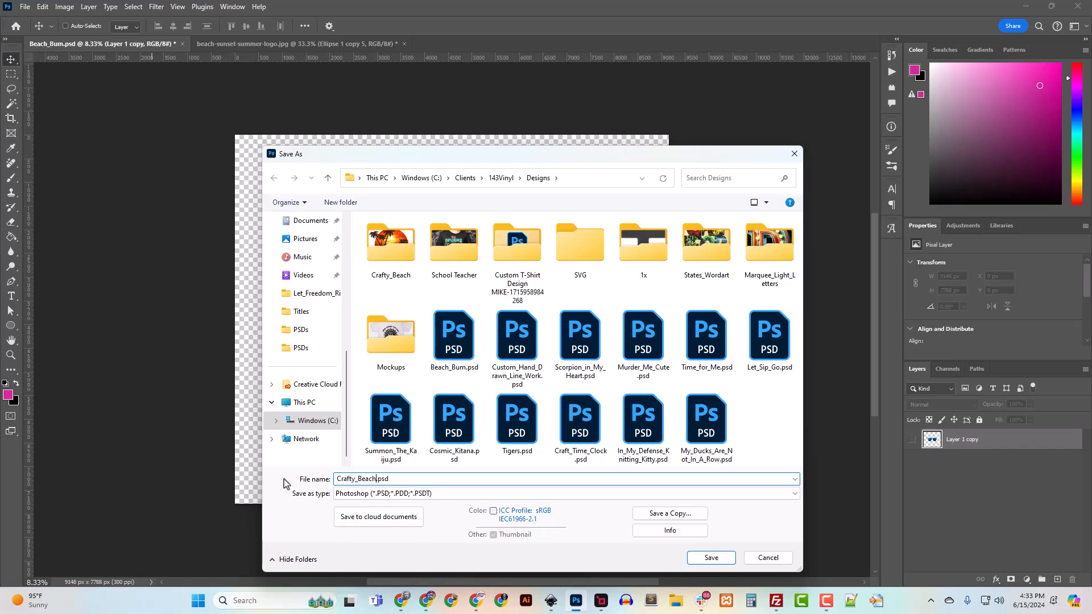
key("Return")
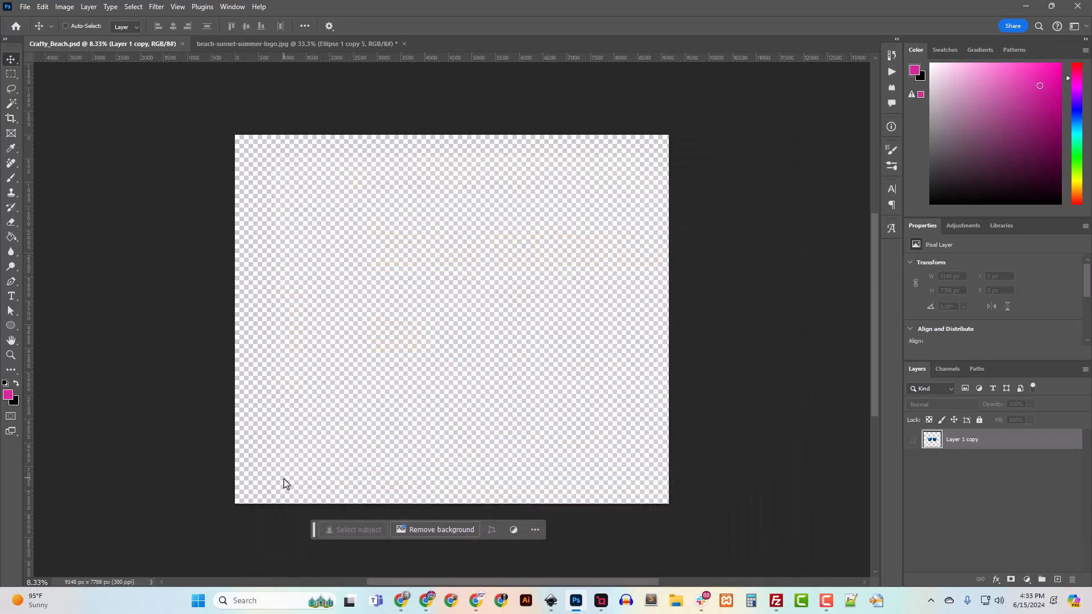
left_click(64, 7)
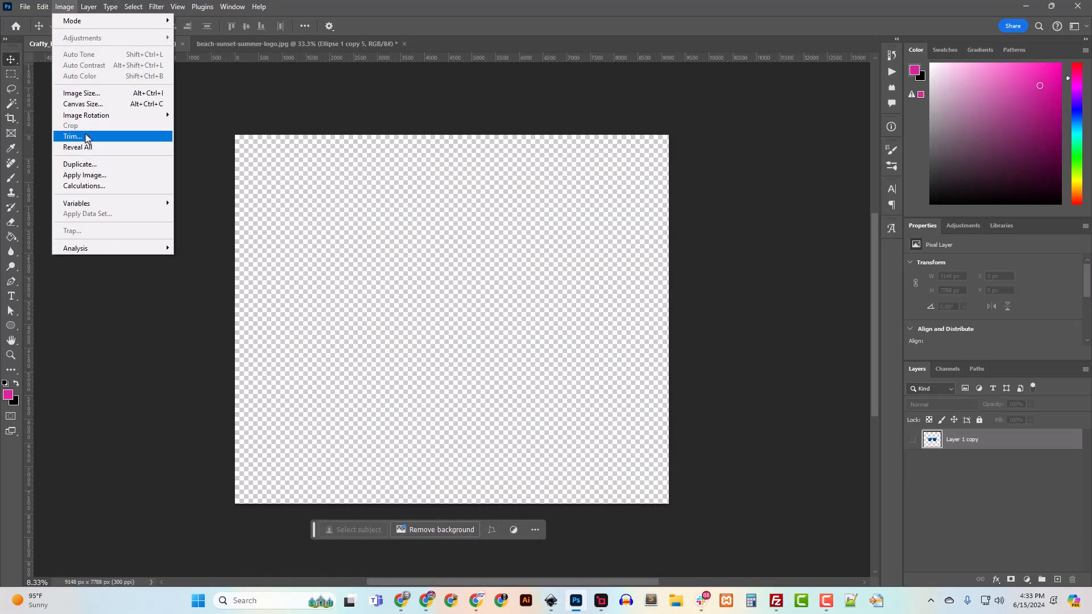
left_click(79, 91)
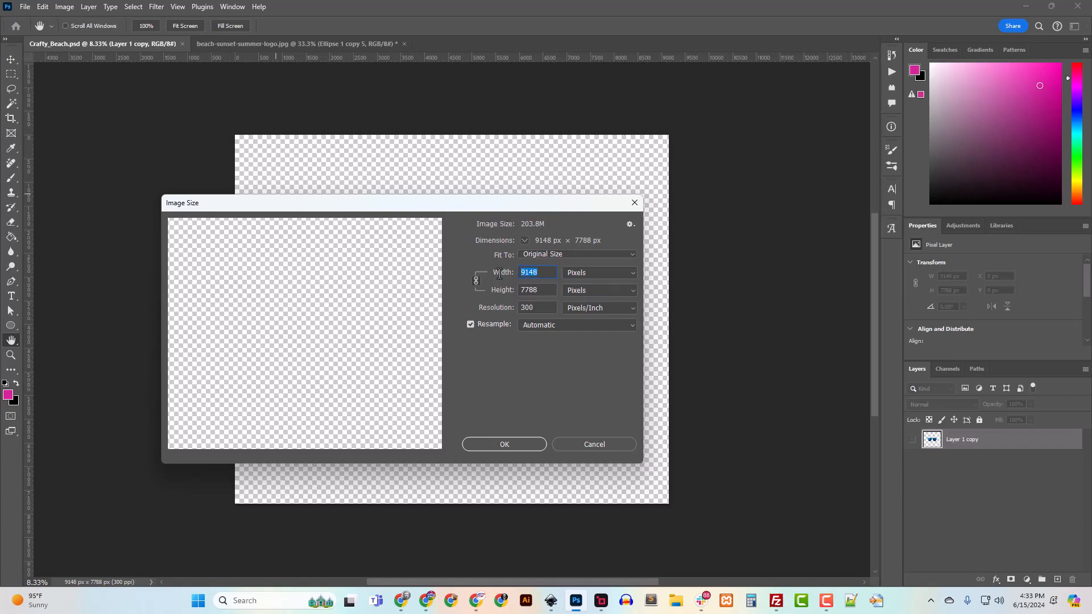
left_click(586, 449)
Set the canvas size of Crafty_Beach.psd to an absolute 7000 by 7000 pixels
left_click(61, 7)
left_click(79, 103)
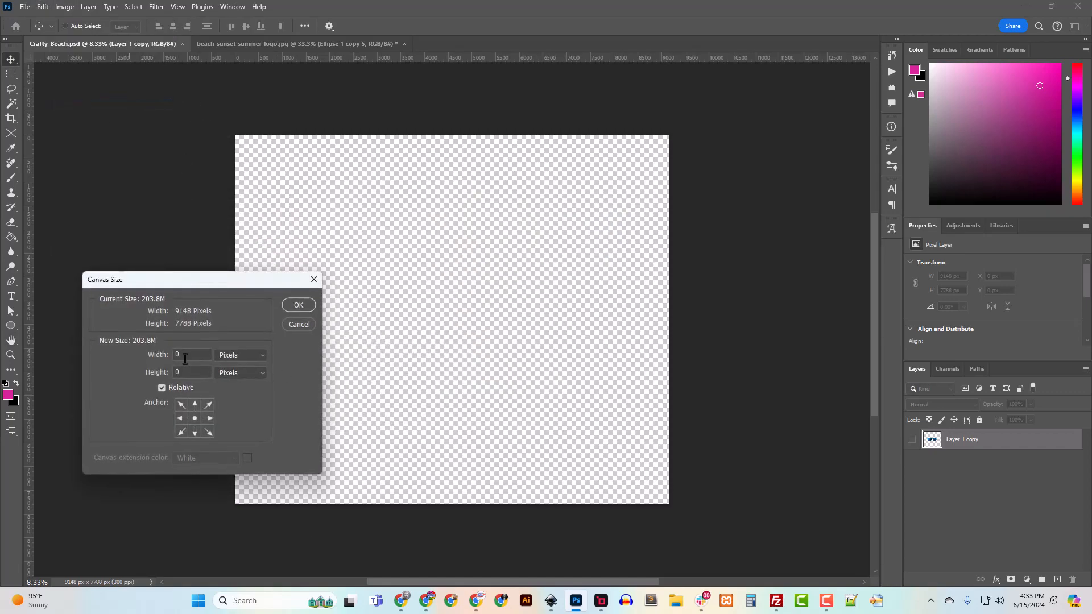
left_click(161, 389)
left_click_drag(192, 356, 148, 357)
type("70")
type("7000")
key("Return")
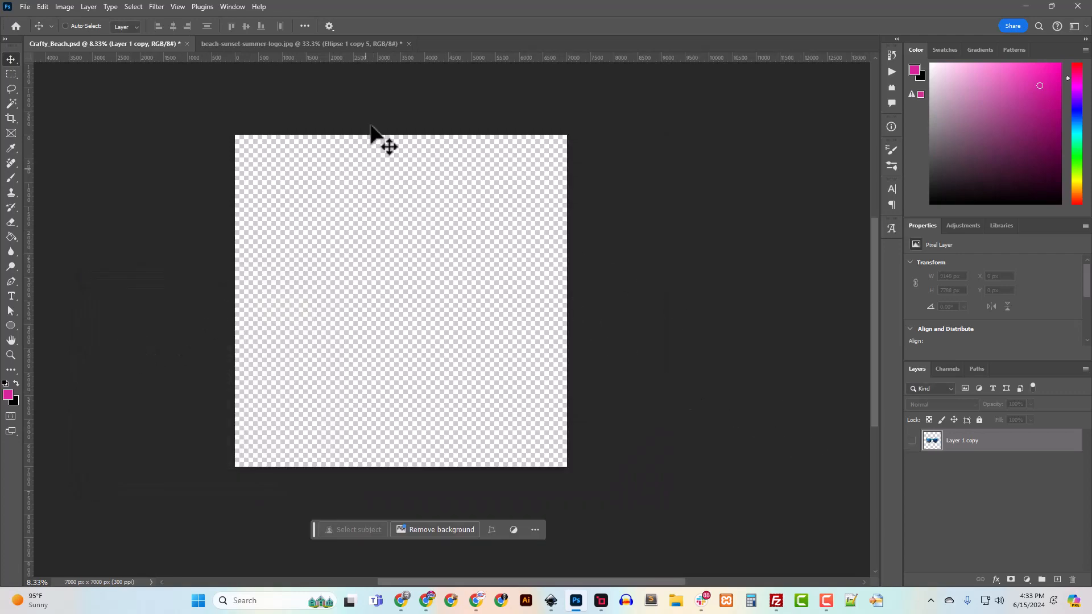
left_click(302, 44)
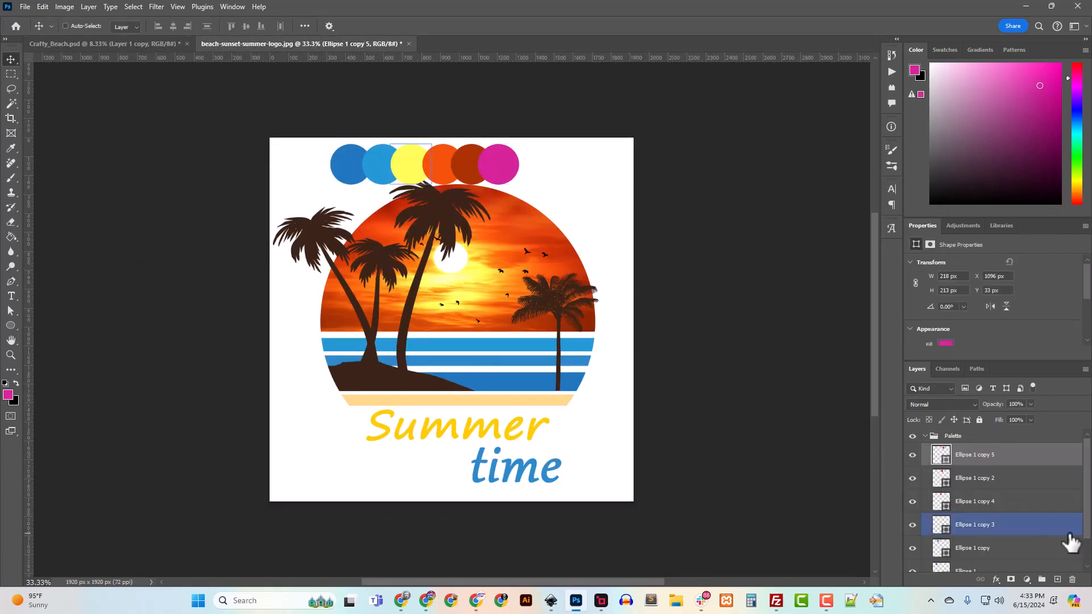
scroll(979, 515, "down", 2)
left_click(965, 541)
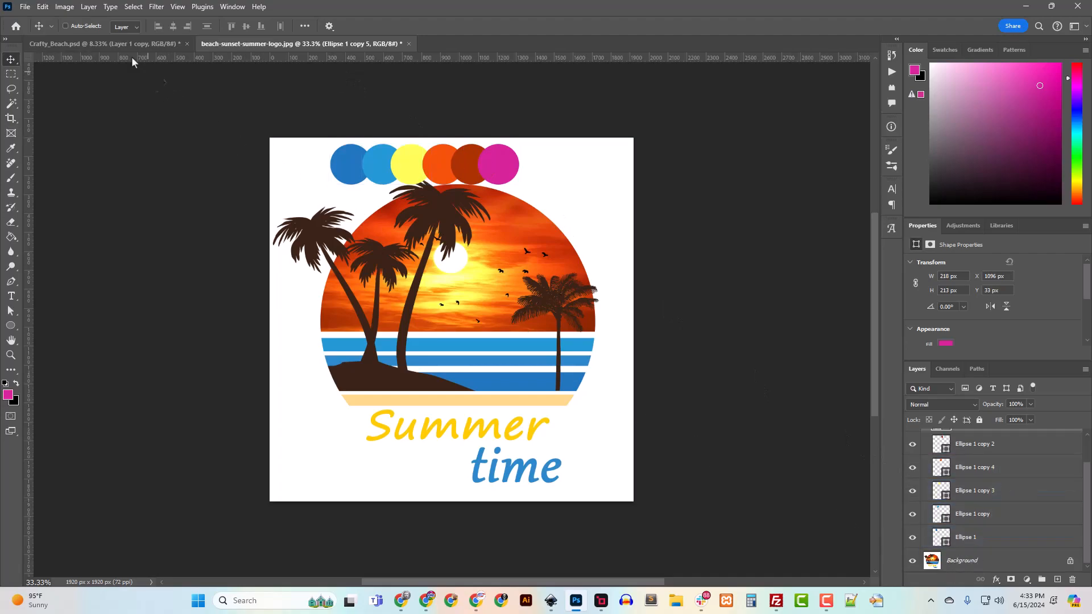
left_click(132, 44)
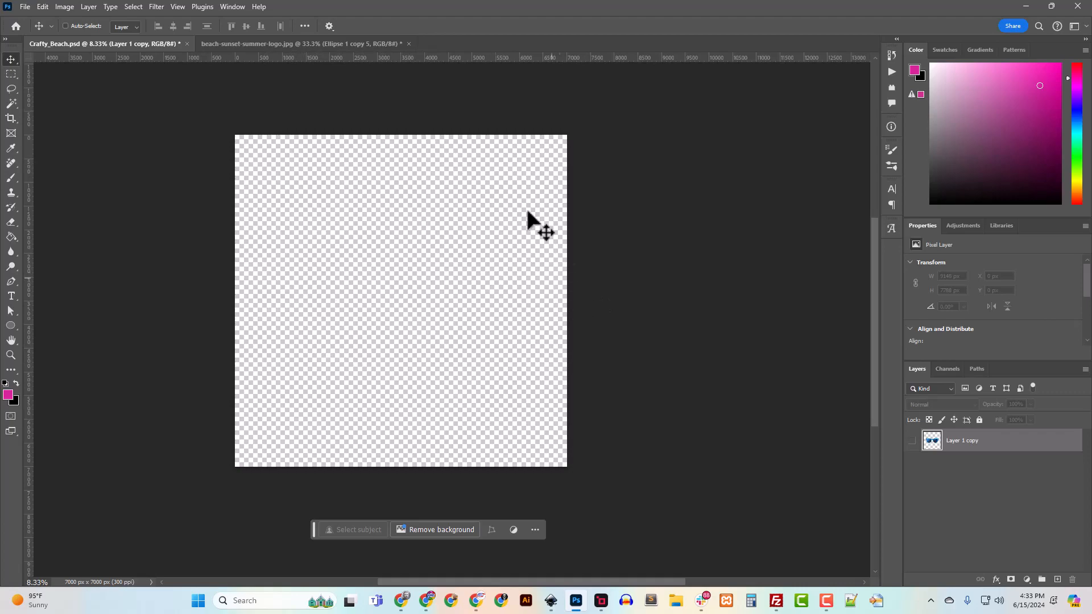
Collapse the Palette group in the beach-sunset-summer-logo document and duplicate it into Crafty_Beach.psd
left_click(325, 41)
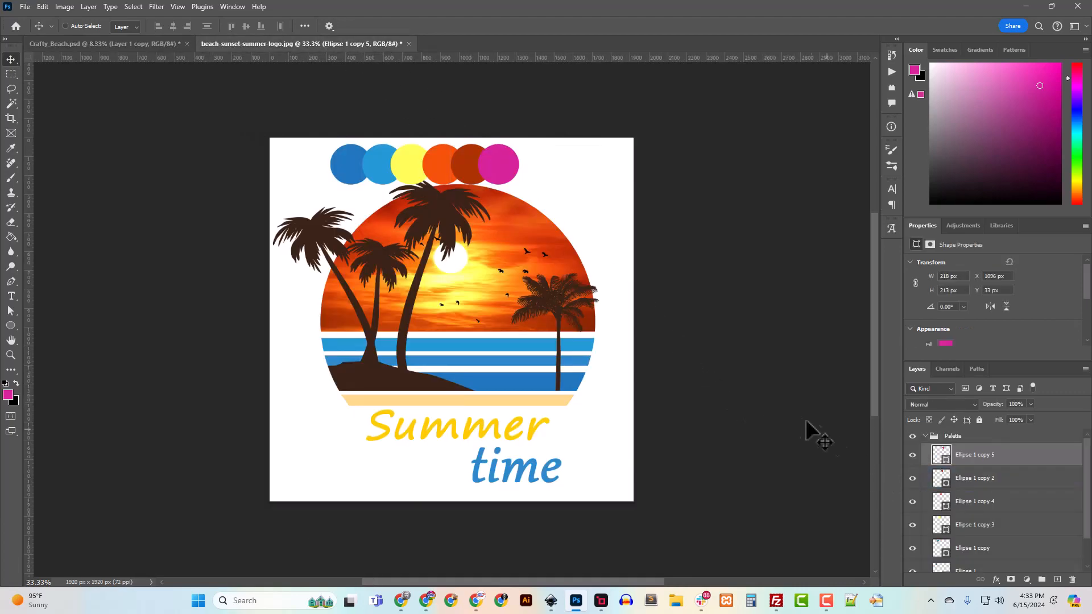
left_click(926, 436)
right_click(935, 435)
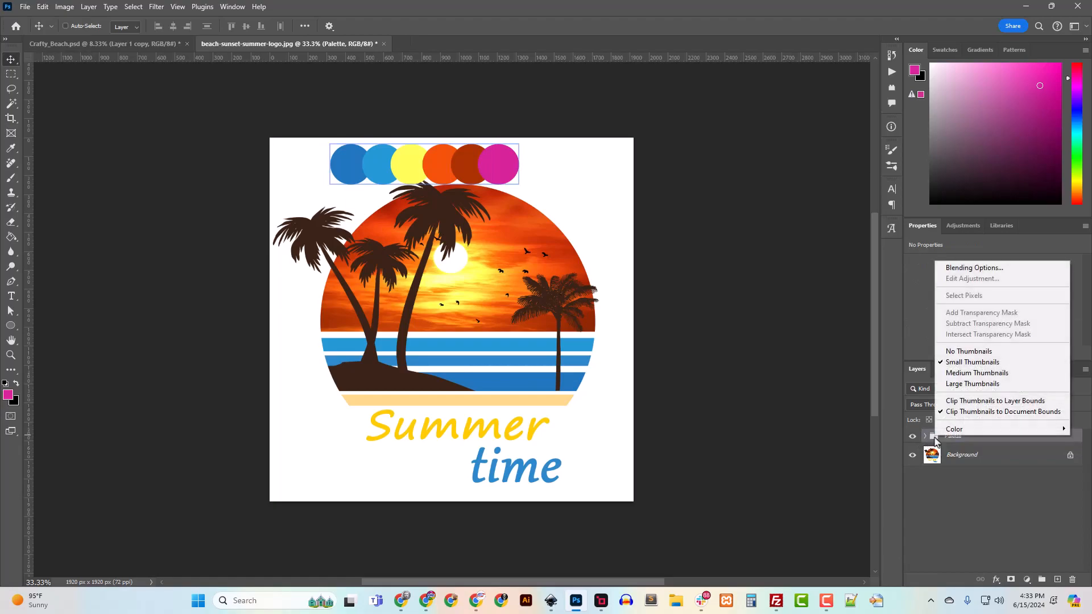
left_click(973, 462)
right_click(967, 435)
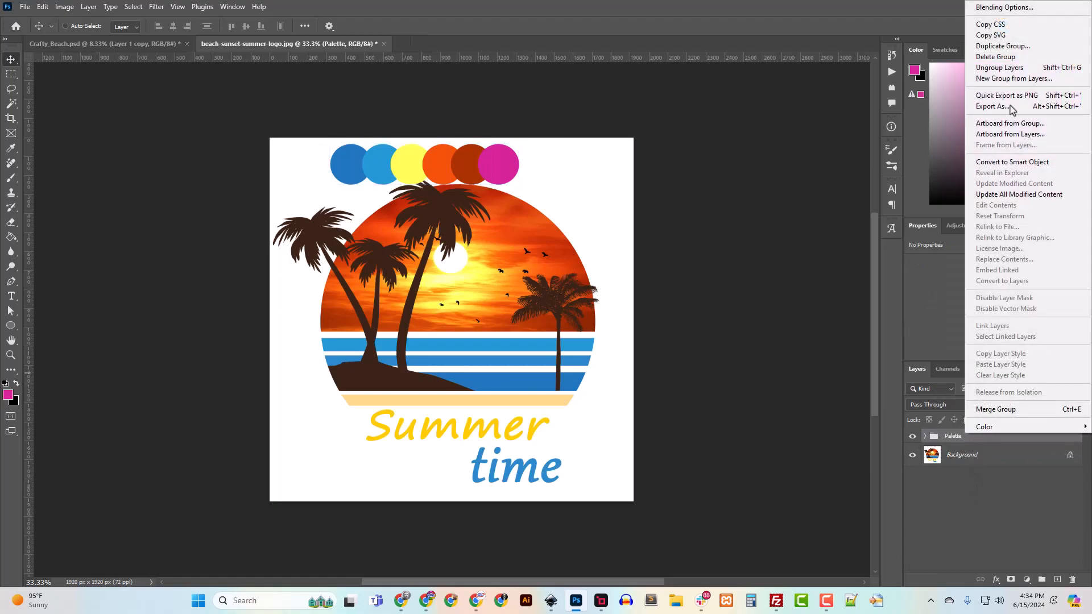
left_click(1002, 46)
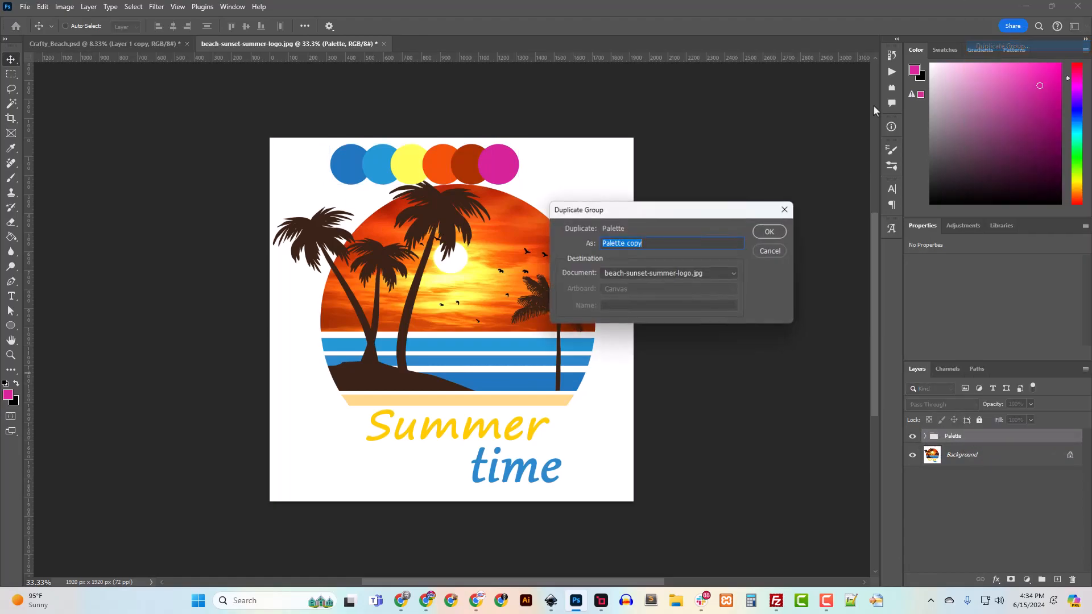
left_click(638, 275)
left_click(626, 294)
left_click(770, 232)
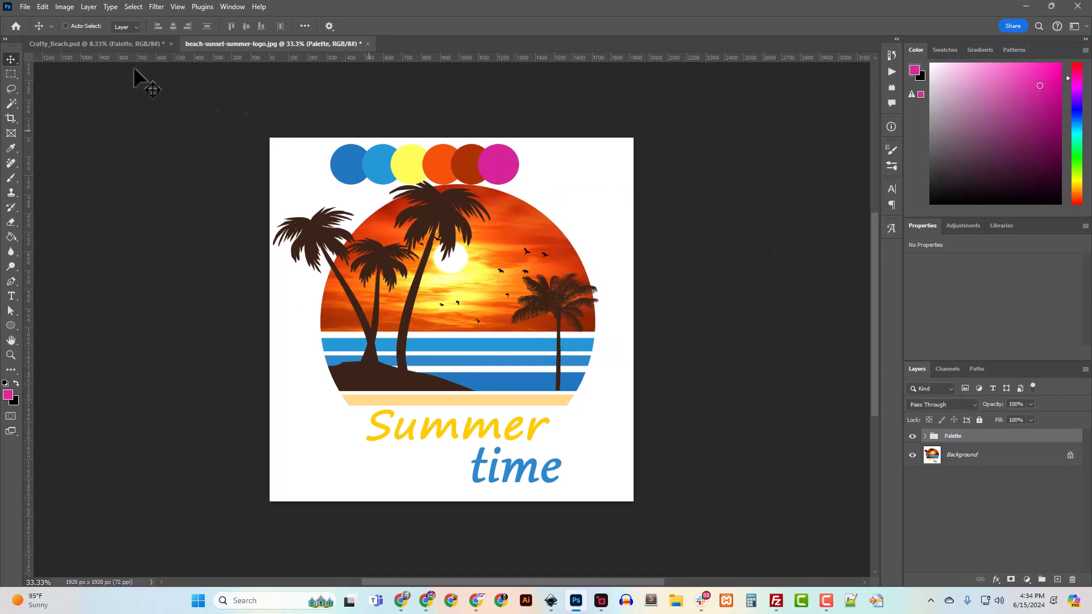
In Crafty_Beach.psd, scale the Palette group to about 360% and place it near the middle of the canvas's top edge
left_click(97, 44)
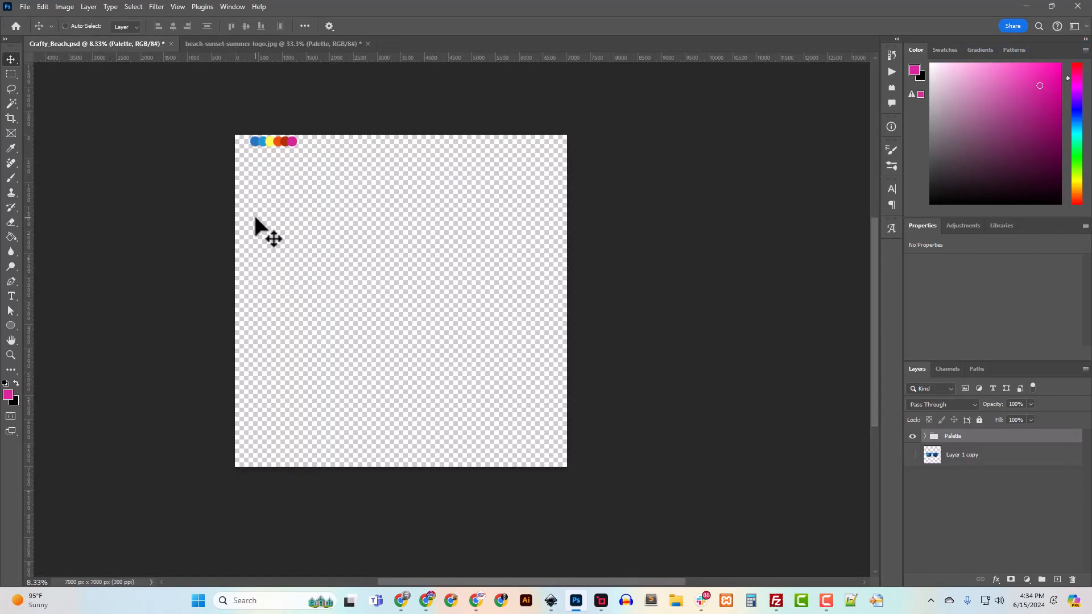
key("ctrl+t")
left_click_drag(297, 146, 409, 227)
left_click_drag(367, 165, 440, 167)
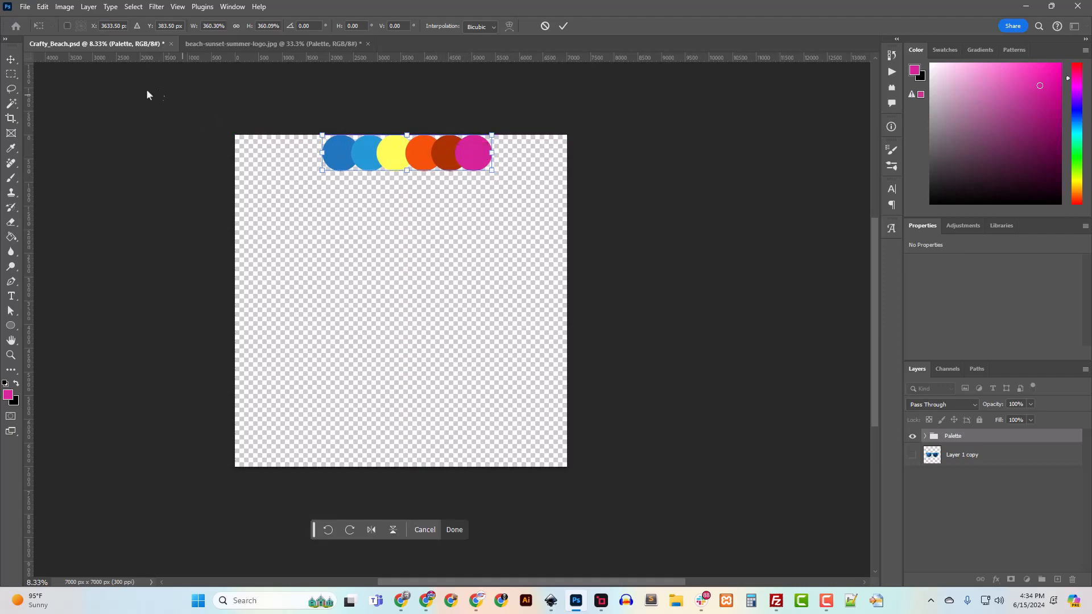
left_click(12, 59)
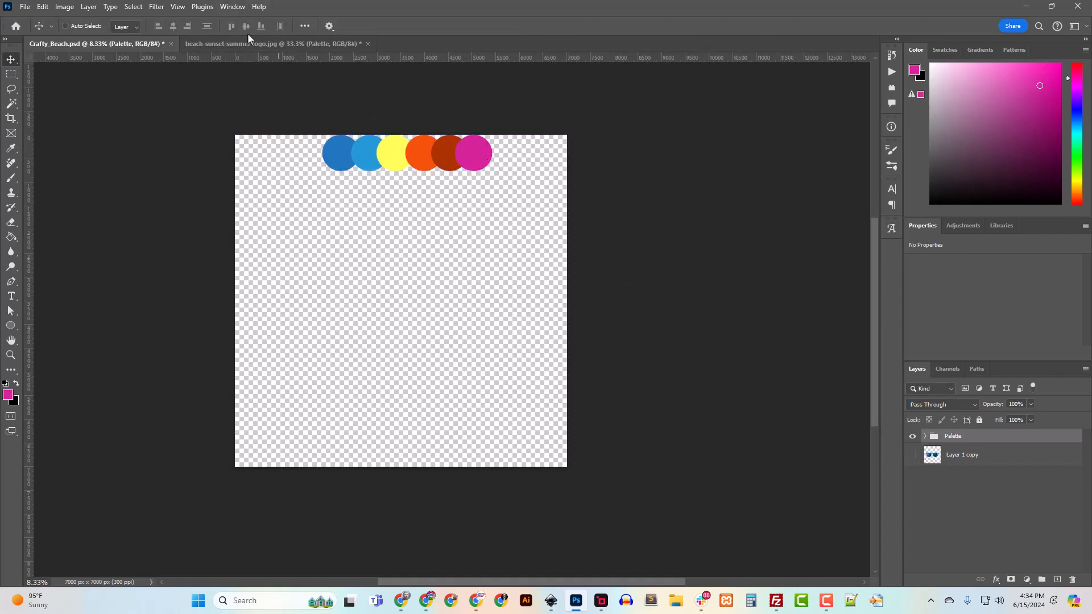
Align the Palette group to the canvas by its horizontal centre
left_click(305, 25)
left_click(340, 130)
left_click(328, 150)
left_click(173, 27)
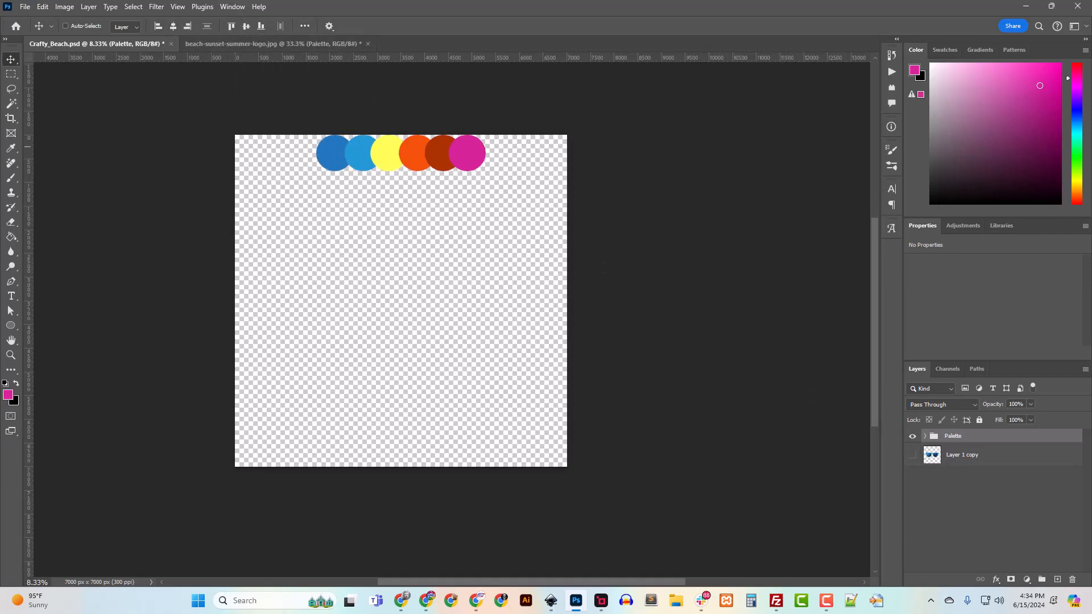
In beach-sunset-summer-logo.jpg, convert the Background layer to a smart object
key("ctrl+Tab")
left_click(953, 457)
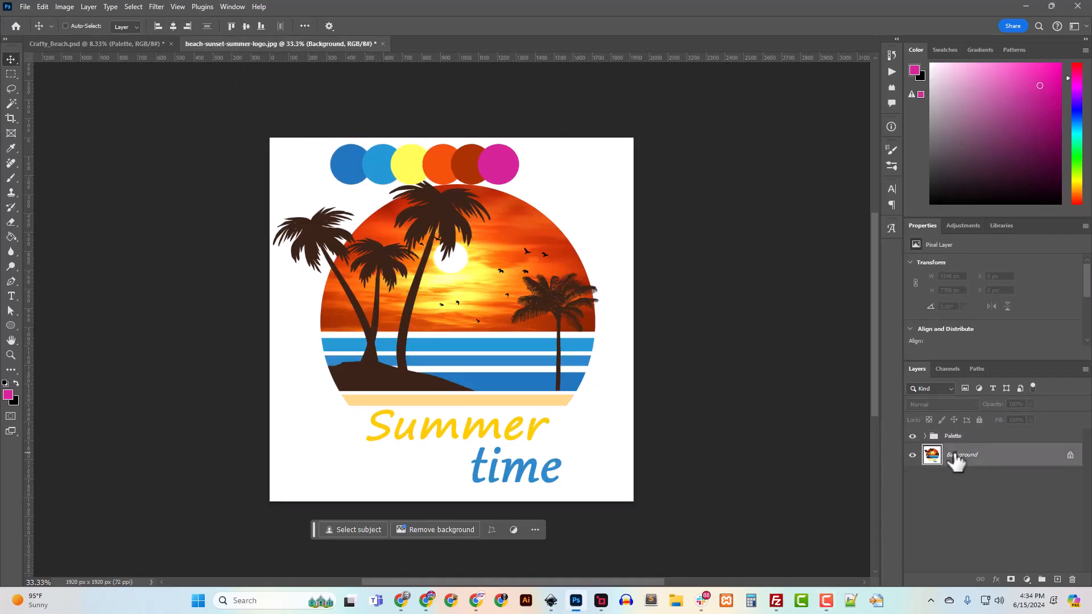
right_click(954, 457)
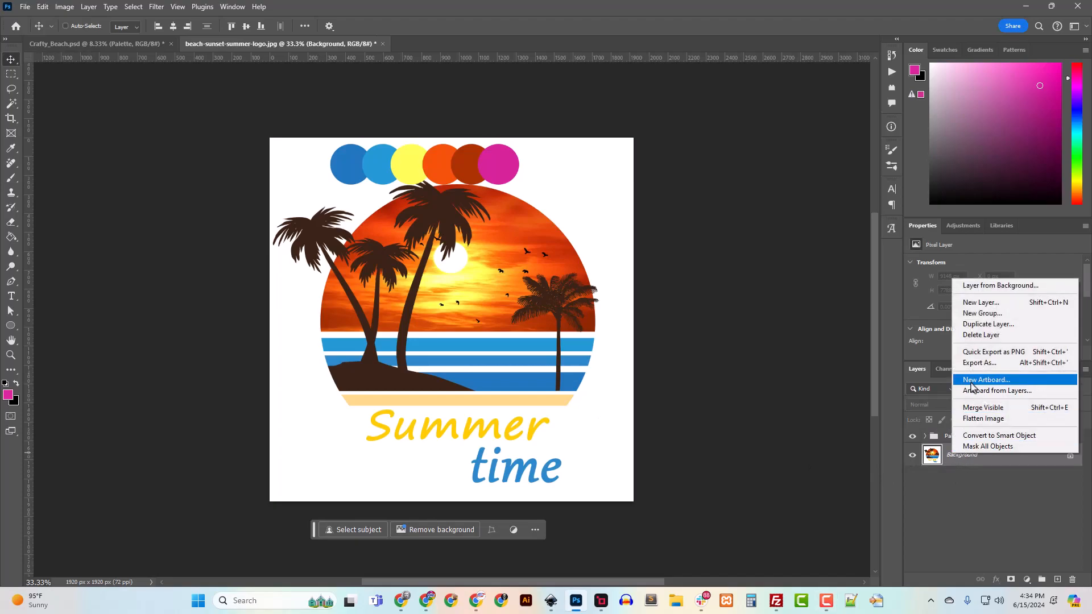
left_click(996, 436)
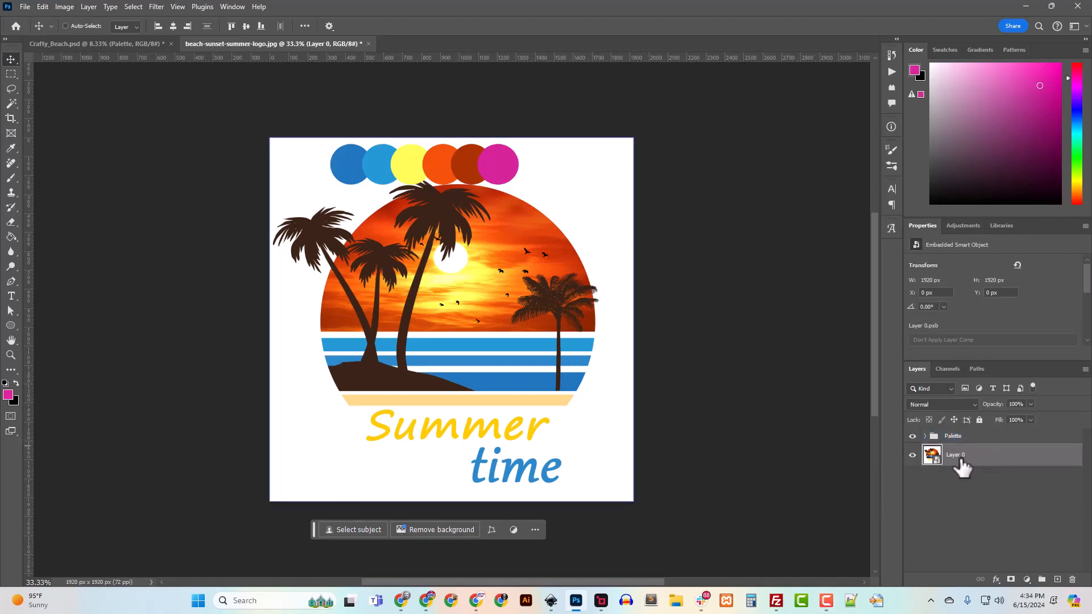
Duplicate the logo smart object into Crafty_Beach.psd and move it there to just beyond the middle of the canvas, below the palette
right_click(961, 464)
left_click(1007, 126)
left_click(664, 275)
left_click(636, 284)
left_click(770, 232)
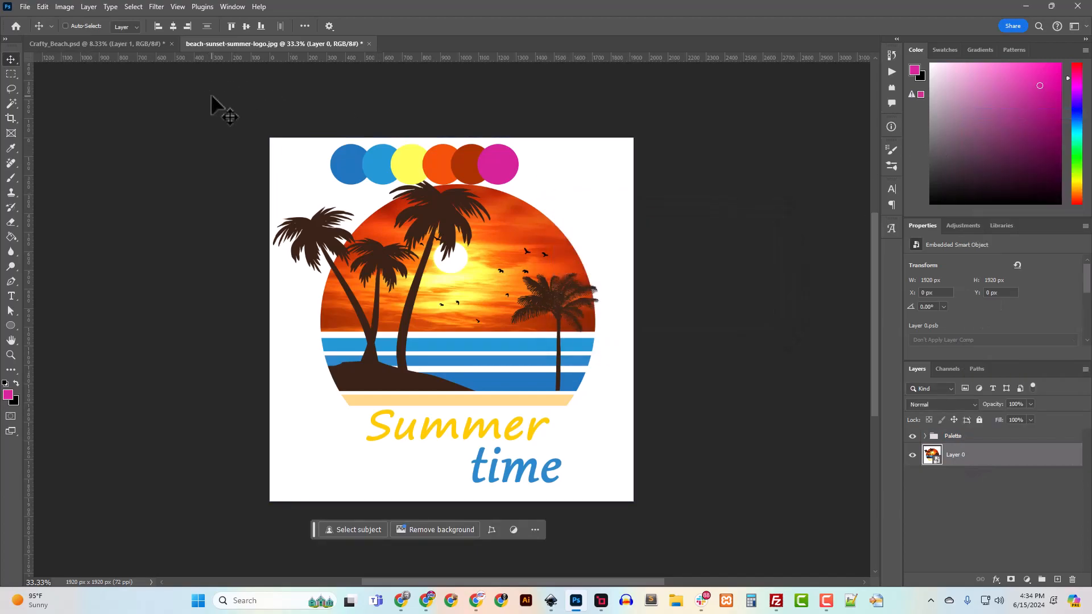
left_click(115, 48)
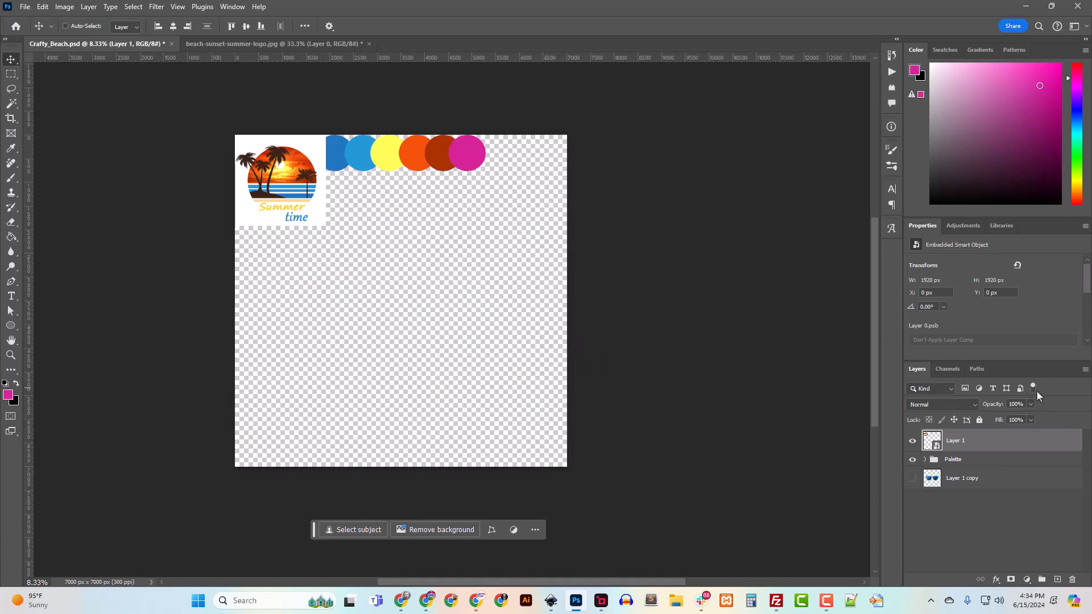
left_click_drag(283, 214, 455, 329)
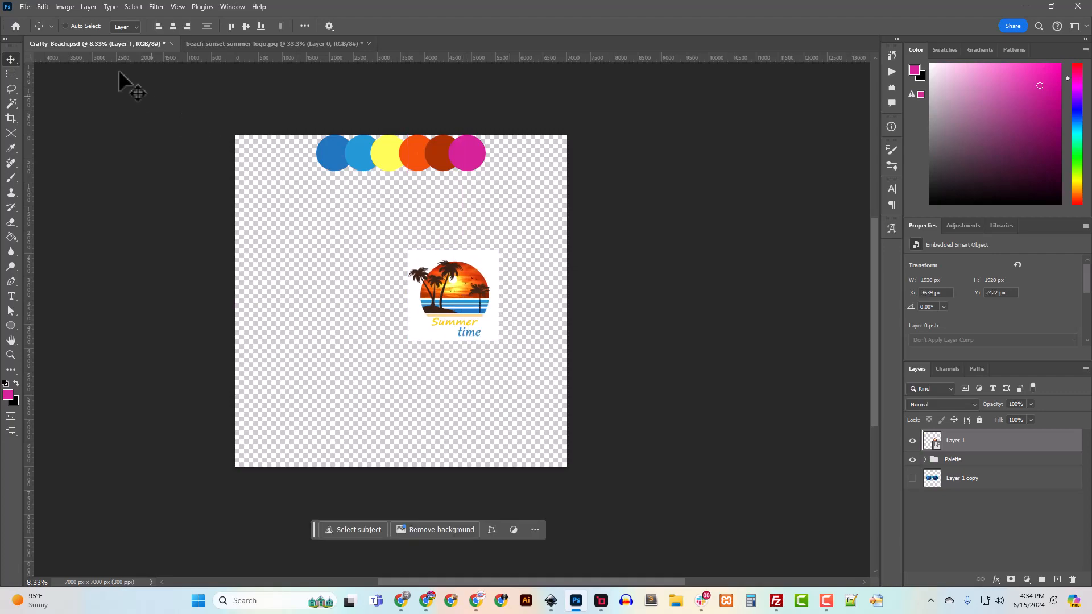
Check the image size of Crafty_Beach.psd without changing it
left_click(65, 7)
left_click(70, 93)
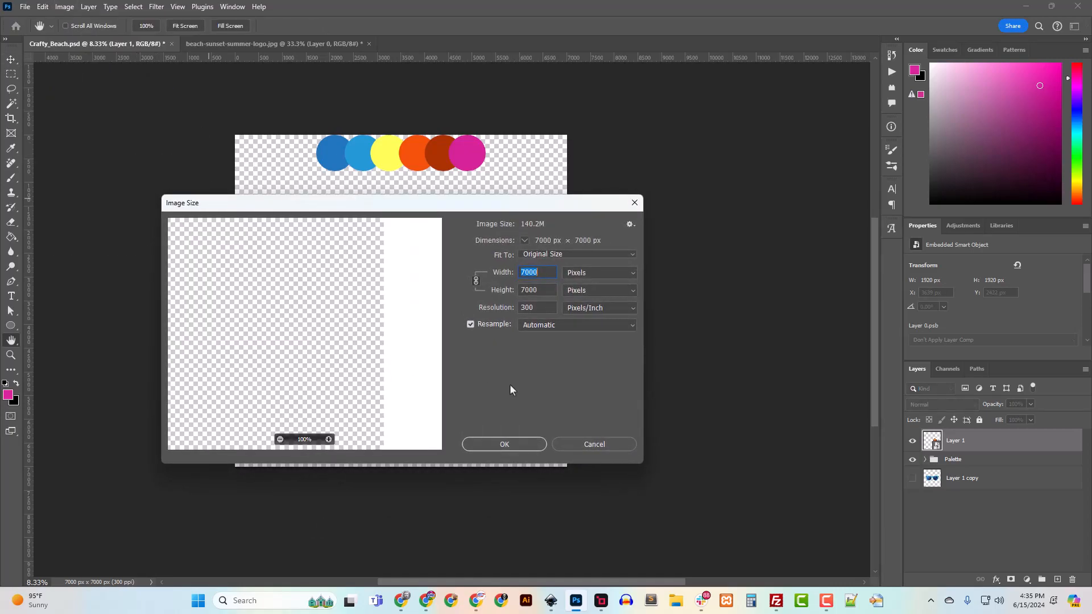
left_click(617, 443)
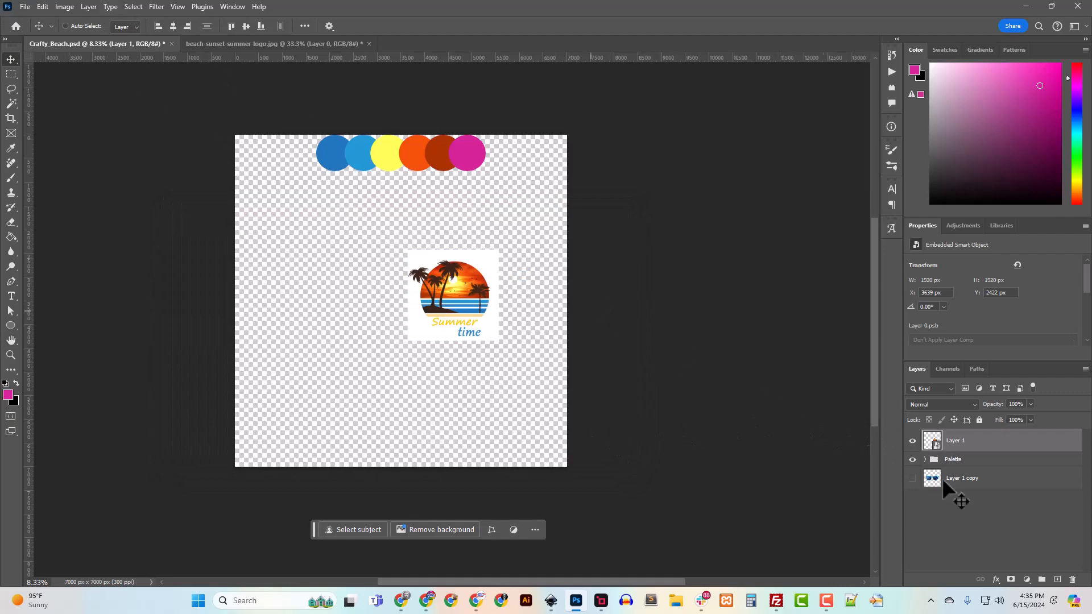
Open the contents of the logo smart object in Layer 1, check their image size, and close them unchanged
double_click(932, 441)
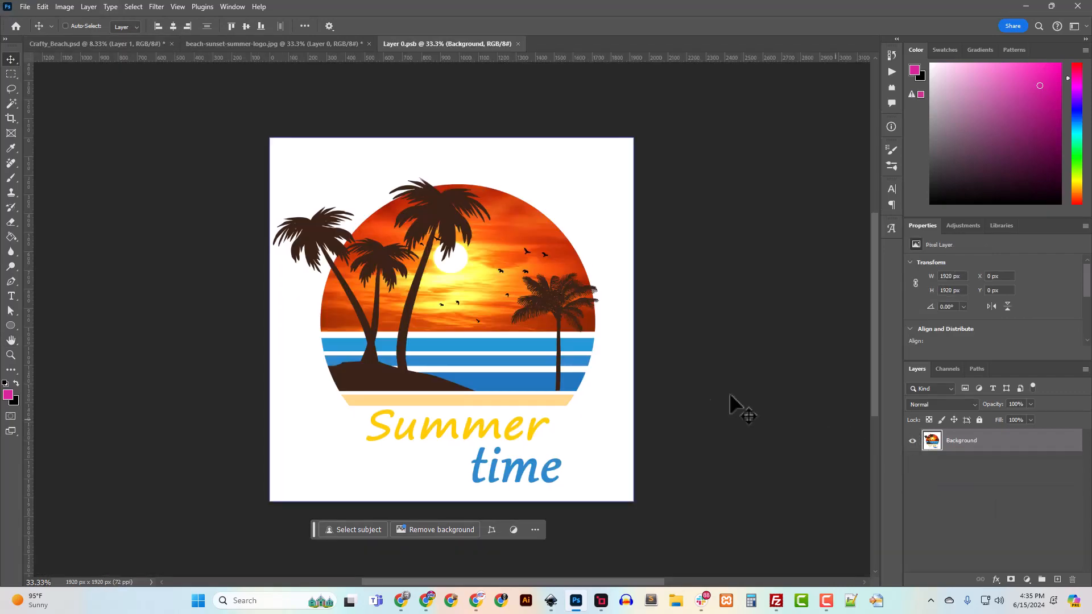
left_click(61, 8)
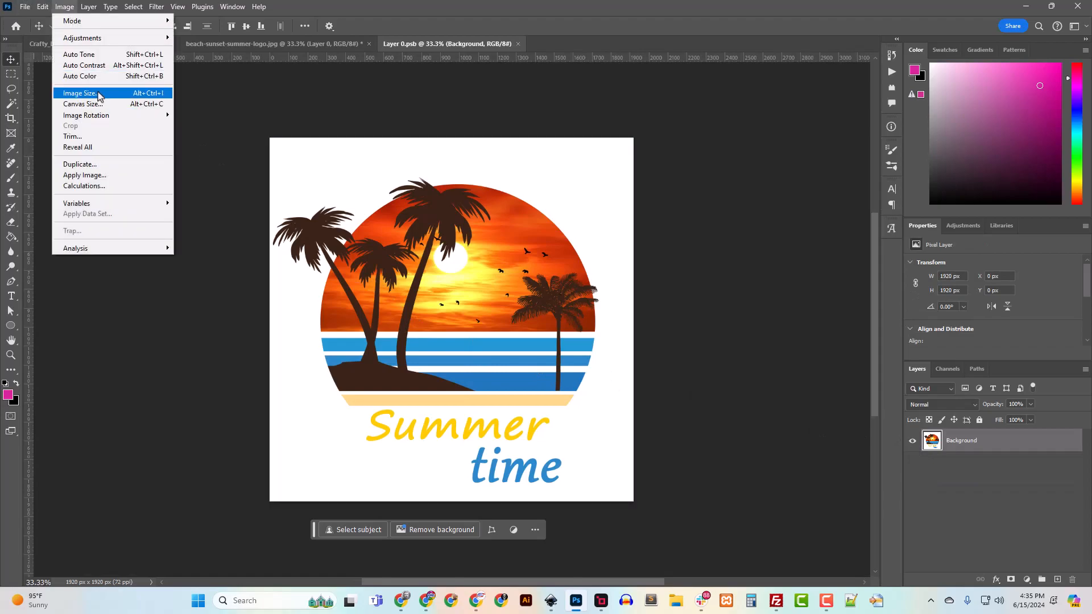
left_click(101, 92)
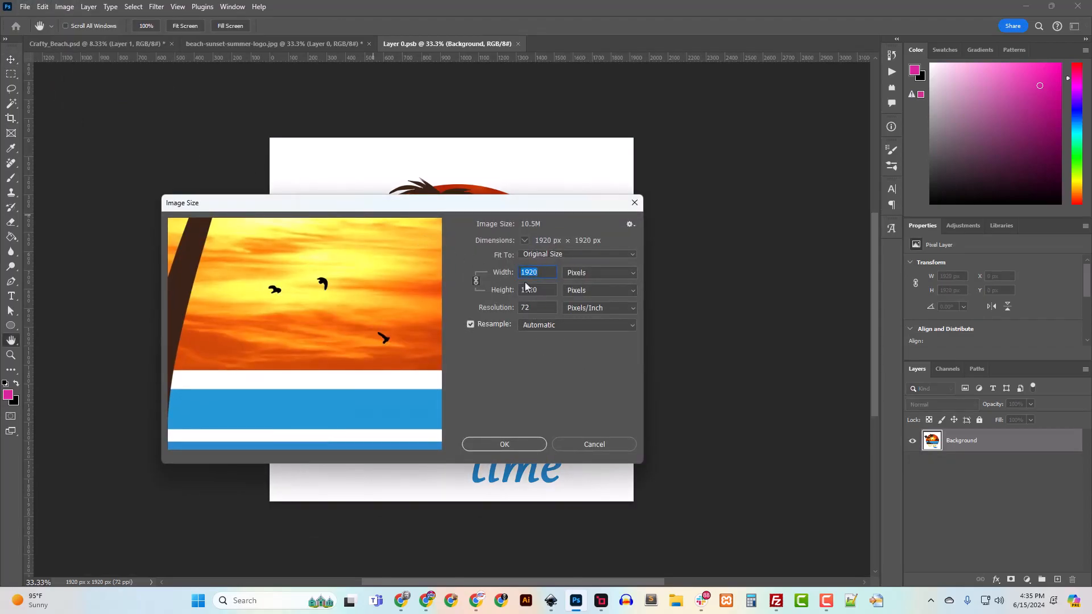
left_click(593, 445)
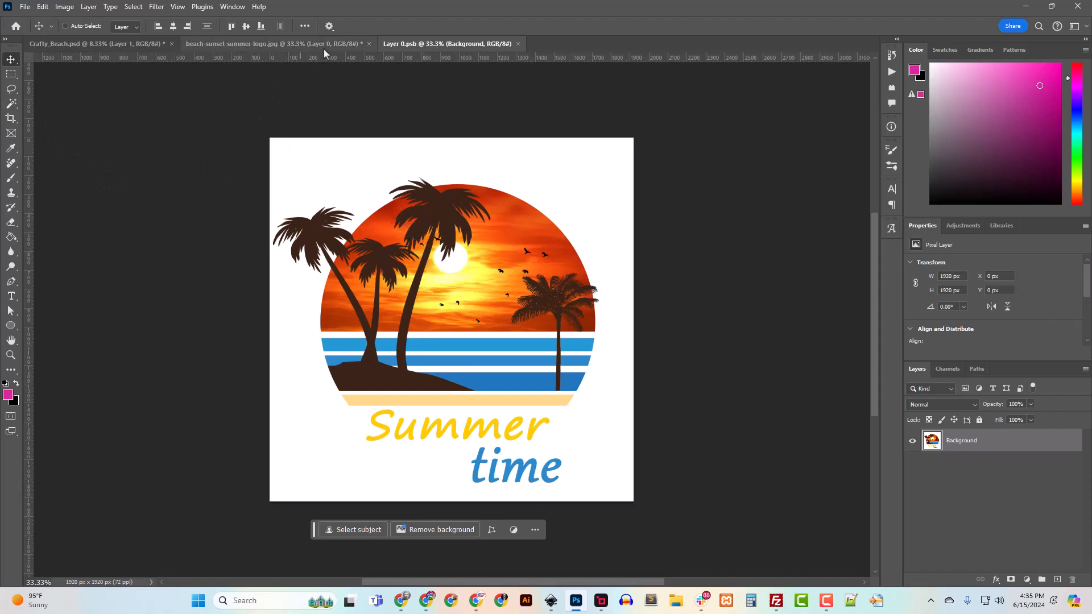
left_click(517, 43)
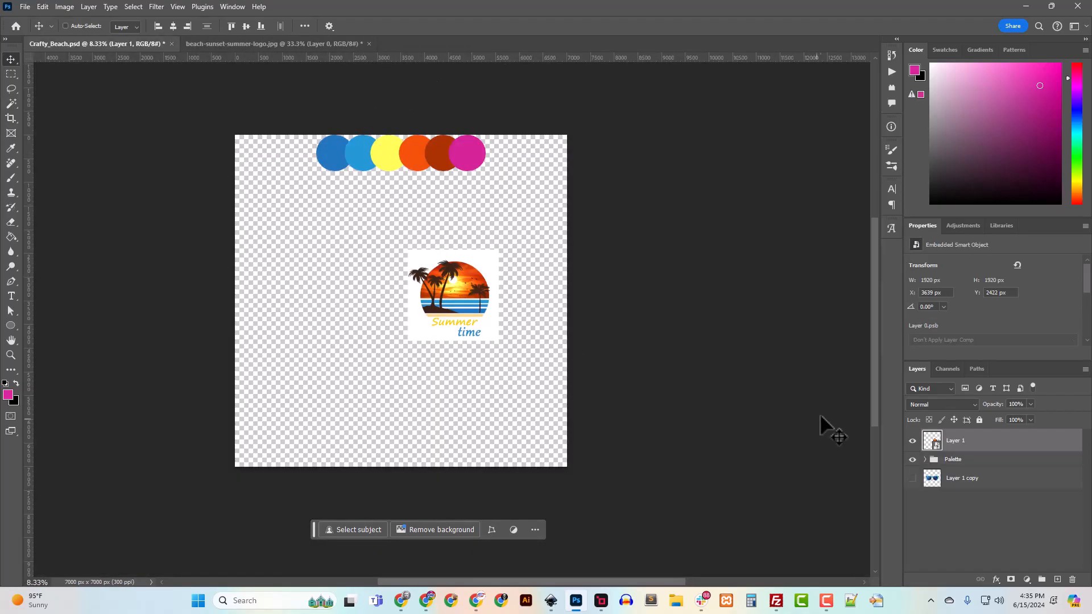
Open the contents of the Layer 1 smart object and resample the image to 5000 by 5000 pixels at 300 pixels/inch
double_click(932, 443)
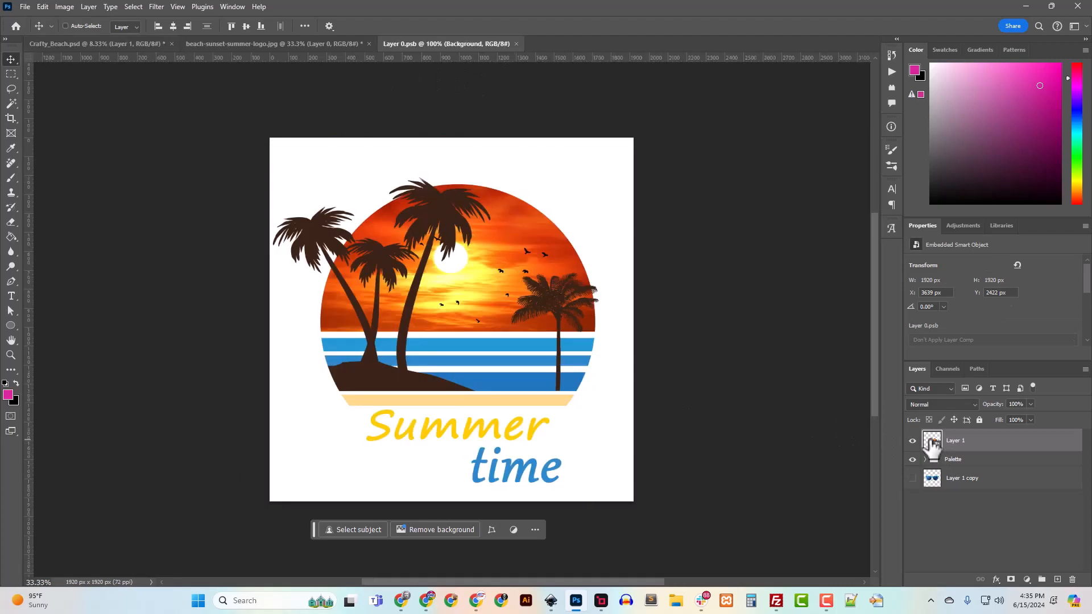
left_click(64, 7)
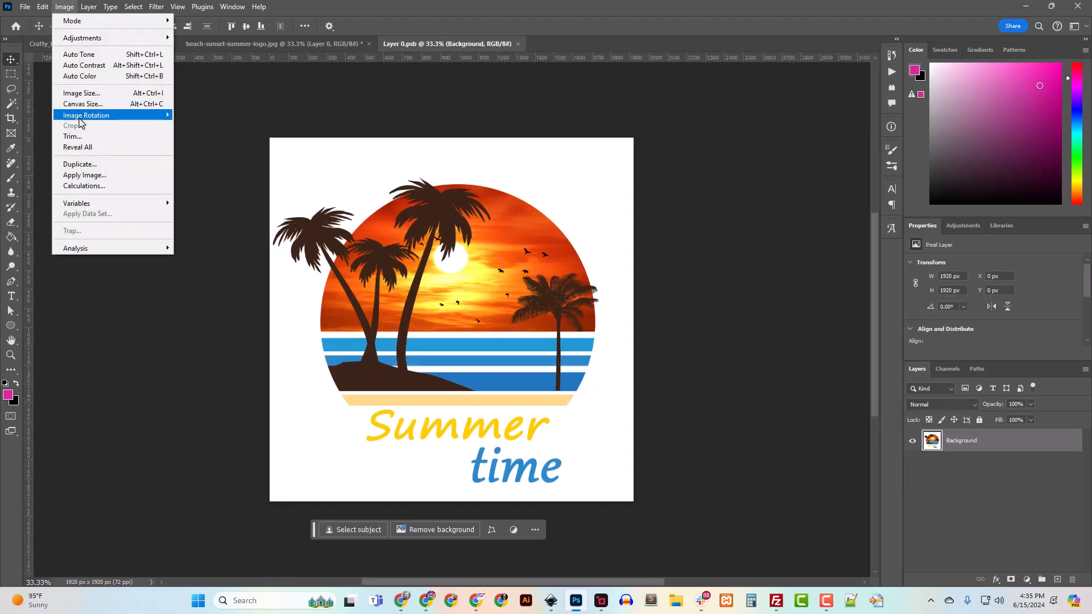
left_click(85, 91)
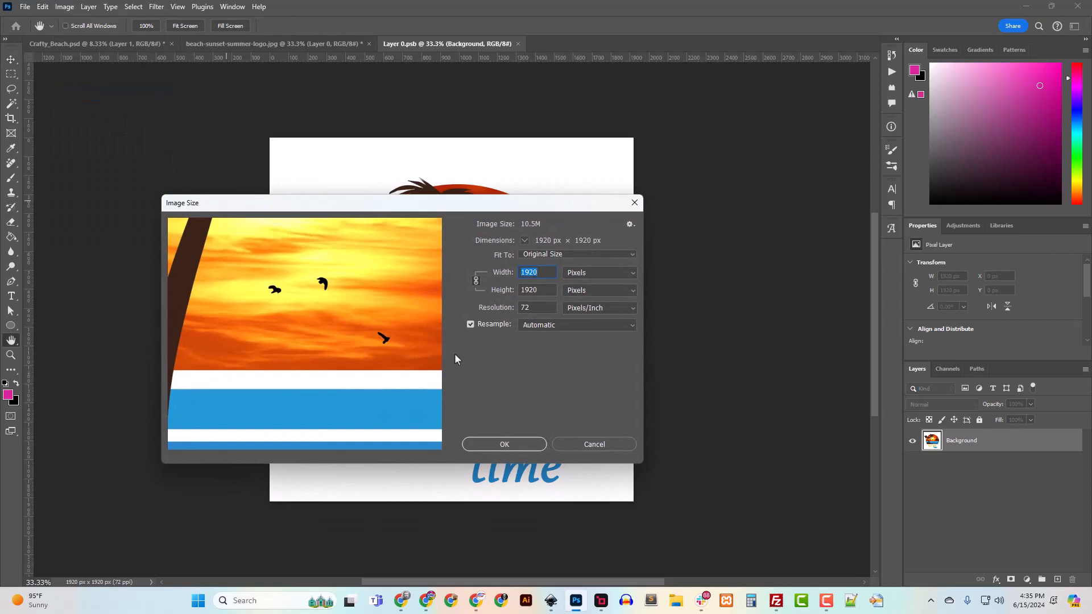
type("5000")
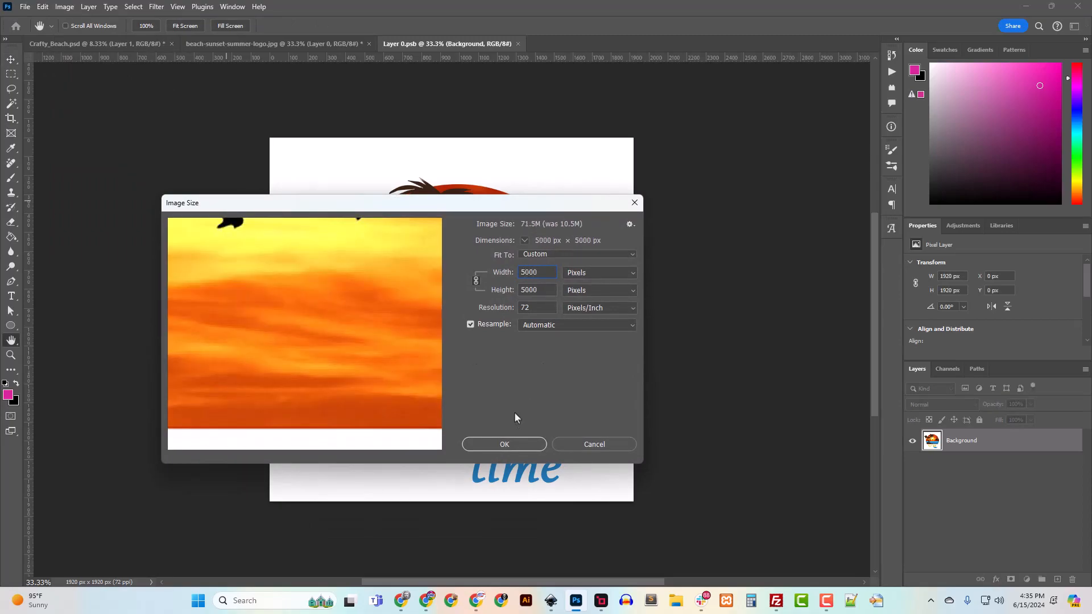
type("300")
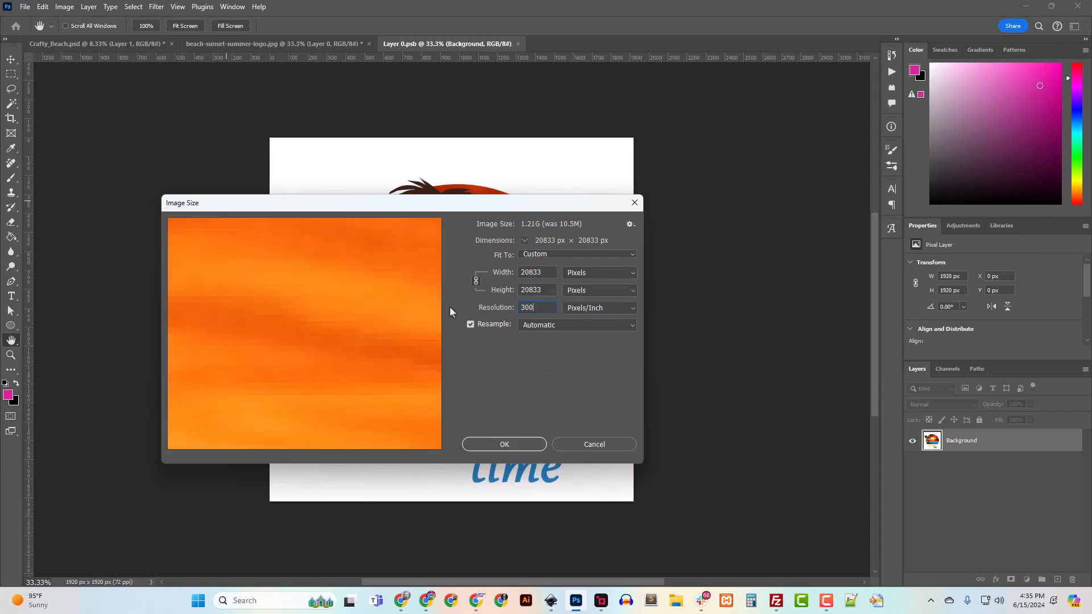
type("5000")
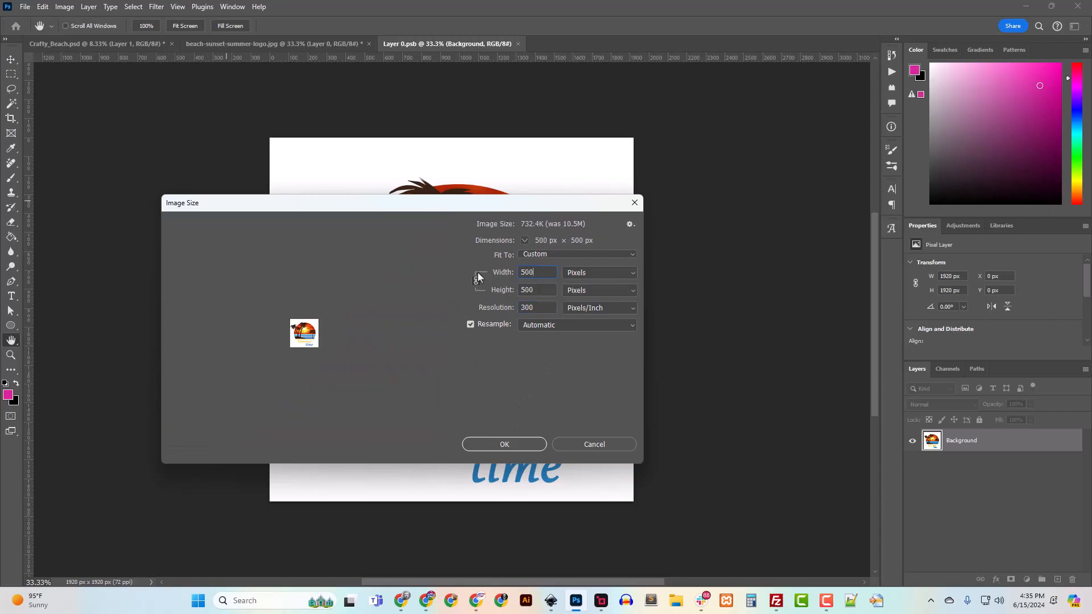
left_click(508, 447)
key("v")
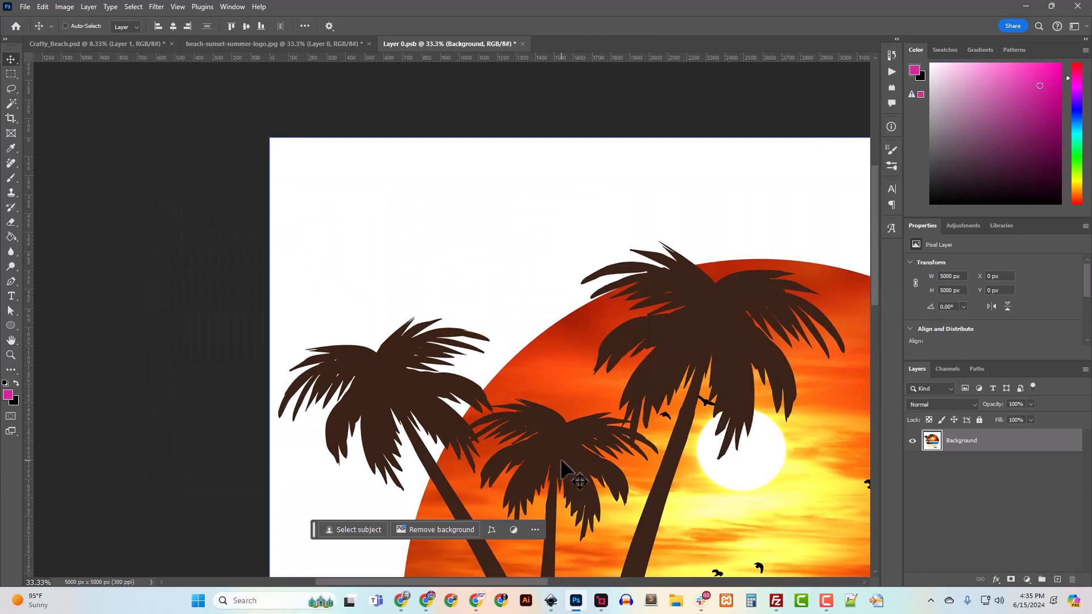
Examine the edges of the palm leaves and sun in the enlarged logo up close for quality
key("ctrl+equal")
key("ctrl+equal")
key("ctrl+equal")
key("ctrl+equal")
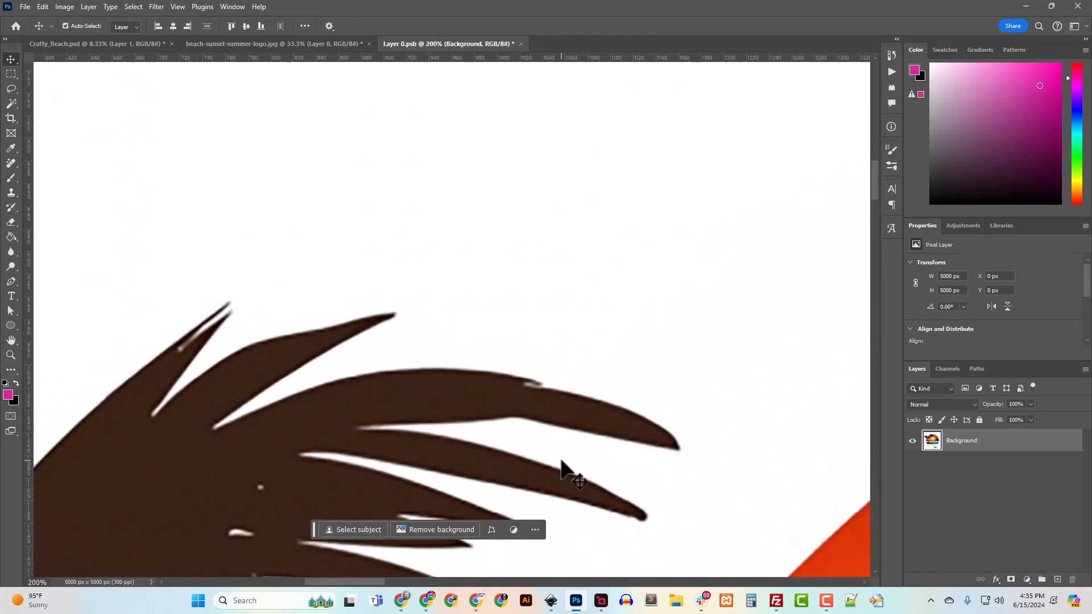
key("ctrl+minus")
scroll(506, 398, "down", 3)
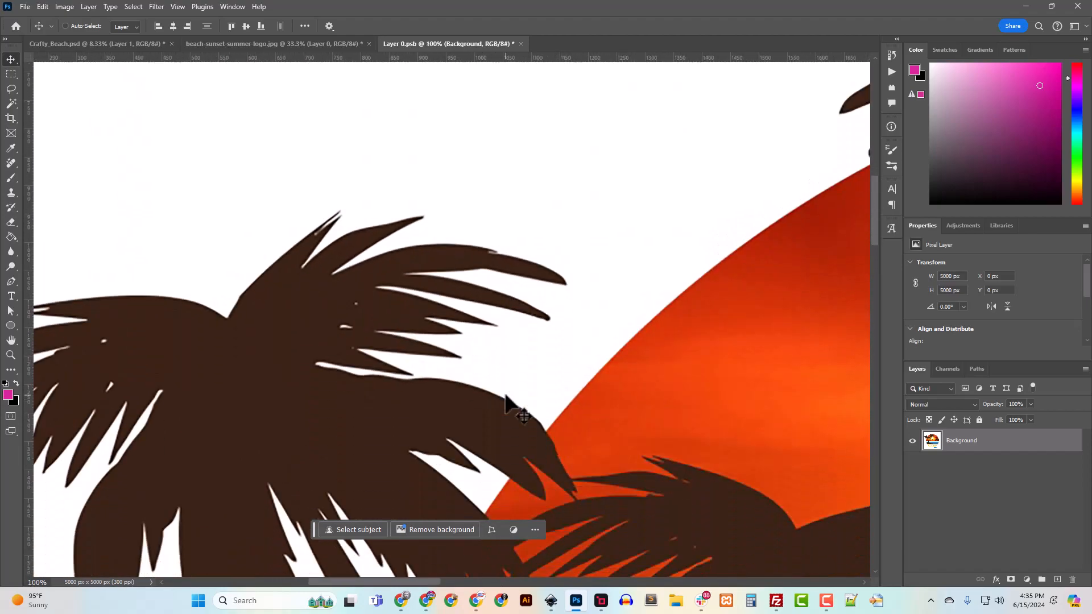
scroll(569, 441, "down", 1)
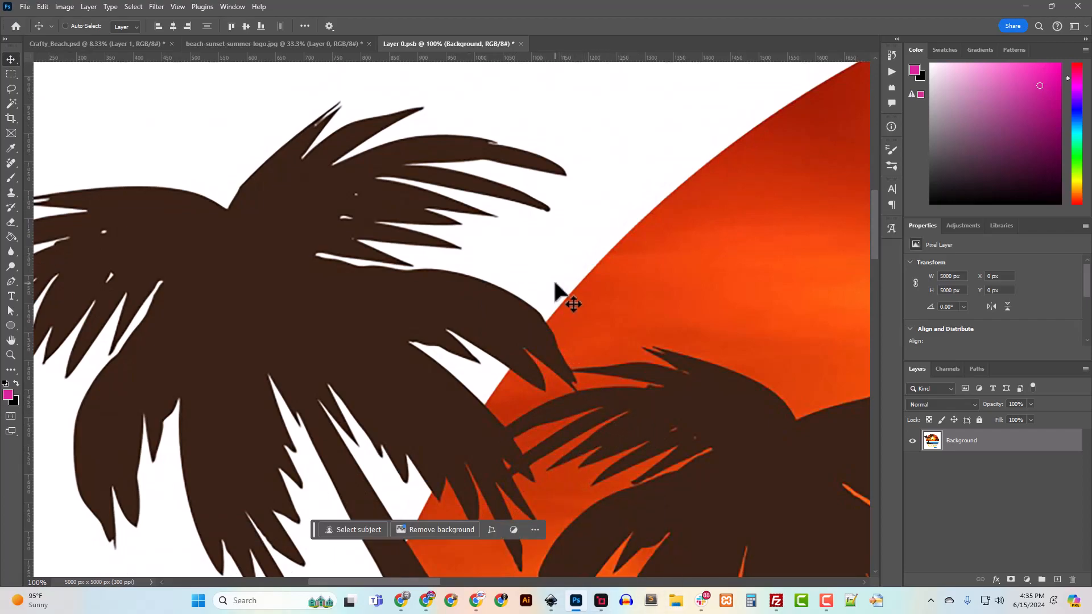
key("ctrl+minus")
key("ctrl+minus")
key("ctrl+minus")
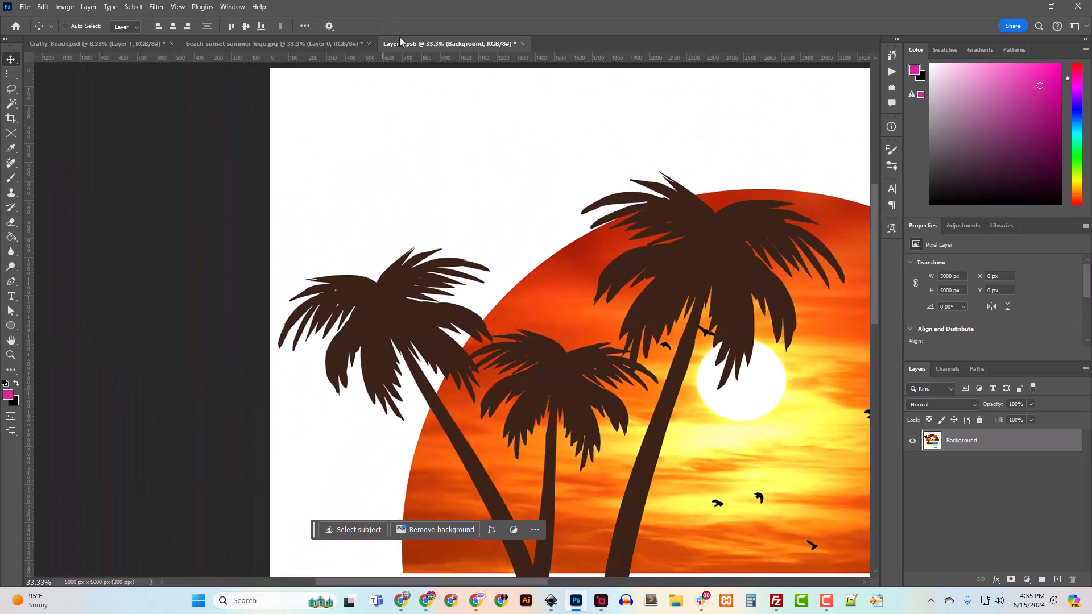
Close beach-sunset-summer-logo.jpg without saving its changes
left_click(99, 43)
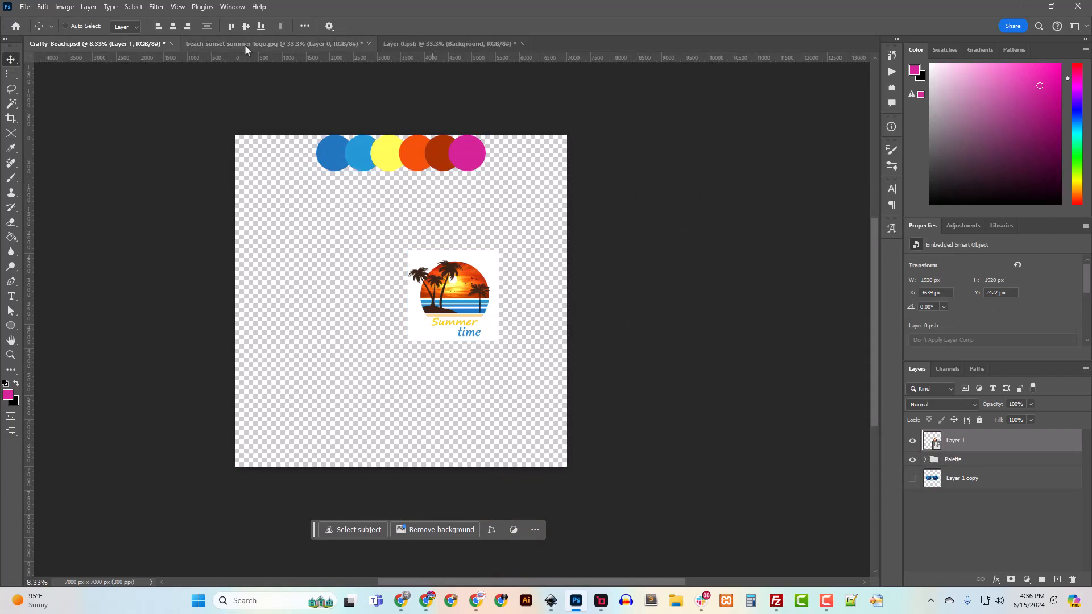
left_click(446, 43)
left_click(304, 42)
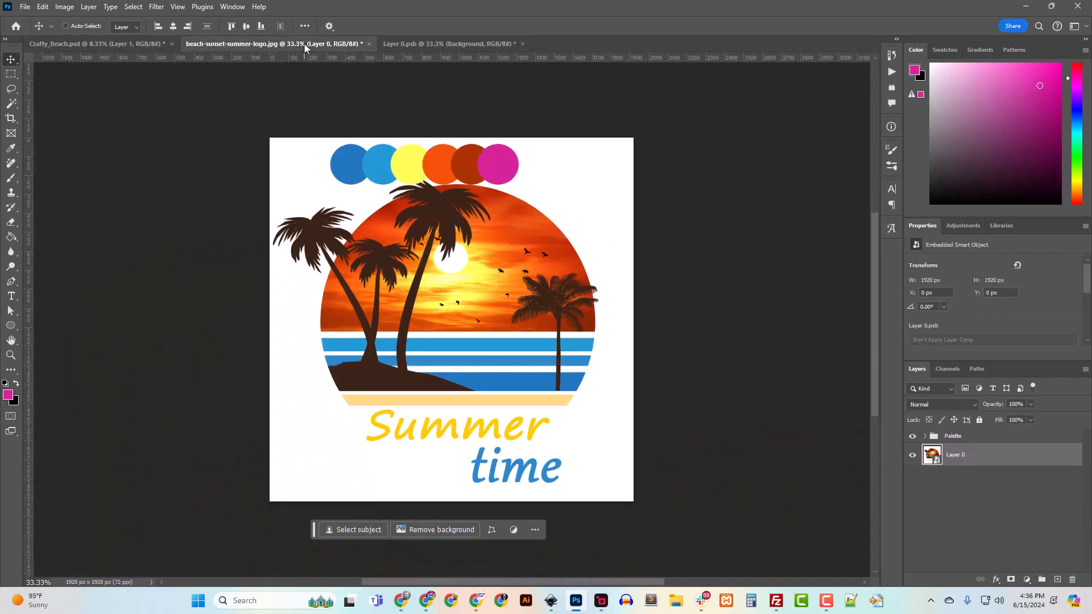
left_click(368, 44)
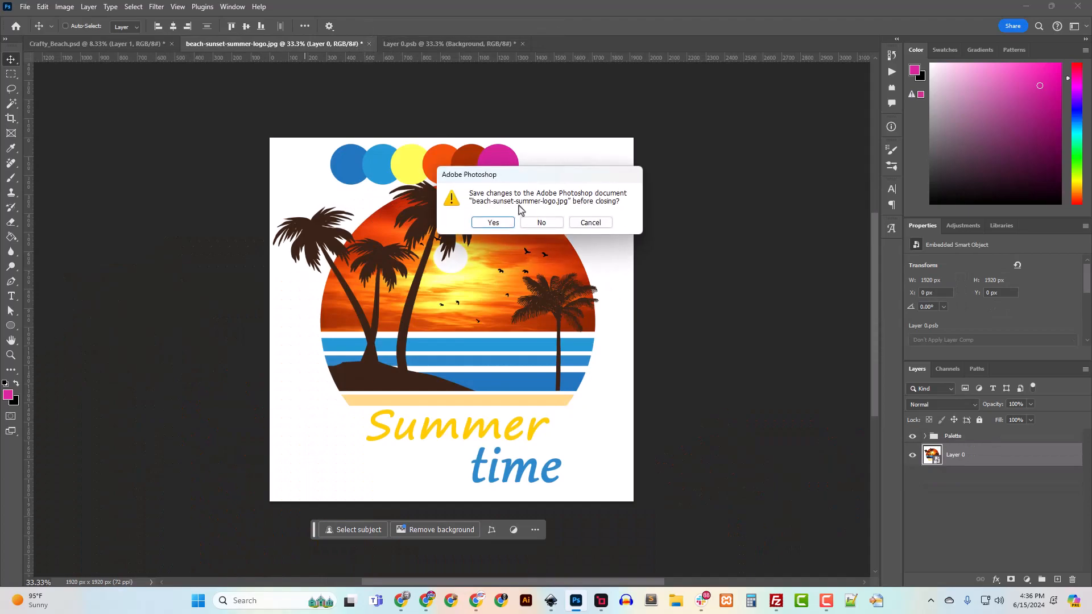
left_click(535, 221)
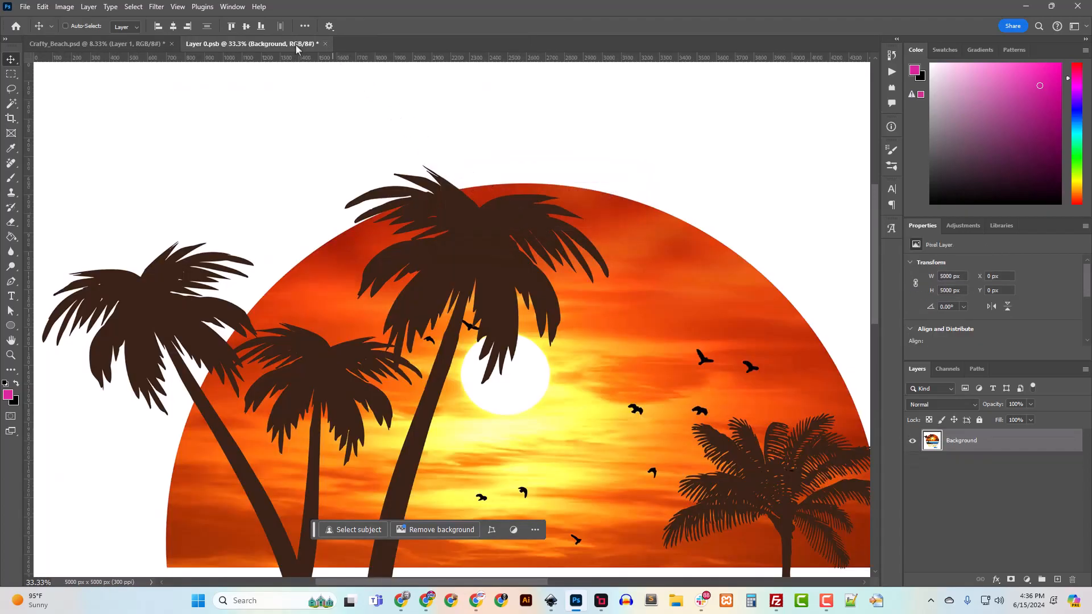
Check the image size and resolution of Layer 0.psb without changing them
left_click(135, 45)
left_click(237, 40)
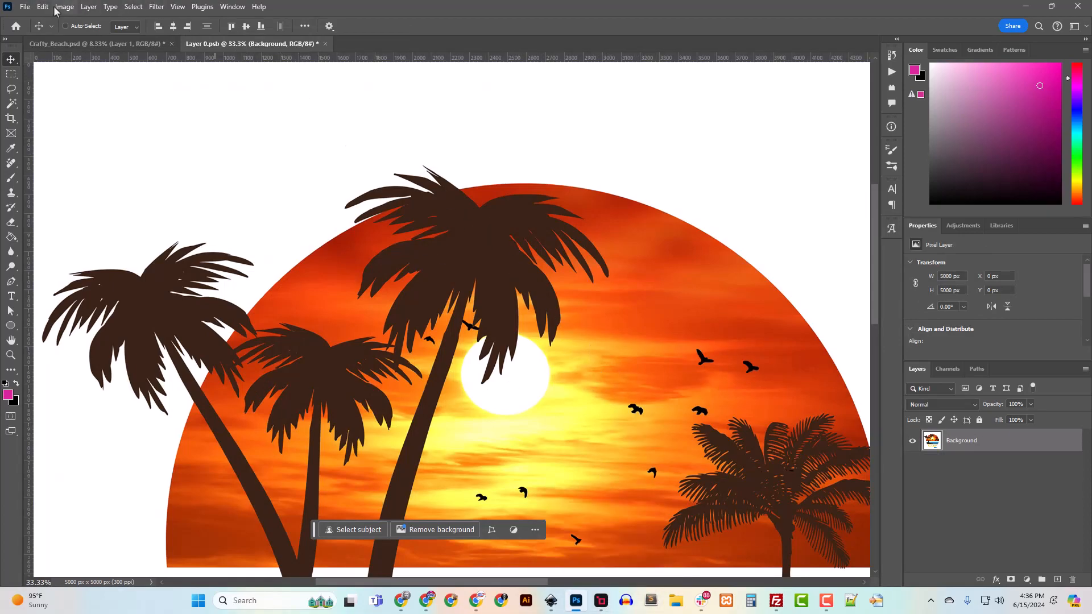
left_click(64, 6)
left_click(91, 95)
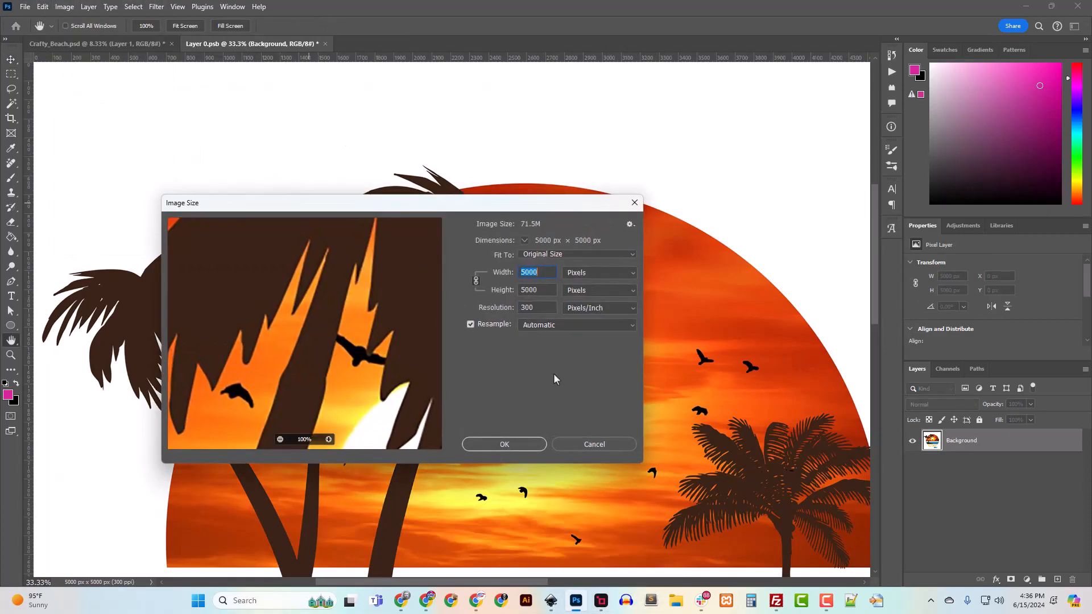
left_click(584, 443)
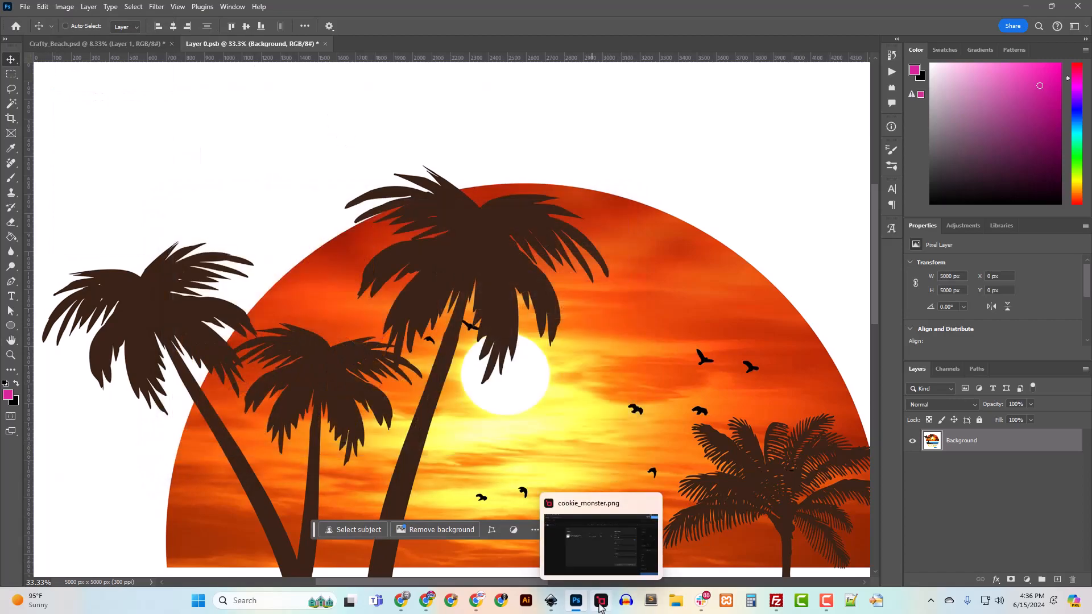
Switch to Gigapixel and remove cookie_monster.png from the image list
left_click(600, 607)
left_click(749, 484)
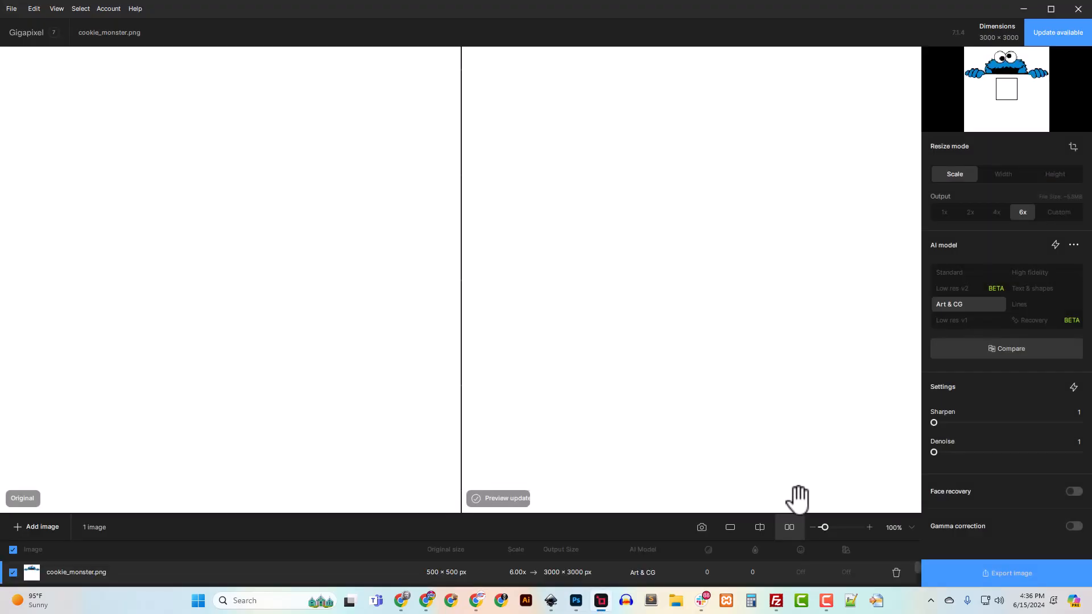
left_click(897, 572)
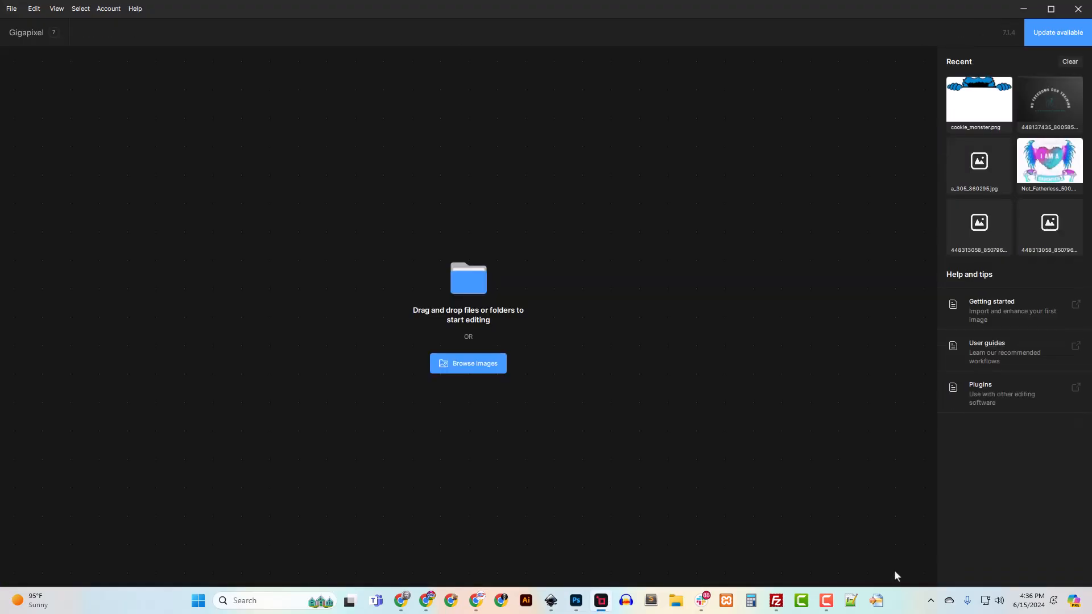
Open beach-sunset-summer-logo.jpg from the Crafty_Beach folder inside Designs
left_click(455, 367)
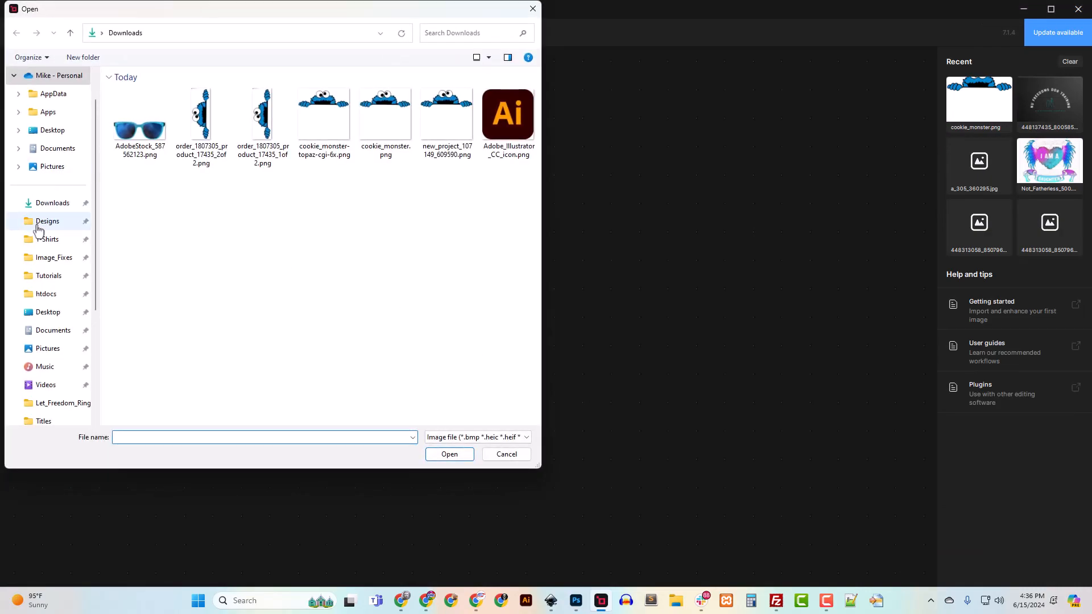
left_click(49, 204)
left_click(51, 223)
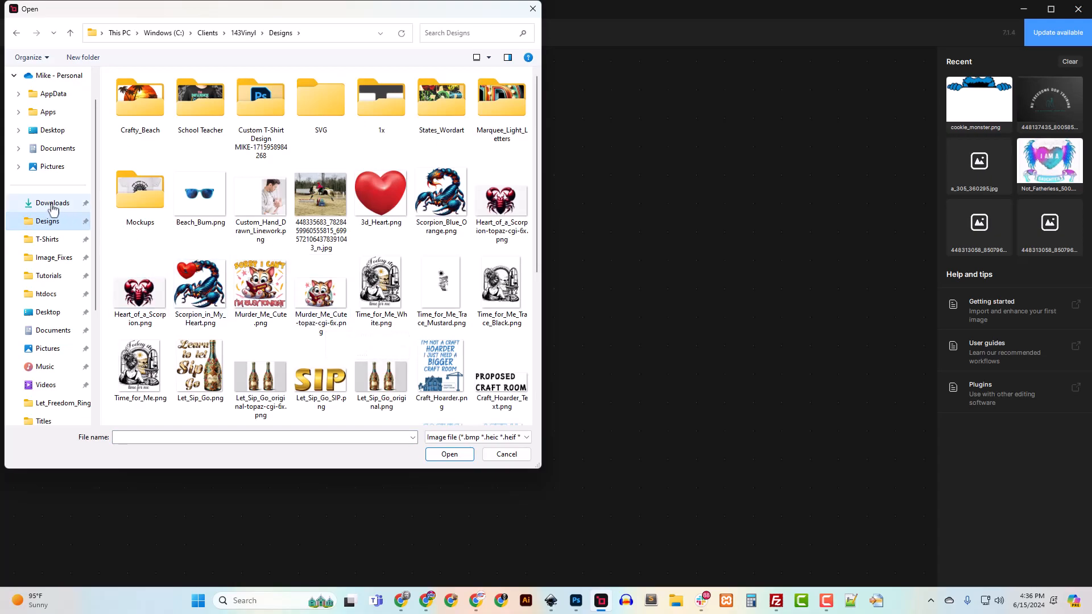
double_click(146, 114)
left_click(151, 124)
left_click(448, 455)
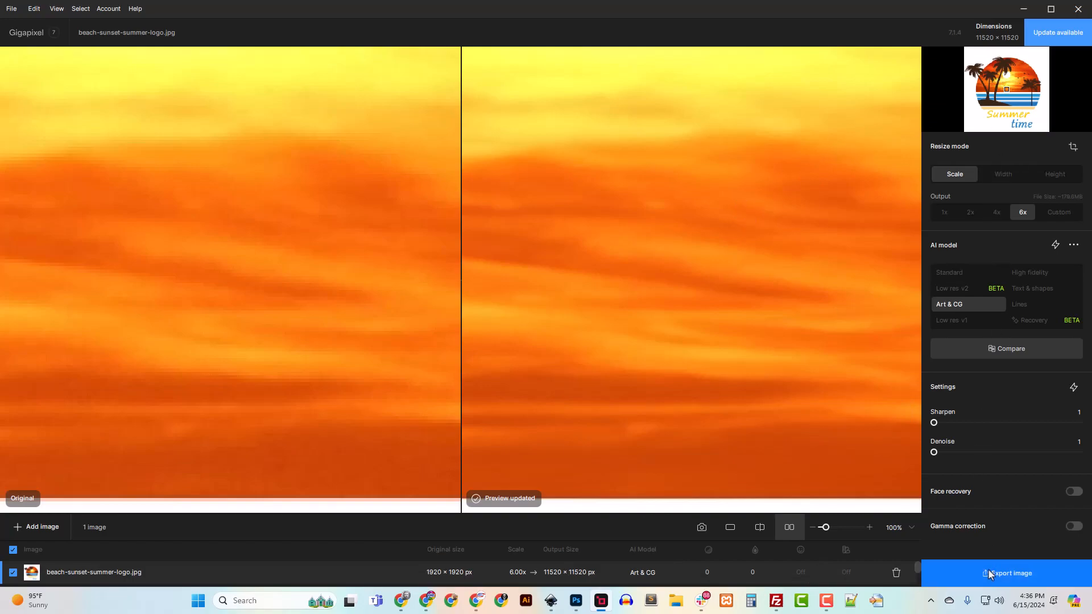
Set the logo's output scale to 4x and export it as a PNG to the original folder
left_click(996, 212)
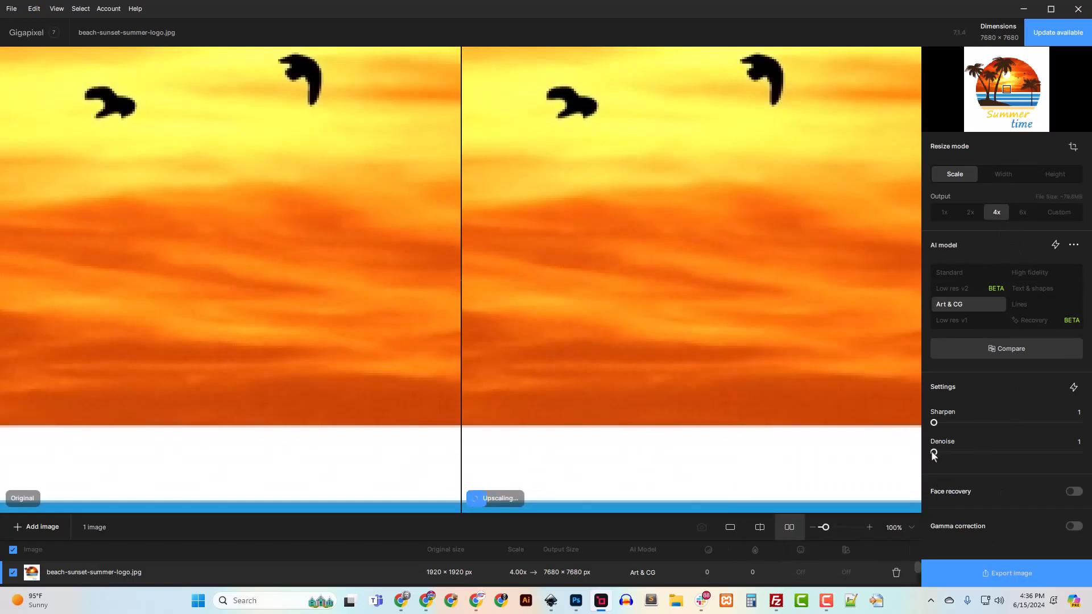
left_click(1010, 572)
left_click(848, 484)
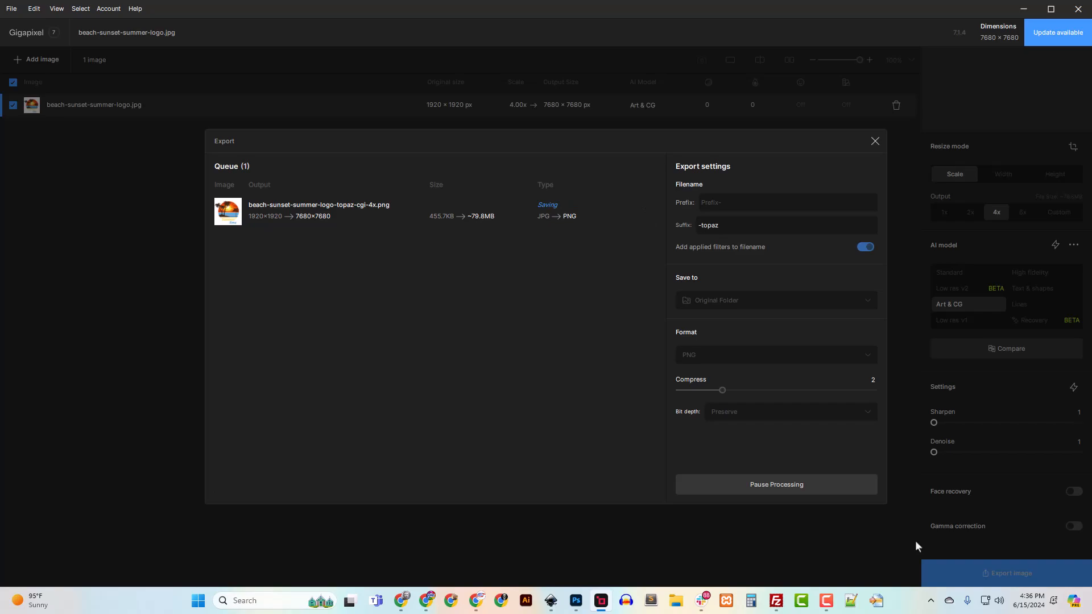
left_click(875, 143)
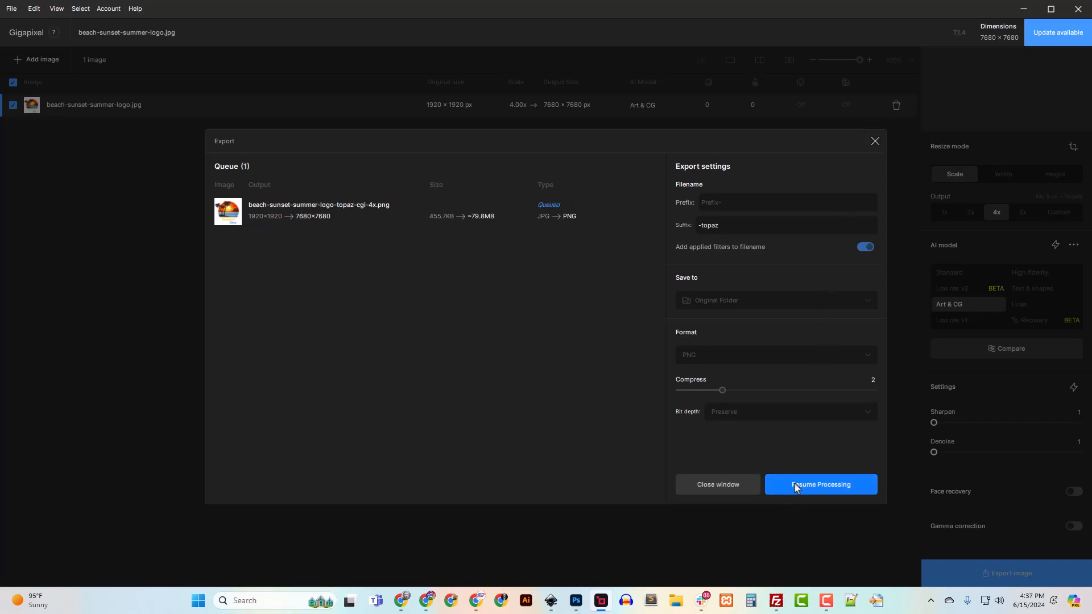
left_click(830, 484)
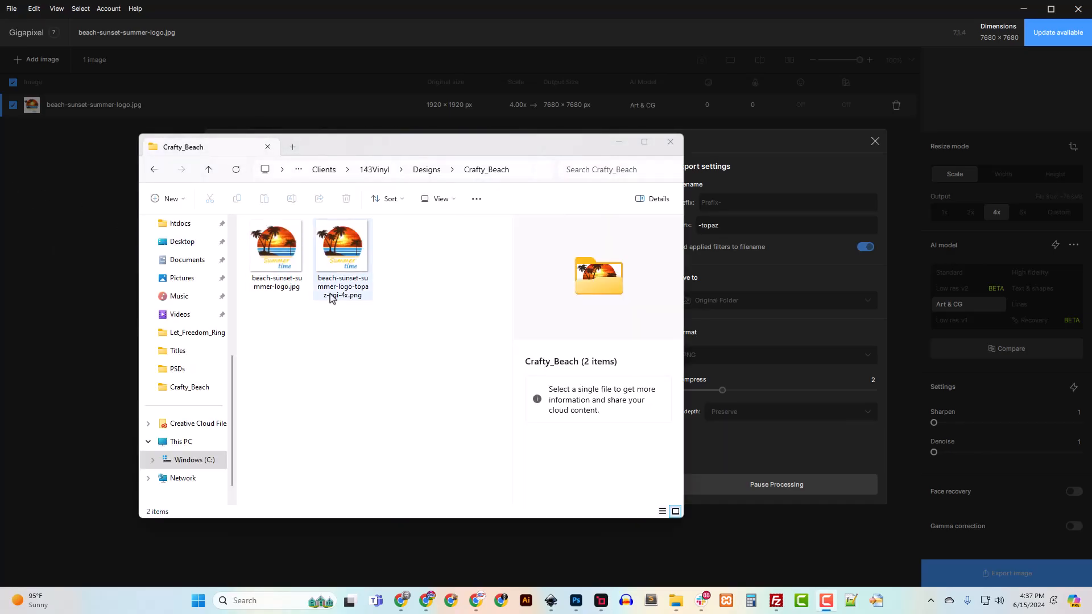
Select the exported topaz-cgi-4x PNG in the Crafty_Beach folder, then stop the duplicate export and close Gigapixel
left_click(333, 290)
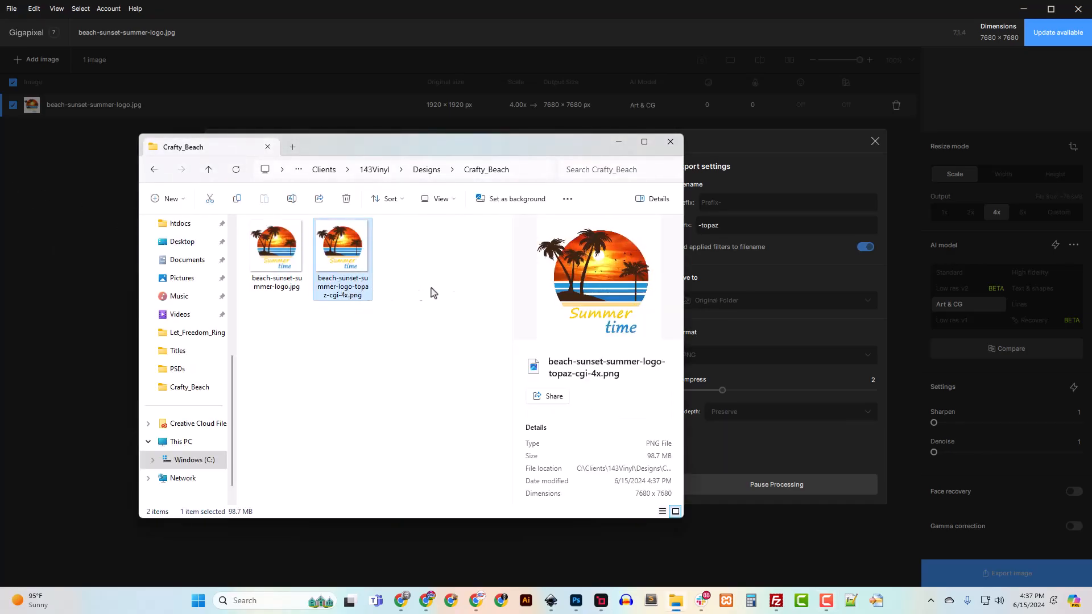
left_click_drag(455, 133, 0, 152)
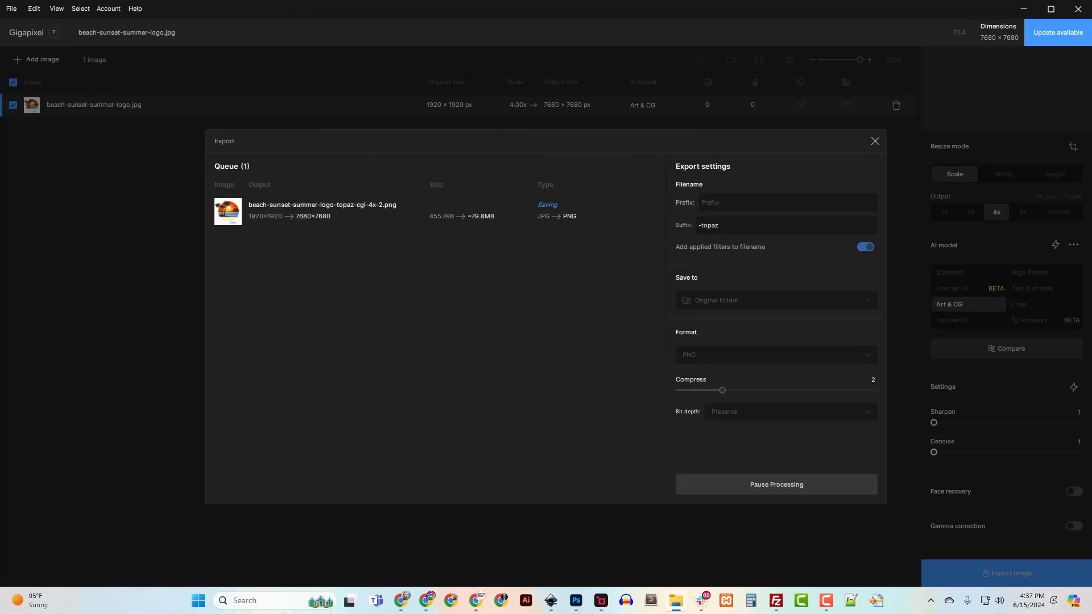
left_click(1078, 9)
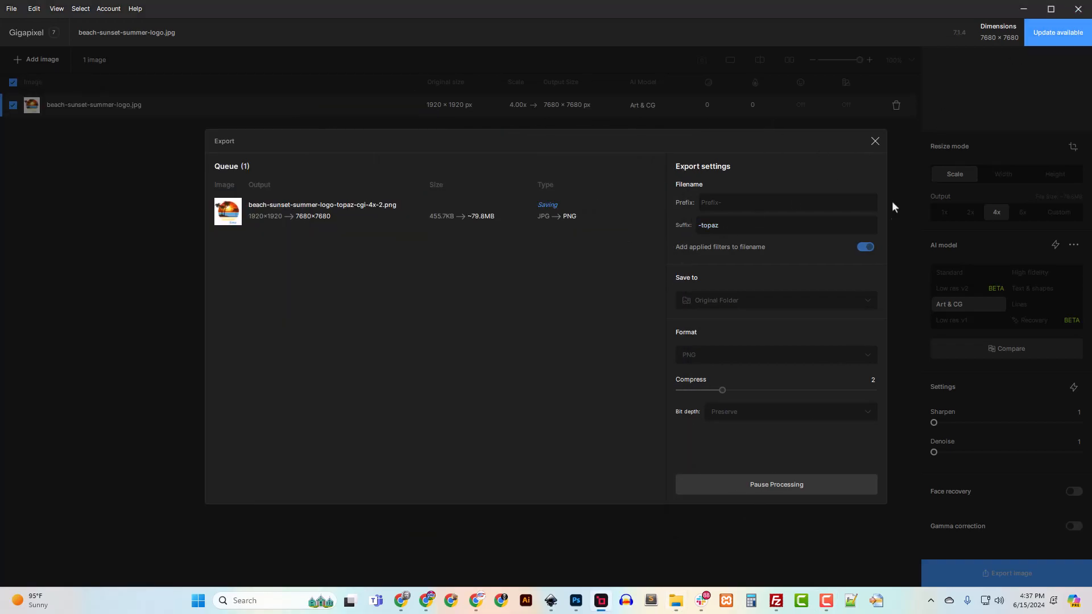
left_click(875, 143)
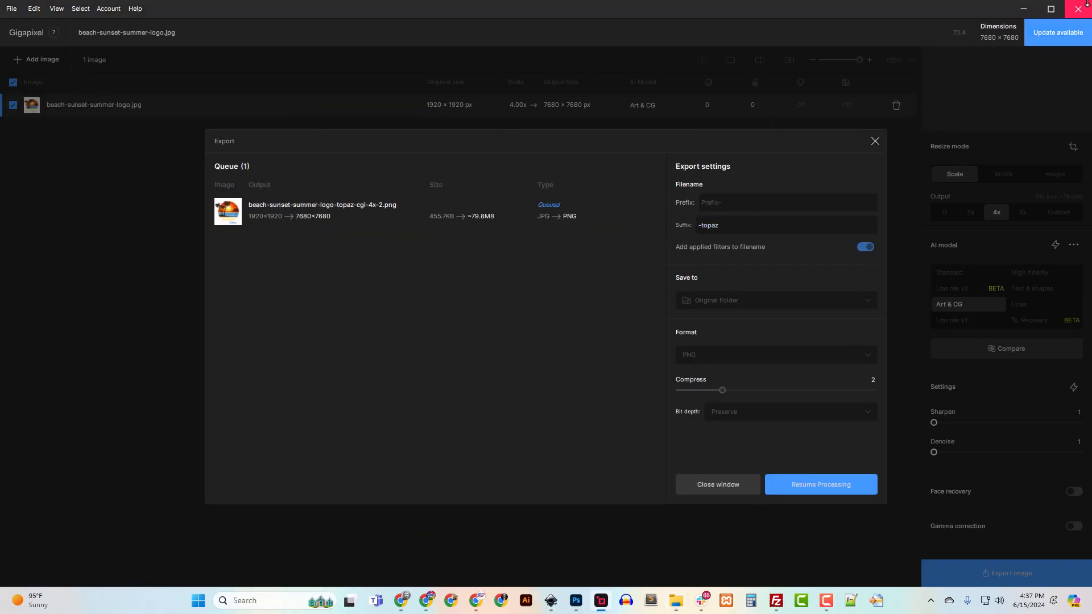
left_click(722, 487)
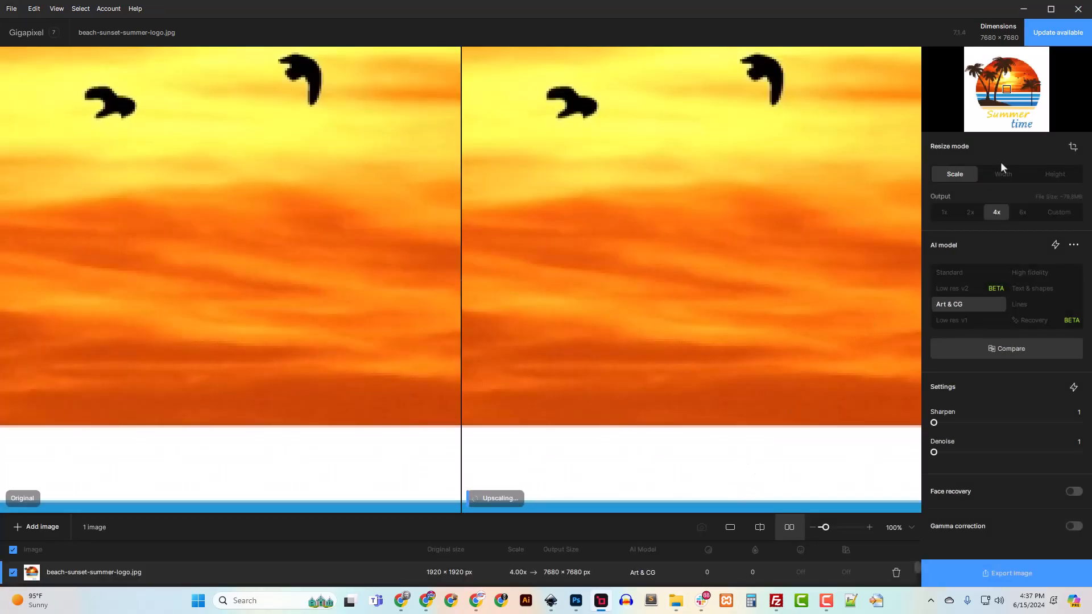
left_click(1078, 9)
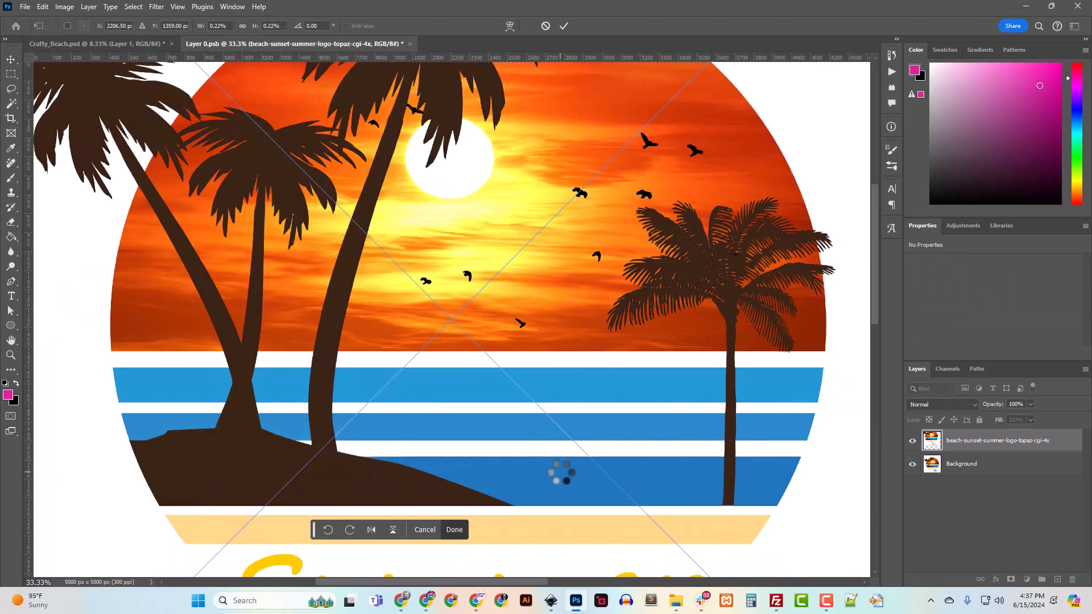
Switch to Photoshop and place beach-sunset-summer-logo-topaz-cgi-4x.png in Layer 0.psb, centred on the canvas at X 2500 px, Y 2500 px
key("ctrl+minus")
key("ctrl+minus")
key("ctrl+minus")
key("ctrl+minus")
key("ctrl+minus")
left_click_drag(452, 380, 463, 421)
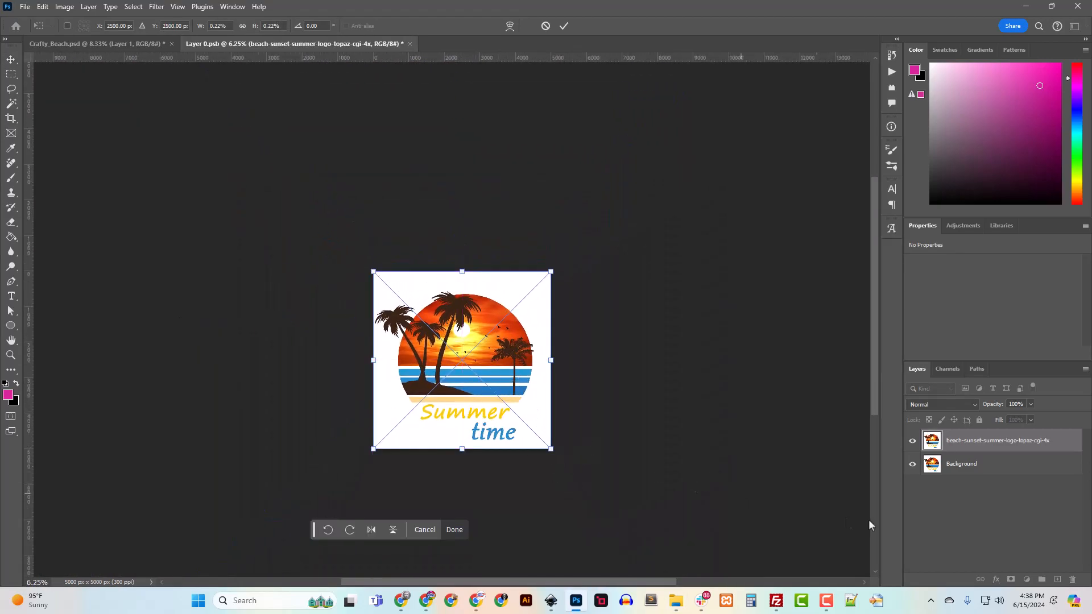
key("Return")
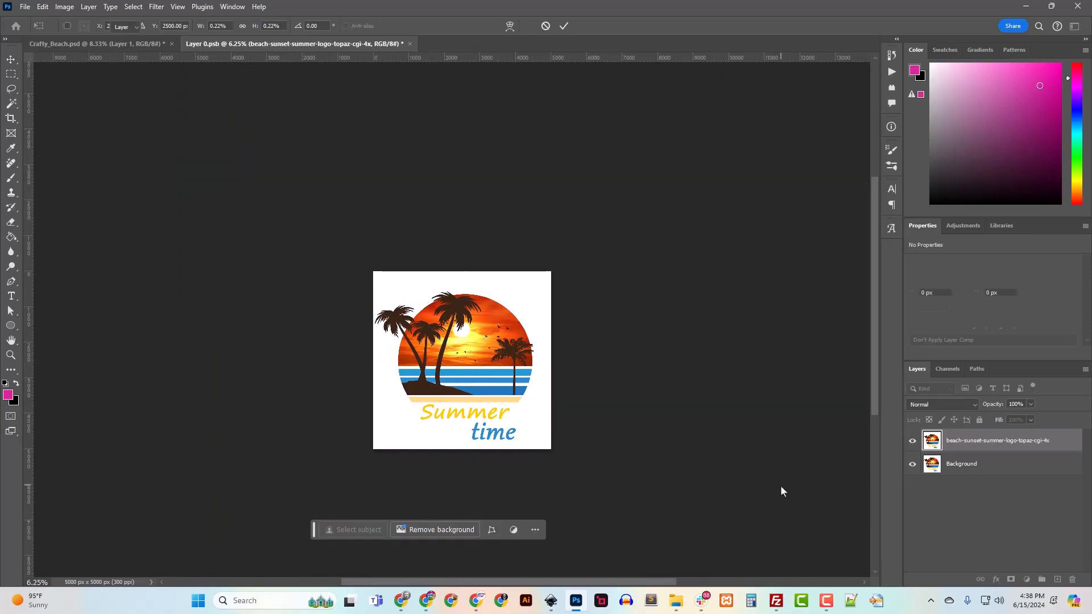
Compare the palm leaf edges at 100% between the Gigapixel layer and the Background by toggling the upper layer's visibility
key("ctrl+1")
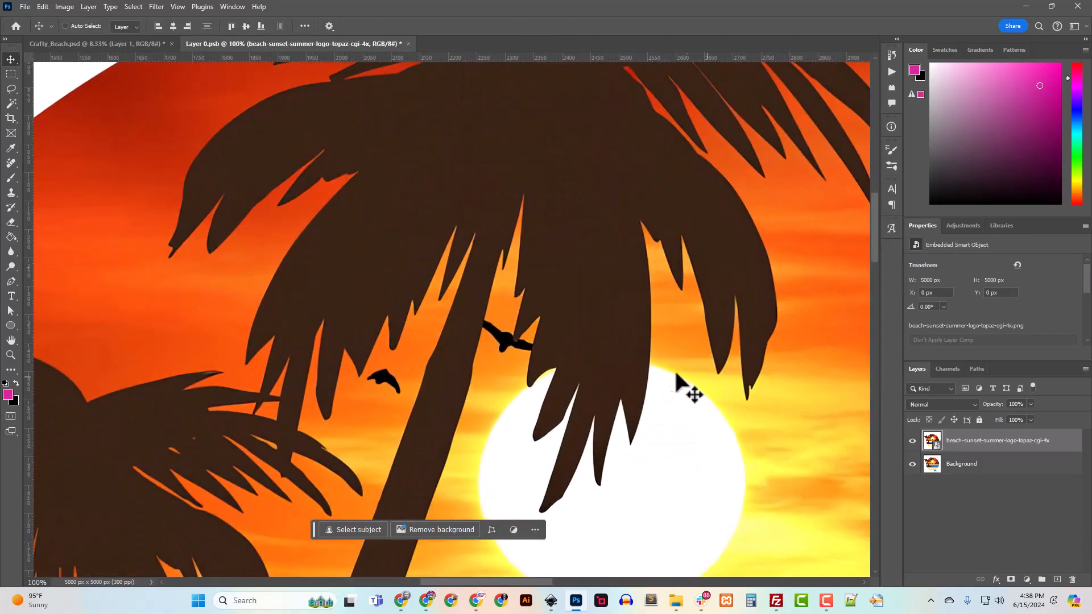
scroll(671, 375, "up", 5)
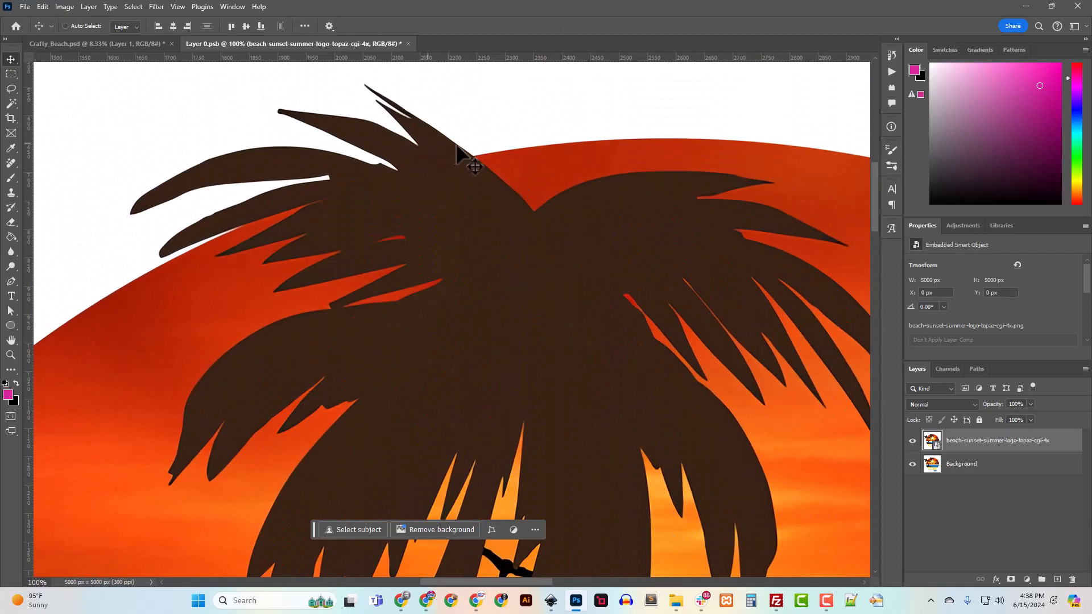
left_click(913, 442)
left_click(967, 464)
scroll(648, 455, "up", 1)
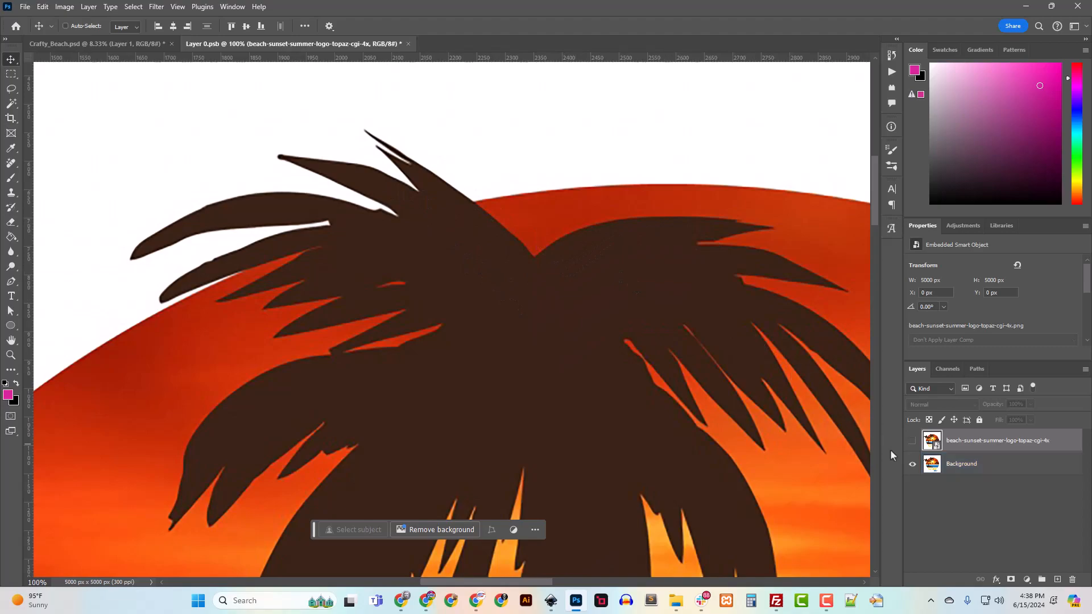
left_click(913, 441)
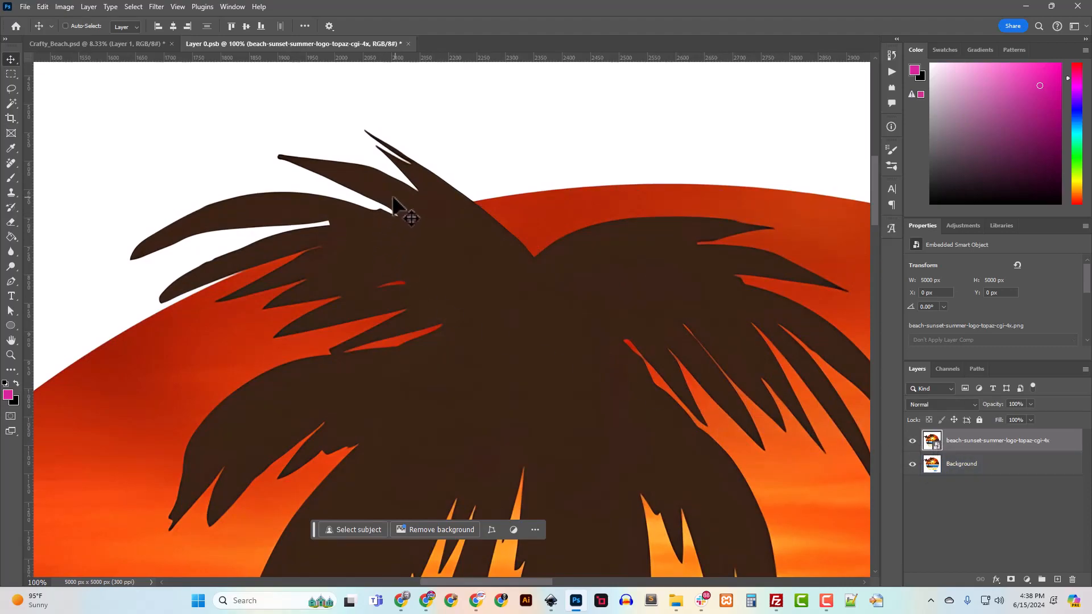
Open the contents of the beach-sunset-summer-logo-topaz-cgi-4x smart object and select its white background with the Magic Wand at tolerance 100
double_click(933, 443)
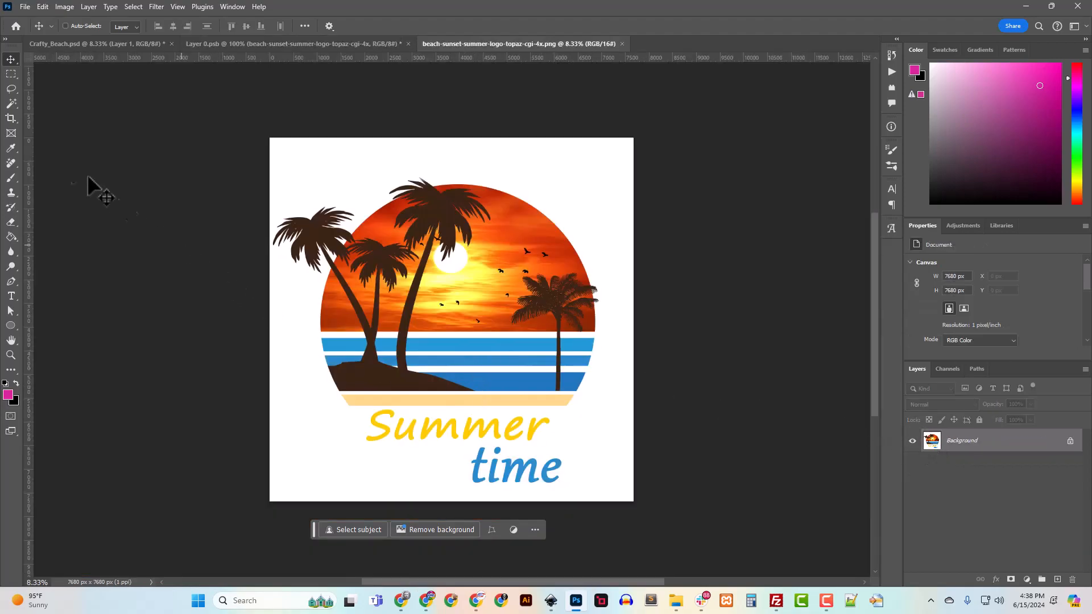
left_click(13, 106)
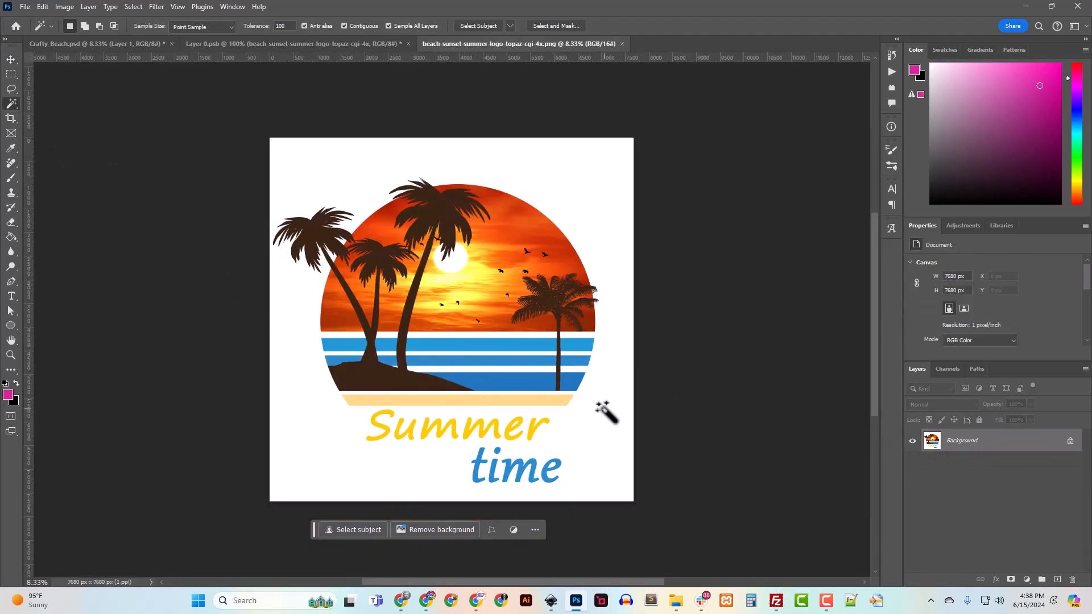
key("ctrl+plus")
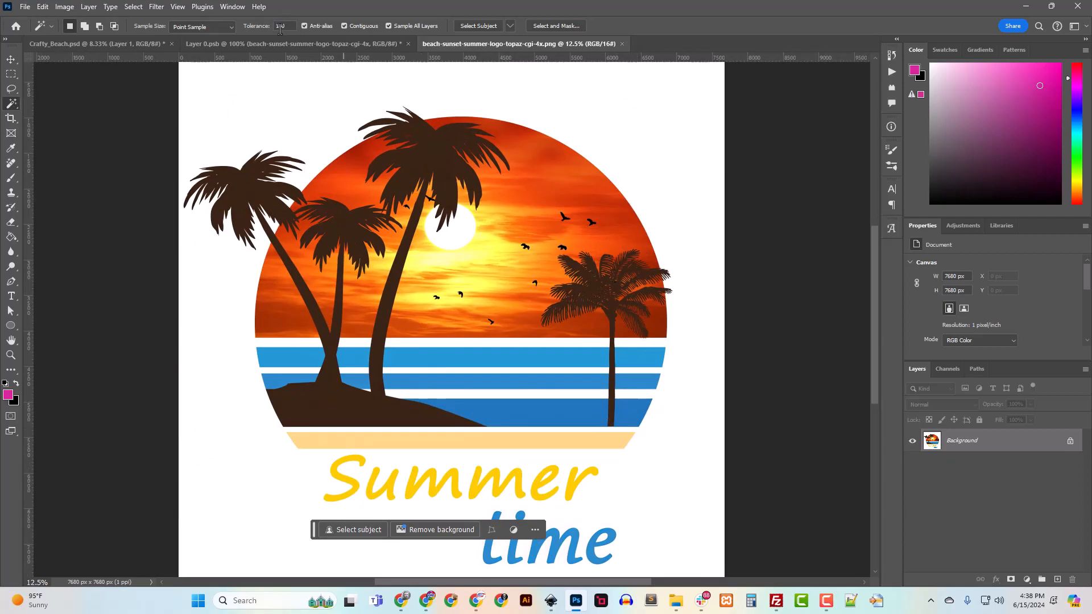
left_click(691, 355)
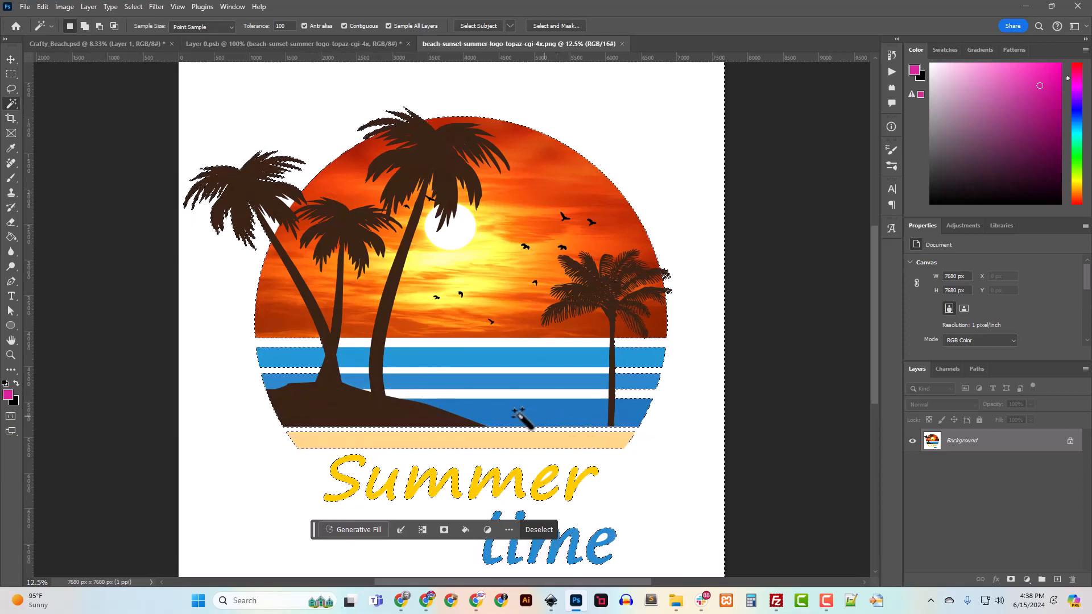
Add the Summer time lettering to the background selection with the Lasso tool
scroll(497, 471, "down", 2)
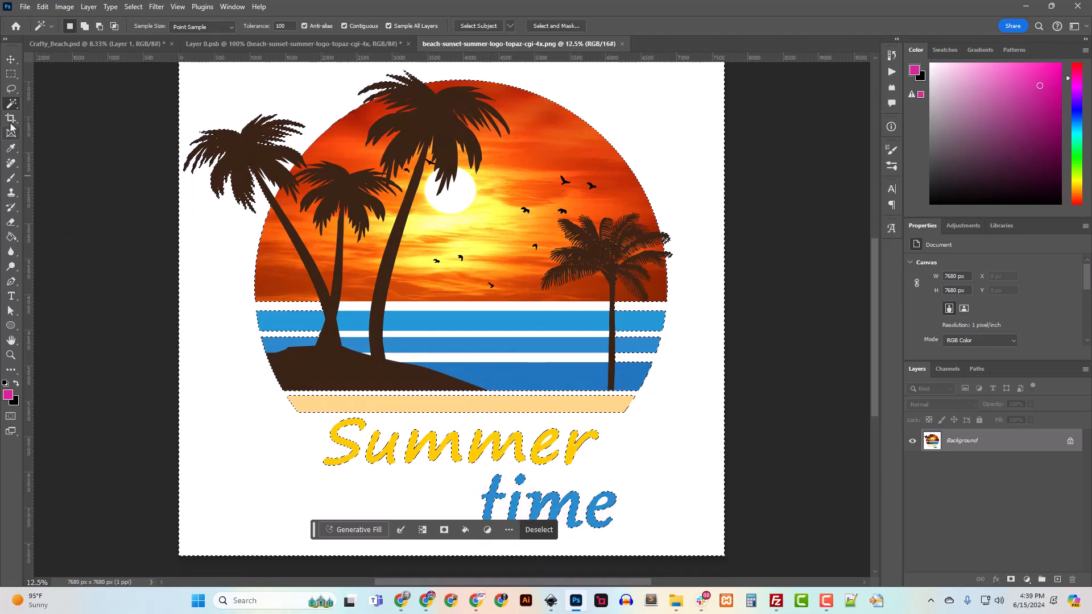
key("l")
key("shift")
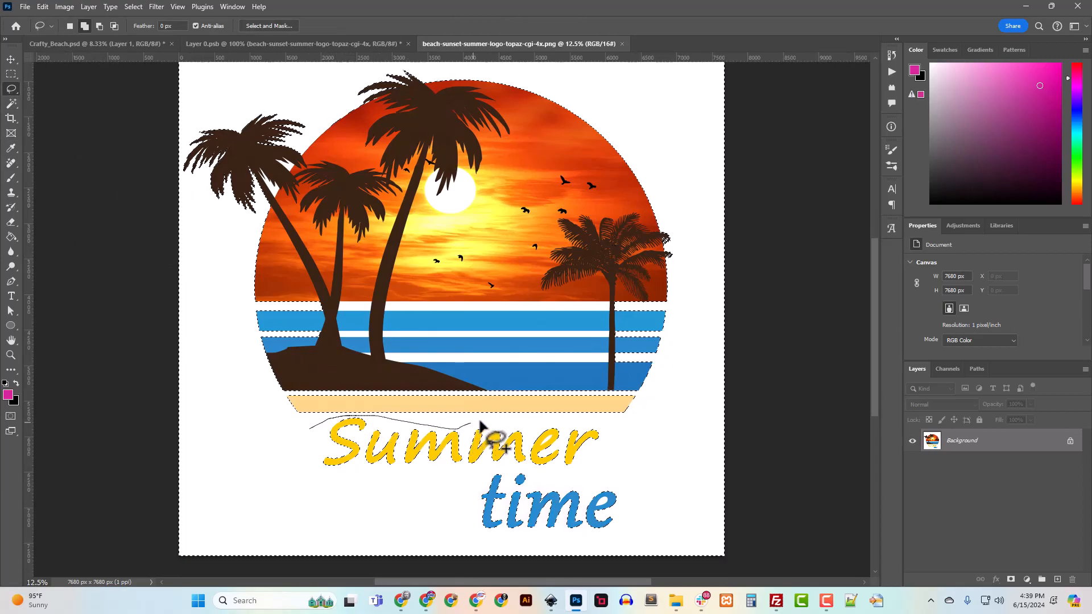
mouse_move(637, 482)
left_mouse_down()
mouse_move(540, 543)
mouse_move(300, 533)
mouse_move(290, 488)
mouse_move(312, 432)
left_mouse_up()
Add the enclosed white areas between the left palm trees and the sun circle to the selection with the Magic Wand
scroll(390, 500, "up", 3)
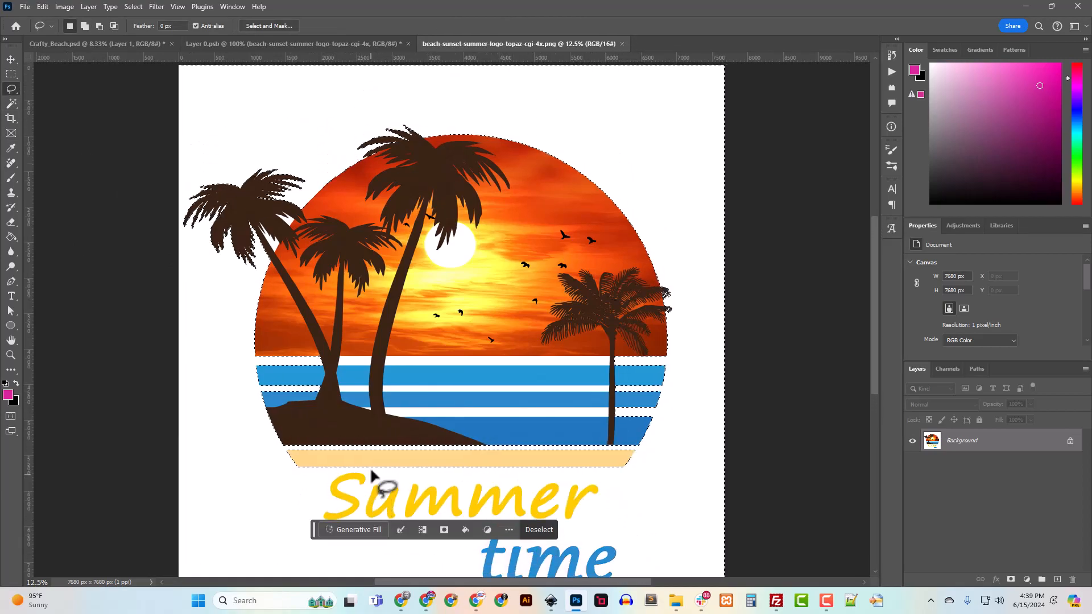
scroll(371, 475, "up", 1)
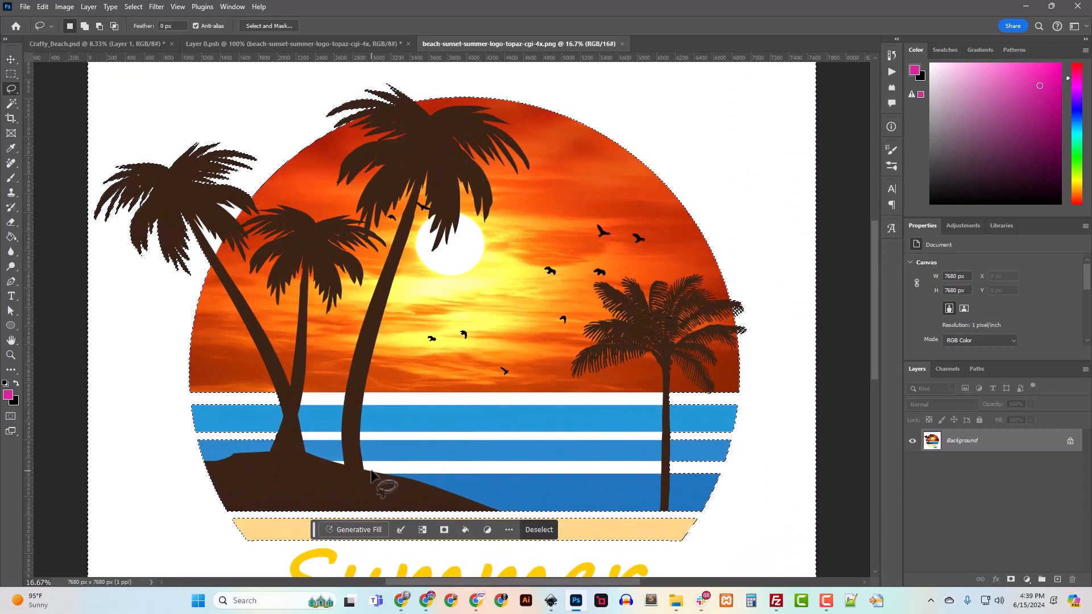
left_click(11, 103)
left_click(214, 243, "shift")
left_click(231, 211, "shift")
Subtract the white gaps above and below the top blue stripe, left of the palm trunks, from the selection with the Lasso
scroll(484, 387, "down", 6)
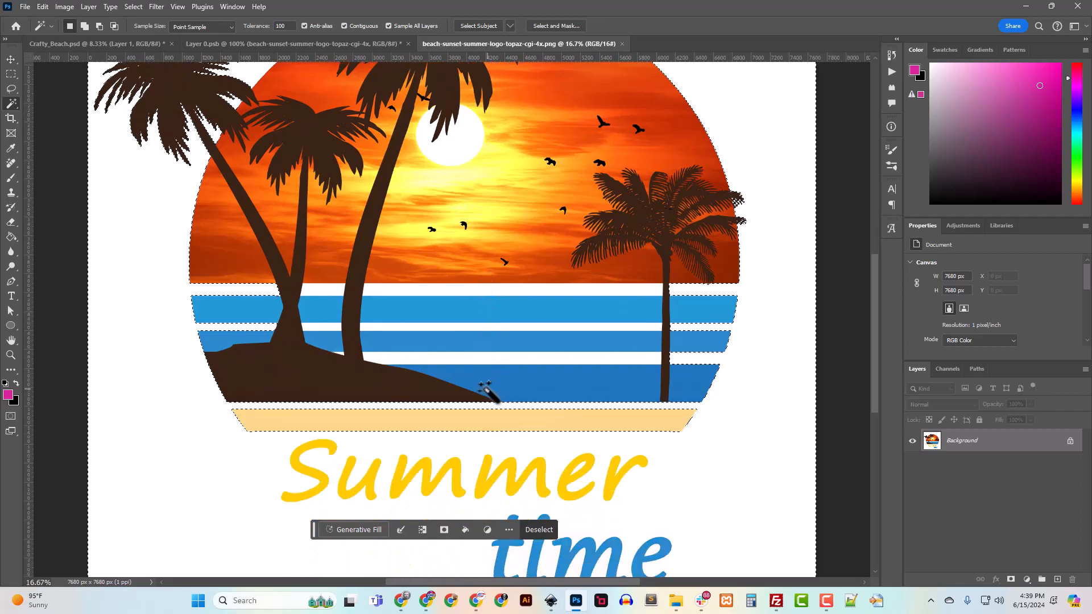
key("l")
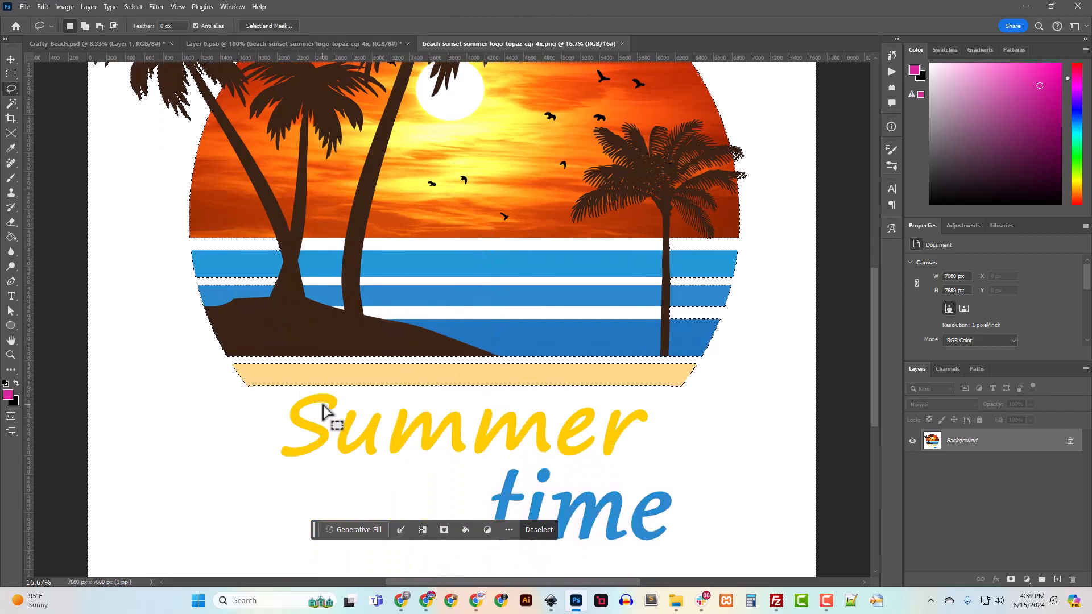
key("ctrl+plus")
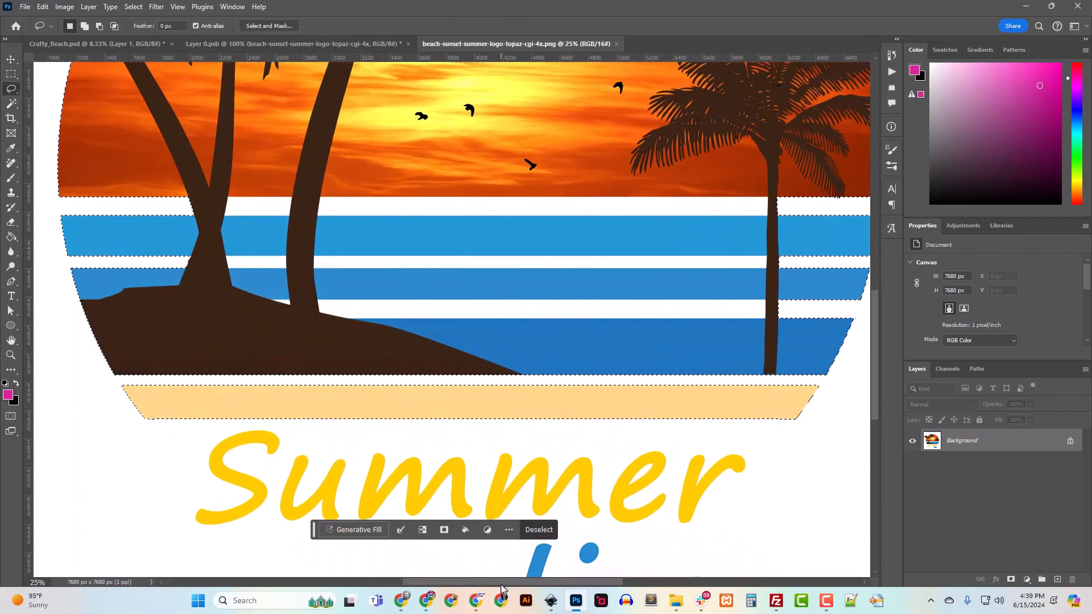
left_click_drag(502, 589, 457, 589)
mouse_move(233, 194)
left_mouse_down()
mouse_move(409, 237)
mouse_move(261, 166)
mouse_move(237, 226)
mouse_move(246, 188)
mouse_move(263, 243)
left_mouse_up()
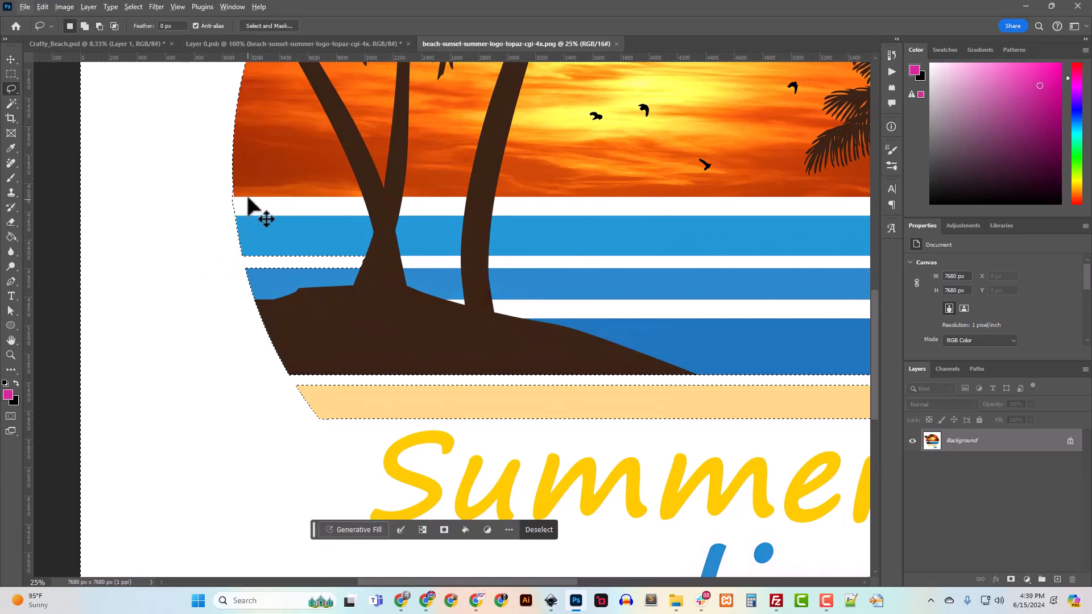
mouse_move(234, 194)
left_mouse_down()
mouse_move(236, 222)
mouse_move(287, 220)
mouse_move(275, 207)
left_mouse_up()
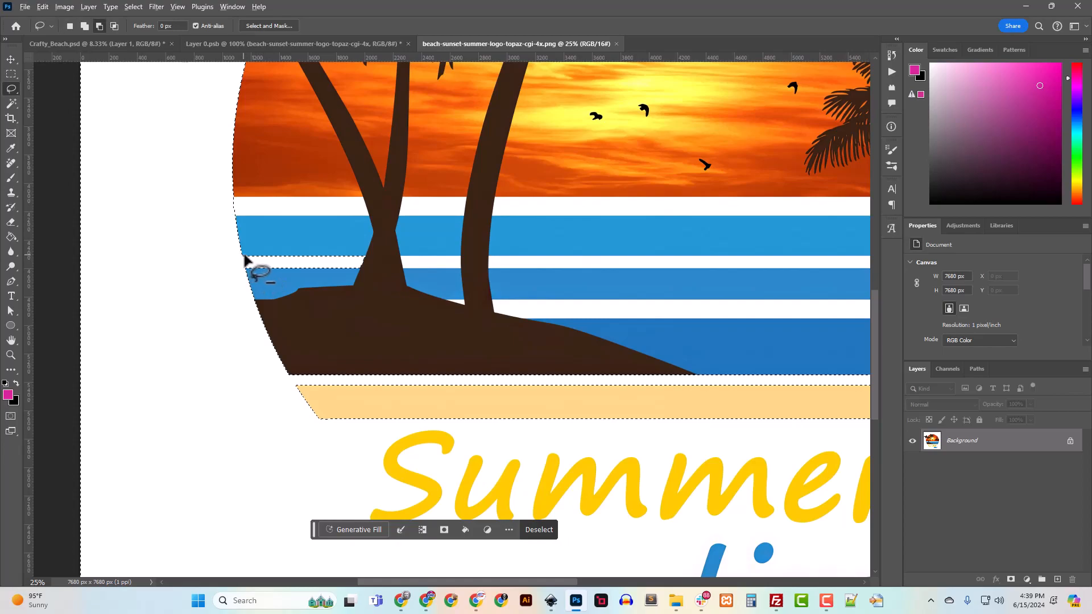
mouse_move(244, 262)
left_mouse_down()
mouse_move(285, 297)
mouse_move(391, 275)
mouse_move(353, 304)
left_mouse_up()
scroll(370, 329, "down", 2)
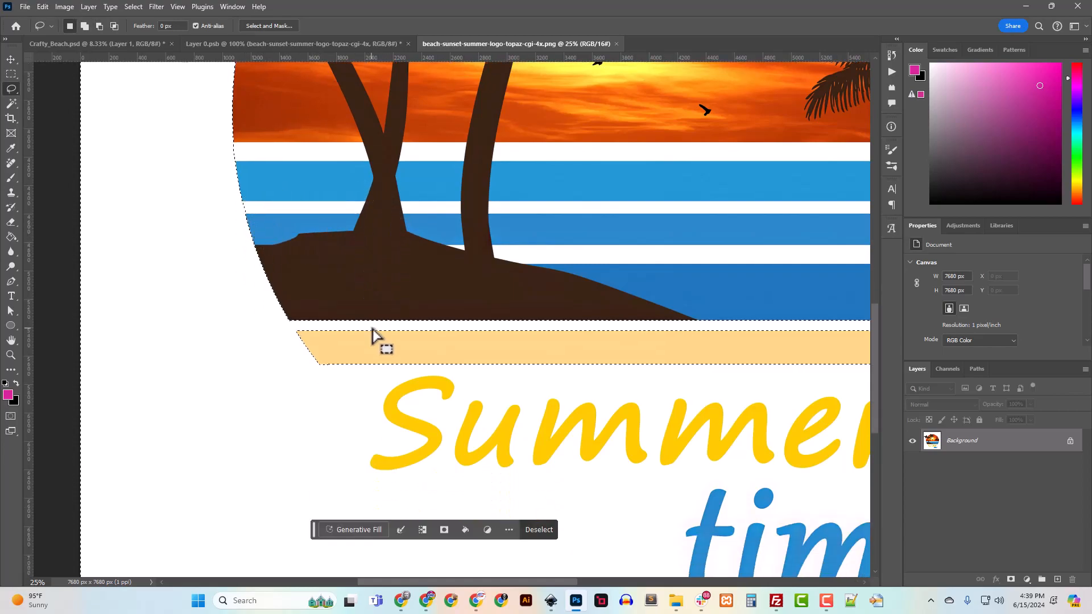
Subtract the white gaps between the blue stripes, right of the right palm trunk, from the selection with the Lasso
left_click_drag(391, 581, 541, 581)
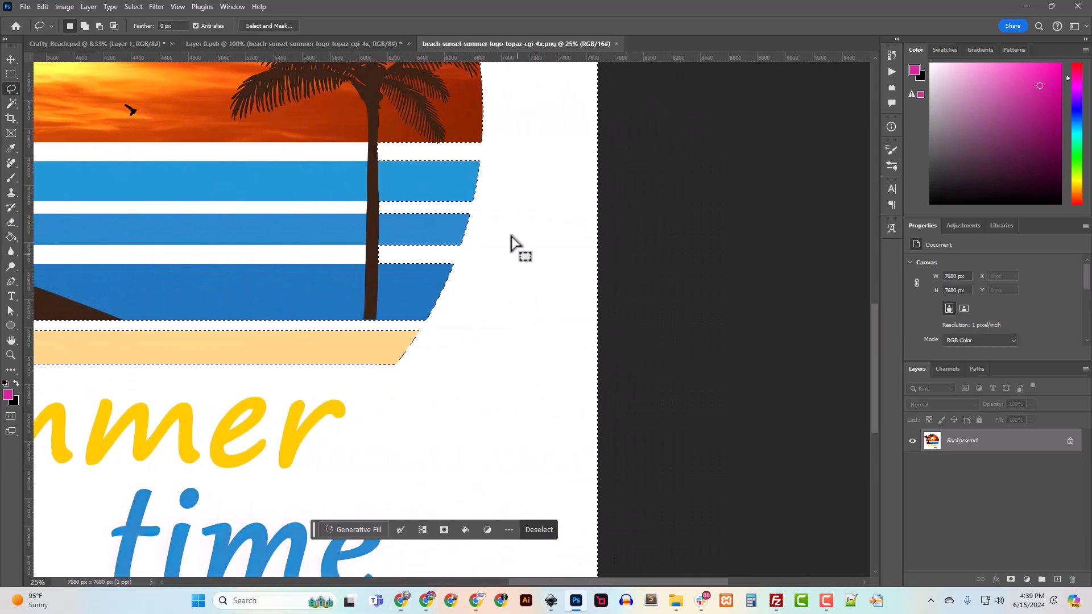
mouse_move(482, 138)
left_mouse_down()
mouse_move(479, 166)
mouse_move(451, 176)
mouse_move(462, 144)
mouse_move(446, 189)
mouse_move(367, 139)
mouse_move(447, 124)
mouse_move(468, 132)
left_mouse_up()
mouse_move(475, 205)
left_mouse_down()
mouse_move(471, 222)
mouse_move(380, 242)
mouse_move(412, 190)
left_mouse_up()
scroll(432, 281, "down", 2)
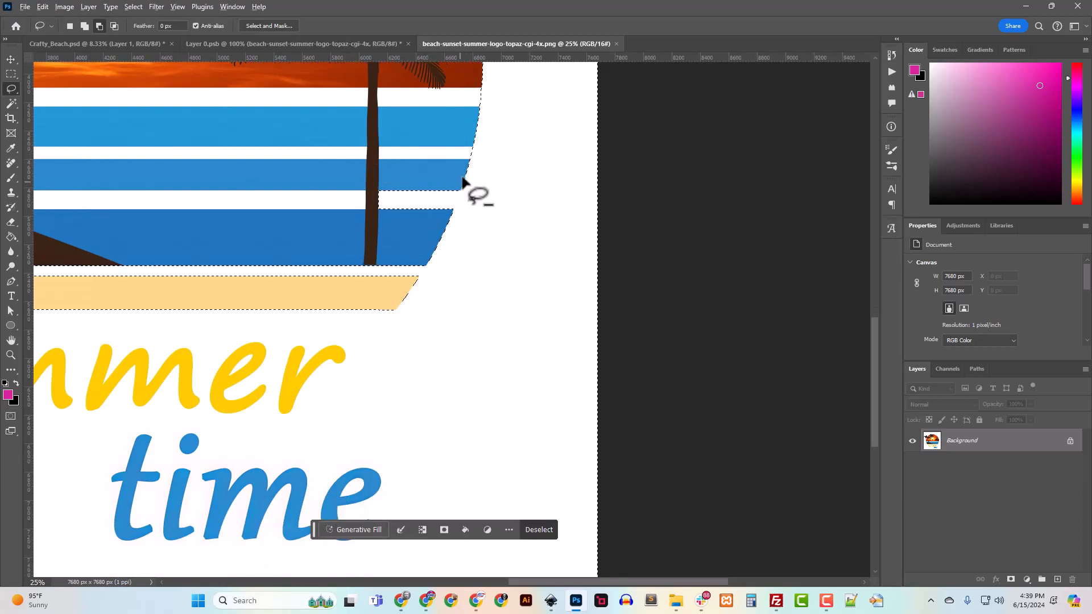
mouse_move(461, 188)
left_mouse_down()
mouse_move(452, 210)
mouse_move(374, 238)
mouse_move(402, 190)
mouse_move(414, 244)
left_mouse_up()
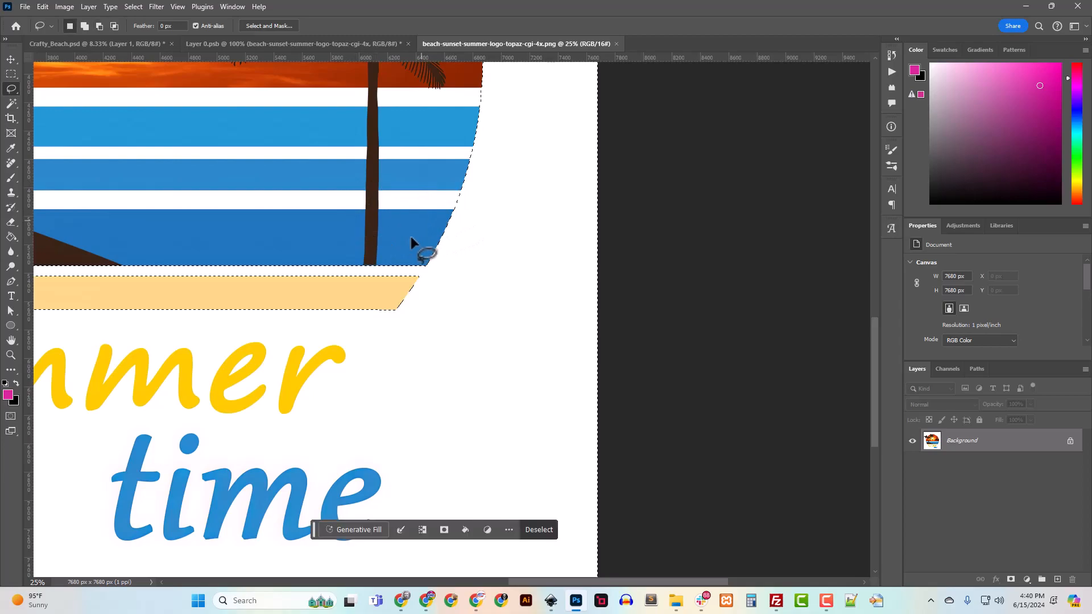
Subtract the full-width white gap above the sand stripe from the selection with the Lasso
scroll(415, 239, "down", 2)
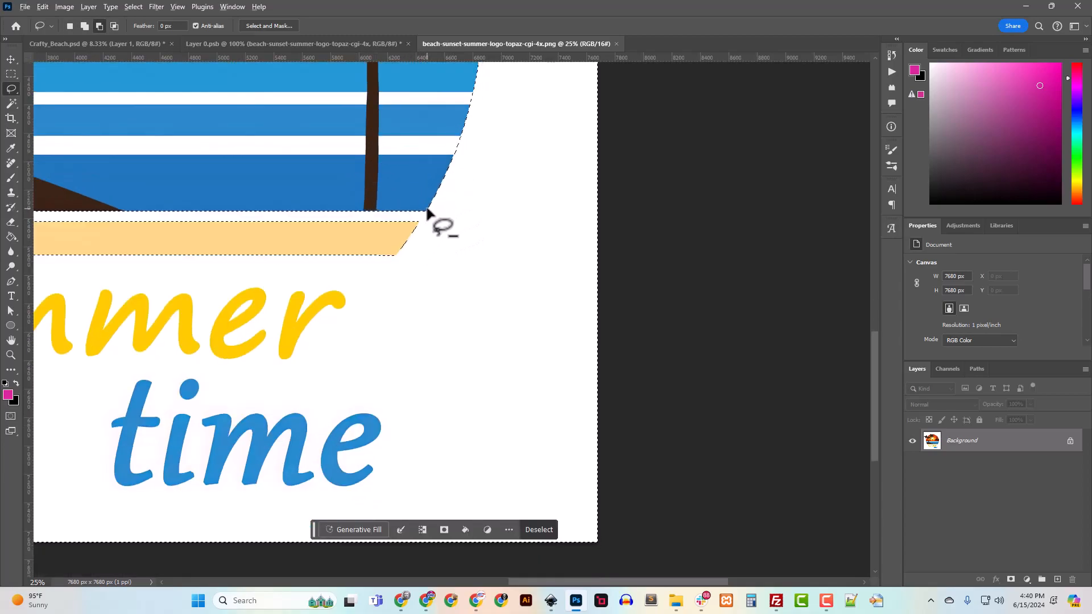
mouse_move(426, 211)
left_mouse_down()
mouse_move(360, 232)
mouse_move(337, 221)
mouse_move(359, 201)
mouse_move(427, 210)
left_mouse_up()
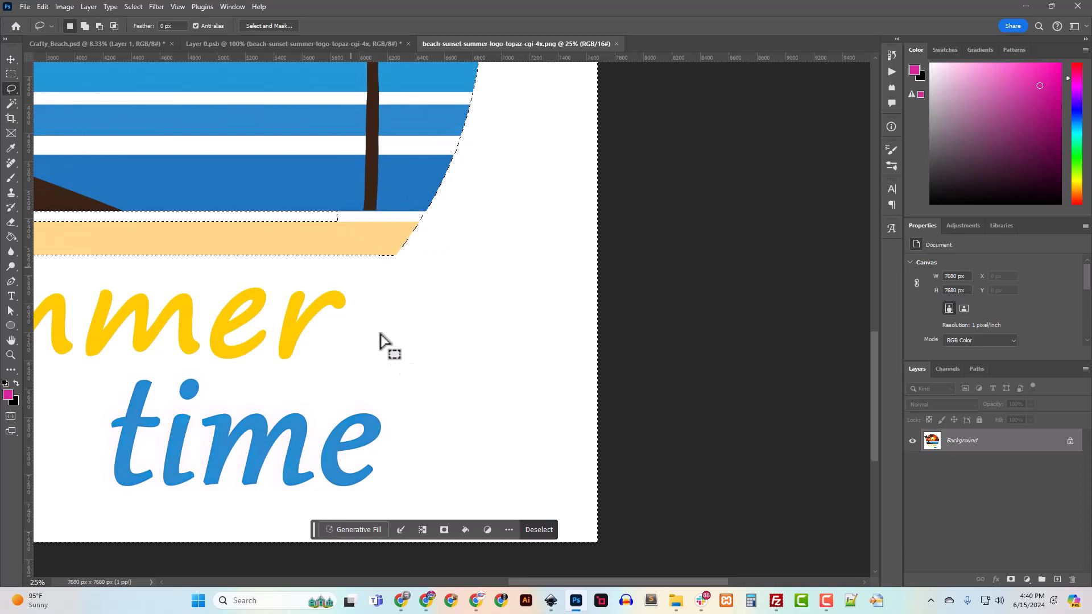
left_click_drag(580, 582, 411, 582)
mouse_move(375, 223)
left_mouse_down()
mouse_move(365, 194)
mouse_move(464, 184)
mouse_move(608, 187)
mouse_move(640, 223)
left_mouse_up()
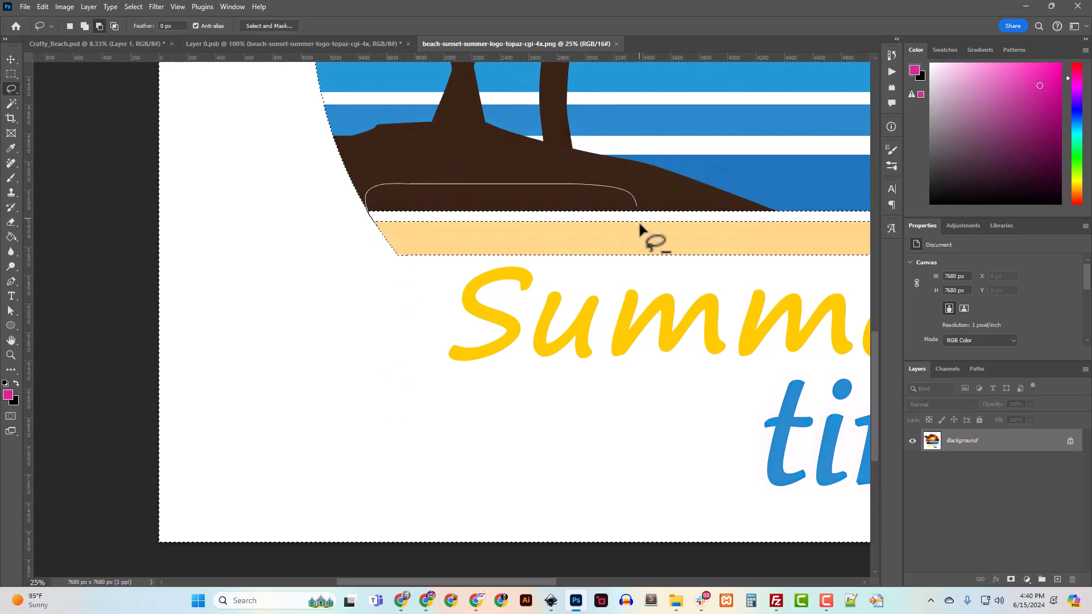
left_click_drag(410, 239, 411, 241)
left_click_drag(472, 581, 583, 578)
left_click_drag(543, 177, 559, 222)
mouse_move(213, 236)
left_mouse_down()
mouse_move(182, 196)
mouse_move(457, 192)
left_mouse_up()
Examine the selection outline around the whole logo and closely along the right palm's fronds
key("ctrl+minus")
key("ctrl+minus")
key("ctrl+minus")
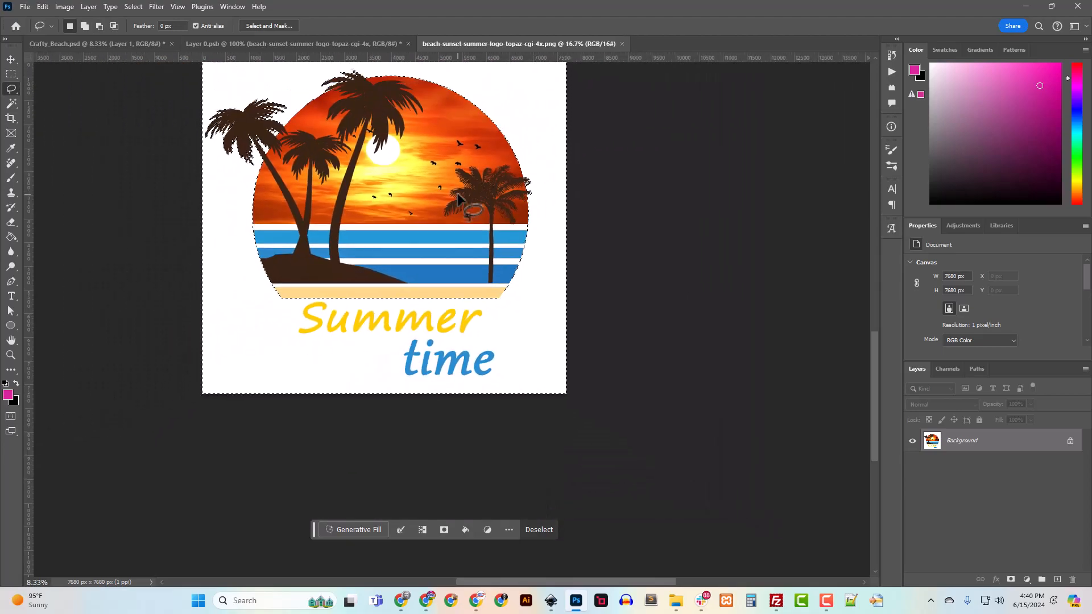
key("ctrl+minus")
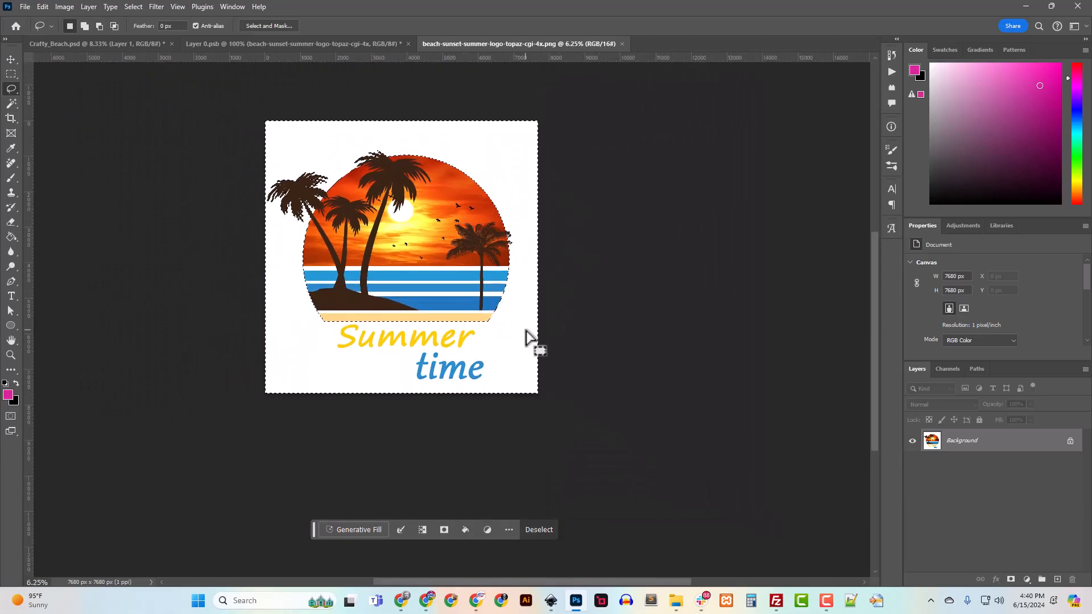
key("ctrl+plus")
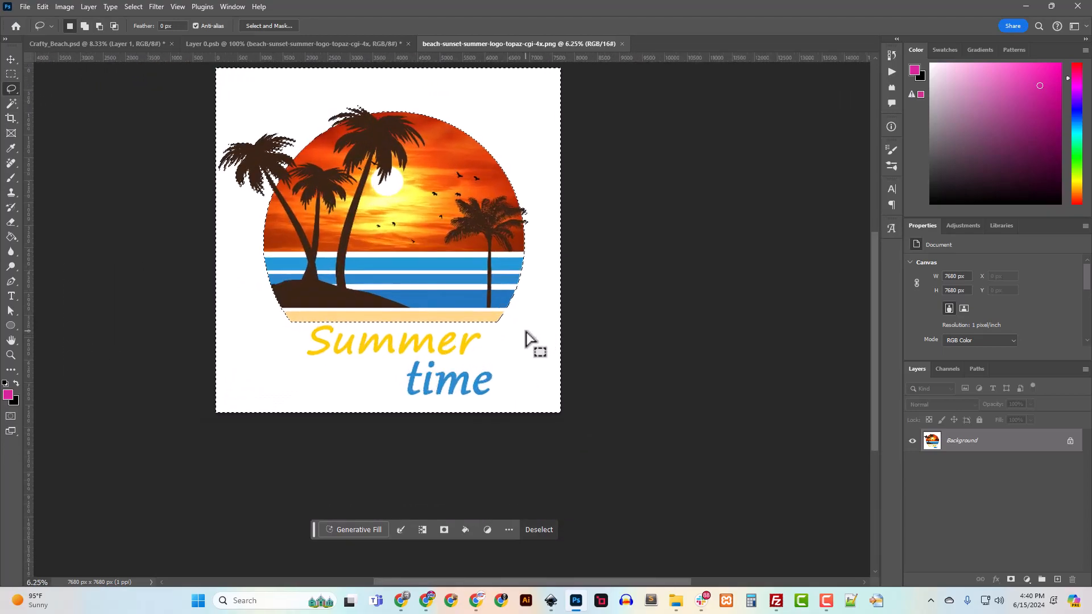
key("ctrl+plus")
scroll(715, 290, "up", 1)
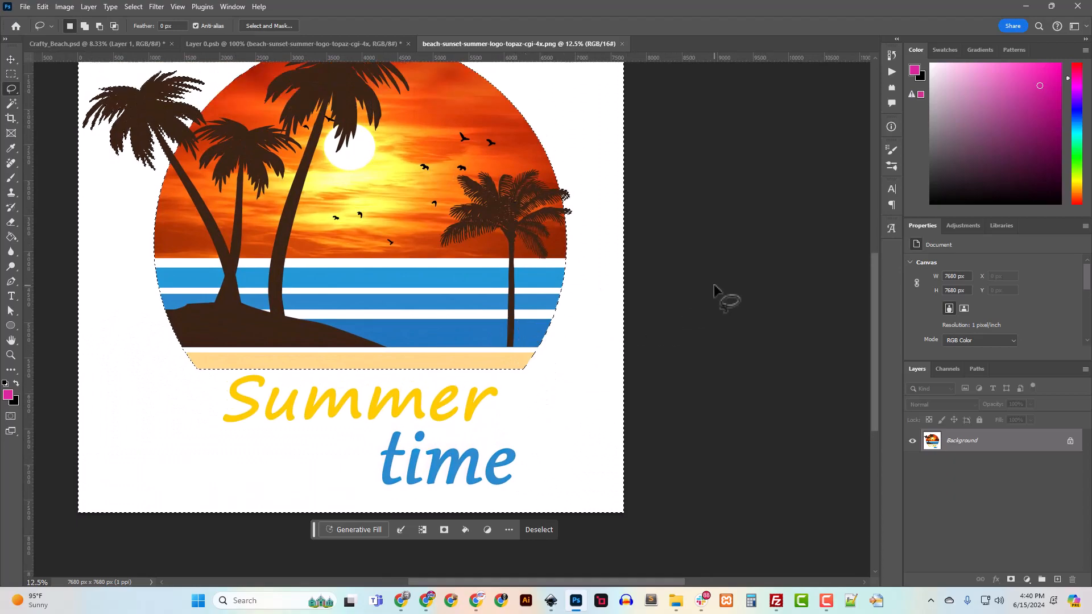
key("ctrl+plus")
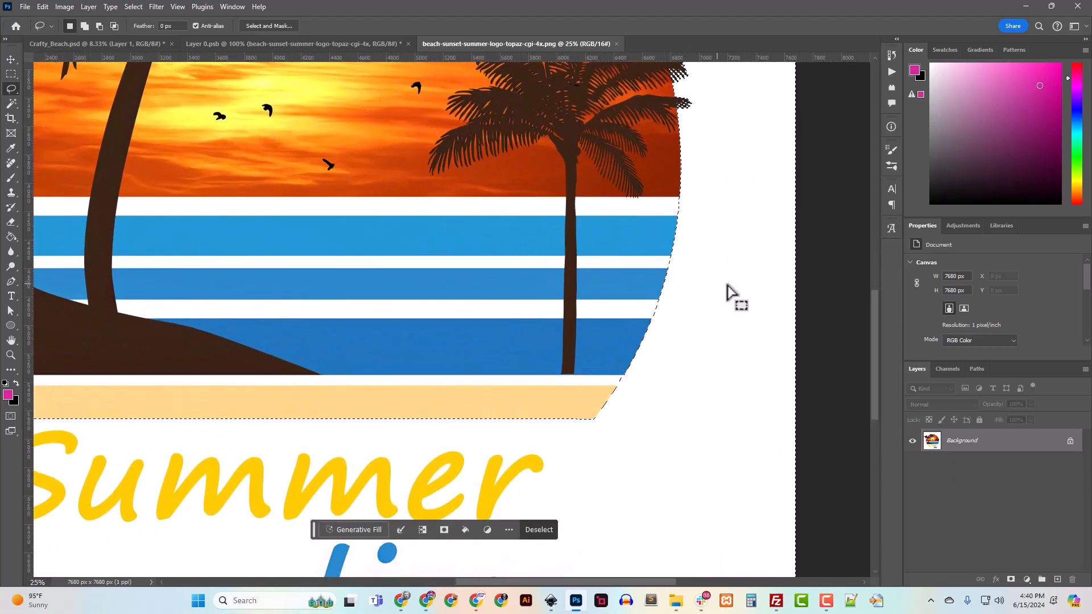
scroll(649, 441, "up", 3)
left_click_drag(519, 583, 599, 582)
scroll(565, 521, "up", 3)
key("ctrl+plus")
key("ctrl+plus")
key("ctrl+plus")
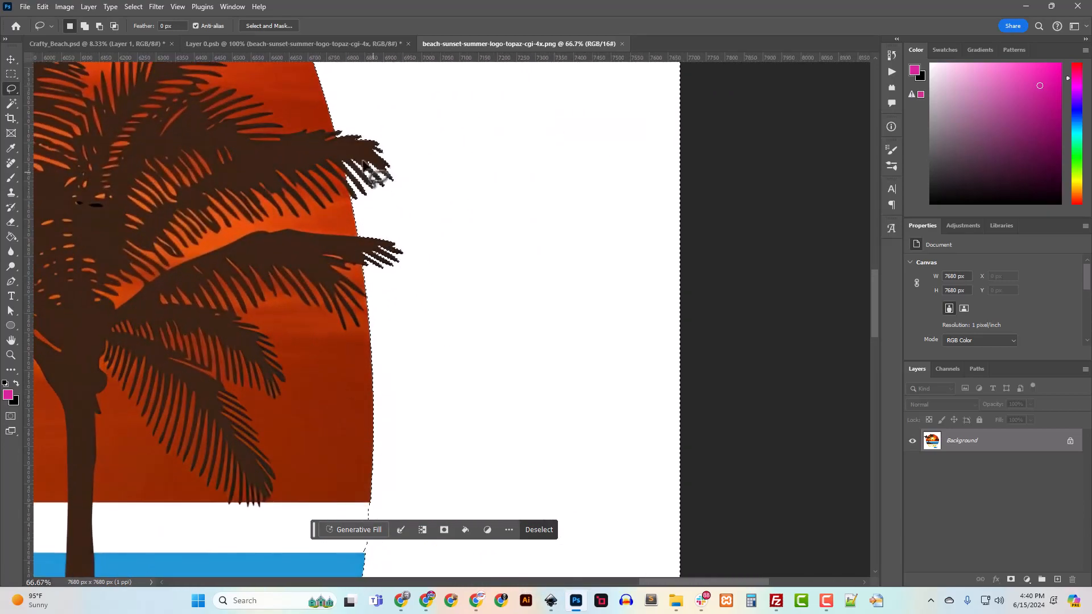
key("ctrl+plus")
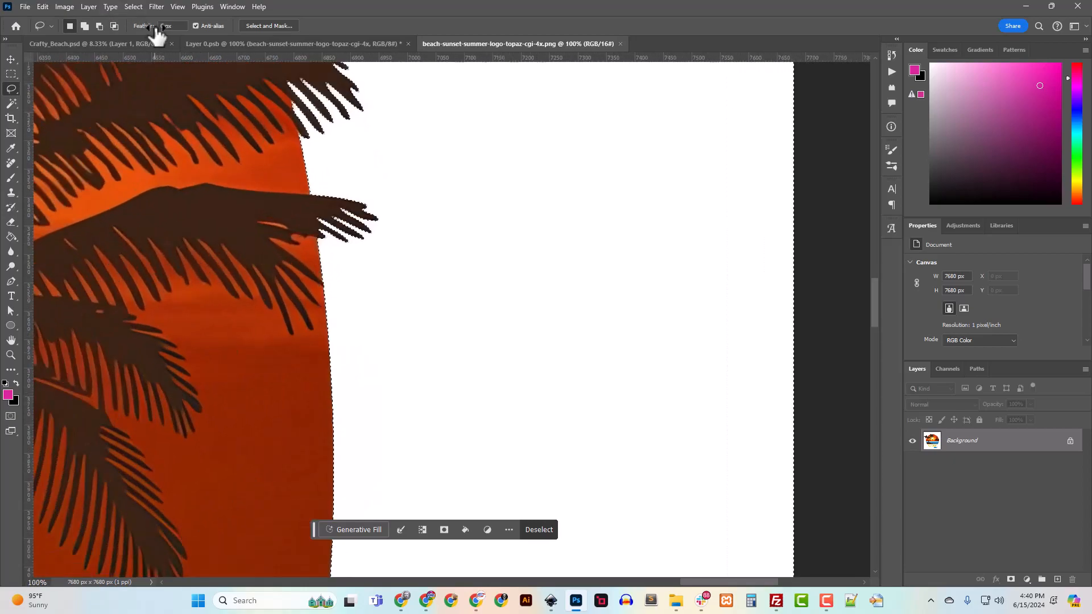
scroll(380, 239, "up", 2)
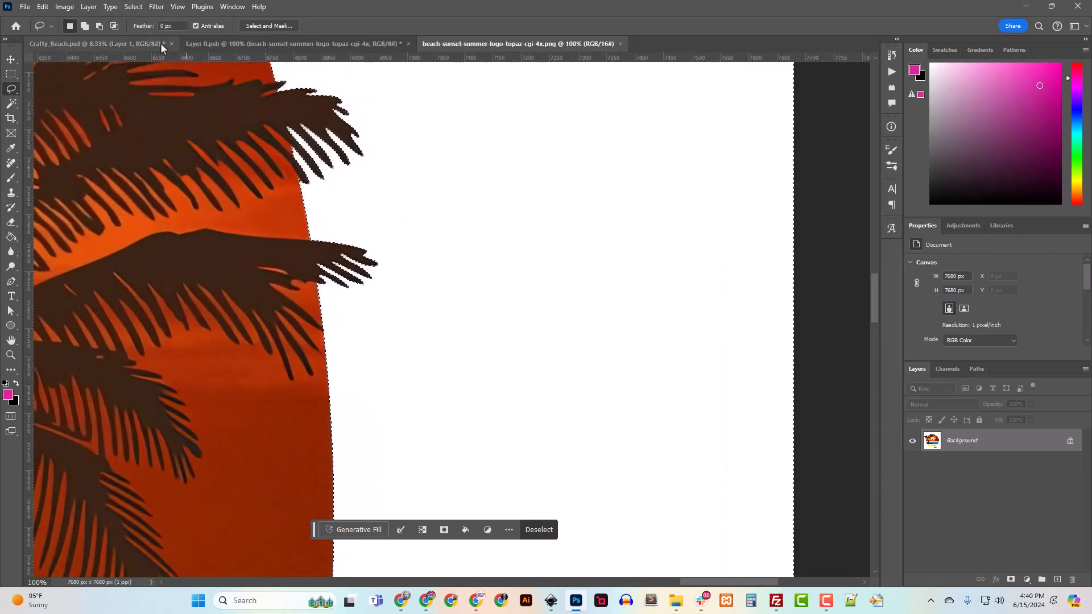
Expand the background selection by 1 pixel
left_click(133, 6)
mouse_move(171, 179)
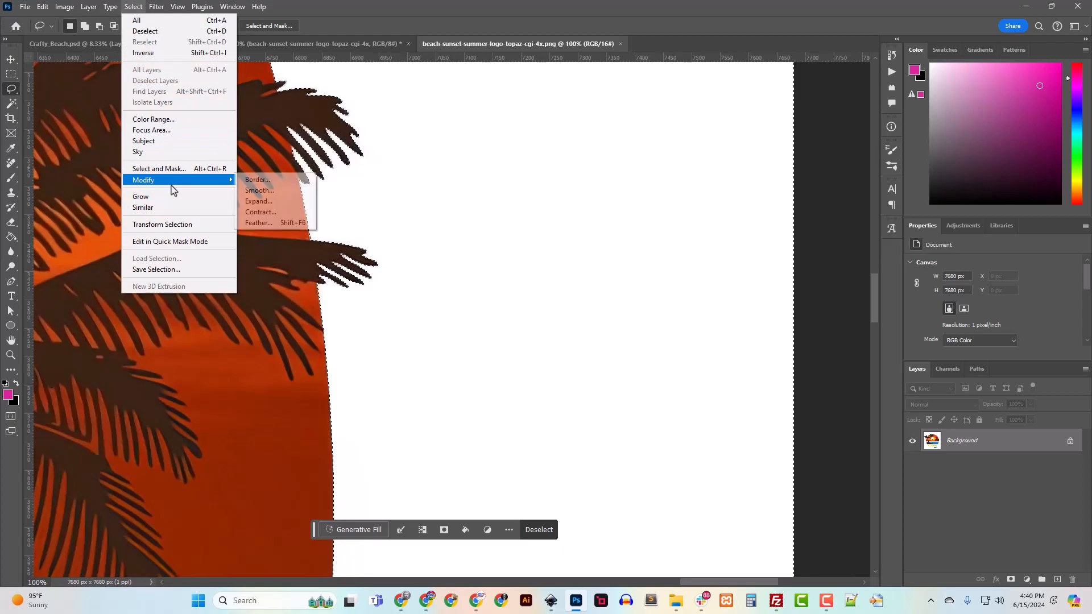
left_click(253, 203)
type("1")
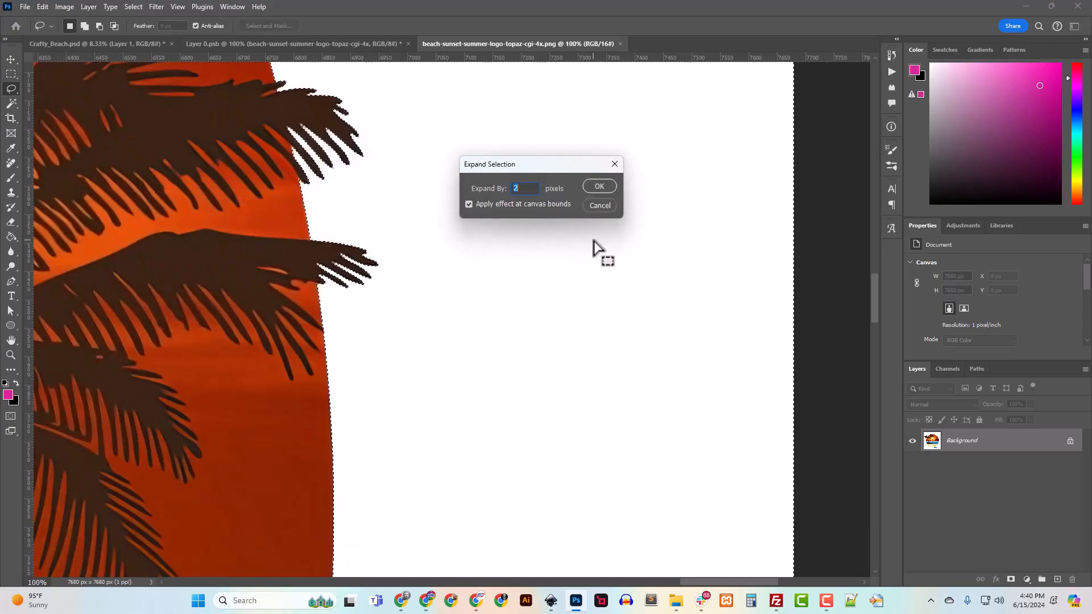
key("Return")
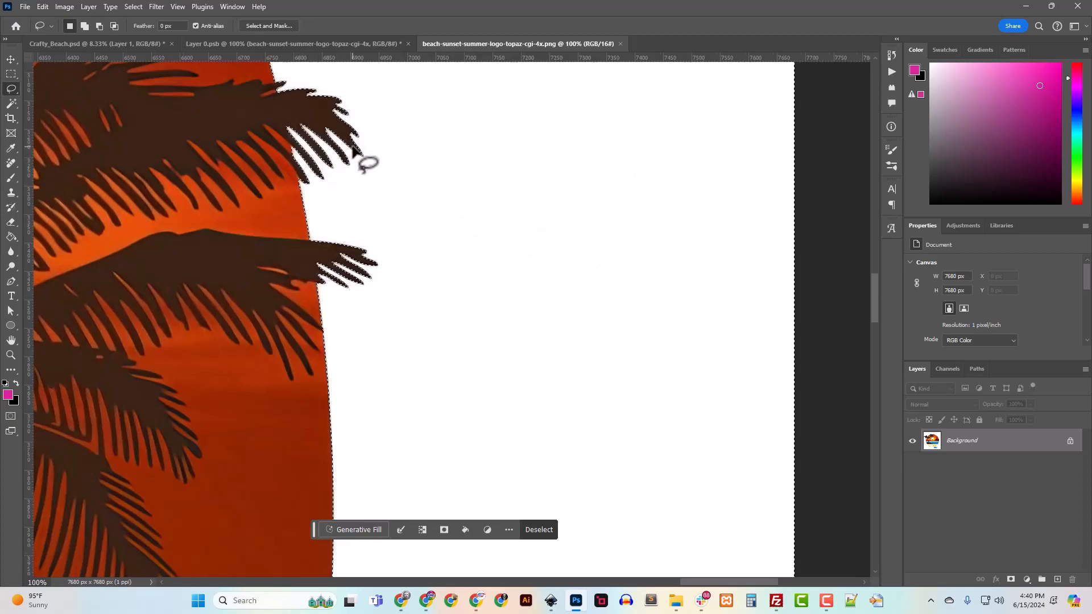
Examine the expanded selection outline around the sun circle and the palm trees
key("ctrl+minus")
key("ctrl+minus")
key("ctrl+minus")
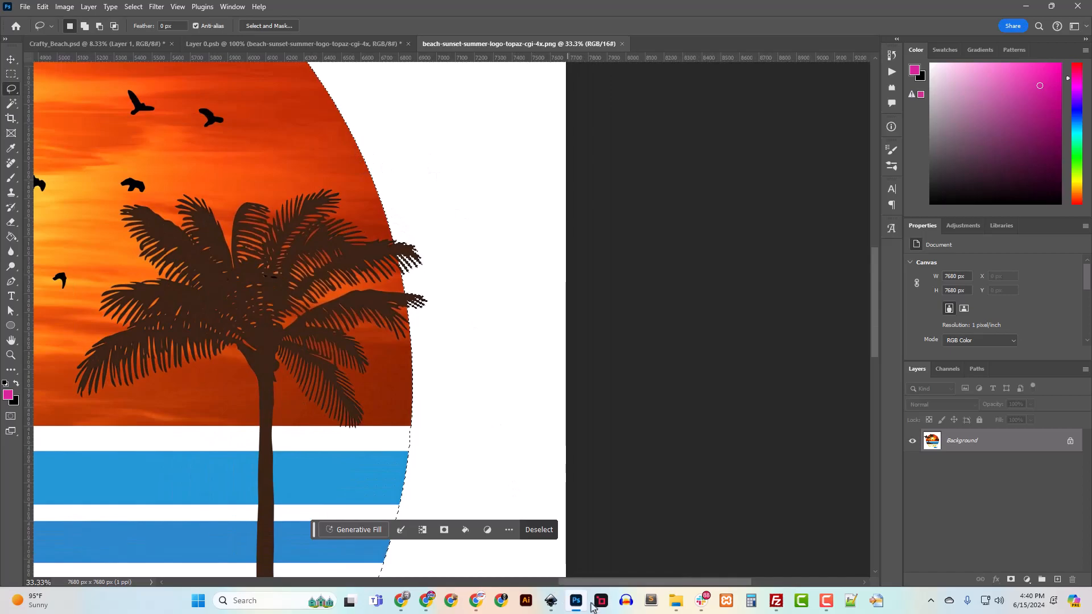
left_click_drag(602, 582, 475, 588)
key("ctrl+minus")
key("ctrl+minus")
key("ctrl+minus")
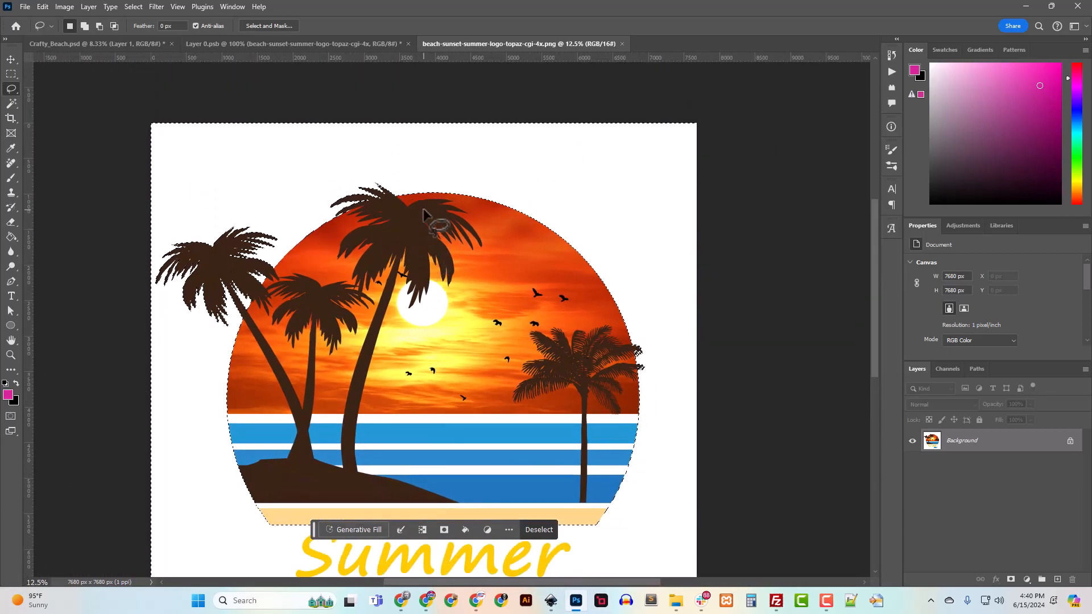
key("ctrl+plus")
key("ctrl+plus")
scroll(421, 218, "up", 2)
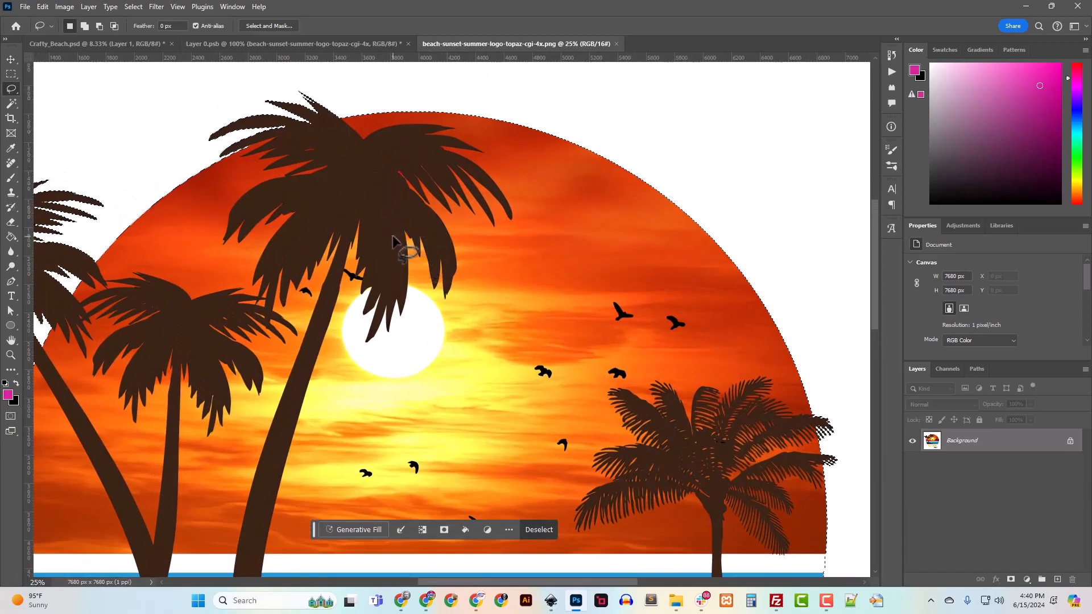
scroll(392, 238, "down", 4)
key("ctrl+minus")
key("ctrl+minus")
key("ctrl+minus")
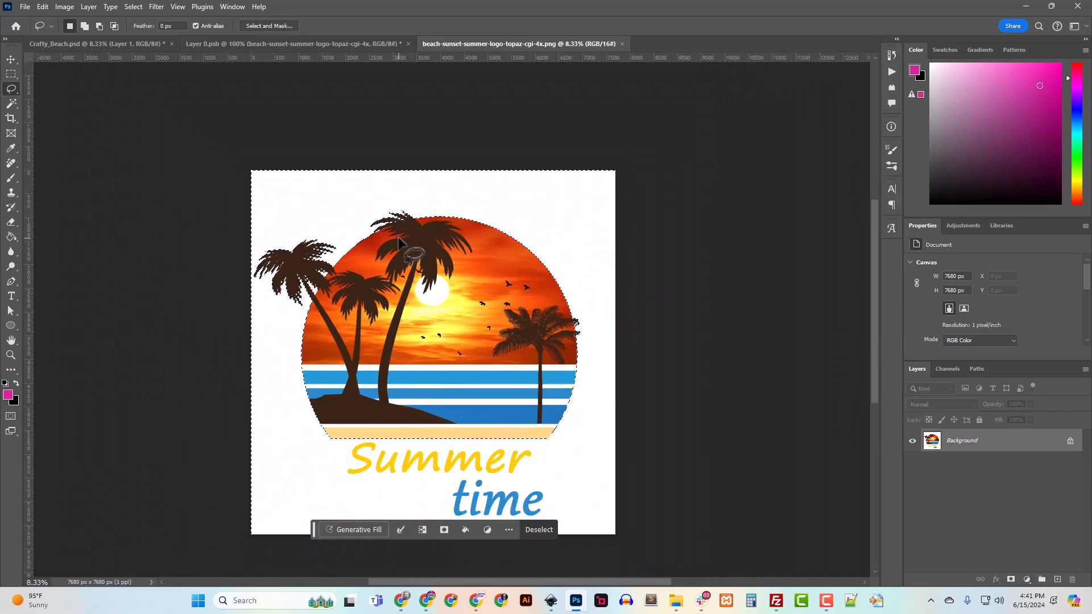
key("ctrl+plus")
key("ctrl+plus")
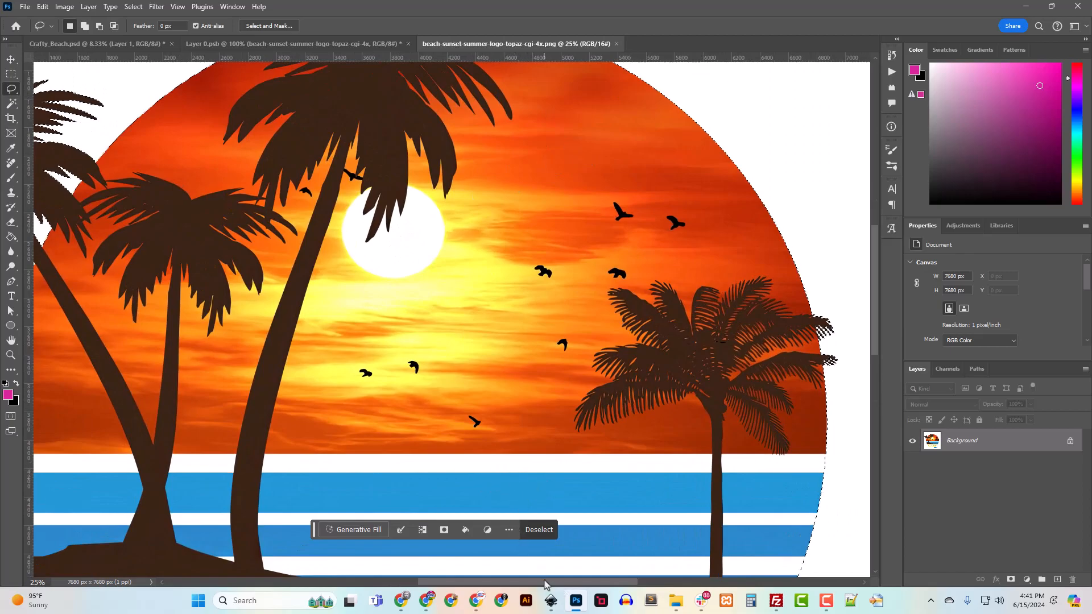
Add the small enclosed white gaps in the leftmost palm's fronds to the selection with the Magic Wand
left_click_drag(545, 584, 438, 573)
key("ctrl+plus")
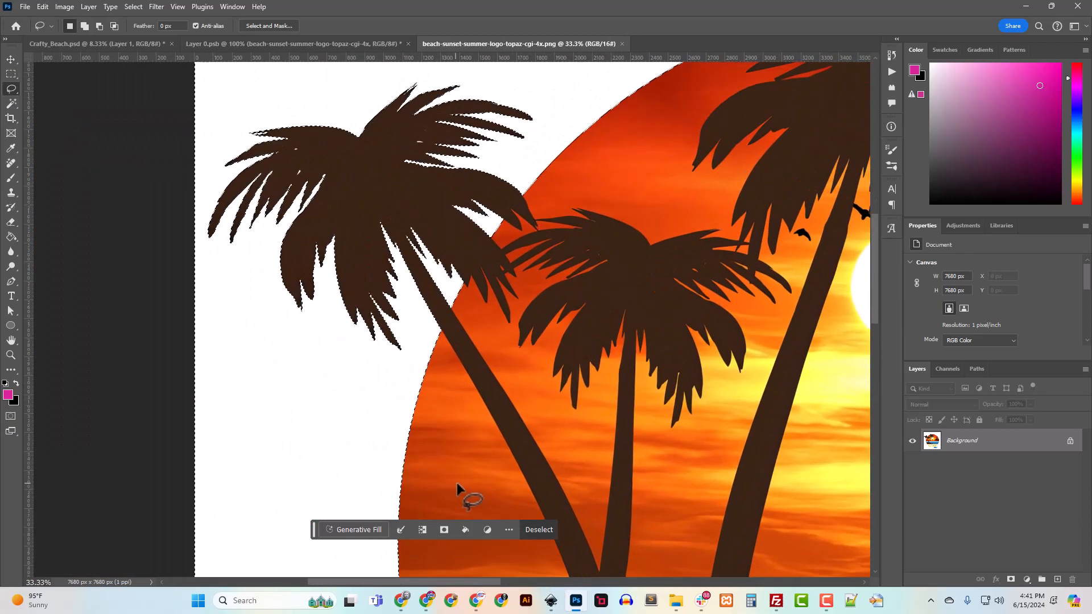
key("ctrl+plus")
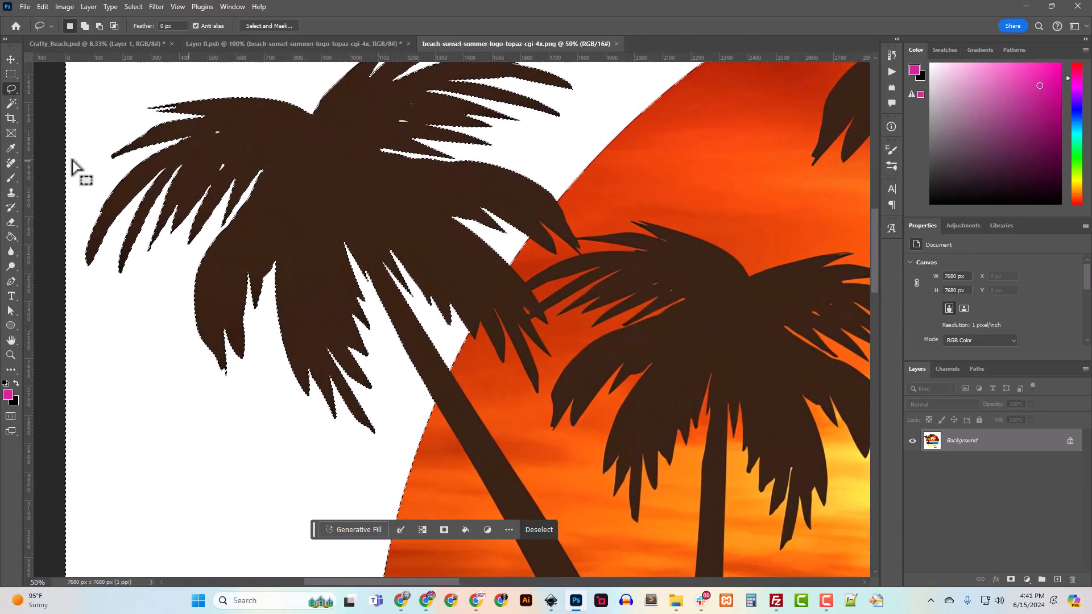
left_click(11, 103)
left_click(218, 132, "shift")
left_click(221, 168, "shift")
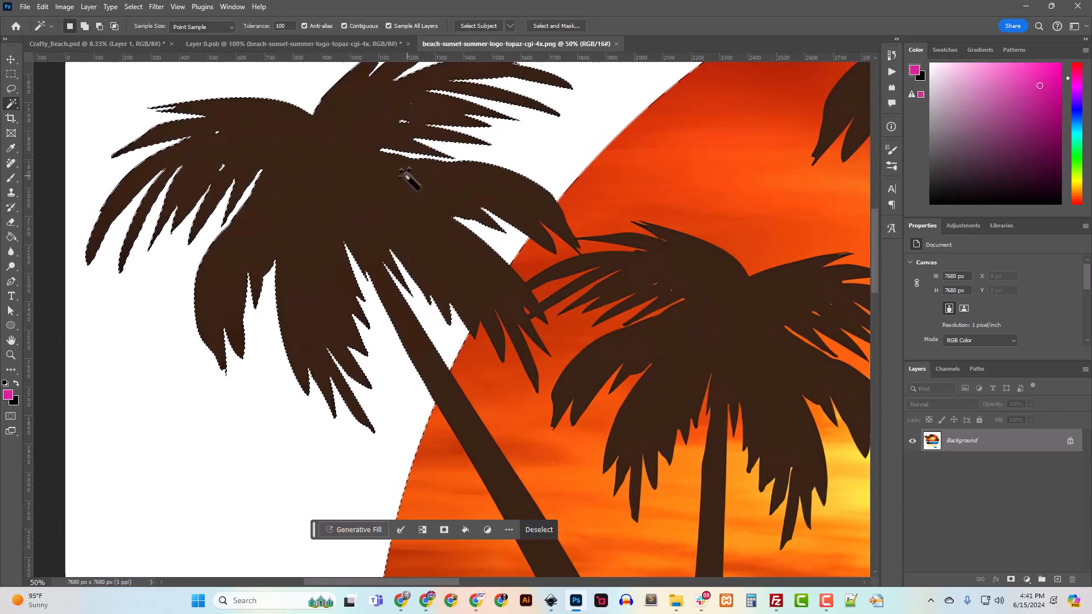
Invert the selection so that it covers the sunset artwork instead of the background and lettering
key("ctrl+minus")
key("ctrl+minus")
key("ctrl+minus")
scroll(500, 224, "down", 3)
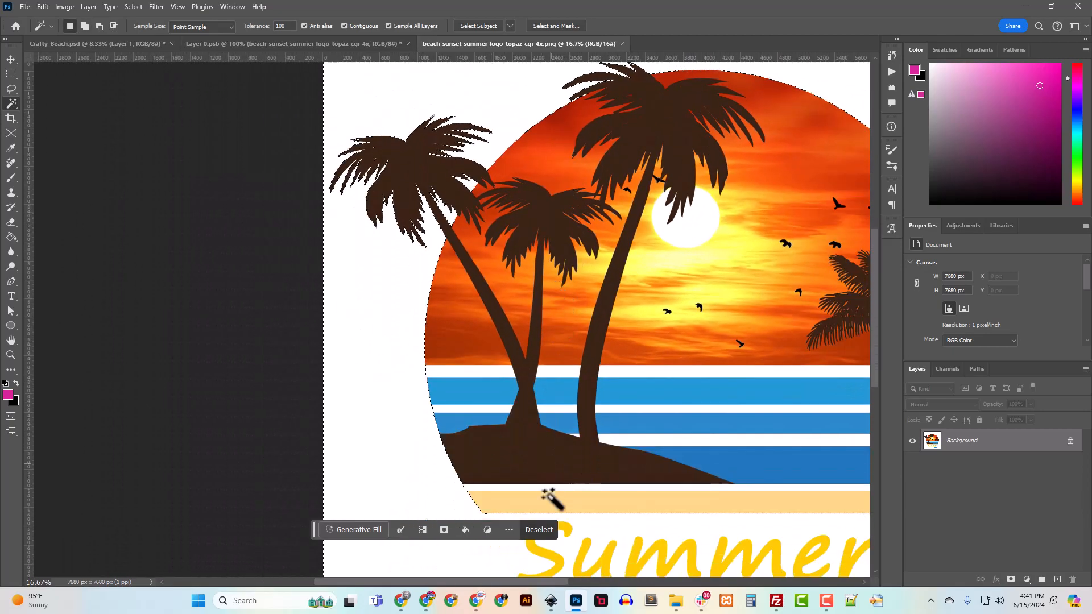
left_click_drag(530, 586, 628, 582)
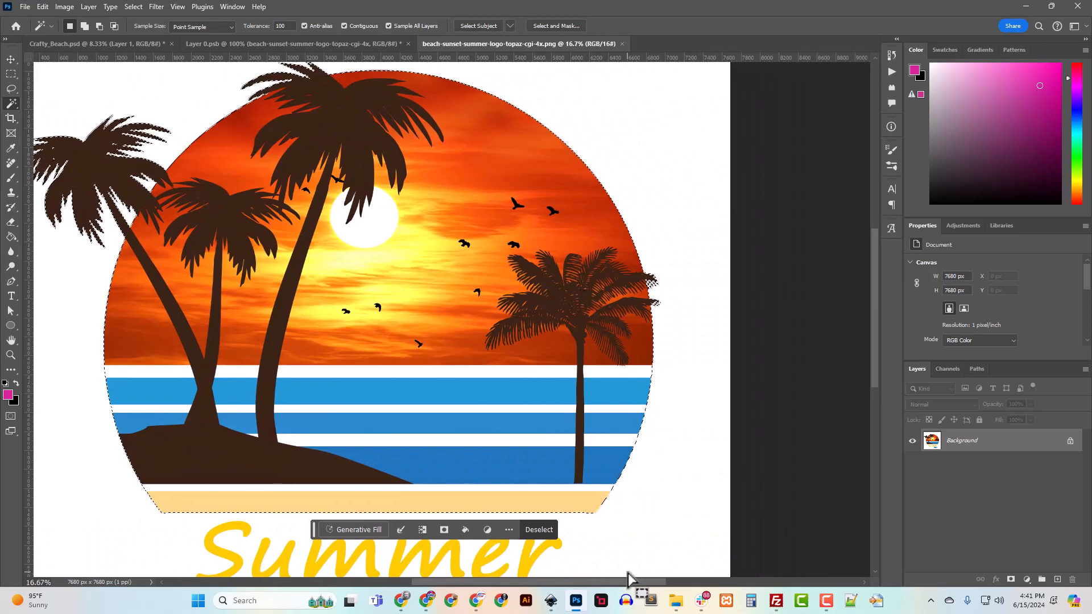
left_click(133, 6)
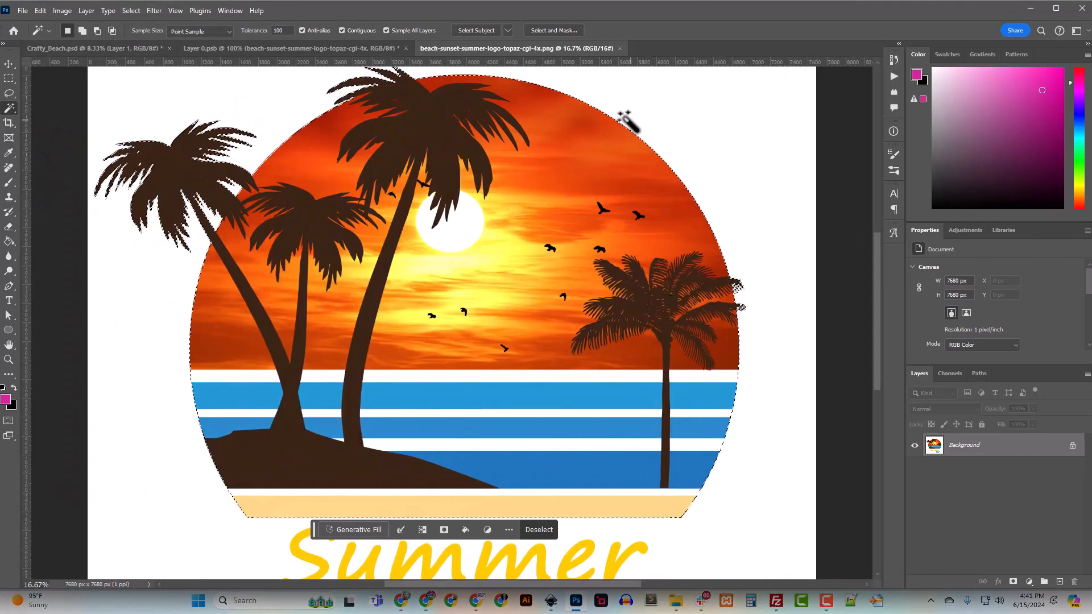
Copy the selected sunset artwork to a new layer and delete the Background layer
scroll(633, 402, "down", 4)
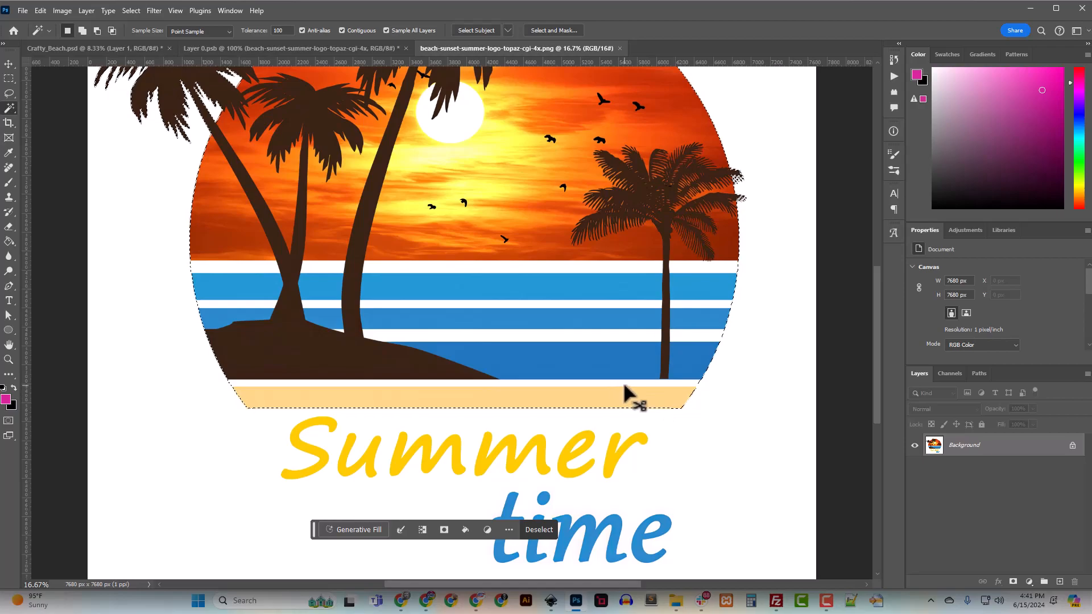
key("ctrl+j")
left_click(996, 480)
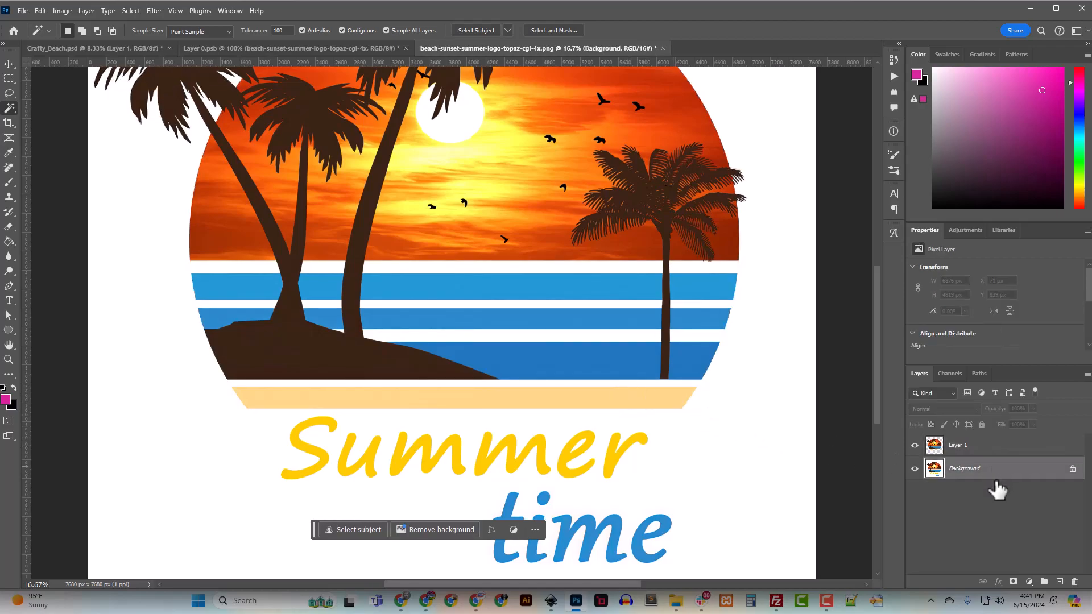
key("Delete")
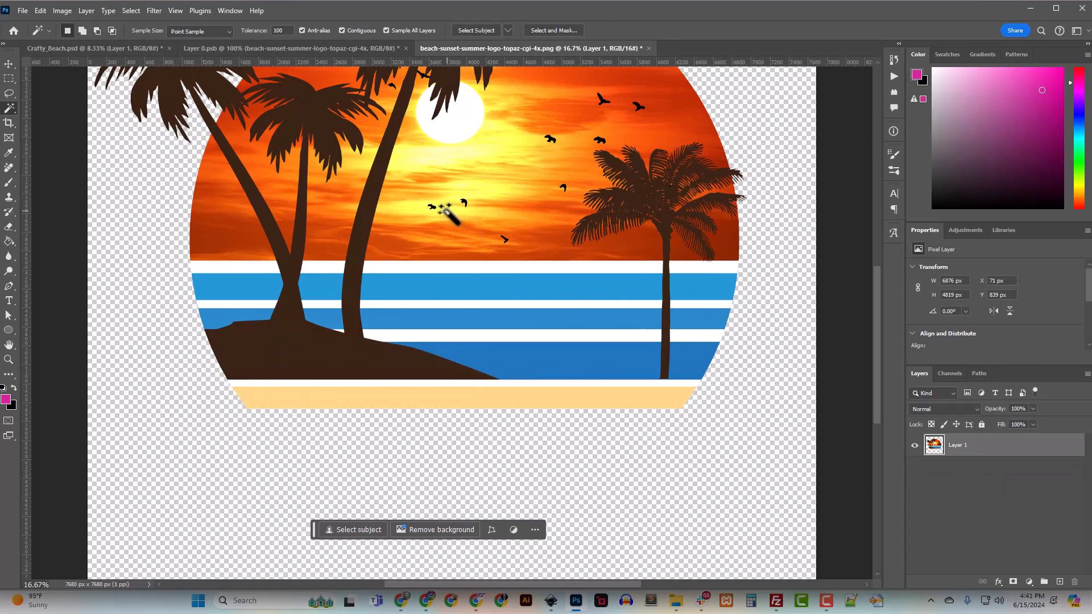
Trim the canvas to the bounds of the sunset artwork
left_click(57, 12)
left_click(80, 141)
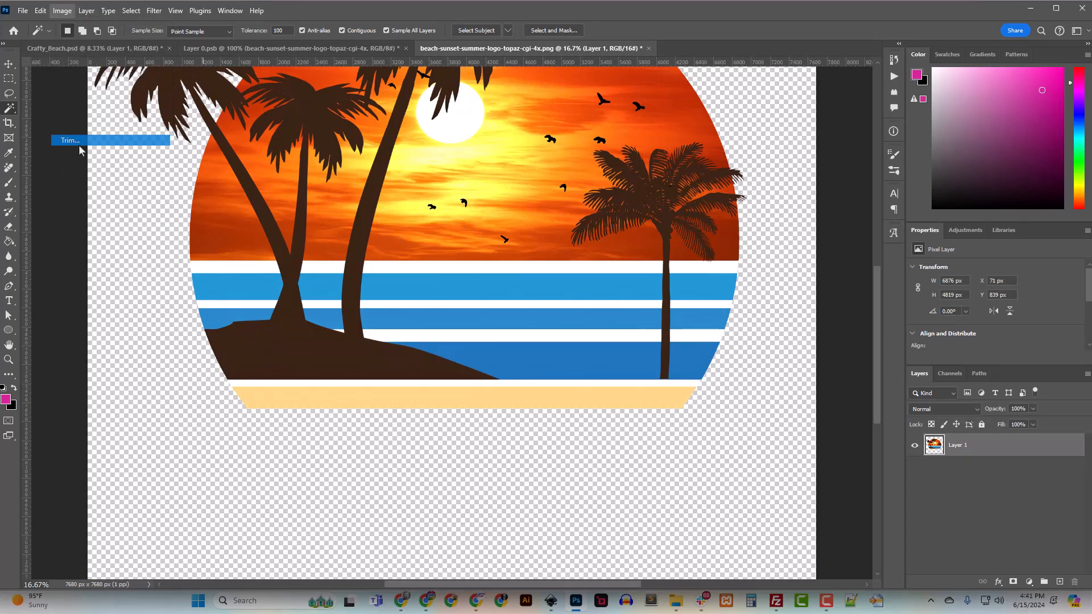
left_click(417, 232)
key("w")
scroll(509, 393, "up", 5)
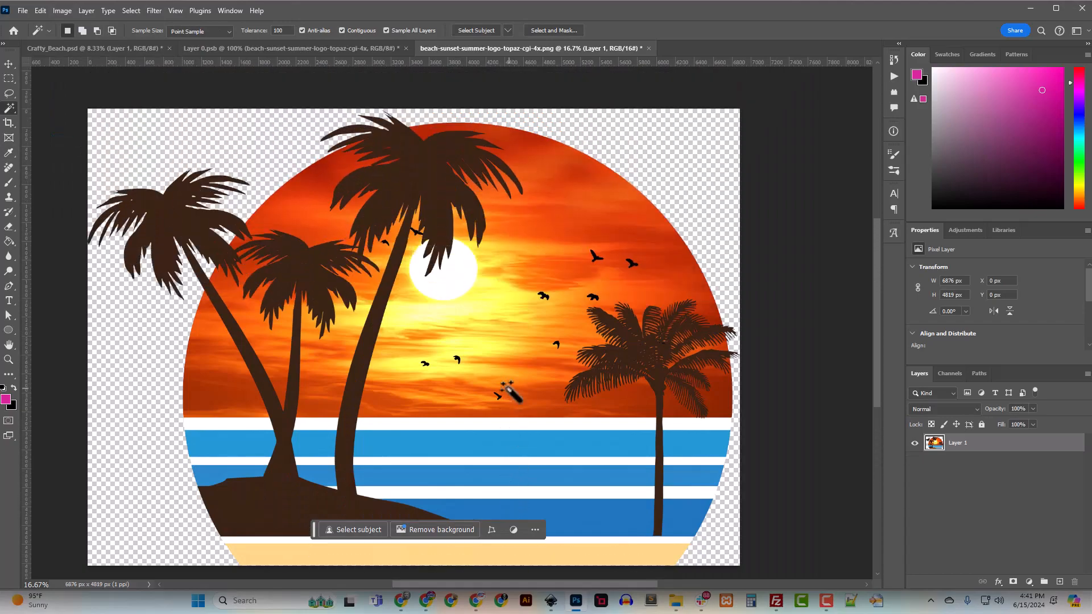
Save the trimmed logo file beach-sunset-summer-logo-topaz-cgi-4x.png
key("ctrl+s")
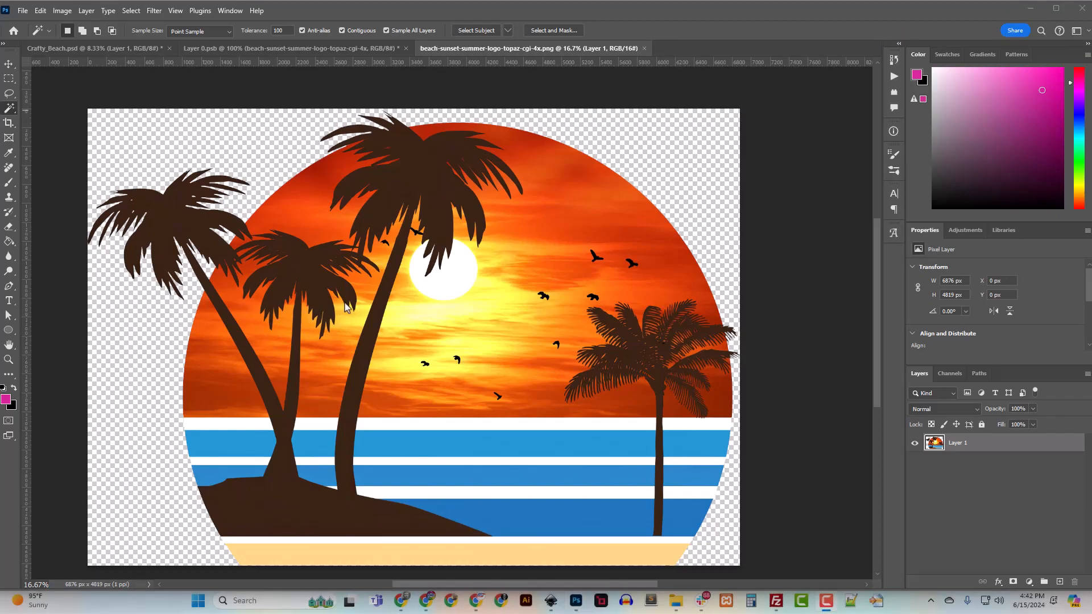
left_click(421, 16)
key("ctrl+plus")
key("ctrl+plus")
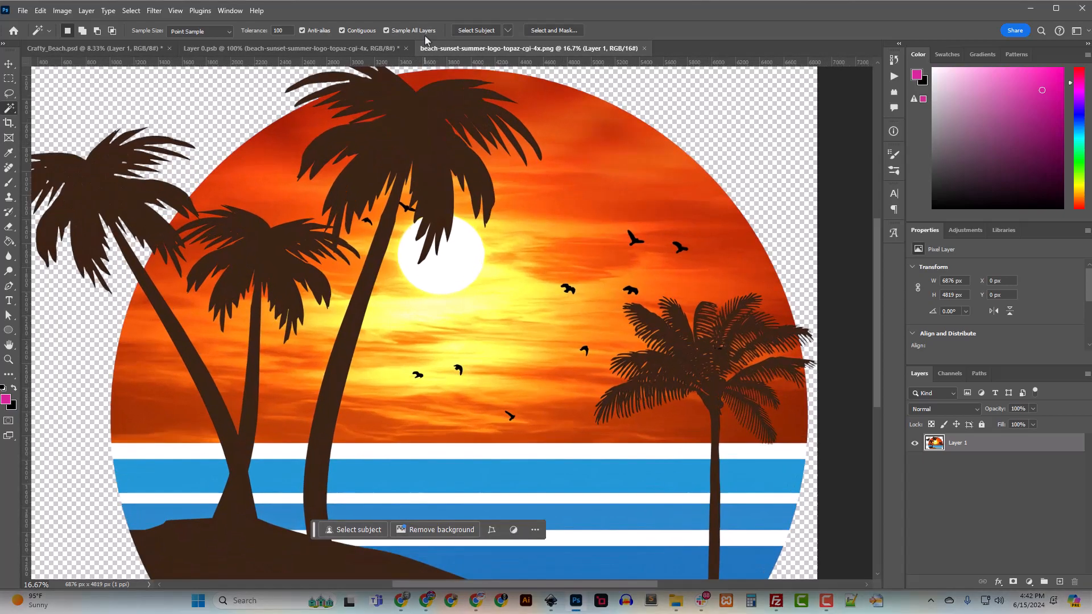
Outline the thin gaps between the split tips of the tallest palm's uppermost frond with the Lasso tool
scroll(437, 210, "up", 2)
scroll(438, 212, "up", 4)
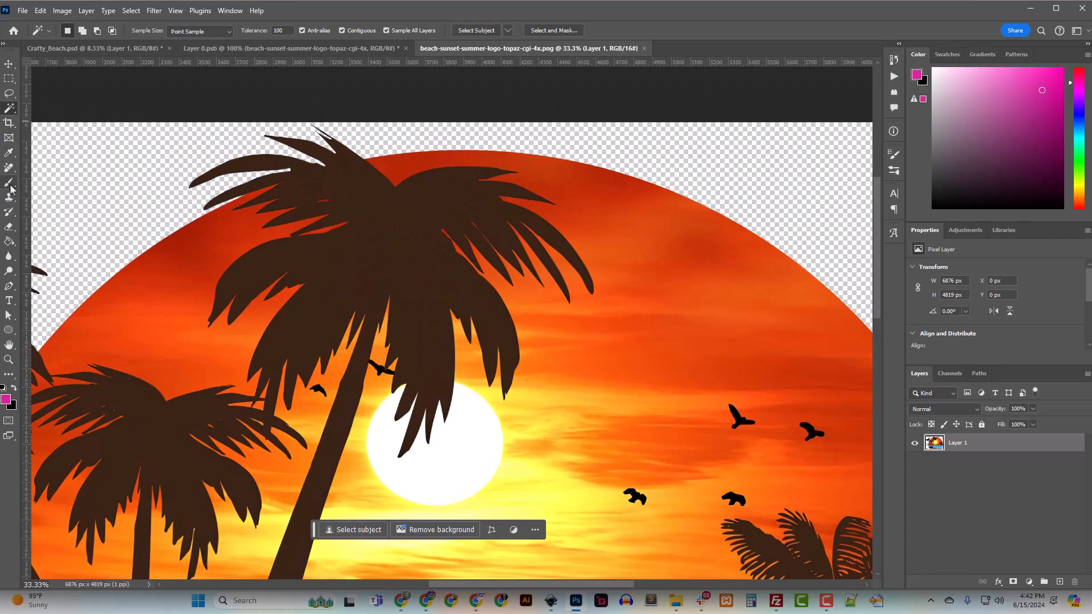
left_click(8, 95)
key("ctrl+plus")
scroll(402, 275, "up", 2)
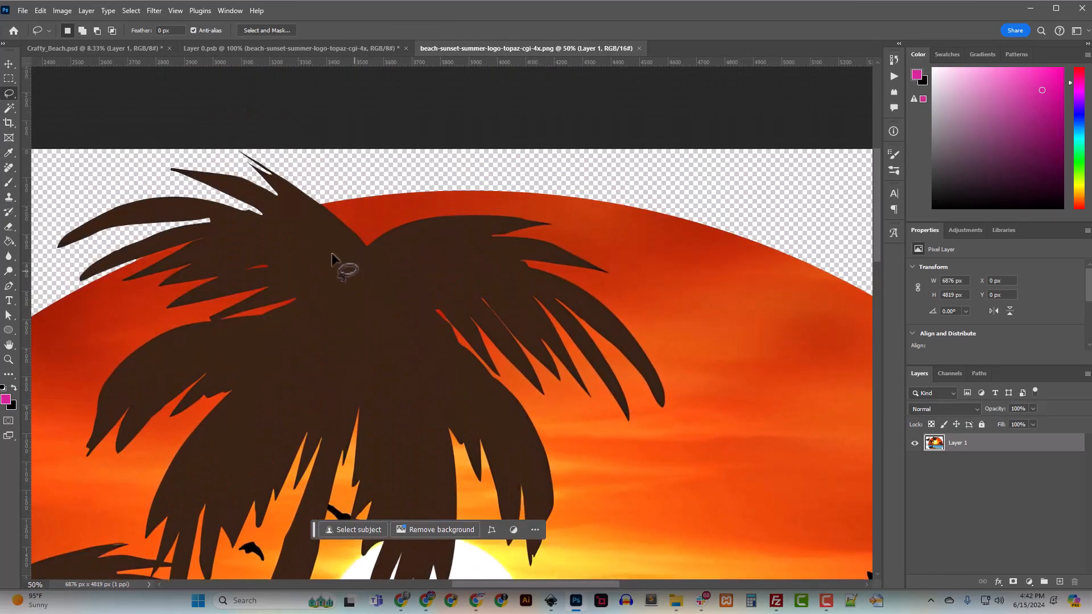
scroll(340, 263, "up", 1)
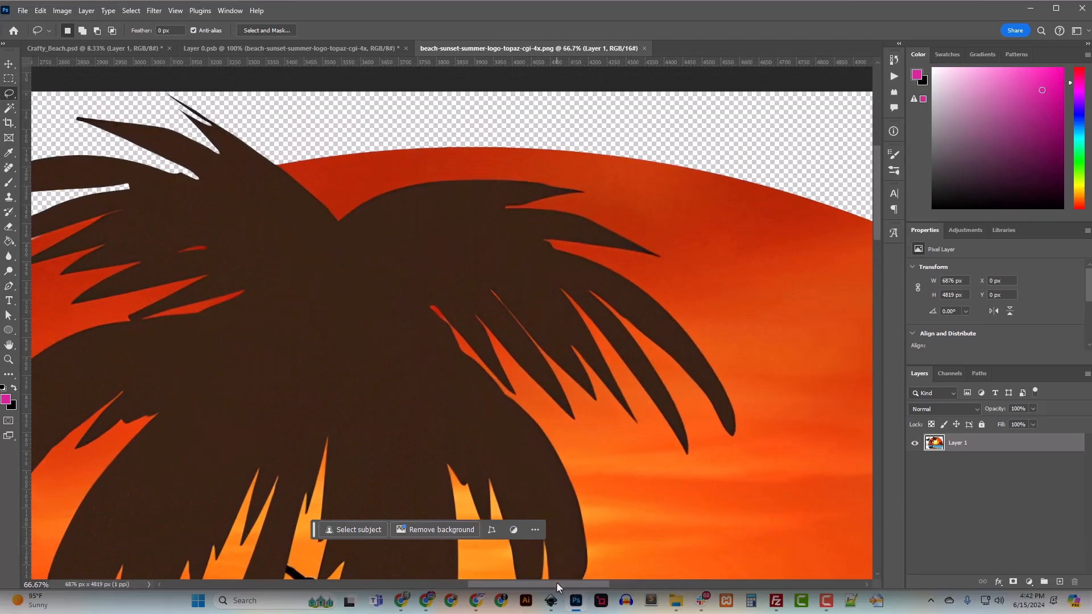
left_click_drag(558, 587, 509, 587)
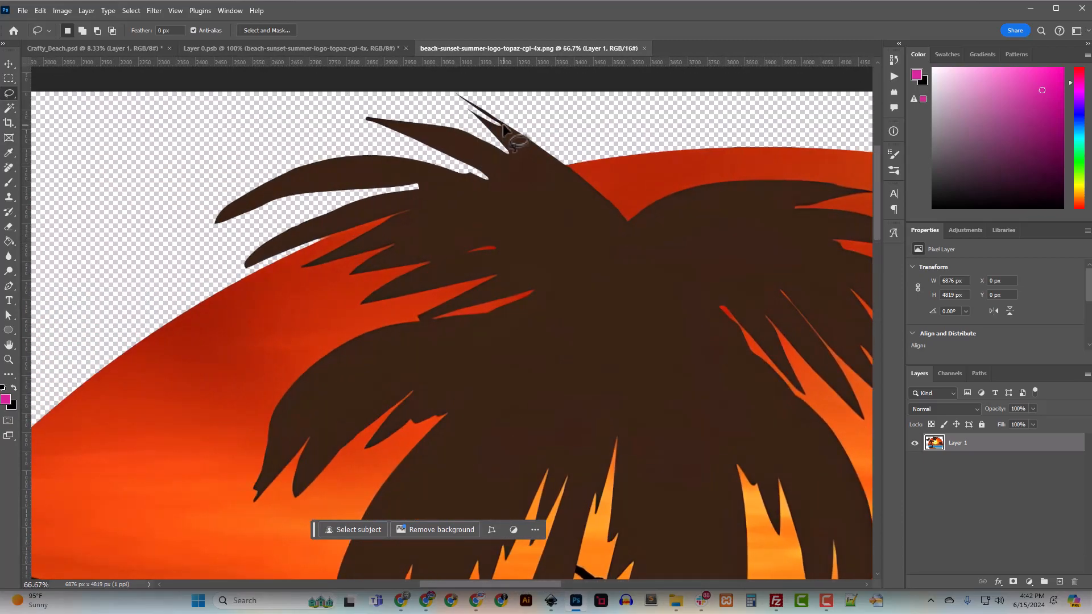
left_click_drag(503, 125, 500, 124)
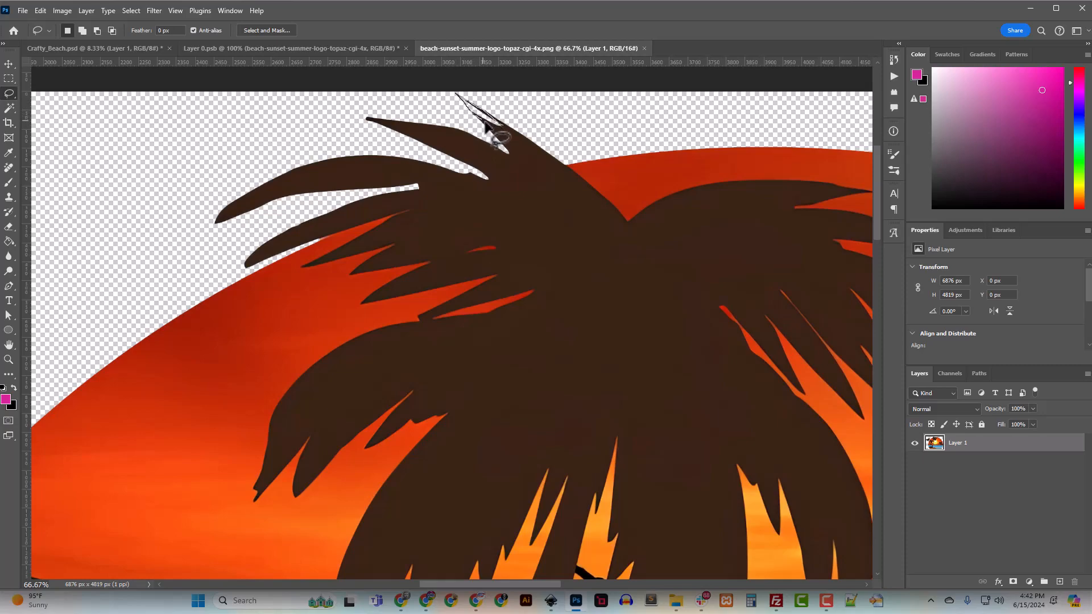
left_click_drag(506, 144, 471, 113)
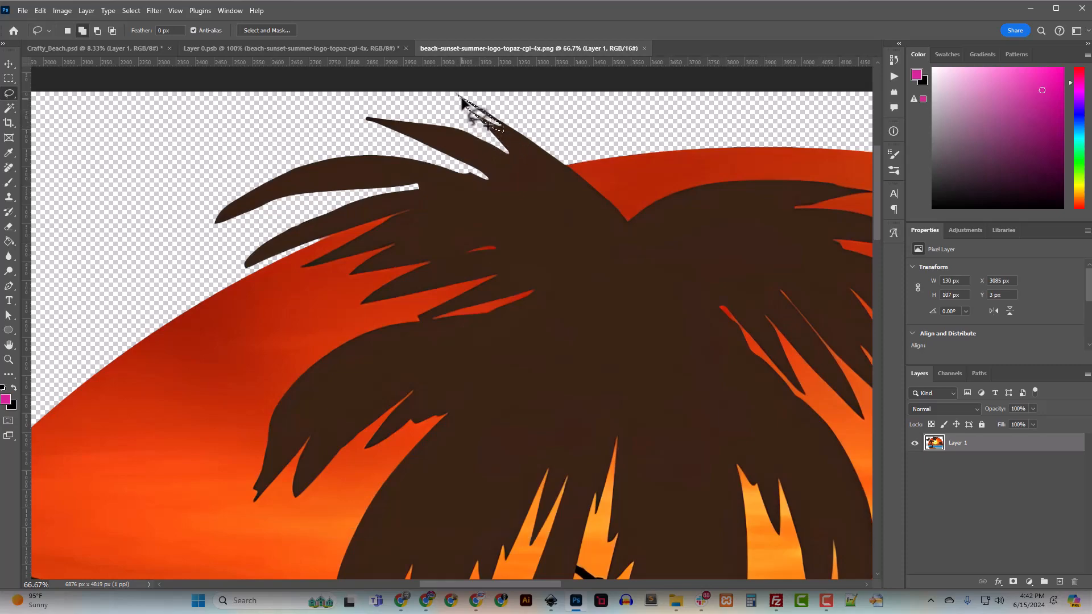
left_click_drag(471, 113, 487, 116)
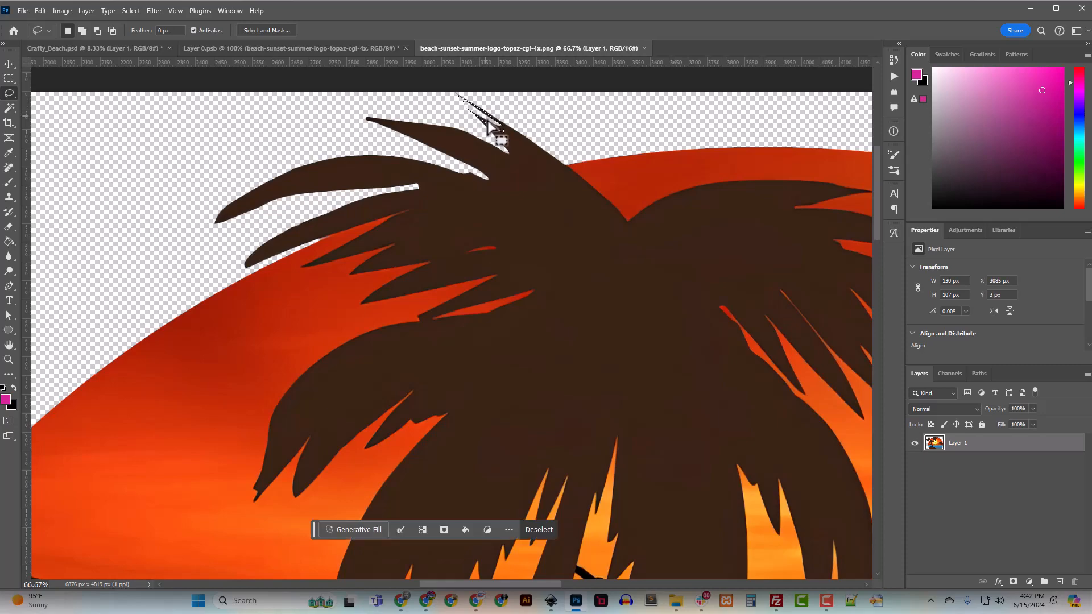
Add the gaps in the leftmost palm's upper and left frond tips to the existing Lasso selection
left_click_drag(493, 585, 373, 586)
scroll(376, 472, "down", 3)
key("shift")
left_click_drag(408, 282, 430, 290)
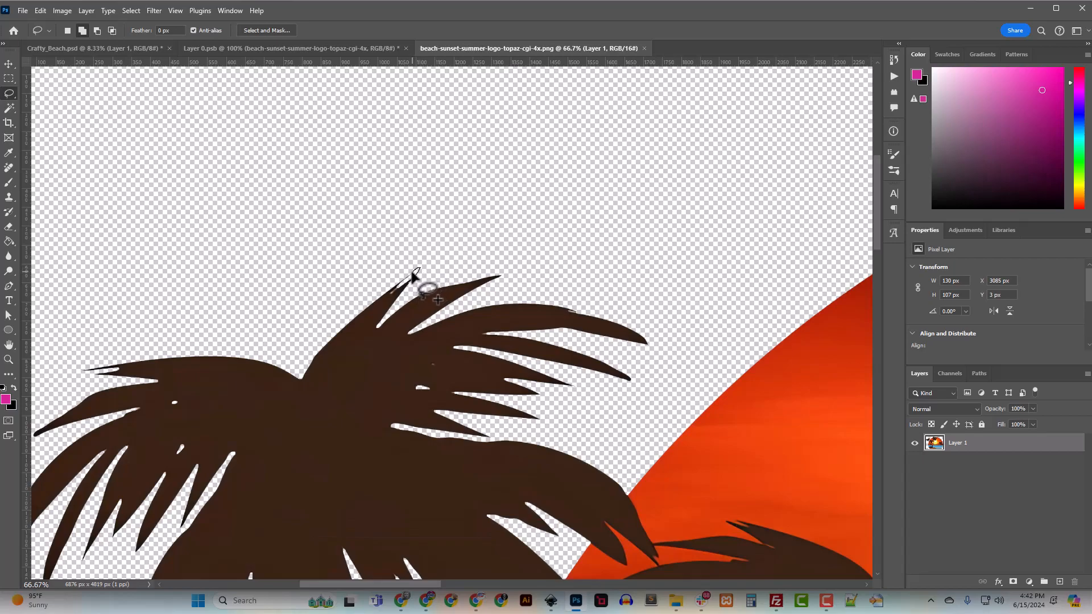
left_click_drag(405, 282, 397, 301)
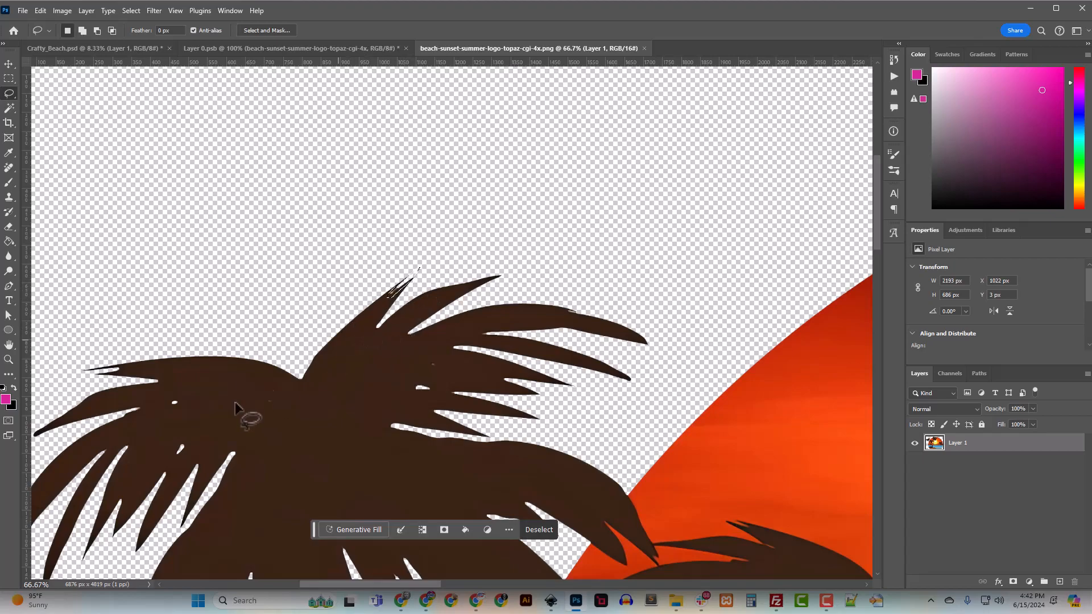
mouse_move(107, 375)
left_mouse_down()
mouse_move(84, 372)
mouse_move(121, 372)
mouse_move(130, 393)
left_mouse_up()
key("ctrl+minus")
key("ctrl+minus")
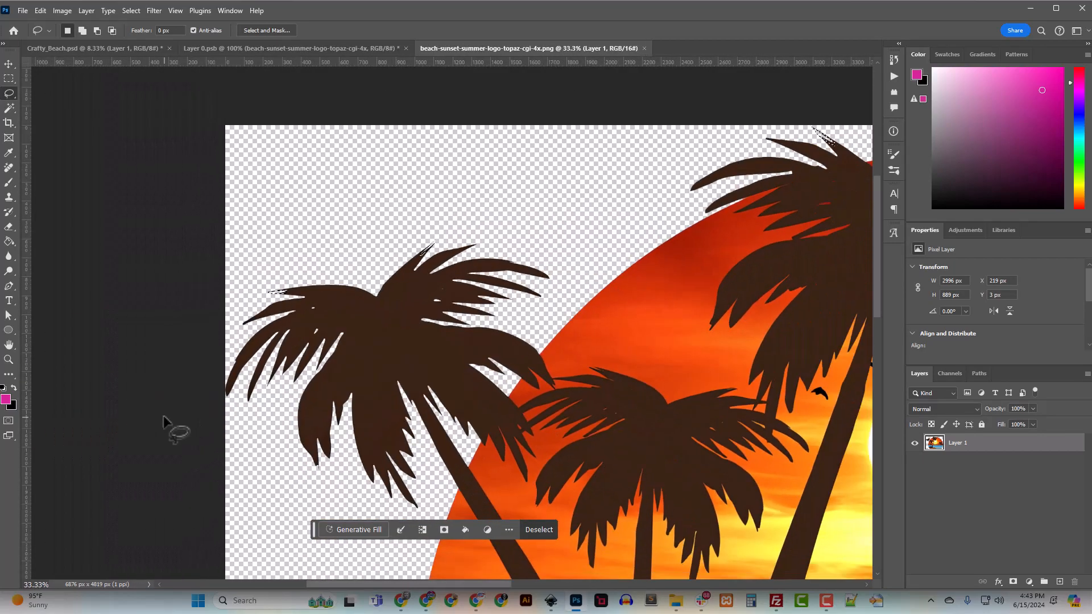
scroll(304, 419, "down", 3)
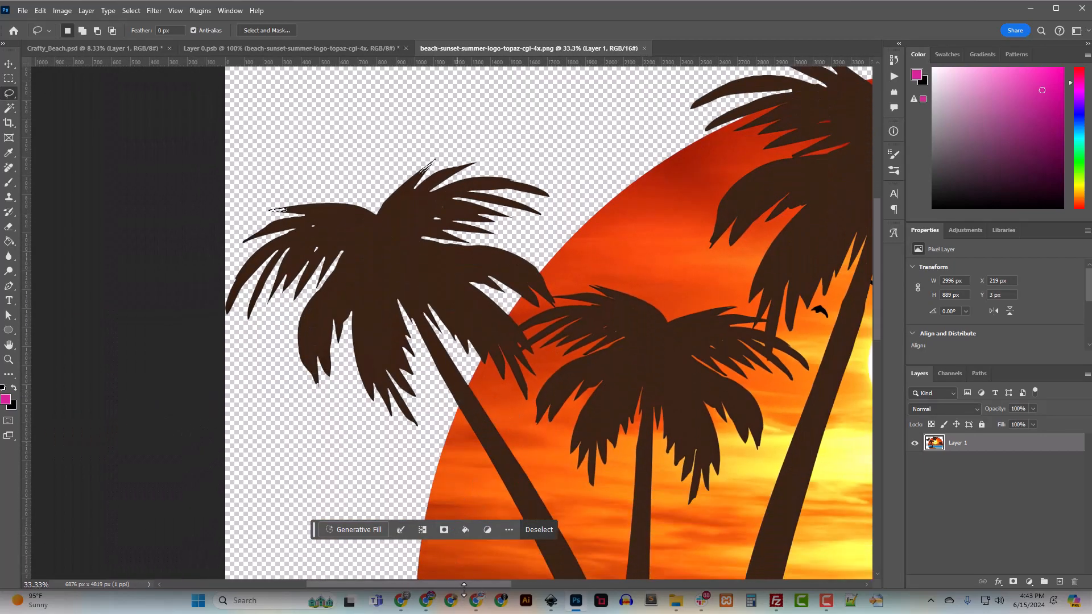
Fill the selected gaps on the leftmost palm with dark brown sampled from its leaves, using a 125 px Hard Round brush, and deselect
left_click(9, 185)
left_click(81, 31)
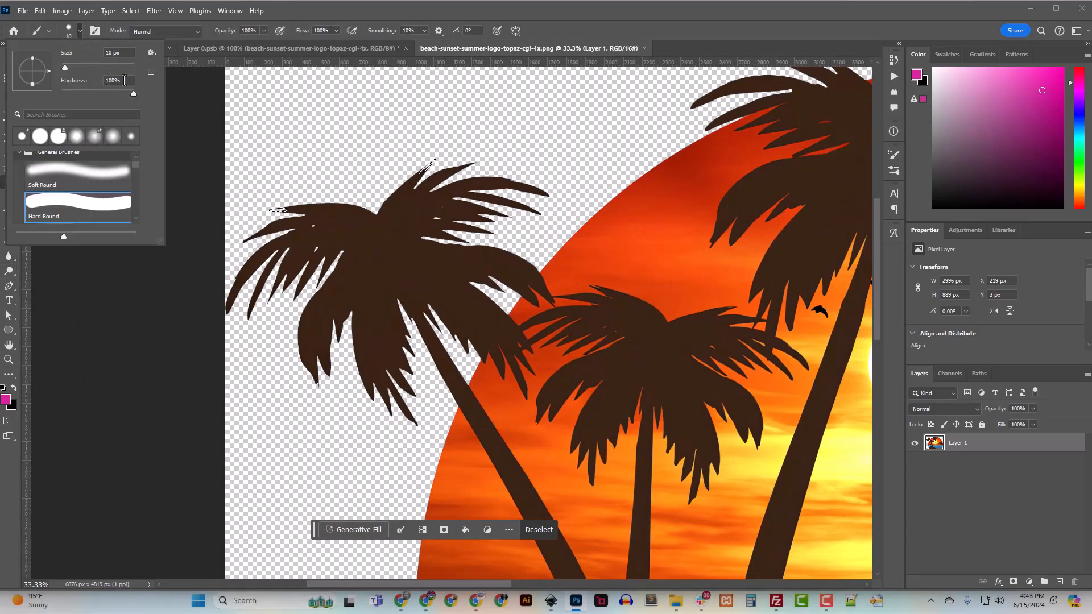
left_click(397, 261, "alt")
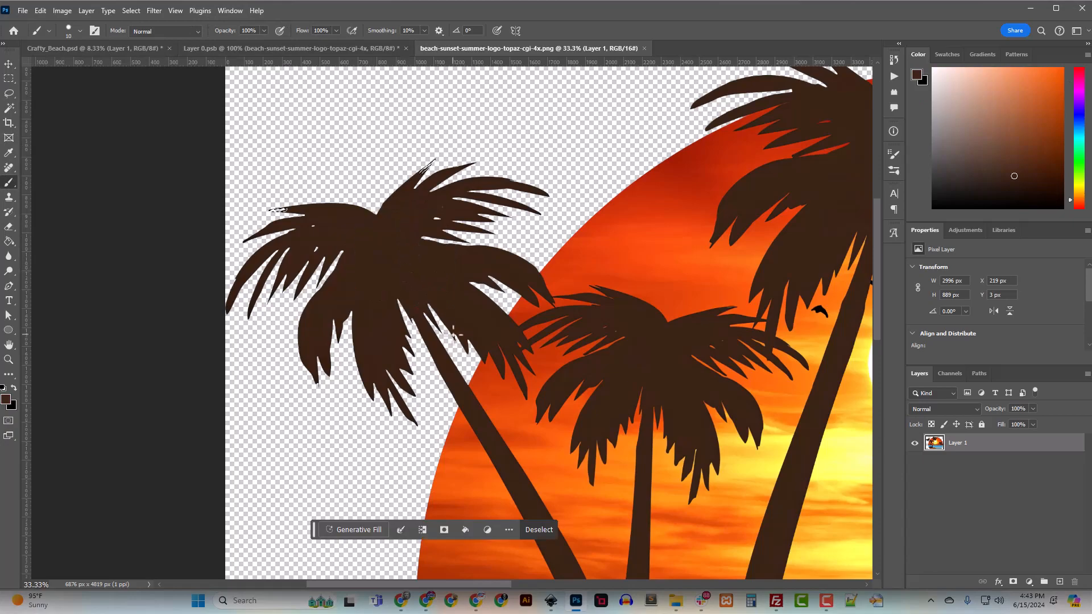
key("bracketright")
key("bracketright")
key("bracketright")
key("bracketright")
key("bracketright")
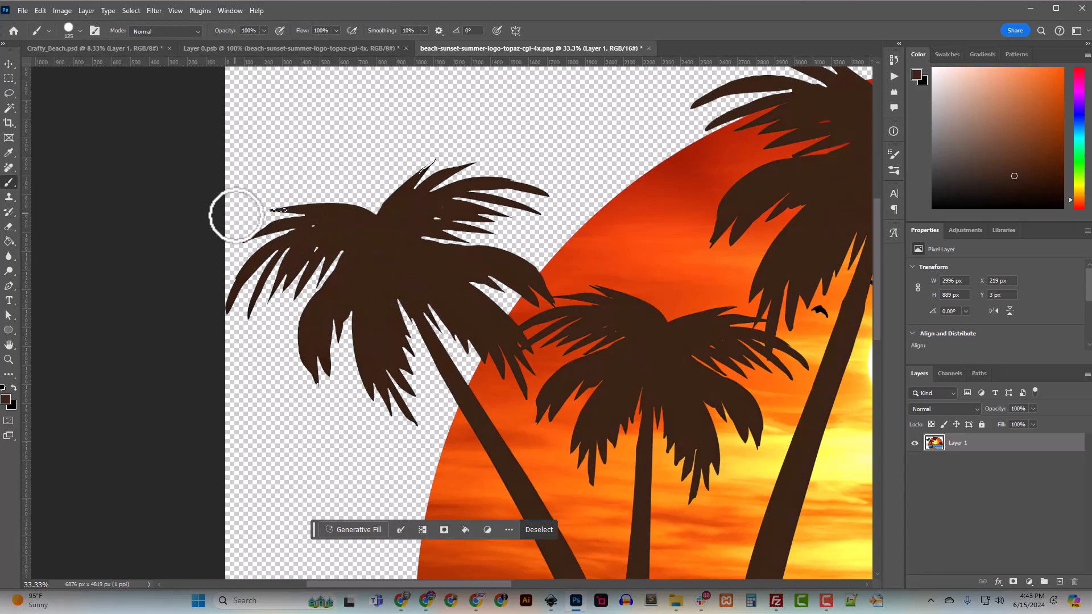
key("ctrl+d")
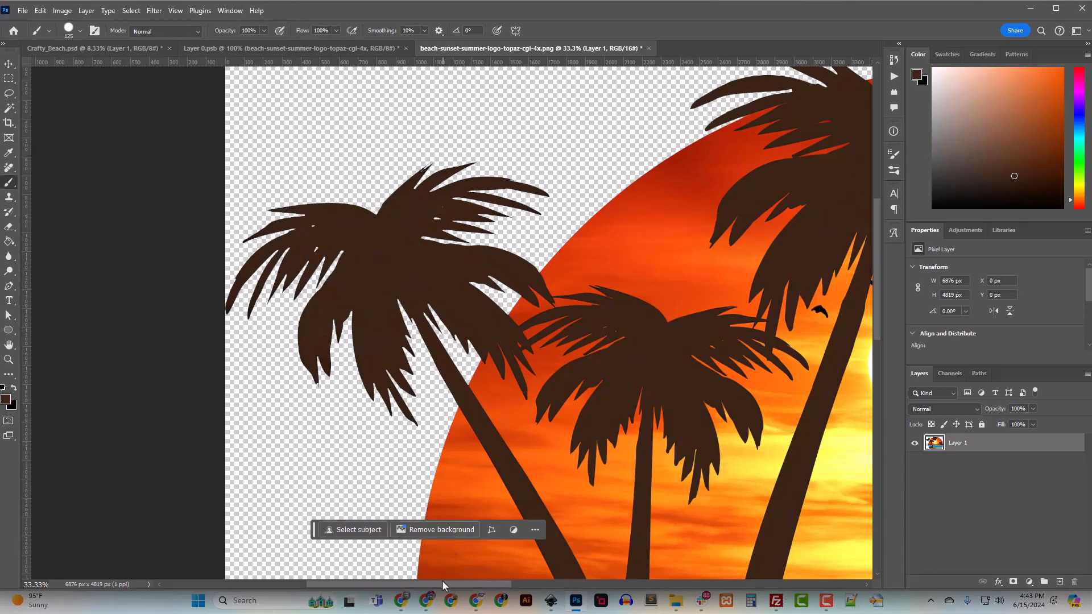
Restore the selection, paint the selected gaps in the tallest palm's upper frond dark brown, and deselect
key("ctrl+z")
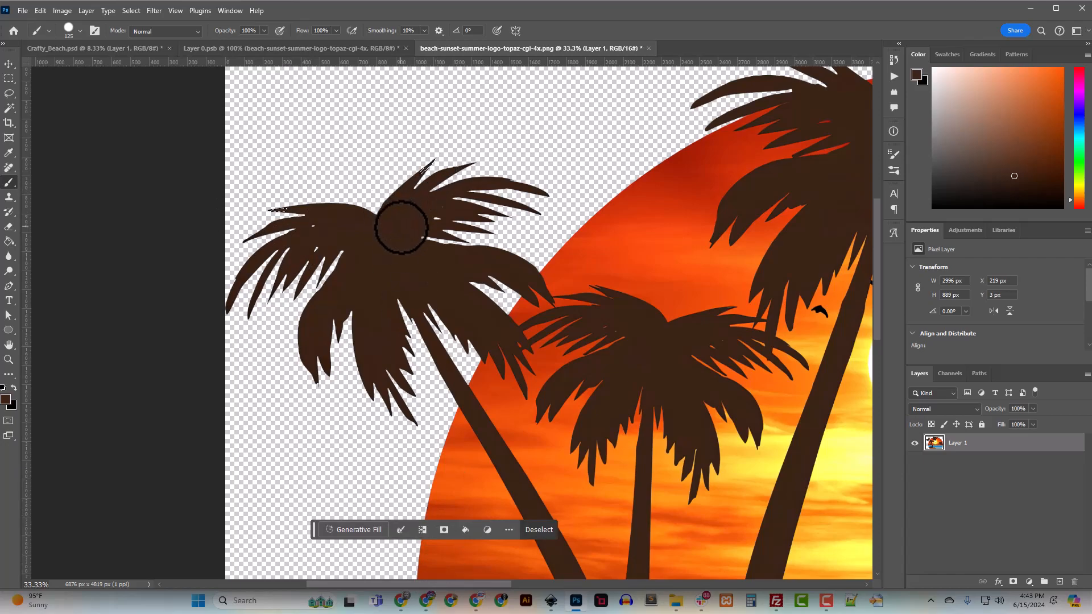
key("ctrl+d")
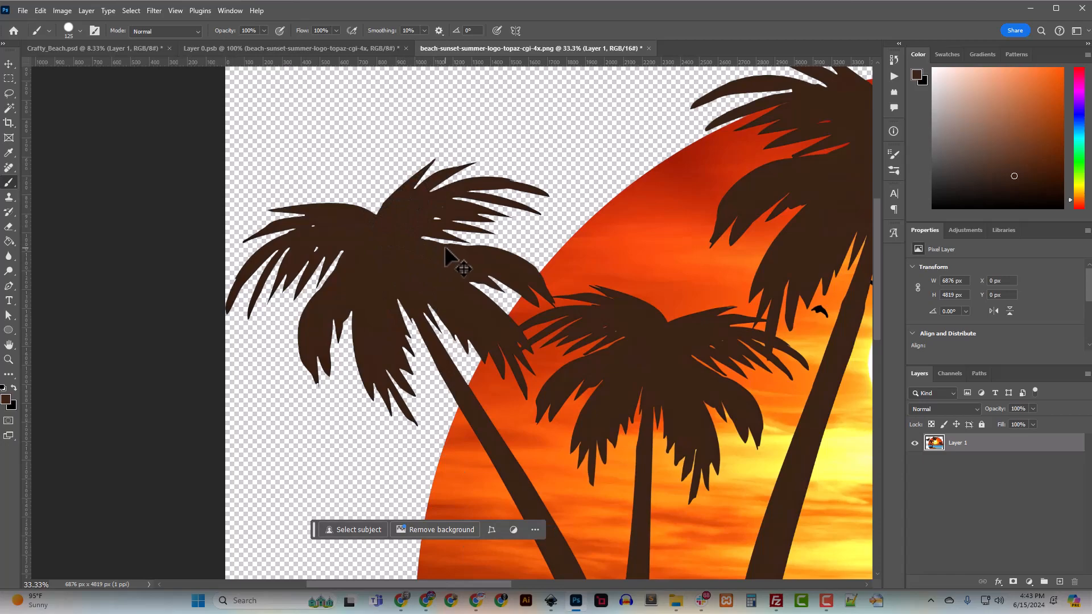
left_click_drag(503, 584, 646, 558)
scroll(433, 305, "up", 3)
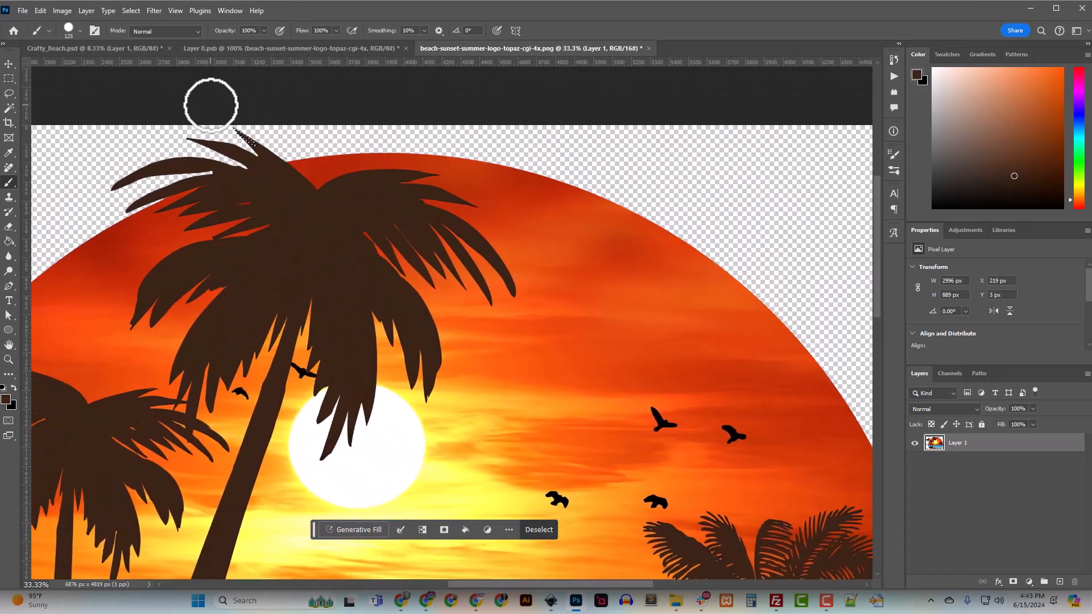
key("ctrl+d")
Reduce the brush to 7 px and touch up the right palm's frond tips that extend beyond the circle with dark brown
scroll(380, 306, "down", 2)
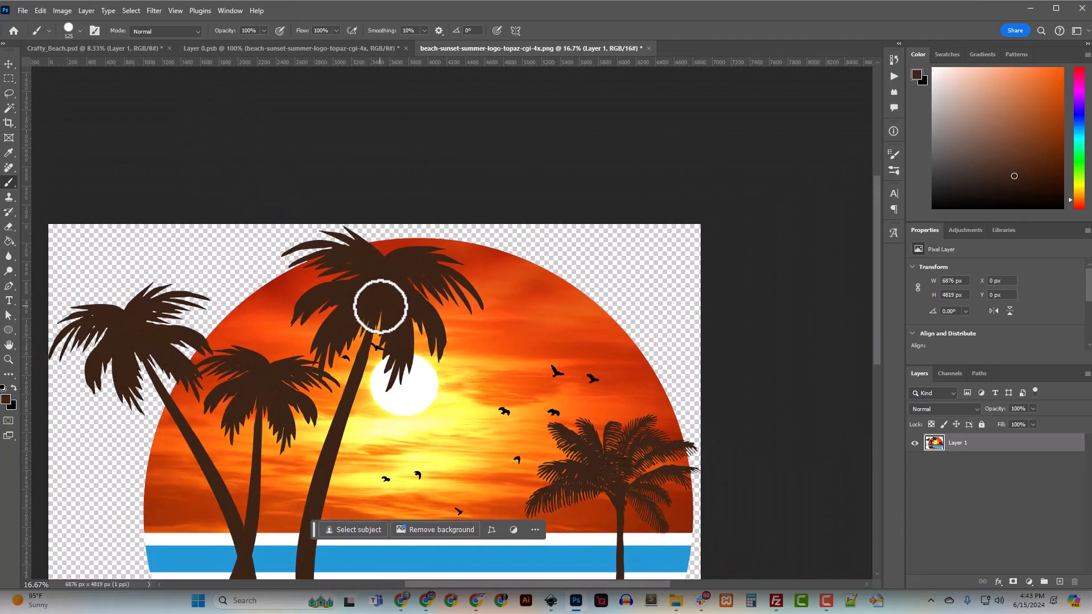
scroll(721, 419, "down", 3)
scroll(706, 419, "up", 1)
key("ctrl+plus")
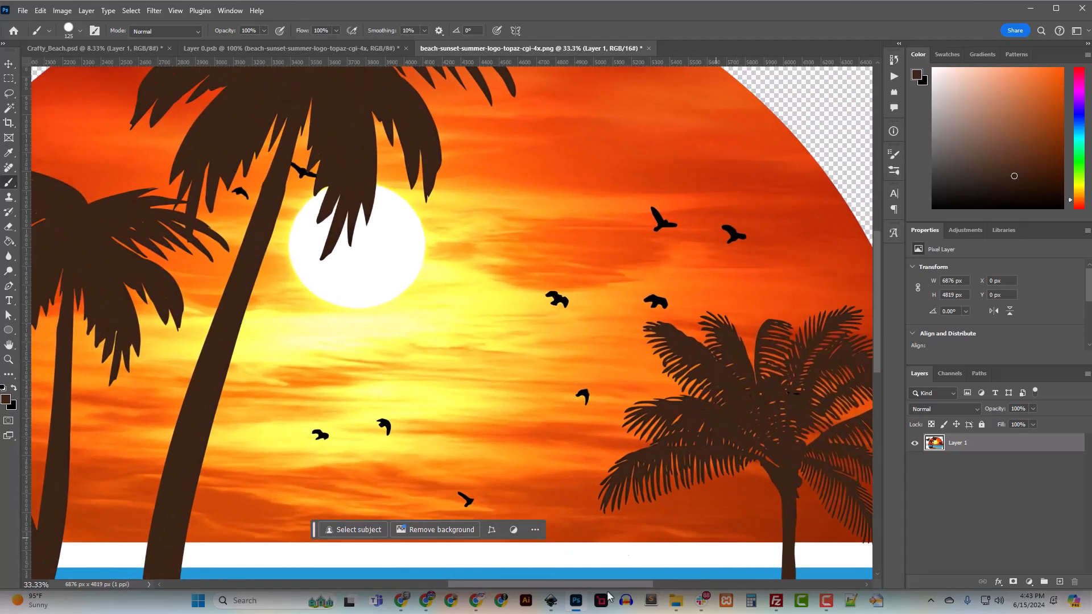
left_click_drag(595, 584, 682, 584)
scroll(674, 502, "down", 3)
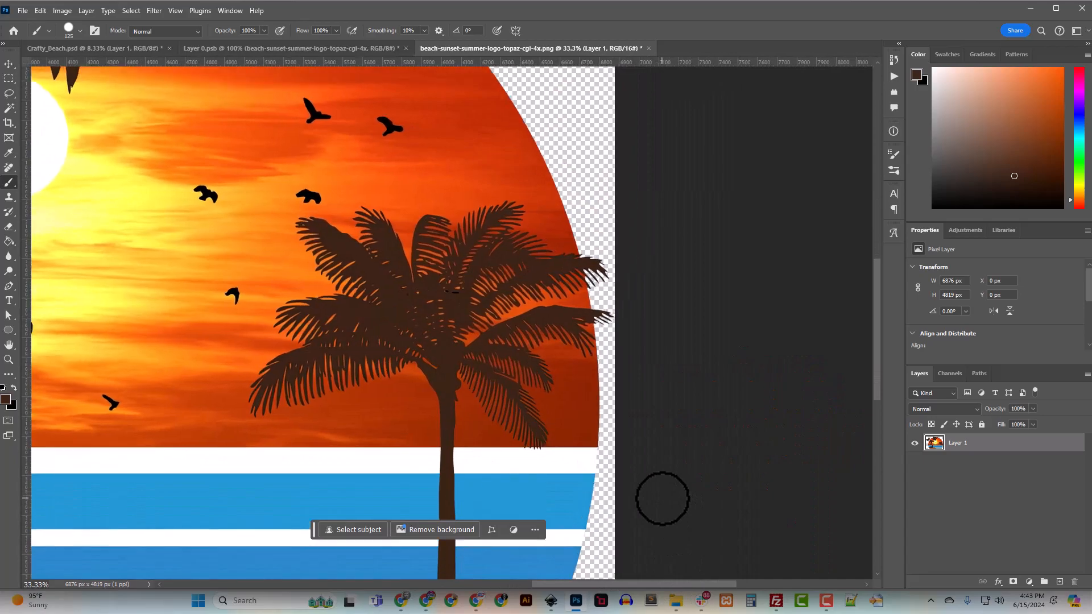
key("ctrl+plus")
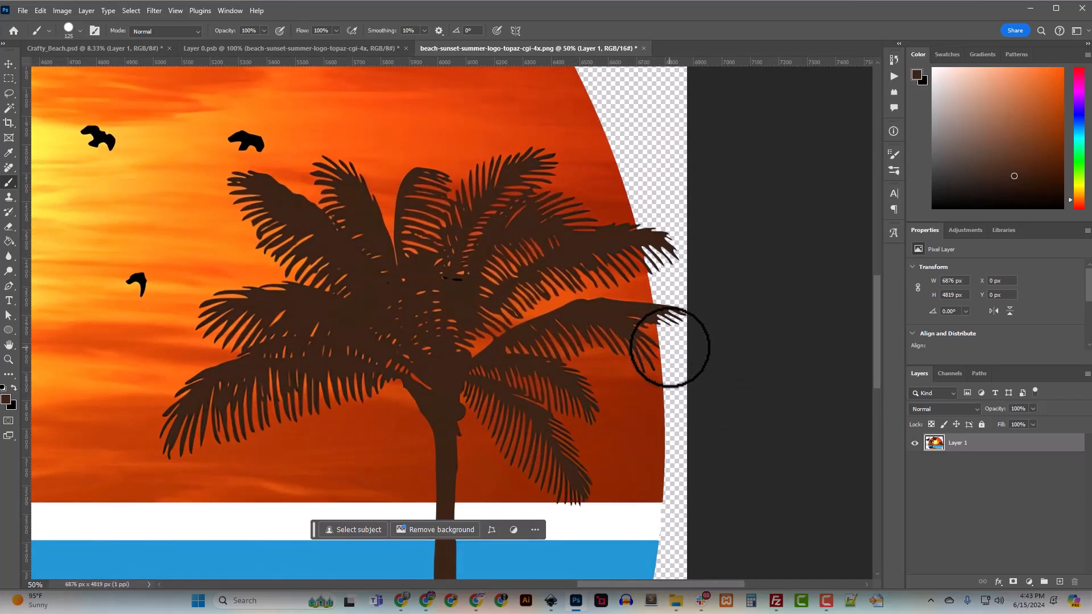
key("bracketleft")
key("bracketleft")
key("bracketleft")
key("bracketleft")
key("bracketleft")
key("bracketleft")
key("bracketleft")
key("bracketleft")
key("bracketleft")
key("bracketleft")
key("bracketleft")
key("bracketleft")
key("bracketleft")
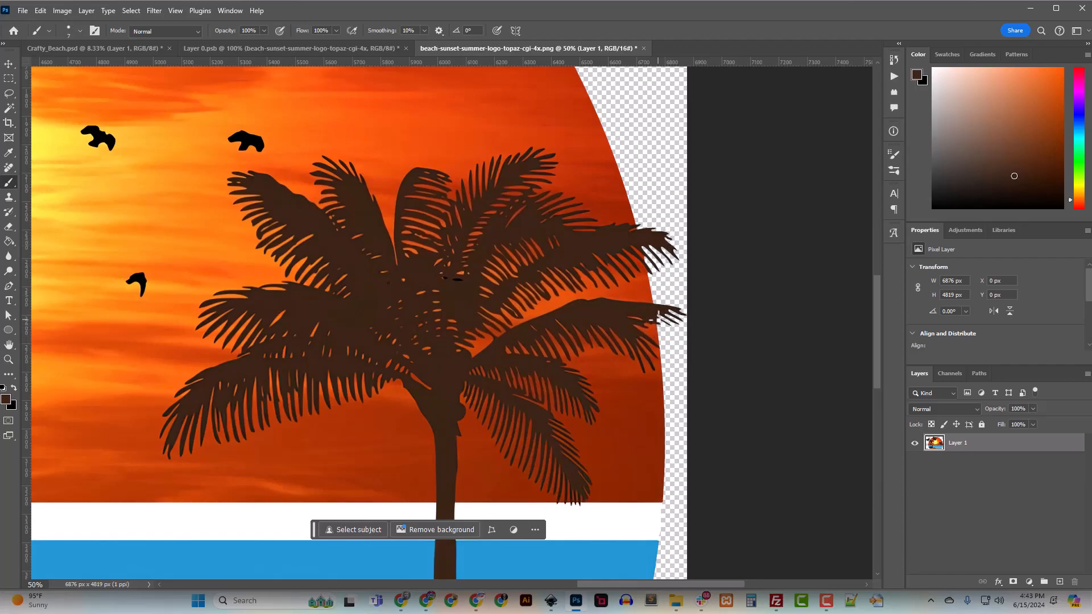
left_click_drag(663, 318, 669, 331)
Save the retouched logo file beach-sunset-summer-logo-topaz-cgi-4x.png and close it
key("ctrl+minus")
key("ctrl+minus")
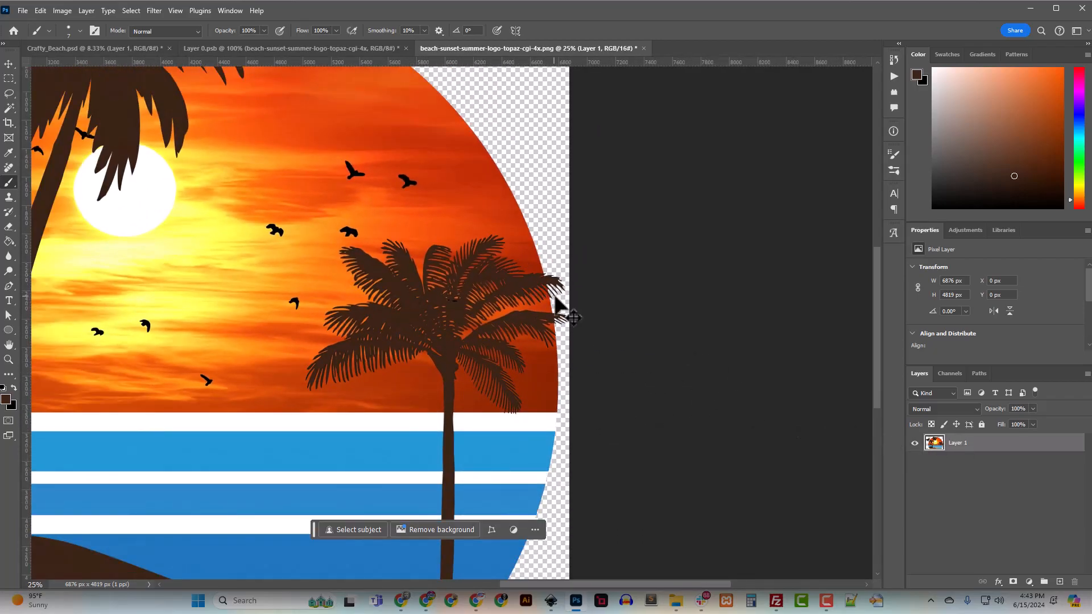
key("ctrl+s")
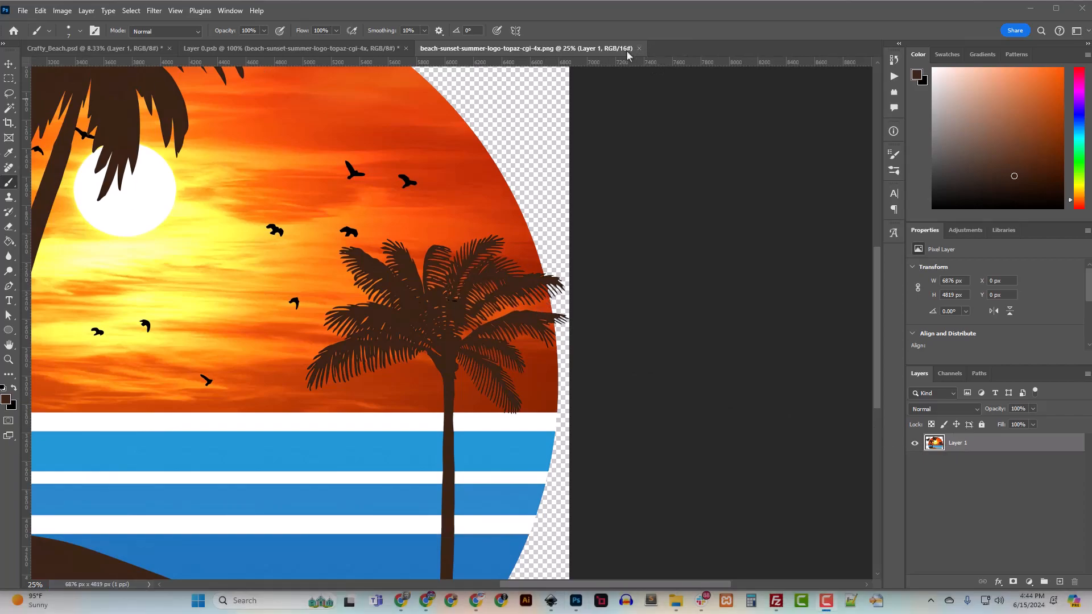
left_click(639, 48)
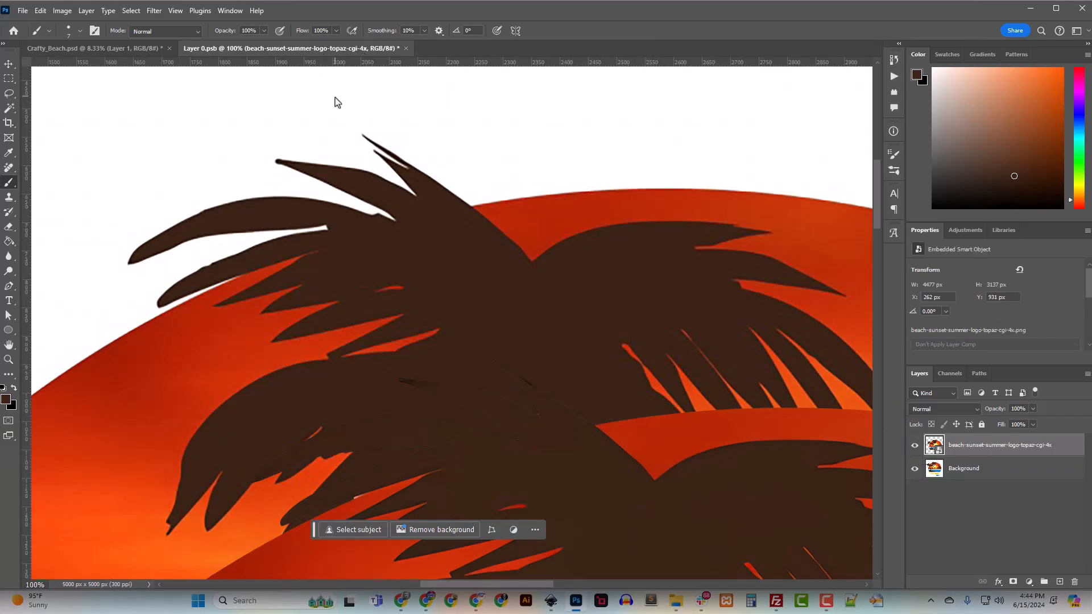
Delete the Background layer in Layer 0.psb so that only the sunset logo smart object is kept
left_click(9, 63)
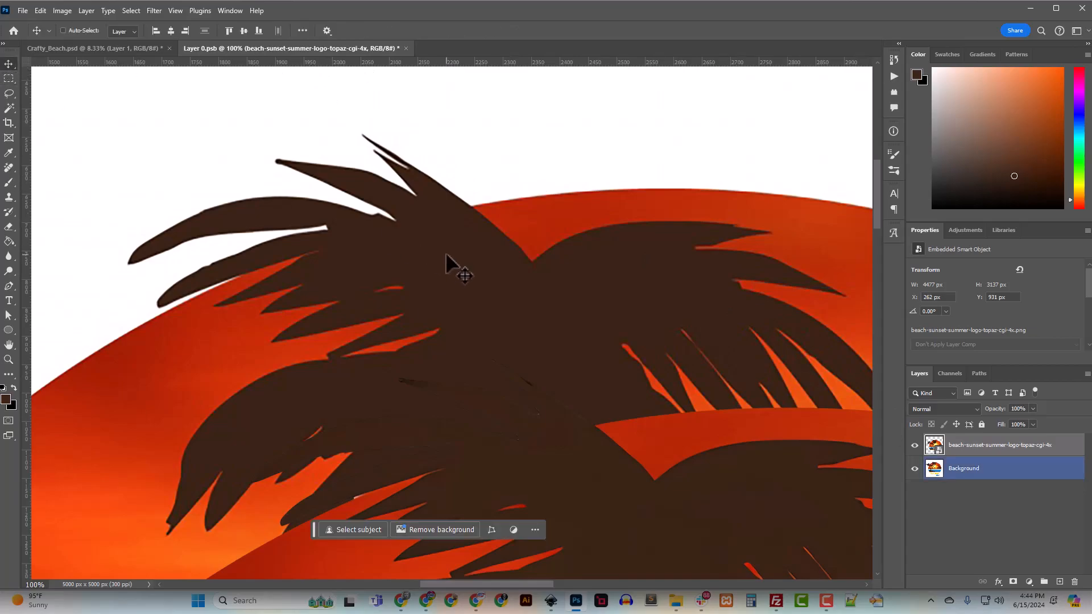
key("ctrl+minus")
key("ctrl+minus")
key("ctrl+minus")
key("ctrl+minus")
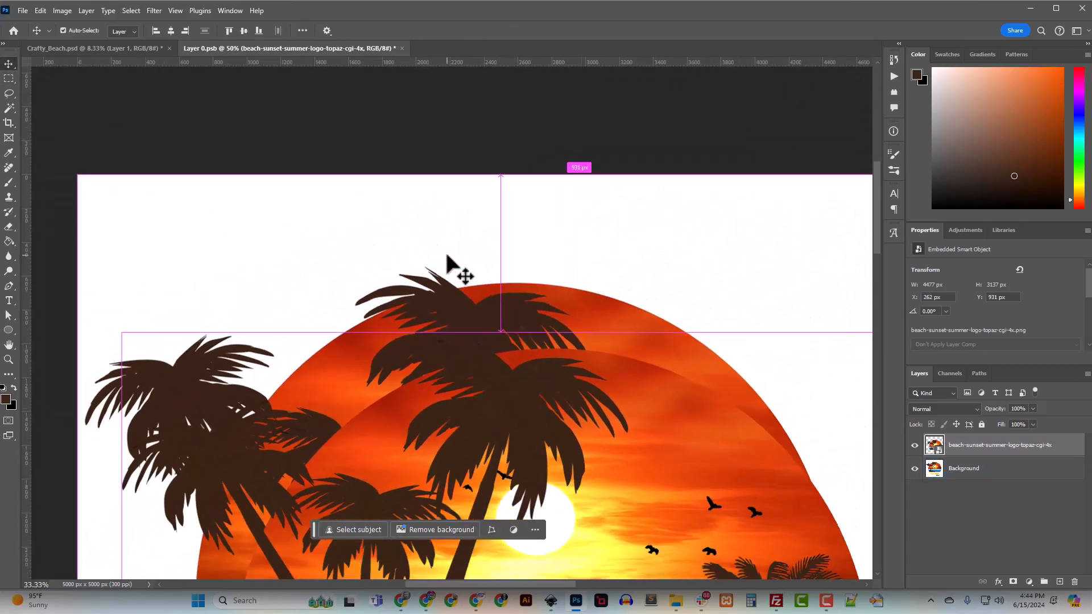
scroll(594, 267, "down", 5)
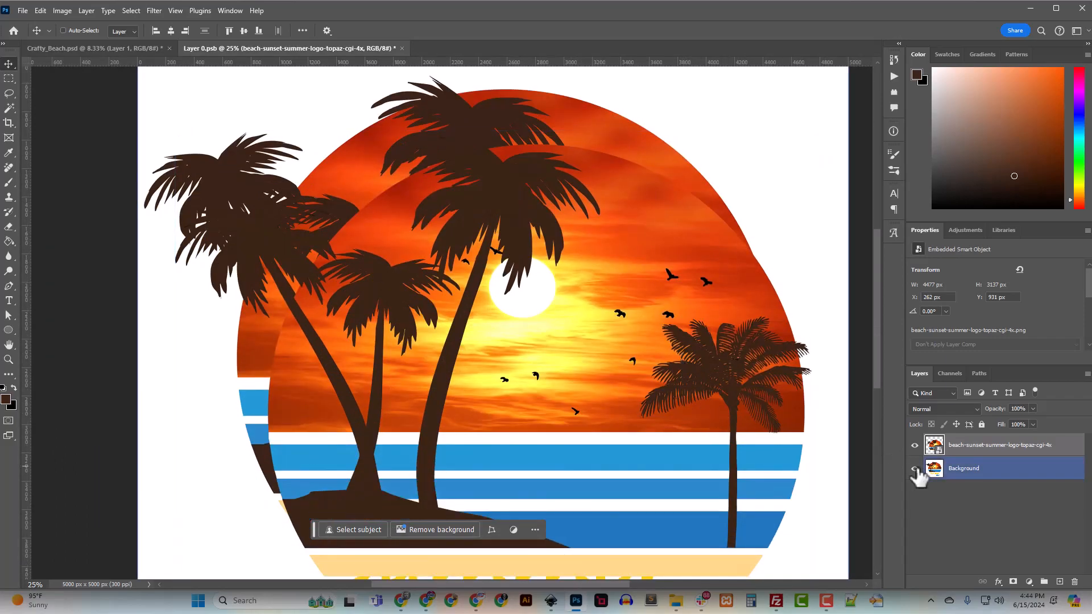
left_click(961, 475)
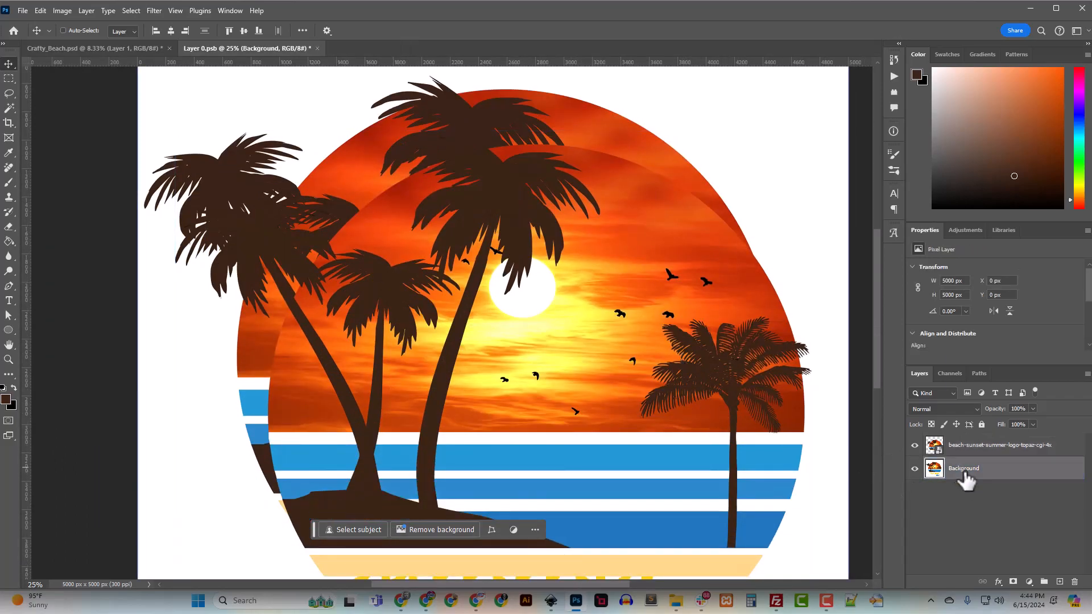
key("Delete")
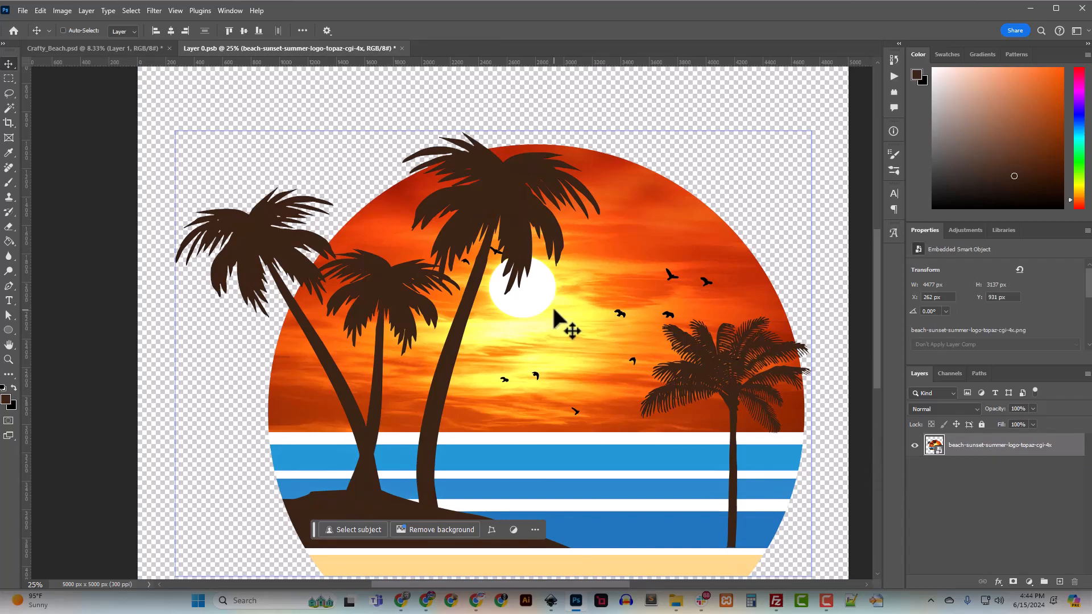
Move the sunset logo up and left on the canvas, and trim away the transparent pixels on all four sides
left_click_drag(579, 342, 569, 309)
key("ctrl+minus")
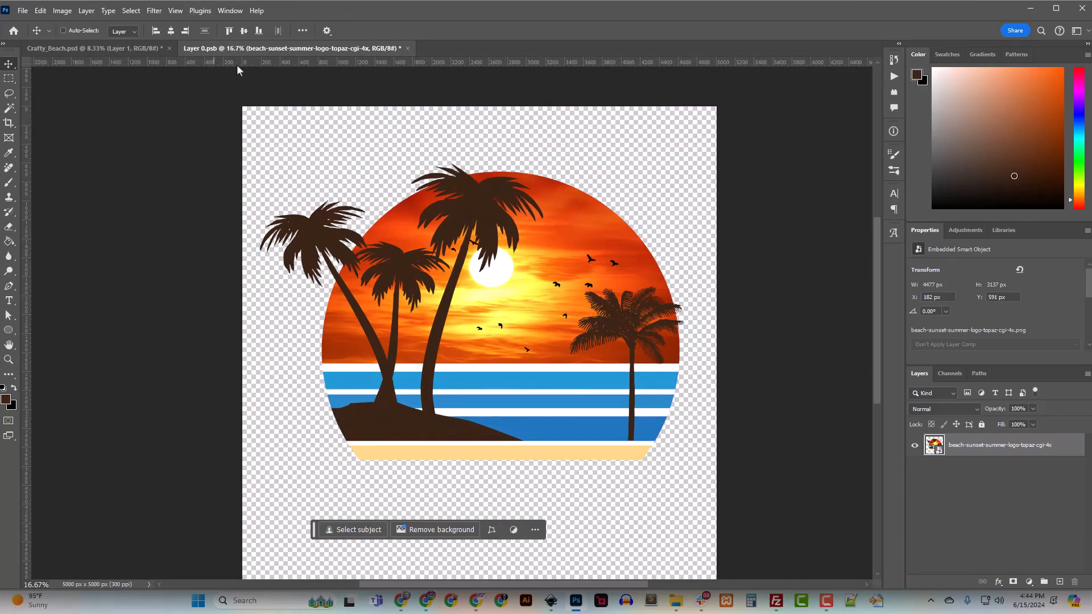
left_click(62, 10)
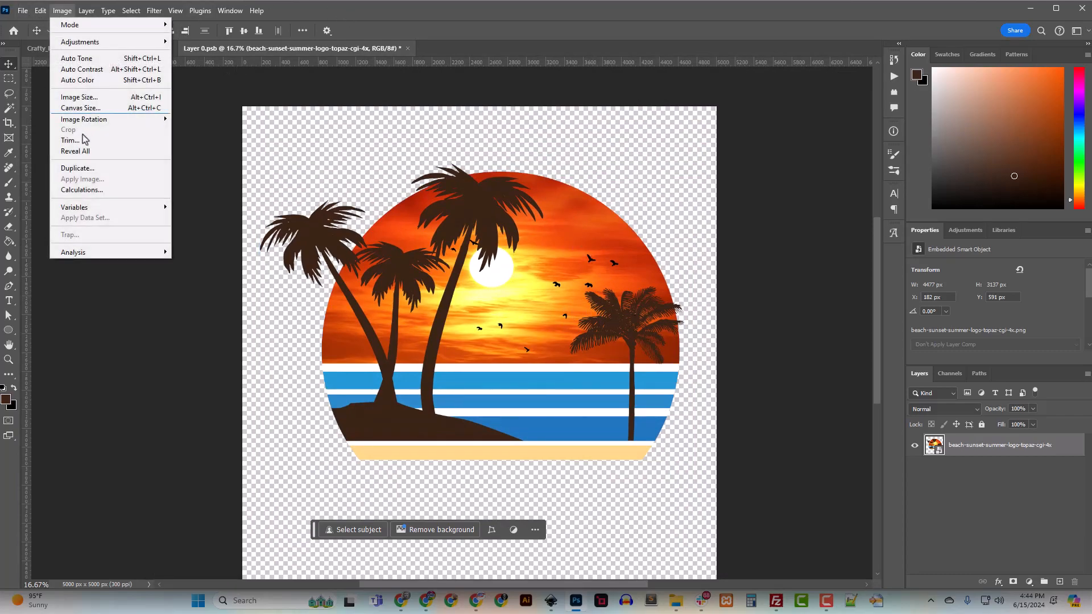
left_click(70, 140)
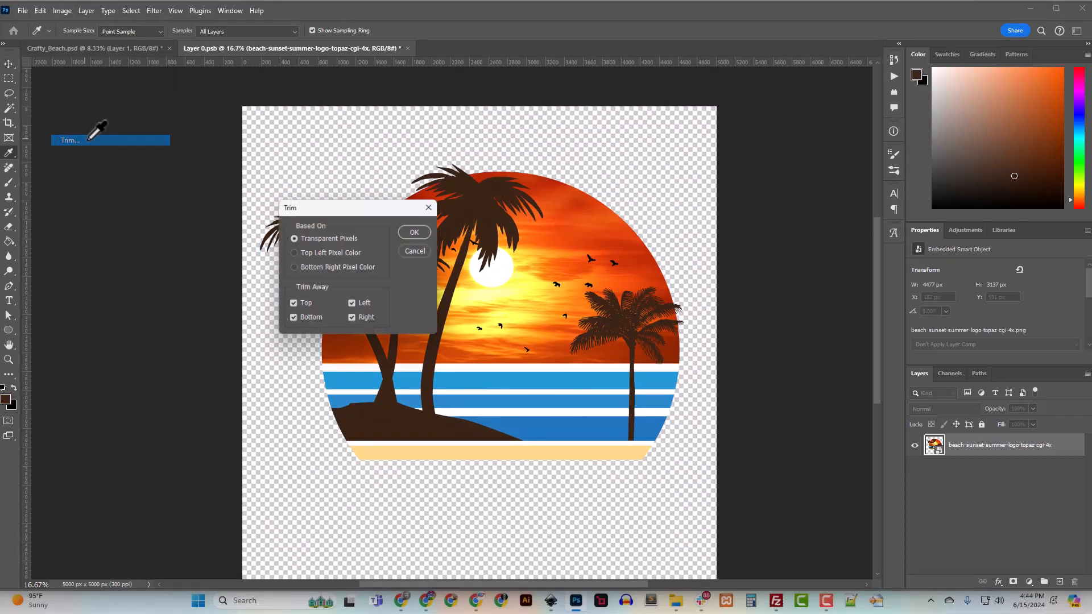
left_click(433, 234)
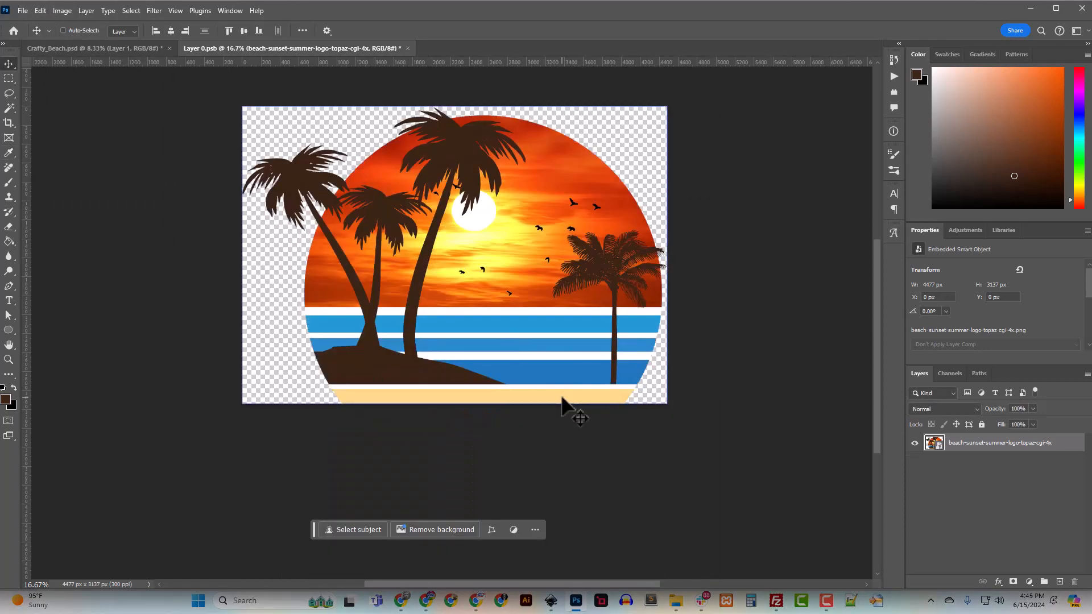
Save the trimmed Layer 0.psb and check the updated sunset logo in Crafty_Beach.psb
key("ctrl+s")
left_click(124, 51)
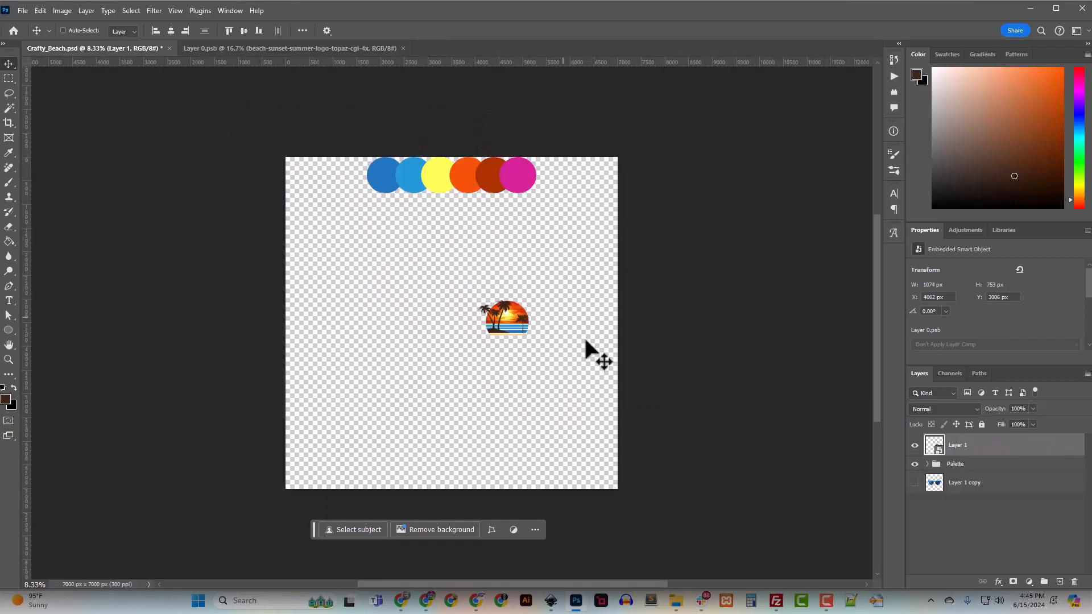
Reopen the sunset smart object's contents and check the pixel dimensions of Layer 0.psb without changing them
double_click(935, 445)
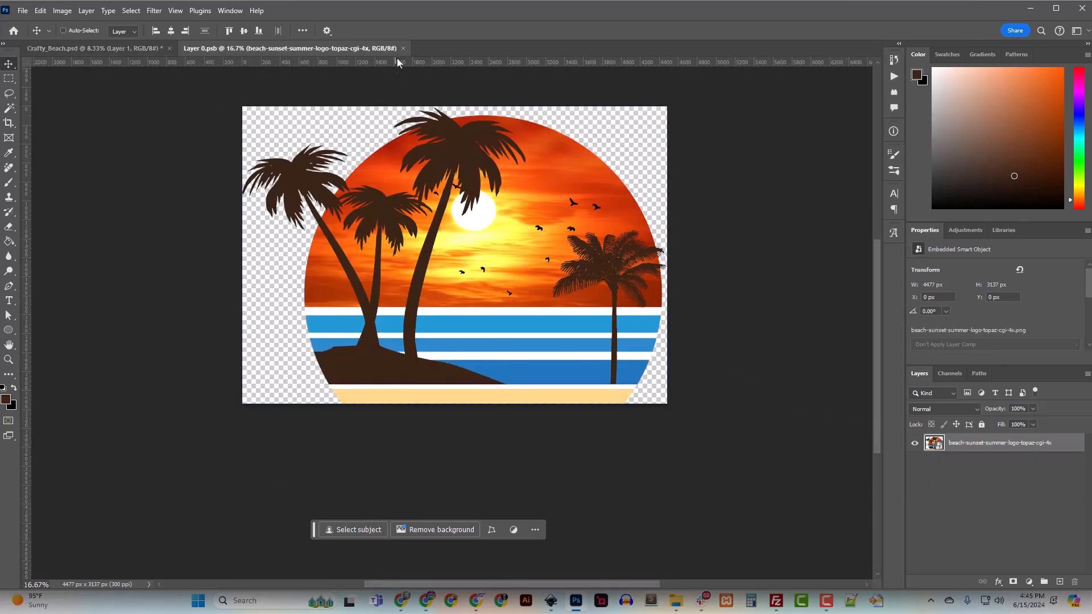
left_click(62, 11)
left_click(86, 101)
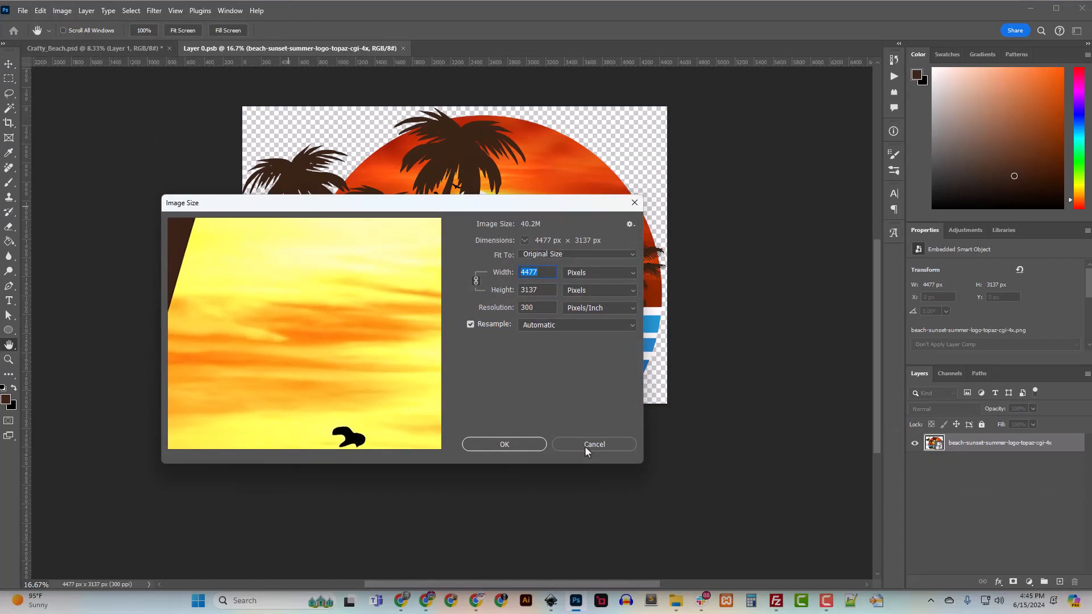
left_click(586, 447)
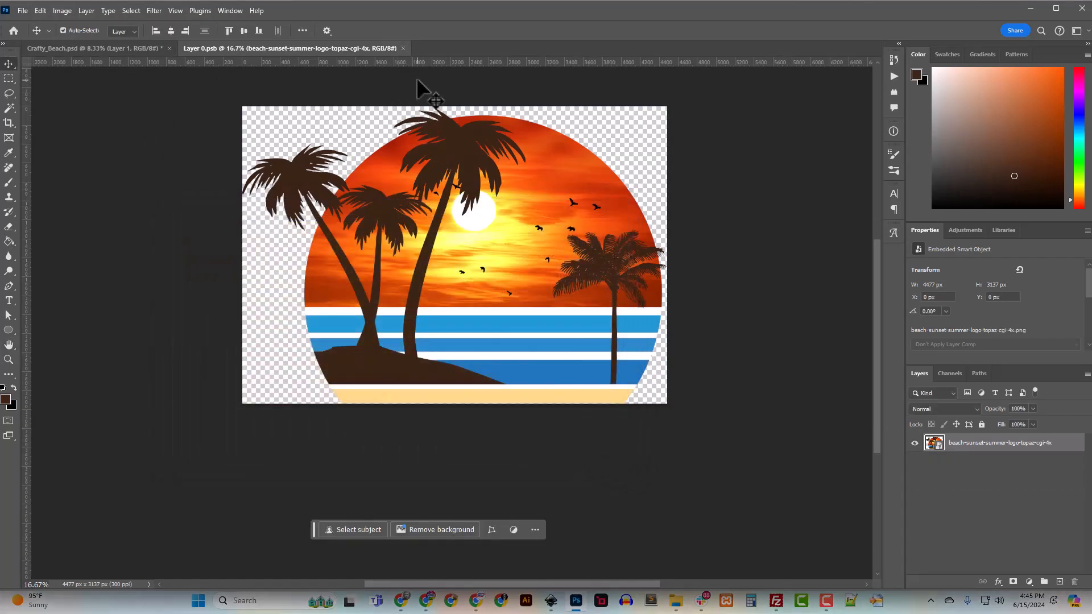
Add a black Solid Color fill layer beneath the sunset logo and check the palm edges against it
key("ctrl+1")
scroll(453, 210, "up", 6)
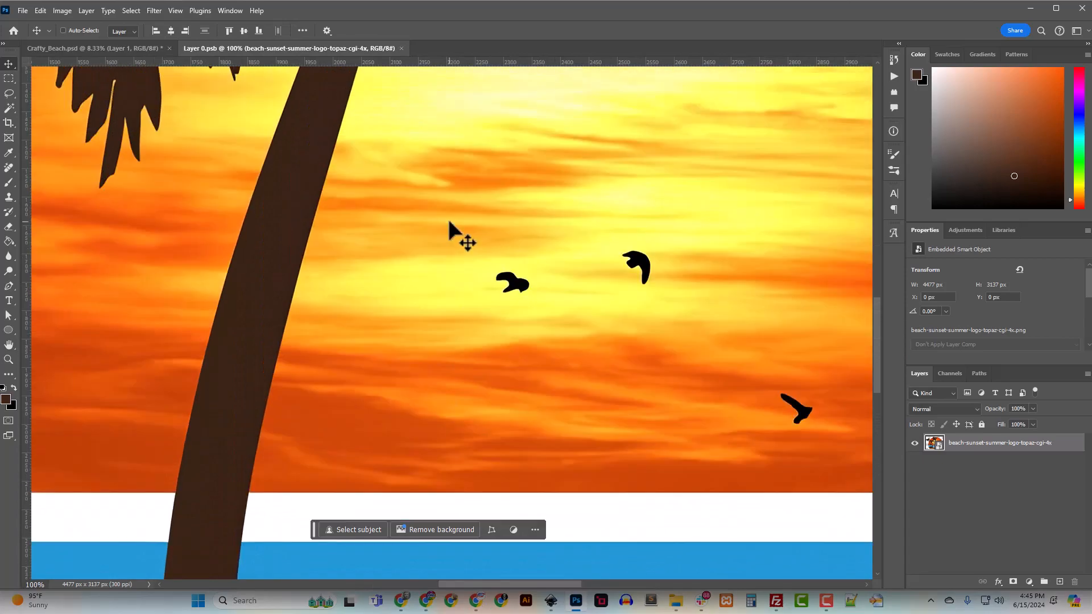
scroll(450, 222, "up", 10)
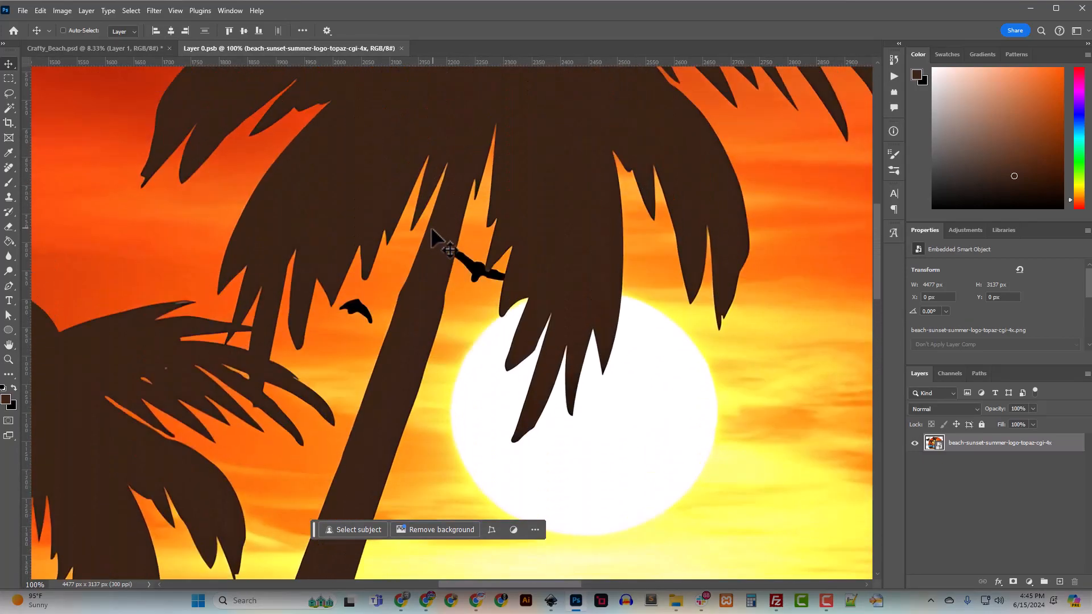
scroll(433, 227, "up", 10)
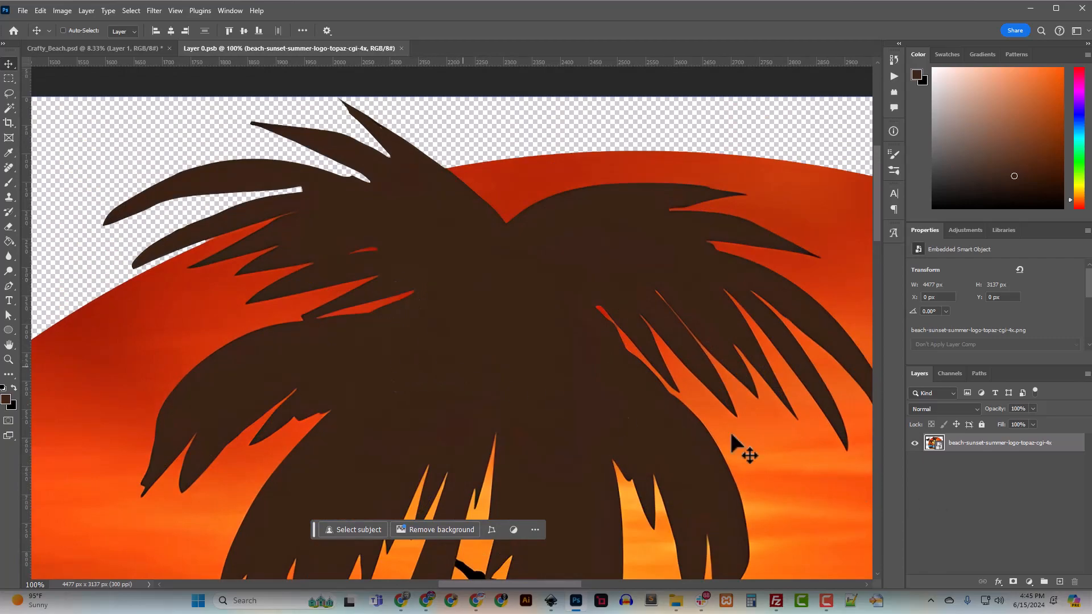
left_click(1029, 580)
left_click(1024, 380)
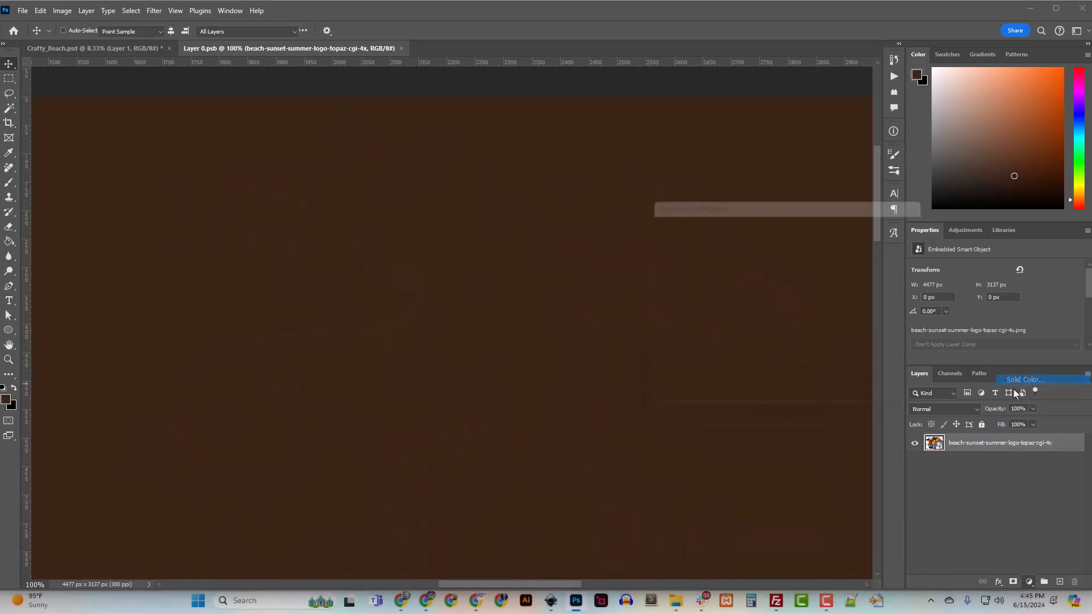
left_click_drag(684, 361, 583, 415)
left_click(900, 222)
left_click_drag(996, 466, 996, 437)
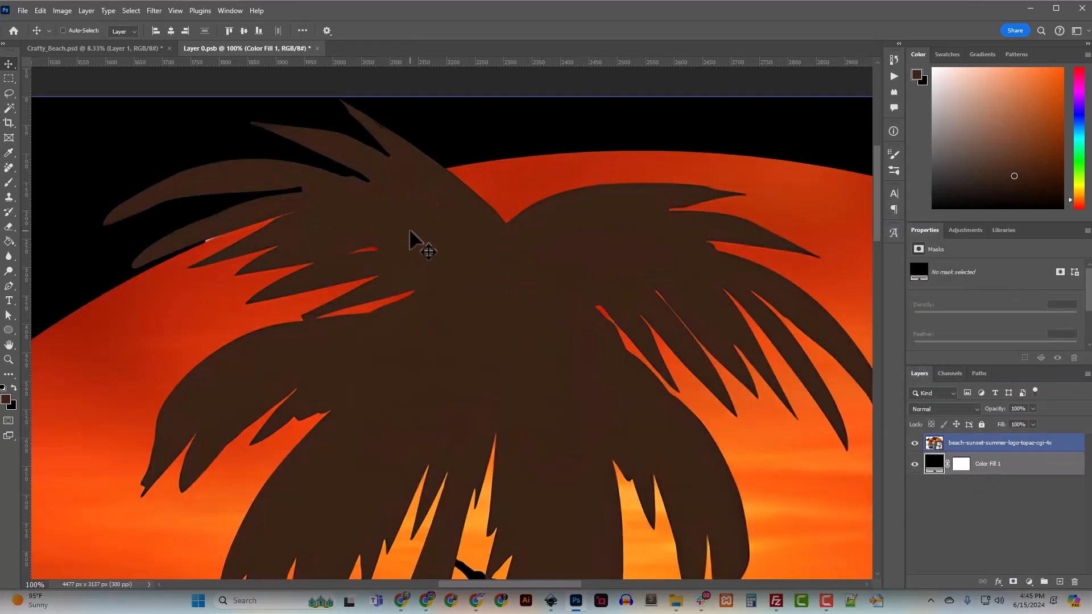
key("ctrl+minus")
key("ctrl+minus")
key("ctrl+minus")
key("ctrl+minus")
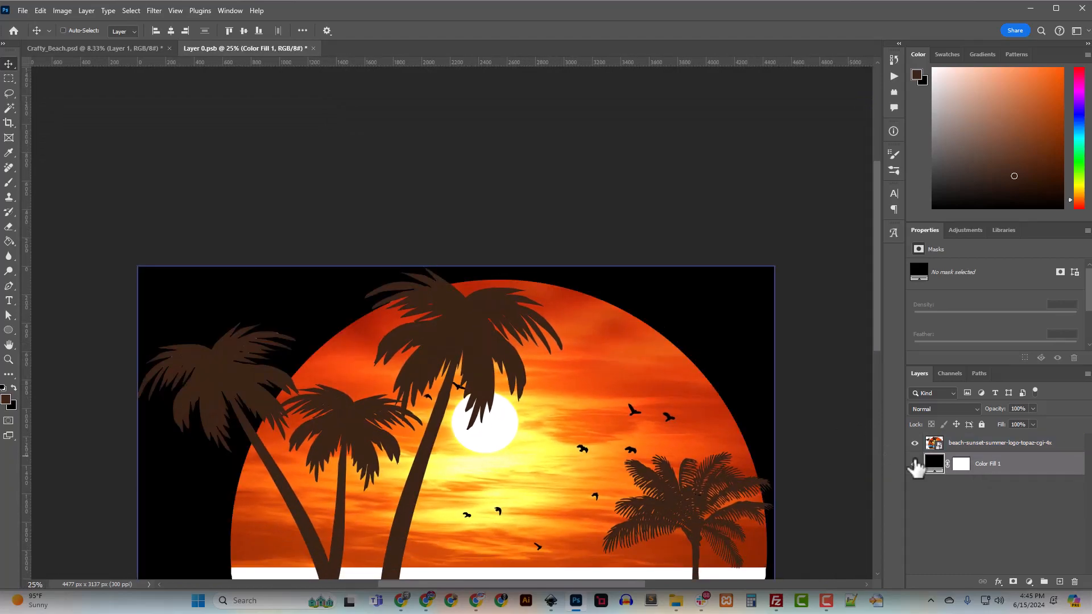
Hide the black fill layer beneath the sunset logo and delete it
left_click(914, 464)
scroll(622, 446, "down", 3)
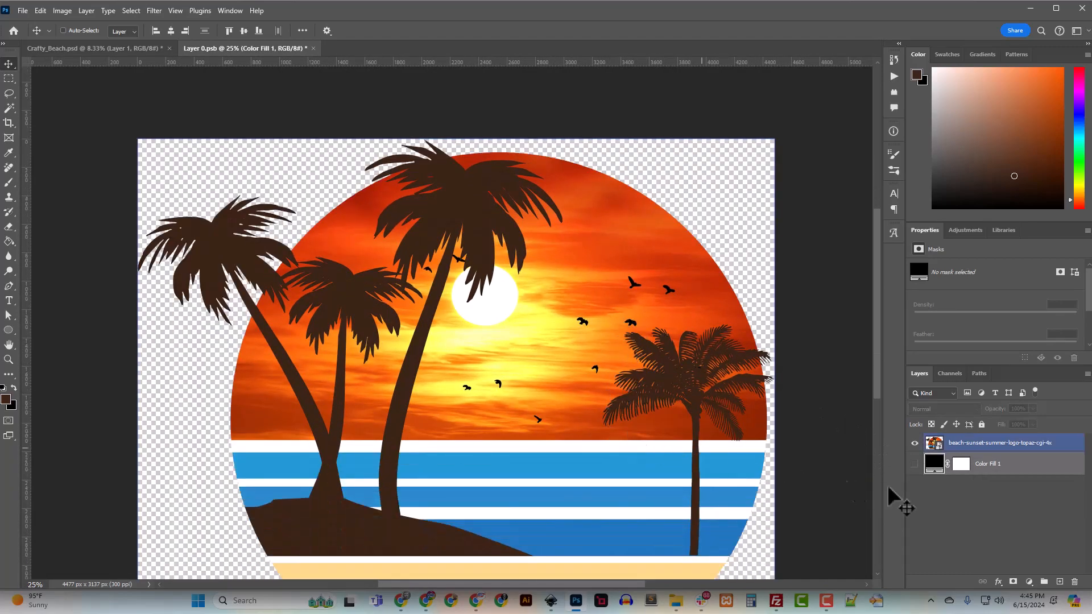
left_click(988, 466)
key("Delete")
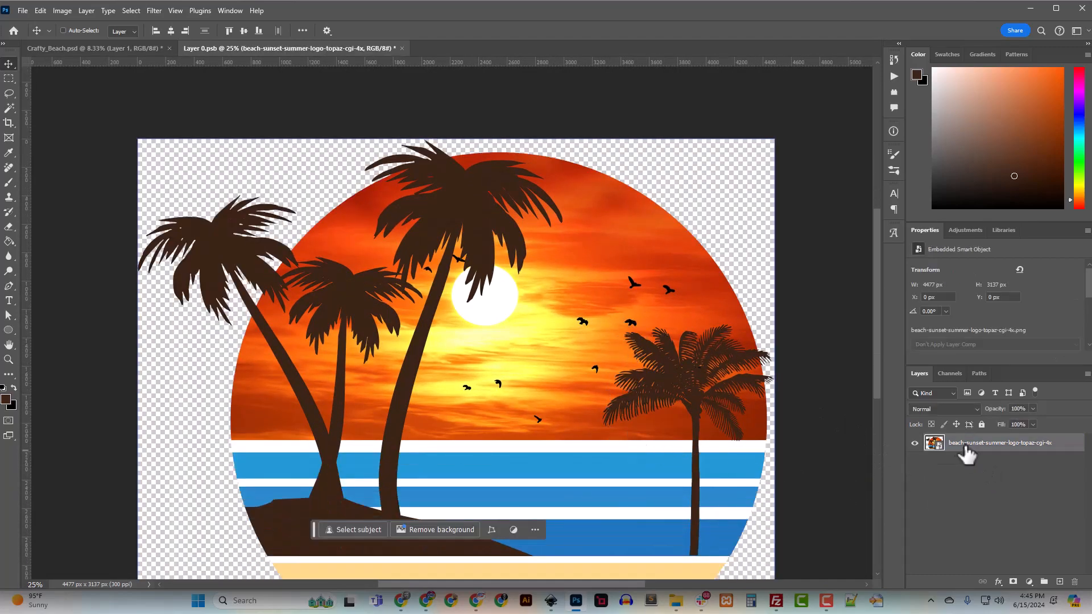
Save Layer 0.psb and close it to return to Crafty_Beach.psb
key("ctrl+s")
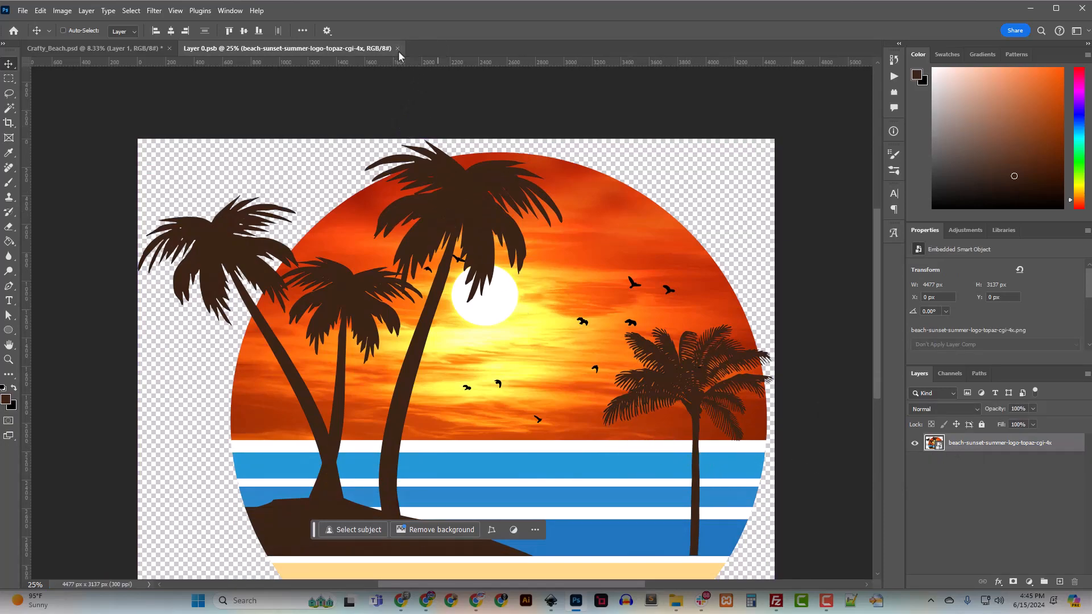
left_click(397, 48)
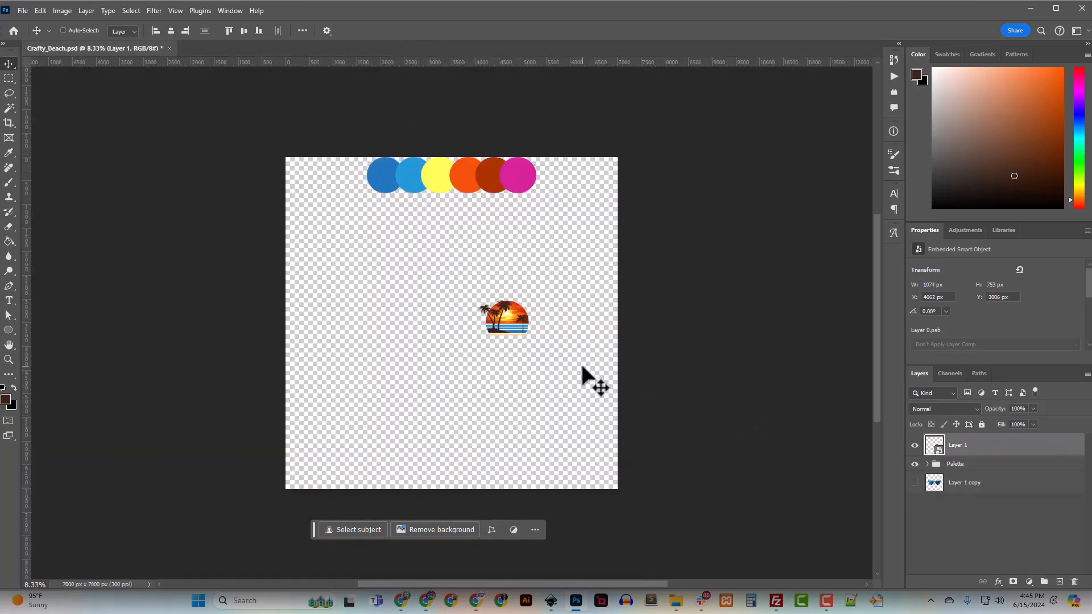
Rename the sunset logo's smart object layer as Sunset
key("ctrl+plus")
key("ctrl+plus")
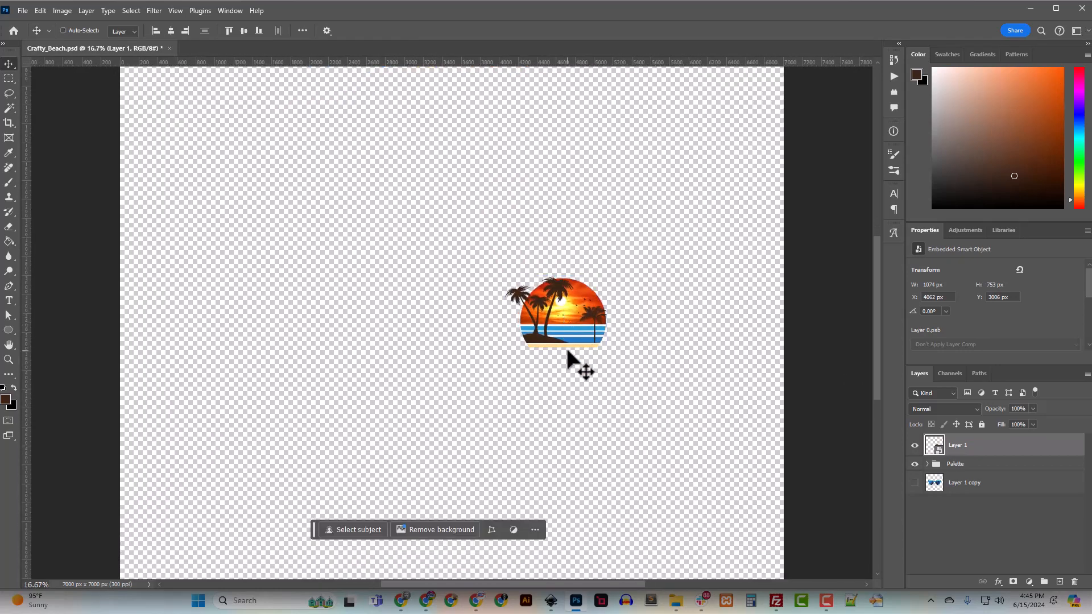
double_click(958, 446)
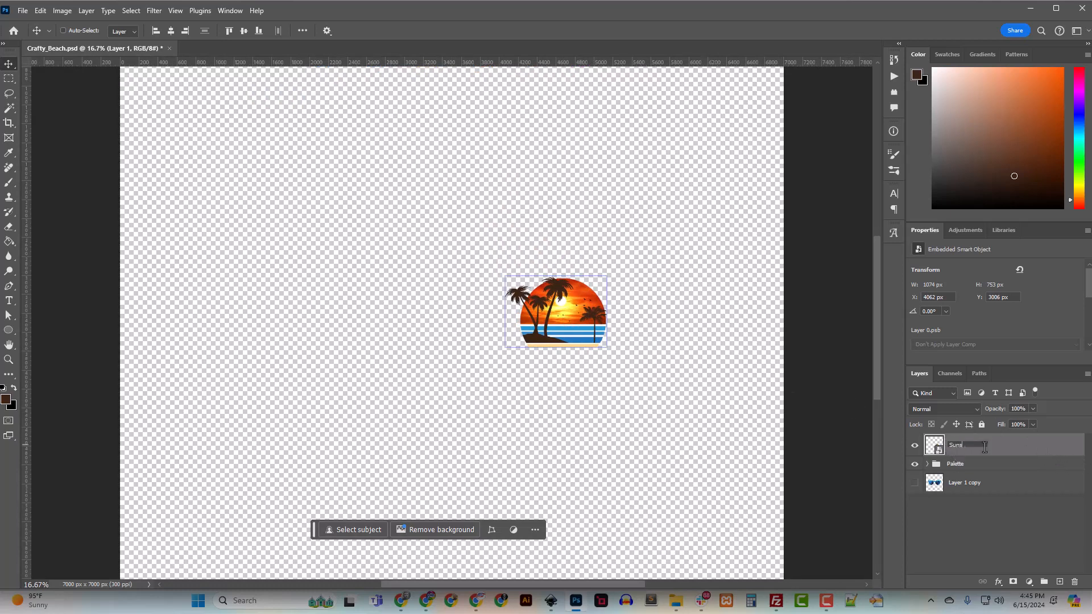
key("Return")
Scale the Sunset layer up proportionally to about 4014 × 2814 px, extending it down and to the left
key("ctrl+minus")
key("ctrl+minus")
key("ctrl+minus")
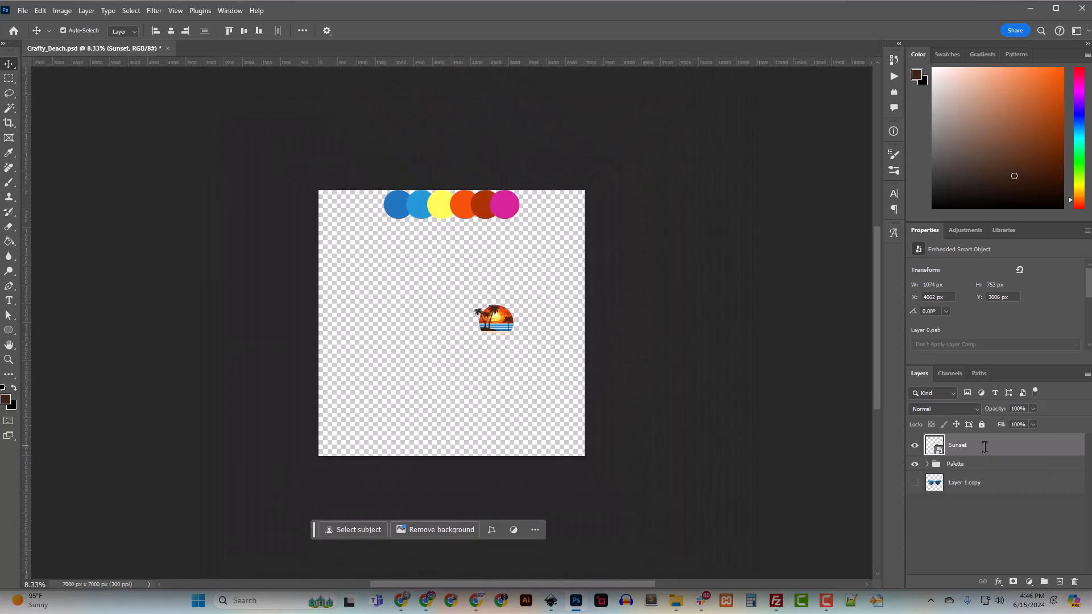
key("ctrl+t")
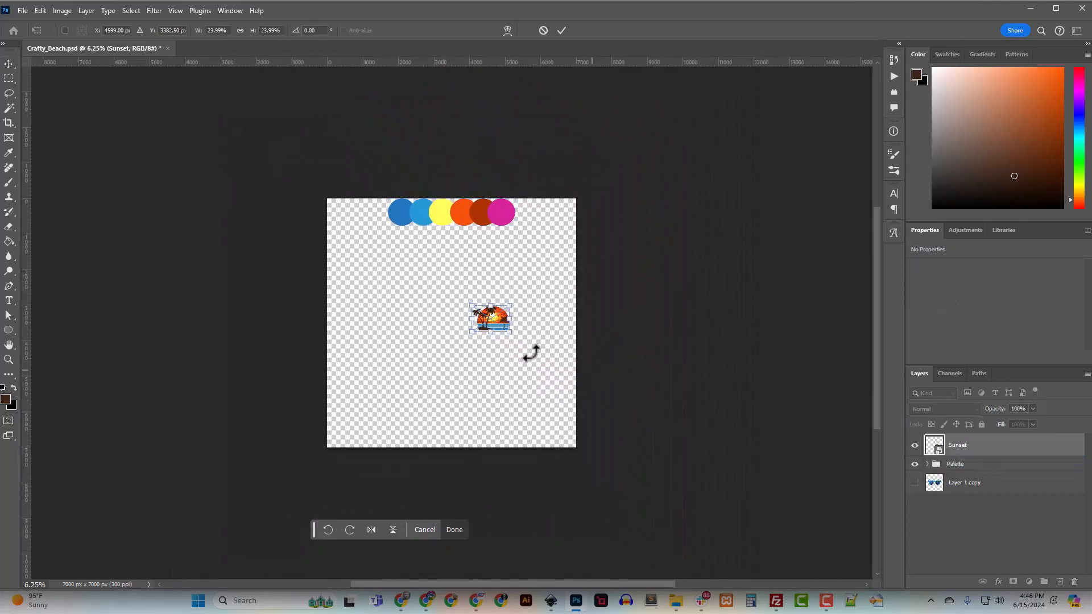
left_click_drag(467, 332, 377, 417)
key("Return")
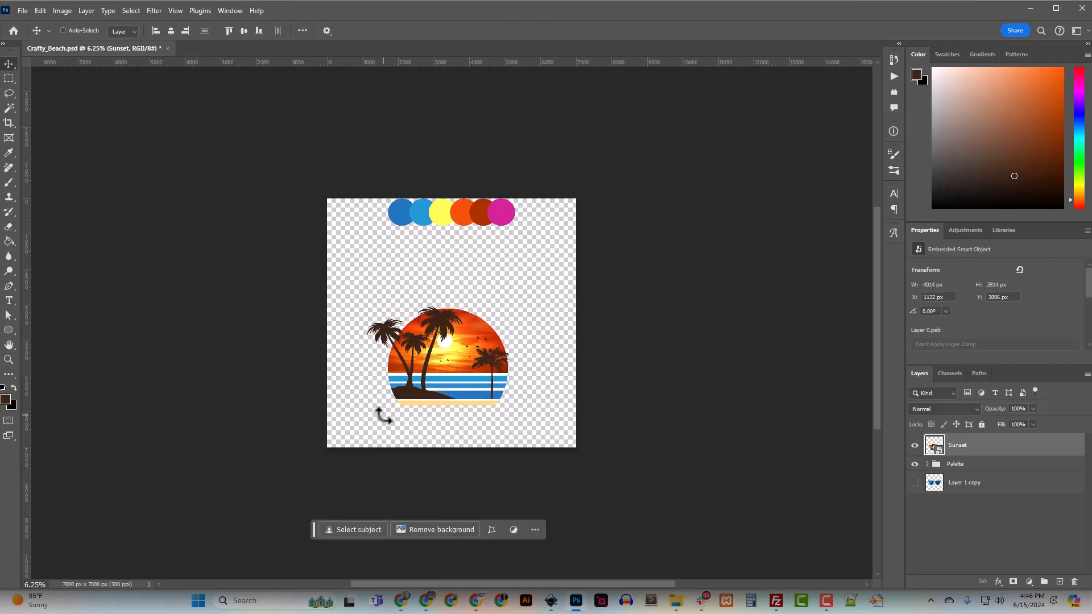
Move the Sunset artwork up and right on the canvas to about X 2313 px, Y 2093 px
key("ctrl+1")
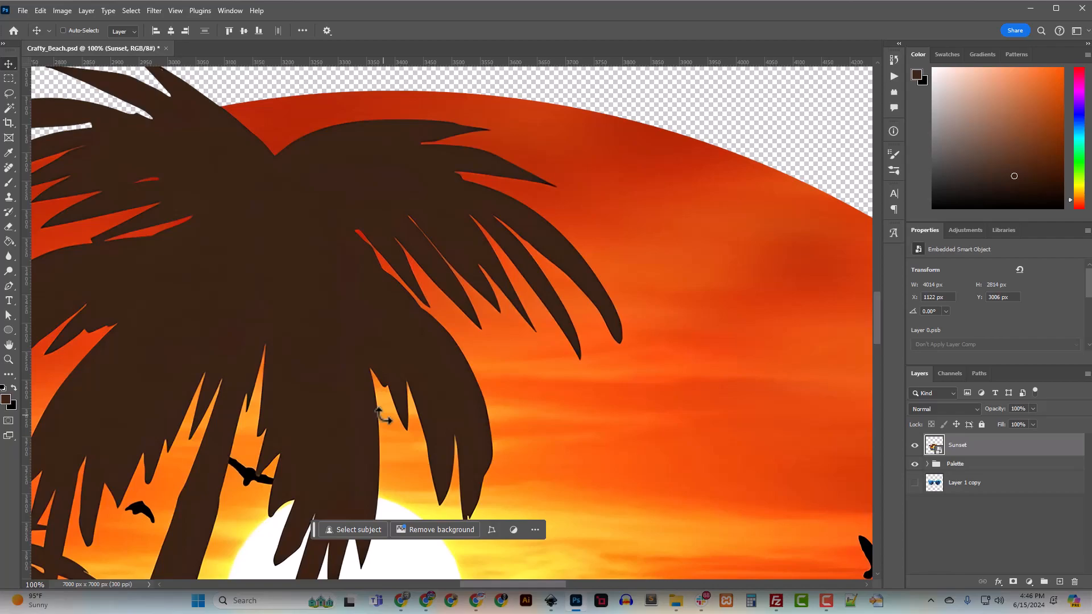
key("ctrl+minus")
key("ctrl+minus")
key("ctrl+minus")
key("ctrl+minus")
key("ctrl+minus")
key("ctrl+minus")
key("ctrl+minus")
key("ctrl+minus")
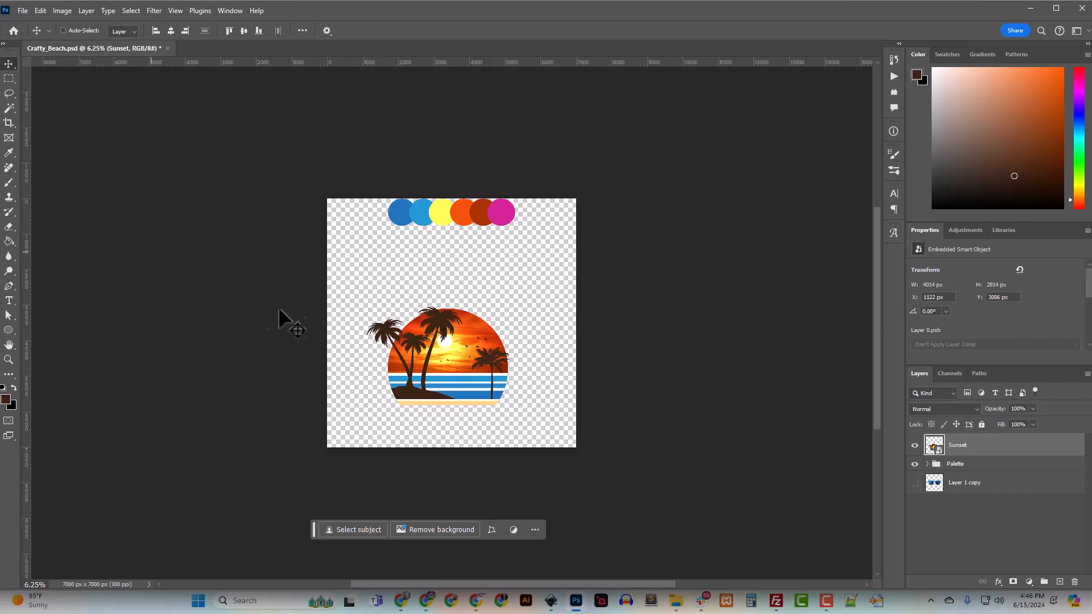
left_click_drag(455, 369, 498, 340)
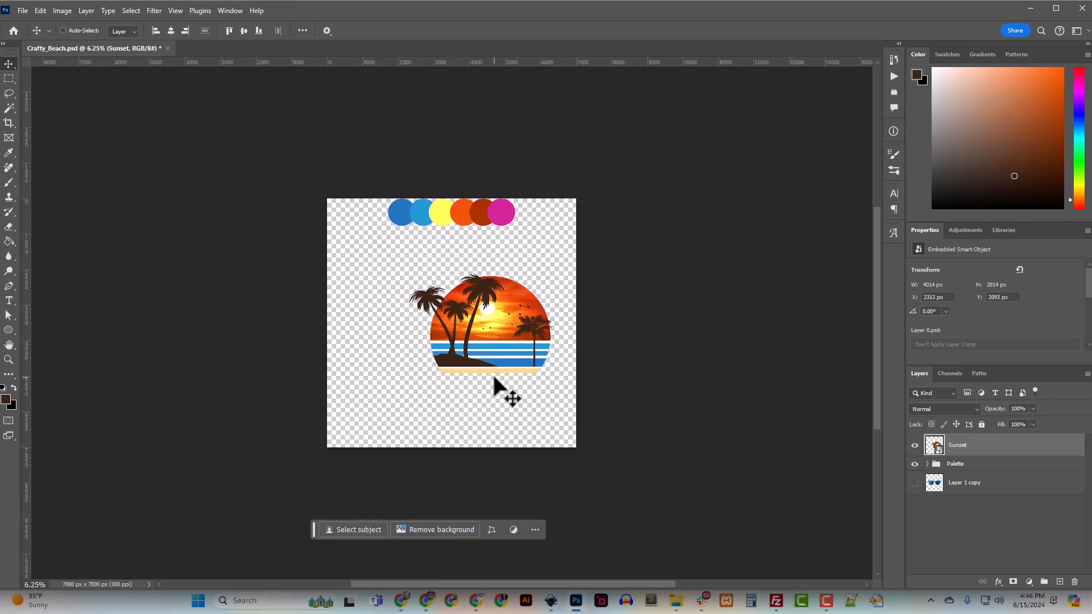
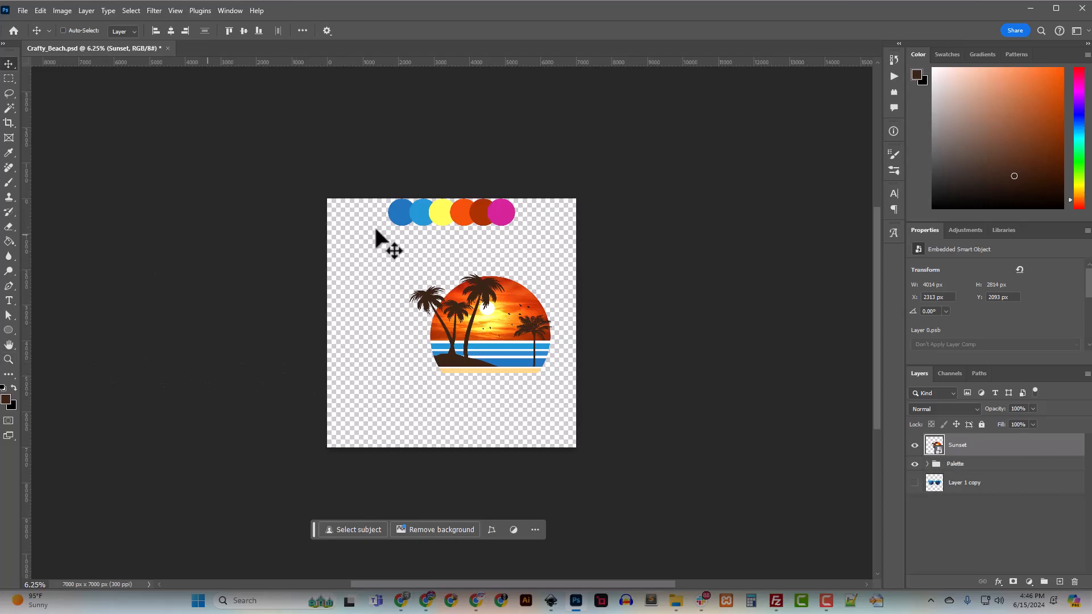
Switch to Chrome and bring up the Sun Glasses image page on PublicDomainPictures.net
left_click(427, 603)
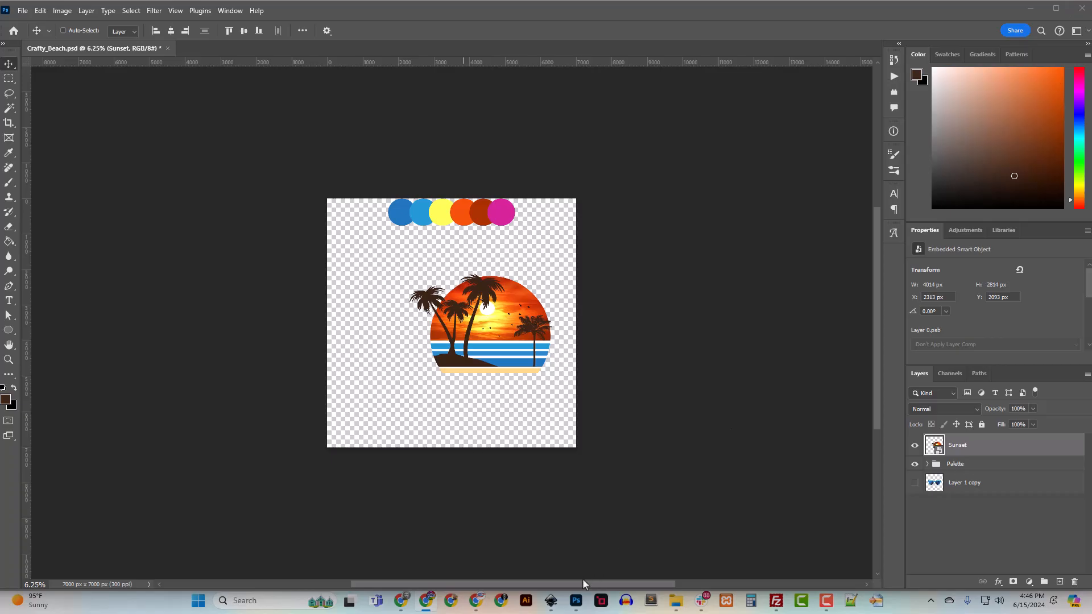
mouse_move(401, 600)
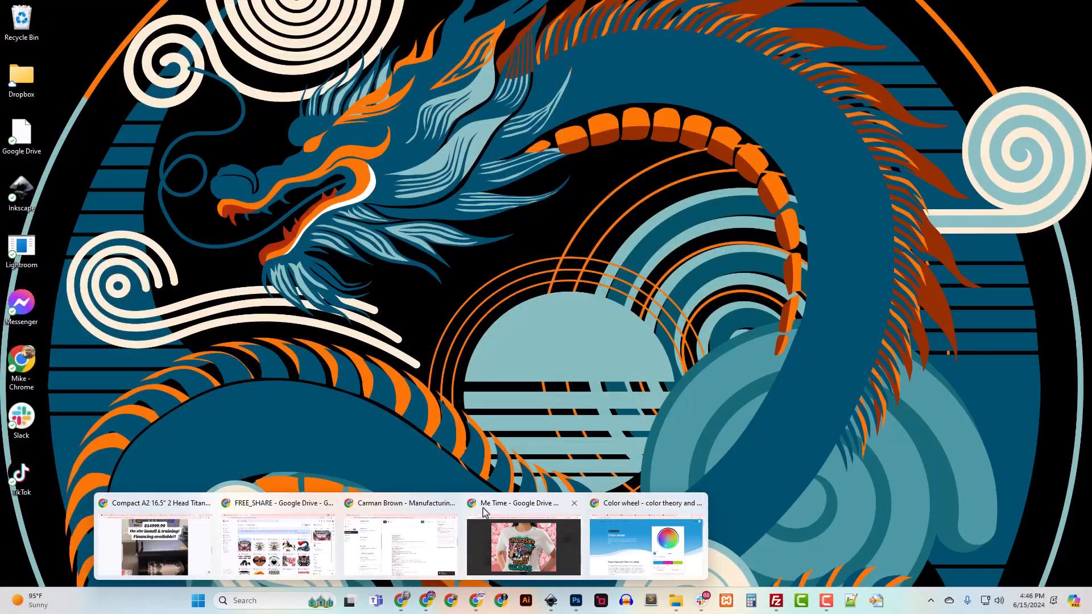
left_click(630, 508)
left_click(494, 10)
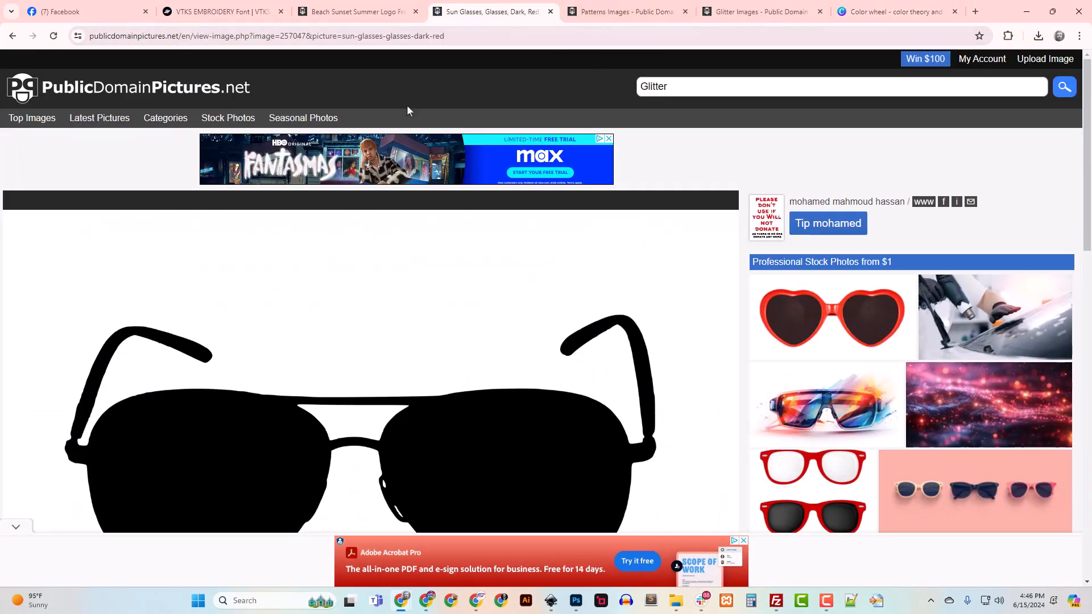
Save the black sunglasses image as sun-glasses-glasses-dark-red.jpg in the Crafty_Beach folder
scroll(441, 147, "down", 4)
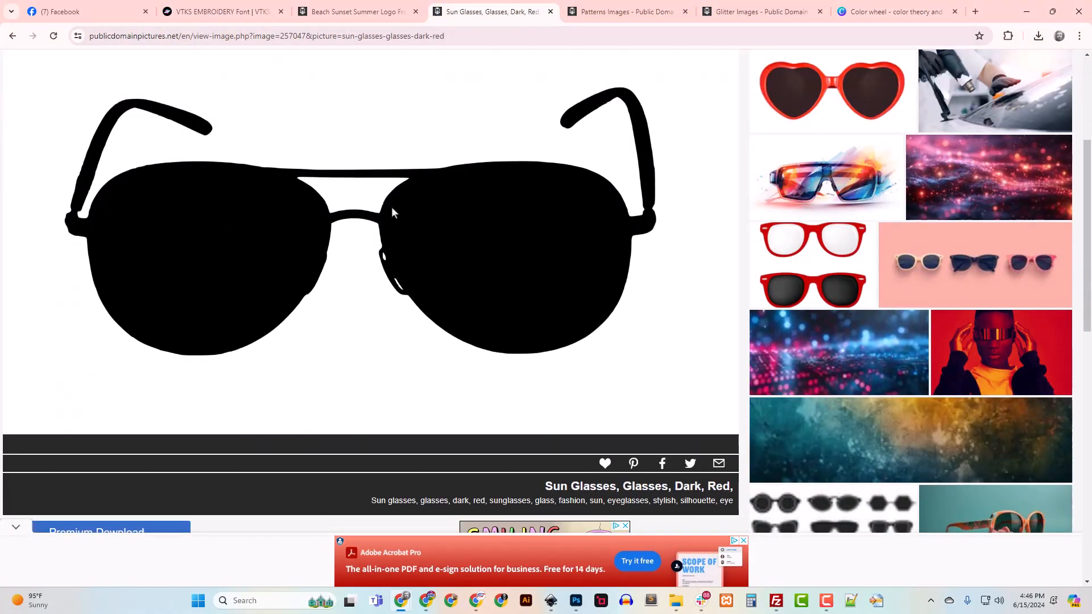
right_click(409, 234)
left_click(429, 256)
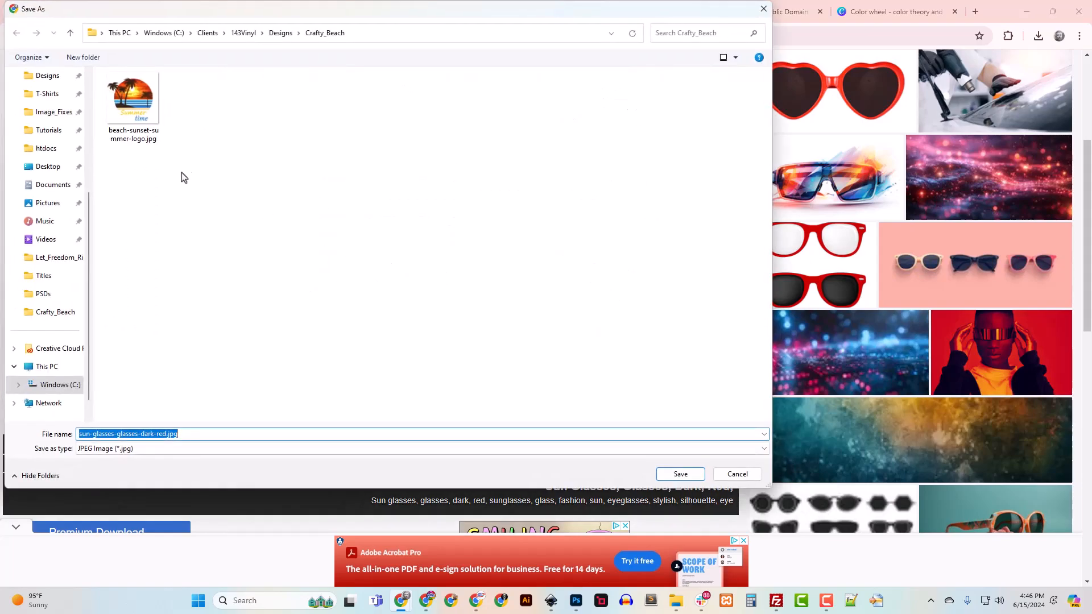
left_click(681, 474)
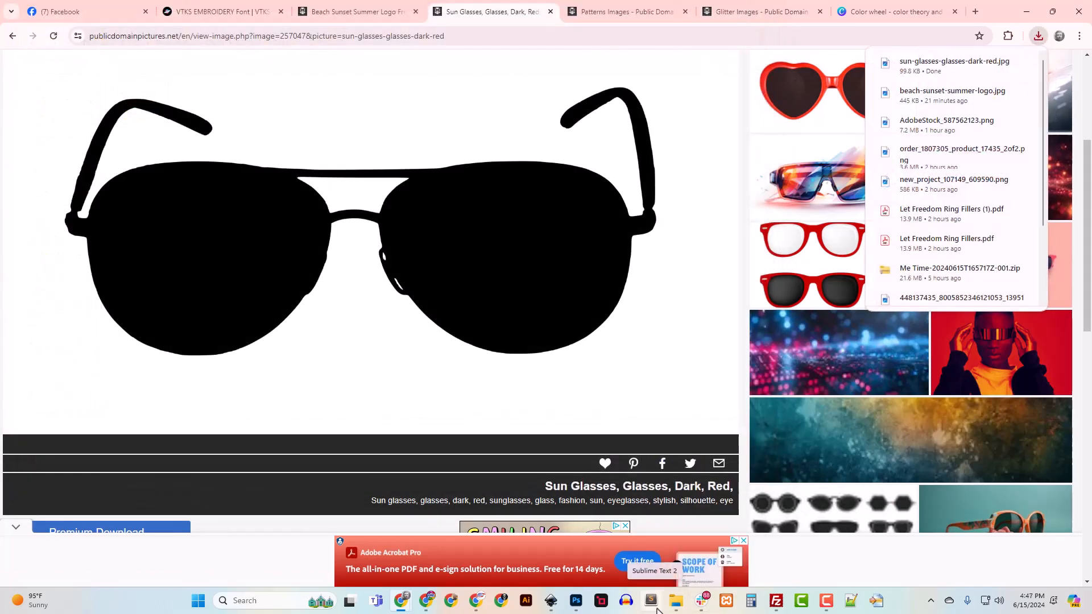
Switch to Inkscape, create a new blank document, and close the Cookie_Monster.svg window
left_click(551, 601)
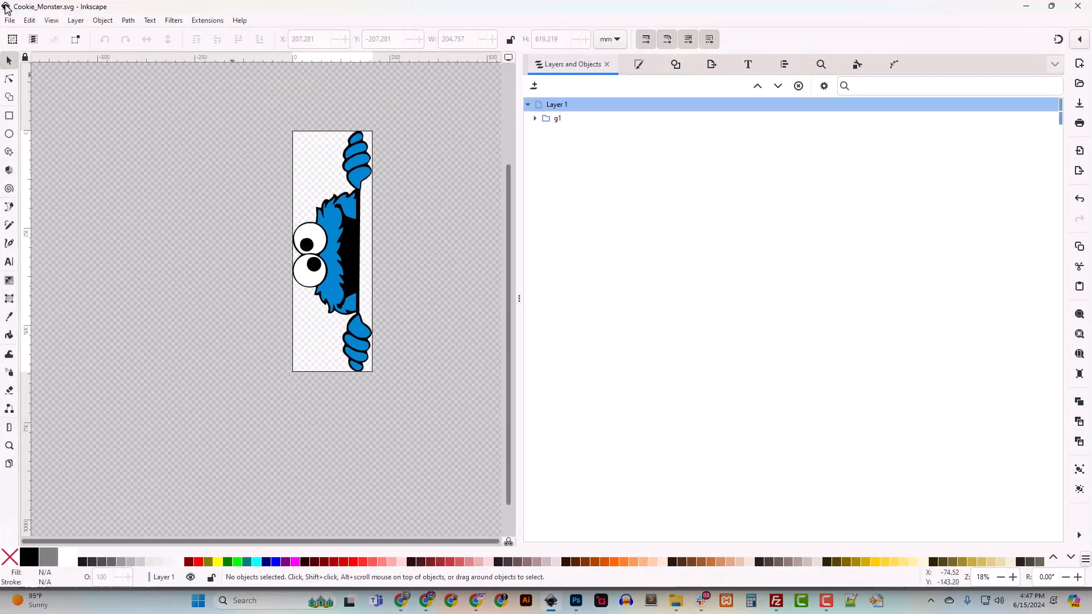
left_click(9, 20)
left_click(35, 43)
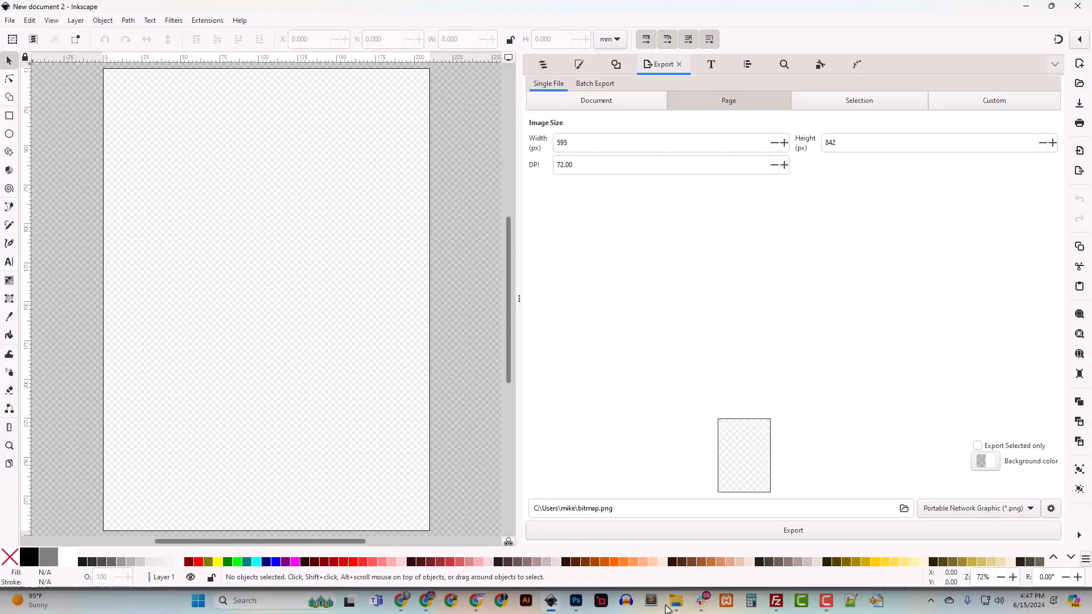
mouse_move(551, 604)
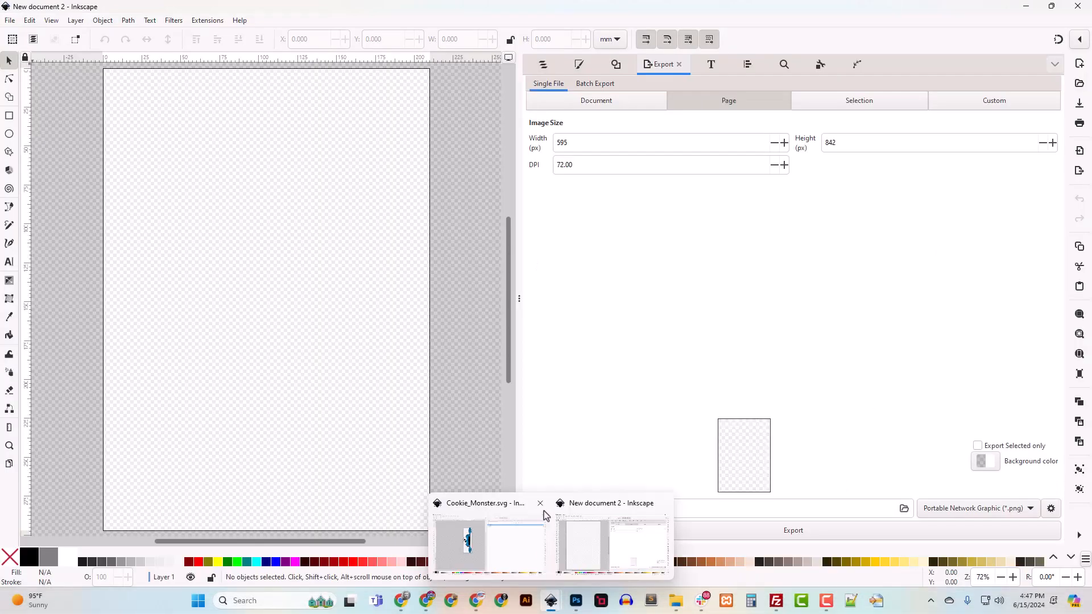
left_click(540, 504)
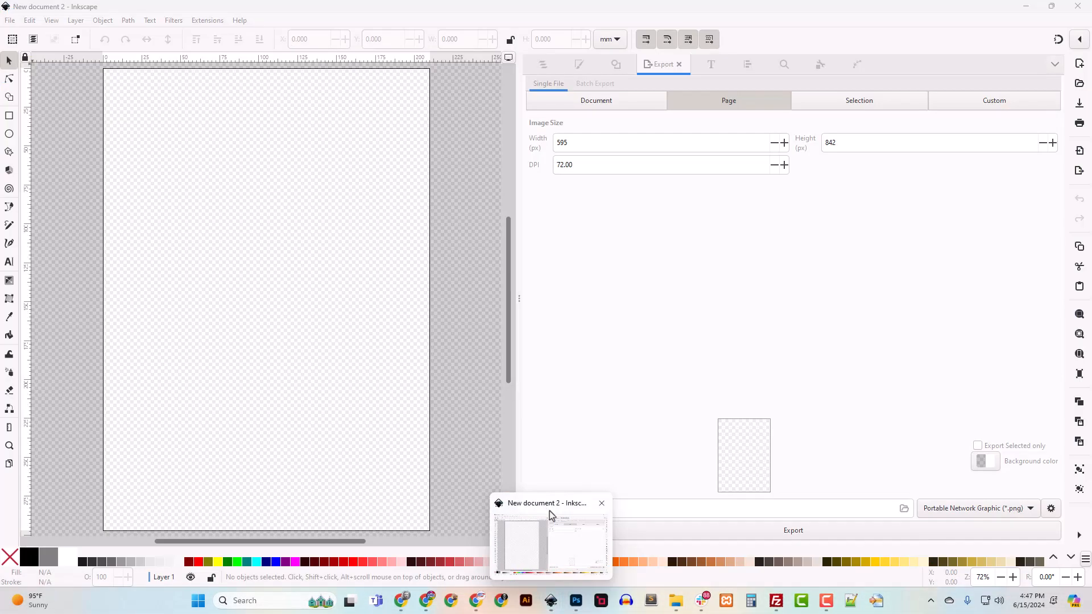
Import the saved sunglasses image from File Explorer into the new Inkscape document as an embedded image
left_click(675, 600)
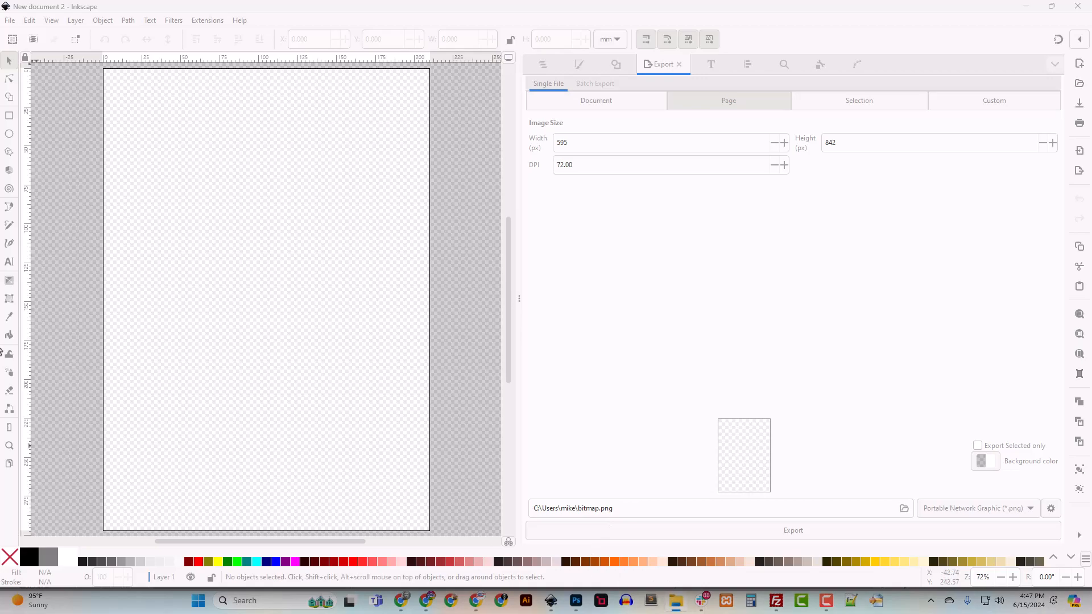
left_click(174, 156)
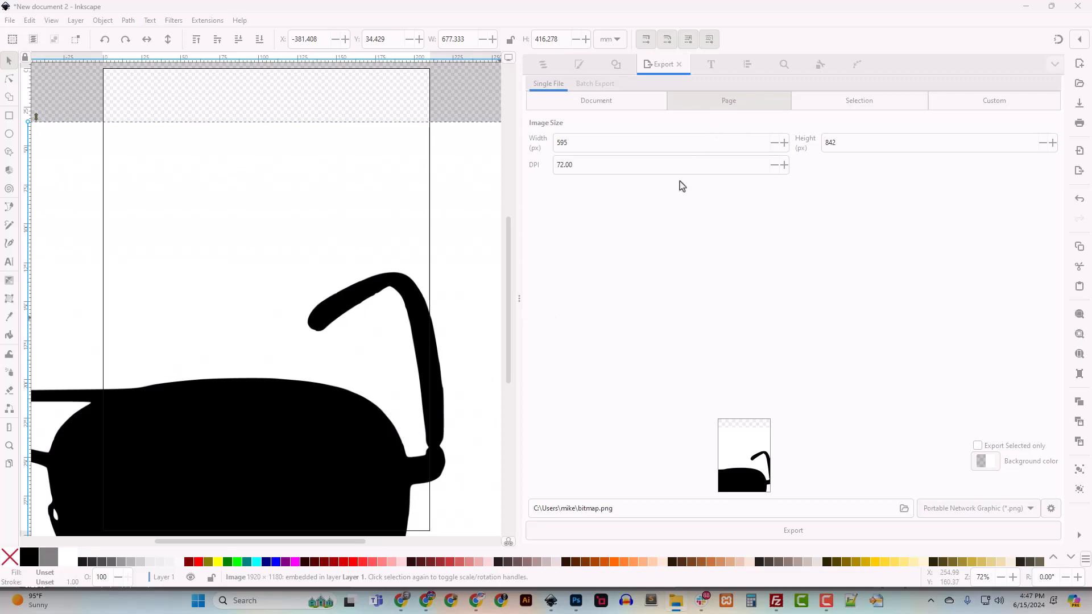
Trace the sunglasses image into a vector path with a single-scan brightness cutoff at threshold 0.450, and delete the original embedded image
left_click(615, 65)
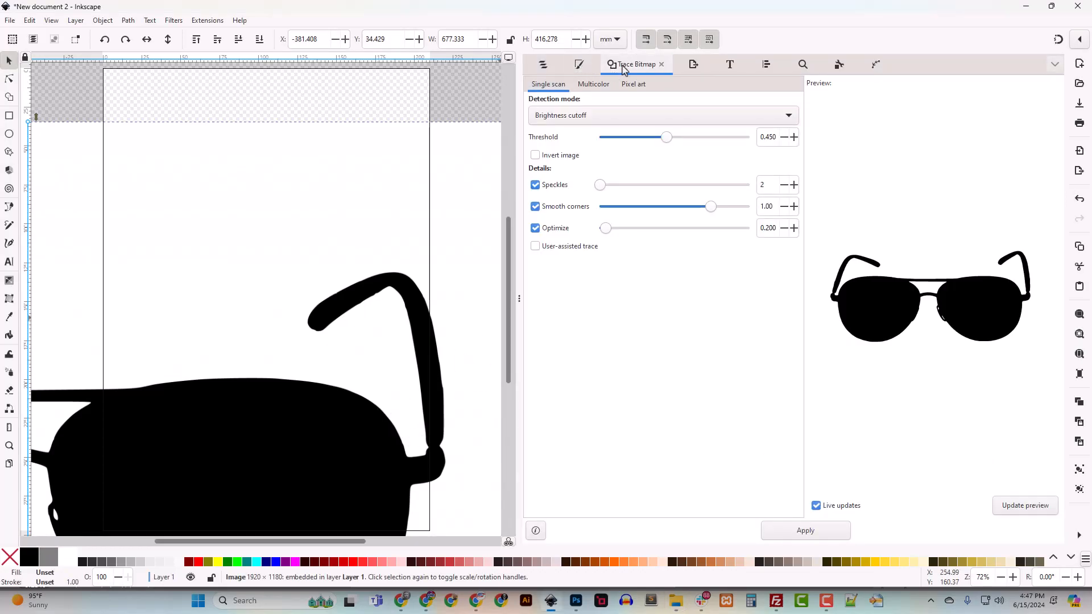
left_click(805, 531)
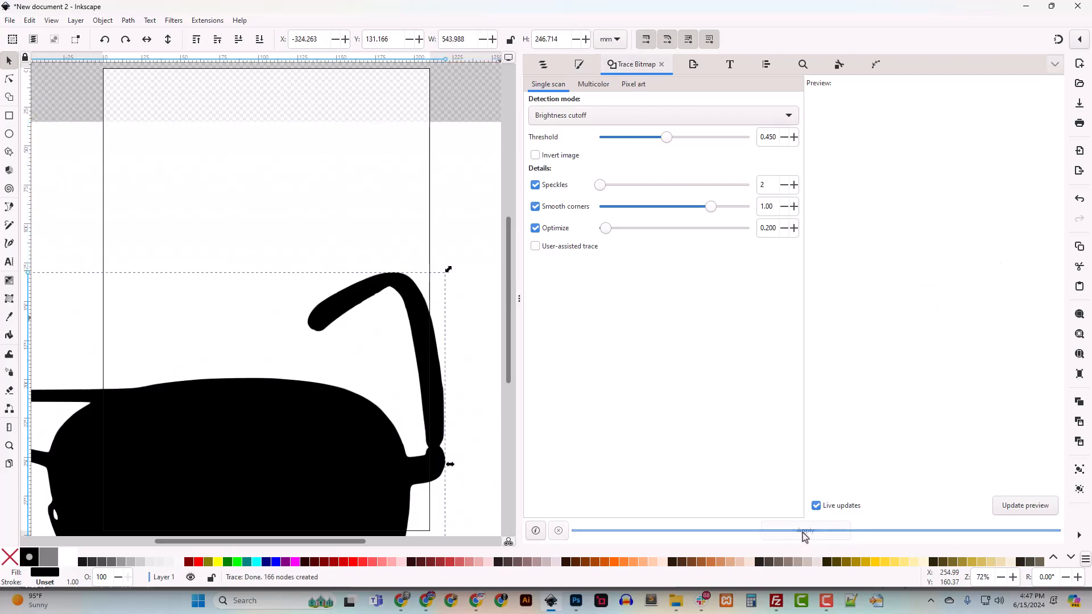
left_click(541, 66)
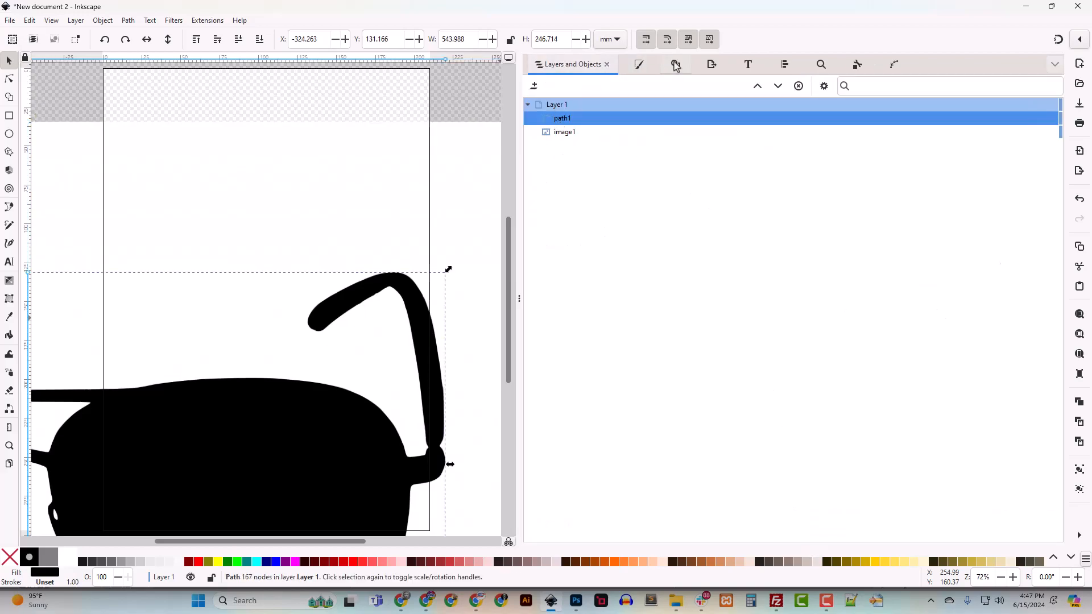
left_click(561, 133)
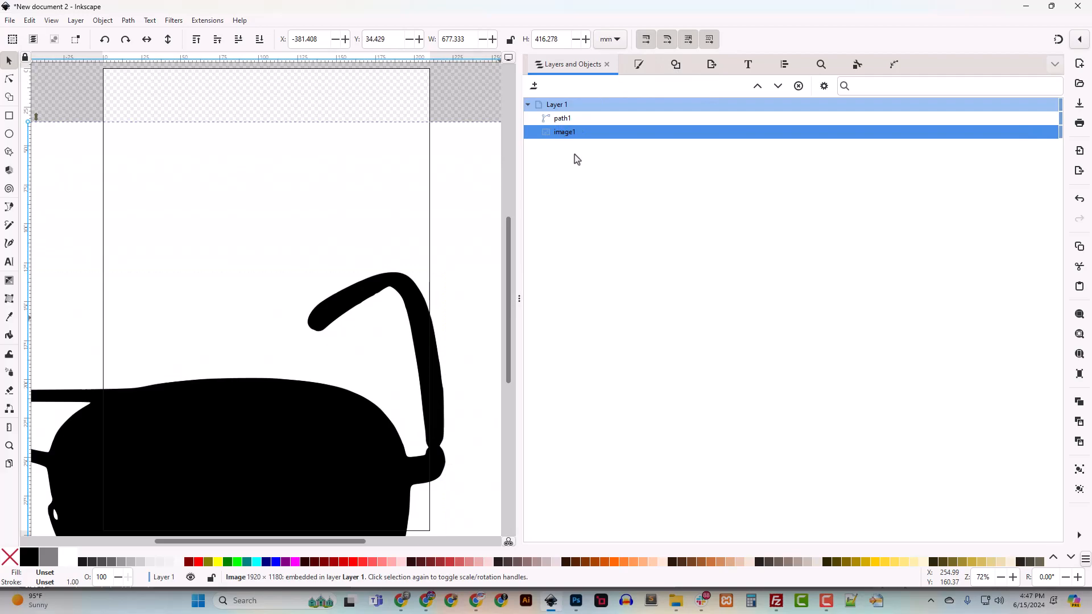
key("Delete")
Resize the page to fit the traced sunglasses path
key("5")
key("minus")
key("minus")
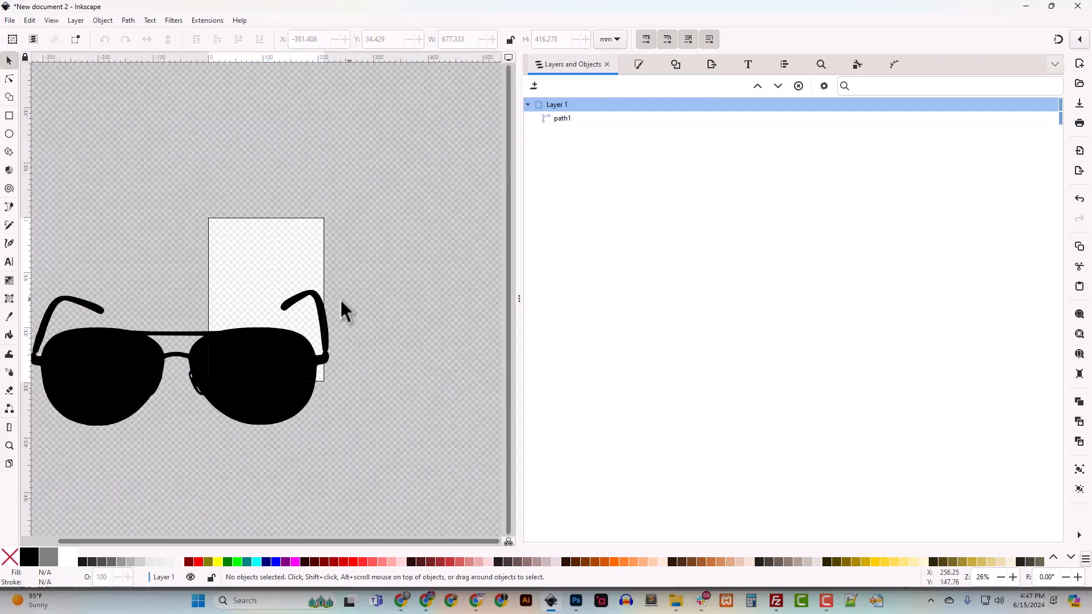
key("ctrl+shift+r")
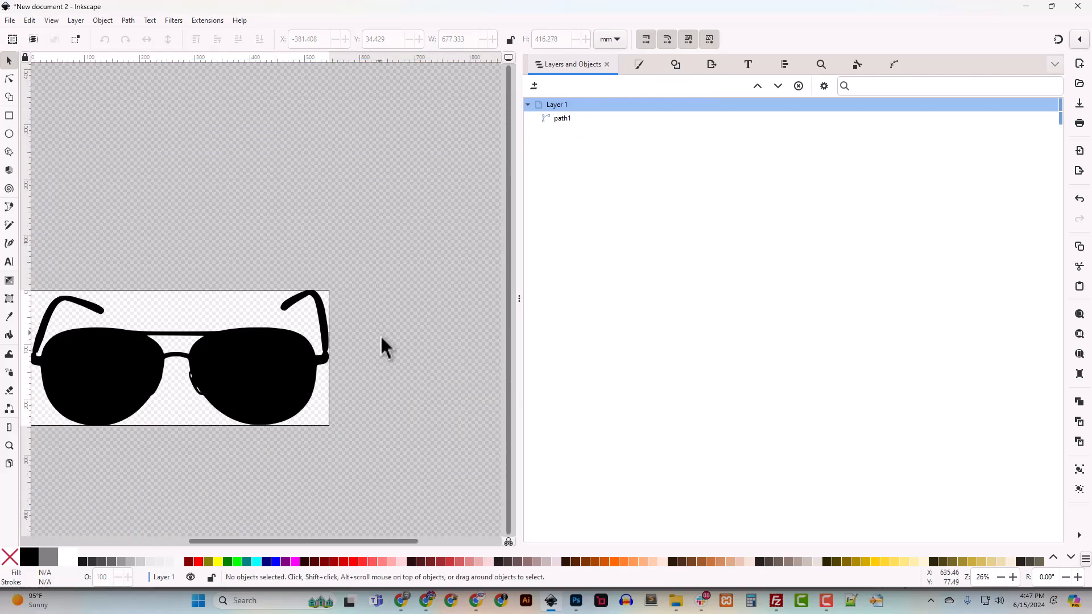
left_click_drag(345, 541, 295, 542)
left_click(10, 20)
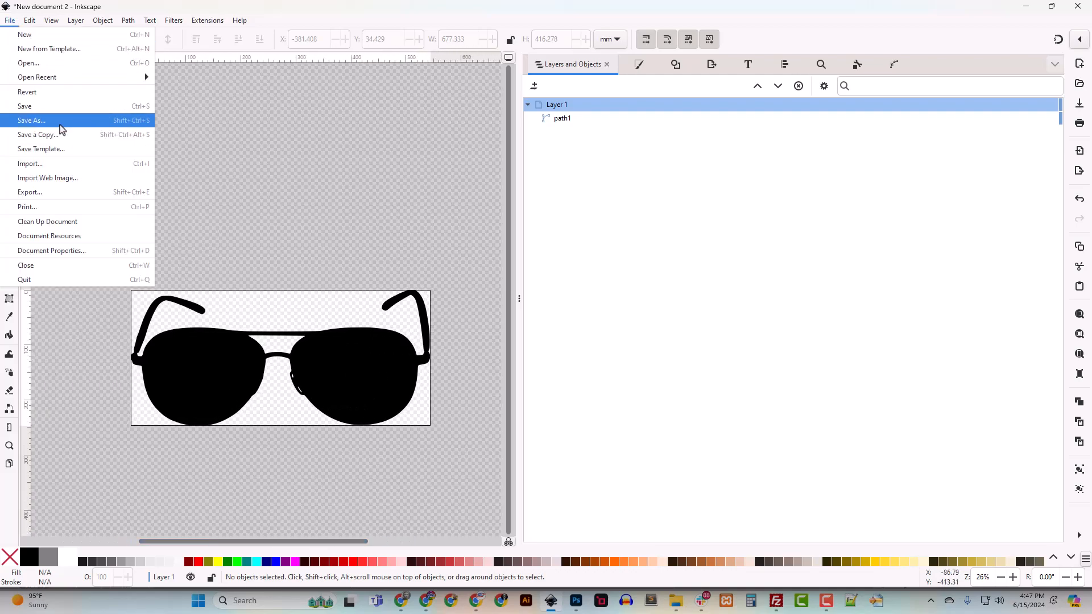
left_click(55, 120)
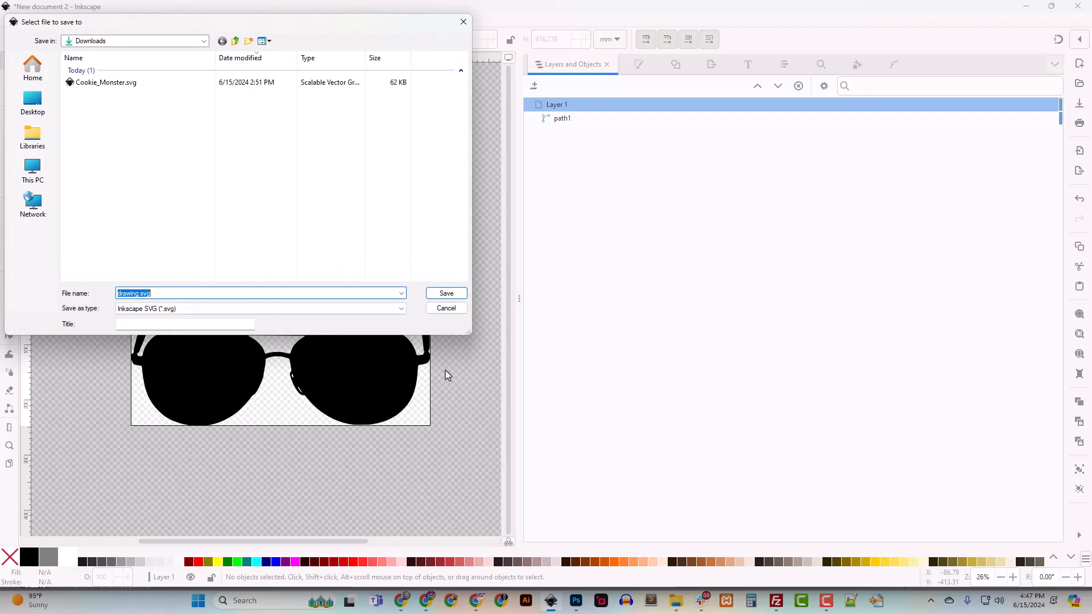
left_click(446, 308)
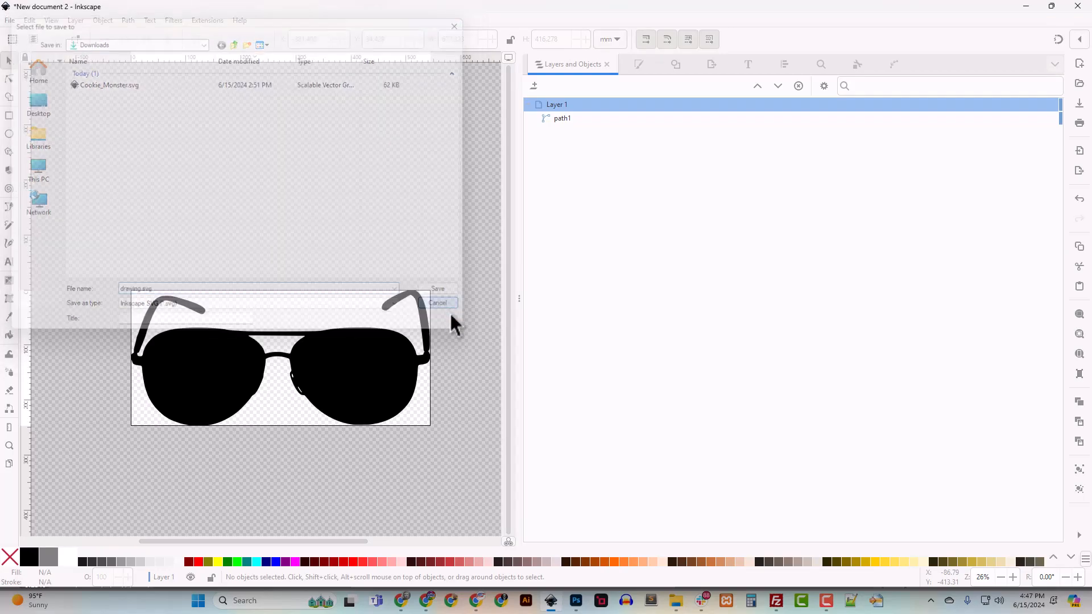
Draw a short curved path with the Pen tool along the right lens's upper inner edge and fill it with white, ffffffff
scroll(456, 434, "down", 5)
scroll(461, 435, "up", 2)
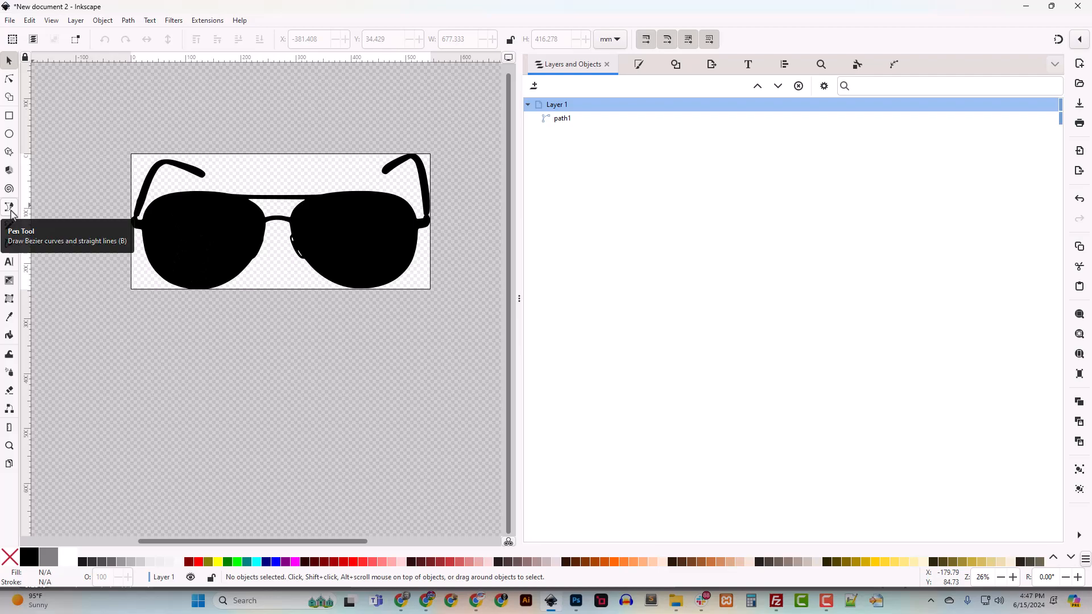
left_click(10, 207)
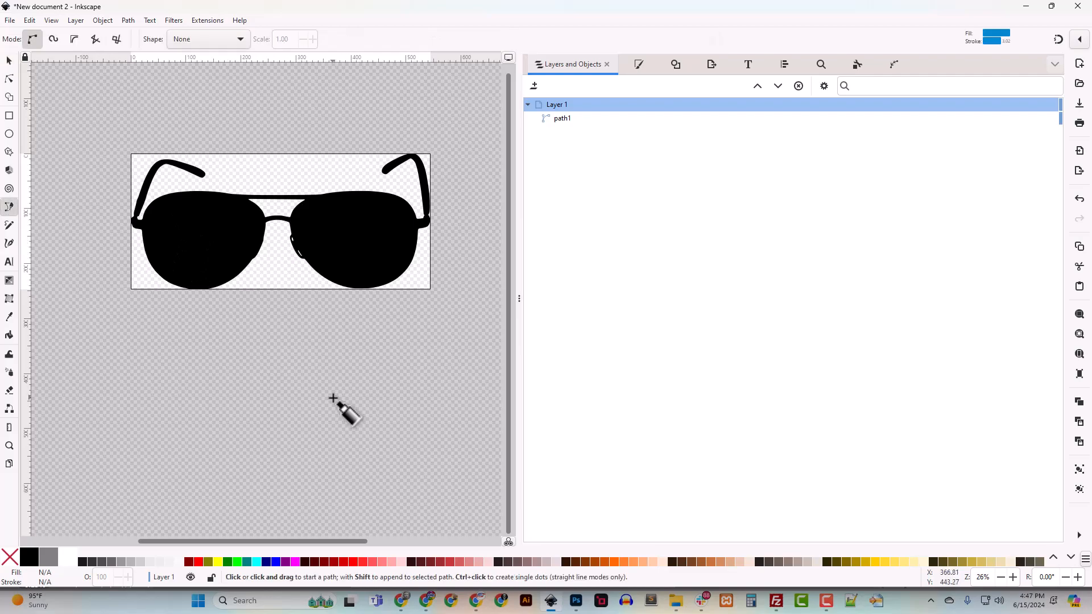
key("plus")
key("plus")
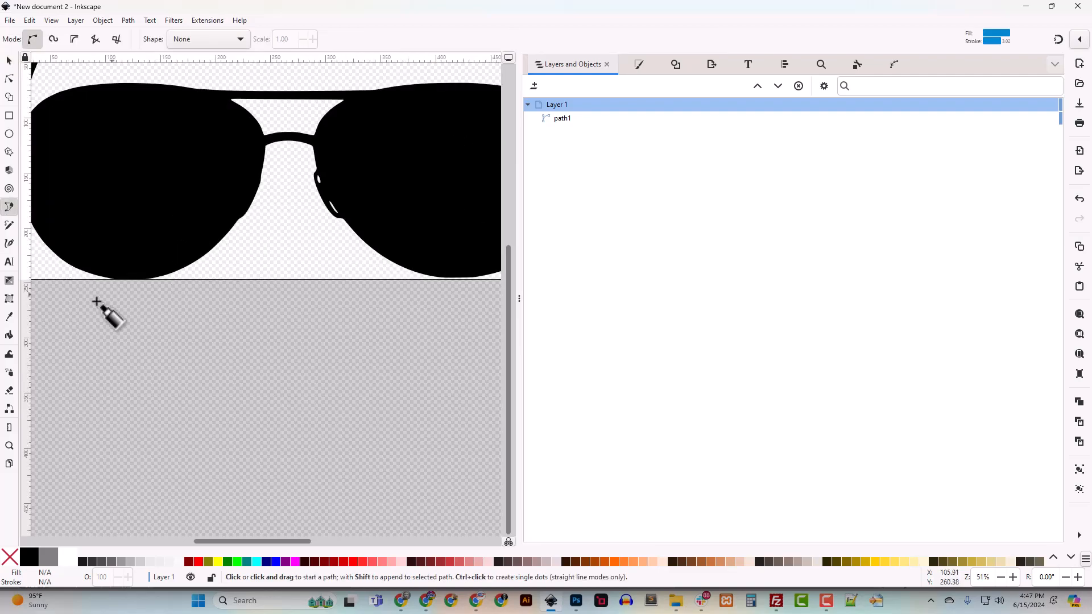
left_click(638, 65)
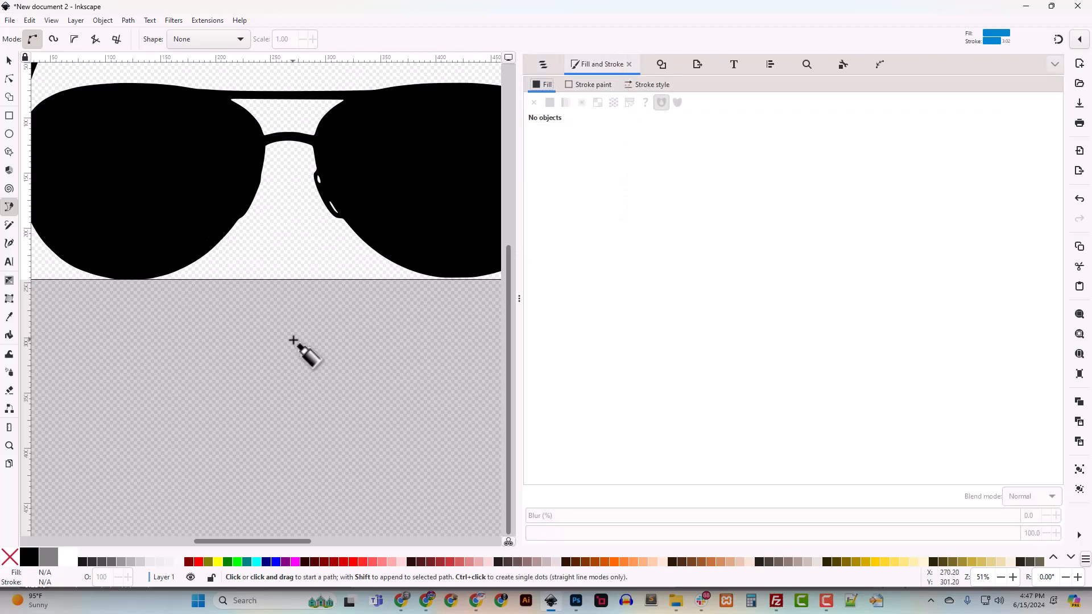
key("plus")
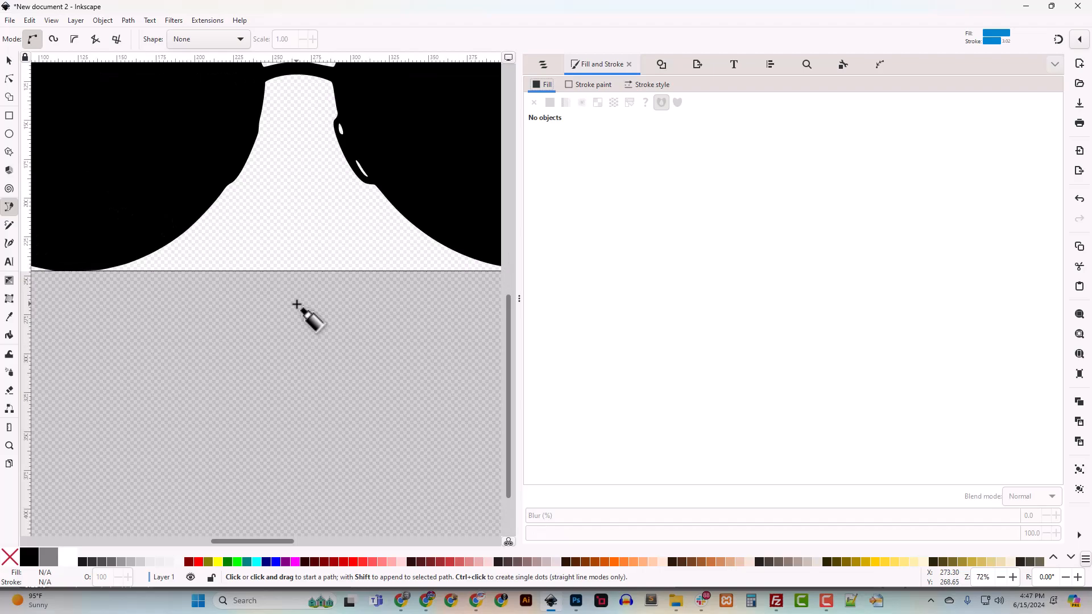
scroll(307, 319, "up", 6)
left_click_drag(278, 541, 317, 545)
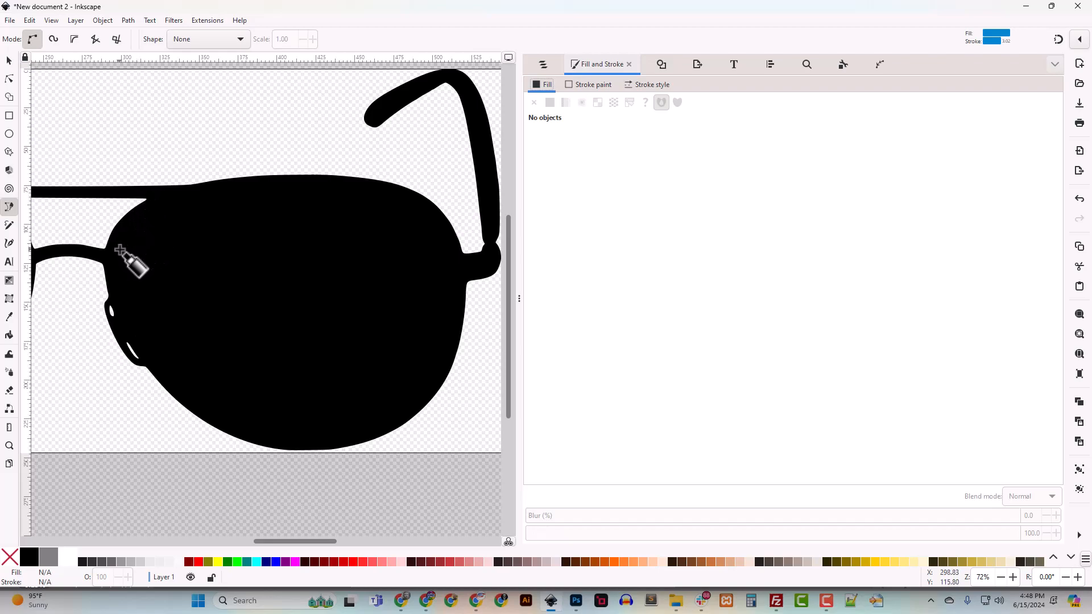
left_click_drag(118, 248, 146, 216)
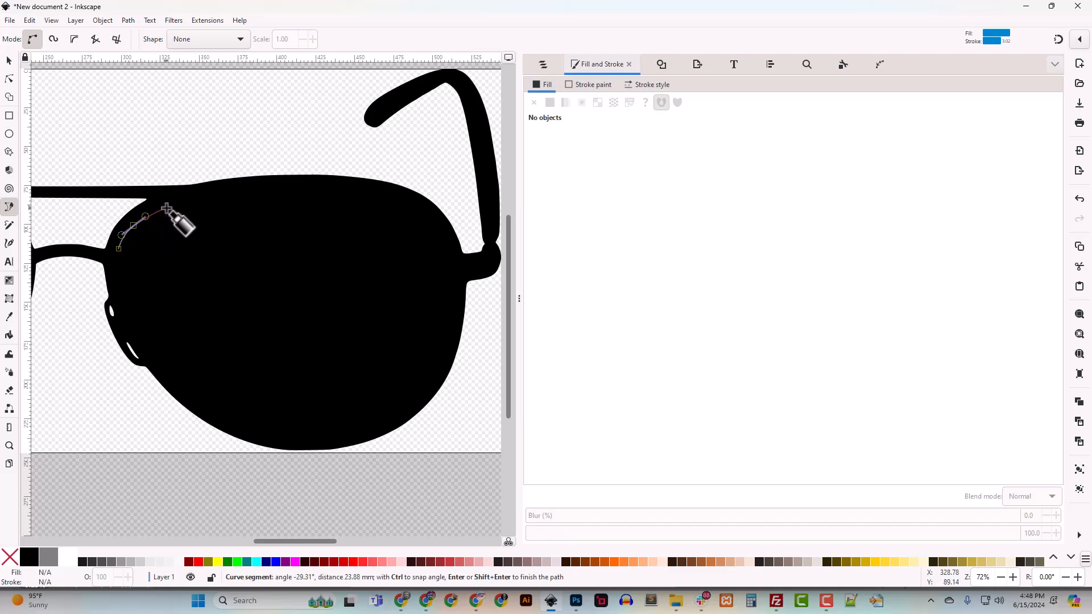
key("Return")
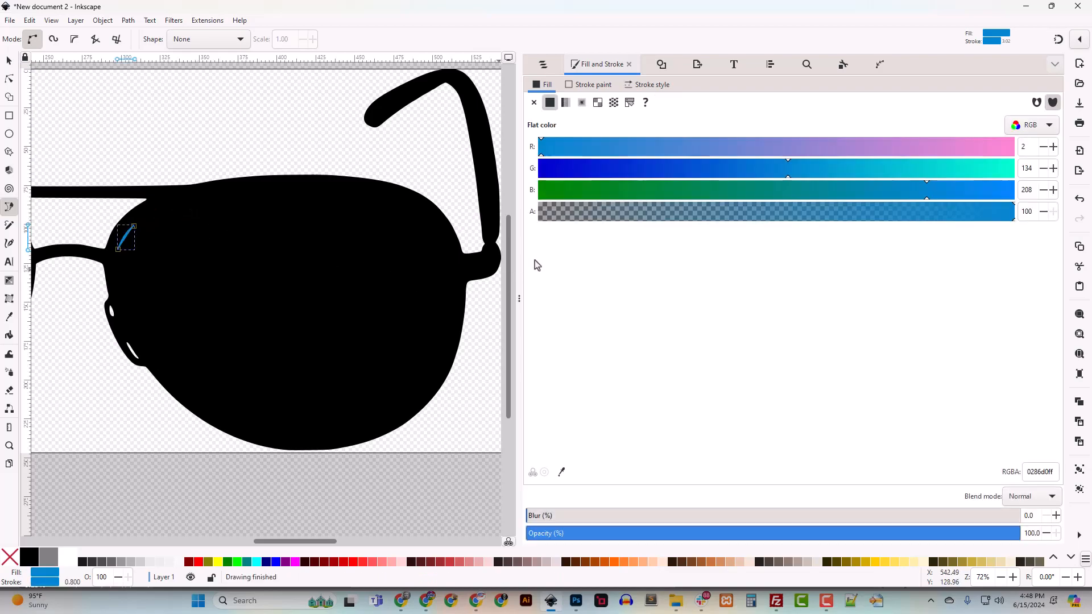
left_click_drag(976, 147, 1015, 194)
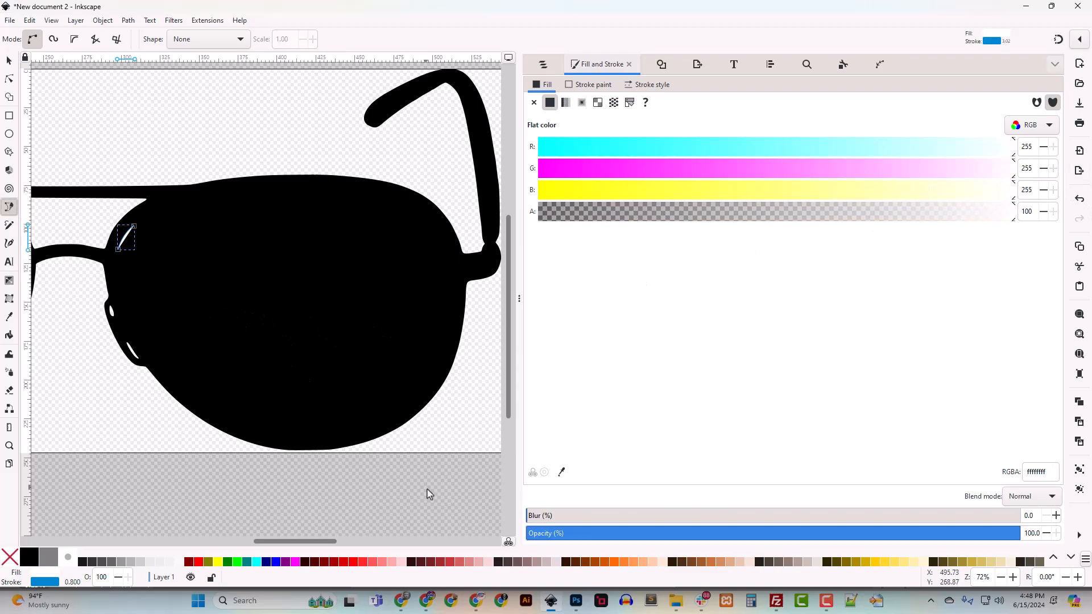
Rename the traced sunglasses path as Glasses
left_click(544, 65)
left_click(563, 133)
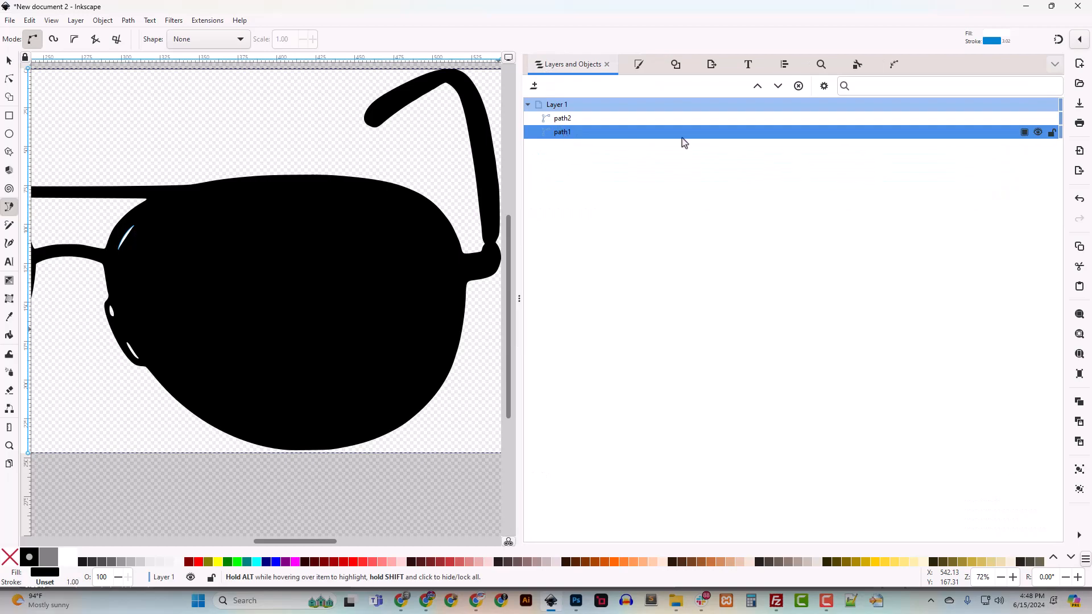
left_click(1037, 133)
left_click(1037, 133)
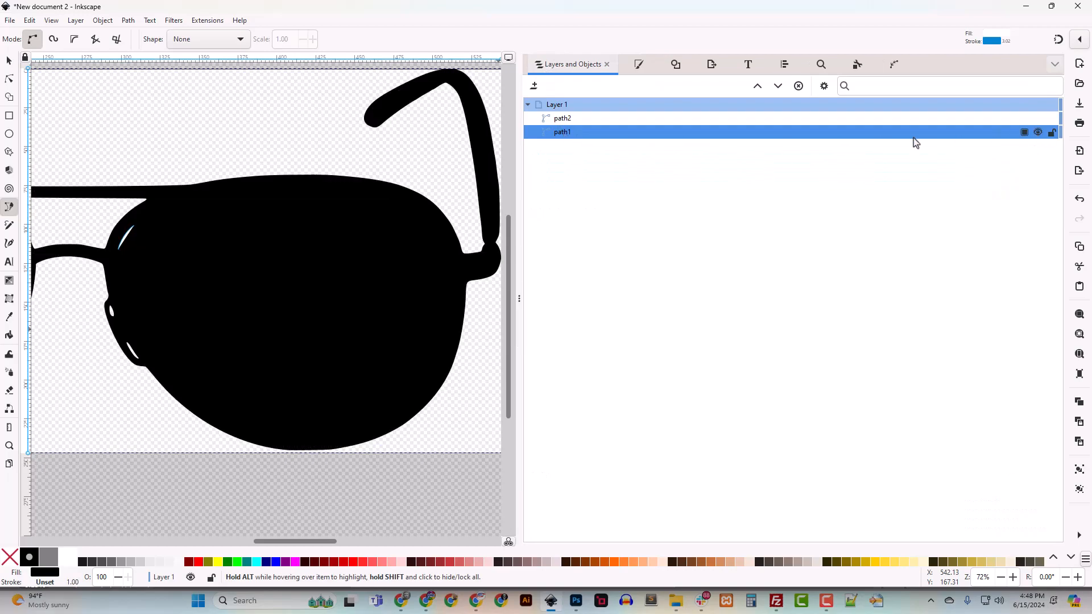
double_click(564, 133)
type("Glasses")
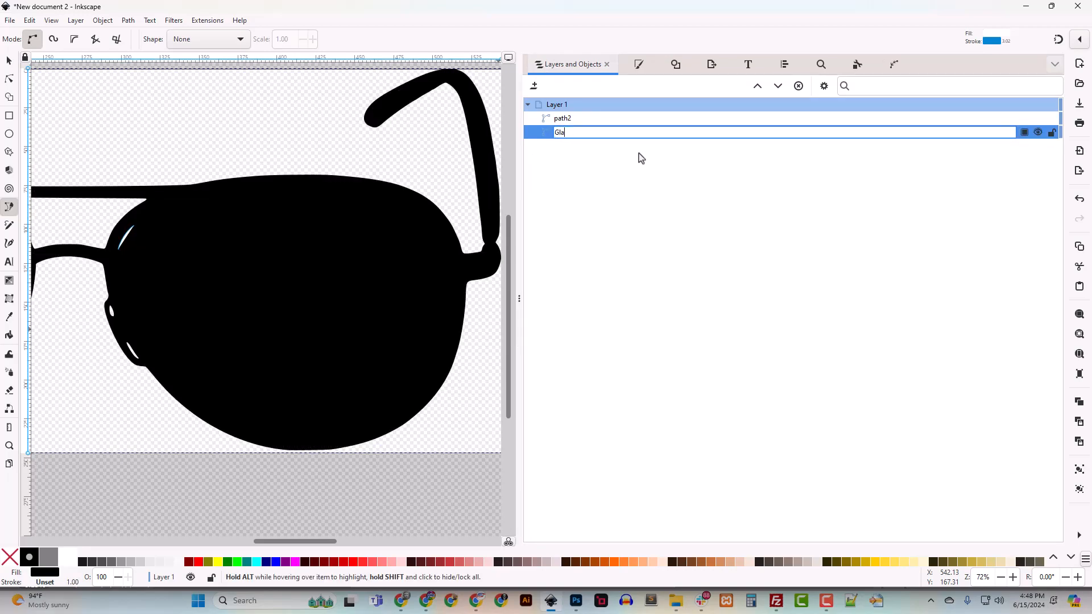
key("Return")
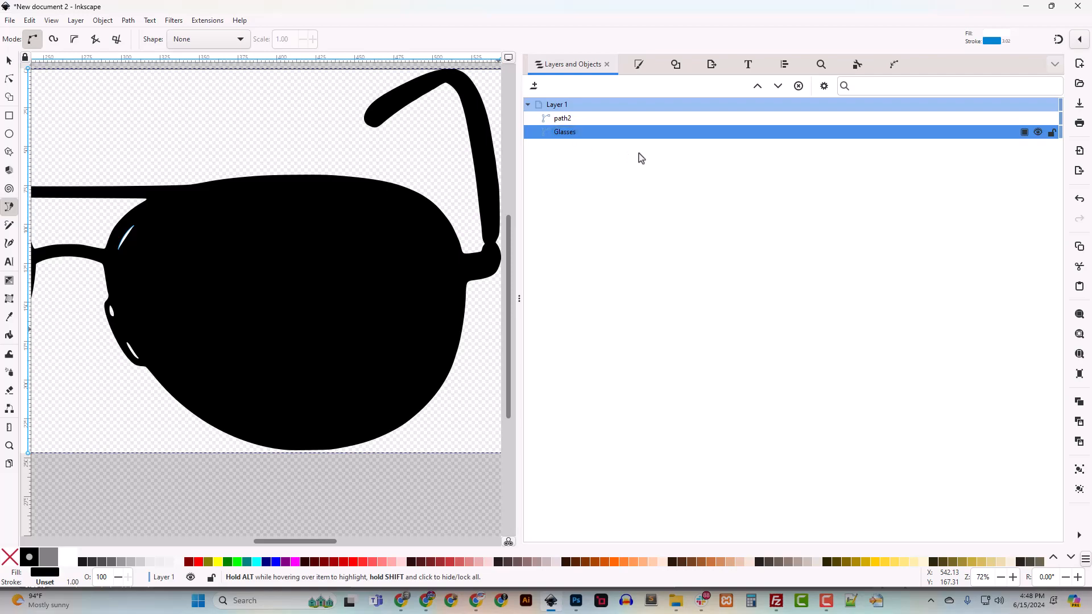
Rename the small white lens path as Glass
double_click(563, 119)
type("Glass")
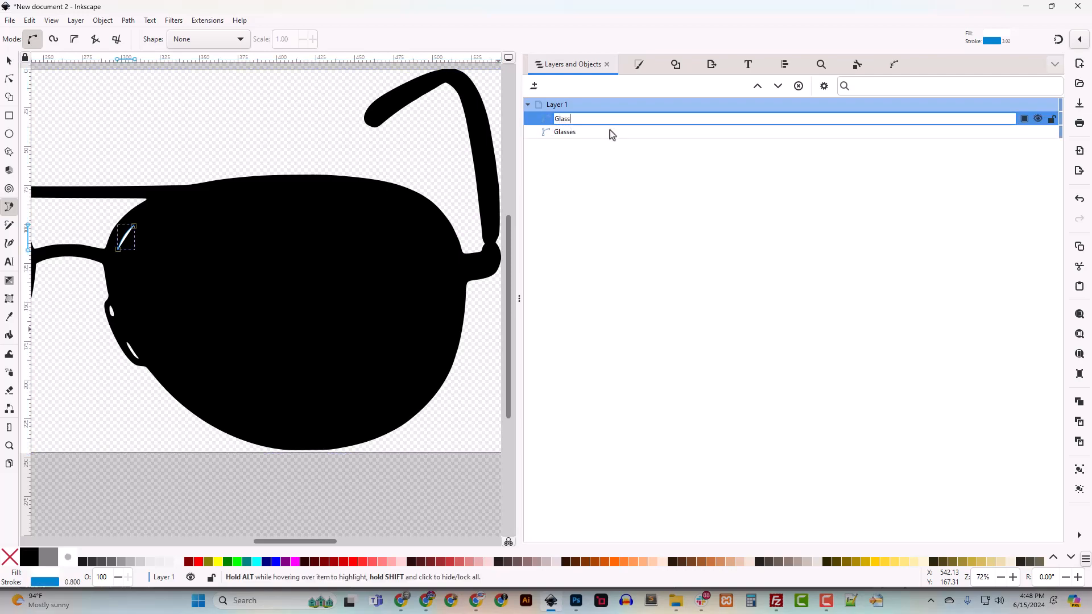
key("Return")
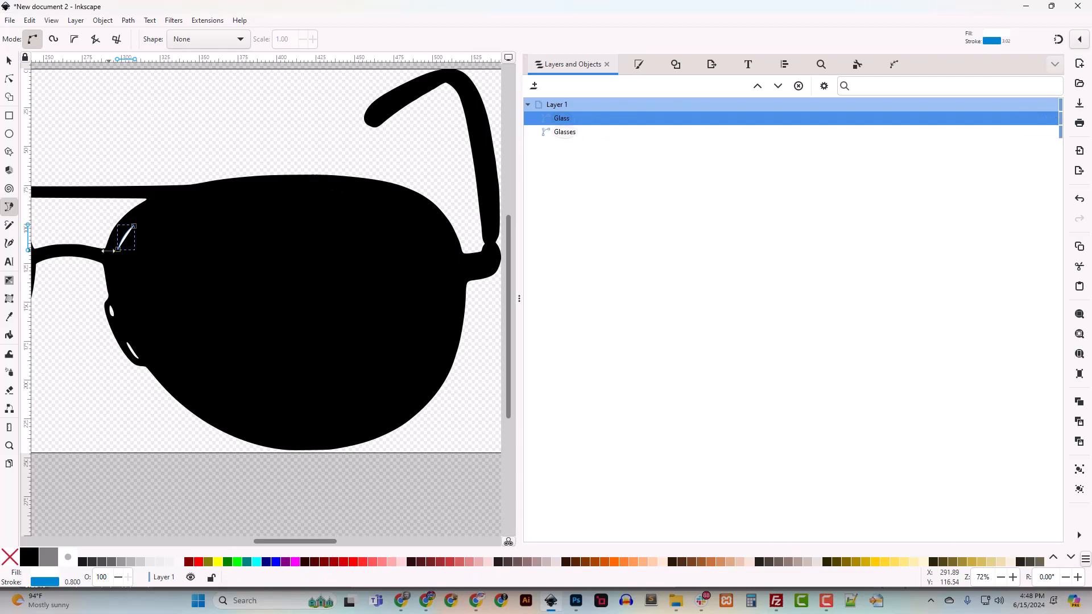
Continue the Glass path from its upper end along the top edge of the right lens with the Pen tool
left_click(134, 226)
key("plus")
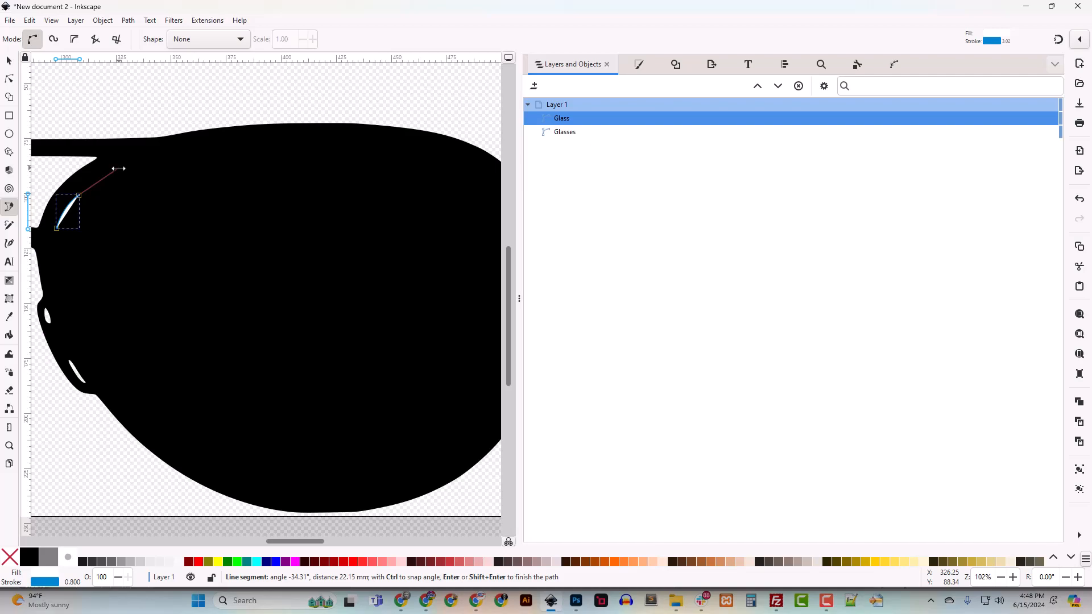
Cancel the unfinished line segment and delete the small Glass path from the right lens
key("Escape")
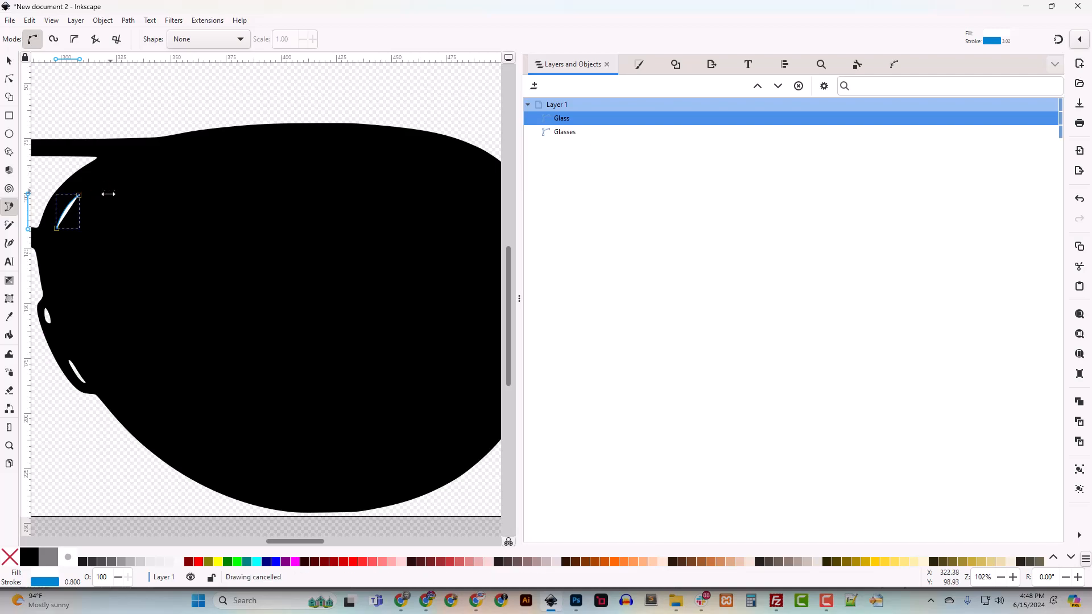
key("Escape")
left_click(9, 61)
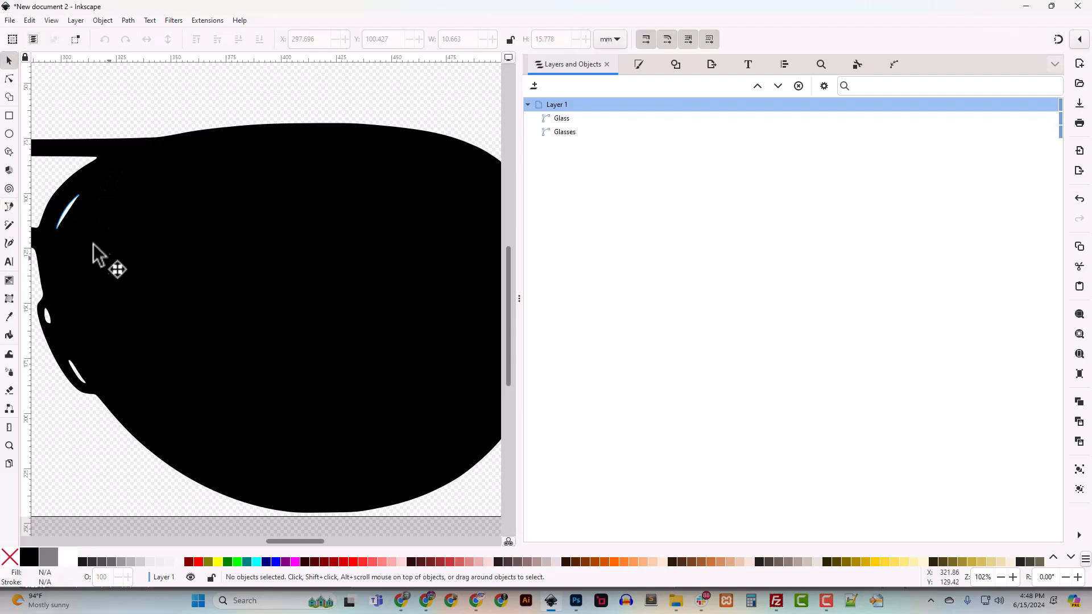
left_click(64, 216)
key("Delete")
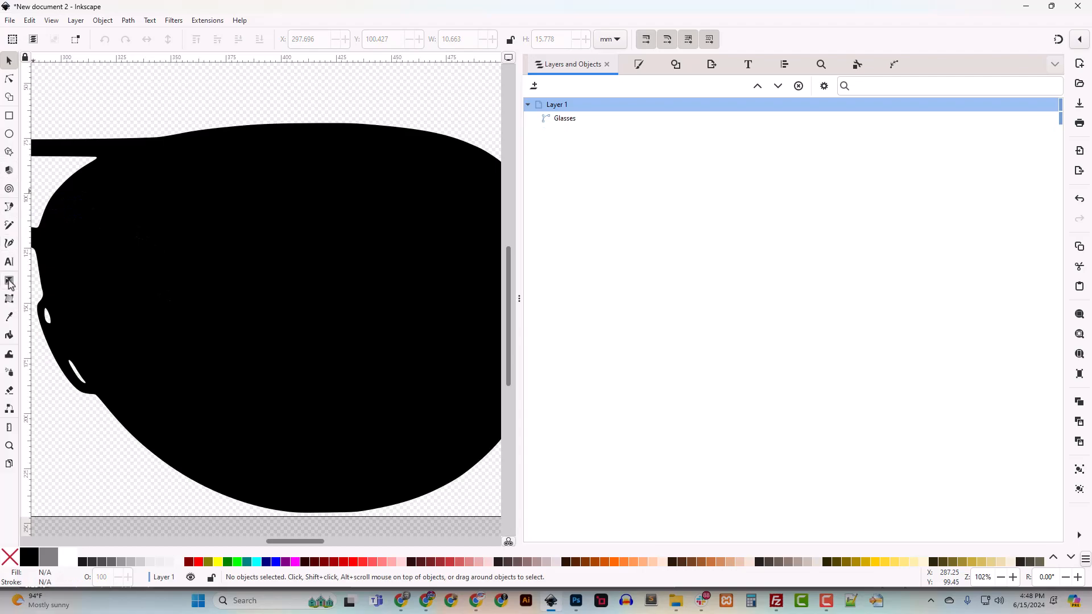
Start a Spiro path just inside the right lens, running from its upper inner edge along the upper rim to the middle
left_click(9, 207)
left_click(55, 41)
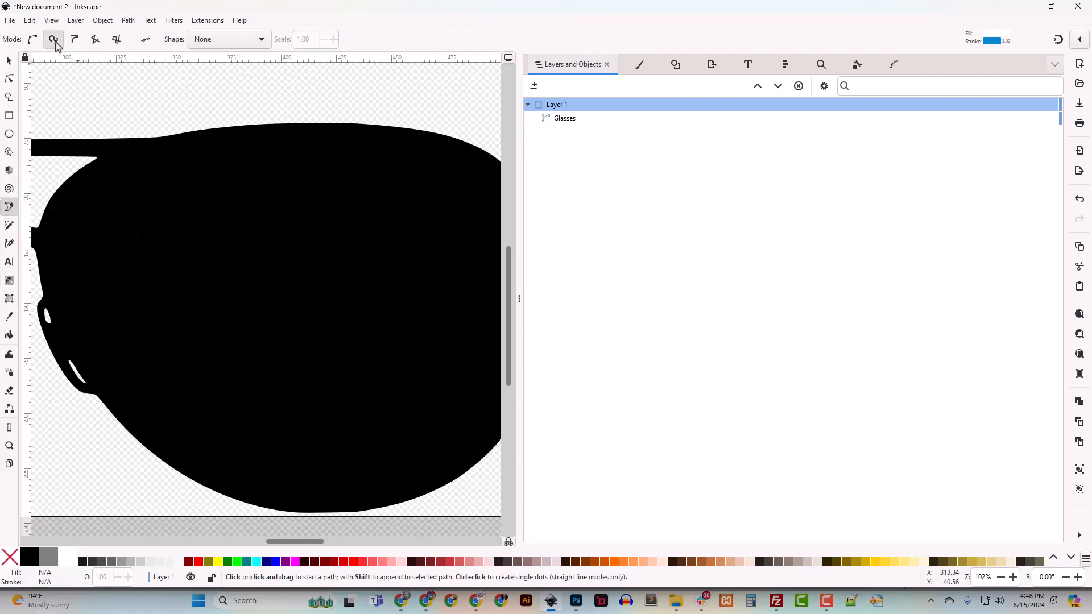
left_click(60, 217)
key("Escape")
left_click(59, 217)
left_click(103, 180)
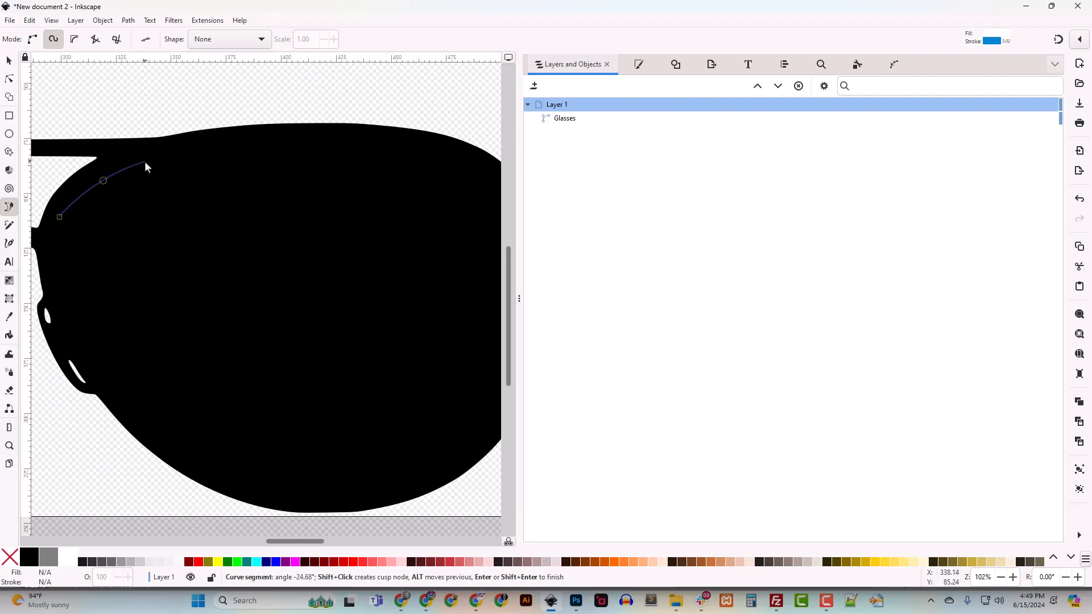
left_click(191, 149)
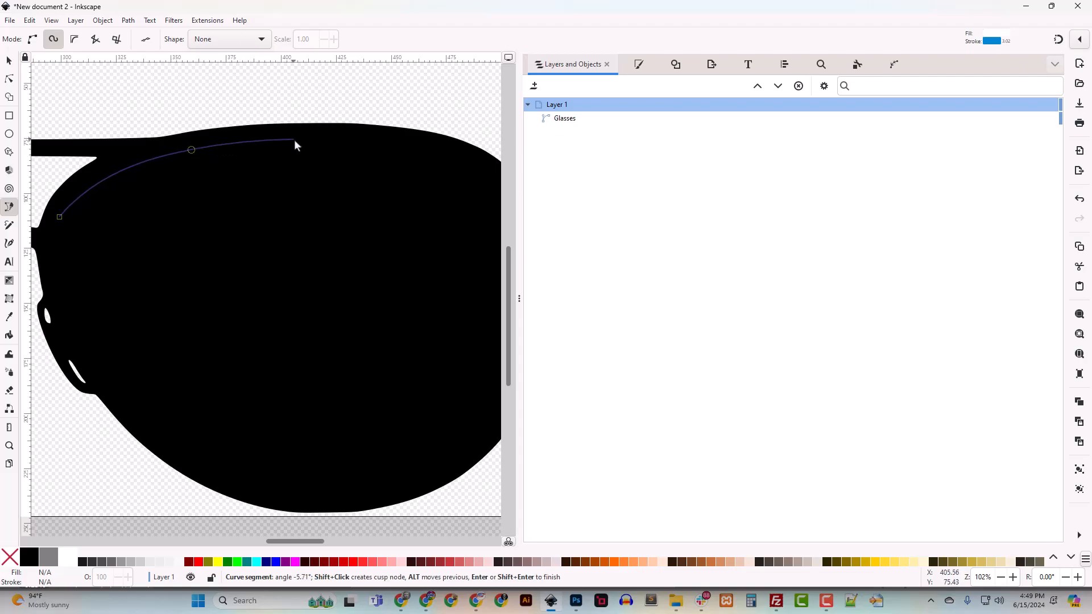
left_click(328, 140)
Continue the lens curve around the upper outer corner and down the outer side, keeping an even rim width
scroll(394, 210, "up", 2)
left_click_drag(400, 220, 325, 184)
scroll(325, 184, "down", 1)
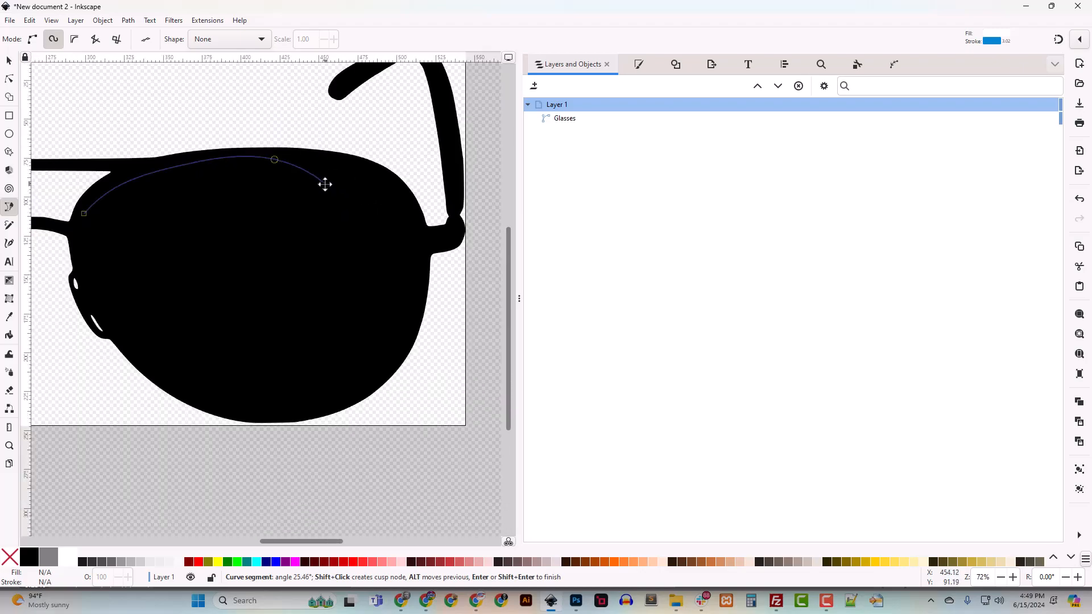
scroll(325, 184, "up", 1)
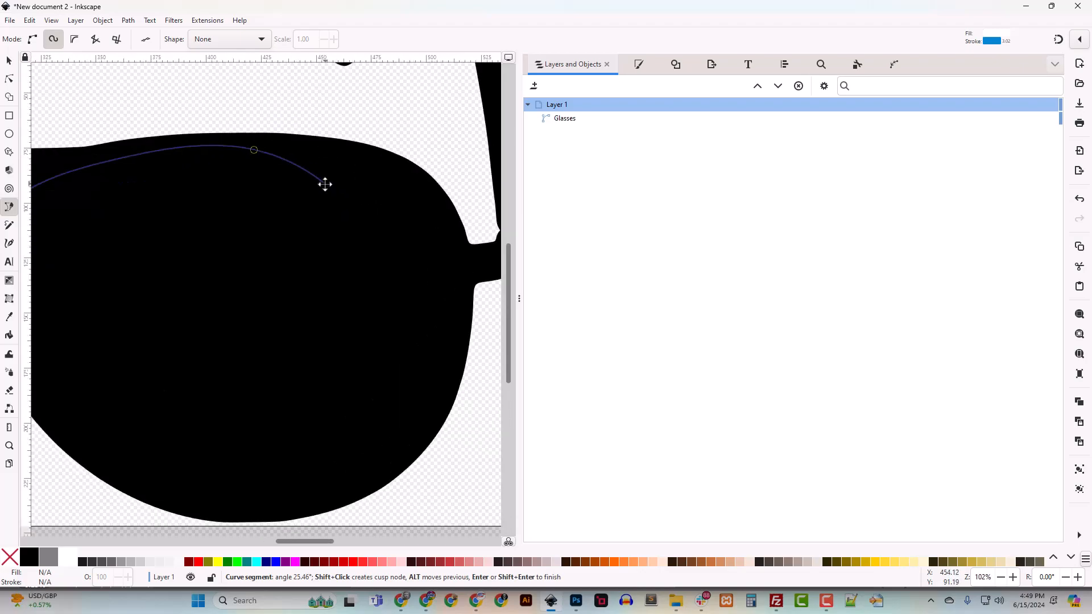
left_click_drag(524, 279, 708, 275)
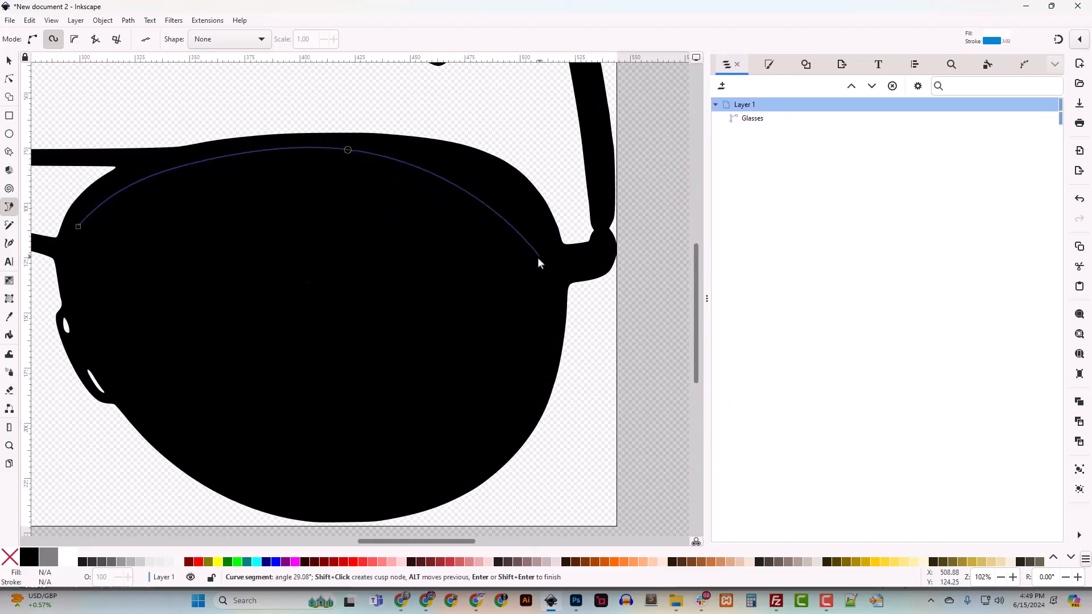
left_click(453, 162)
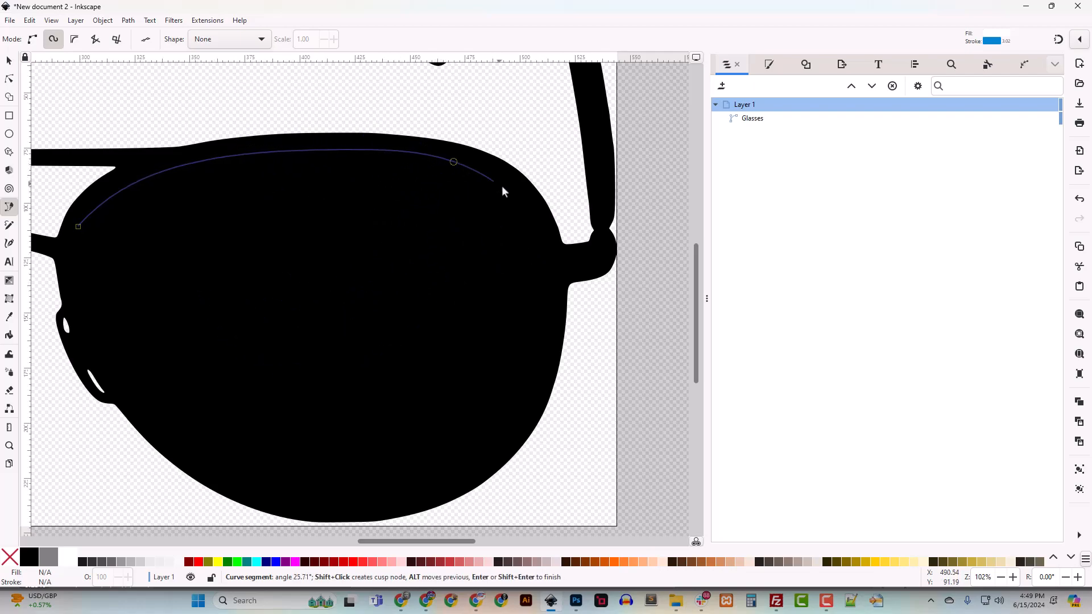
left_click(531, 221)
left_click(545, 322)
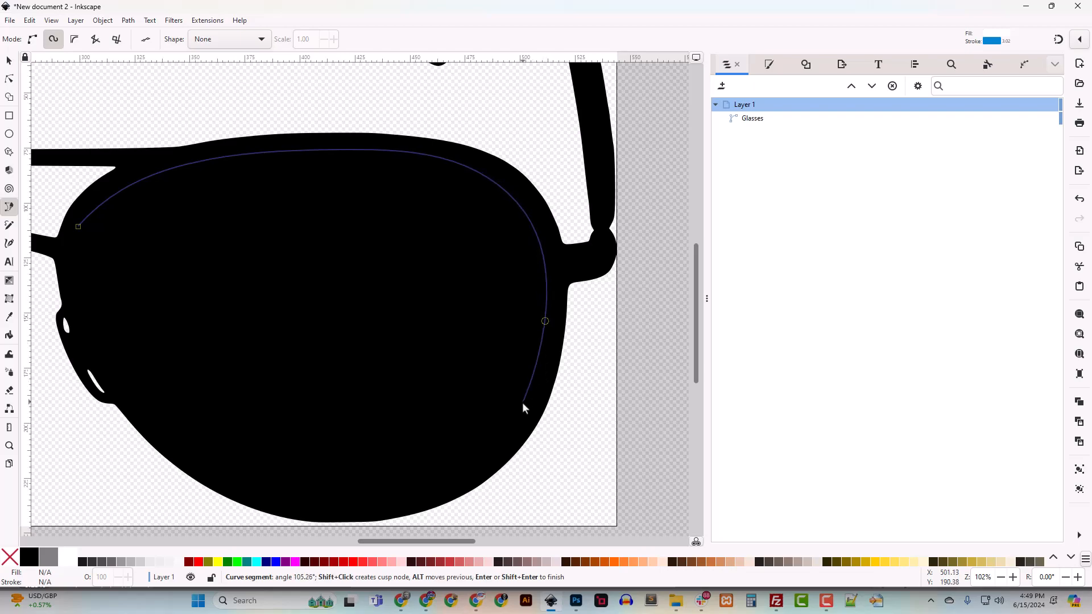
left_click(522, 402)
Continue the curve along the lower rim and up the nose side, closing the lens outline at its starting node
scroll(521, 404, "down", 4)
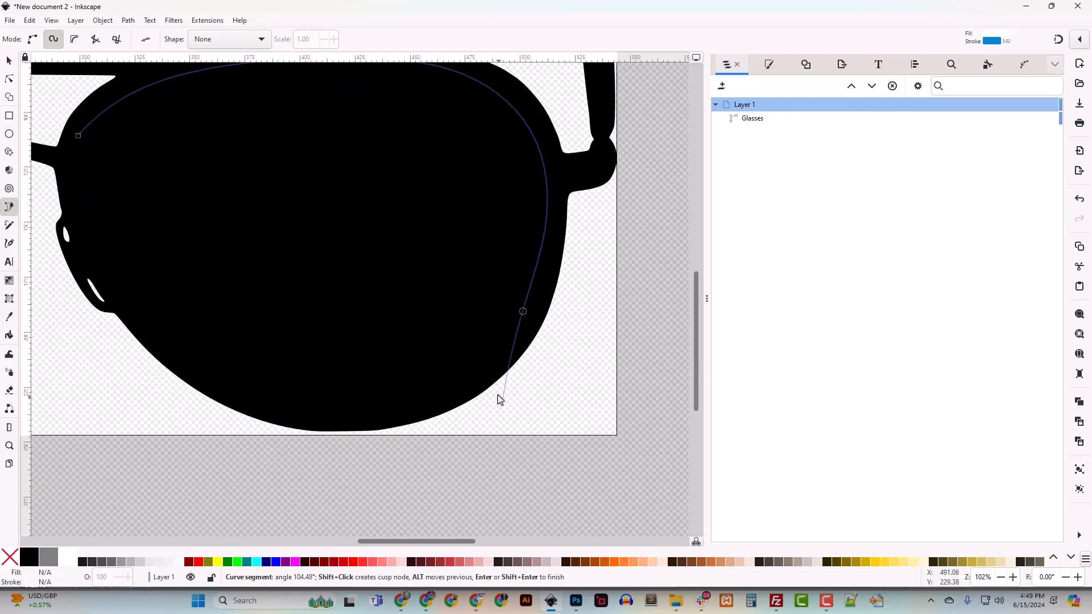
left_click(437, 393)
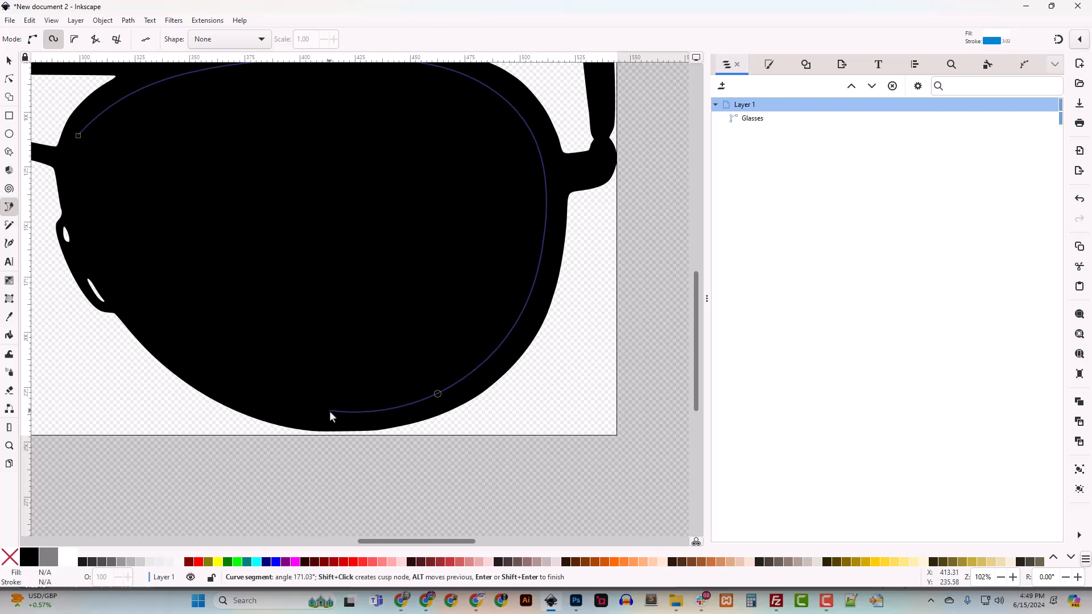
left_click(352, 409)
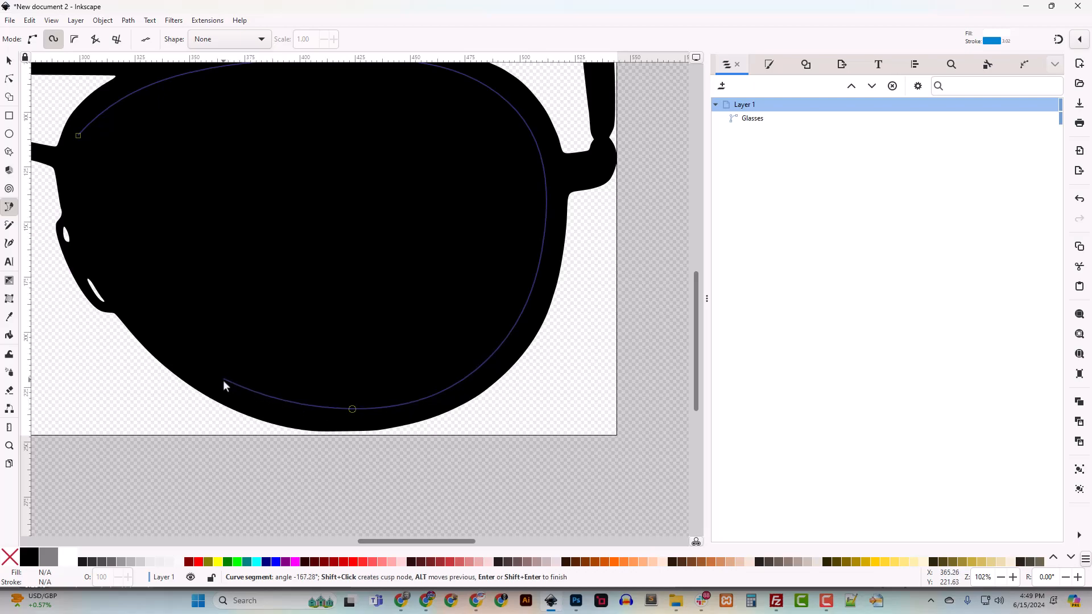
left_click(223, 380)
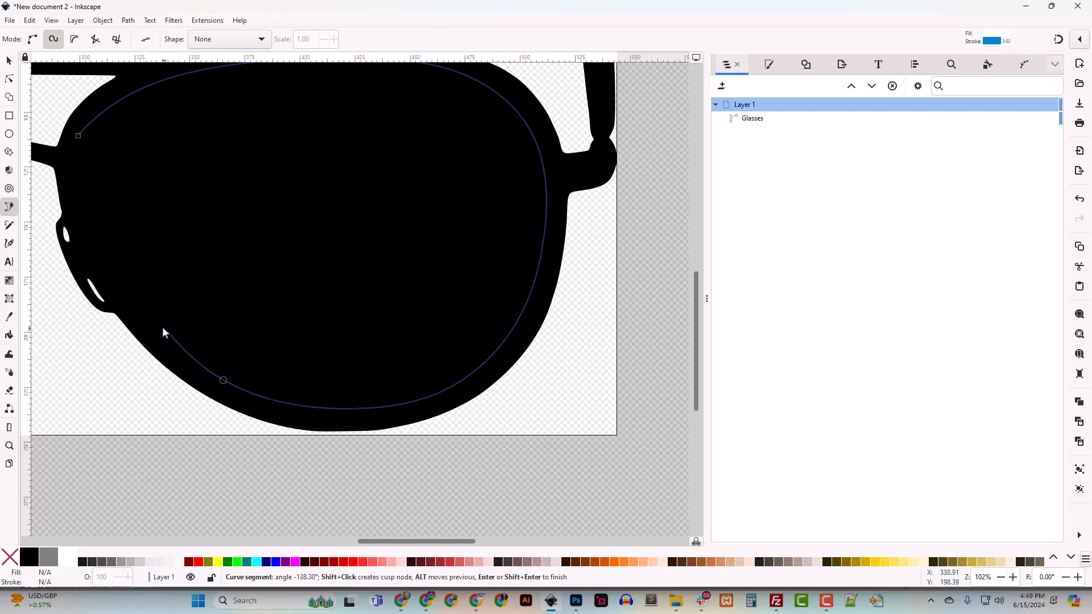
left_click(131, 292)
left_click(86, 192)
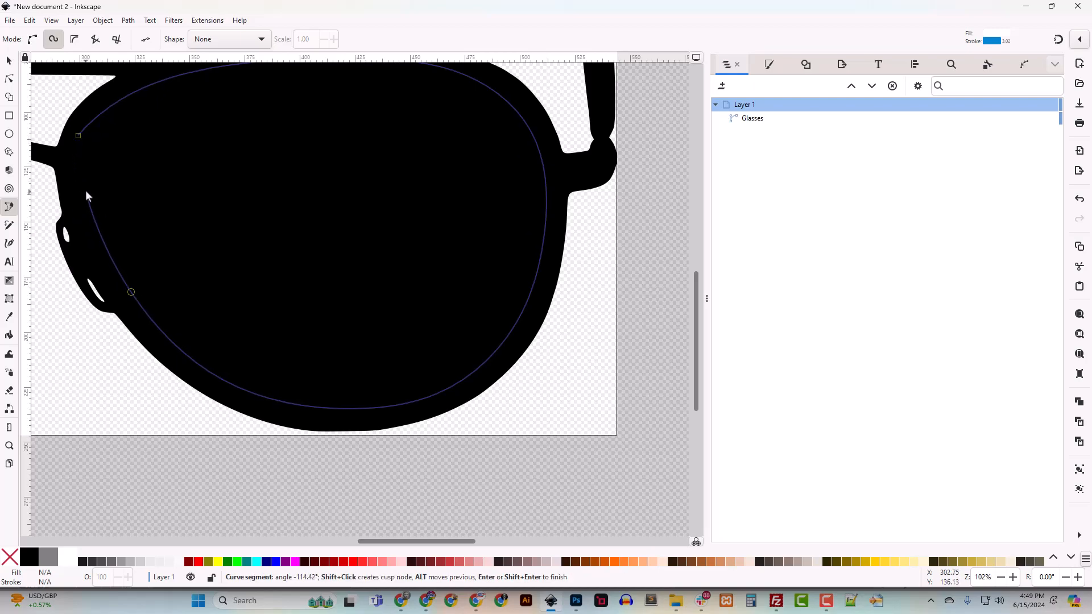
left_click(79, 136)
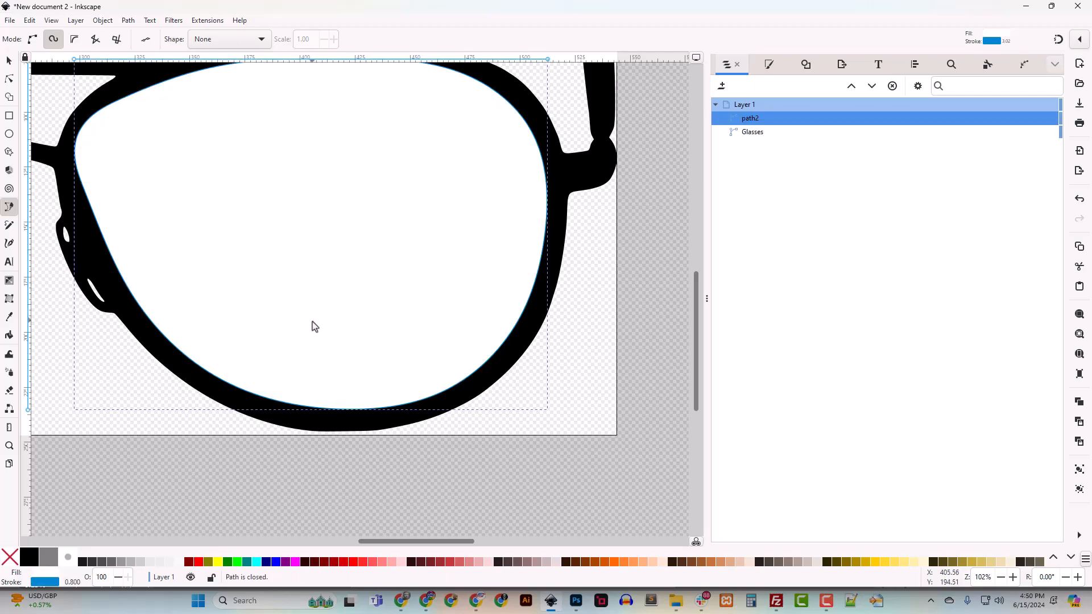
Convert the closed lens outline with Object to Path and show its nodes for editing
left_click(128, 21)
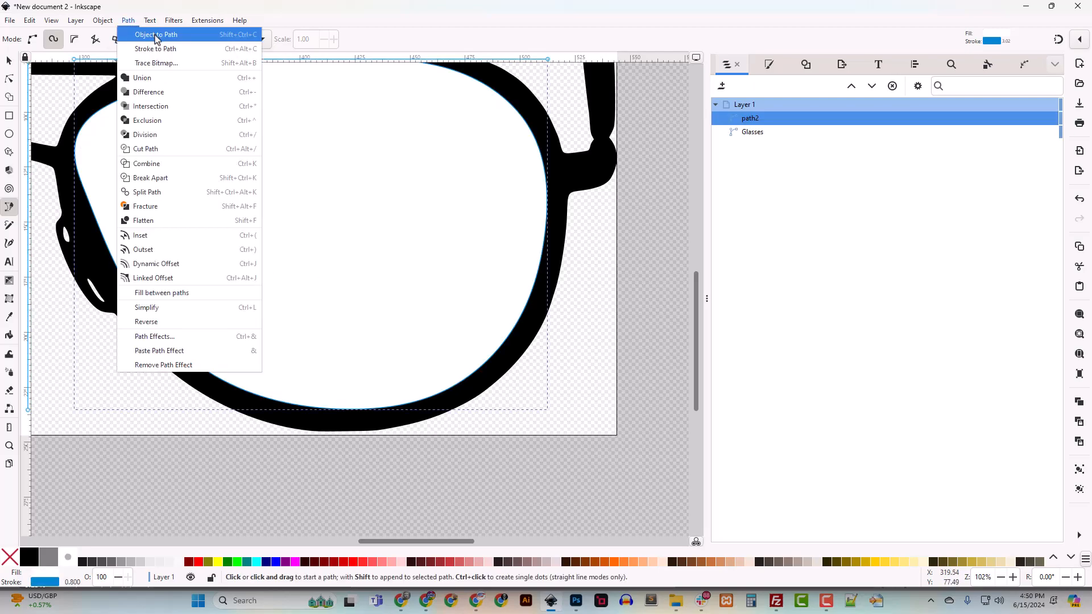
left_click(155, 35)
left_click(9, 79)
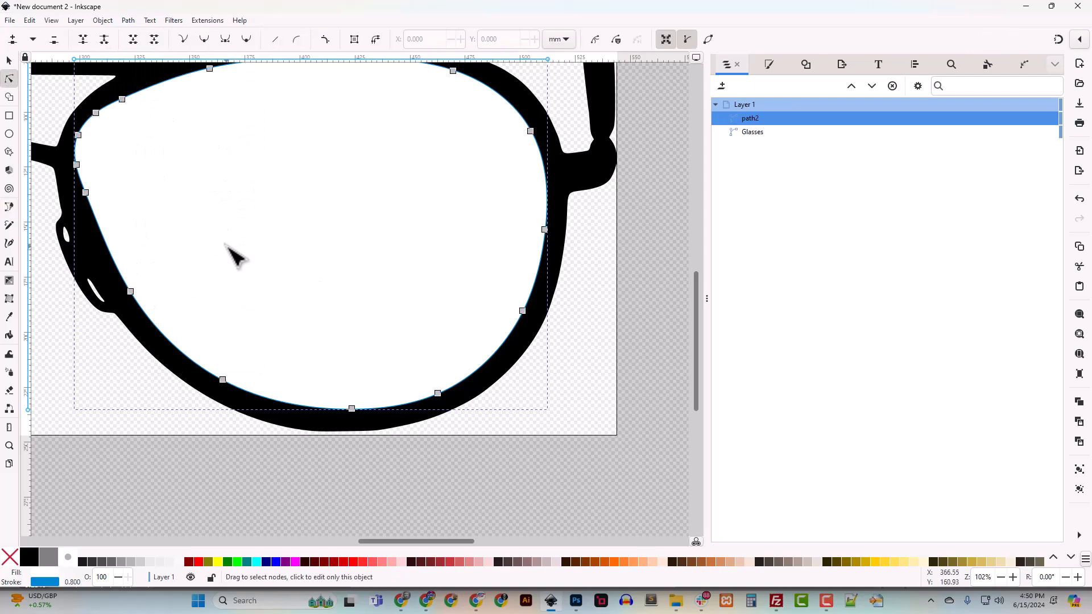
key("plus")
key("minus")
key("minus")
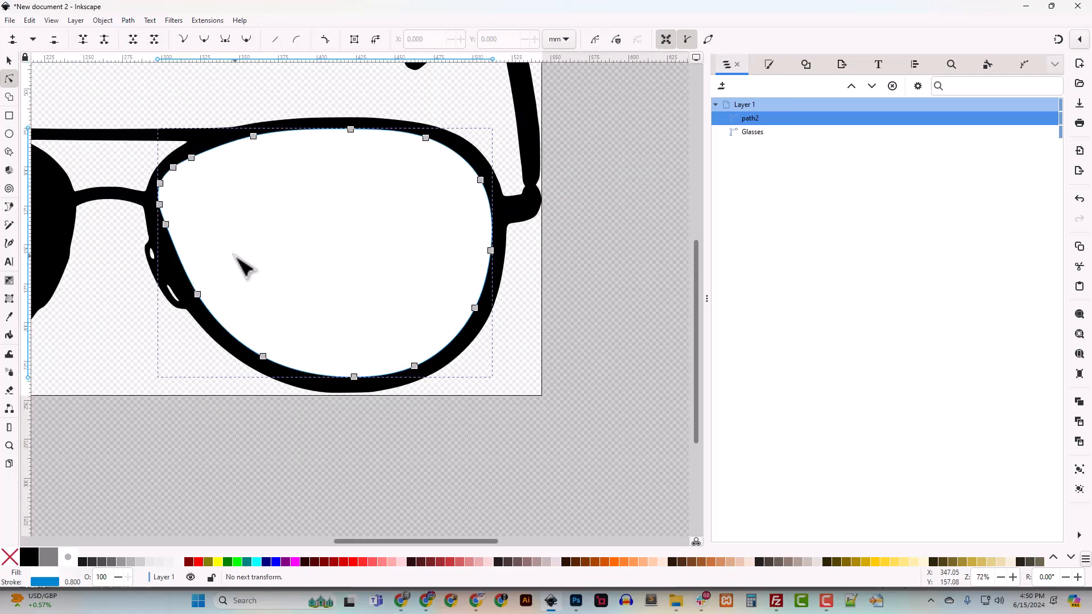
Move the lens path's upper inner node slightly inward to about X 301.7, Y 110.8 mm, and deselect the path
left_click(161, 205)
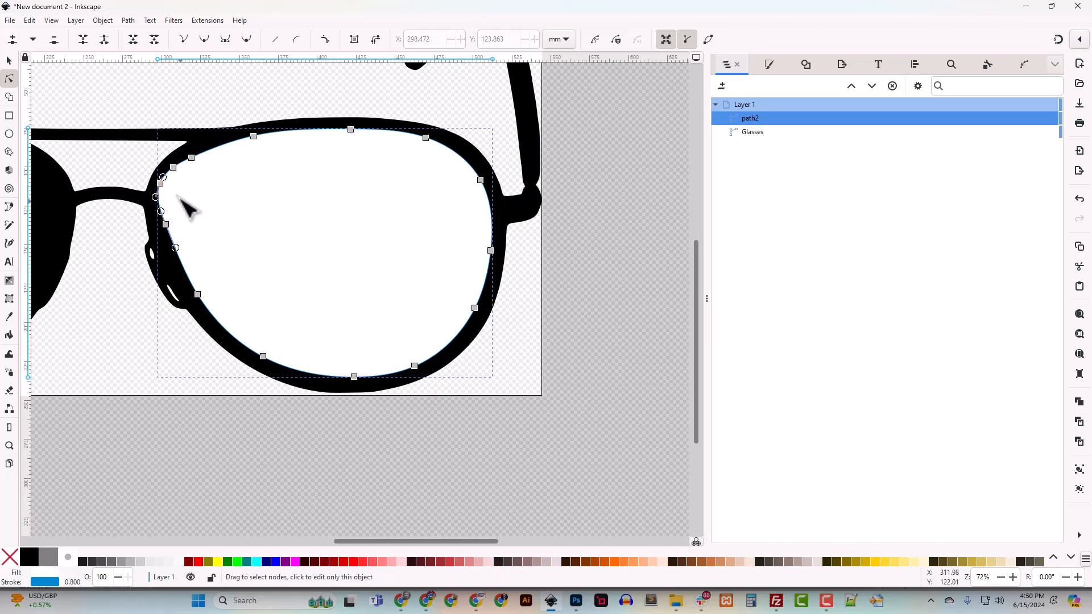
left_click(174, 168)
left_click(161, 183)
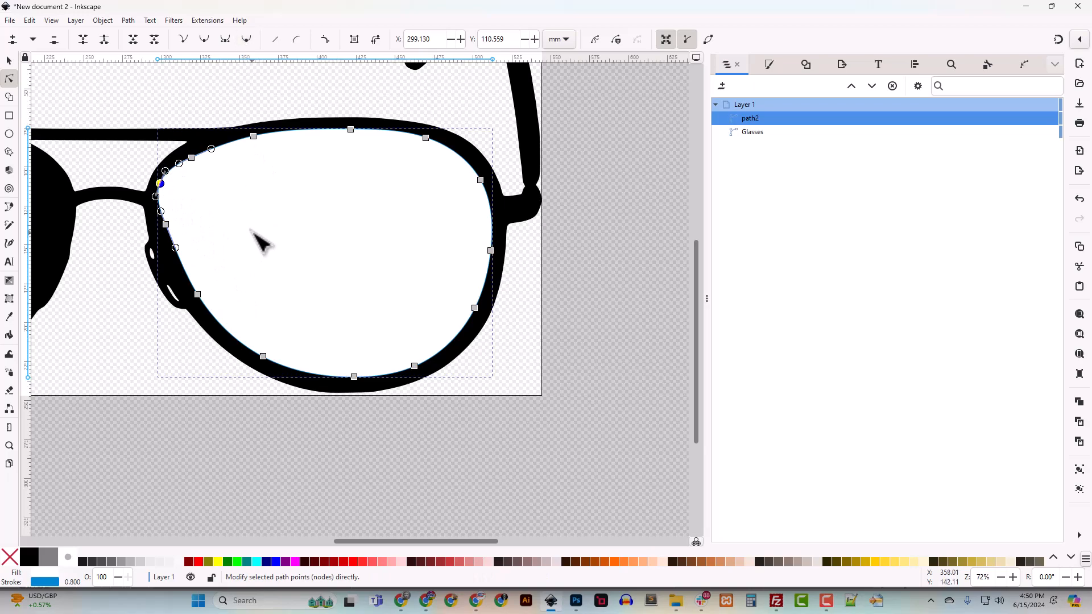
key("plus")
left_click_drag(78, 135, 84, 136)
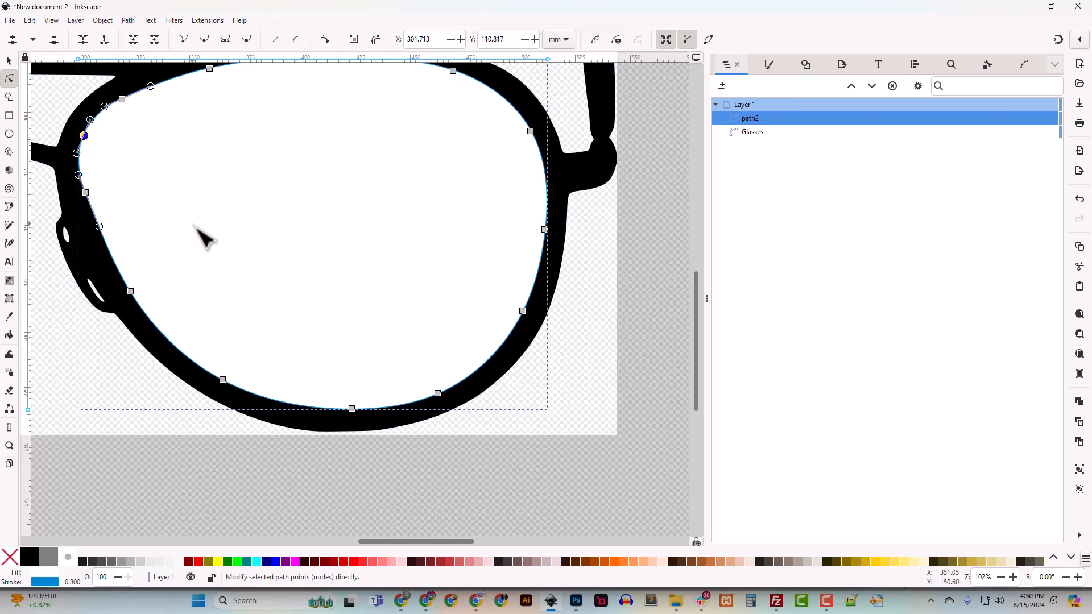
key("minus")
key("minus")
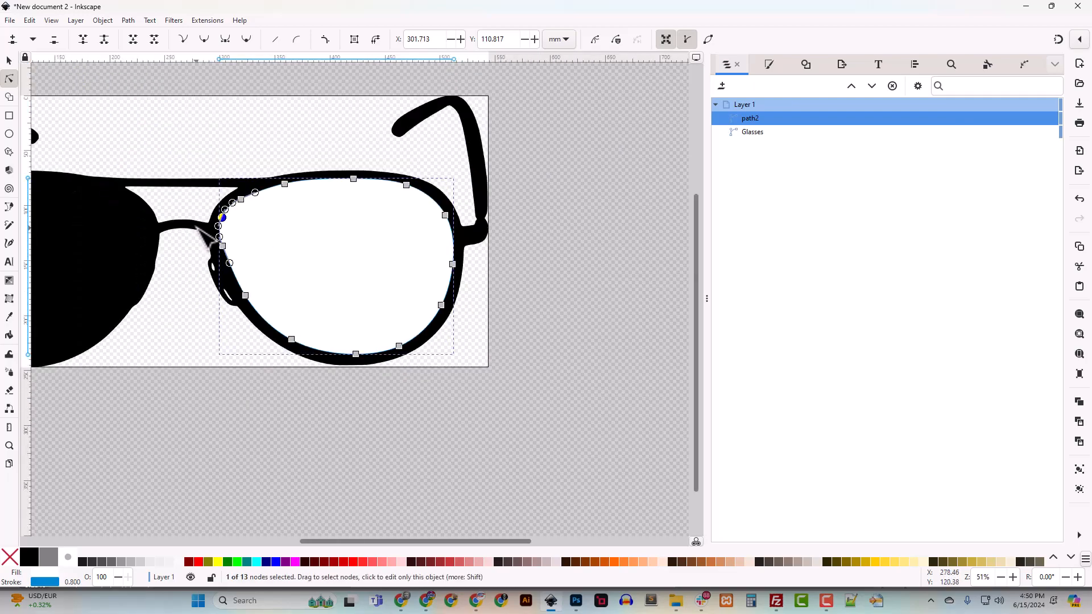
left_click(230, 360)
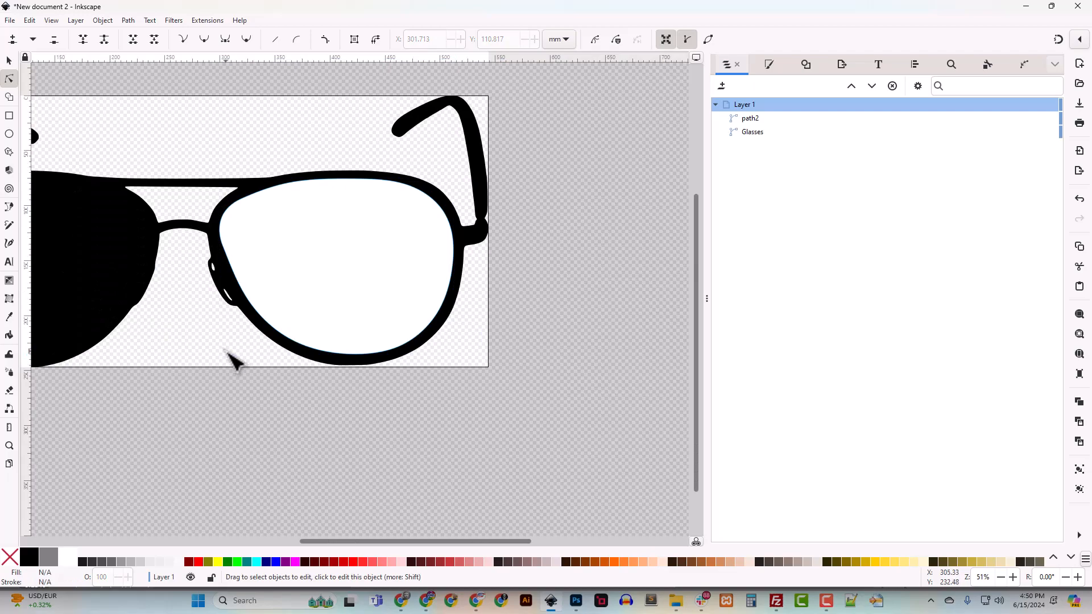
Select the new lens path and rename it Glass_Right
key("minus")
key("minus")
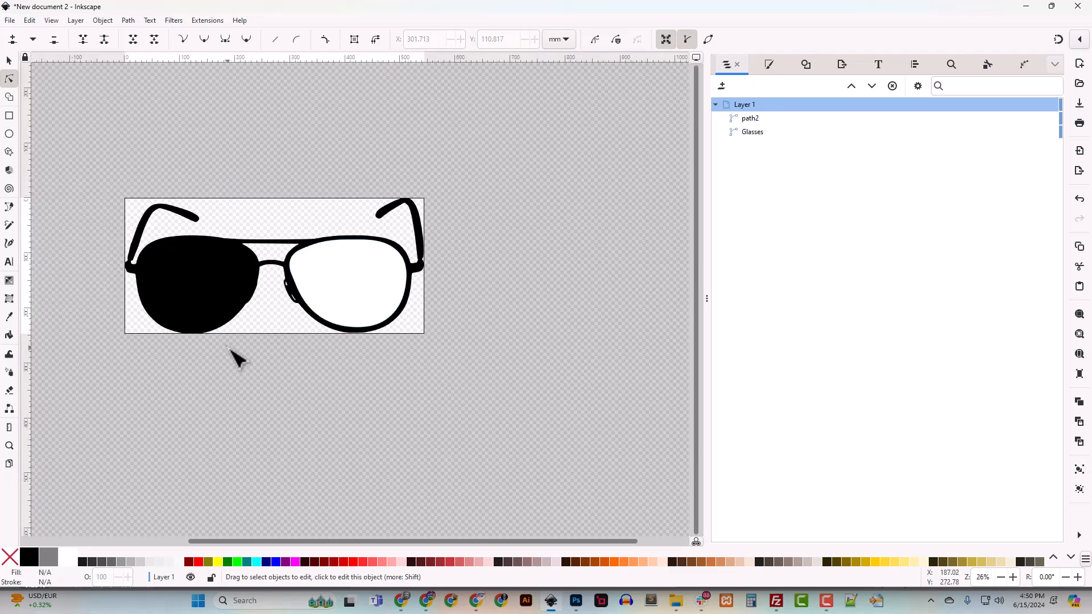
left_click(9, 61)
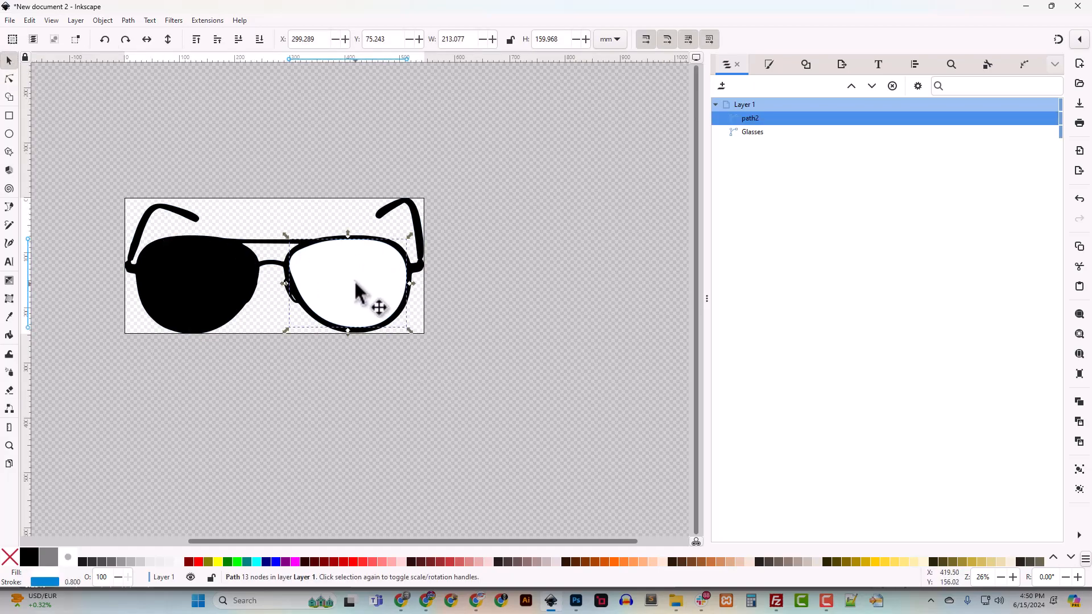
double_click(755, 119)
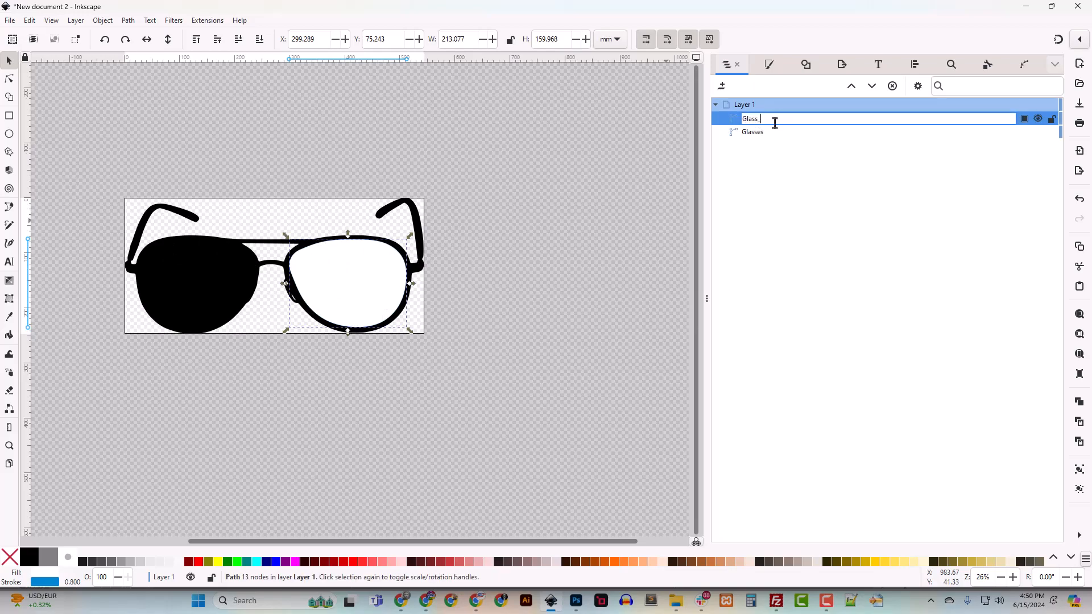
type("Glass_Right")
key("Return")
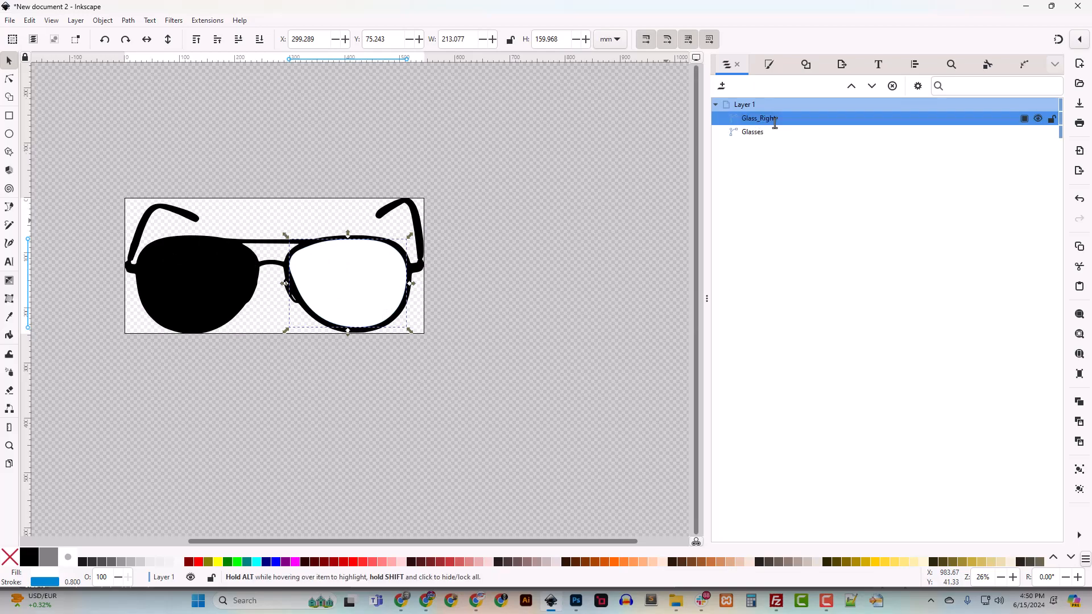
Duplicate the Glass_Right path and rename the copy Glass_Left
right_click(777, 127)
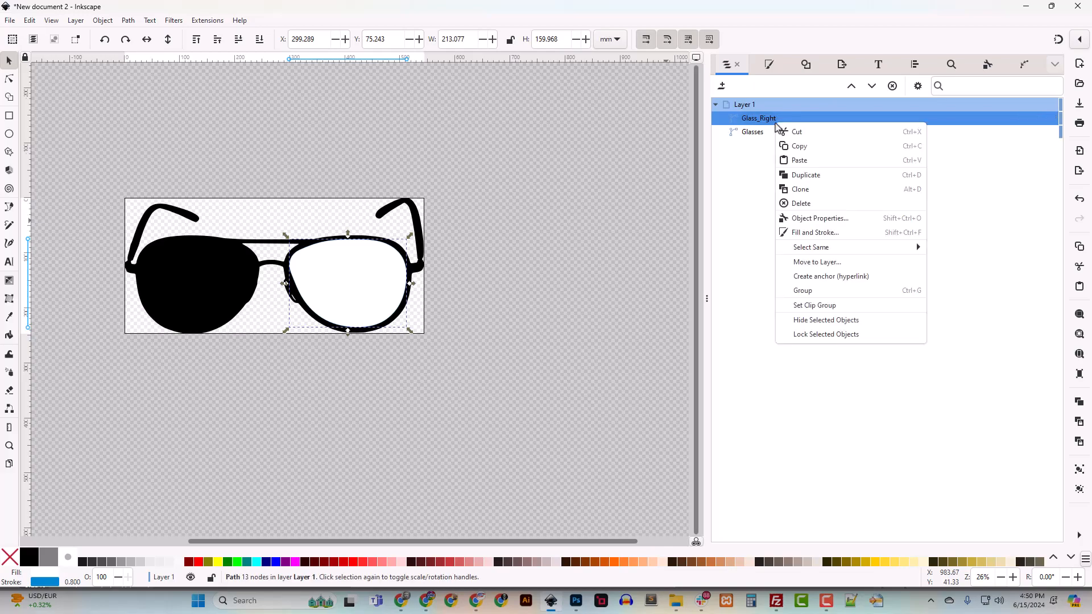
left_click(797, 174)
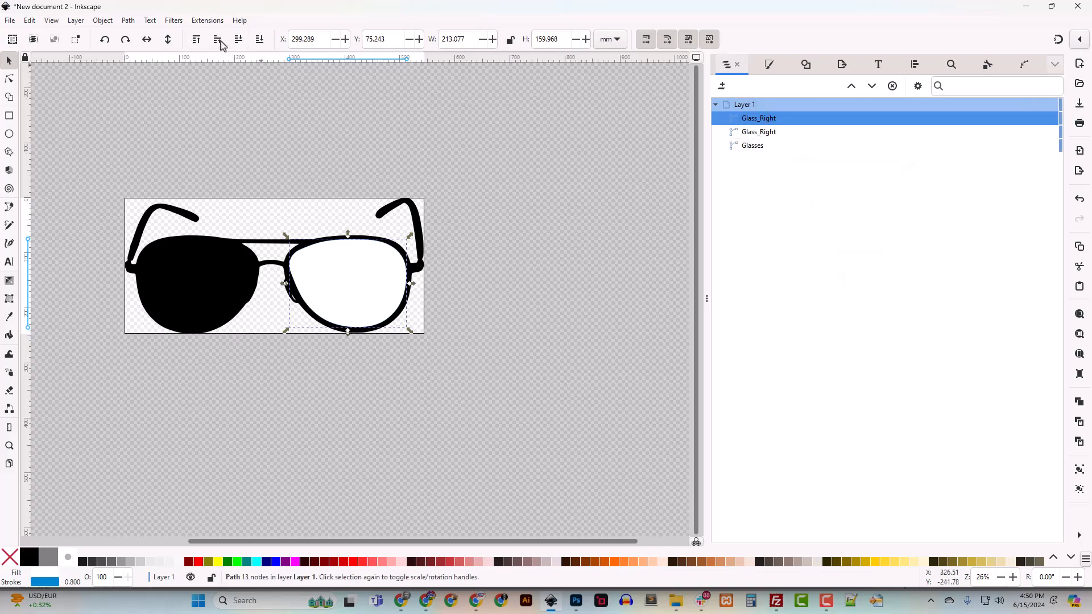
left_click(101, 23)
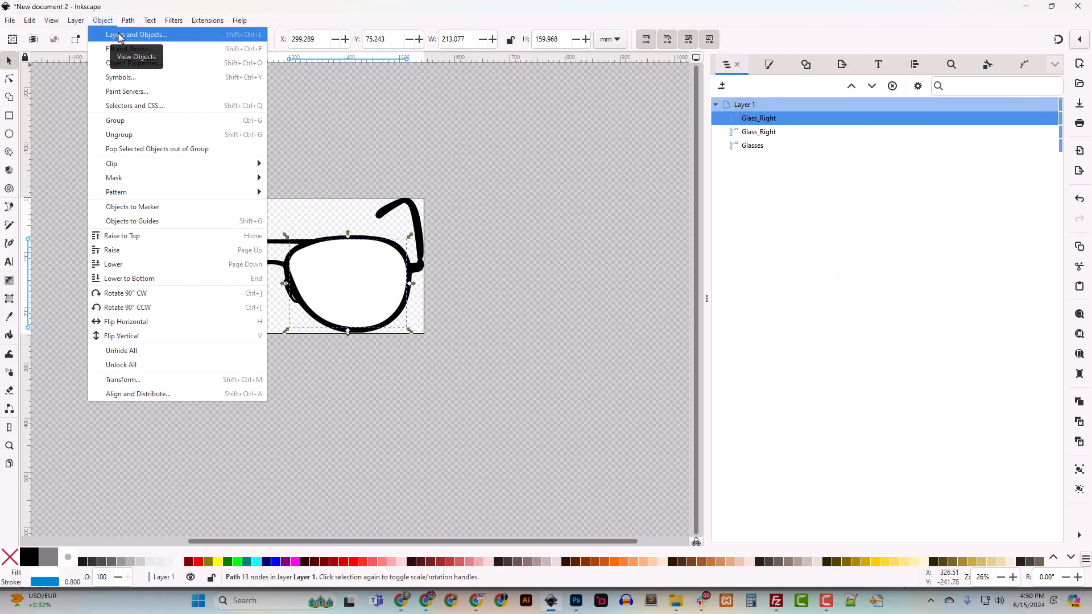
left_click(117, 36)
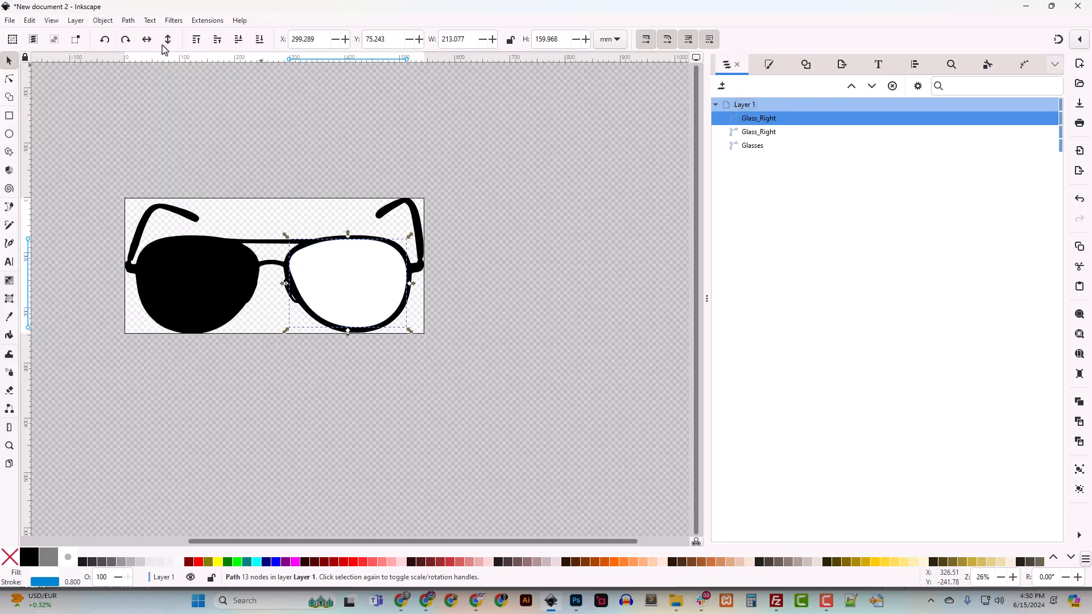
double_click(759, 119)
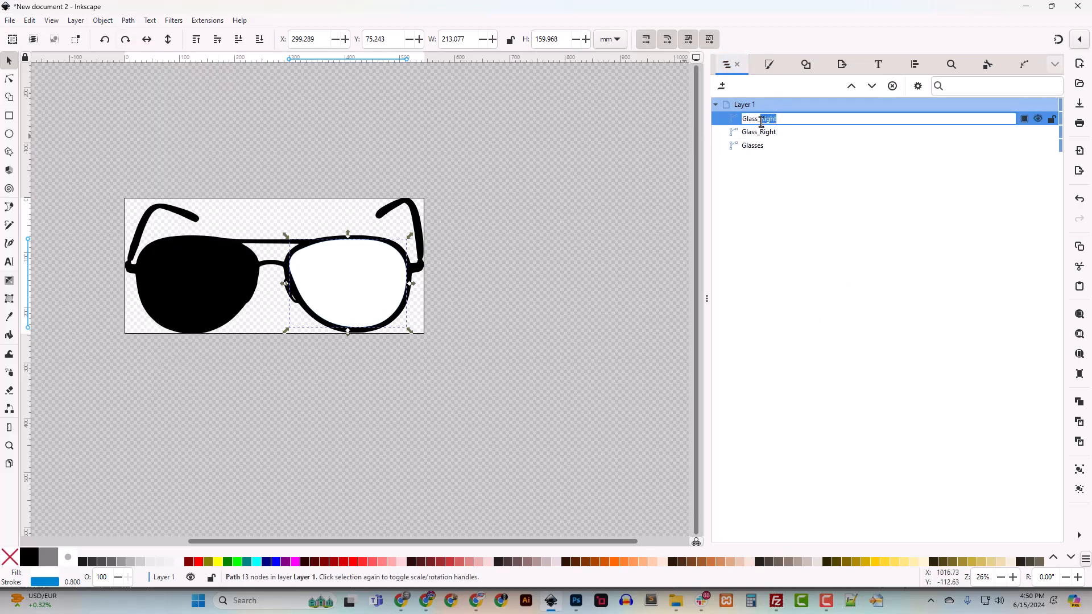
key("Return")
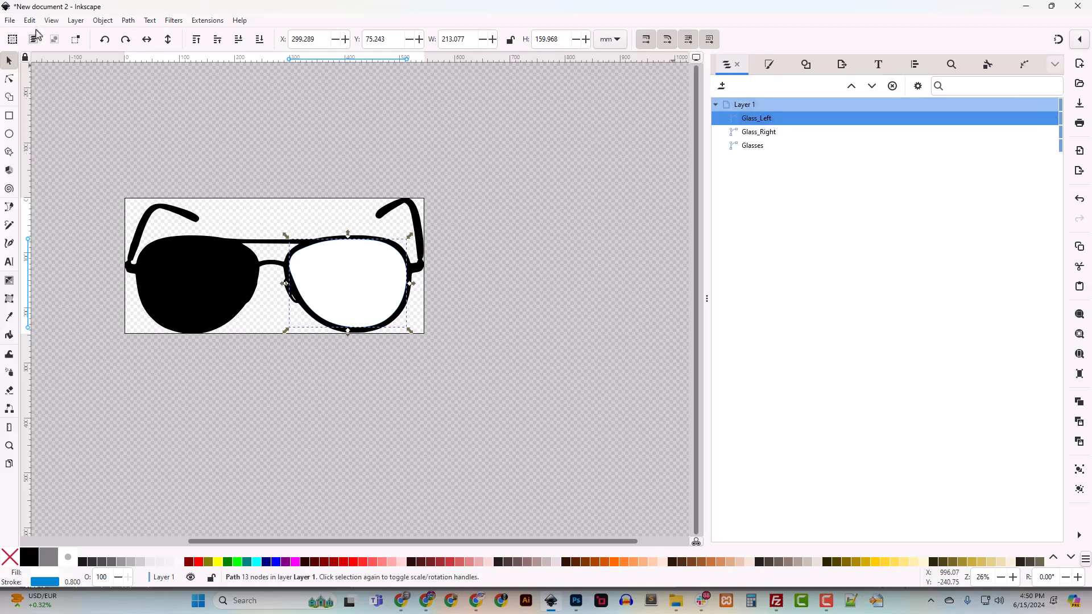
Flip the Glass_Left path horizontally and move it about 272.8 mm across onto the black left lens of the glasses
left_click(105, 24)
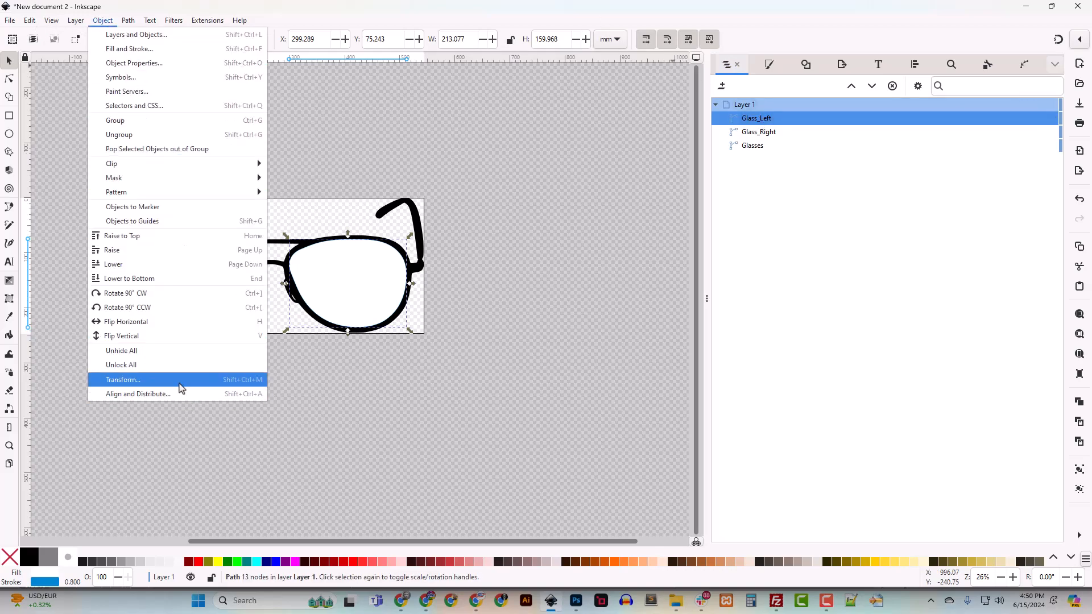
left_click(171, 319)
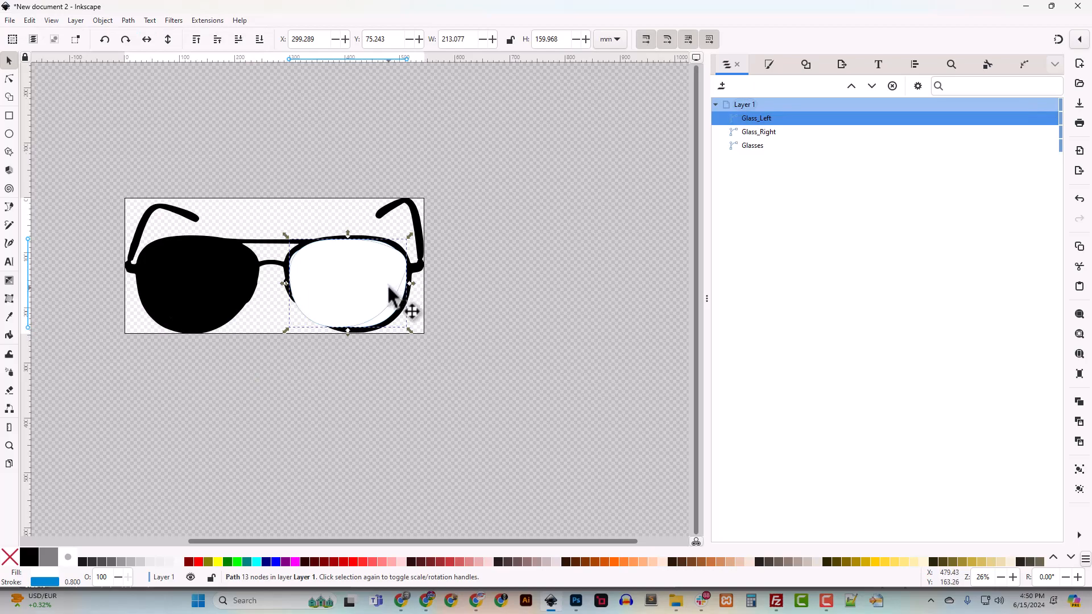
left_click_drag(370, 295, 196, 294)
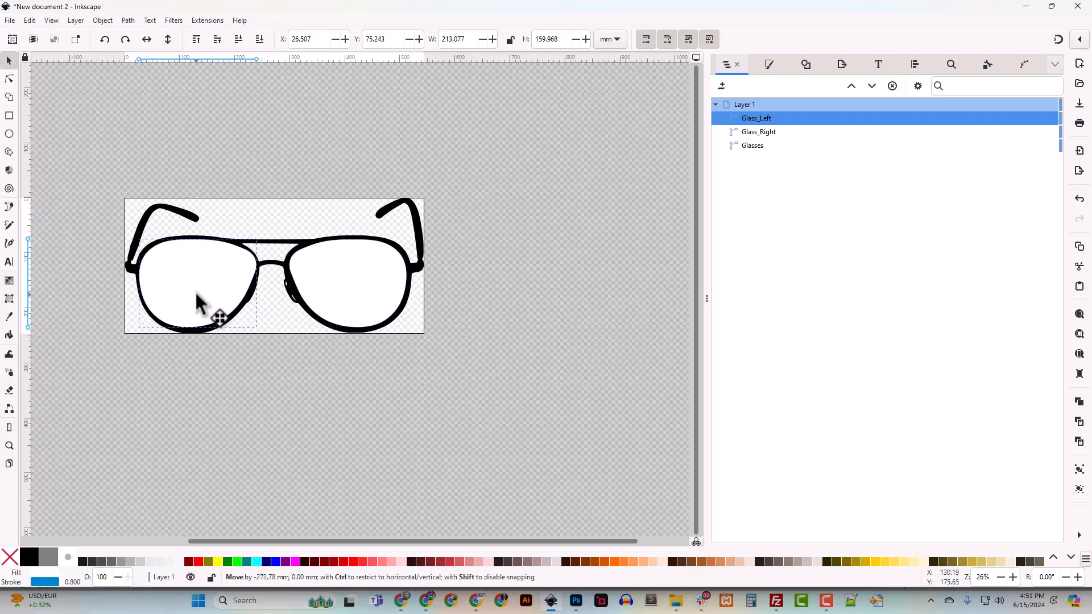
left_click_drag(196, 295, 196, 295)
Nudge the Glass_Left path into alignment with the frame, to X 27.037, Y 75.772 mm
key("Down")
key("Down")
key("Down")
key("Down")
key("Down")
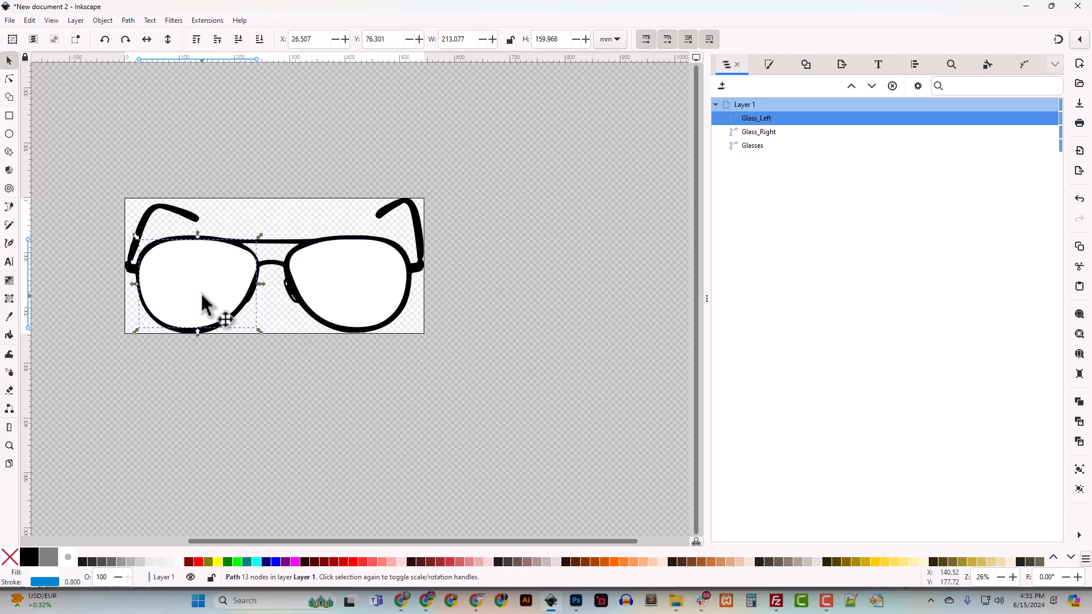
key("Right")
key("Up")
key("Up")
key("Up")
key("Up")
Show Glass_Left's nodes, make those along its lower edge auto-smooth, and move the bottommost node slightly down toward the frame
key("plus")
key("plus")
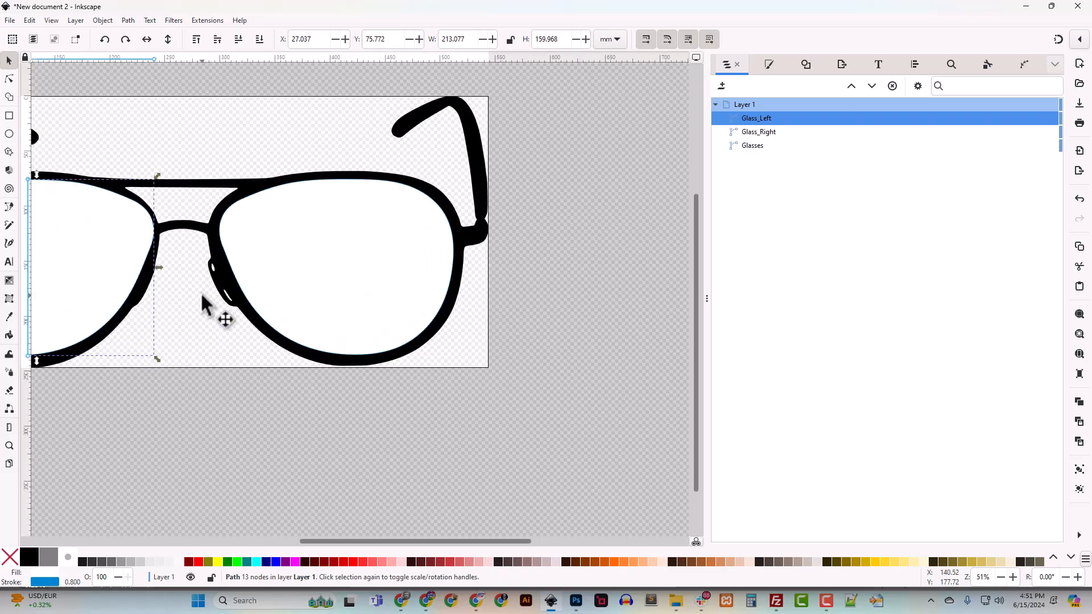
left_click_drag(384, 541, 299, 544)
left_click(10, 81)
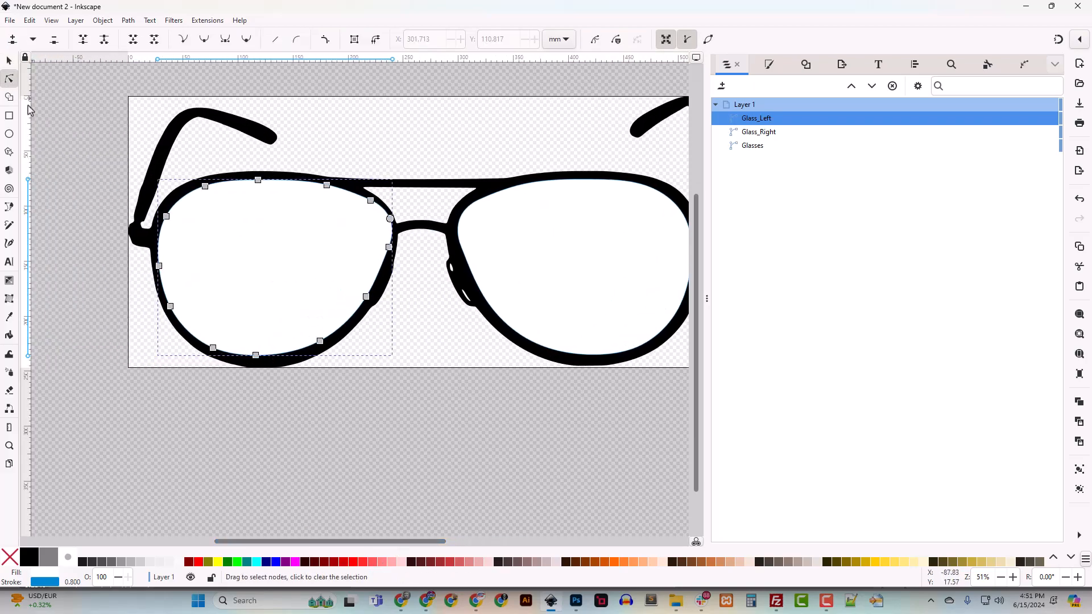
key("plus")
left_click(213, 379)
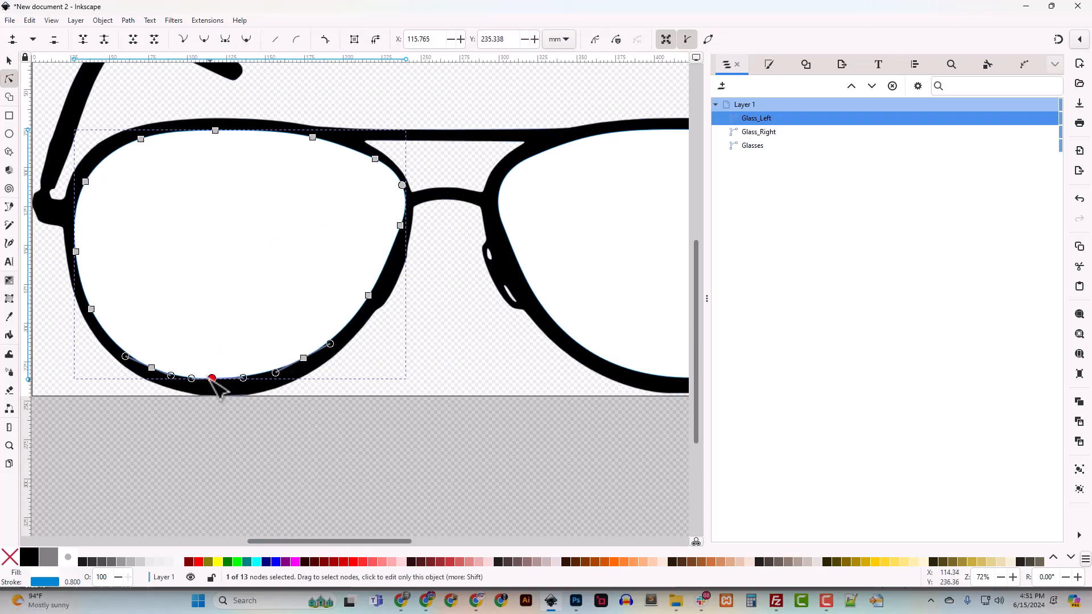
left_click(304, 358)
left_click(247, 39)
left_click(145, 364)
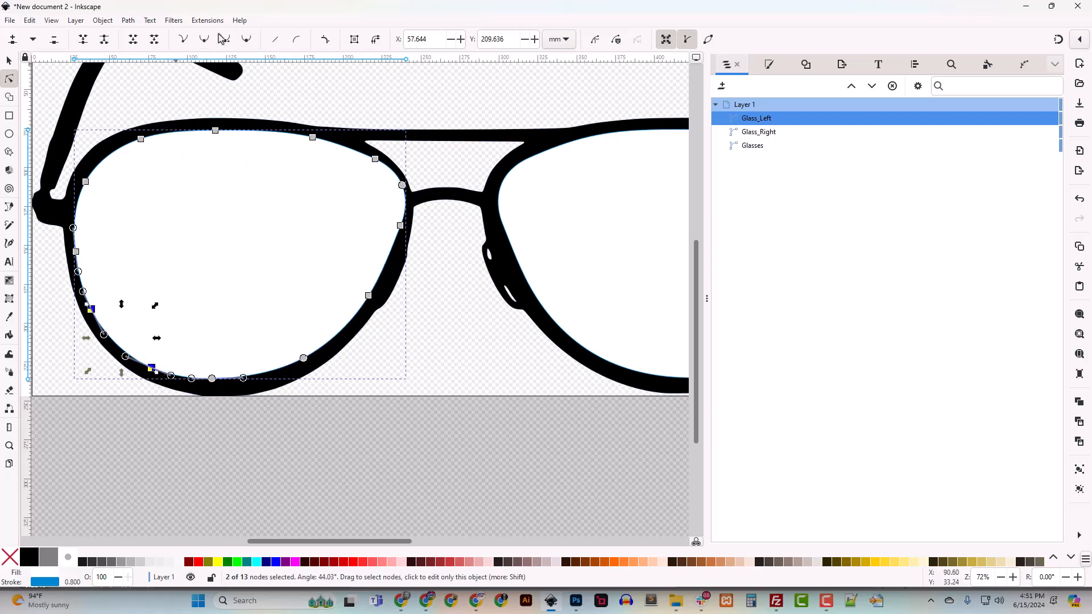
left_click(247, 39)
left_click_drag(213, 378, 219, 385)
Make Glass_Left's lower inner-side node auto-smooth and move the neighbouring bottom node to about X 174.8, Y 224.4 mm
left_click(368, 295)
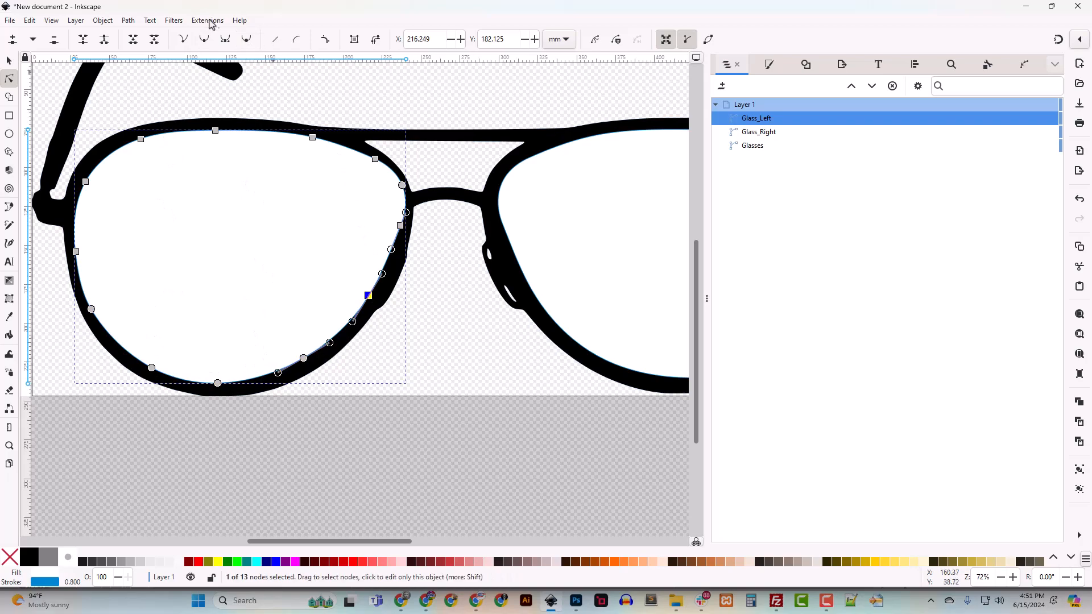
left_click(247, 40)
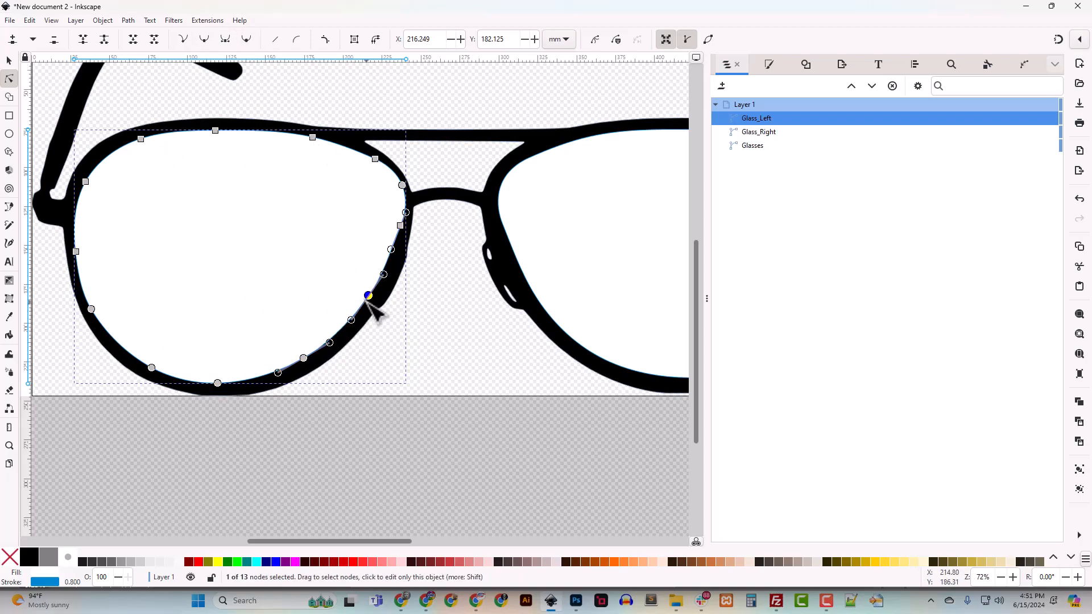
left_click_drag(304, 358, 305, 365)
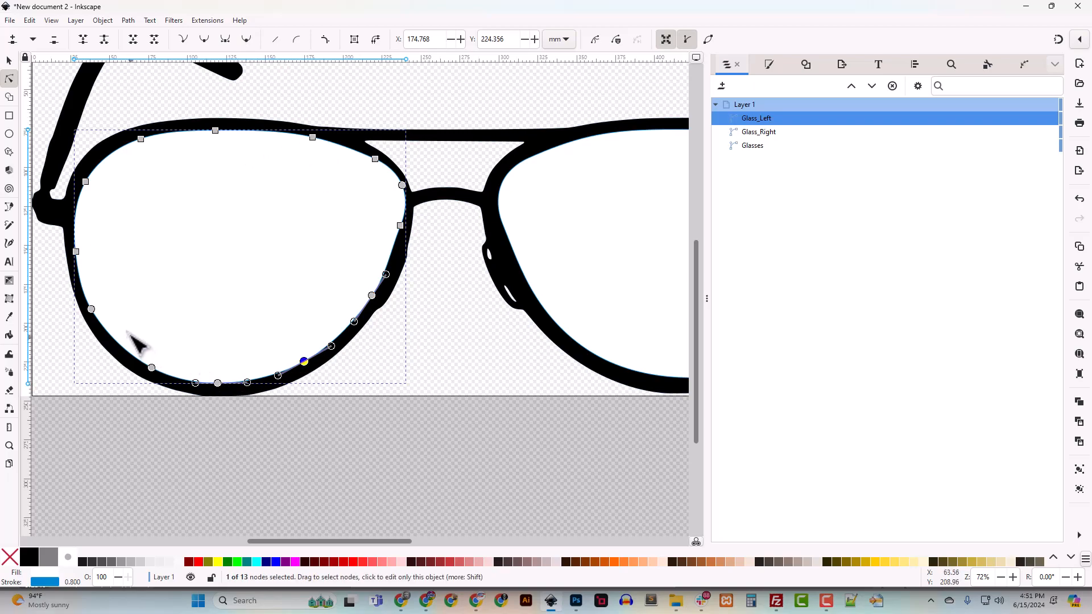
Adjust Glass_Left's outer-edge nodes, shifting the lowest about 2.6 mm inward, making the uppermost auto-smooth and raising it slightly
left_click(91, 309)
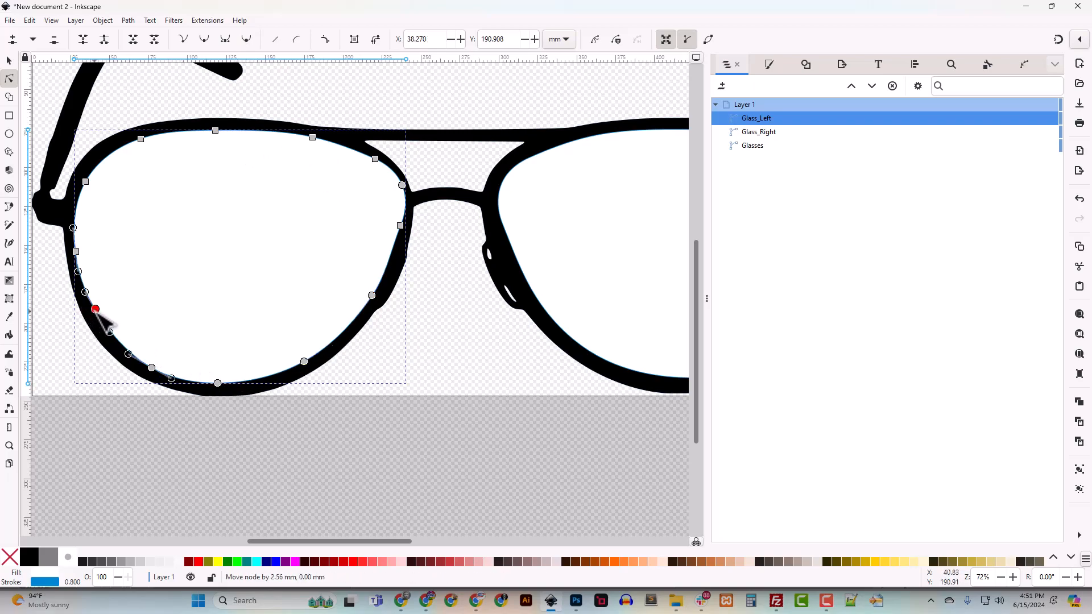
left_click(77, 251)
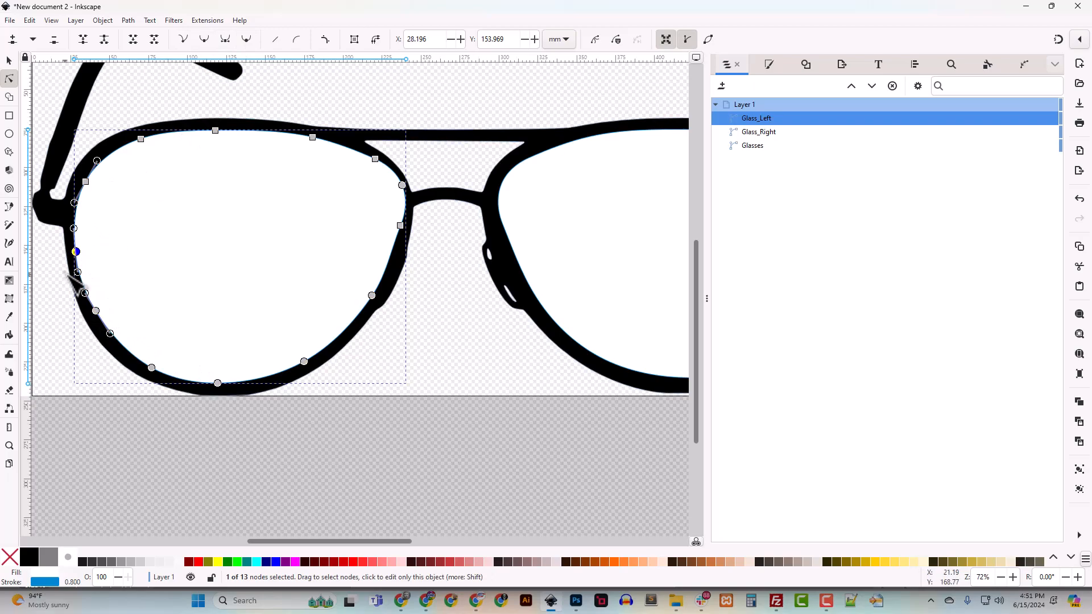
left_click_drag(82, 254, 83, 251)
left_click(86, 181)
left_click(246, 40)
left_click_drag(86, 182, 86, 176)
Make Glass_Left's top-edge nodes auto-smooth and shift them slightly, placing the one nearest the bridge at about X 181.8, Y 80.2 mm
left_click(141, 139)
left_click(246, 40)
left_click_drag(141, 138, 142, 137)
left_click(215, 130)
left_click_drag(215, 130, 222, 132)
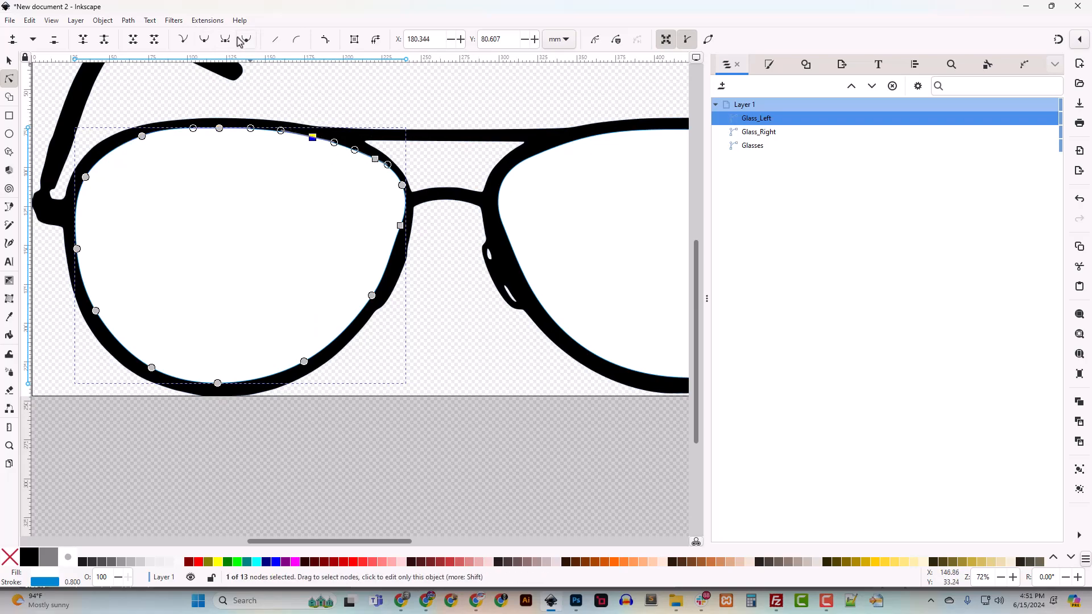
left_click(313, 137)
left_click_drag(321, 148, 319, 143)
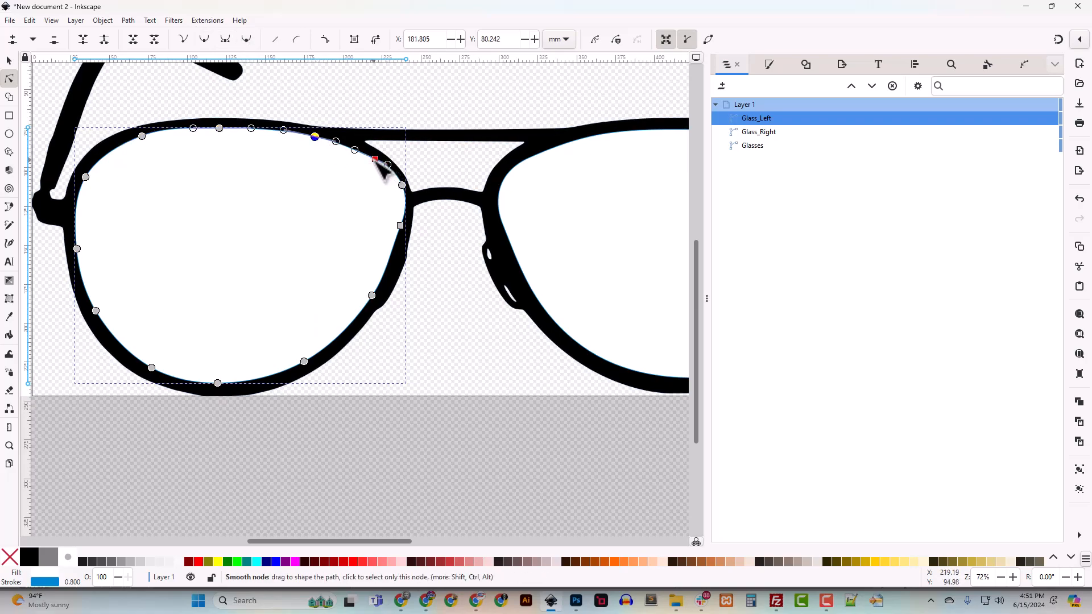
Make Glass_Left's bridge-side nodes auto-smooth and shift them inward, placing the middle one at about X 232.6, Y 148.9 mm
left_click(375, 158)
left_click_drag(376, 162, 400, 189)
left_click_drag(399, 227, 406, 237)
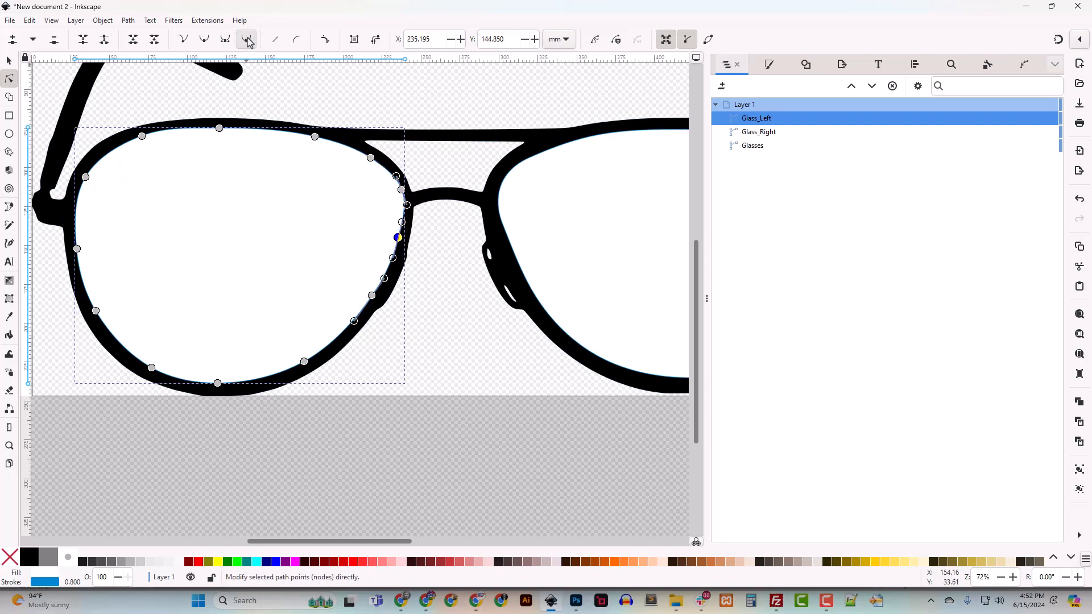
left_click_drag(400, 238, 399, 244)
left_click_drag(372, 295, 369, 301)
left_click_drag(403, 191, 402, 198)
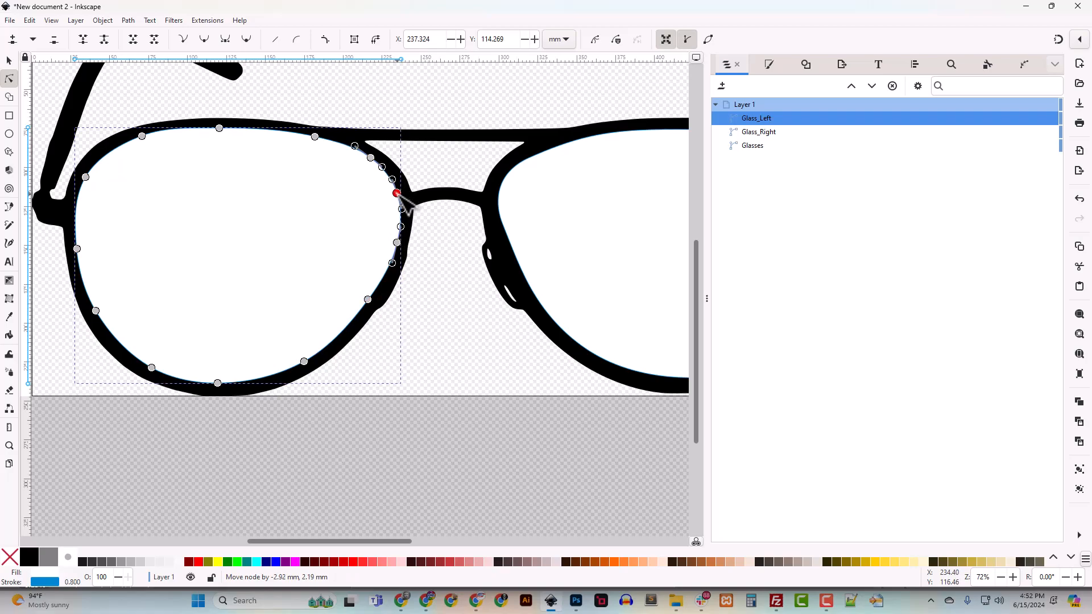
left_click_drag(404, 247, 398, 247)
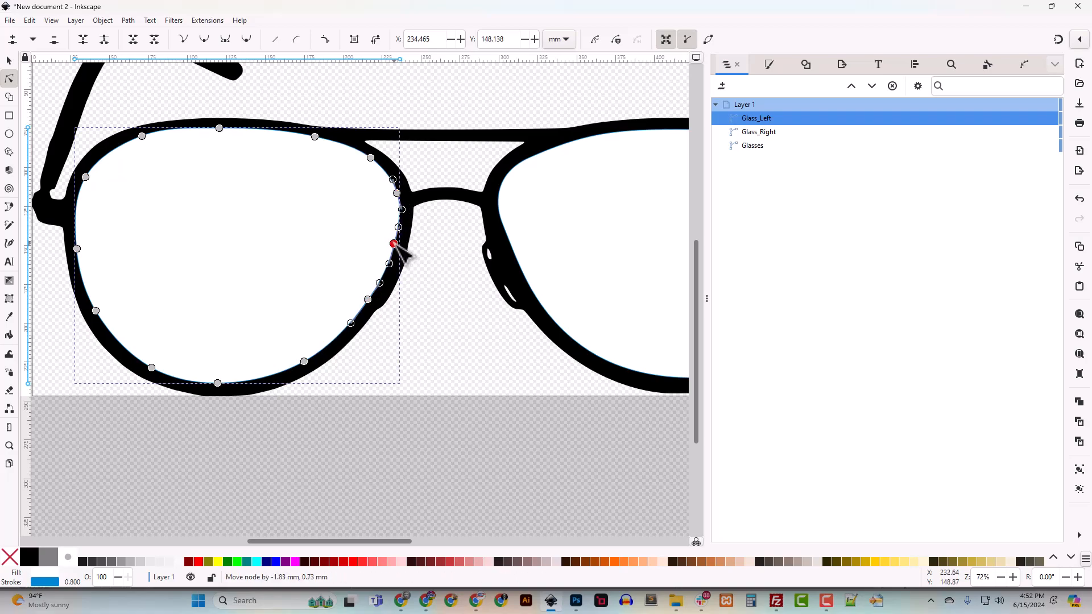
Make the two lower bridge-side nodes of the Glass_Right path auto-smooth and shift them slightly outward
left_click(527, 273)
left_click(508, 234)
left_click_drag(503, 225, 501, 230)
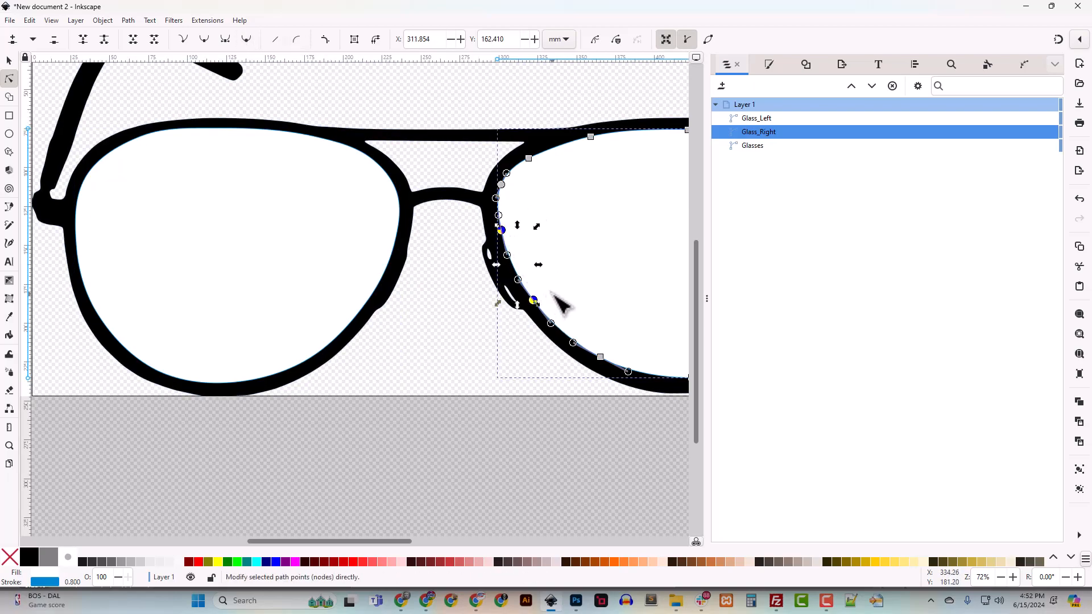
Fine-tune Glass_Left's bridge-side nodes again, placing the upper corner node at about X 214.2, Y 93.5 mm
left_click(382, 284)
left_click_drag(370, 301, 368, 305)
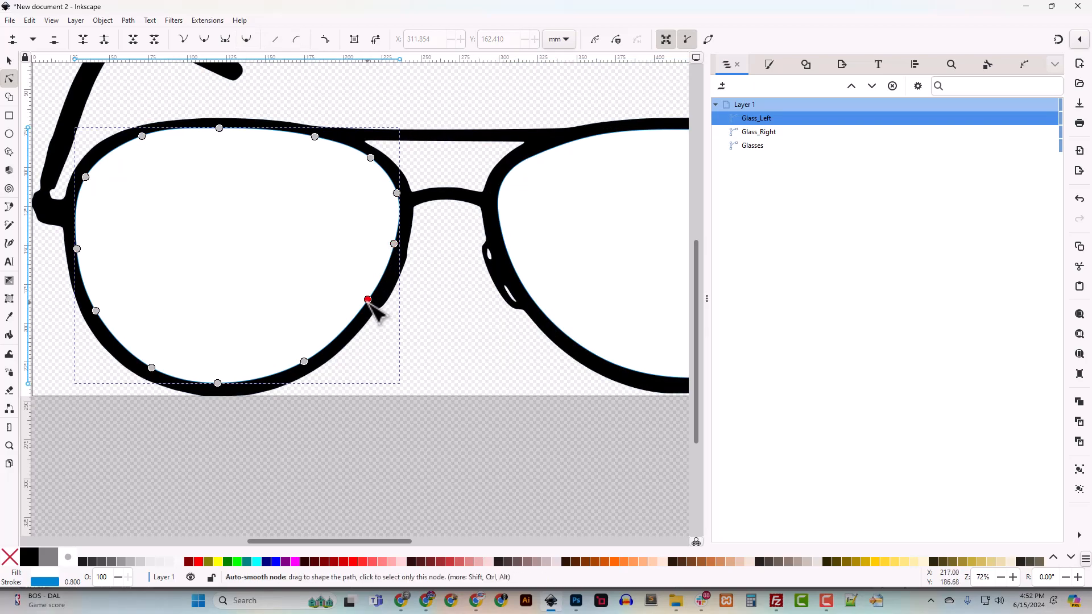
left_click(396, 194)
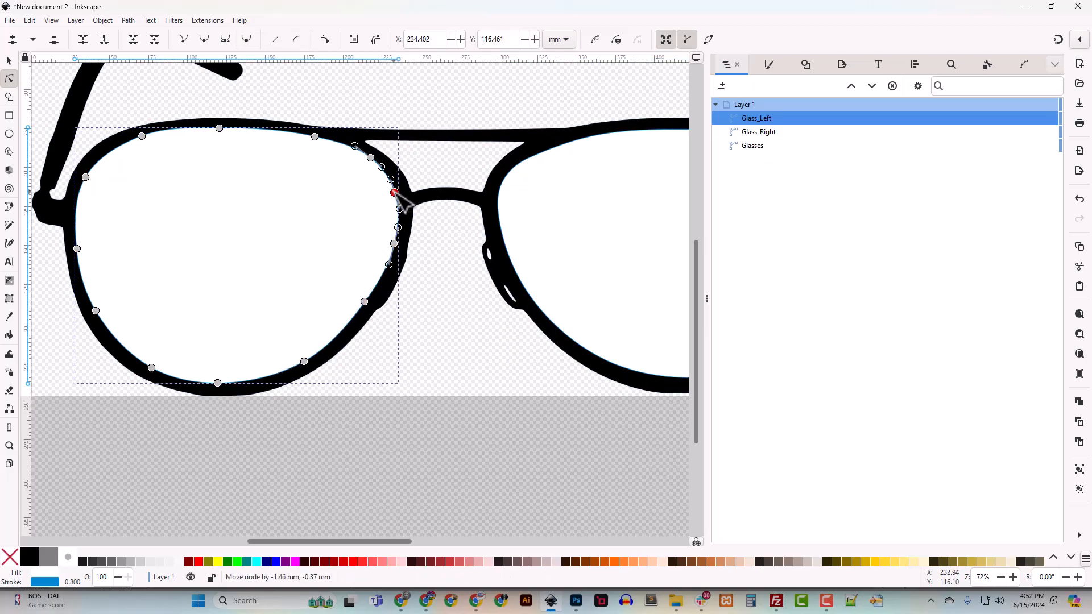
left_click(373, 159)
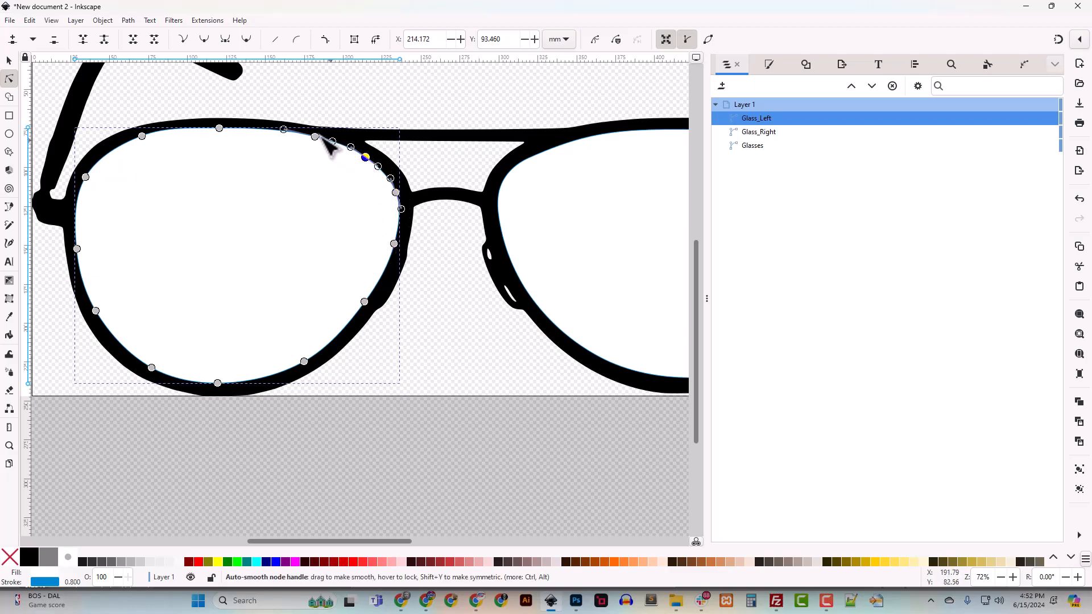
Lower Glass_Left's top-edge nodes slightly, placing the outer one at about X 69.4, Y 82.4 mm, and deselect the path
left_click(315, 137)
left_click(220, 129)
left_click_drag(148, 144, 147, 146)
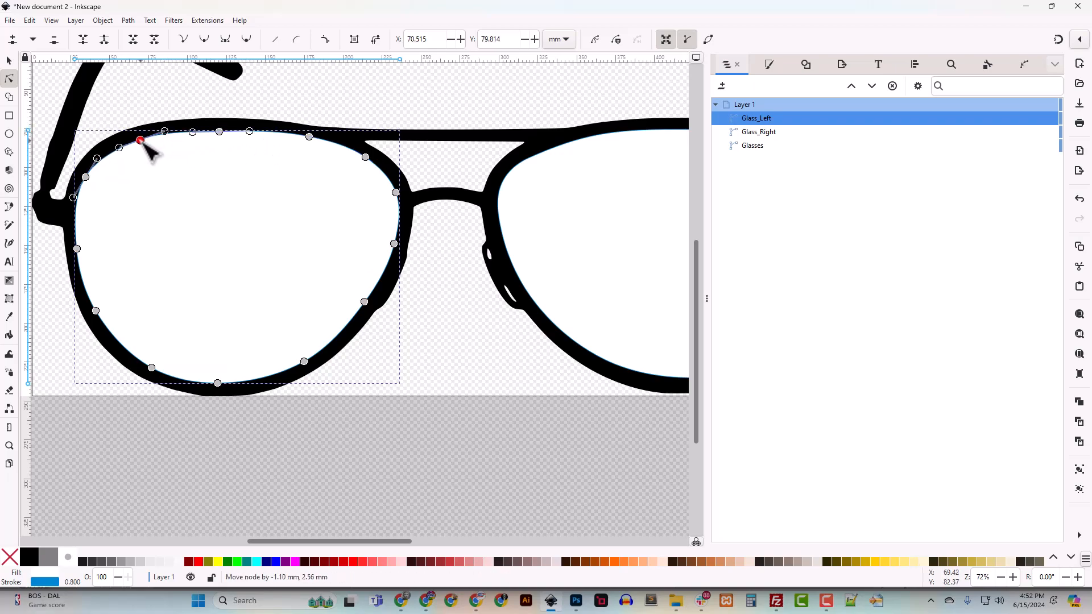
left_click(334, 110)
key("minus")
key("minus")
key("minus")
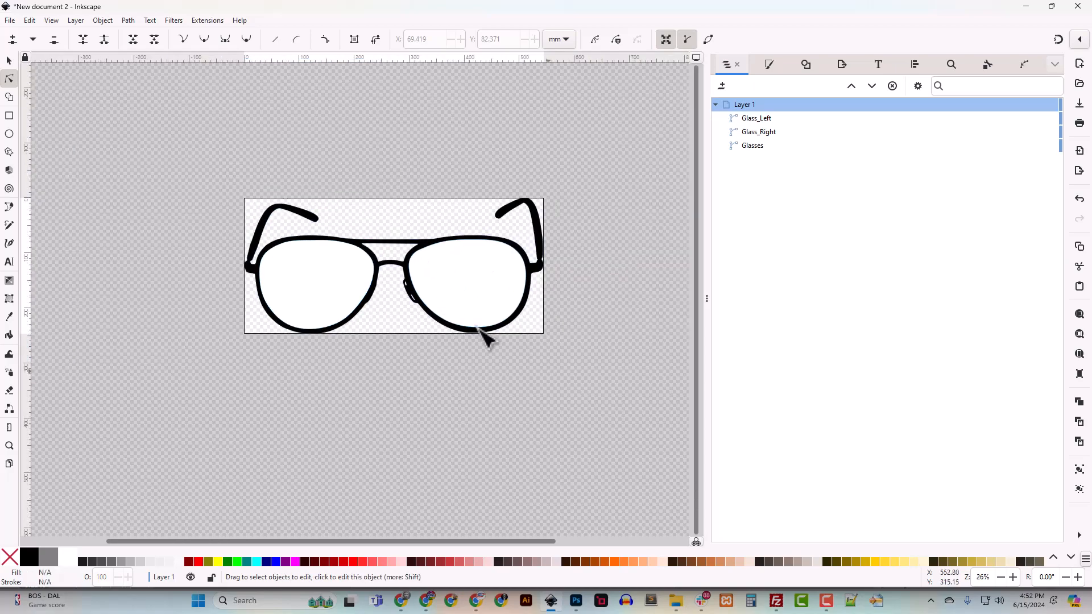
Select both lens paths, Glass_Left and Glass_Right, as whole objects
left_click(9, 60)
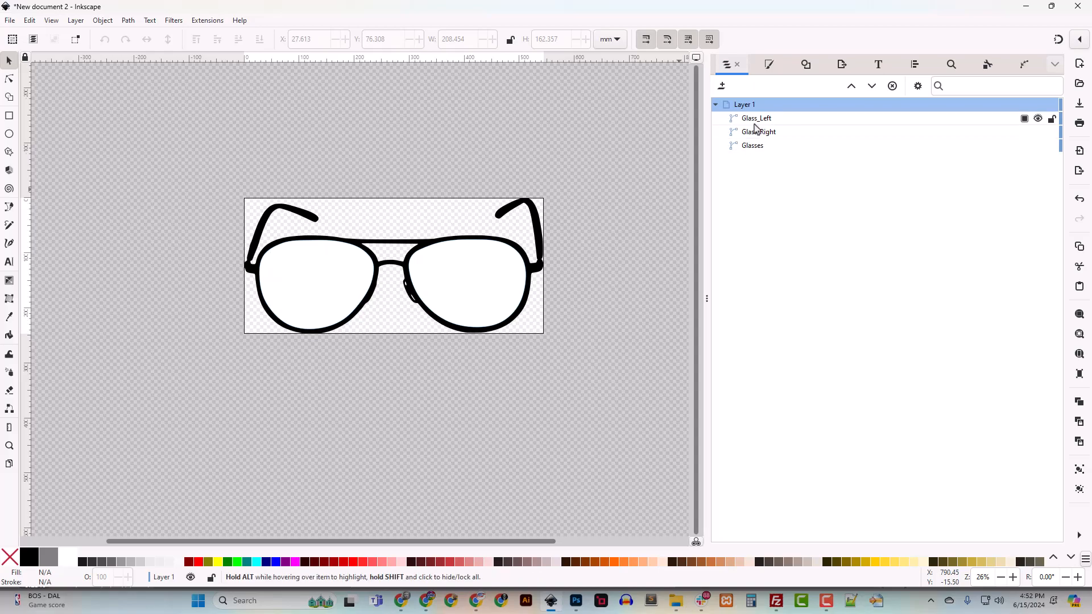
left_click(328, 293)
left_click(481, 288, "shift")
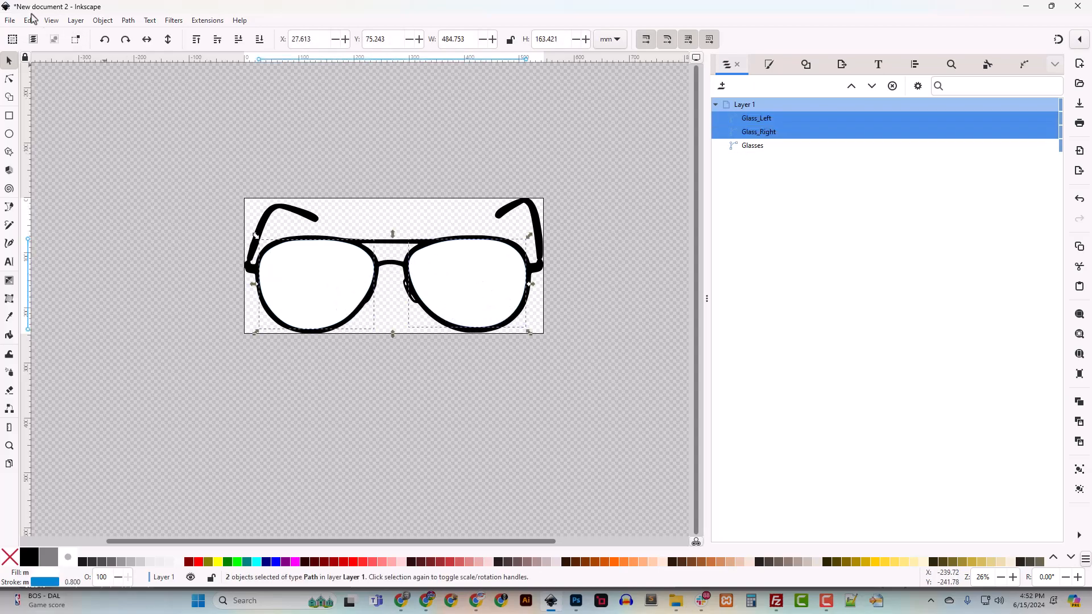
Save the document as Sunglasses_Editable.svg in the Crafty_Beach folder inside Designs
left_click(9, 20)
left_click(48, 120)
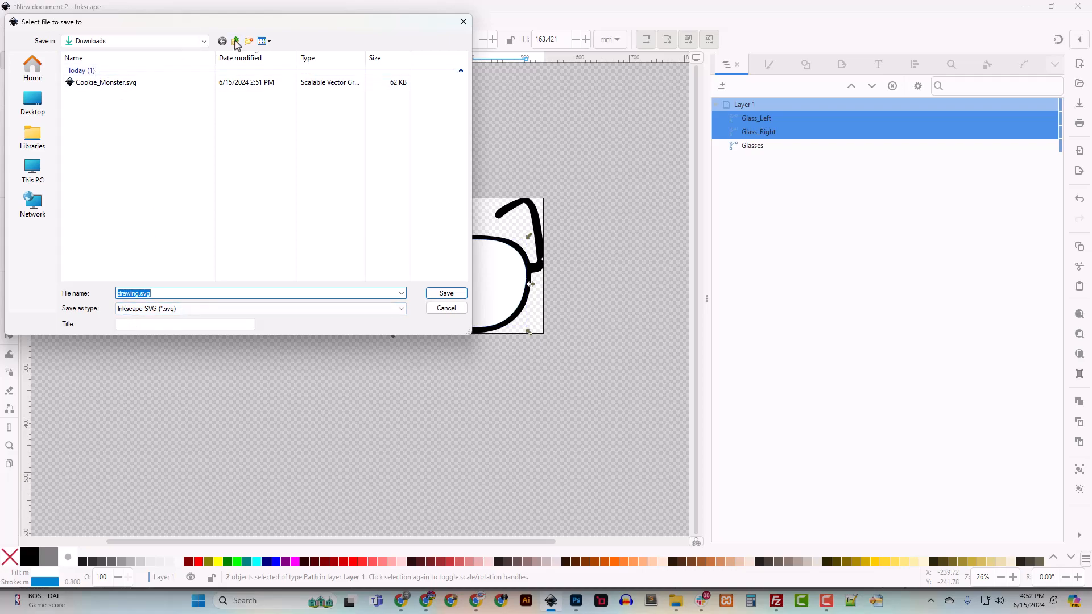
left_click(33, 67)
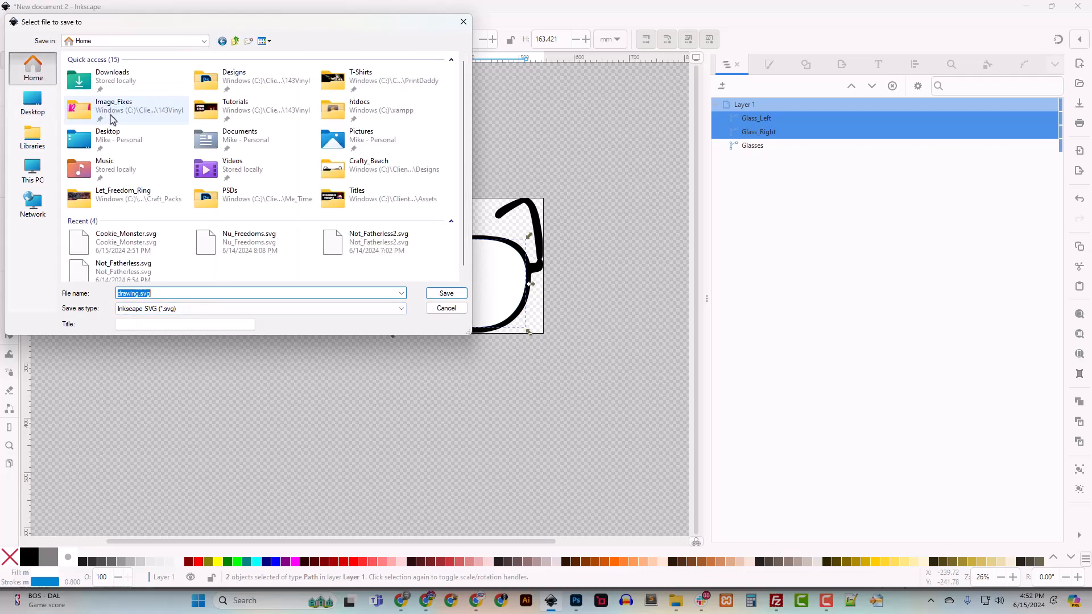
double_click(251, 80)
left_click(87, 93)
double_click(87, 93)
double_click(136, 294)
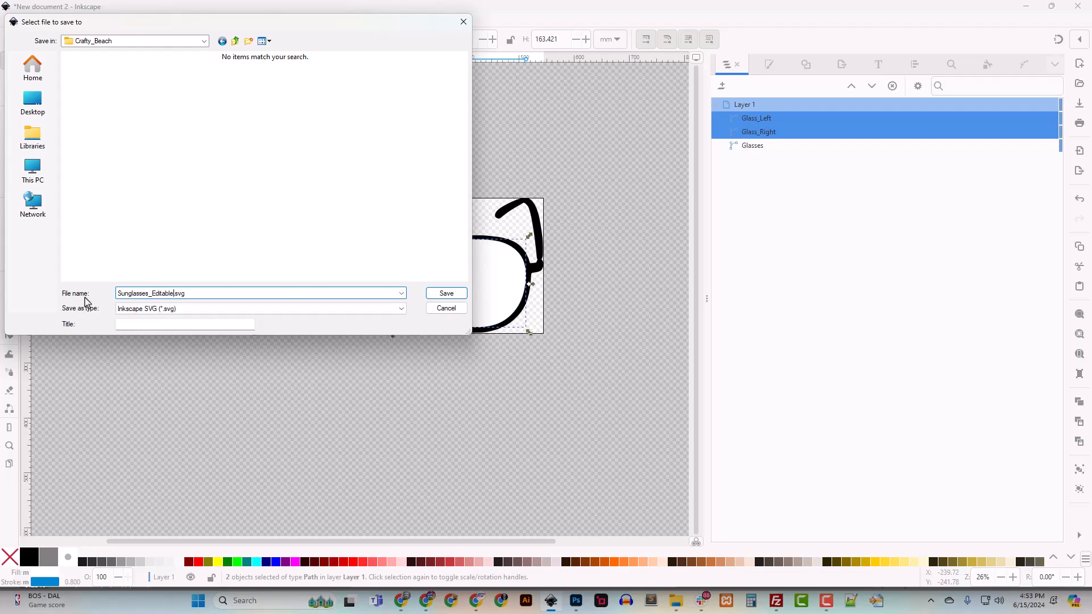
type("Sunglasses_Editable")
key("Return")
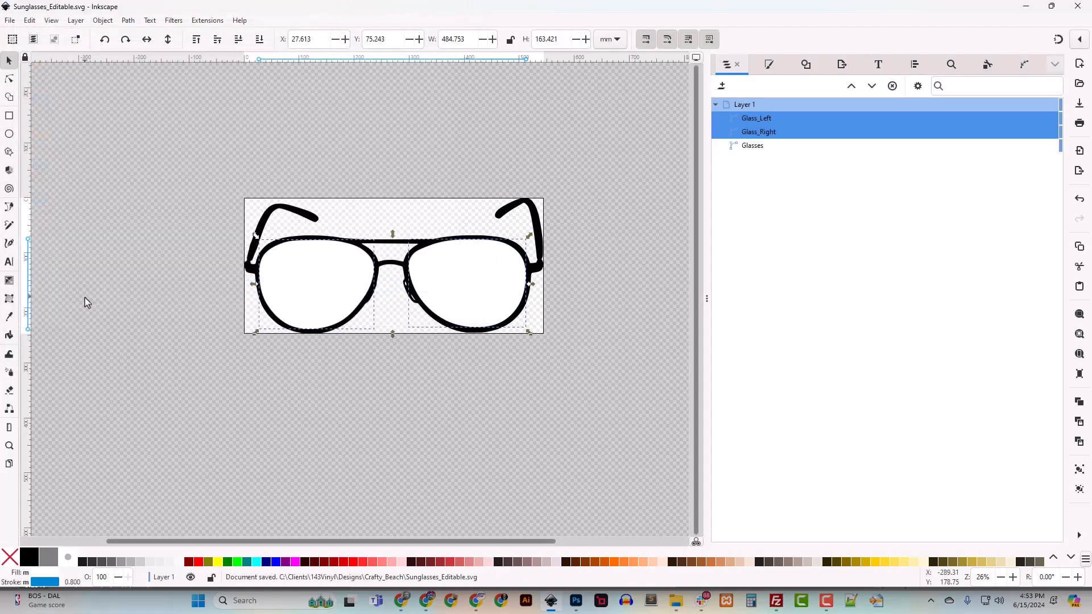
Save the document again under the new name Sunglasses.svg in the Crafty_Beach folder
left_click(10, 20)
left_click(35, 120)
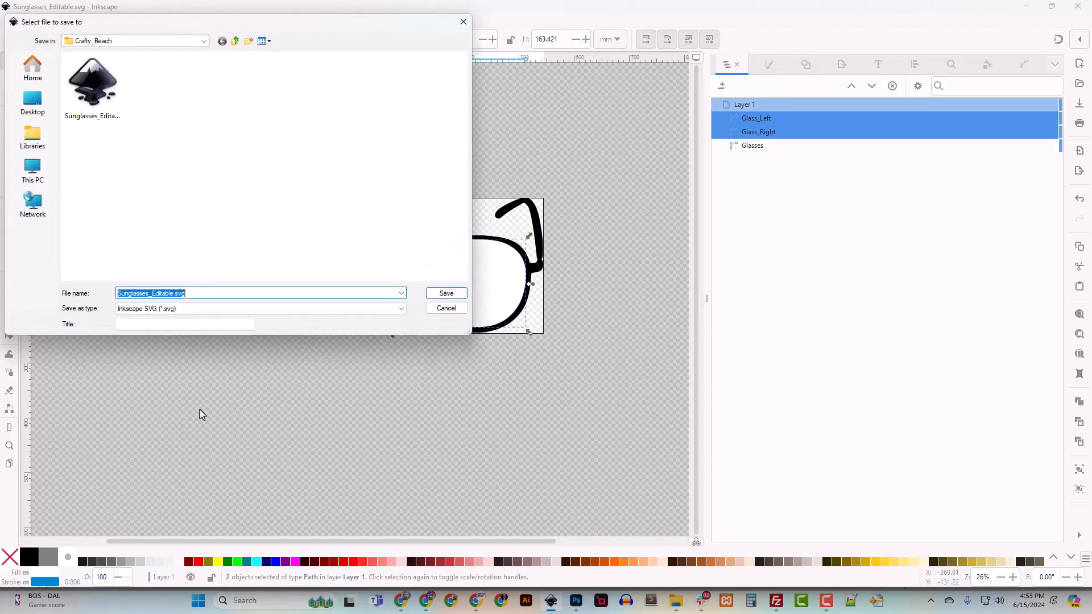
left_click_drag(173, 294, 158, 299)
key("Return")
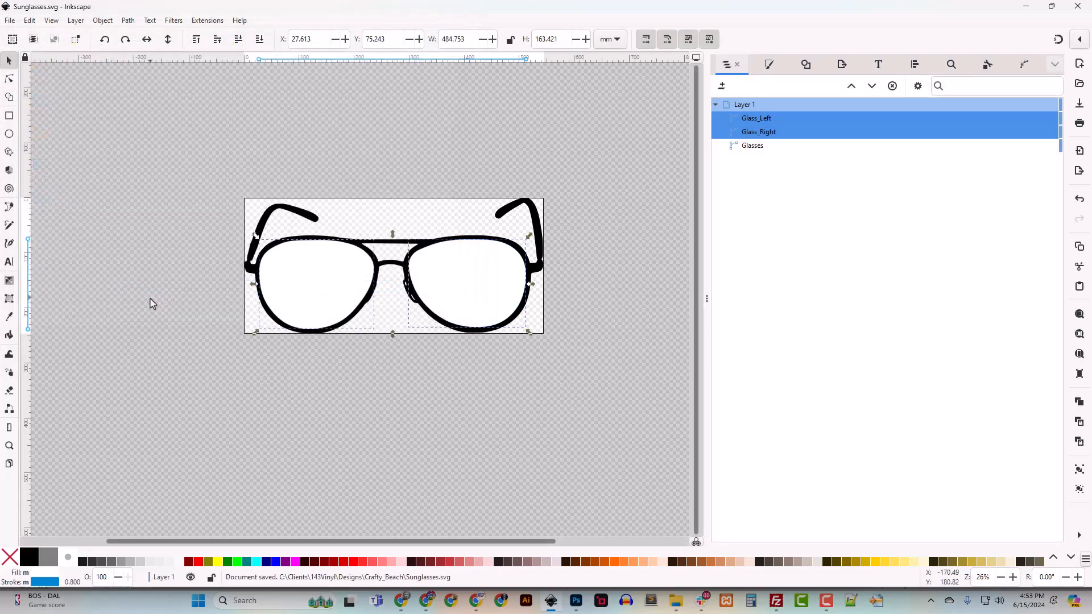
Combine the Glass_Right and Glass_Left paths into a single path and add the Glasses path to the selection
left_click(754, 133)
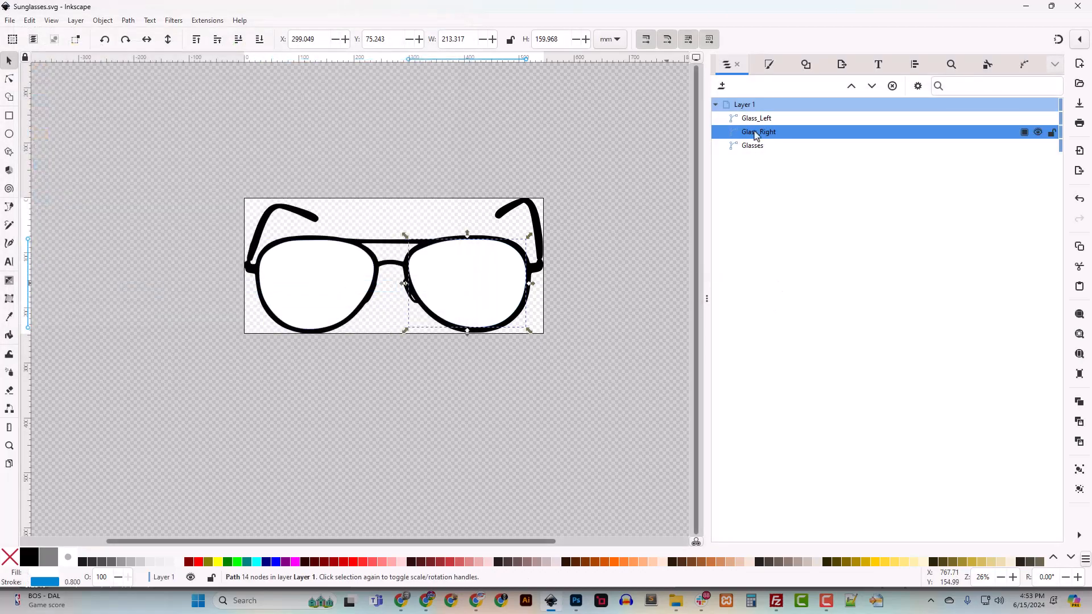
left_click(755, 120, "shift")
key("ctrl+k")
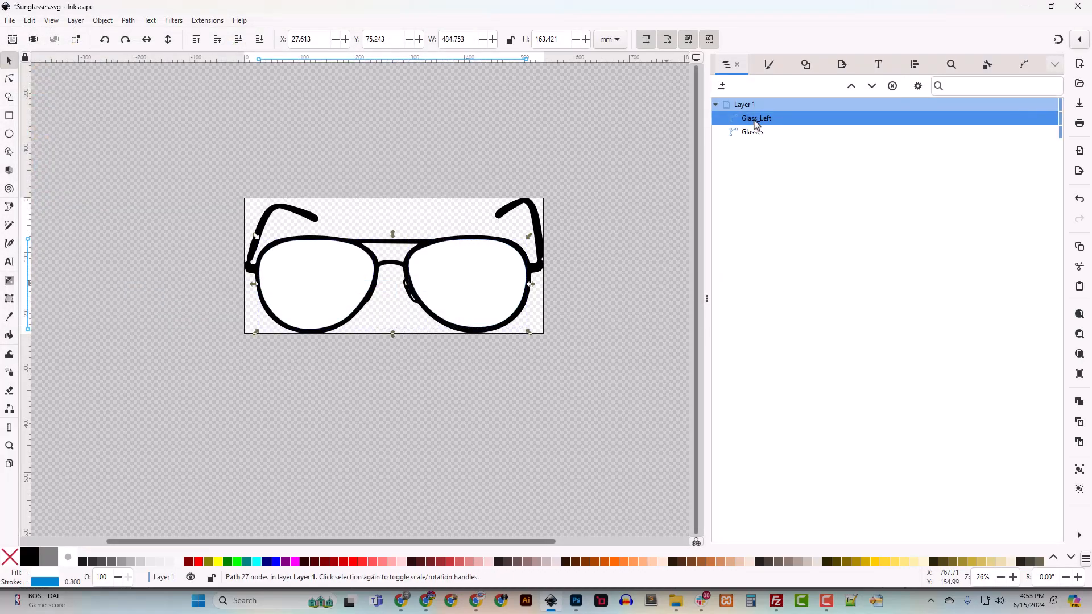
left_click(752, 134, "shift")
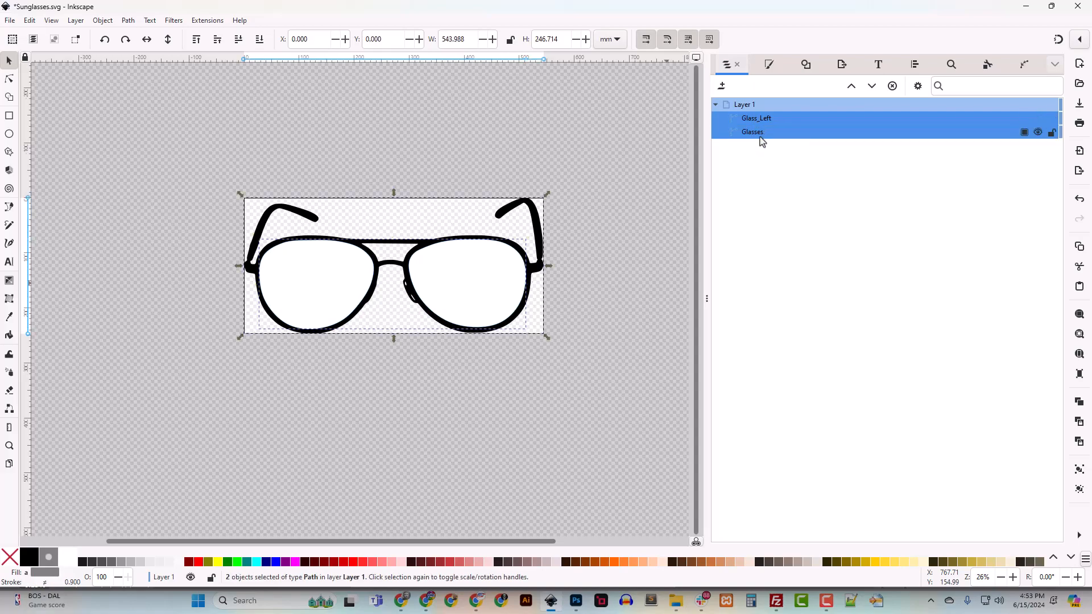
Hide the combined Glass_Left lens path so only the frame graphic shows, and save Sunglasses.svg
left_click(128, 21)
left_click(779, 202)
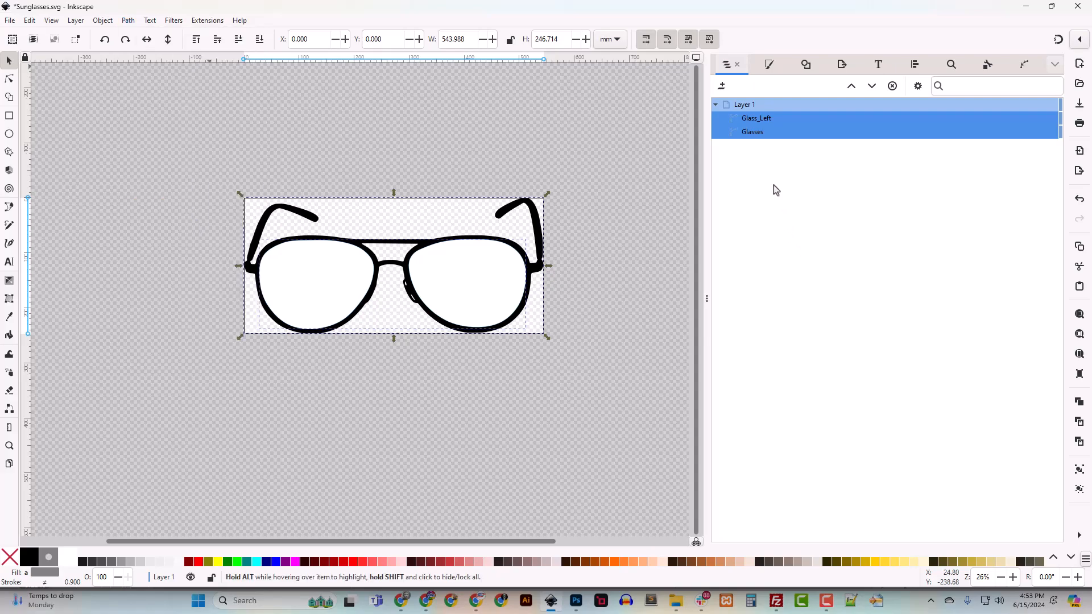
left_click(748, 119)
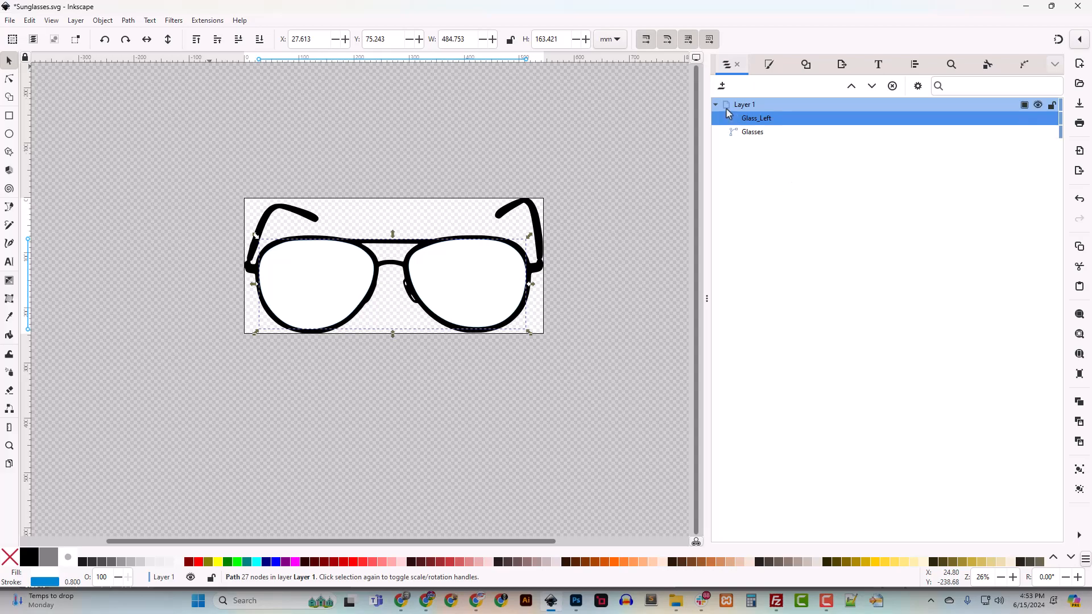
left_click(751, 133)
left_click(843, 119)
left_click(1038, 118)
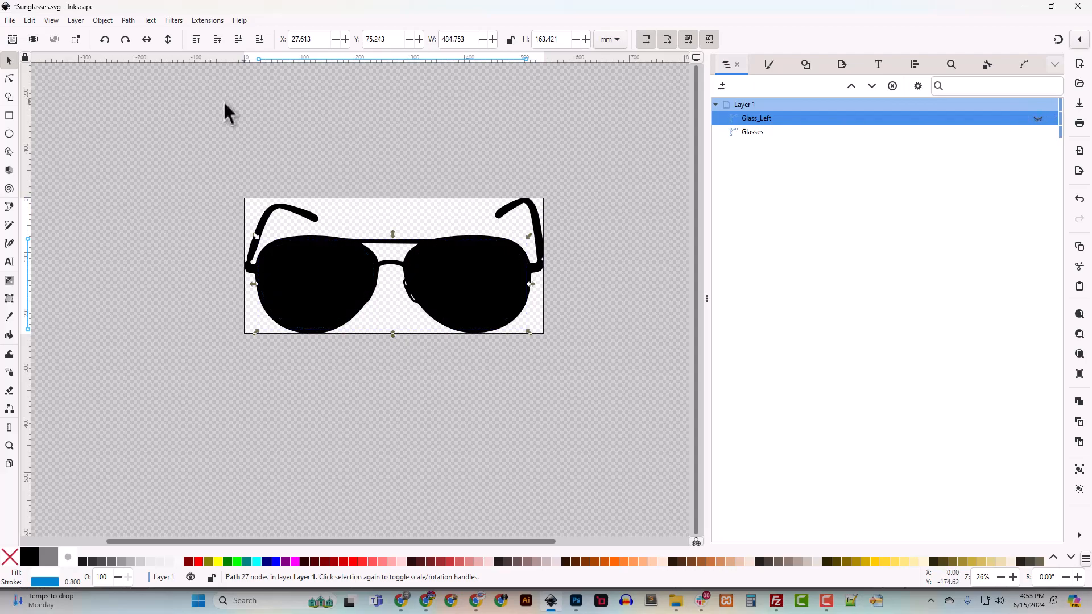
left_click(10, 22)
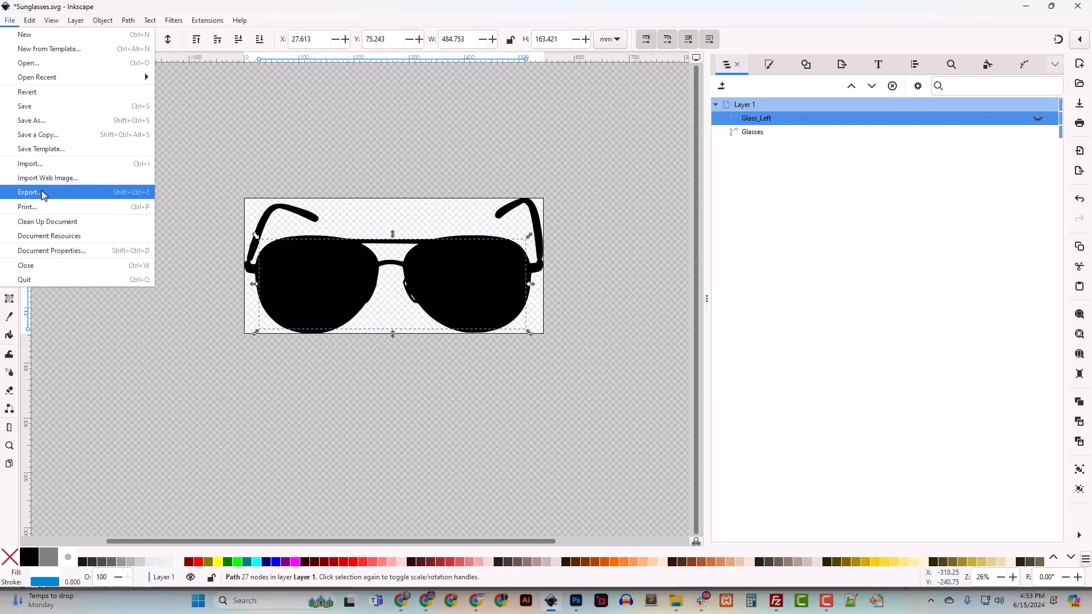
left_click(24, 107)
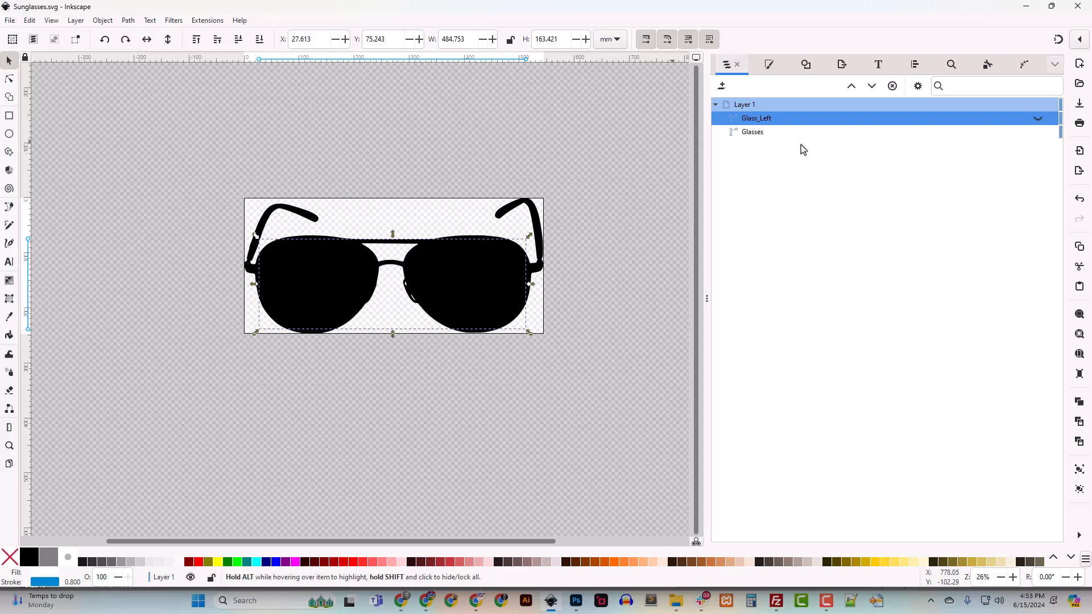
Hide the Glasses path, show the Glass_Left lens path again, and save the document as Sunglasses_Inside.svg in the Crafty_Beach folder
left_click(753, 135)
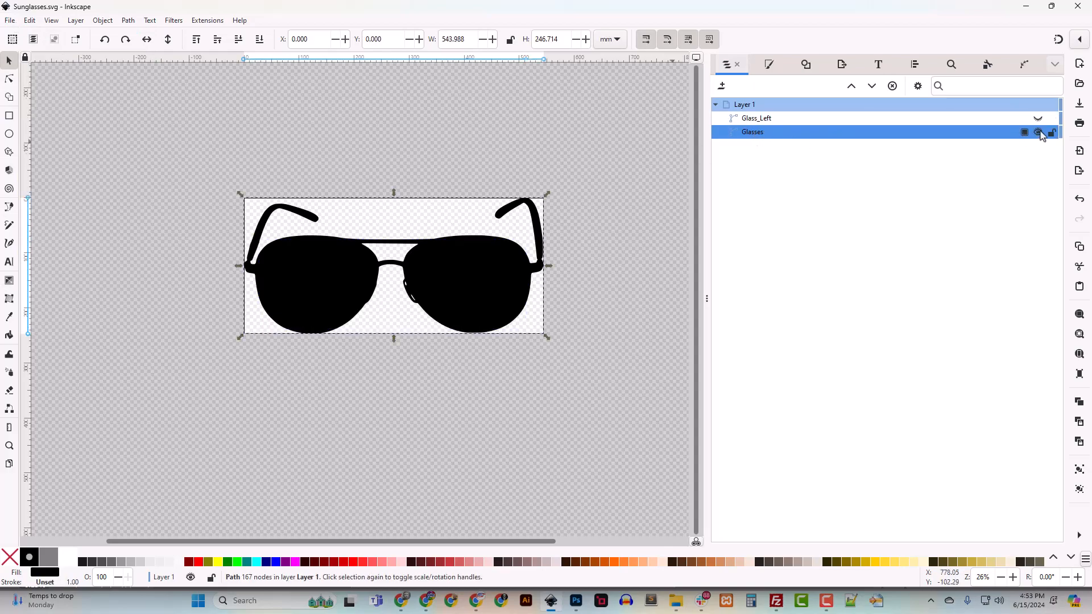
left_click(1038, 133)
left_click(771, 121)
left_click(1040, 120)
left_click(12, 21)
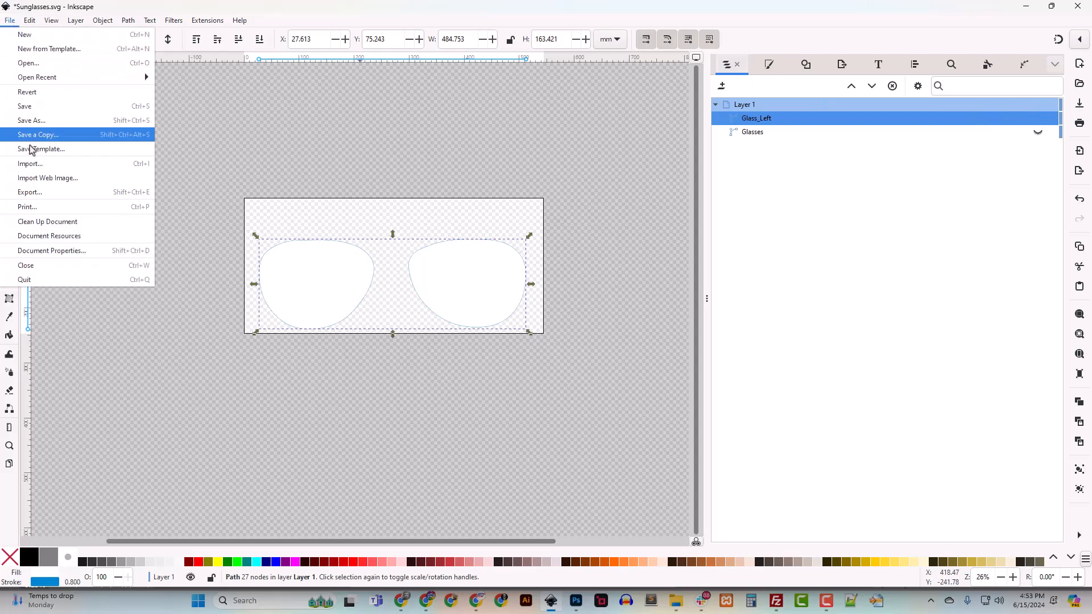
left_click(38, 126)
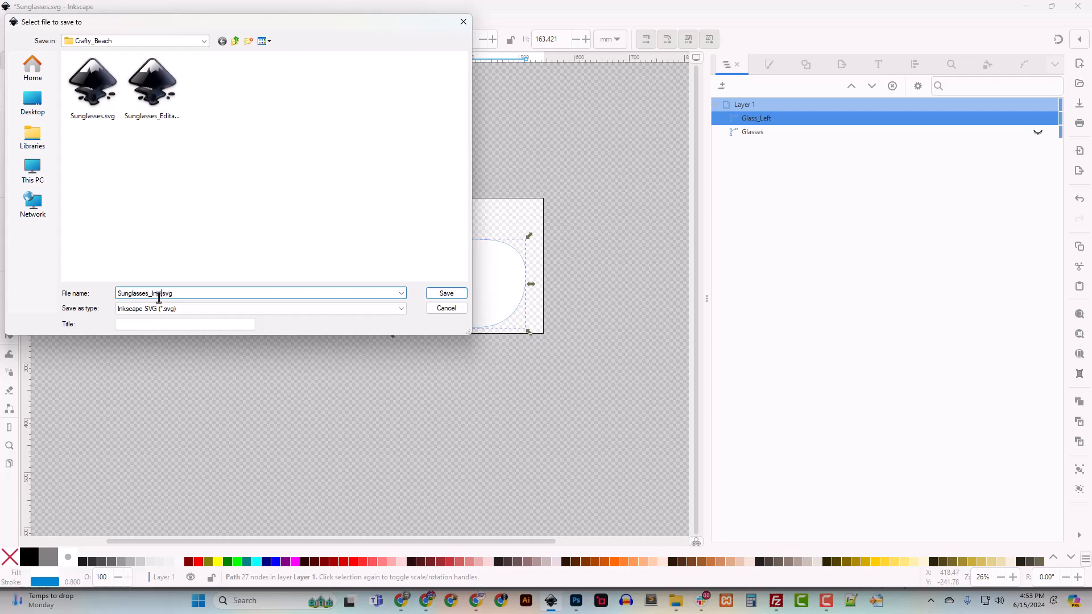
key("Return")
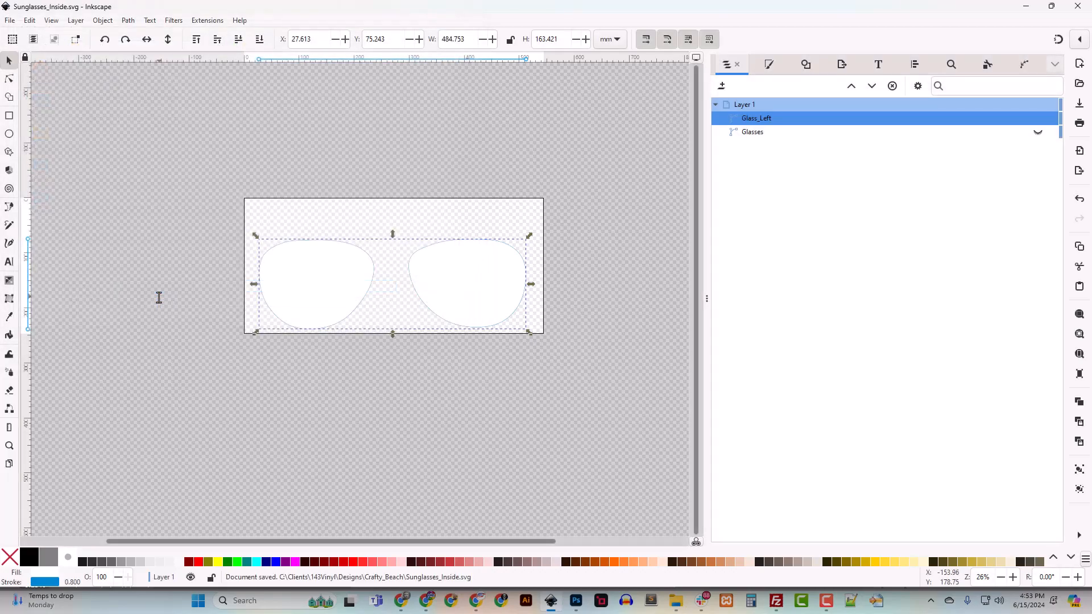
Switch to Photoshop and place Sunglasses.svg and Sunglasses_Inside.svg from the Crafty_Beach folder into the Crafty_Beach.psd document
left_click(1025, 6)
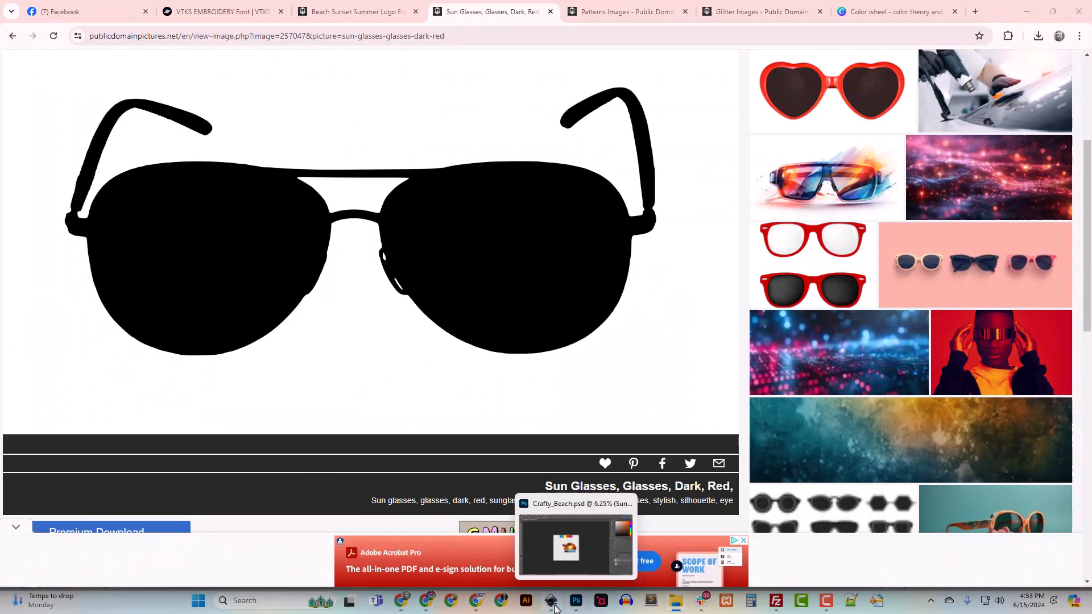
left_click(576, 602)
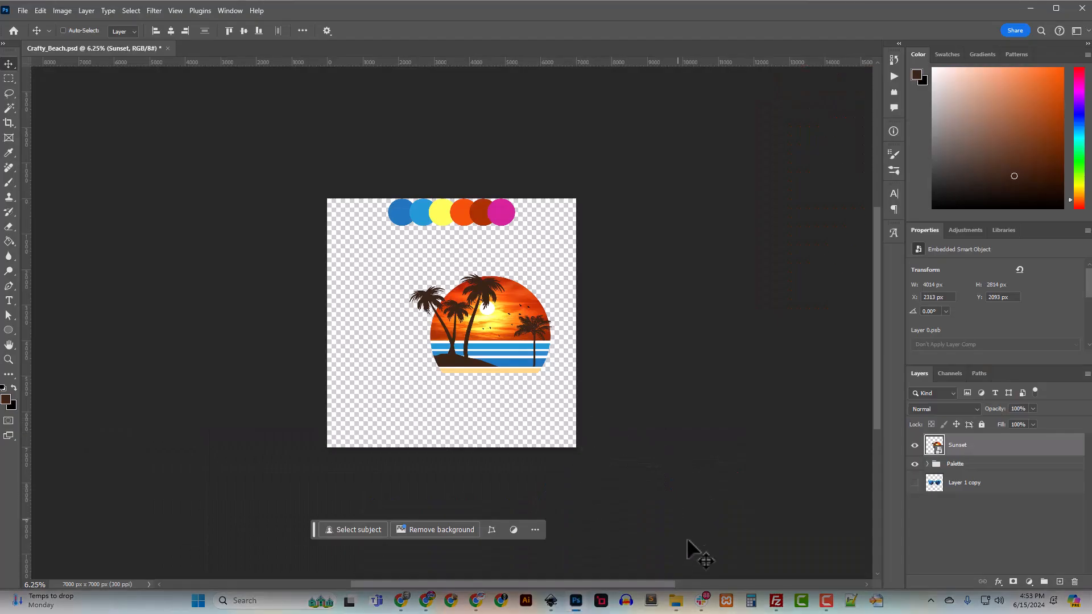
left_click(675, 602)
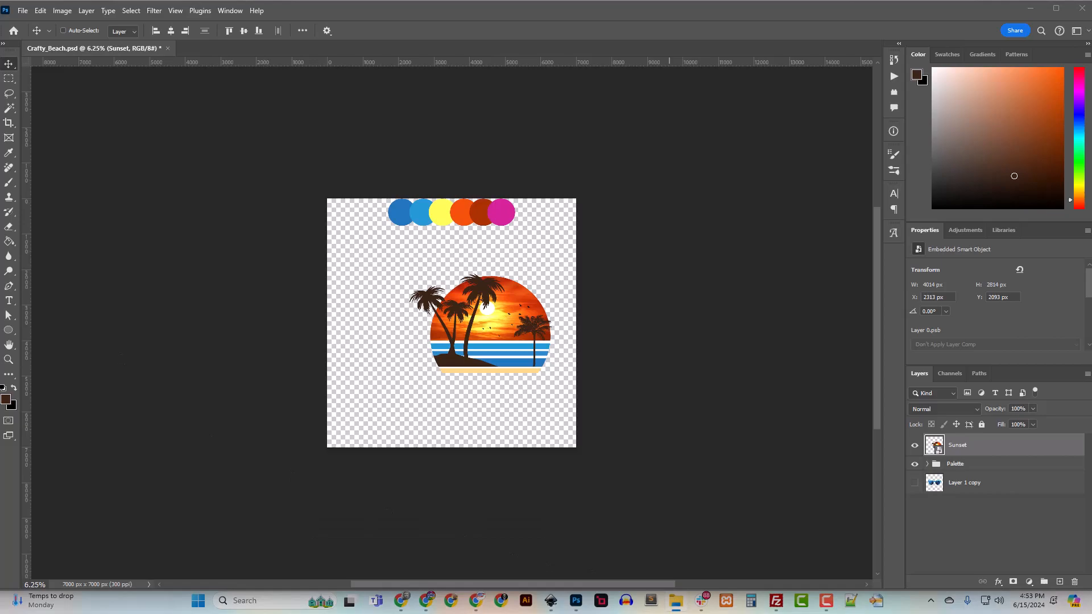
left_click_drag(0, 189, 725, 159)
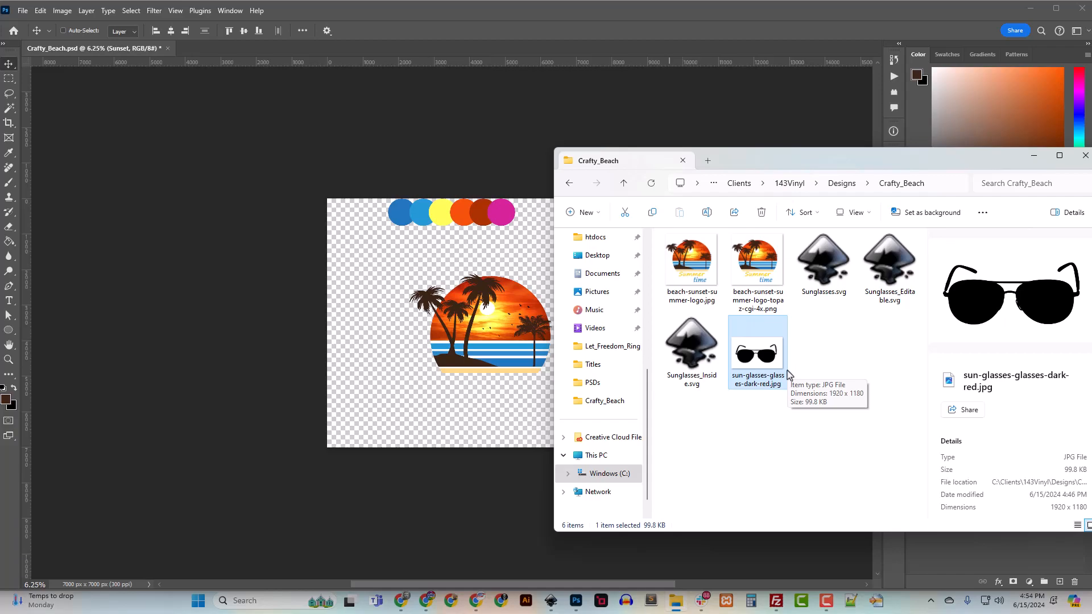
left_click(692, 350)
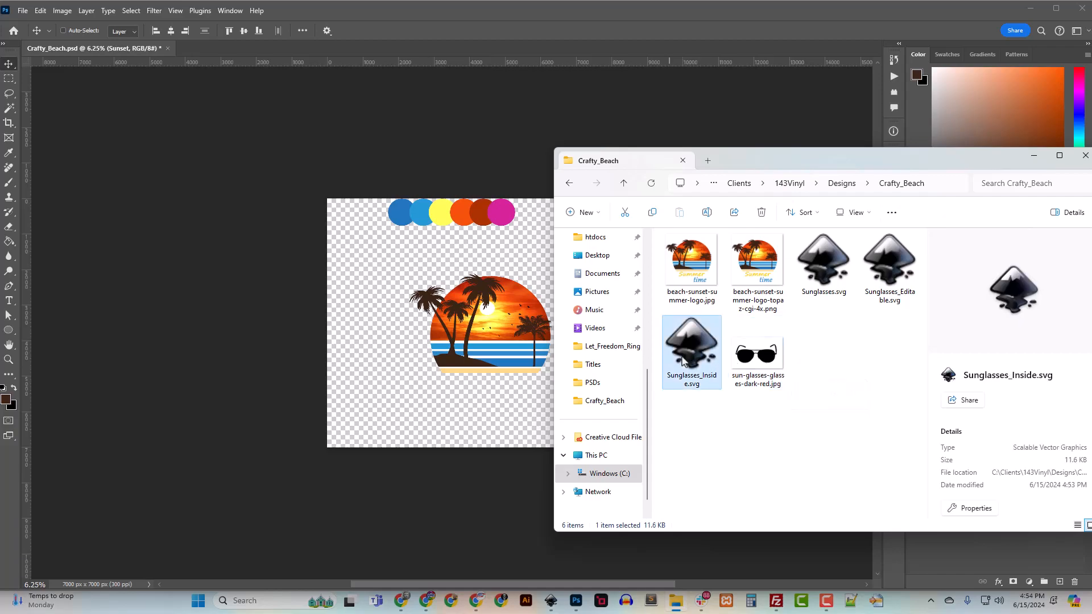
left_click(816, 283, "ctrl")
left_click_drag(816, 279, 490, 357)
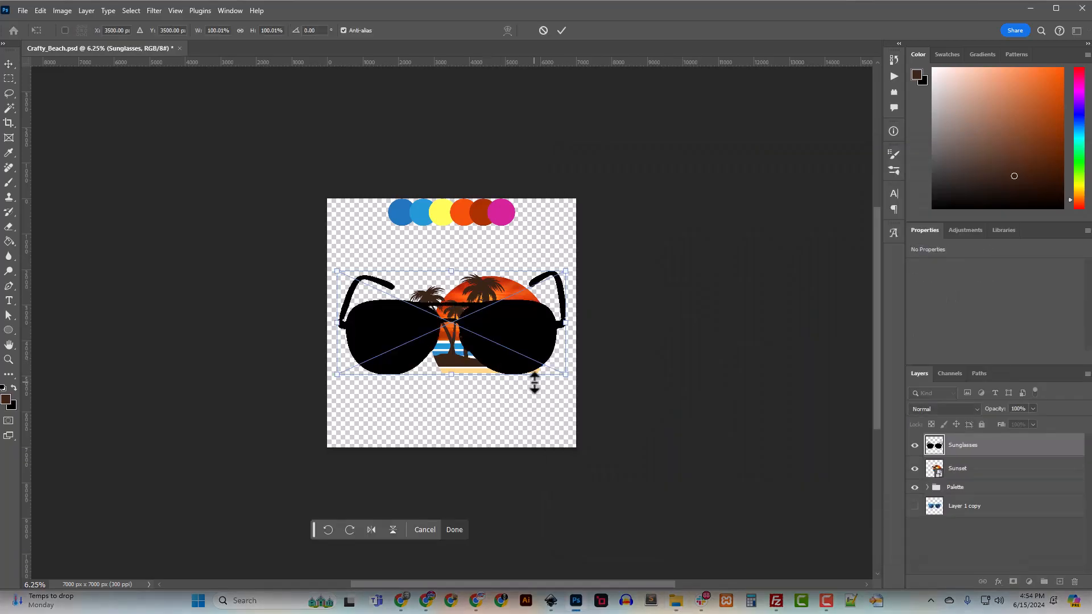
key("Return")
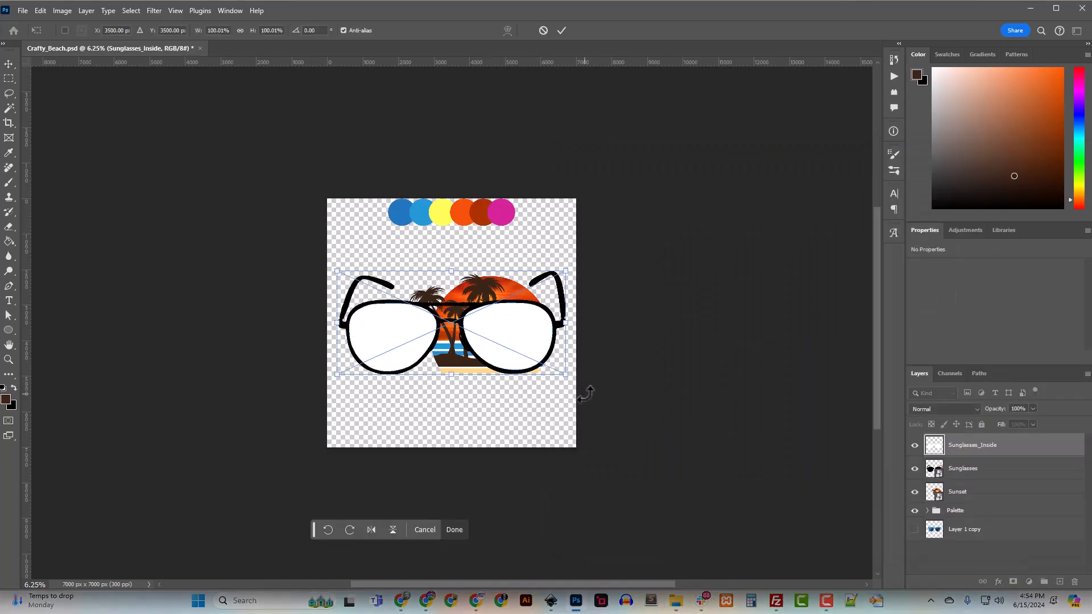
key("Return")
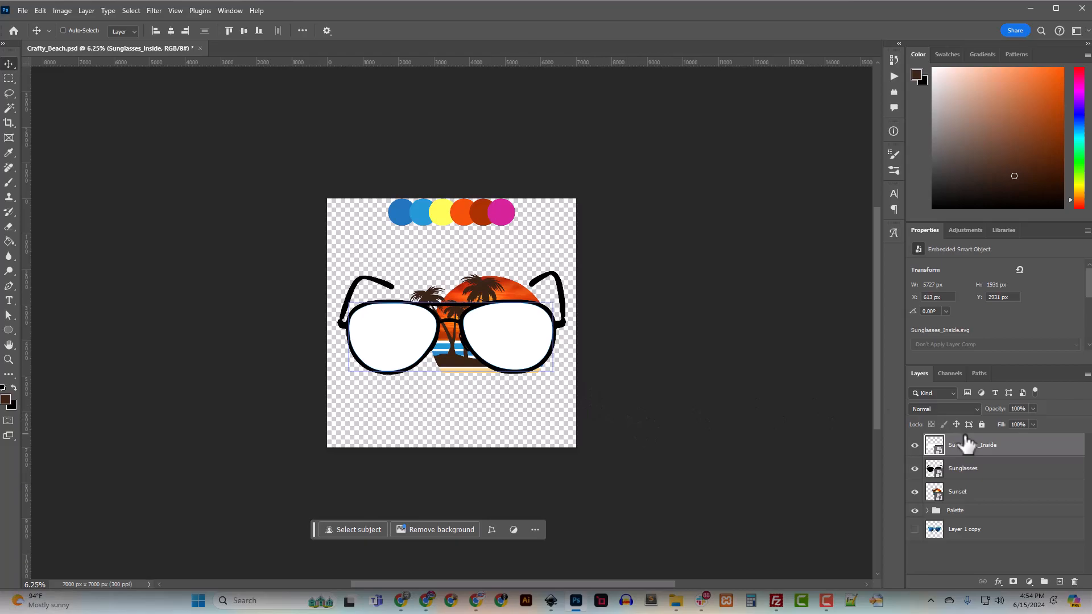
Group the Sunglasses_Inside and Sunglasses layers and name the group Sunglasses
left_click(970, 477, "shift")
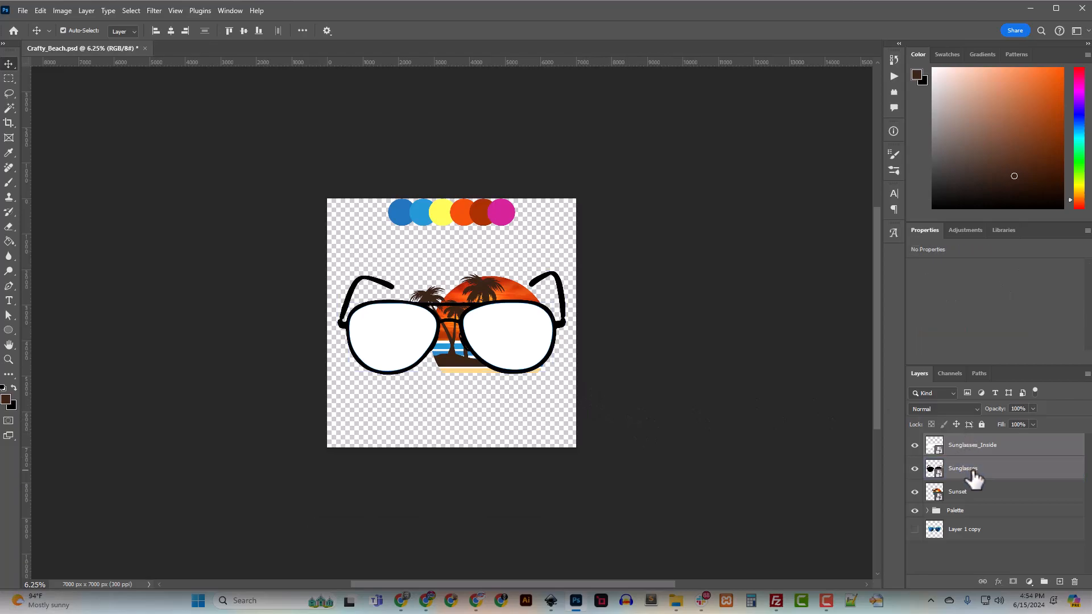
key("ctrl+g")
double_click(956, 442)
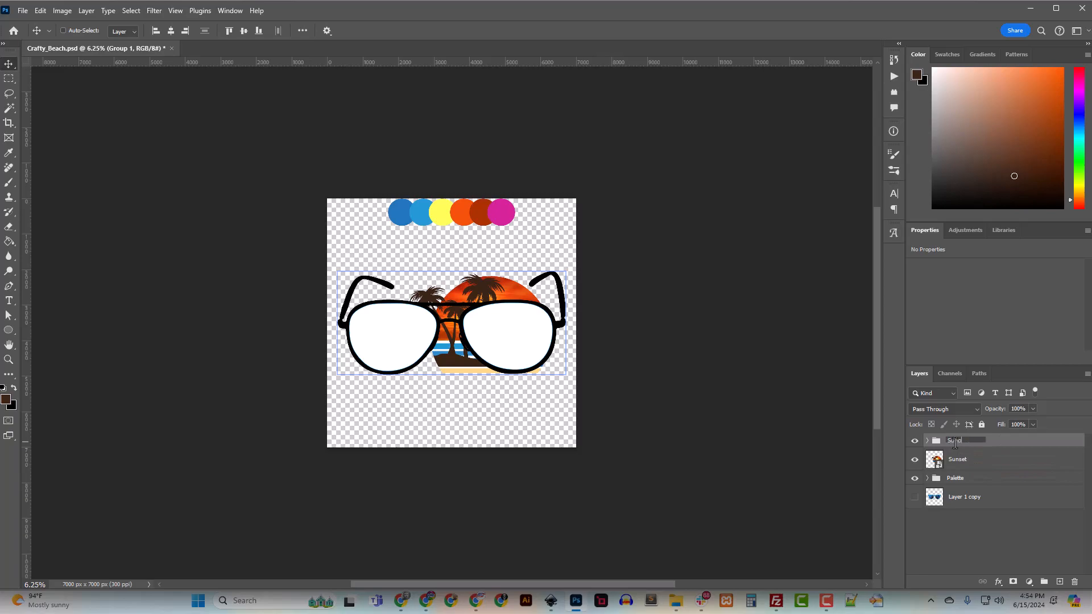
type("Sunglases")
key("Return")
double_click(967, 441)
left_click(983, 460)
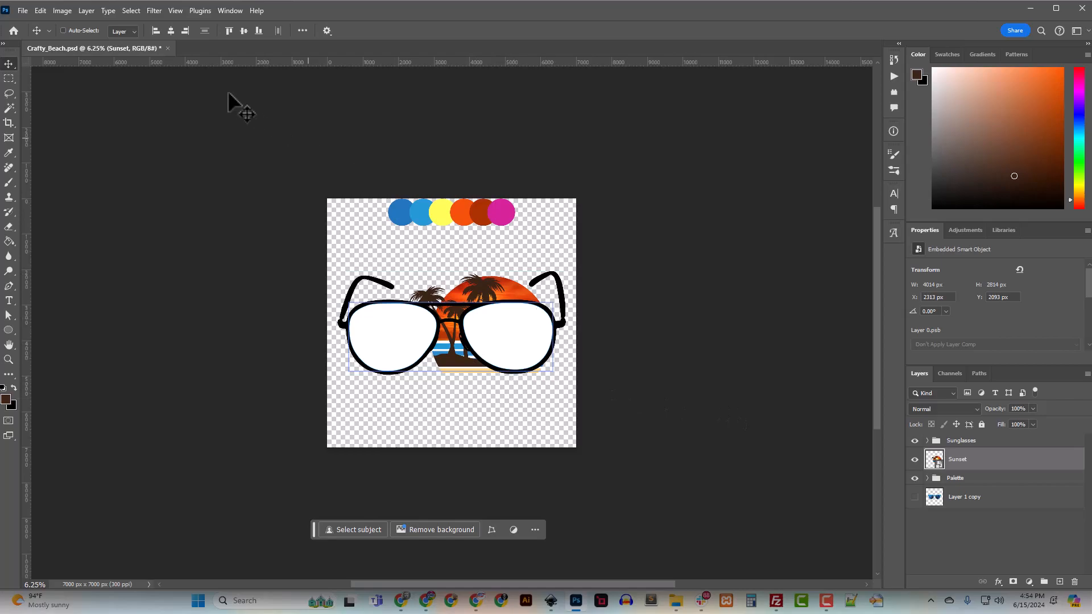
Scale the Sunglasses group to about 87.5% and position it over the sunset artwork at about Y 3632 px
left_click(967, 442)
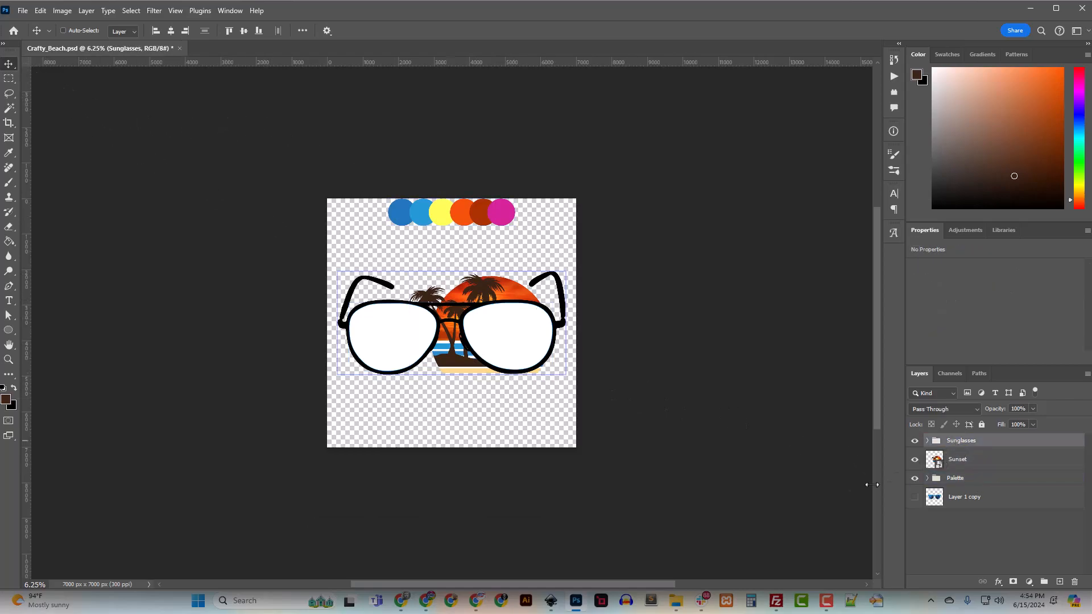
key("ctrl+t")
left_click_drag(566, 271, 553, 274)
left_click_drag(501, 343, 499, 350)
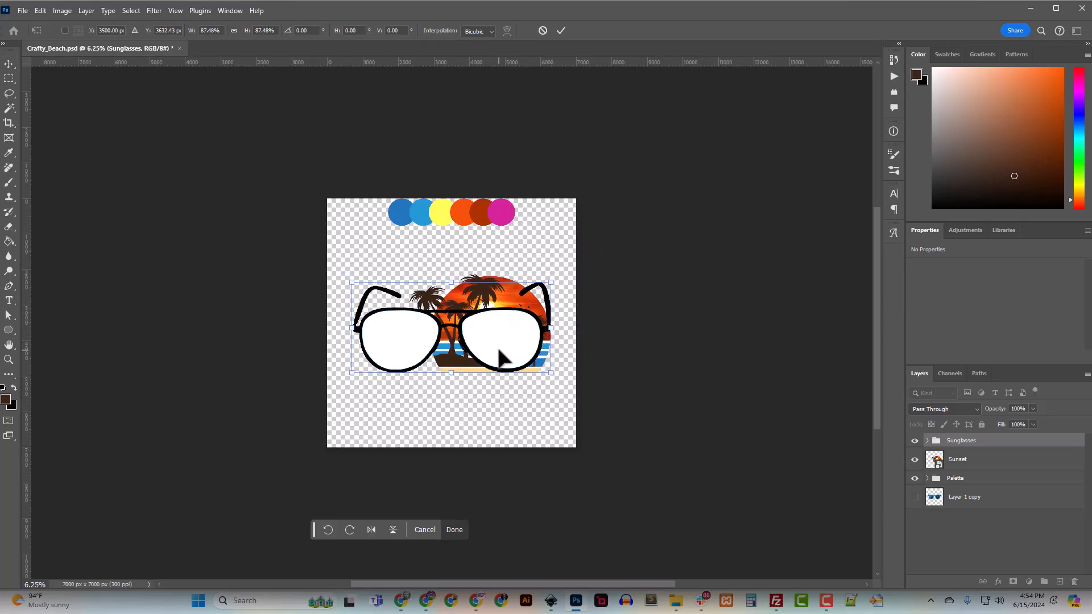
key("Return")
key("ctrl+plus")
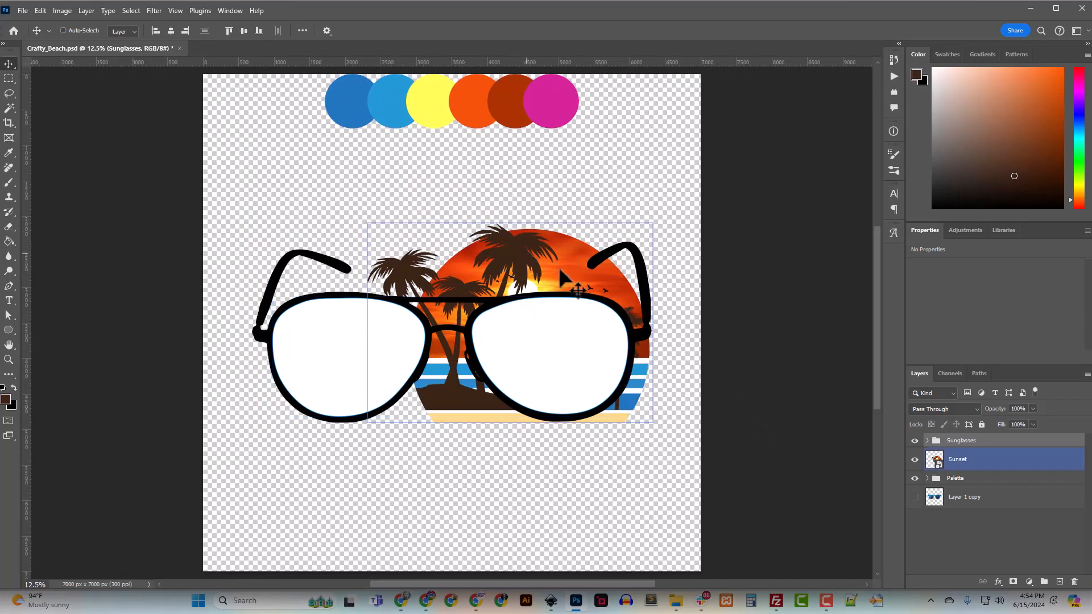
Duplicate the Sunset layer as Sunset copy and move both sunset layers into the Sunglasses group
left_click(955, 462)
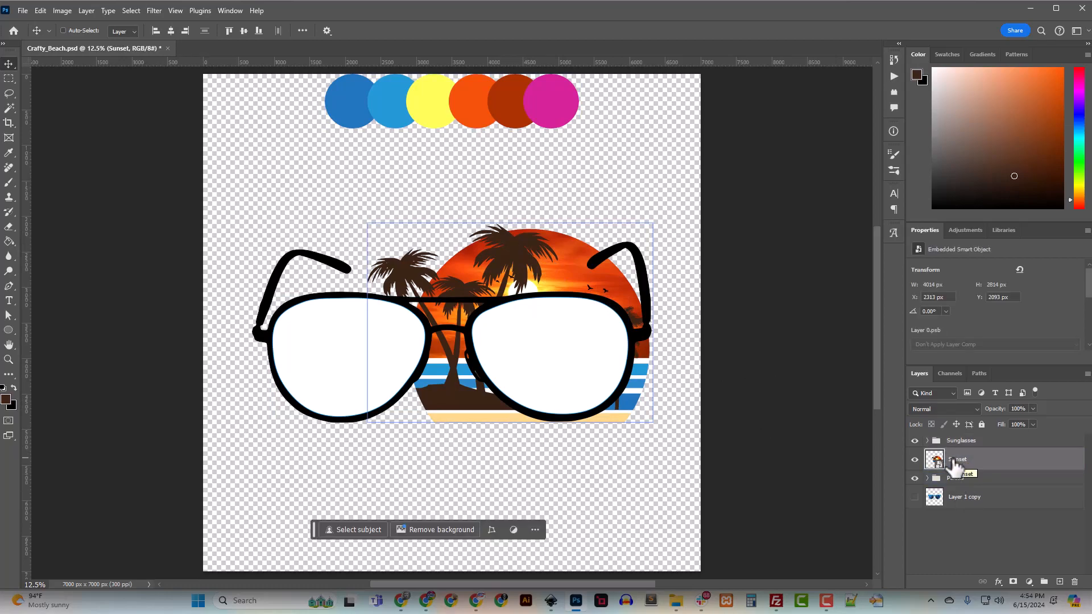
right_click(954, 468)
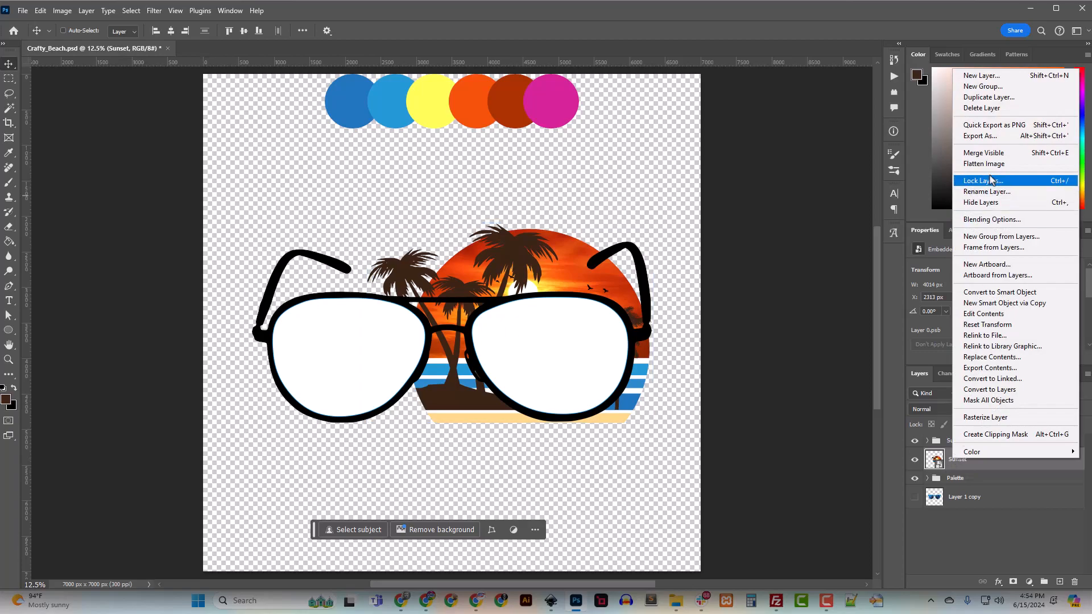
left_click(988, 97)
left_click(769, 232)
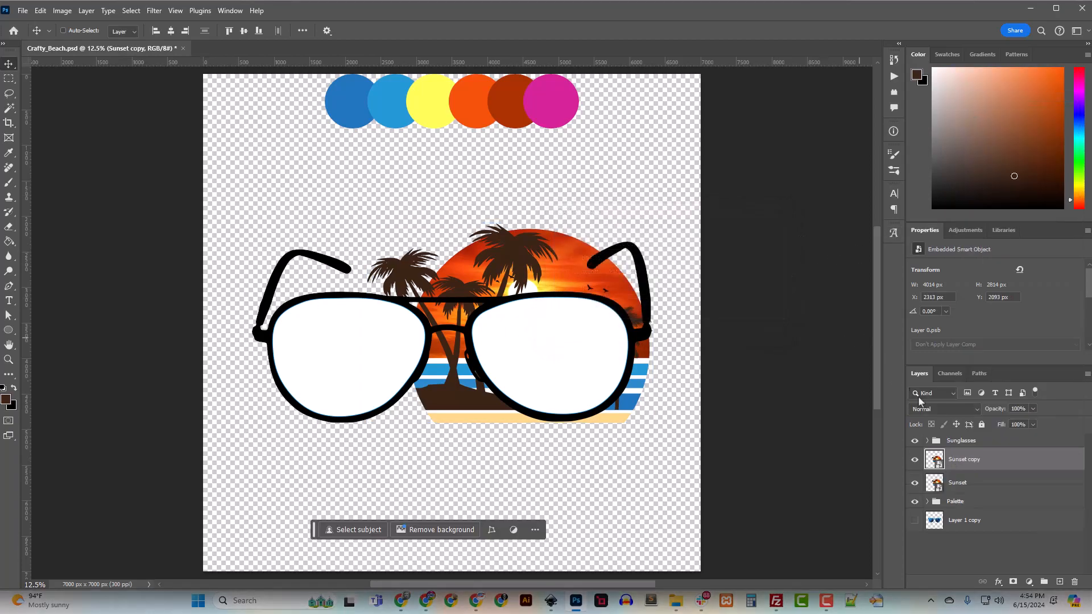
left_click_drag(957, 488, 954, 442)
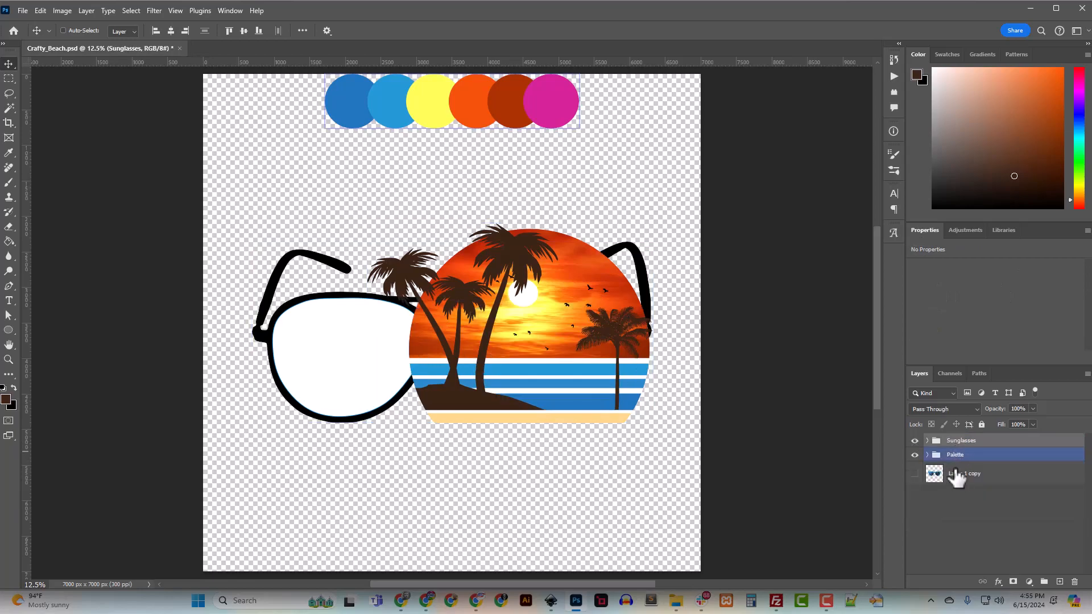
Expand the Sunglasses group and try the Sunglasses layer above the two sunset layers in the stack
left_click(933, 441)
left_click(927, 440)
left_click(966, 488)
left_click(967, 527)
left_click(968, 508)
left_click_drag(969, 529, 950, 453)
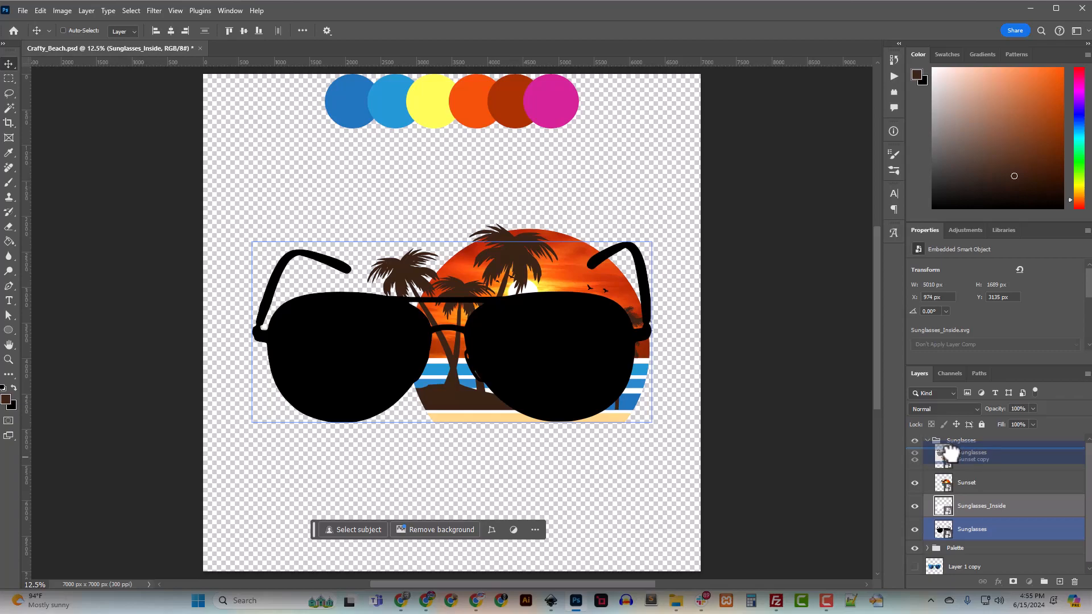
left_click_drag(950, 454, 959, 531)
Switch to Inkscape, show the Glasses path again, and subtract the Glass_Left lens path from it with Difference
left_click(551, 601)
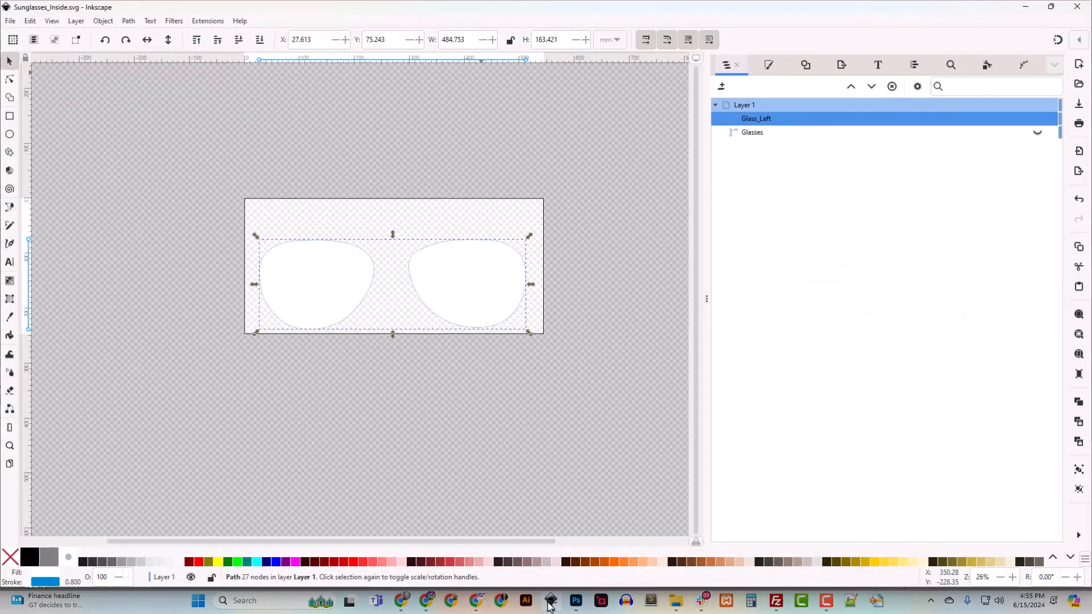
left_click(1039, 131)
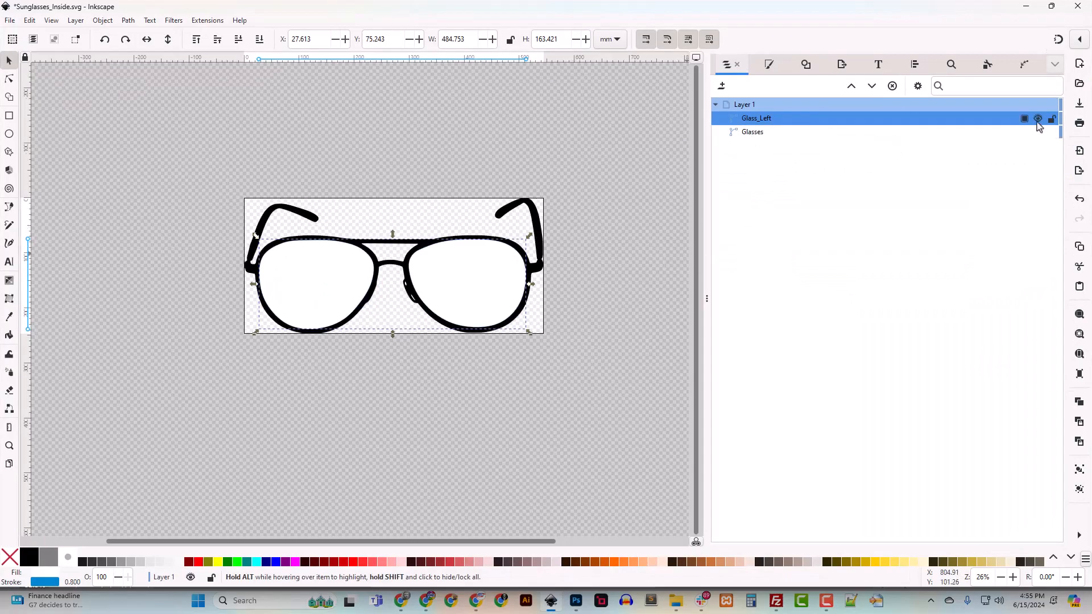
left_click(754, 135, "shift")
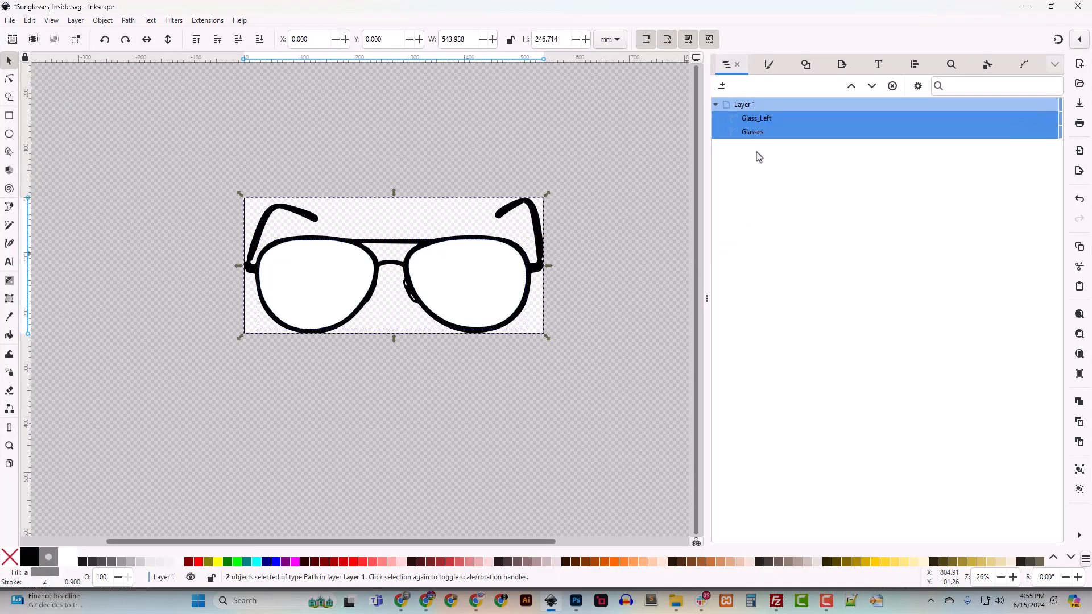
left_click(103, 21)
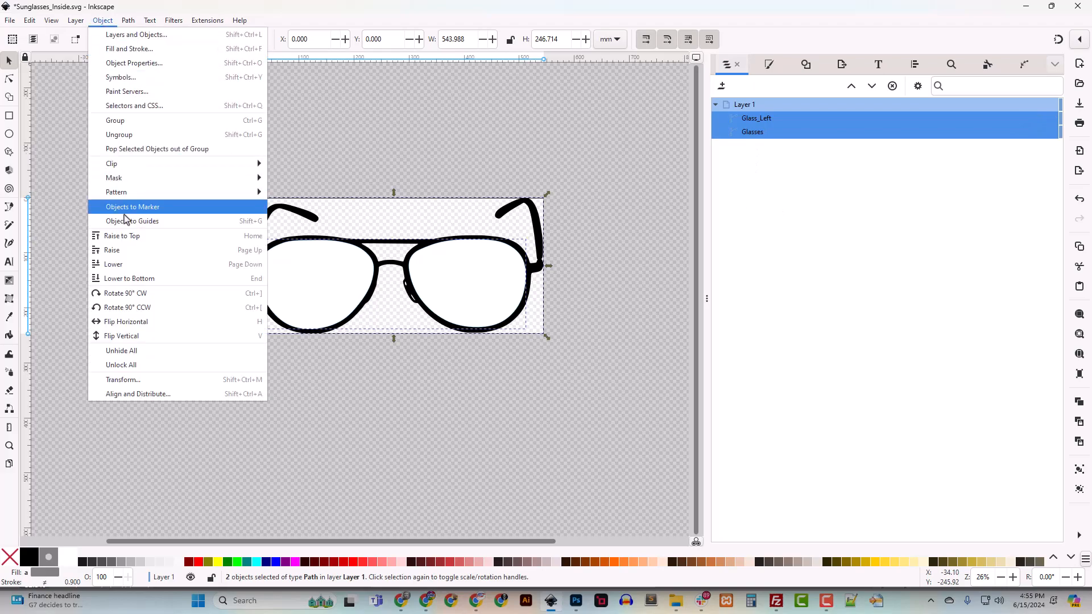
mouse_move(128, 20)
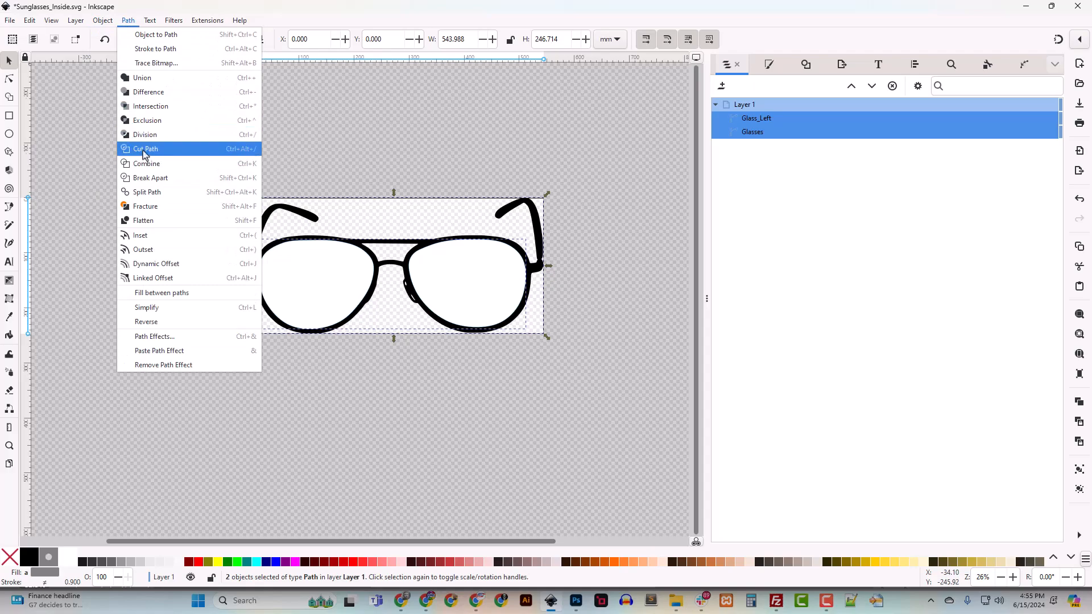
left_click(143, 93)
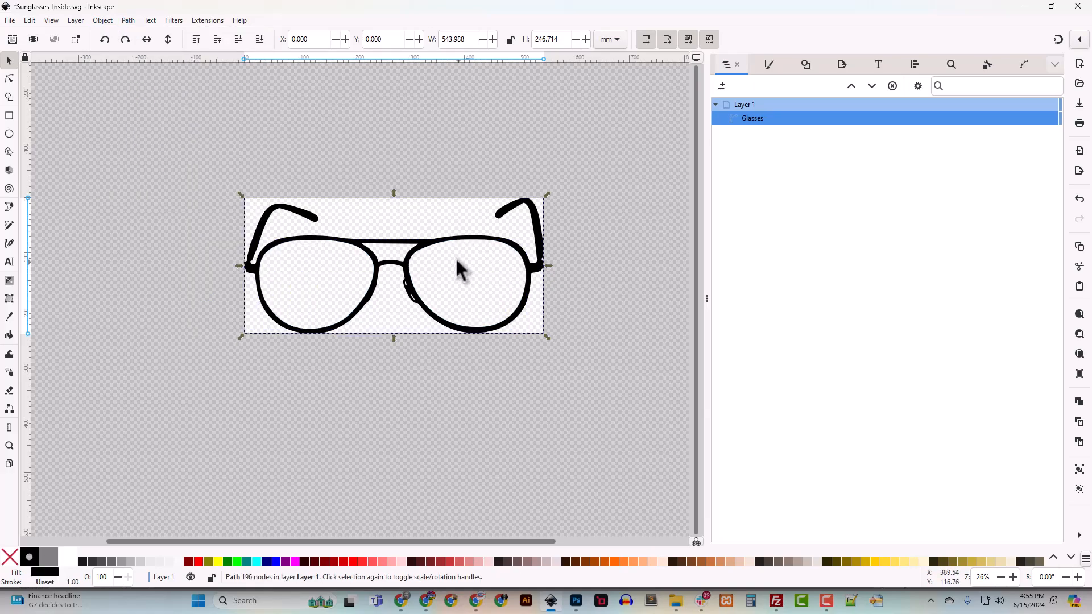
Save the chopped glasses drawing as a separate file named Sunglasses_Chopped.svg in the Crafty_Beach folder
left_click(10, 21)
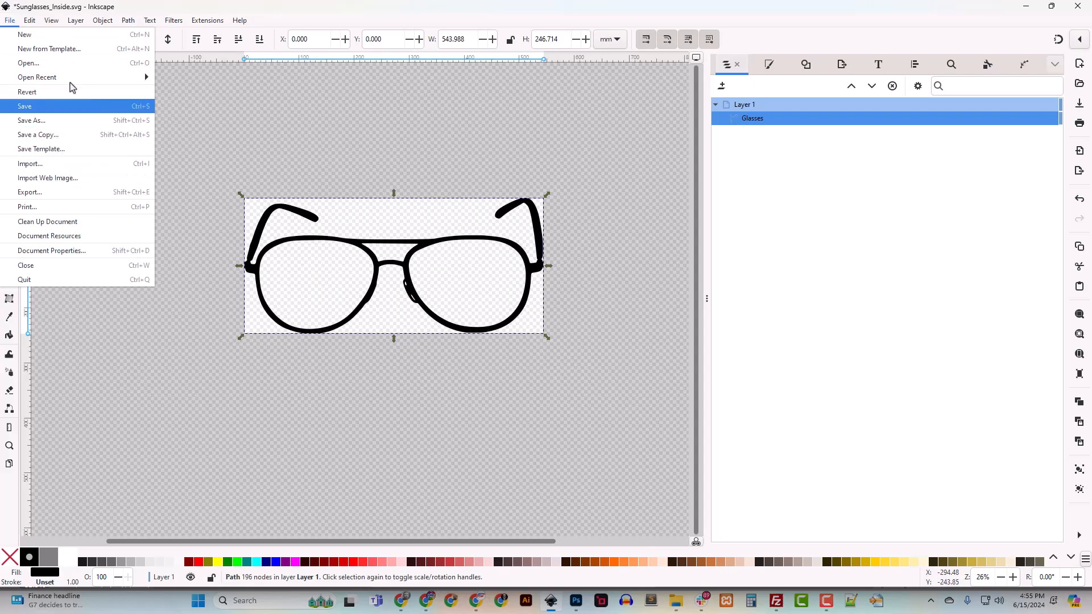
left_click(46, 120)
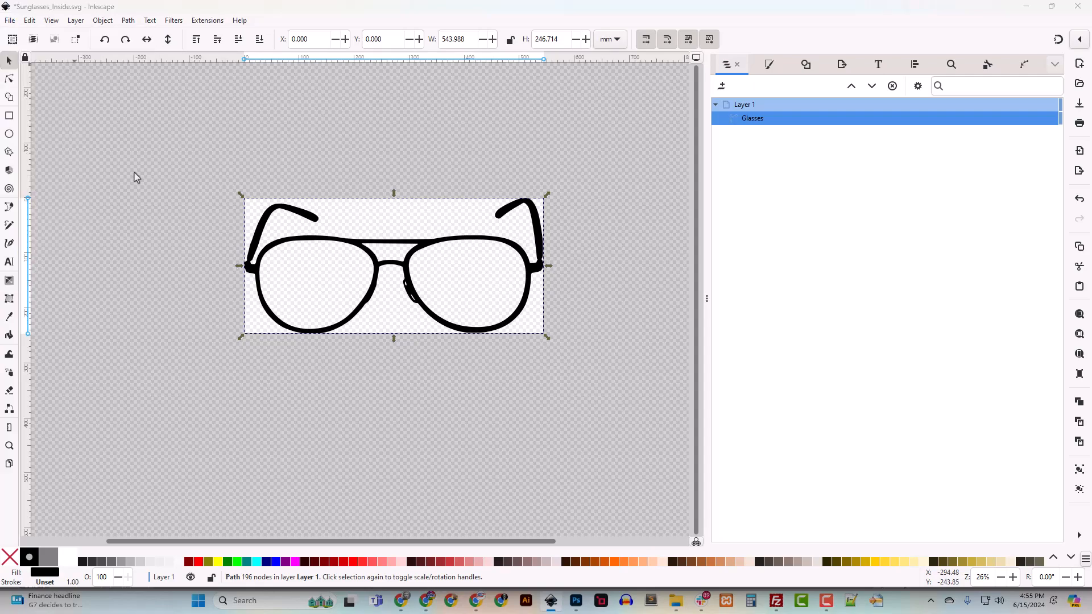
left_click_drag(167, 295, 160, 296)
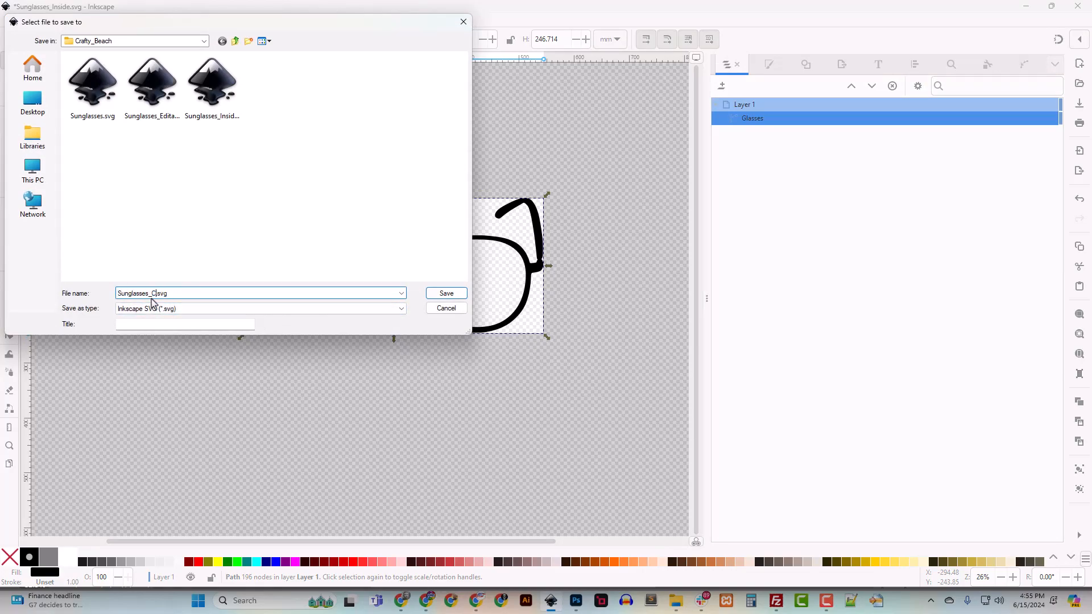
type("Chopped")
key("Return")
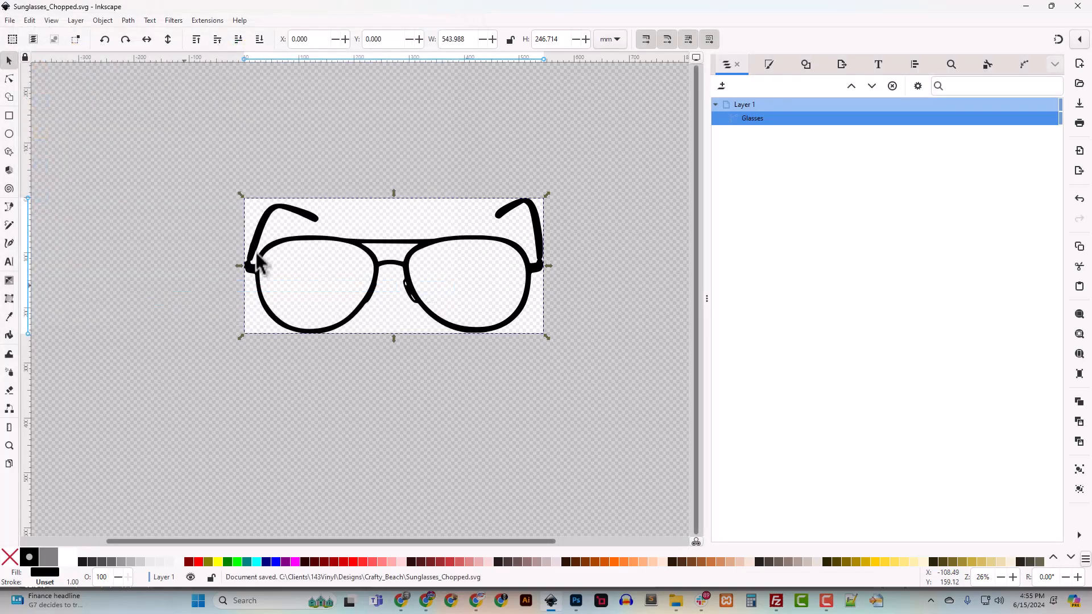
Switch to Photoshop and delete the Sunglasses and Sunglasses_Inside layers from the Sunglasses group
left_click(1024, 10)
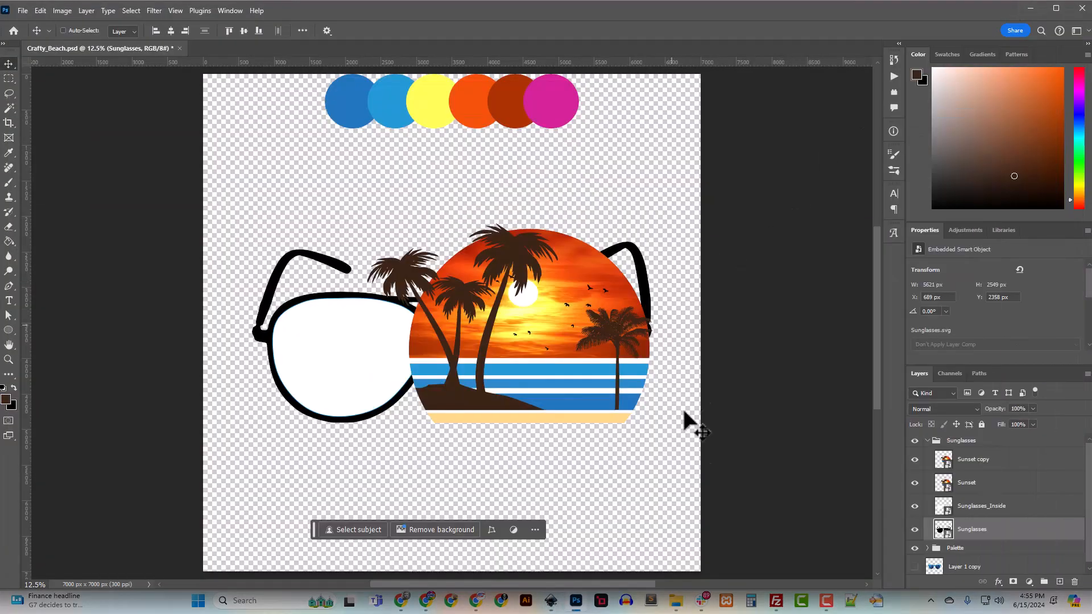
left_click(980, 514, "shift")
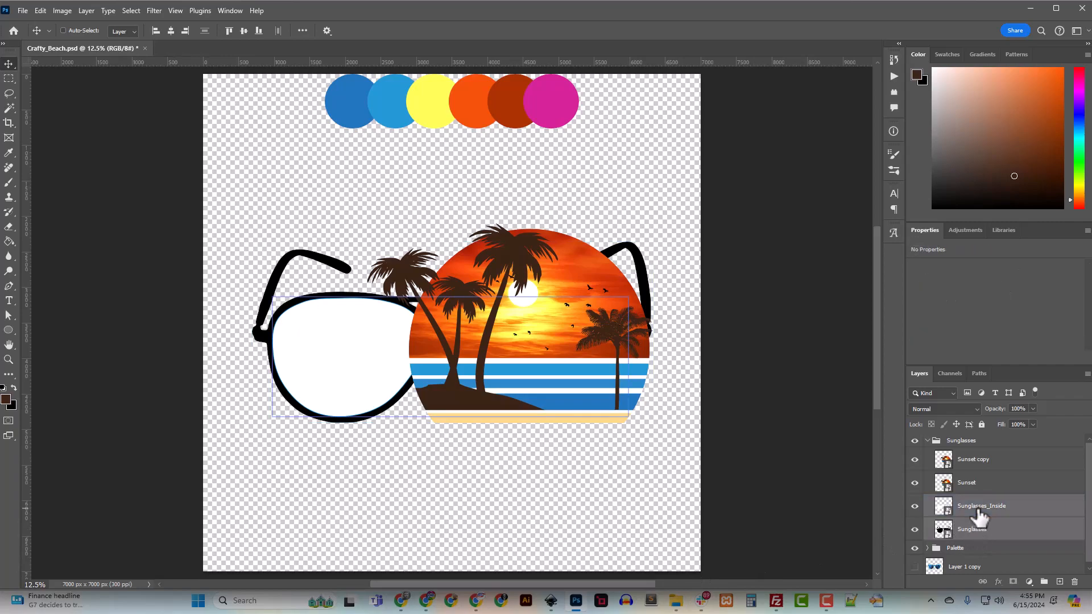
key("Delete")
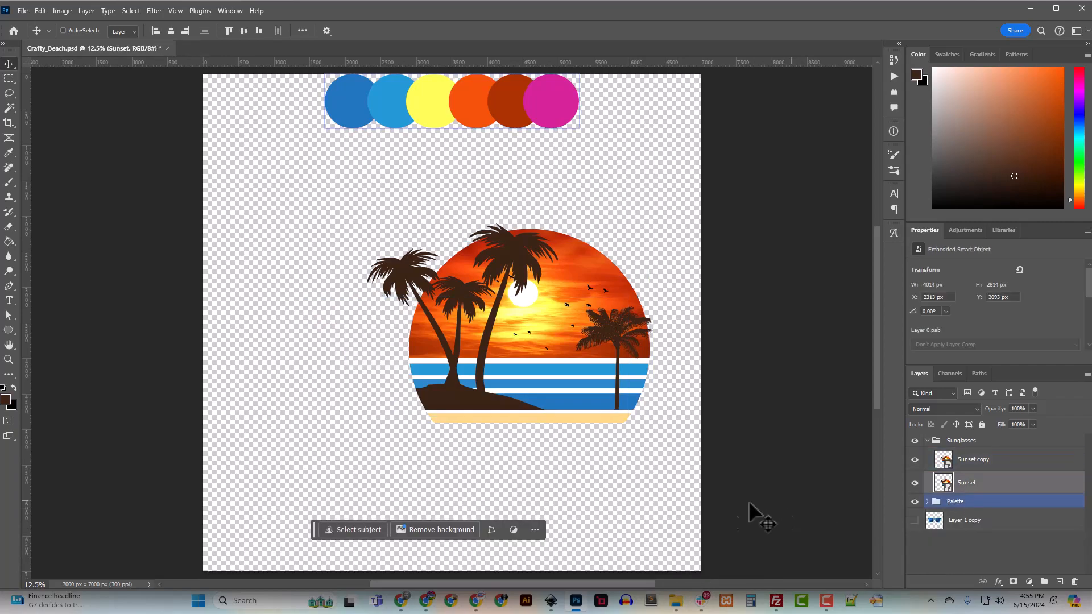
Place Sunglasses.svg, Sunglasses_Chopped.svg and Sunglasses_Inside.svg from the Crafty_Beach folder into the Sunglasses group at their default size
left_click(677, 603)
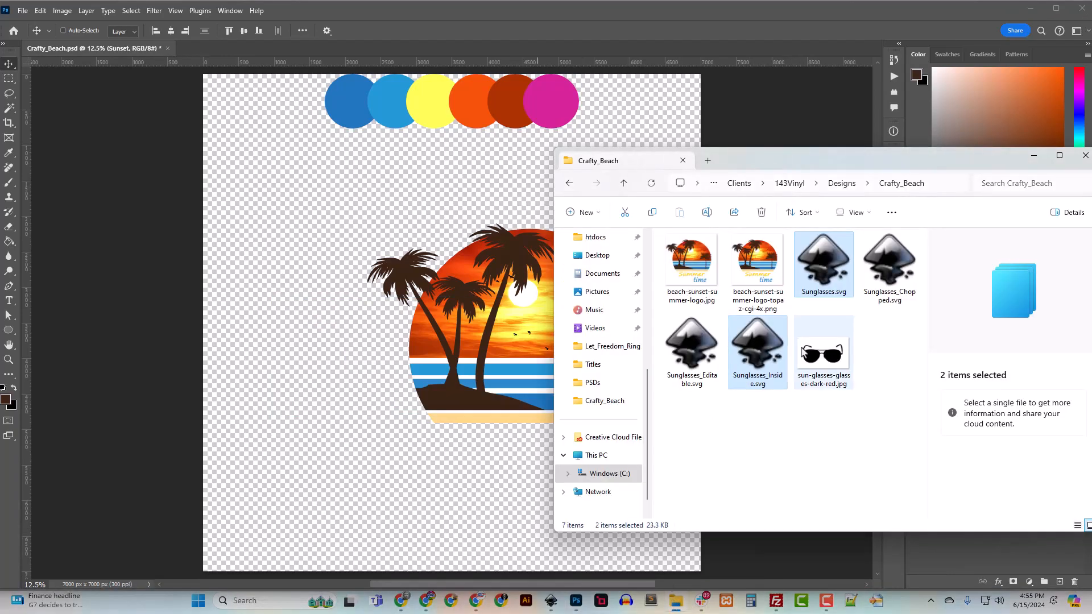
left_click(754, 369)
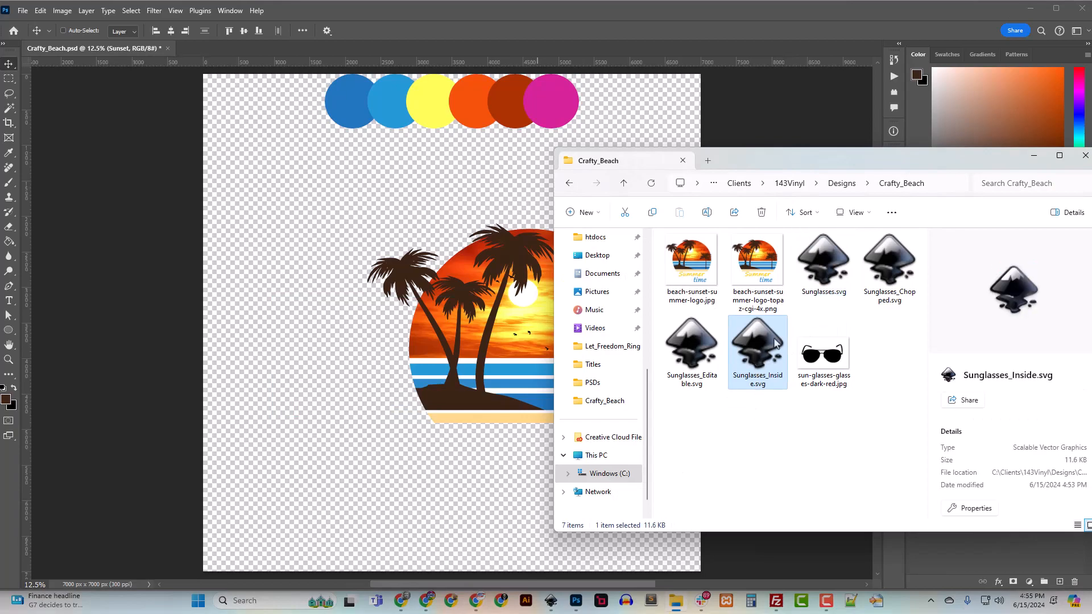
left_click(871, 283, "ctrl")
left_click_drag(826, 279, 482, 401)
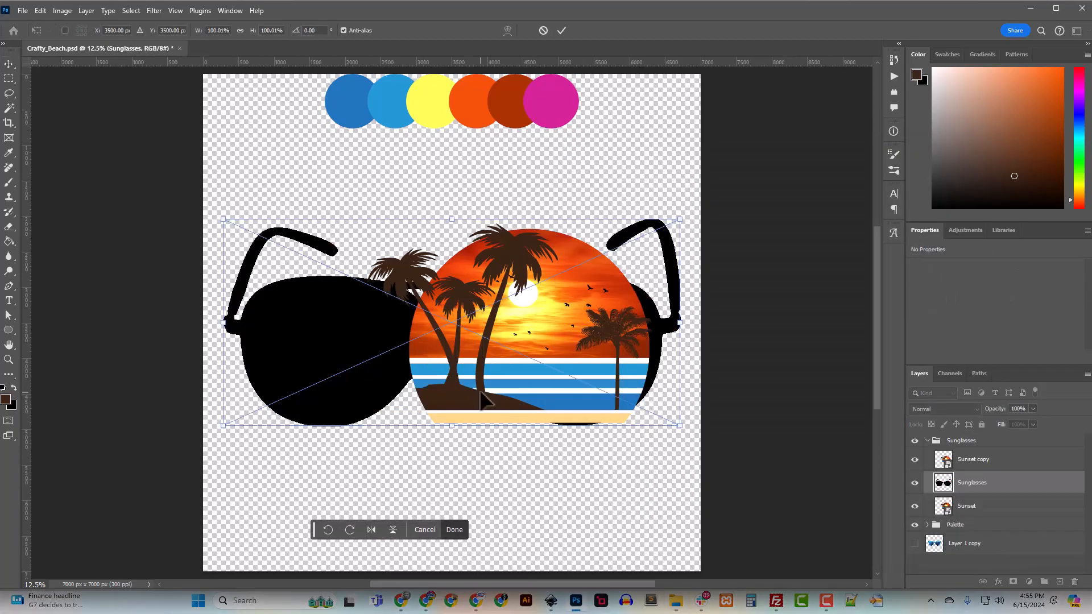
key("Return")
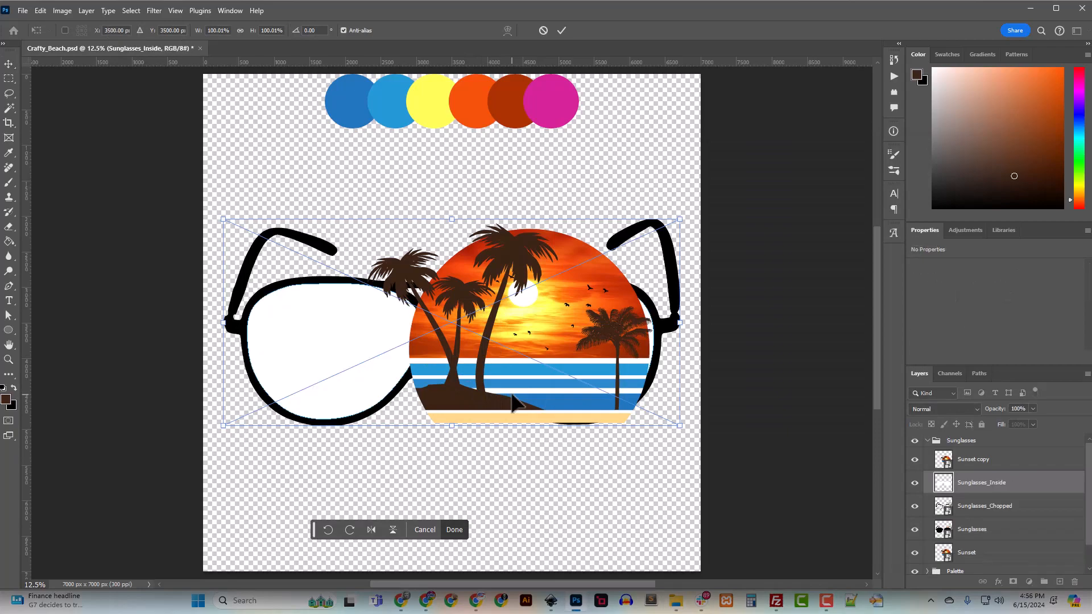
key("Return")
Move Sunglasses_Chopped to the top of the group, hide the Sunglasses layer, and move Sunset directly below Sunglasses_Chopped
left_click_drag(985, 505, 971, 451)
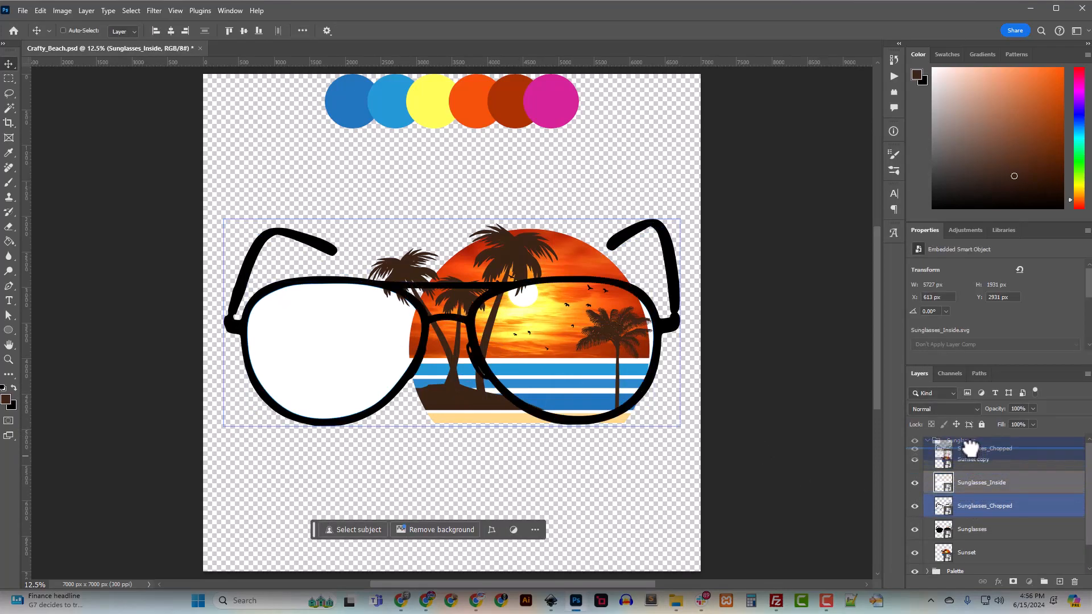
left_click(974, 504)
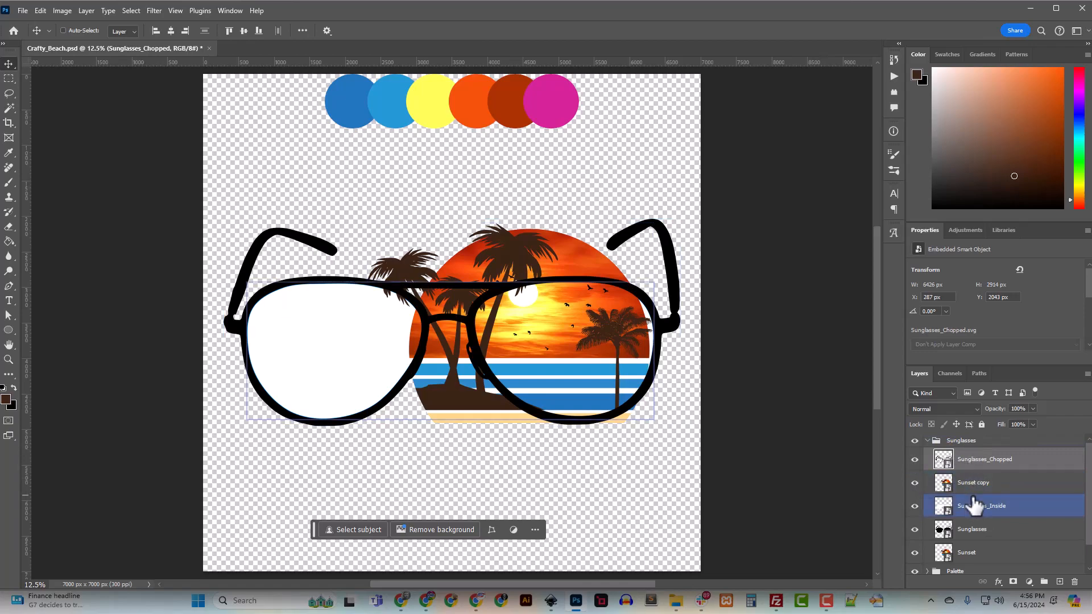
left_click(969, 530)
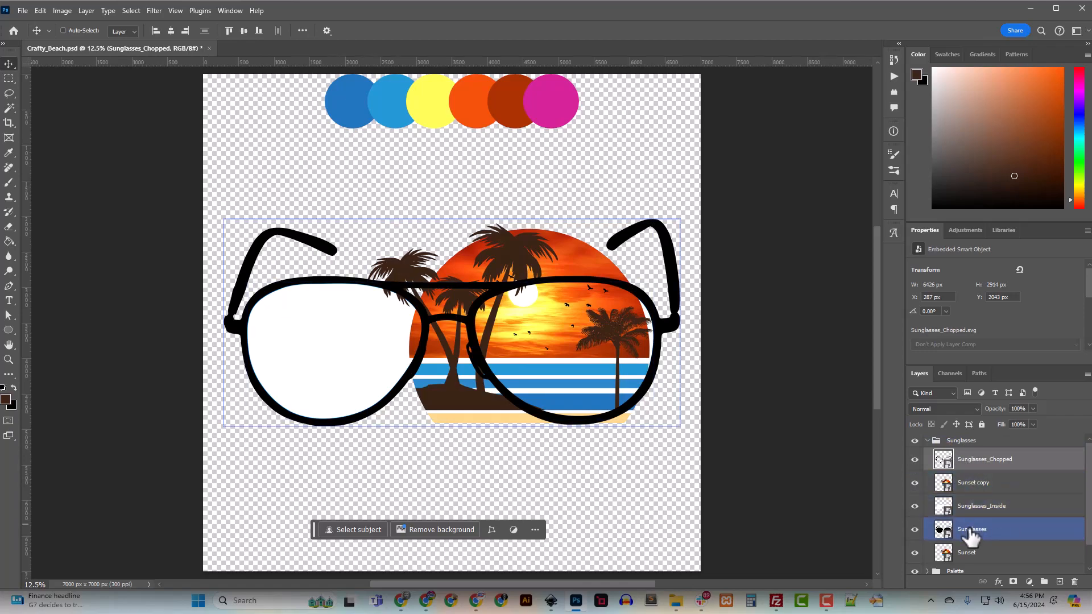
left_click(915, 530)
left_click_drag(974, 553, 967, 484)
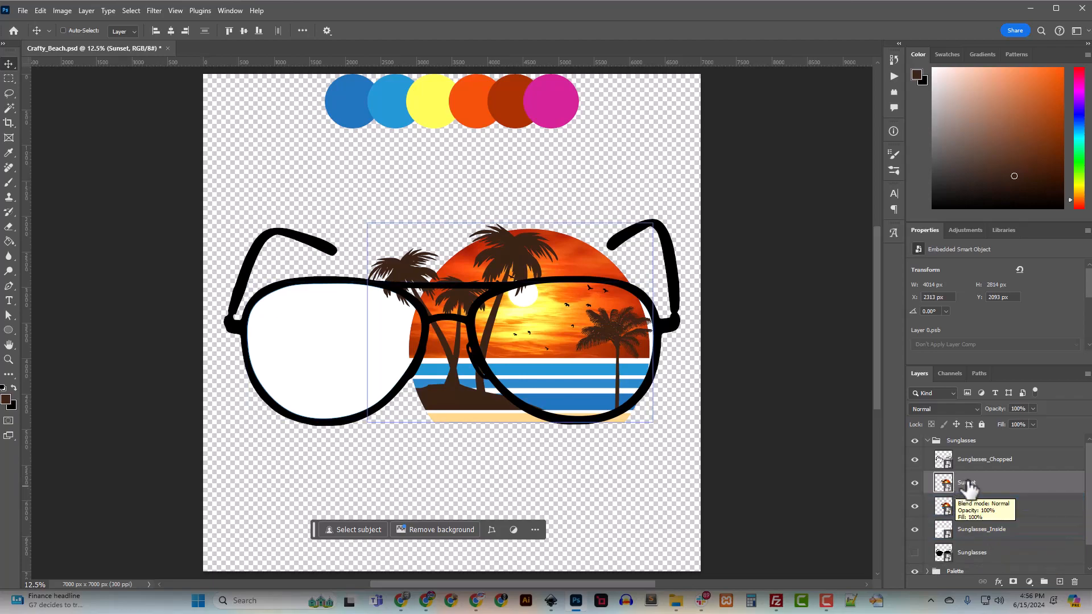
Hide the Sunset copy layer, then enlarge the Sunset layer and move it over the left lens
left_click_drag(966, 484, 975, 529)
left_click(975, 530)
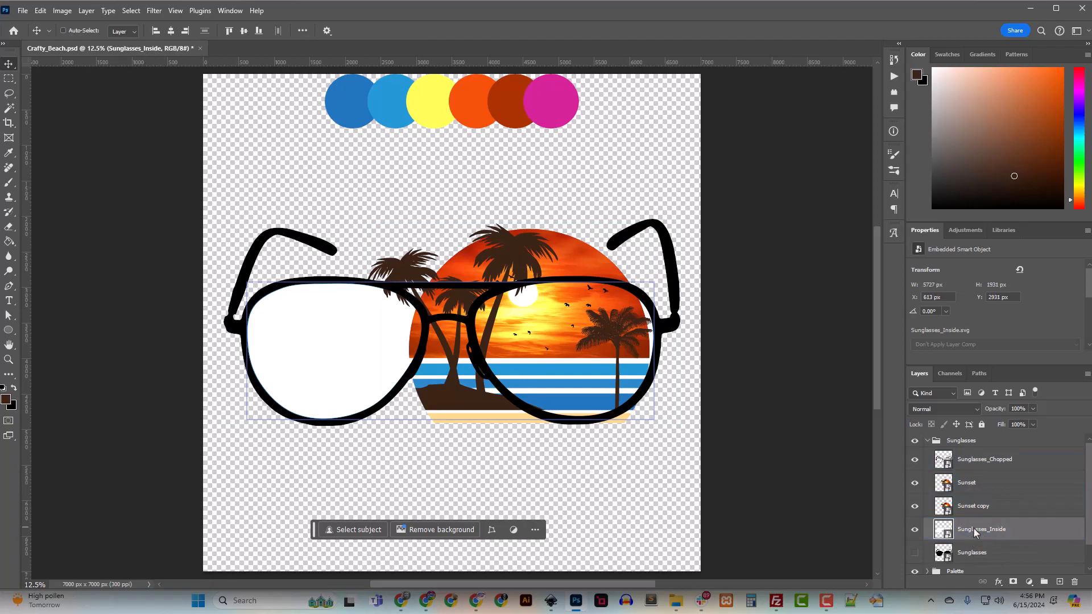
left_click(967, 508)
left_click(965, 487, "shift")
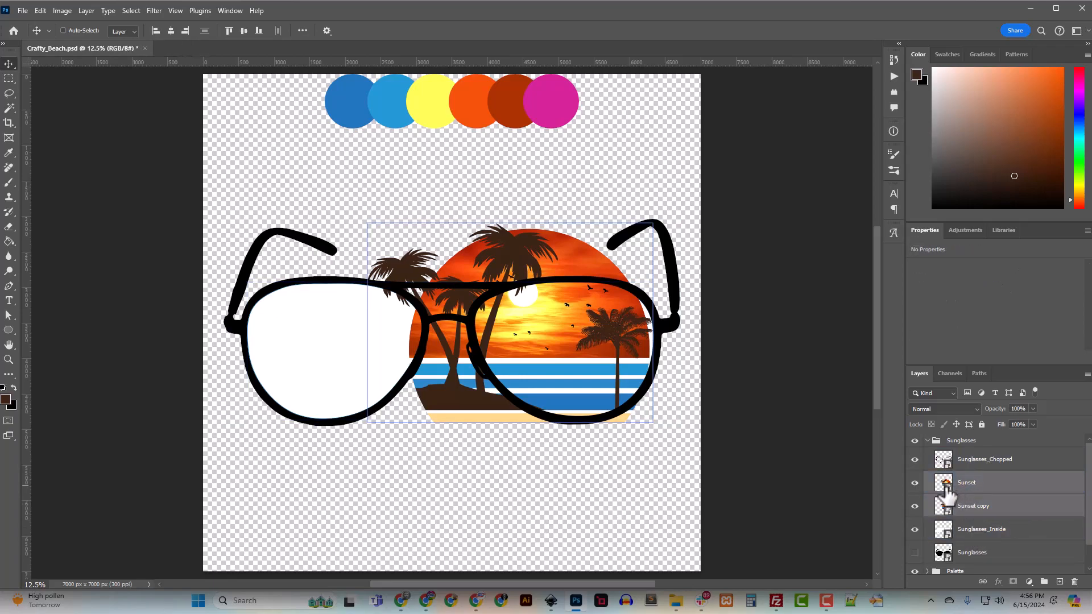
left_click(967, 484)
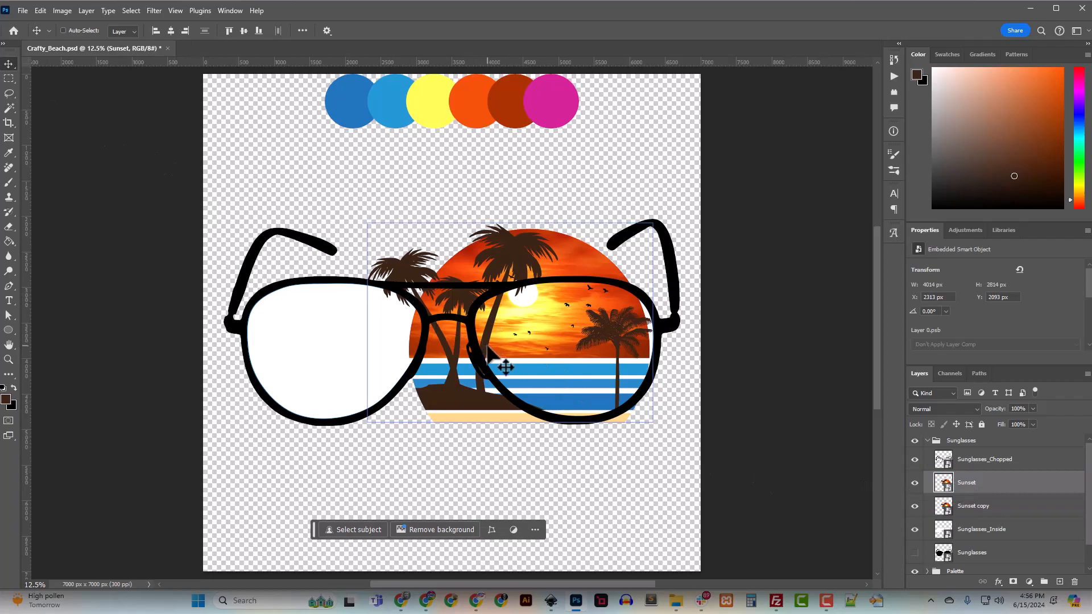
left_click(915, 507)
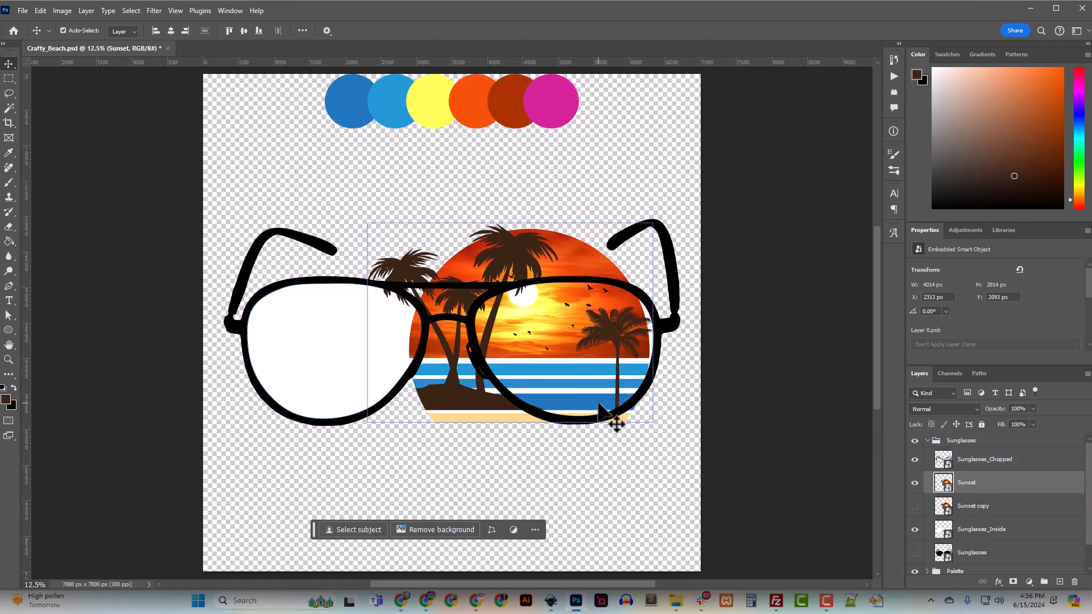
key("ctrl+t")
left_click_drag(651, 223, 694, 196)
left_click_drag(550, 273, 358, 277)
Scale the whole Sunglasses group to about 84.4% so the artwork fits inside the canvas
left_click(964, 442)
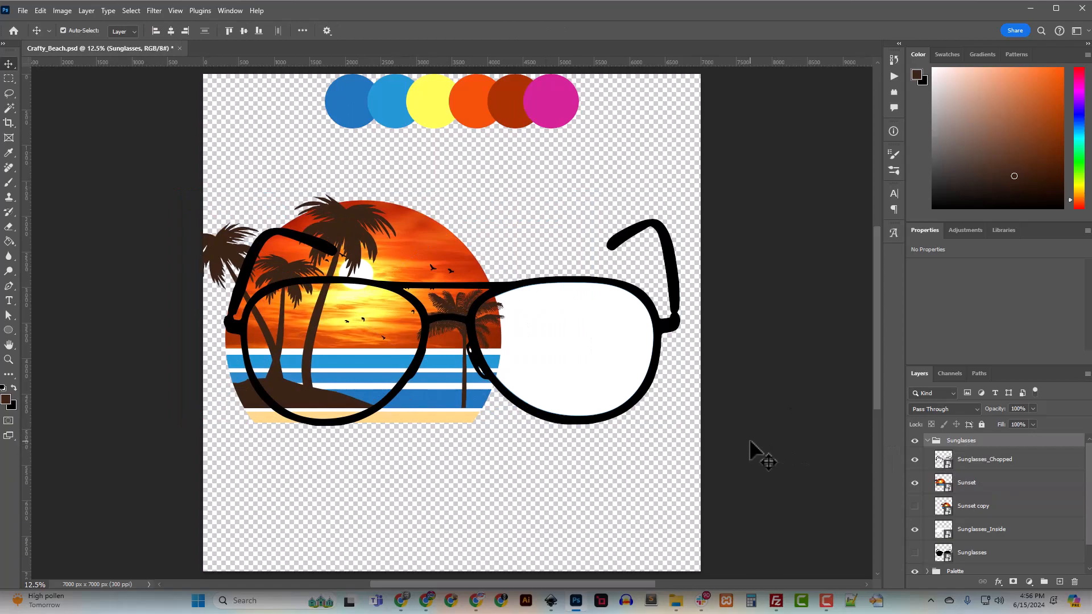
key("ctrl+t")
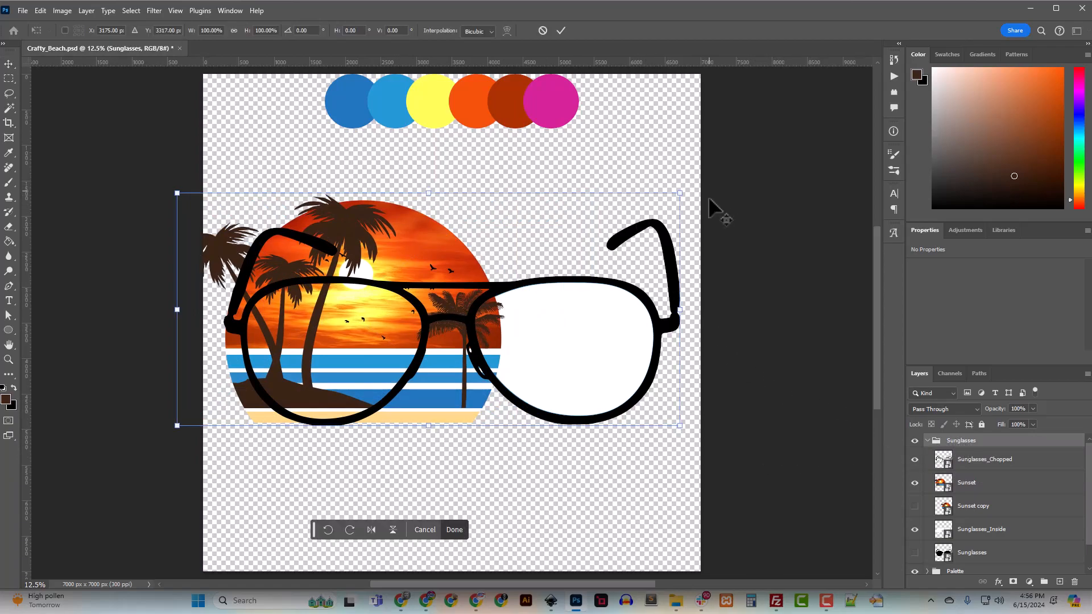
left_click_drag(680, 193, 641, 211)
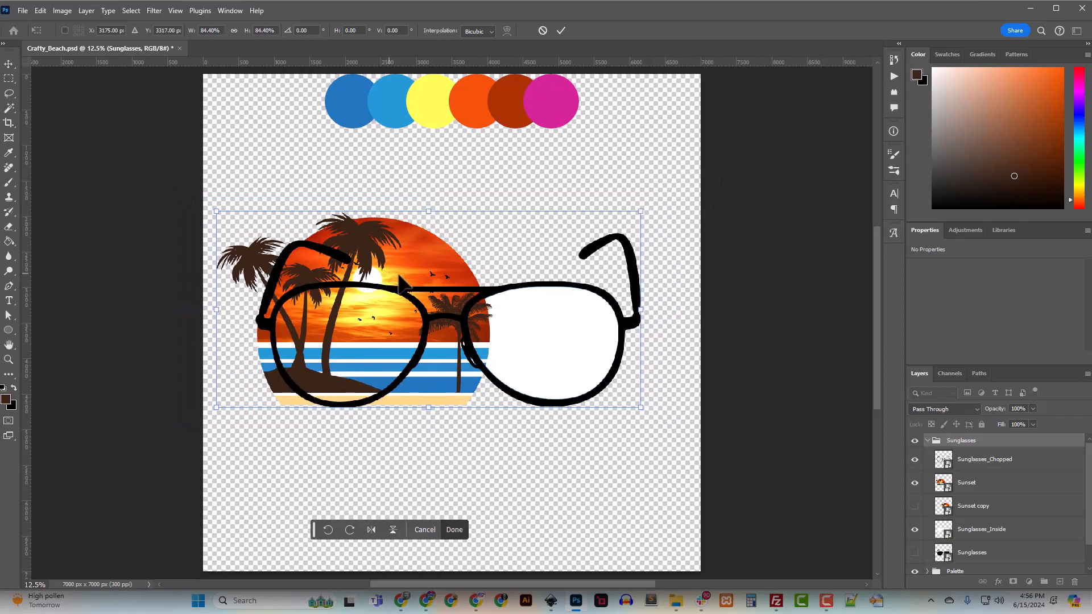
left_click_drag(415, 273, 403, 274)
key("ctrl+z")
Transform the Sunset layer to about 88.8% scale while adjusting its position over the left lens
left_click(965, 484)
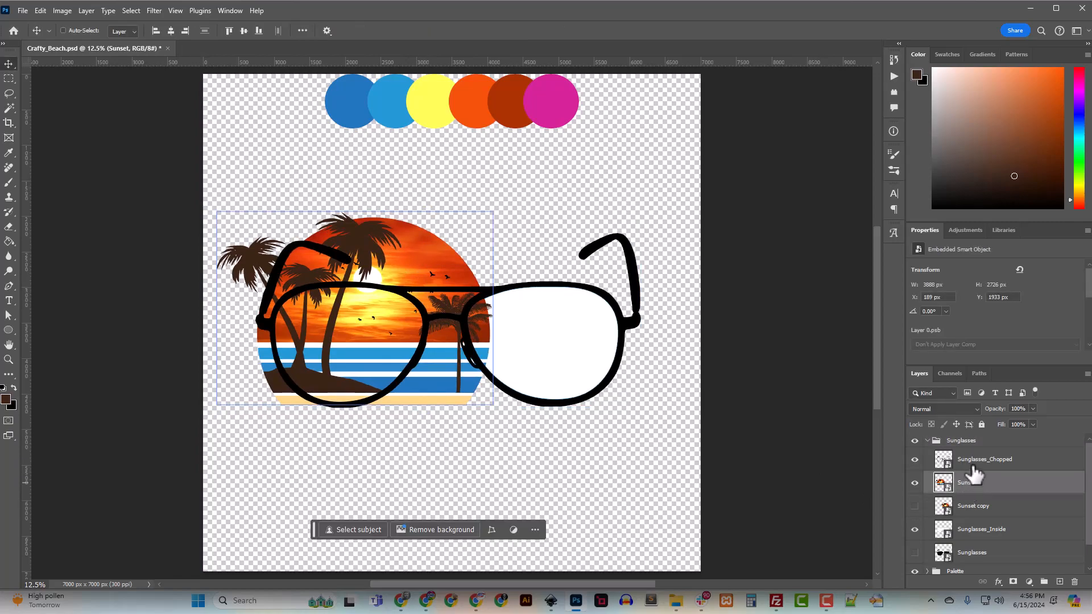
key("ctrl+t")
left_click_drag(216, 211, 192, 198)
left_click_drag(401, 279, 413, 289)
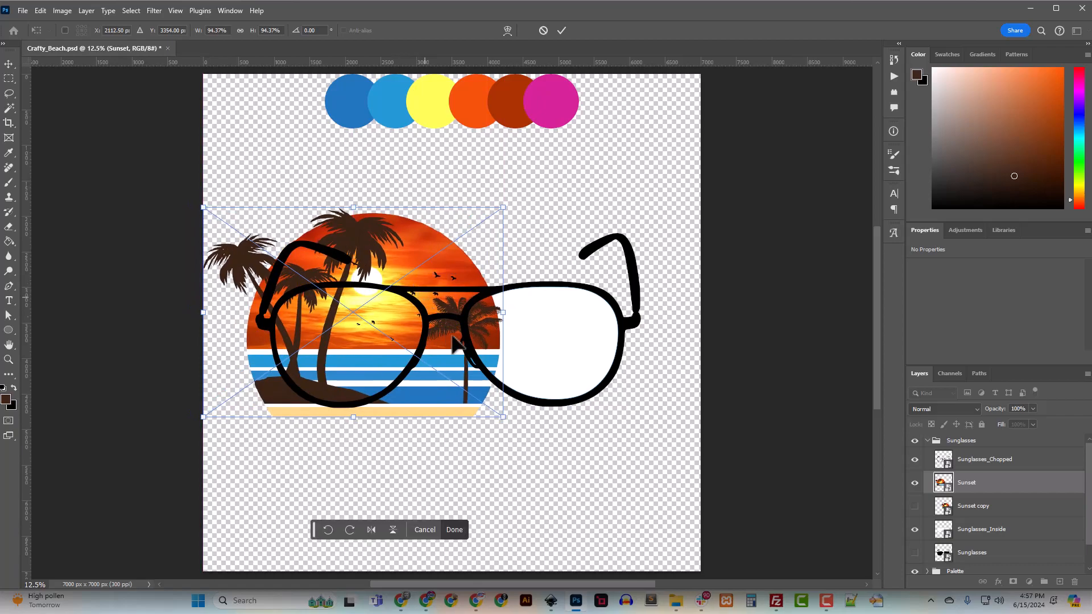
left_click_drag(502, 417, 470, 395)
left_click_drag(385, 351, 372, 371)
left_click_drag(364, 348, 378, 358)
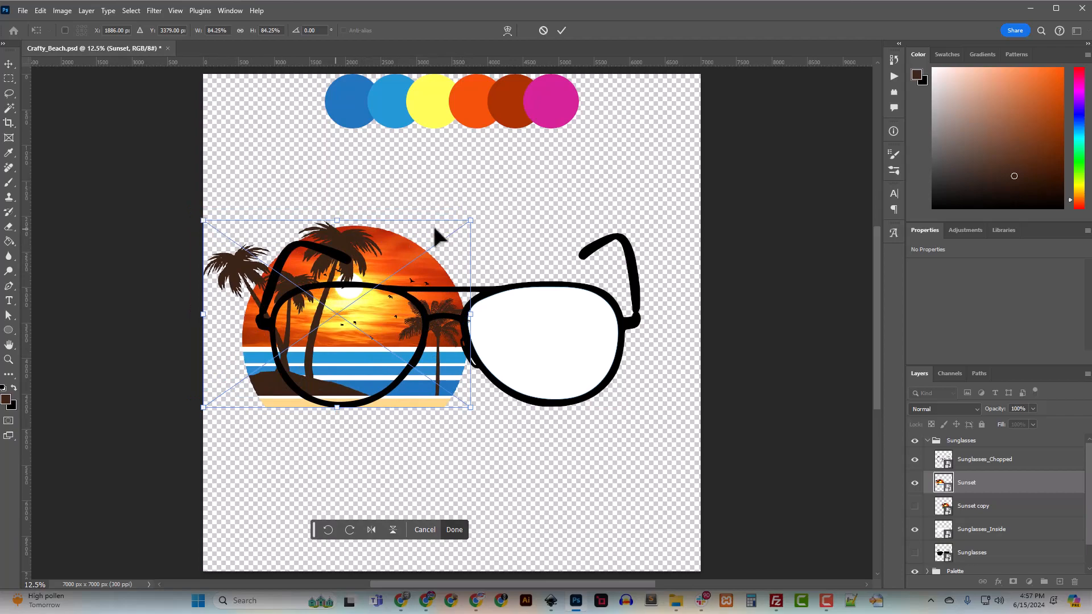
left_click_drag(470, 221, 488, 215)
left_click_drag(367, 318, 377, 335)
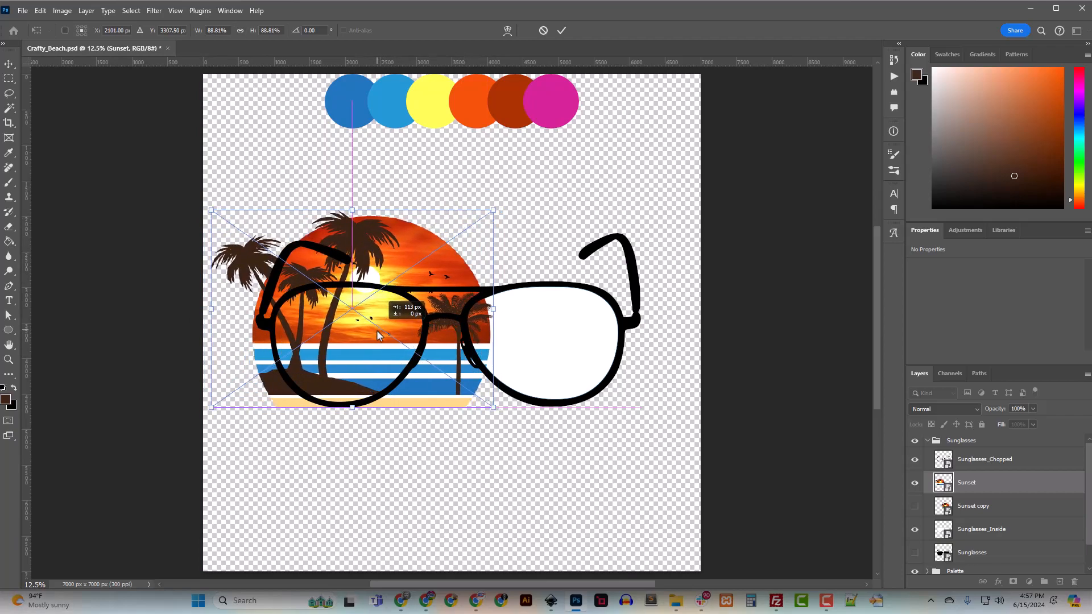
Shift the Sunset artwork left and up to about X 1161 px, Y 3247.5 px behind the left lens
left_click_drag(376, 336, 315, 333)
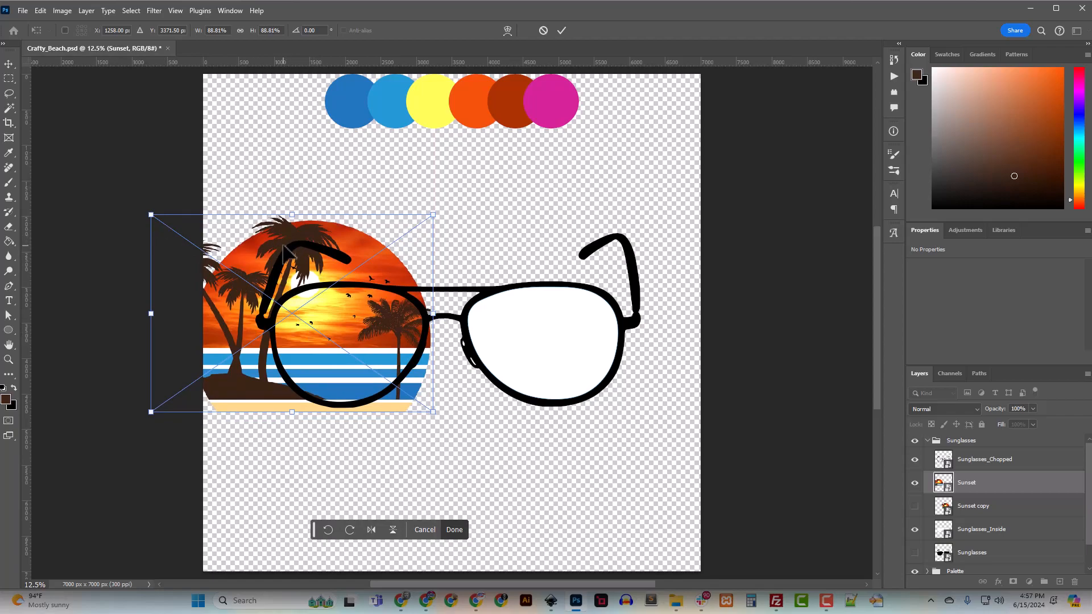
mouse_move(294, 242)
left_mouse_down()
mouse_move(373, 217)
mouse_move(275, 220)
mouse_move(302, 229)
left_mouse_up()
key("shift+Right")
key("shift+Up")
key("shift+Right")
key("shift+Up")
key("shift+Right")
key("shift+Up")
key("shift+Up")
key("shift+Right")
key("shift+Right")
key("shift+Up")
key("shift+Up")
key("shift+Up")
key("shift+Down")
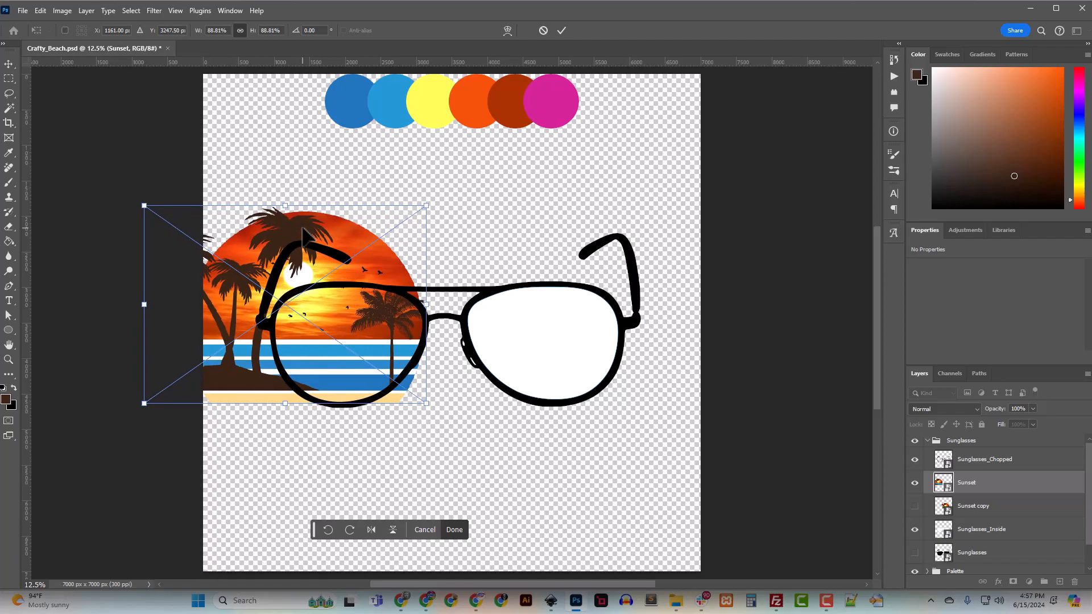
Nudge the Sunset artwork right to X 1211 px to cover the left lens edge and apply the transform
key("ctrl+plus")
key("shift+Right")
key("shift+Right")
key("shift+Right")
key("shift+Right")
key("shift+Right")
key("shift+Right")
key("shift+Left")
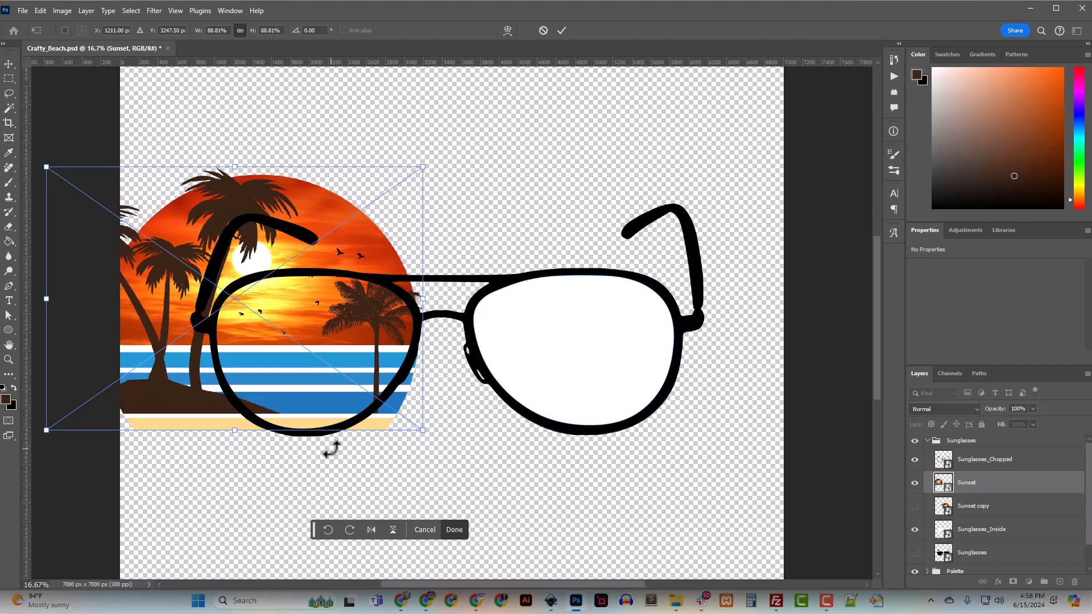
key("Return")
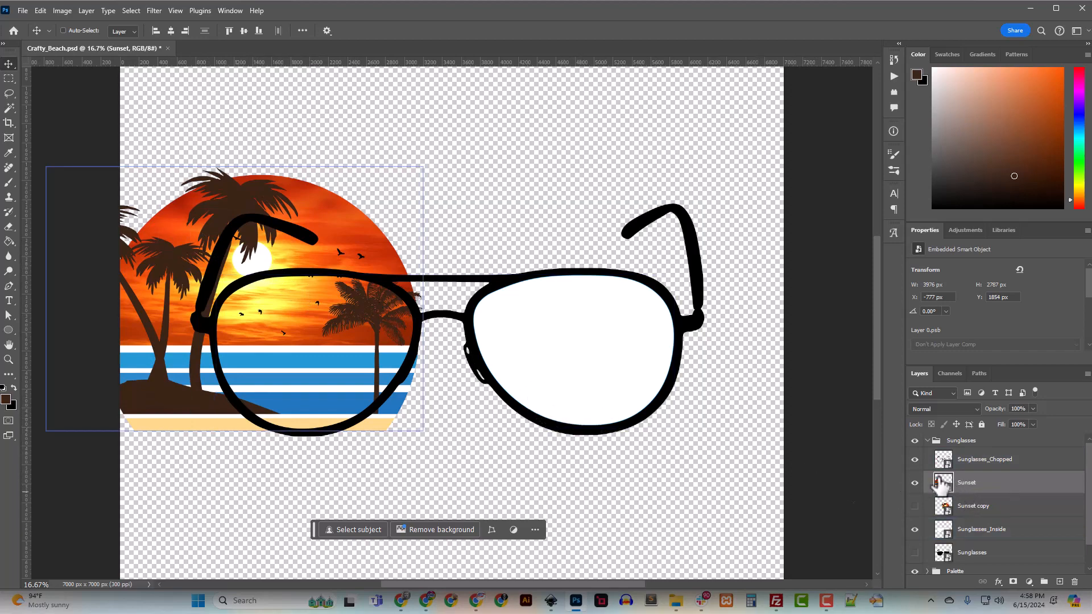
Open the Sunset smart object's contents and select the connected dark palm trees and island with the Magic Wand
double_click(943, 484)
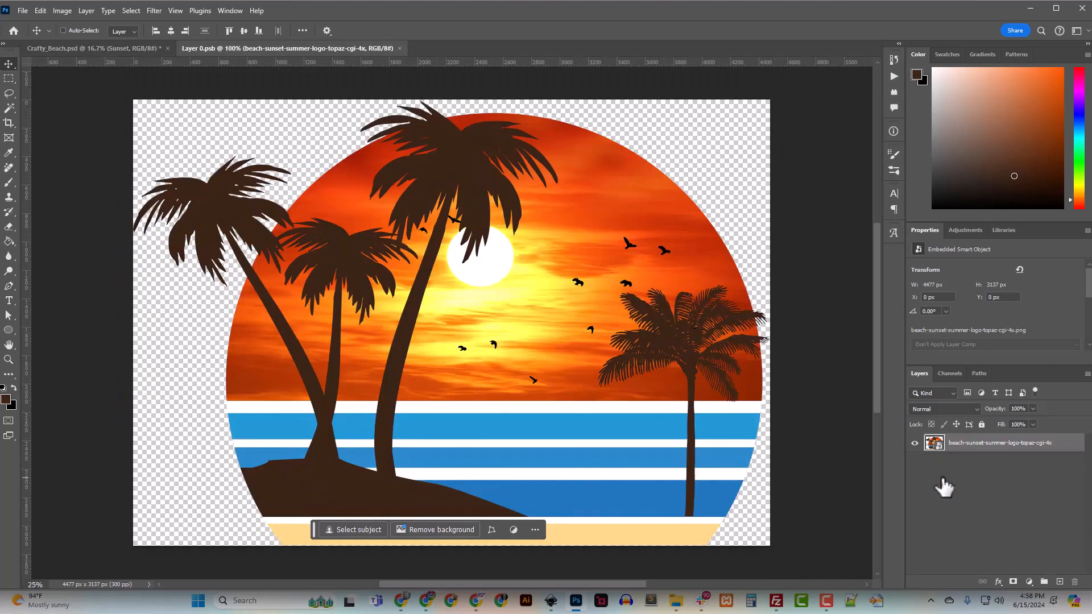
left_click(8, 108)
left_click(477, 186)
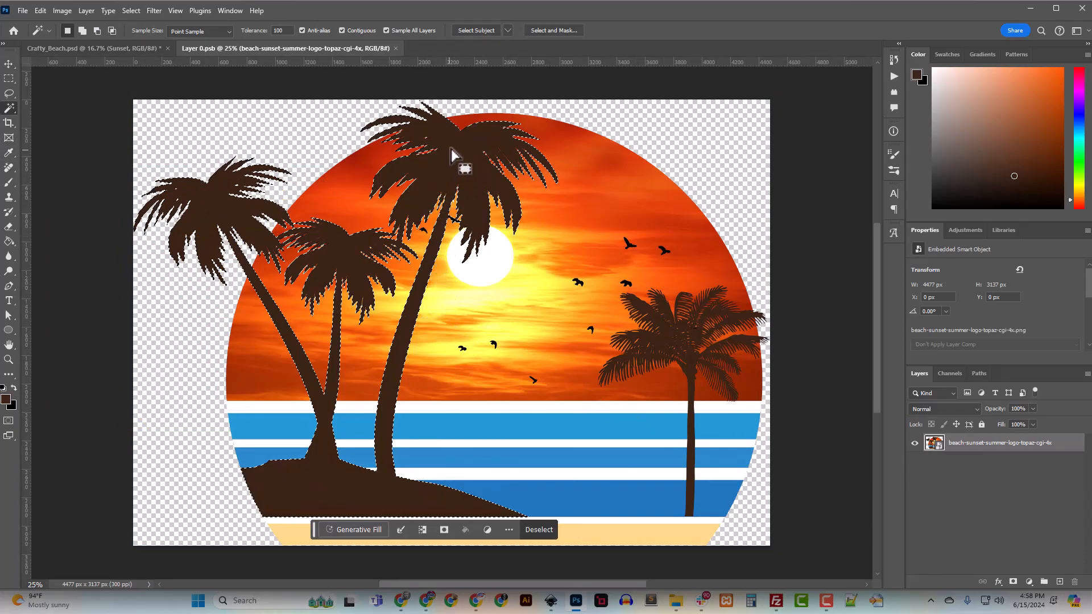
Subtract the small bird touching the tall palm's fronds from the tree selection with the Lasso tool
scroll(478, 244, "down", 2)
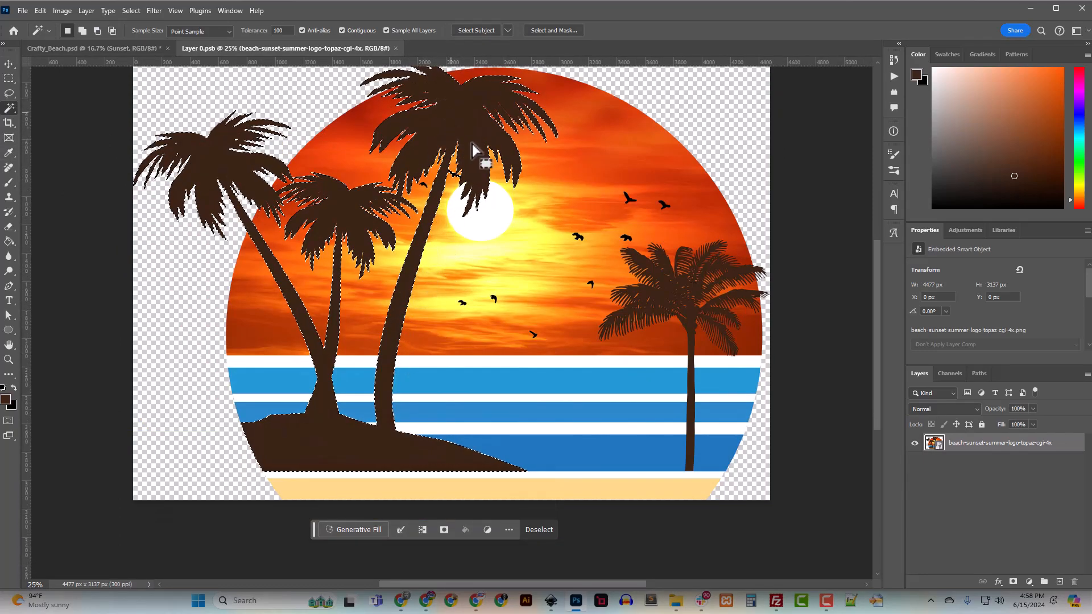
key("ctrl+plus")
scroll(444, 201, "up", 1)
scroll(443, 200, "up", 4)
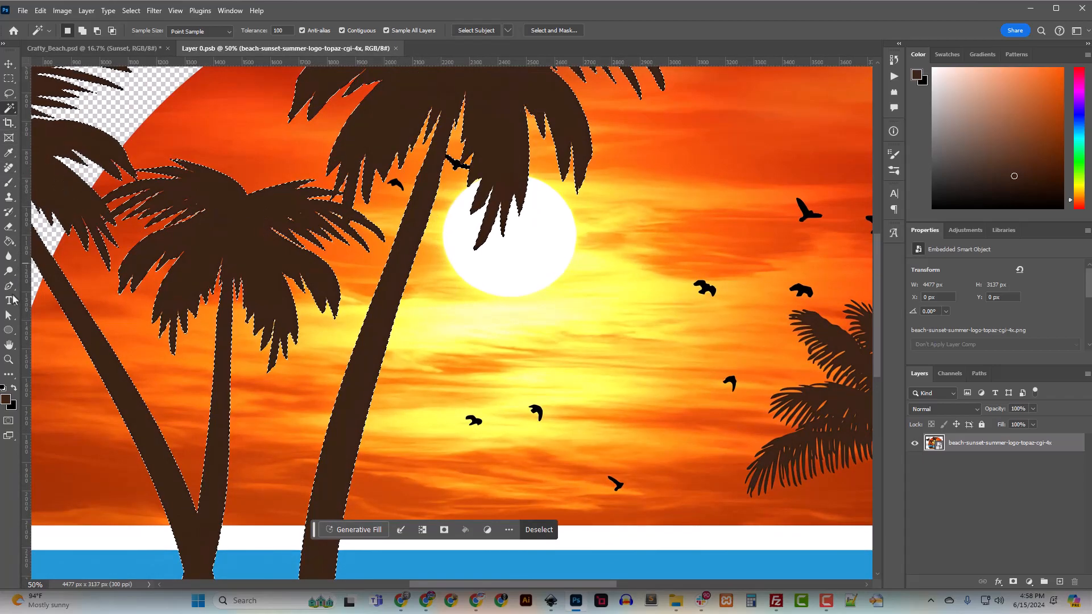
left_click(9, 94)
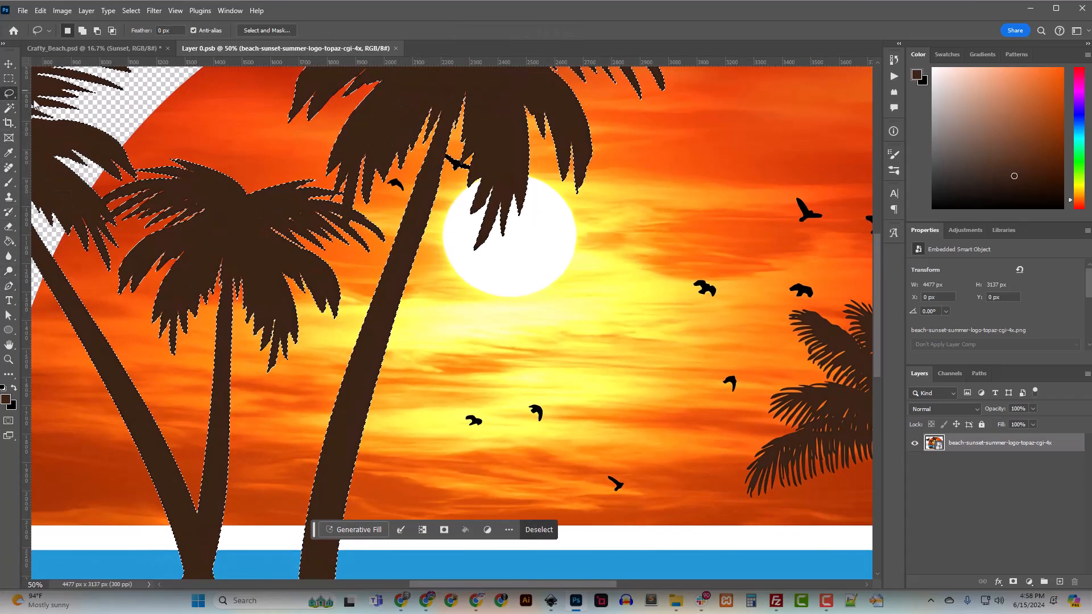
key("ctrl+plus")
scroll(467, 208, "up", 1)
key("alt")
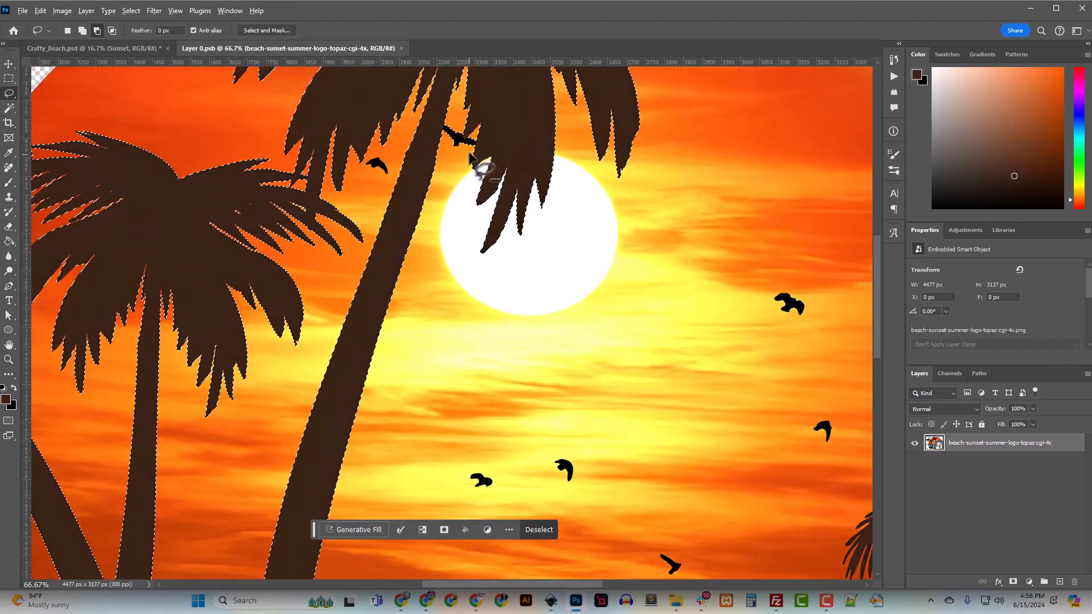
left_click_drag(473, 149, 475, 141)
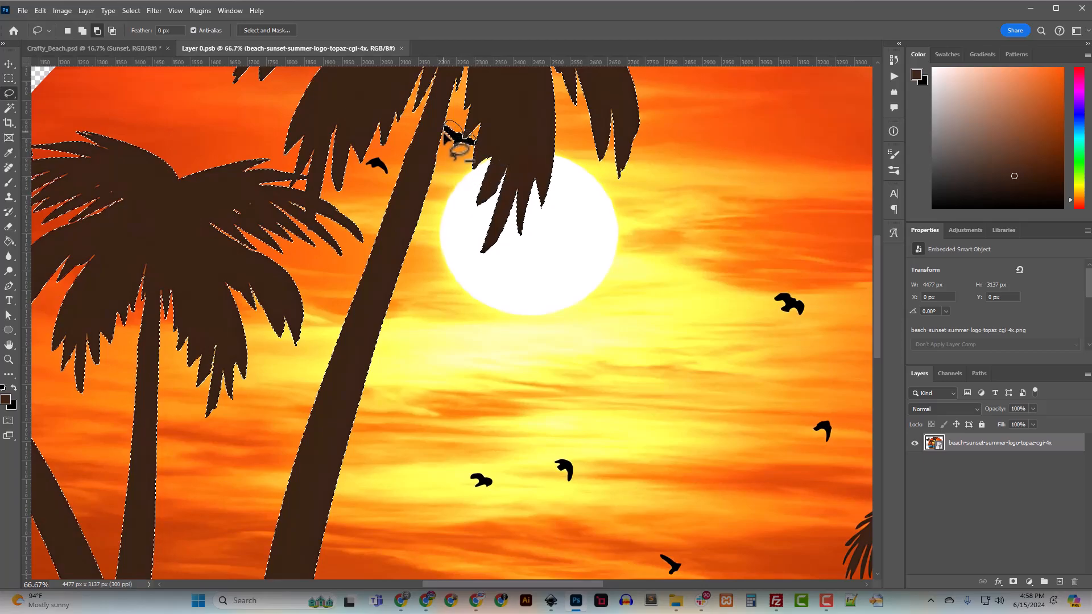
left_click_drag(471, 162, 464, 195)
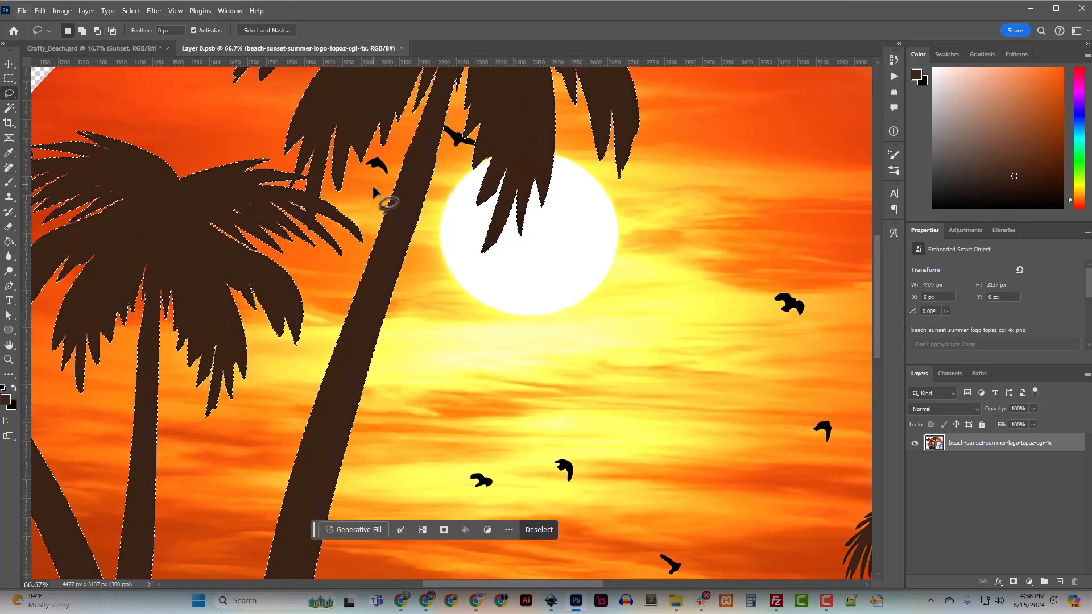
Create a new 2988 x 2938 px transparent document and paste the copied palm trees and island into it
key("ctrl+minus")
key("ctrl+minus")
key("ctrl+minus")
scroll(341, 376, "down", 4)
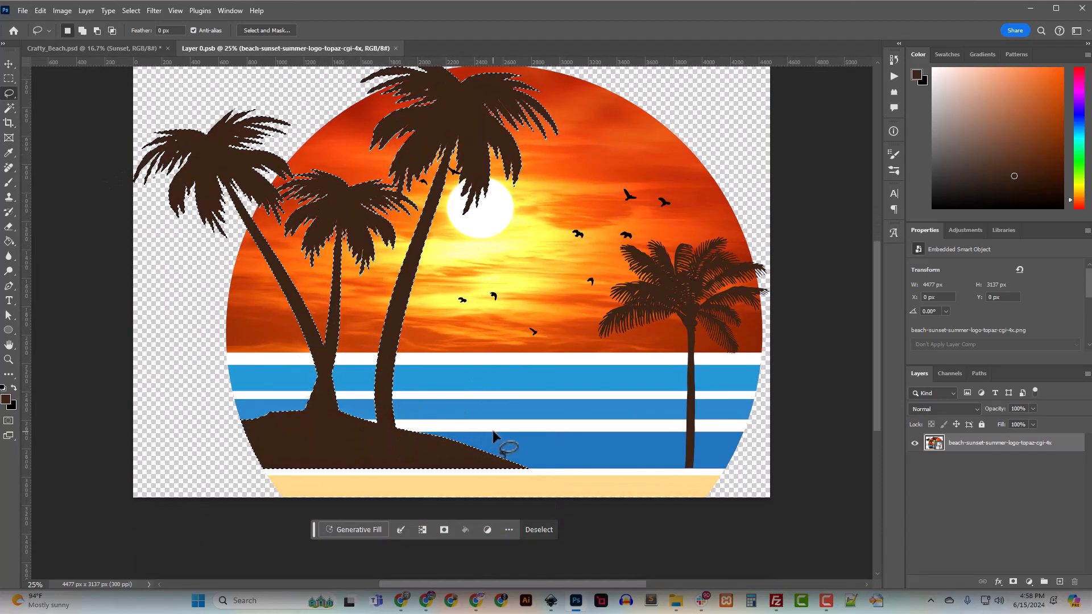
left_click(22, 10)
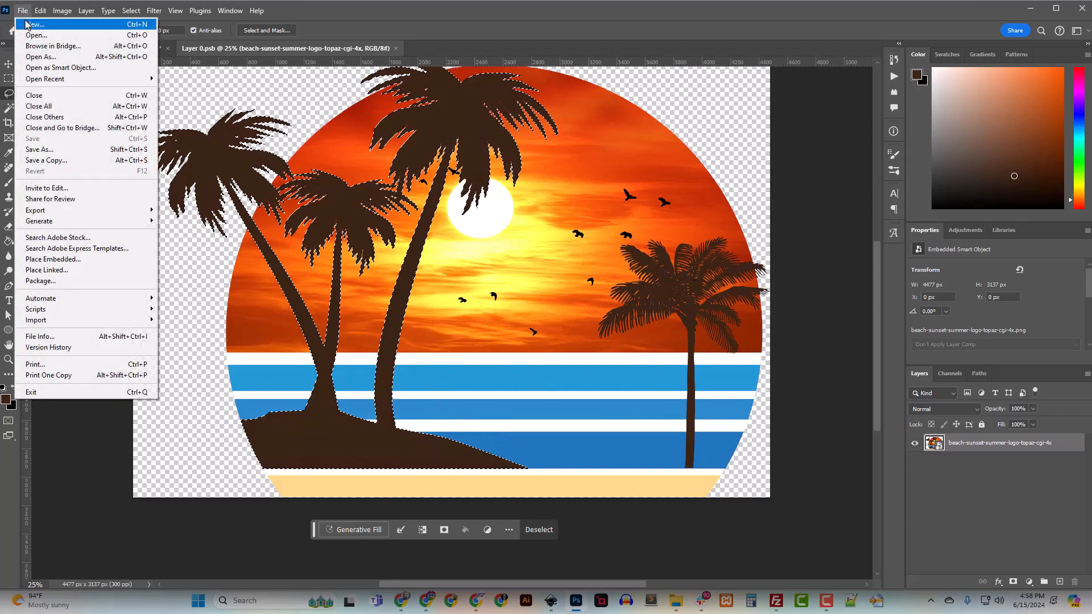
left_click(29, 24)
left_click(589, 496)
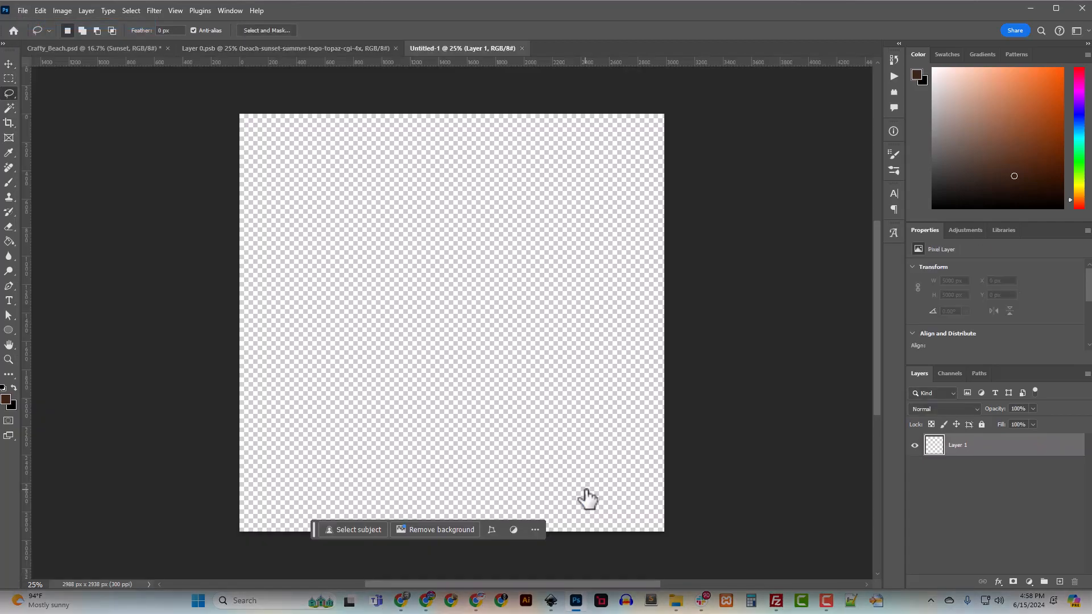
key("ctrl+v")
Apply a Color Overlay of black 000000 to the palm tree layer
right_click(944, 446)
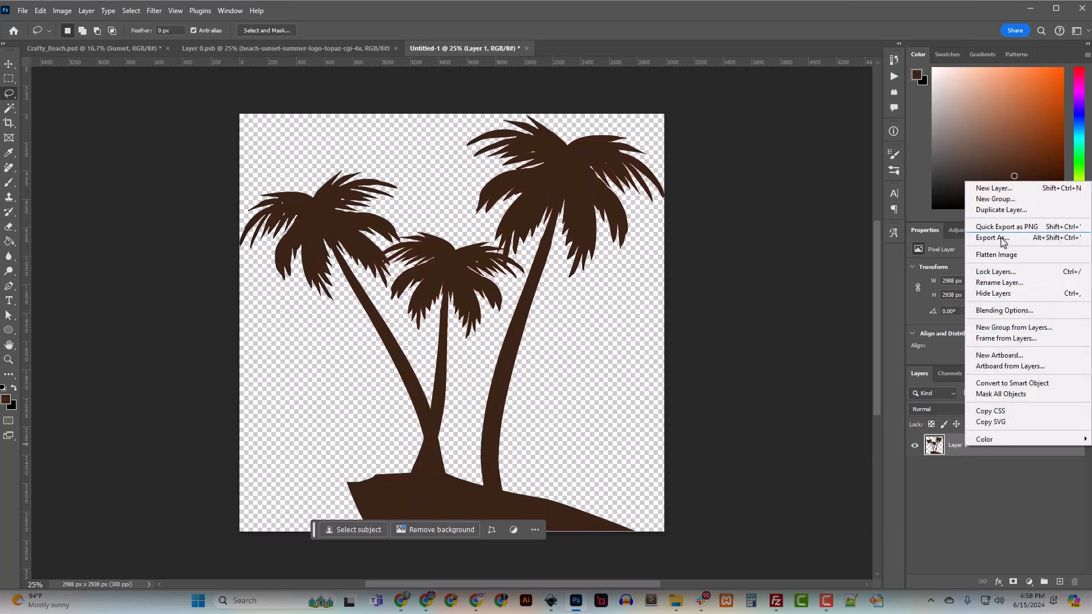
left_click(1003, 310)
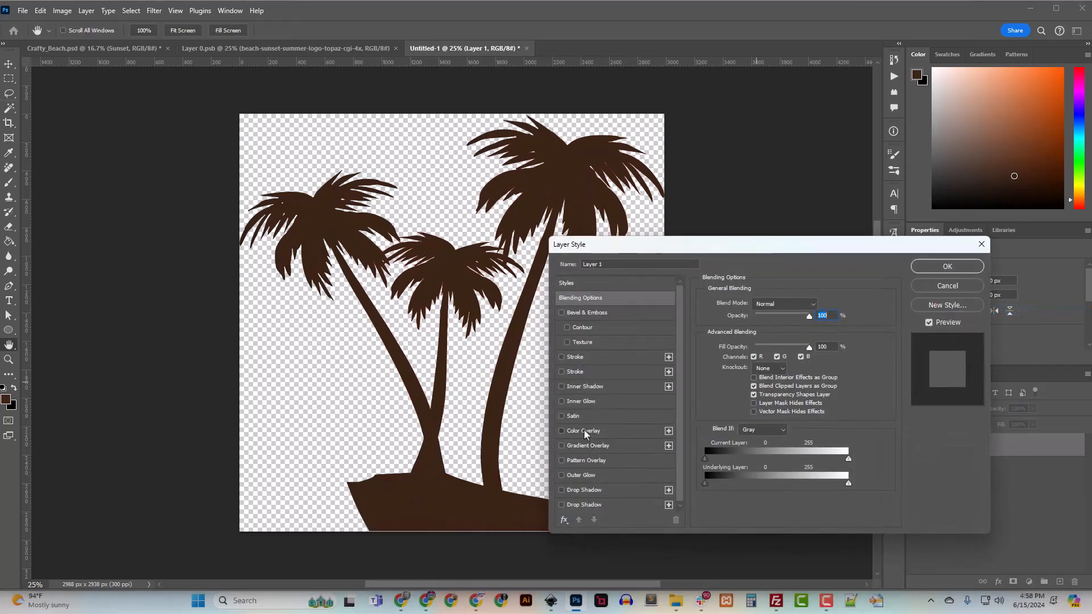
left_click(584, 430)
left_click(819, 303)
left_click(647, 368)
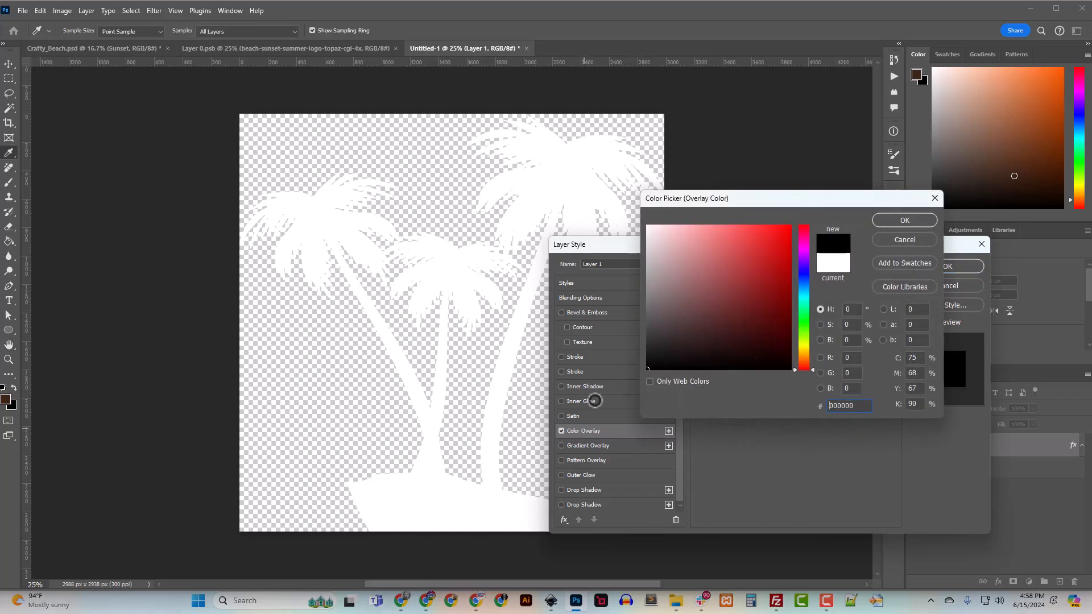
left_click(906, 222)
left_click(962, 267)
Quick-export the black palm silhouette as a PNG named Tree in the Crafty_Beach designs folder
left_click(19, 11)
mouse_move(78, 214)
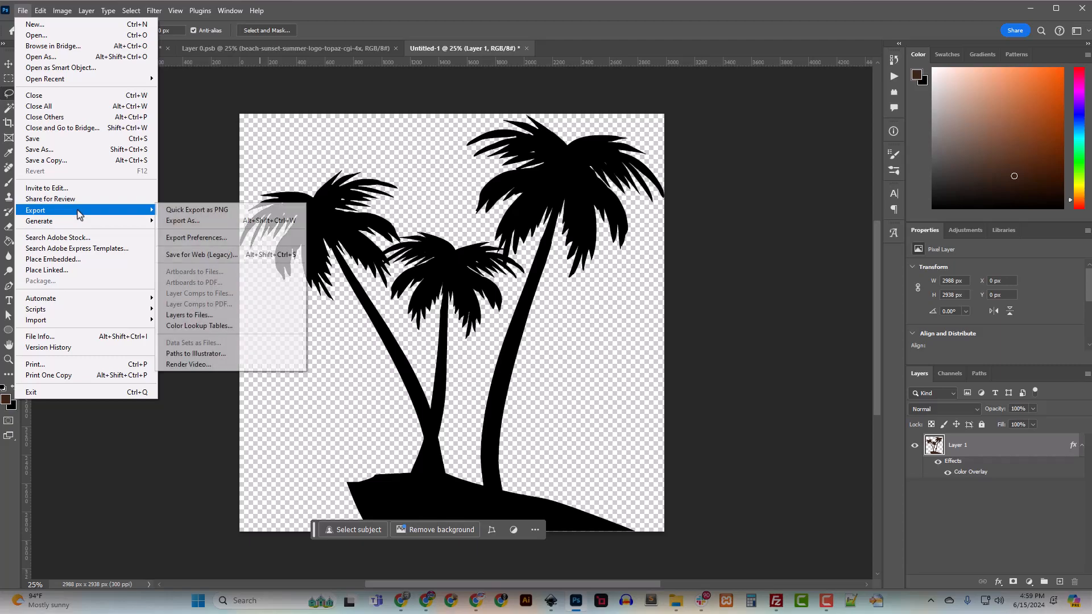
left_click(196, 210)
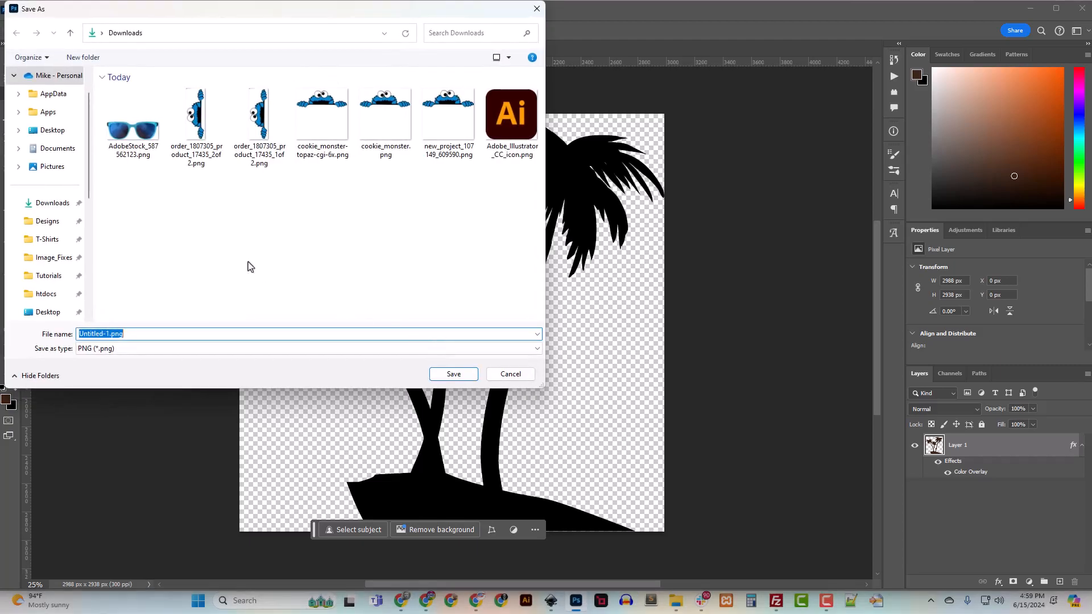
left_click(51, 221)
left_click(147, 124)
double_click(147, 124)
left_click(108, 335)
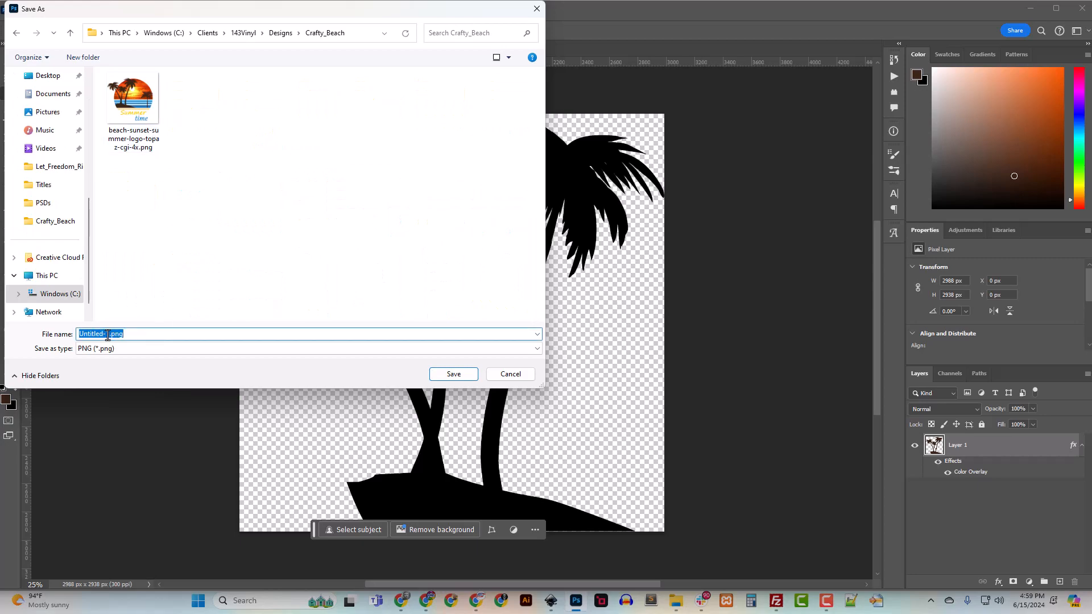
type("Tree")
key("Return")
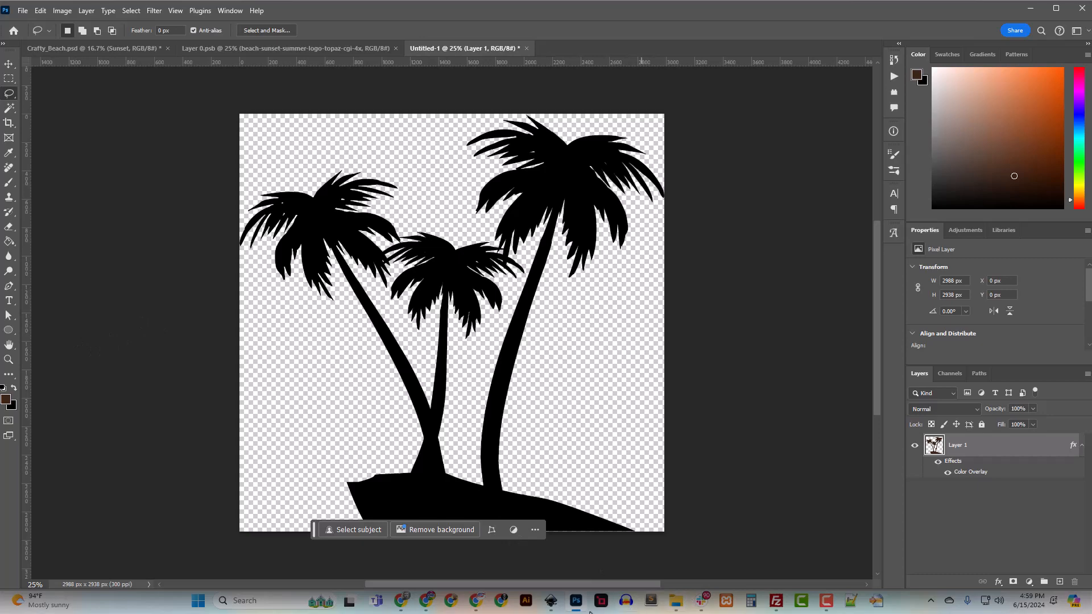
Switch to Inkscape, start a new document and import Tree.png from the Crafty_Beach folder as an embedded image
left_click(555, 604)
left_click(9, 19)
left_click(20, 32)
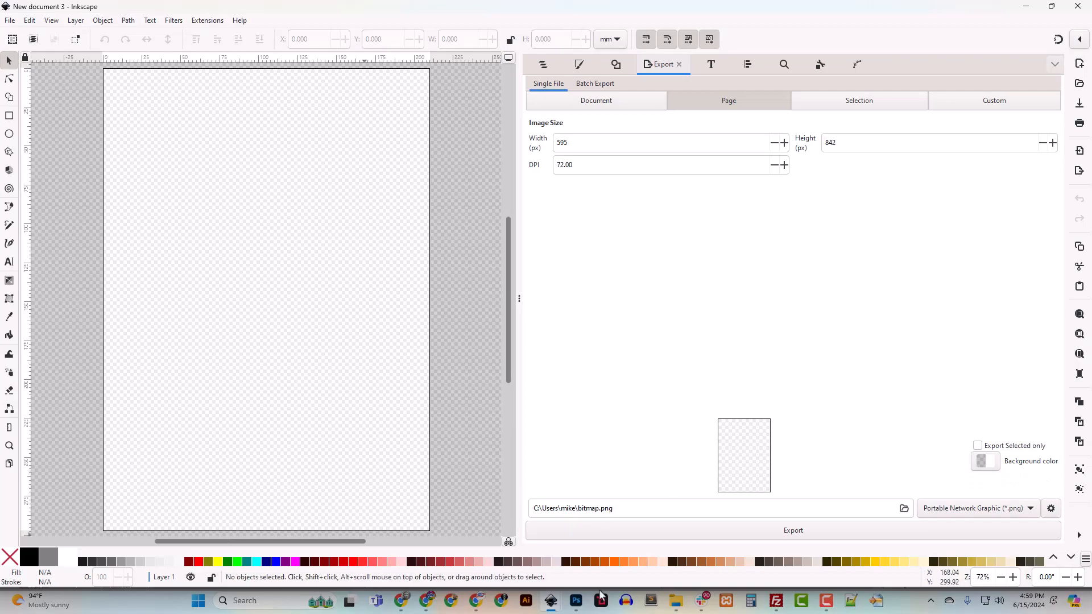
left_click(675, 603)
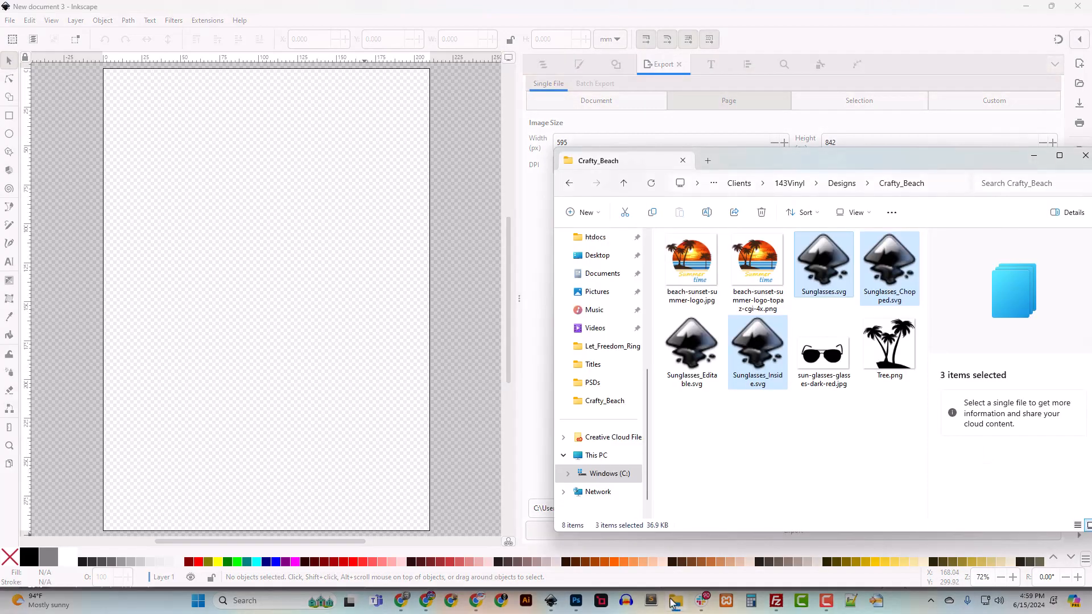
left_click_drag(889, 347, 305, 358)
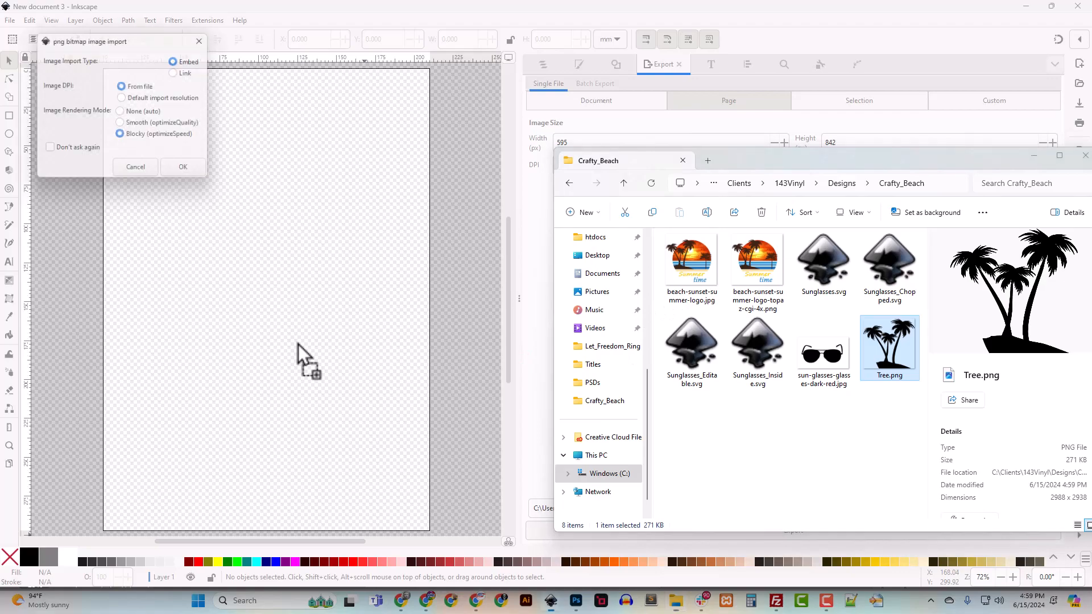
left_click(176, 171)
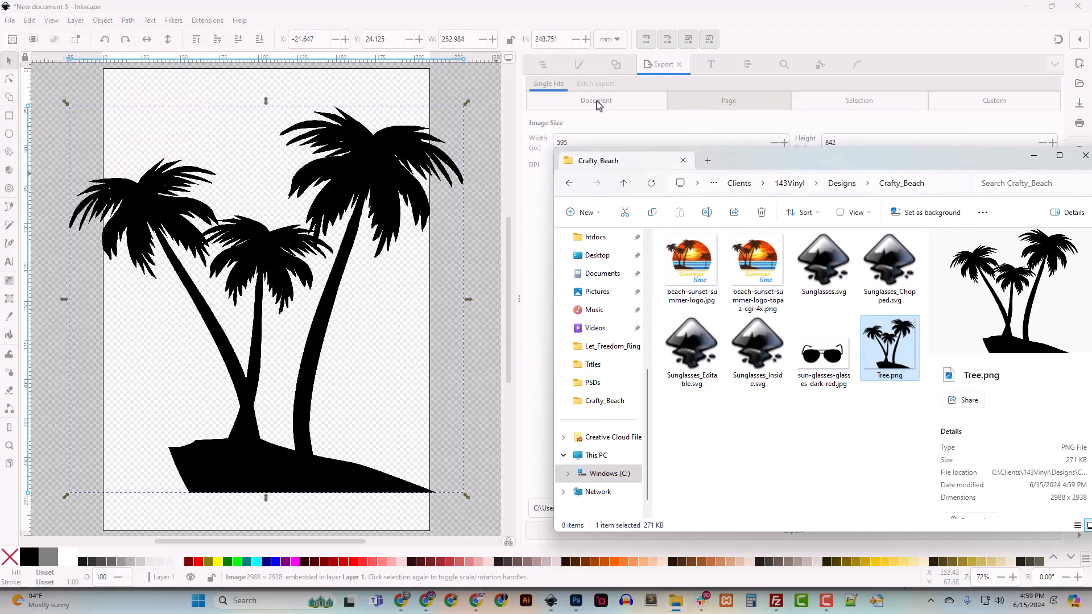
Trace the palm bitmap in a single scan with Brightness cutoff at threshold 0.450, and delete the original image
left_click(643, 19)
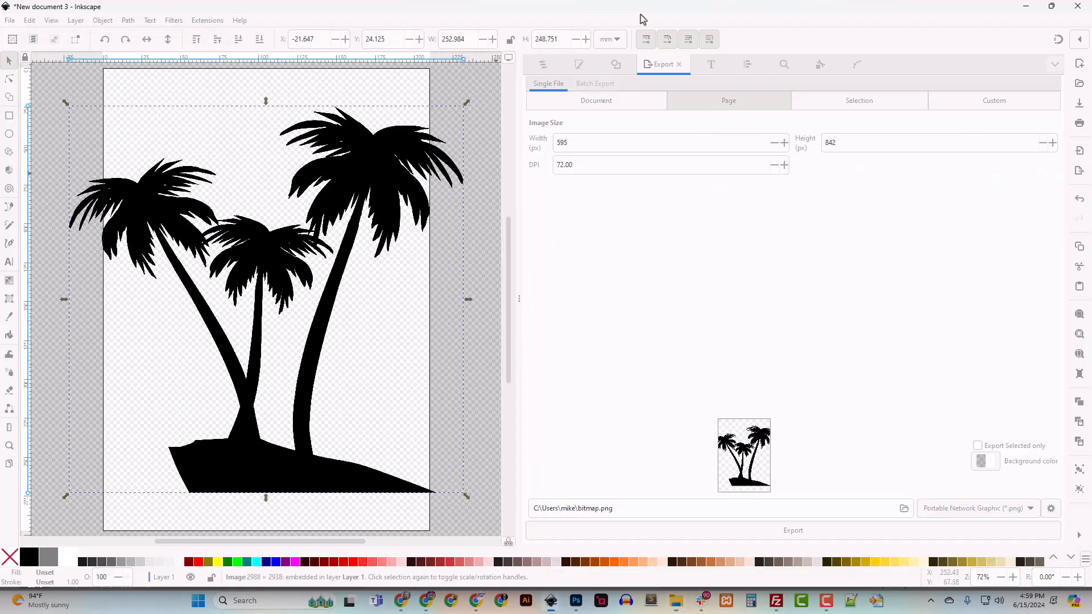
left_click(615, 65)
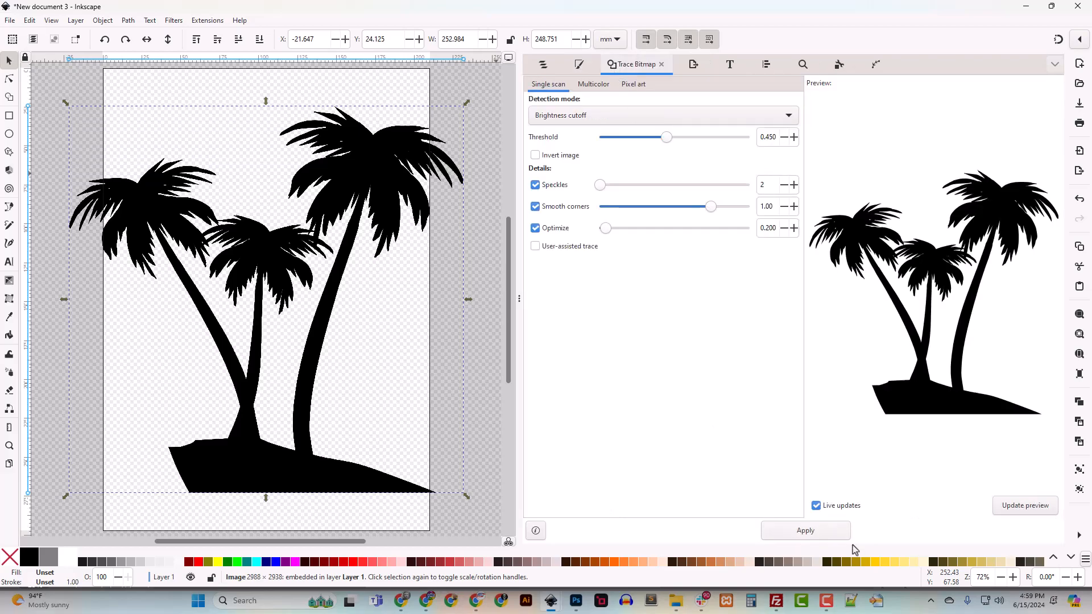
left_click(823, 534)
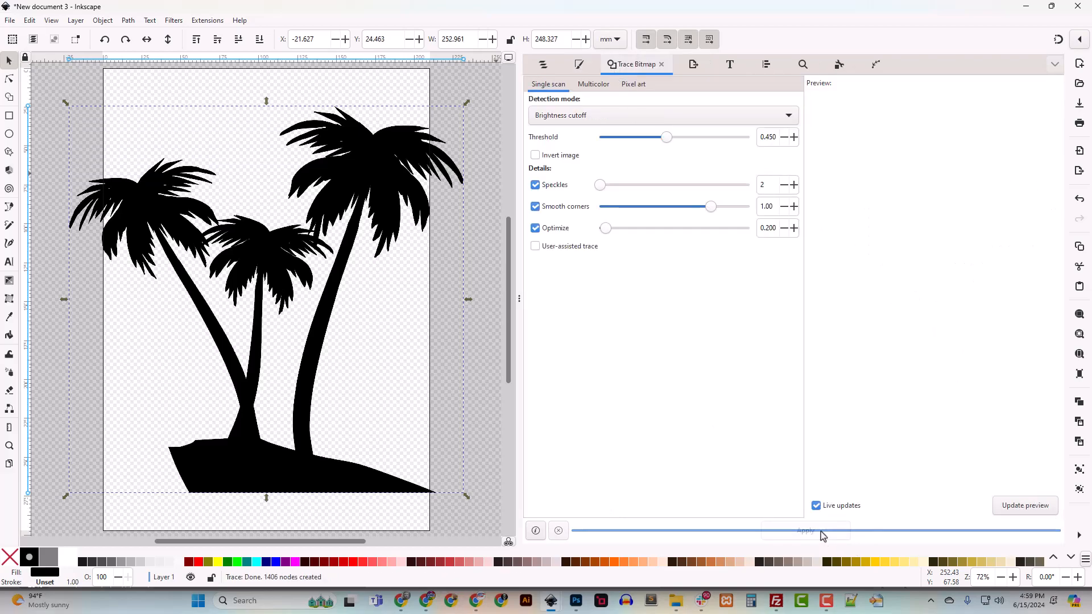
left_click(10, 20)
left_click(542, 65)
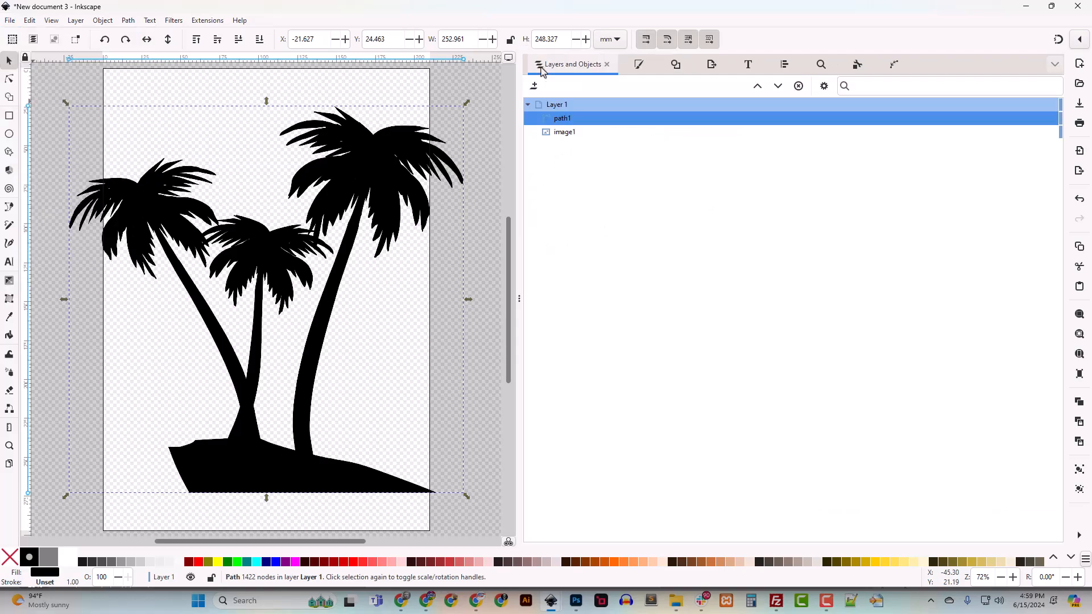
left_click(555, 132)
key("Delete")
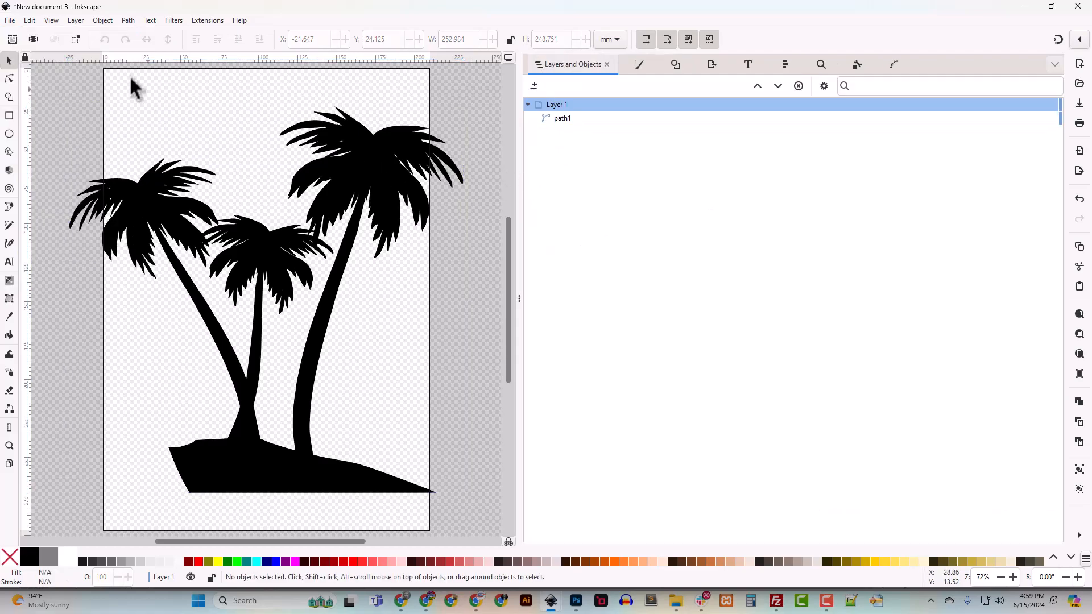
Resize the page to fit the traced palm tree path
left_click(9, 20)
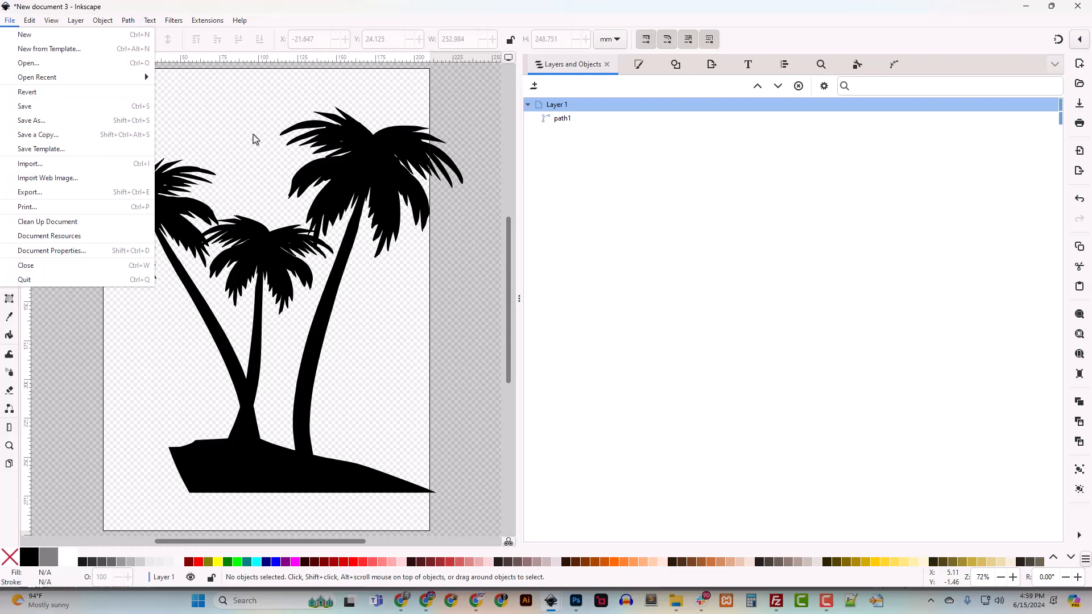
left_click(215, 121)
key("ctrl+shift+r")
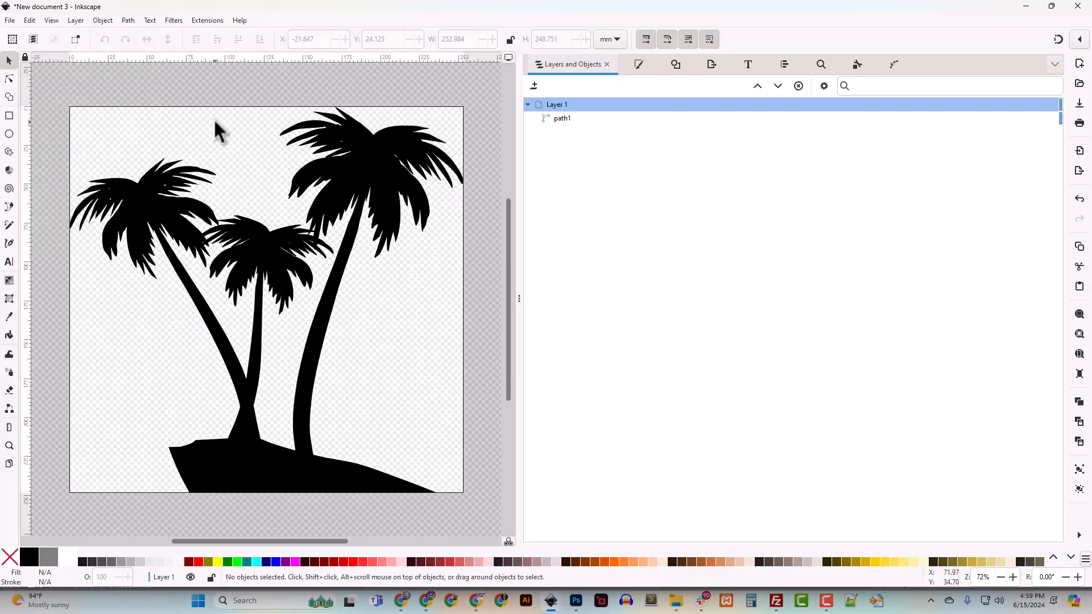
Save the traced palms as an Inkscape SVG named Trees in the Crafty_Beach folder
left_click(10, 19)
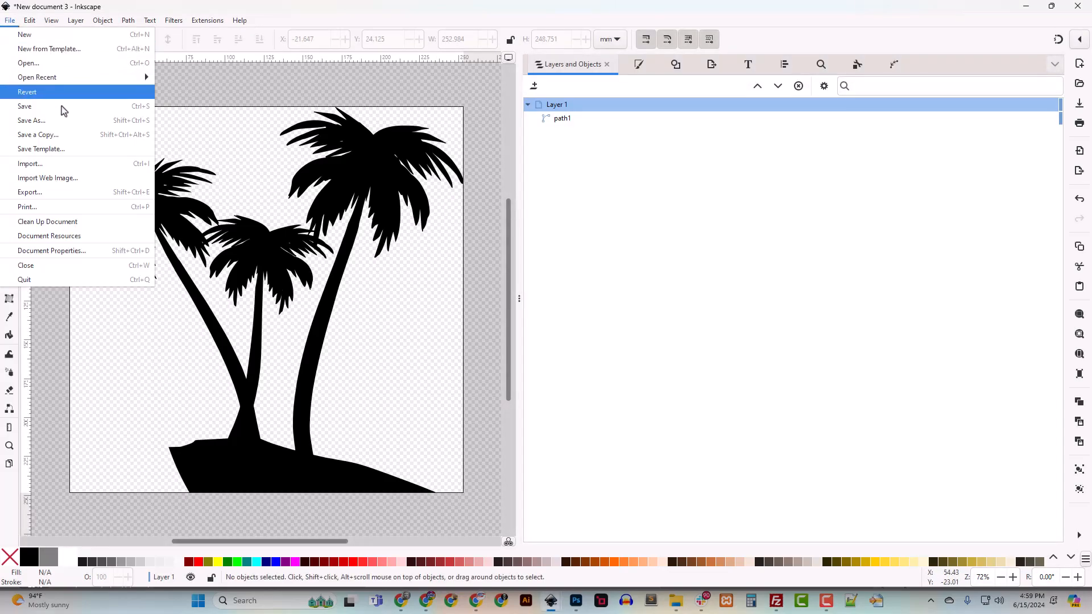
left_click(56, 123)
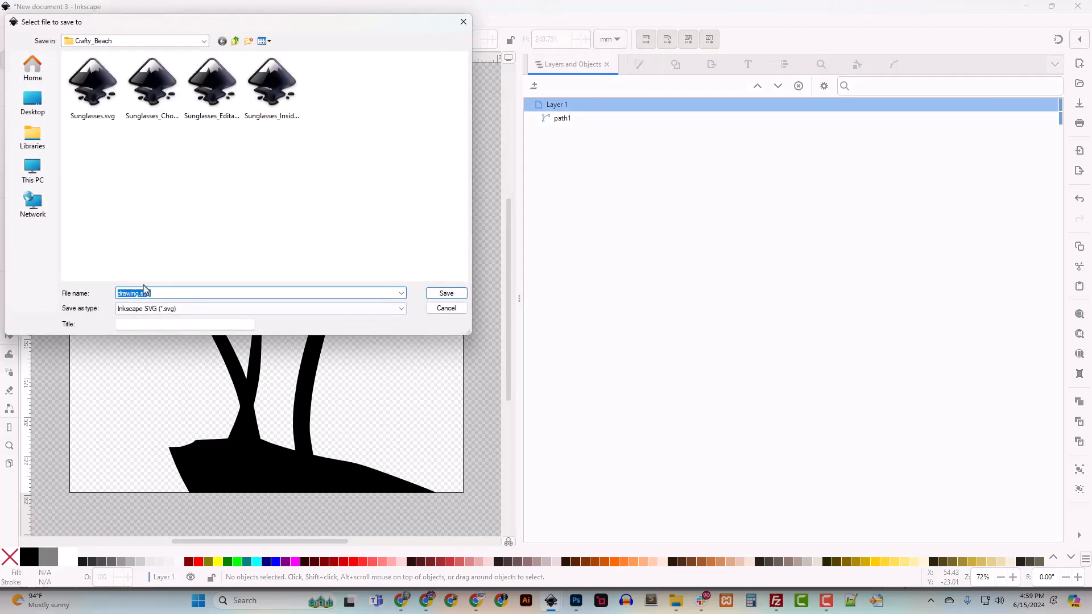
type("Tree")
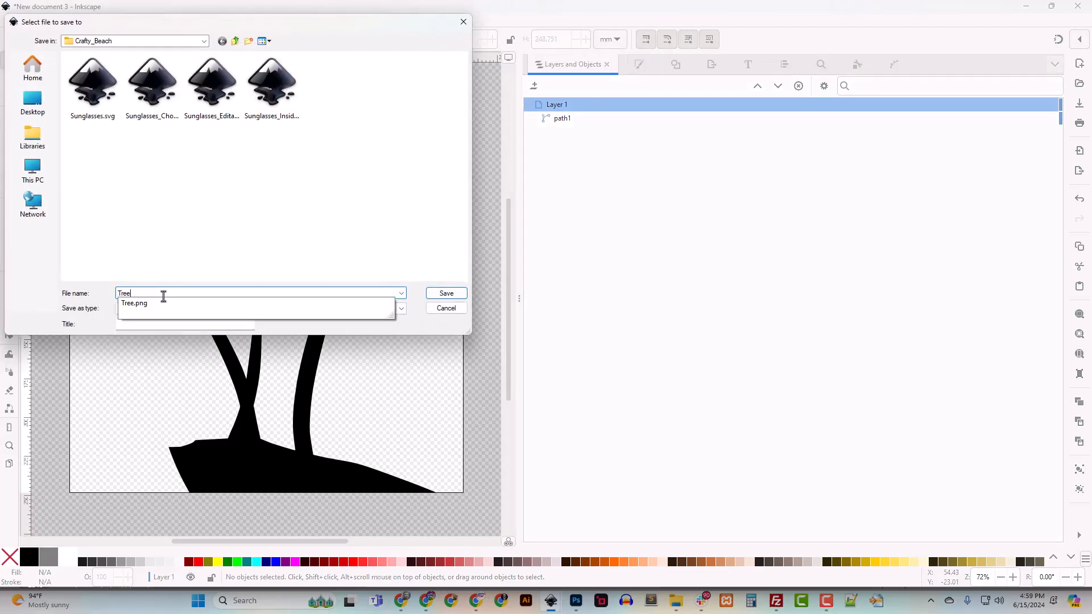
type("s")
key("Return")
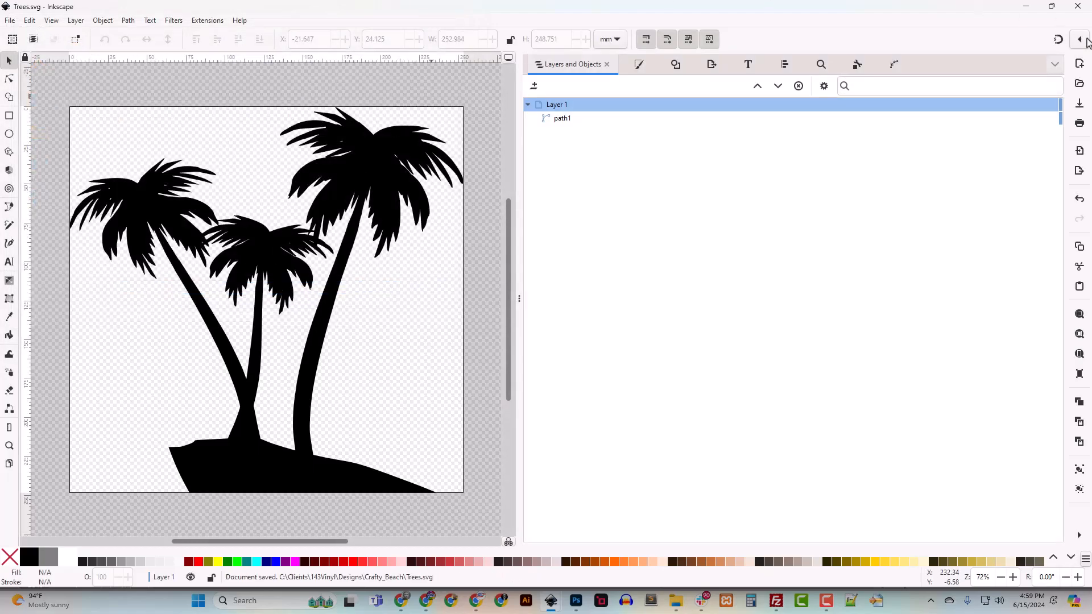
Return to Photoshop, close the untitled palm document without saving, and switch to Crafty_Beach.psd
left_click(1076, 8)
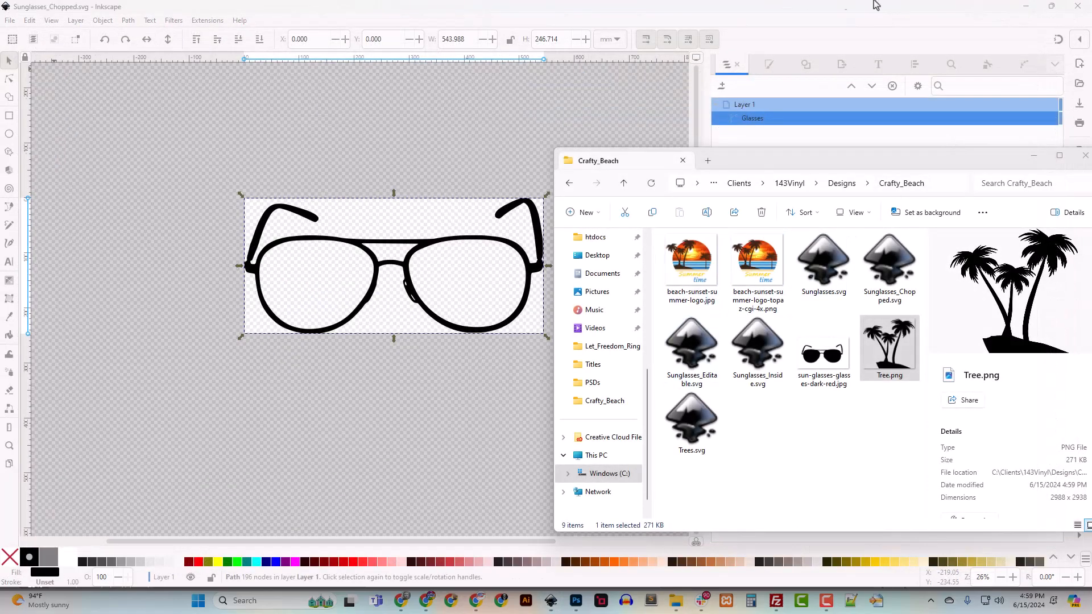
left_click(1027, 7)
left_click(574, 14)
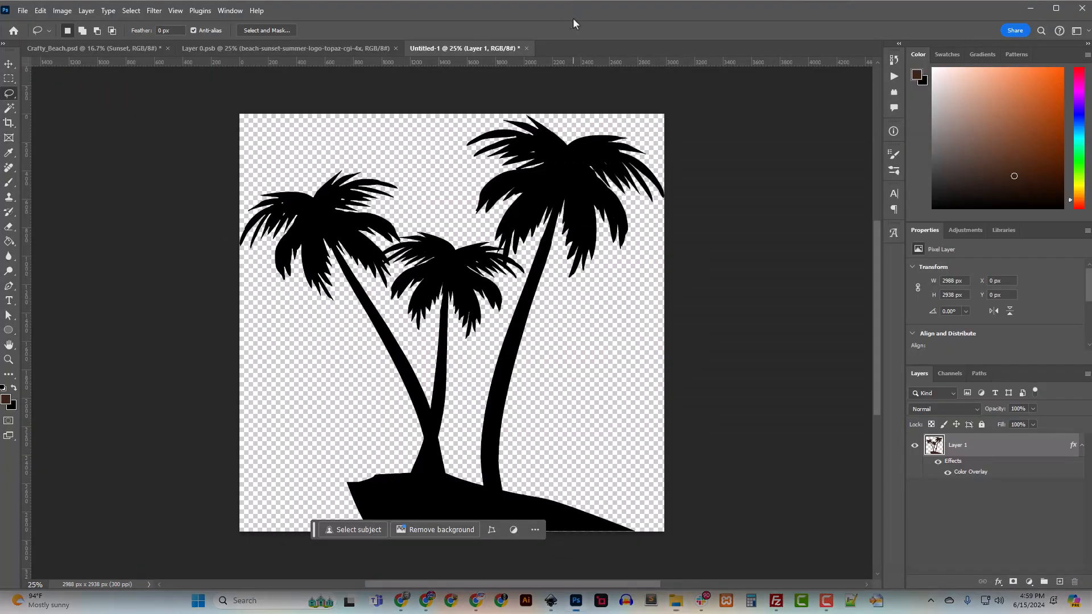
left_click(527, 48)
left_click(542, 222)
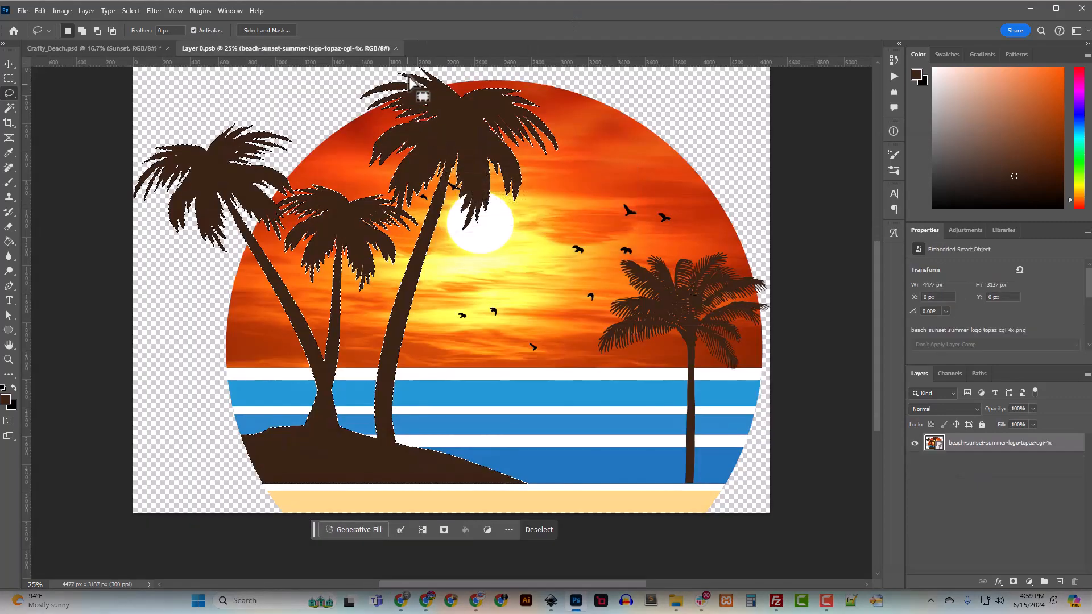
left_click(120, 49)
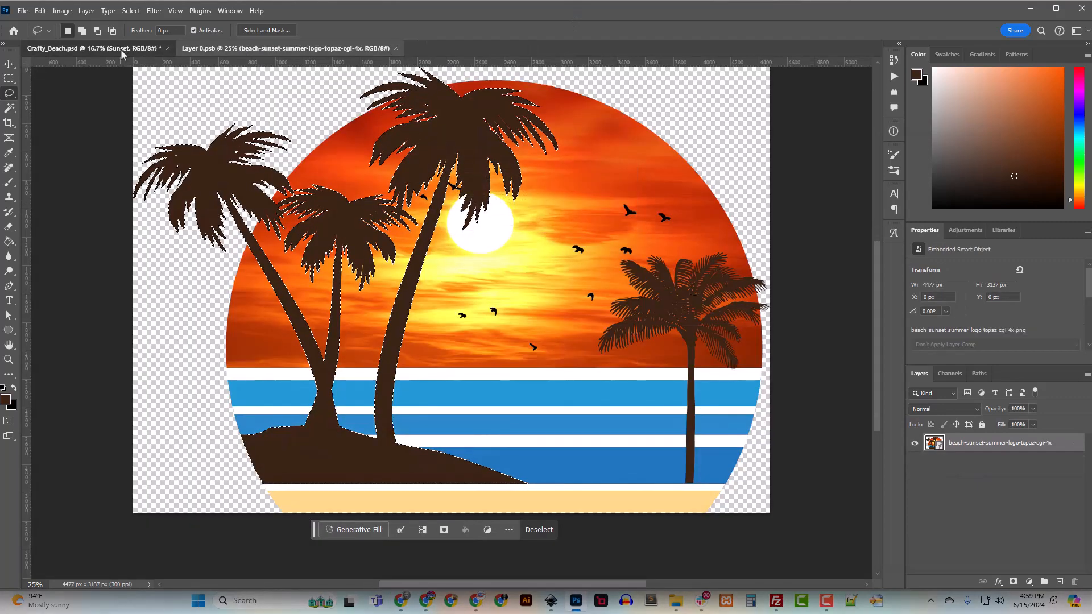
Close the Layer 0.psb document and place Trees.svg from the Crafty_Beach folder over the palms on the sunset
left_click(304, 51)
left_click(395, 49)
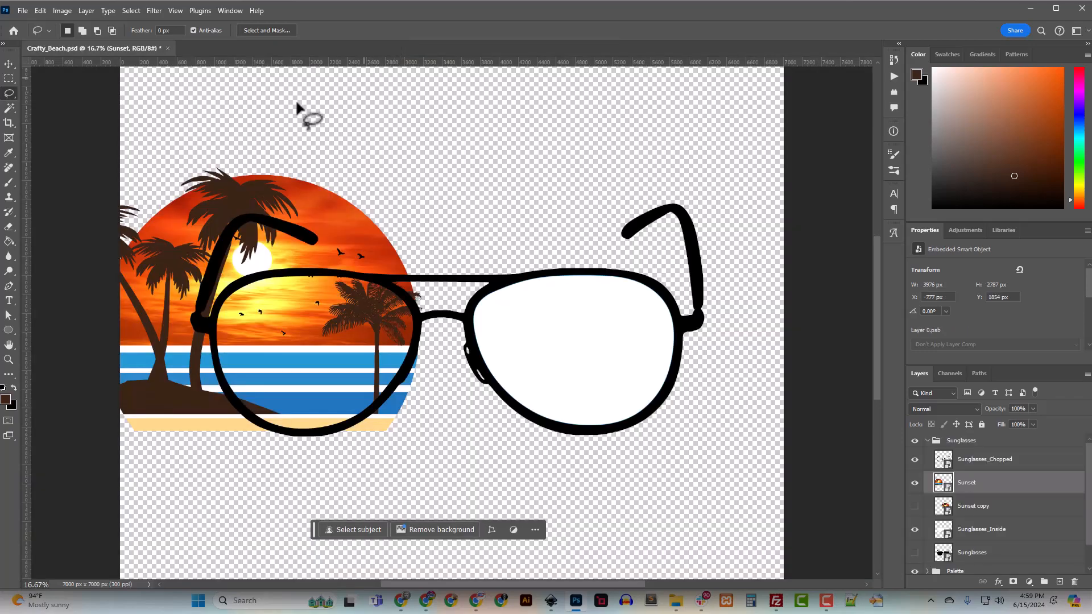
left_click(681, 602)
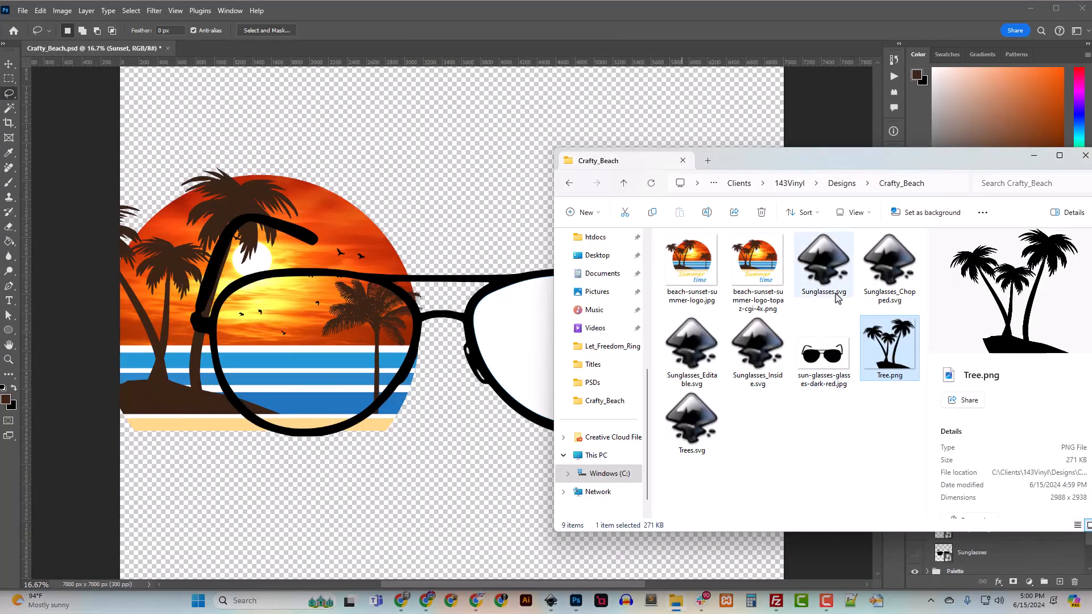
left_click_drag(691, 423, 353, 369)
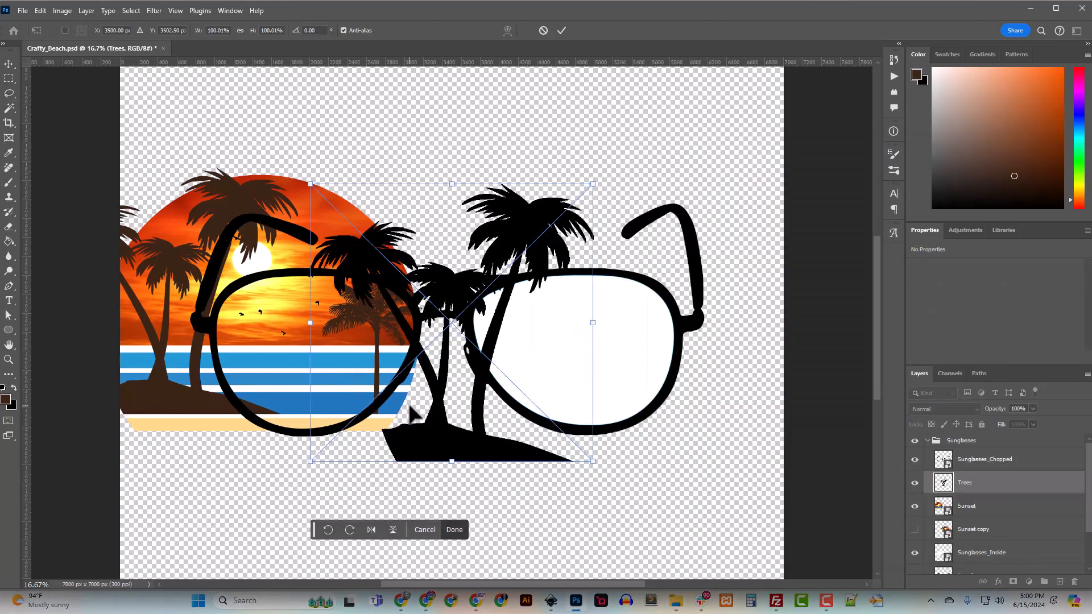
left_click_drag(481, 457, 228, 409)
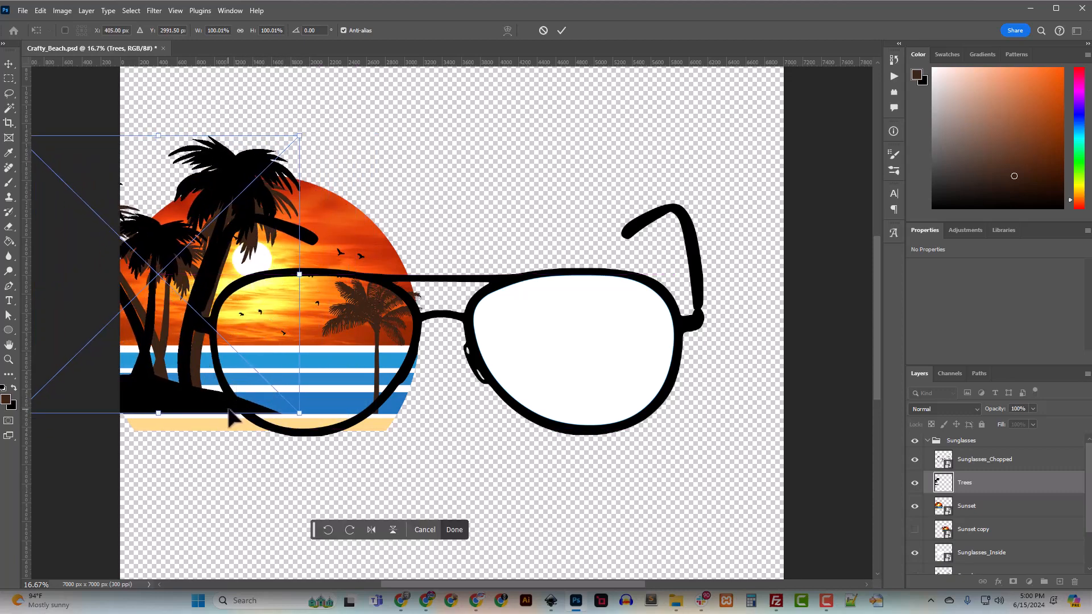
key("Return")
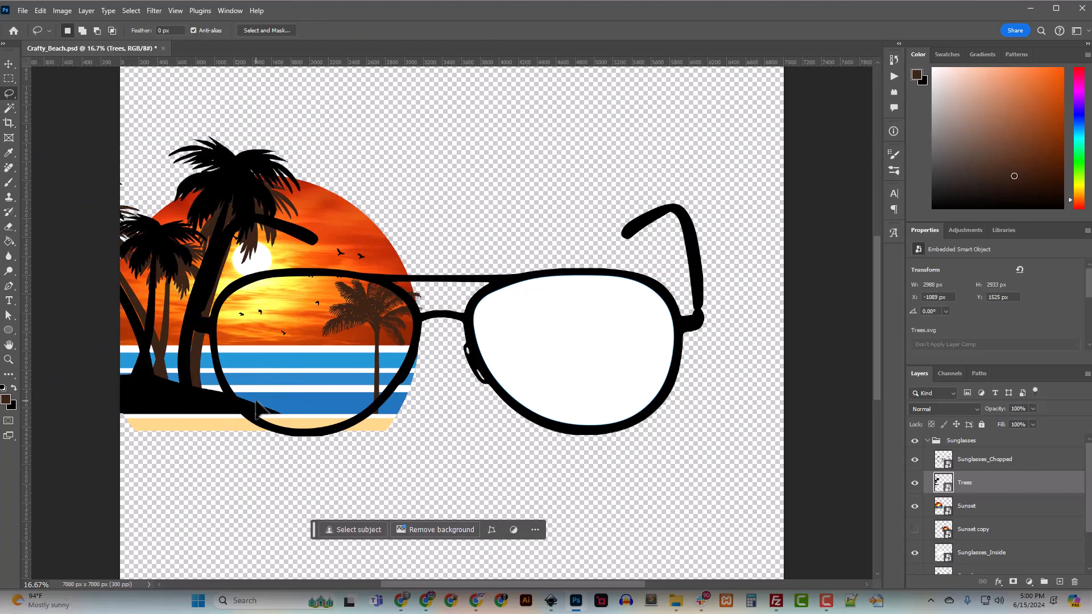
Nudge the Trees layer across so its palms overlap the sunglasses' left lens, at about X -179 px, Y 1535 px
left_click(8, 64)
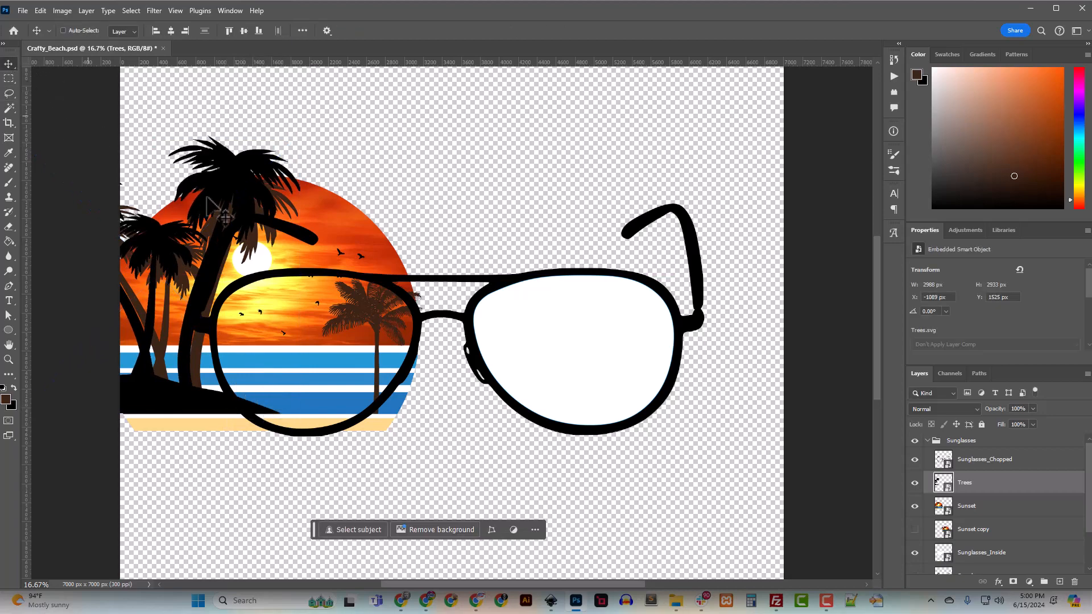
key("shift+Down")
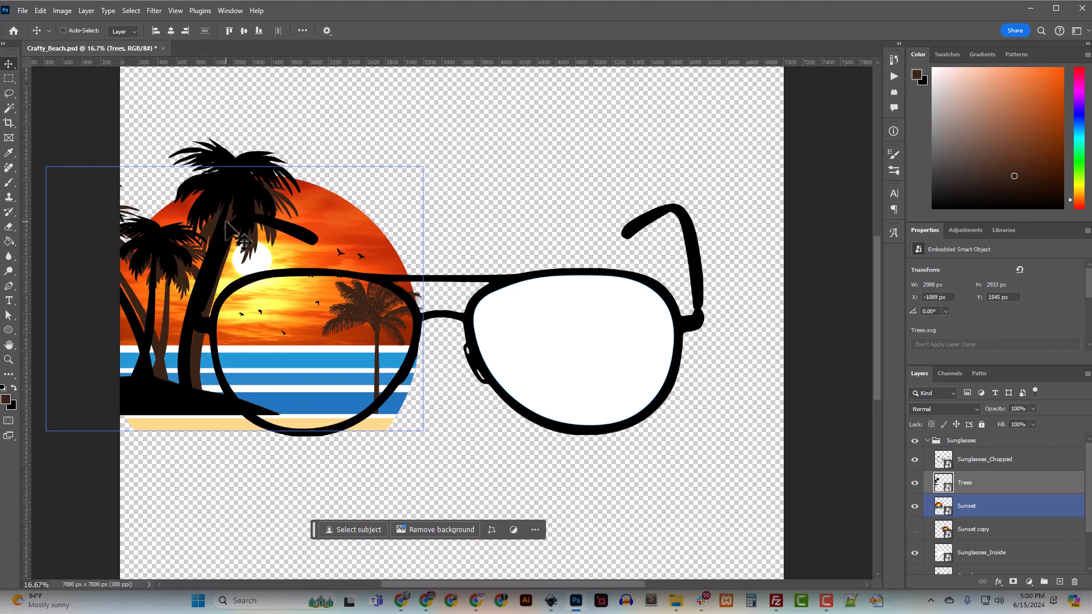
key("shift+Right")
key("shift+Right")
key("shift+Right")
key("shift+Right")
key("shift+Right")
key("shift+Right")
key("shift+Right")
key("shift+Right")
key("shift+Right")
key("shift+Right")
key("shift+Right")
key("shift+Right")
key("shift+Right")
key("shift+Right")
key("shift+Right")
key("shift+Right")
key("shift+Right")
key("shift+Right")
key("shift+Right")
key("shift+Right")
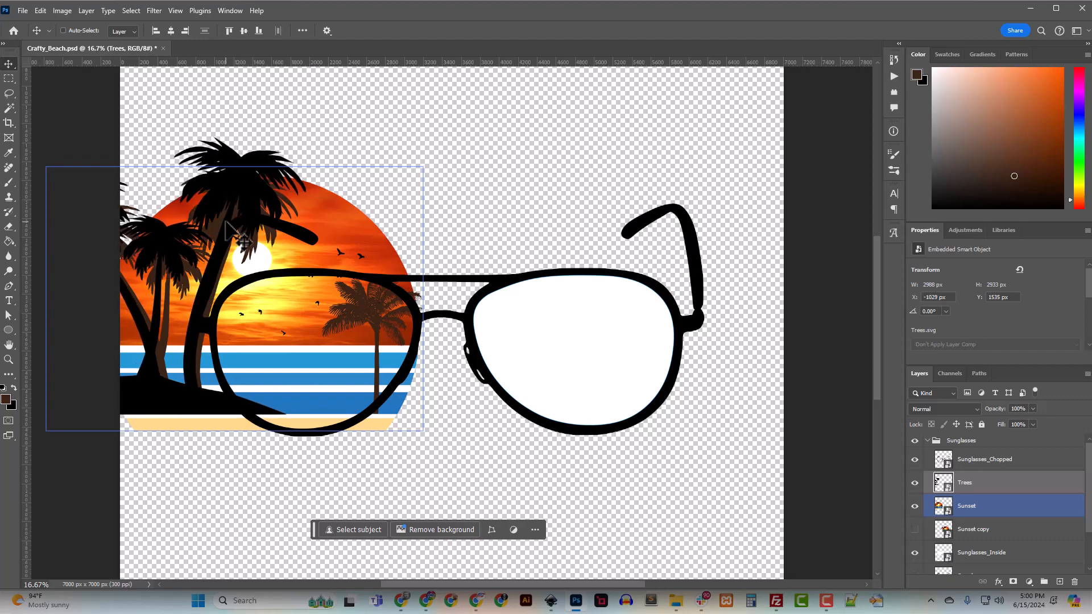
key("shift+Right")
key("shift+Right")
key("shift+Right")
key("shift+Right")
key("shift+Right")
key("shift+Right")
key("shift+Right")
key("shift+Right")
key("shift+Right")
key("shift+Right")
key("shift+Right")
key("shift+Right")
key("shift+Right")
key("shift+Right")
key("shift+Right")
key("shift+Right")
key("shift+Right")
key("shift+Right")
key("shift+Right")
key("shift+Right")
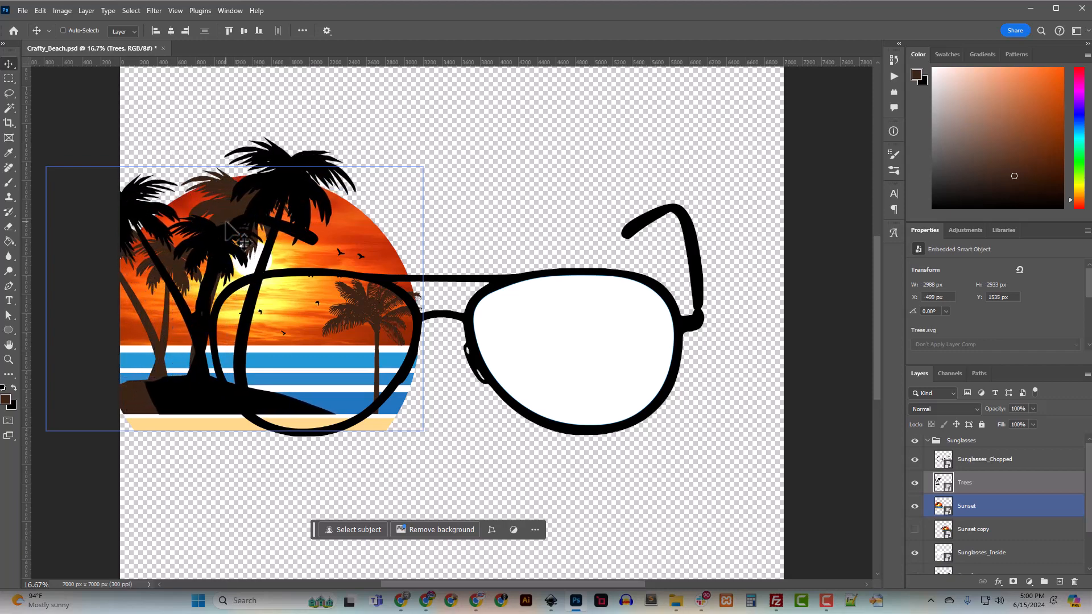
key("shift+Right")
key("shift+Right")
key("shift+Right")
key("shift+Right")
key("shift+Right")
key("shift+Right")
key("shift+Right")
key("shift+Right")
key("shift+Right")
key("shift+Right")
key("shift+Right")
key("shift+Right")
key("shift+Right")
key("shift+Right")
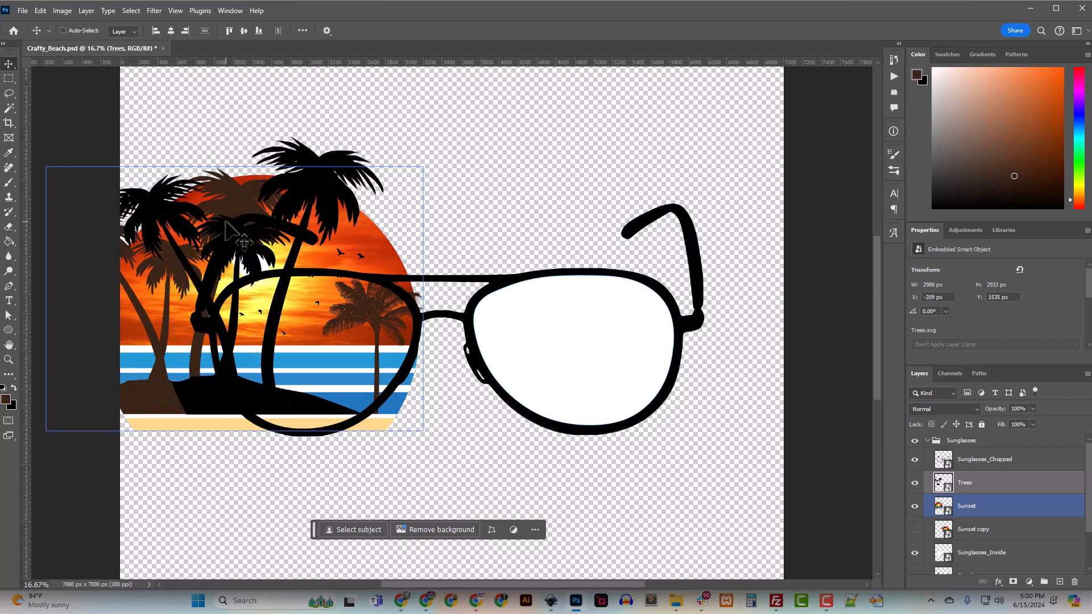
key("shift+Right")
key("shift+Right")
key("shift+Right")
key("shift+Right")
key("shift+Right")
key("shift+Right")
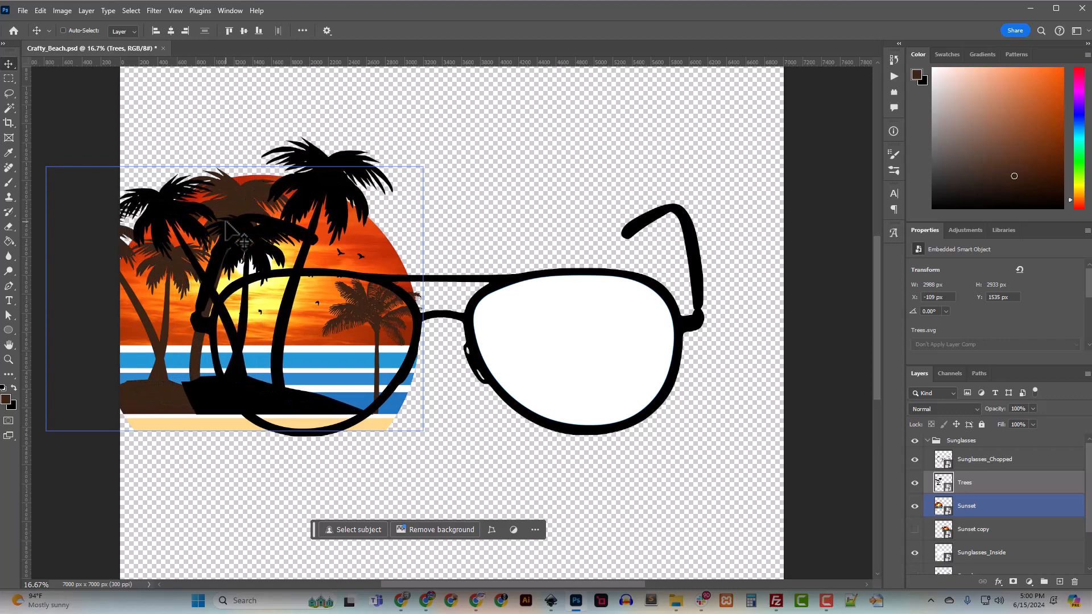
key("shift+Left")
key("shift+Left")
key("shift+Left")
key("shift+Left")
key("shift+Left")
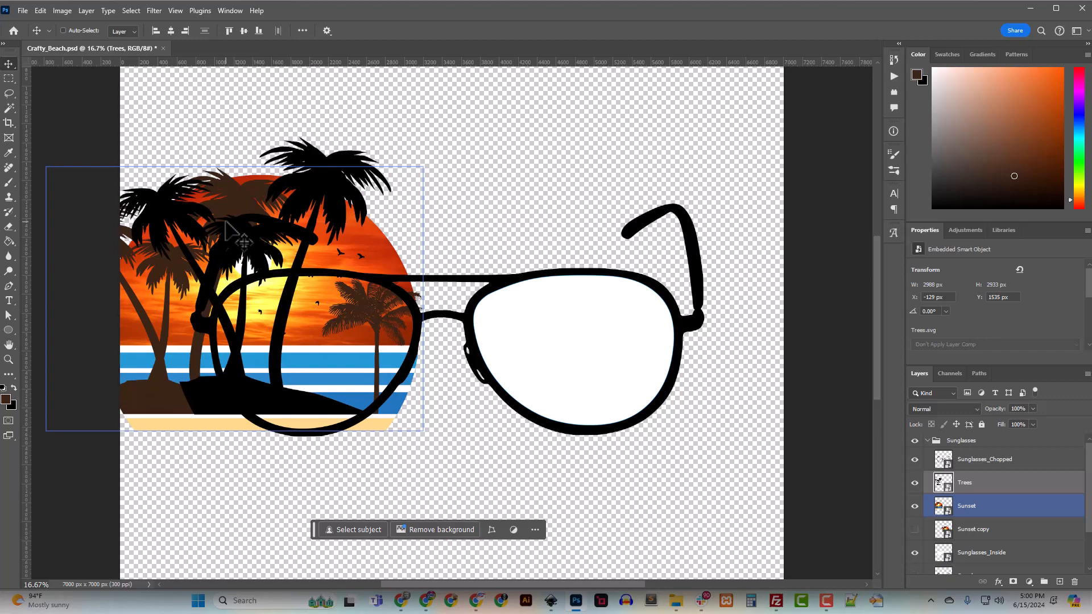
key("shift+Left")
key("shift+Left")
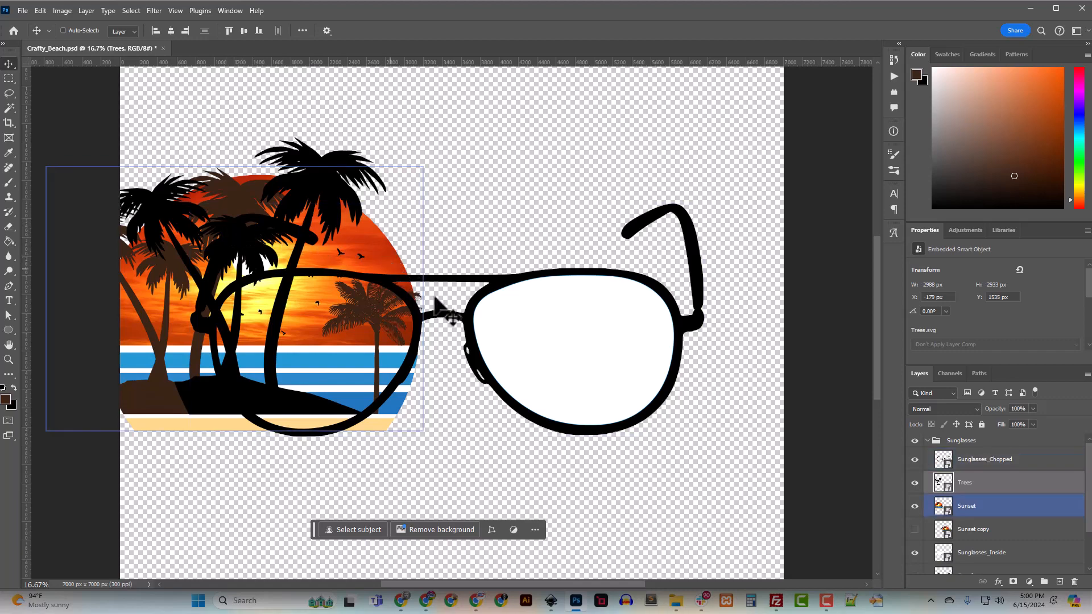
left_click(62, 11)
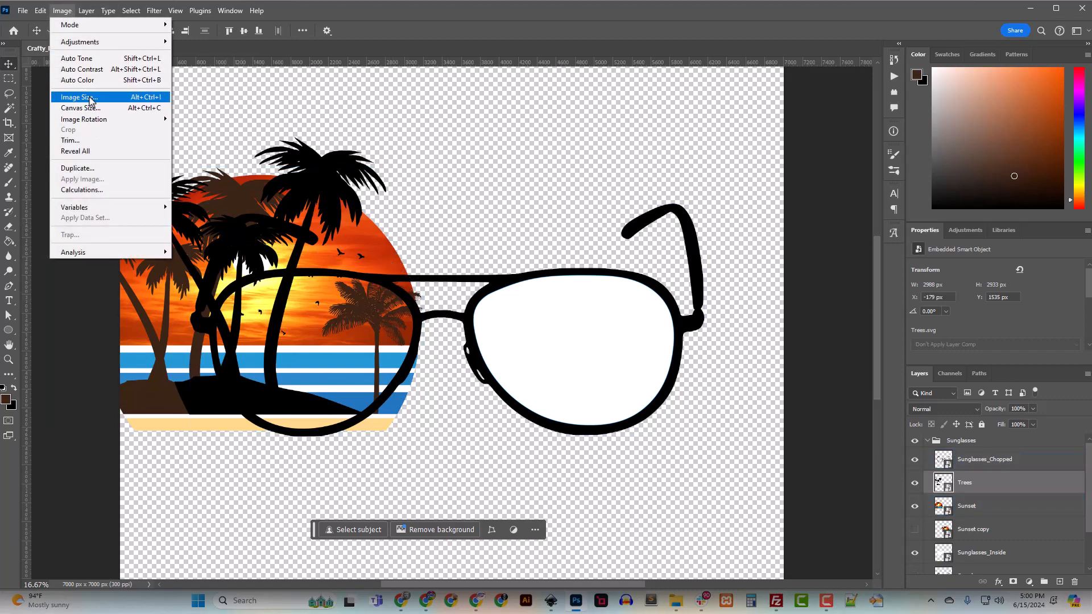
left_click(80, 97)
left_click(594, 444)
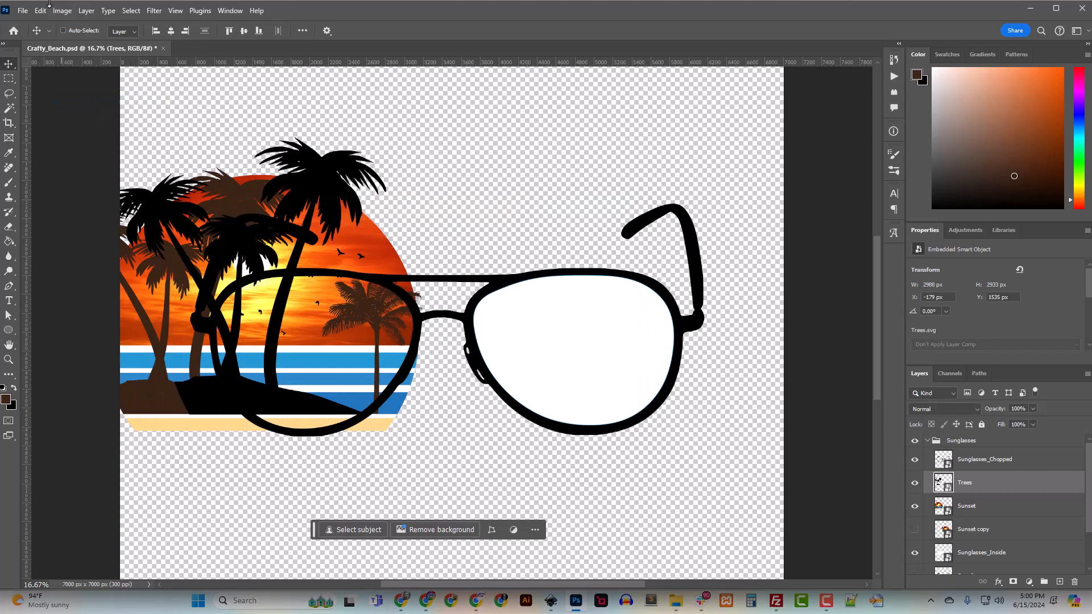
Enlarge the canvas to 10000 by 10000 pixels
left_click(62, 10)
left_click(80, 107)
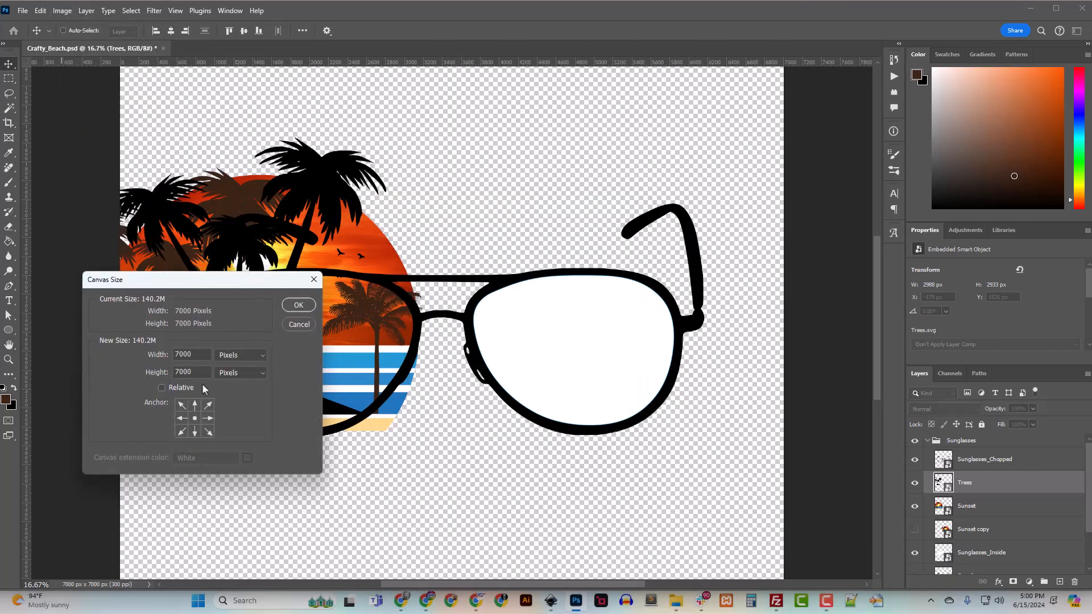
type("10000")
key("Tab")
type("10000")
key("Return")
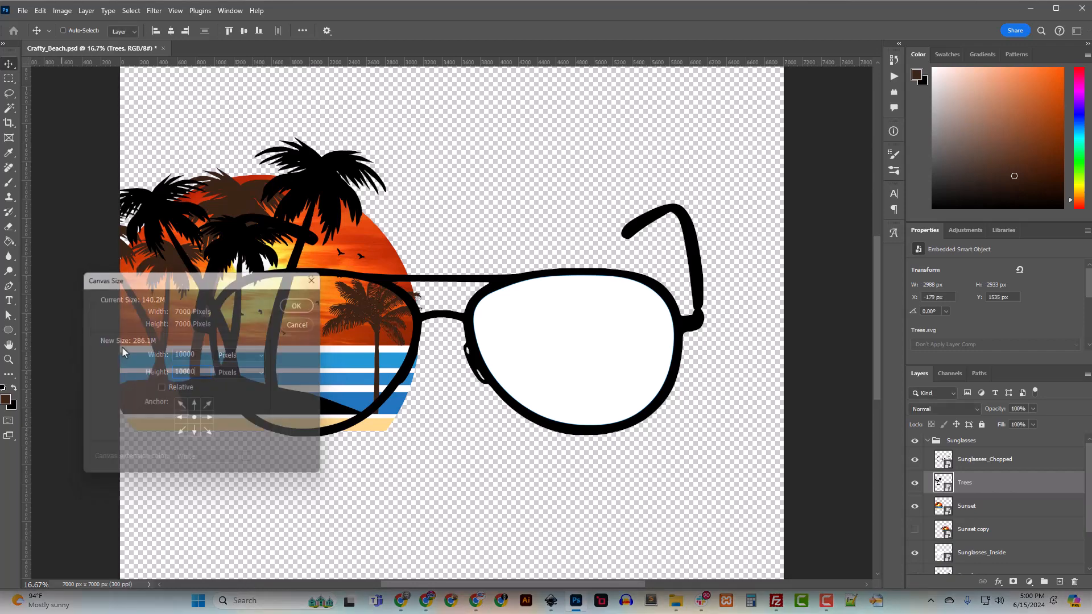
Add a Color Overlay to the Trees layer using the dark brown #3b2416 sampled from the original palms in the sunset artwork
key("ctrl+0")
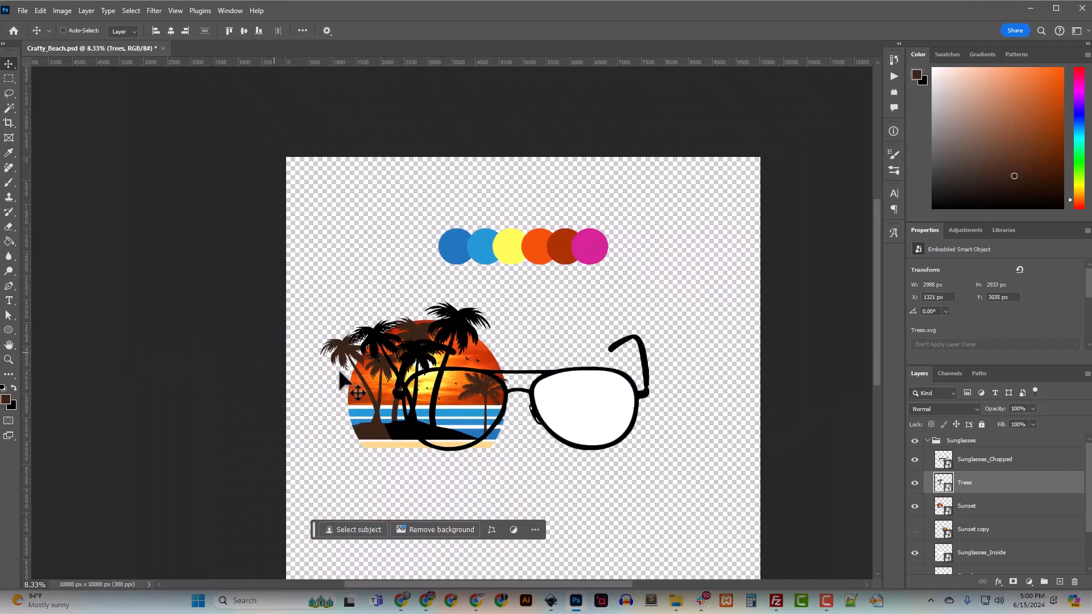
scroll(341, 381, "down", 2)
key("ctrl+plus")
key("ctrl+plus")
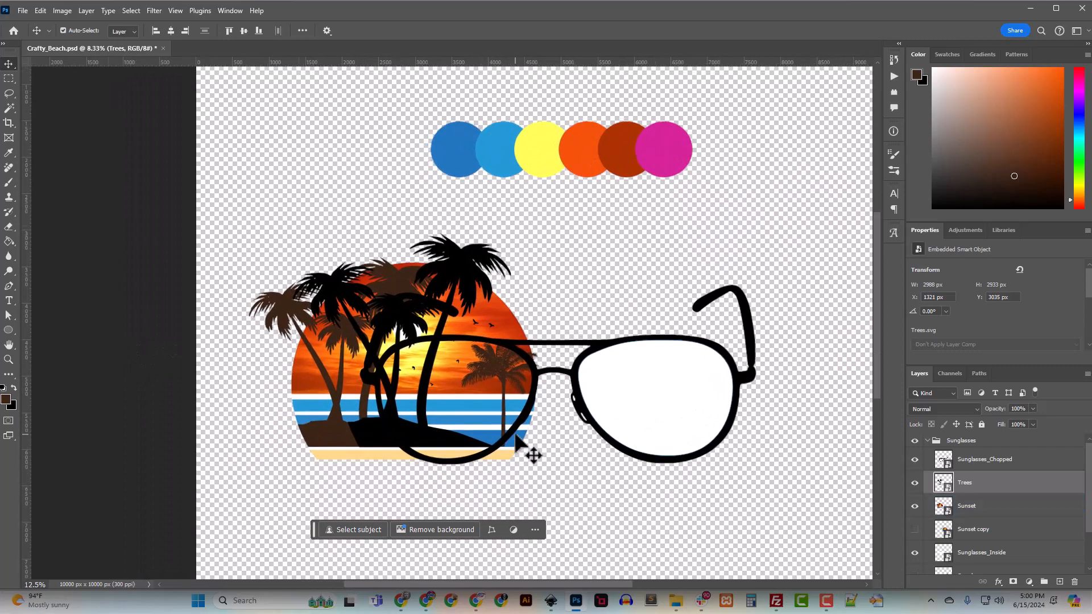
scroll(1001, 515, "down", 1)
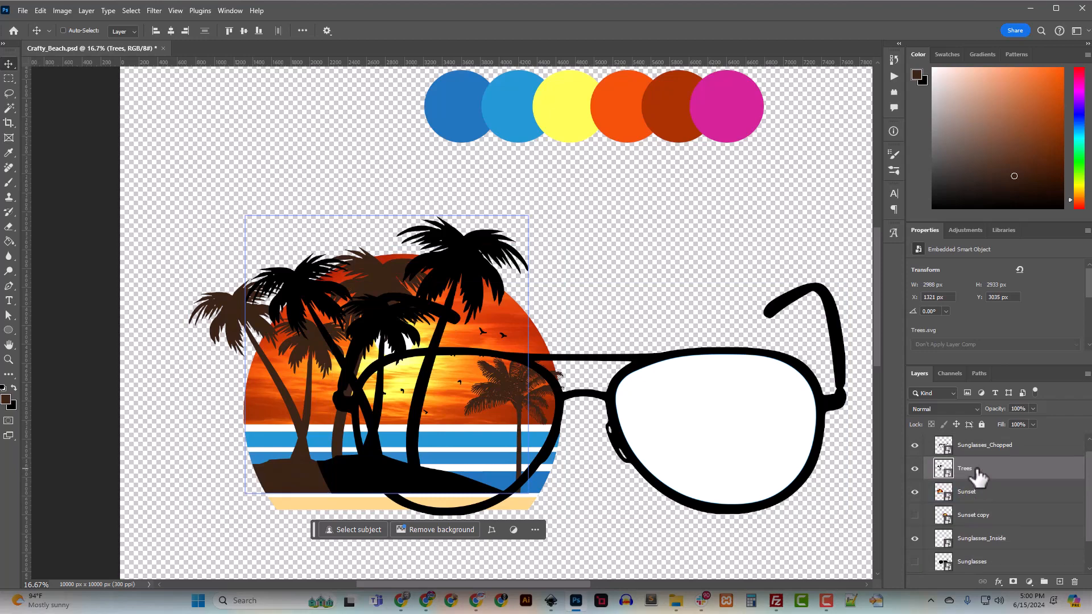
right_click(978, 475)
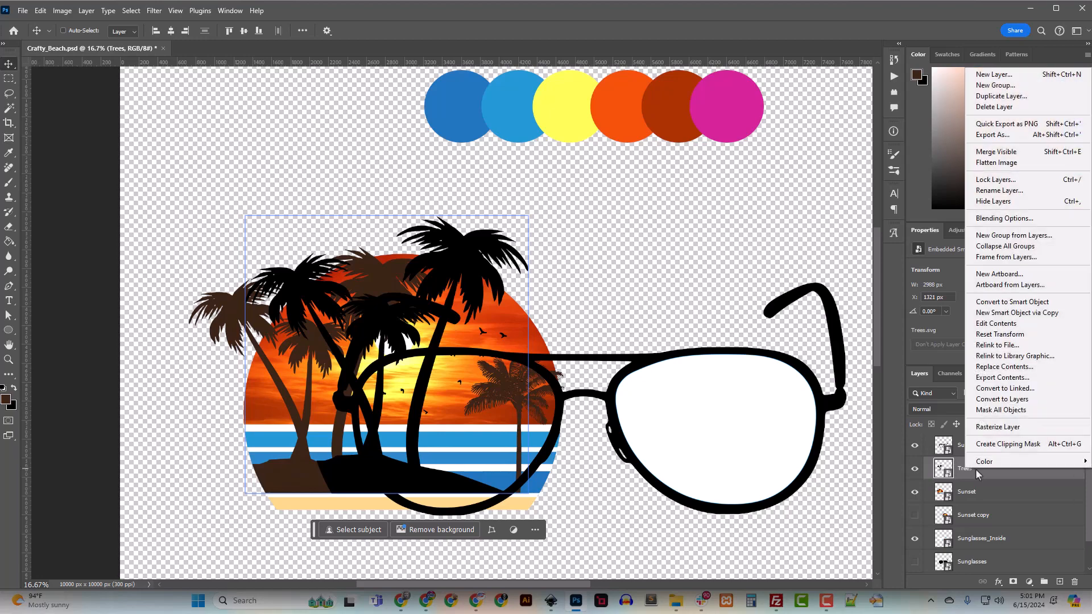
left_click(1009, 223)
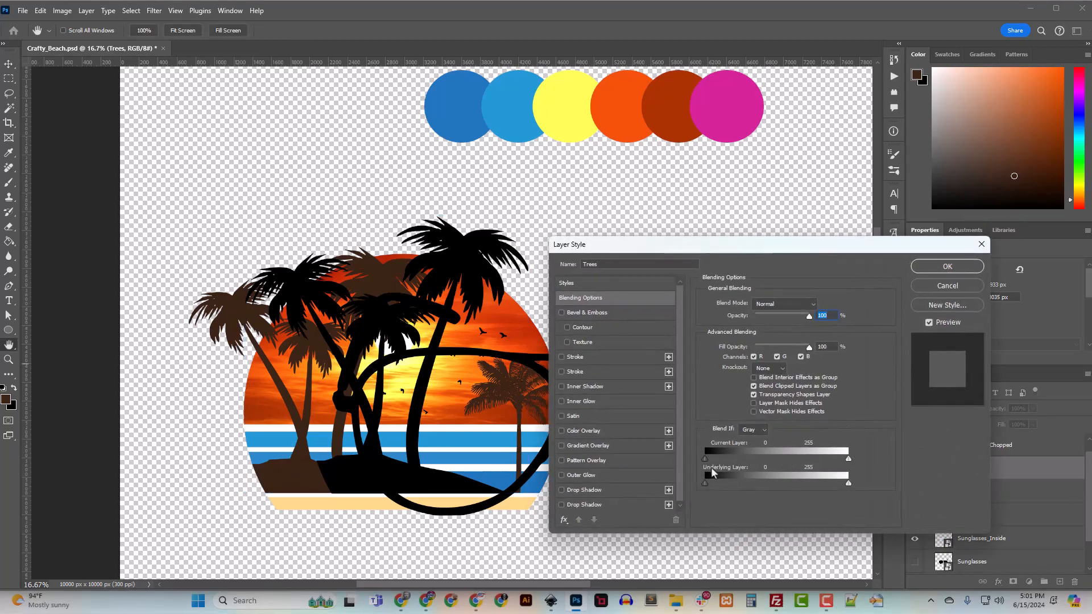
left_click(589, 431)
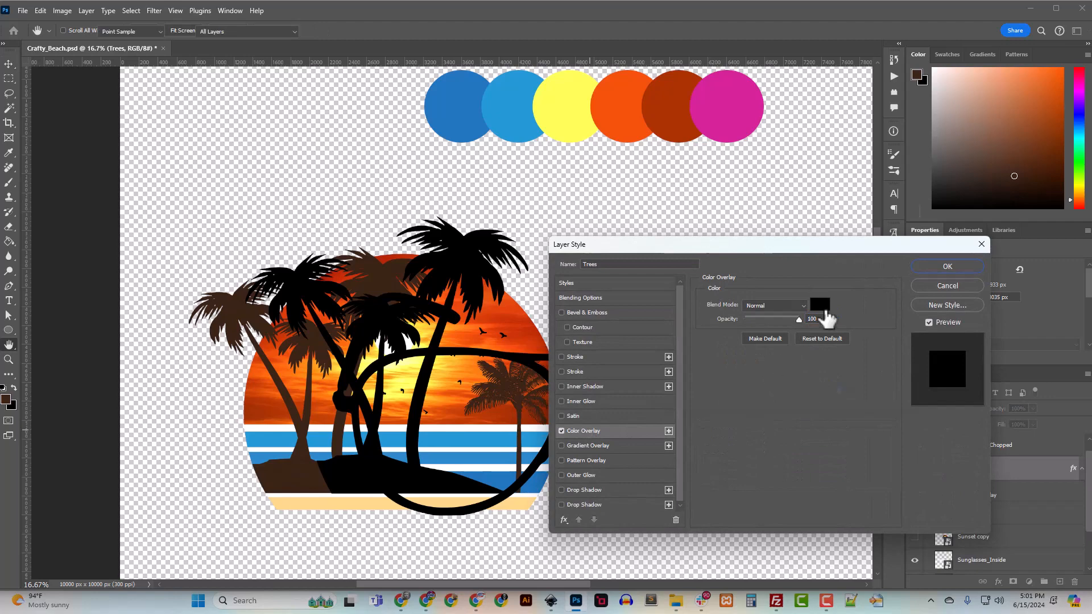
left_click(820, 307)
left_click(254, 315)
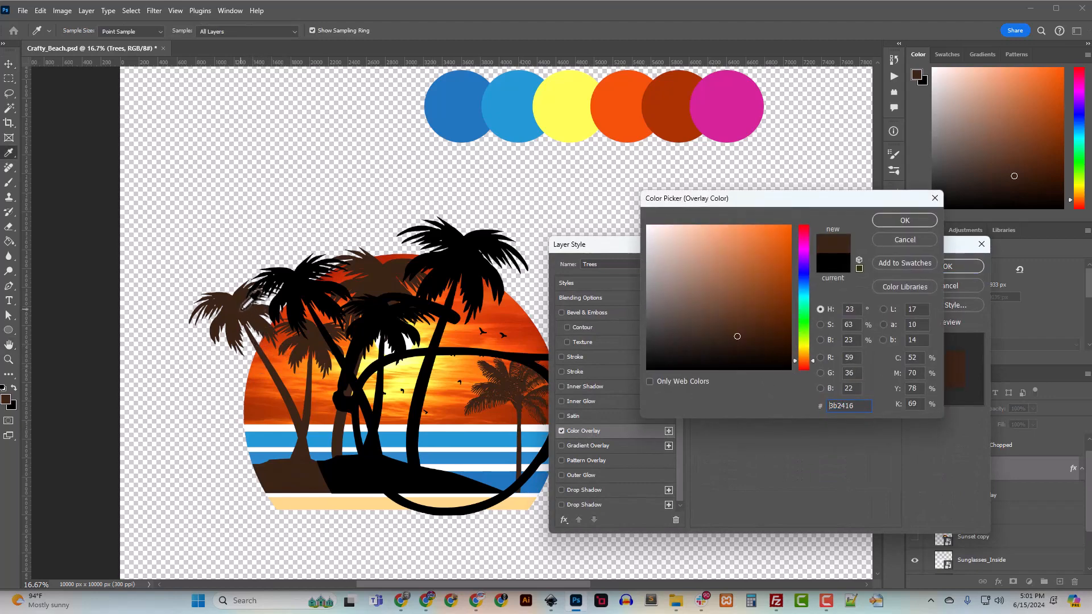
left_click(905, 221)
left_click(967, 266)
key("v")
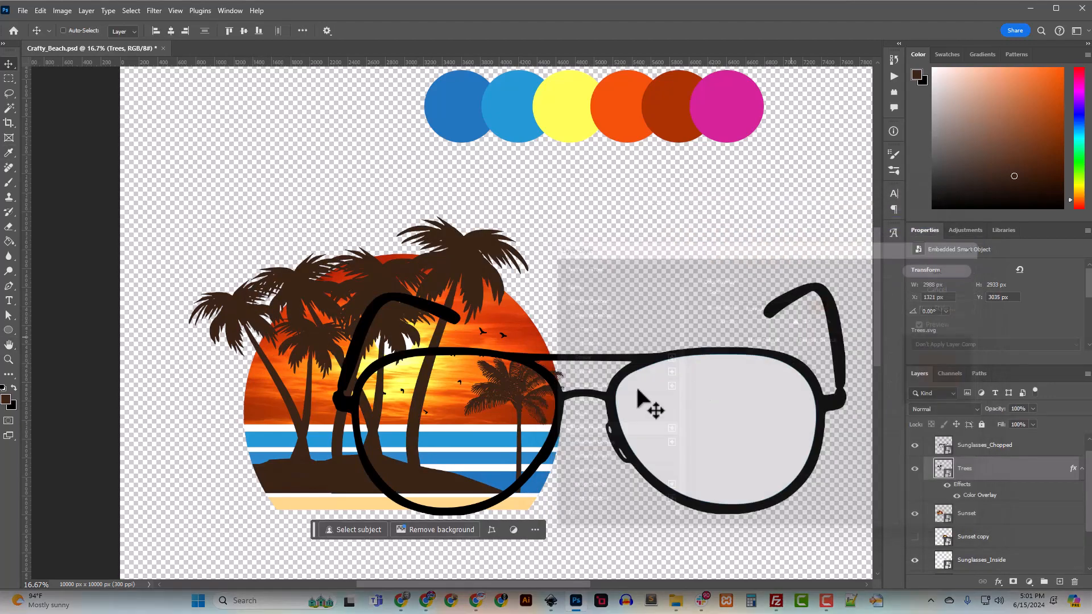
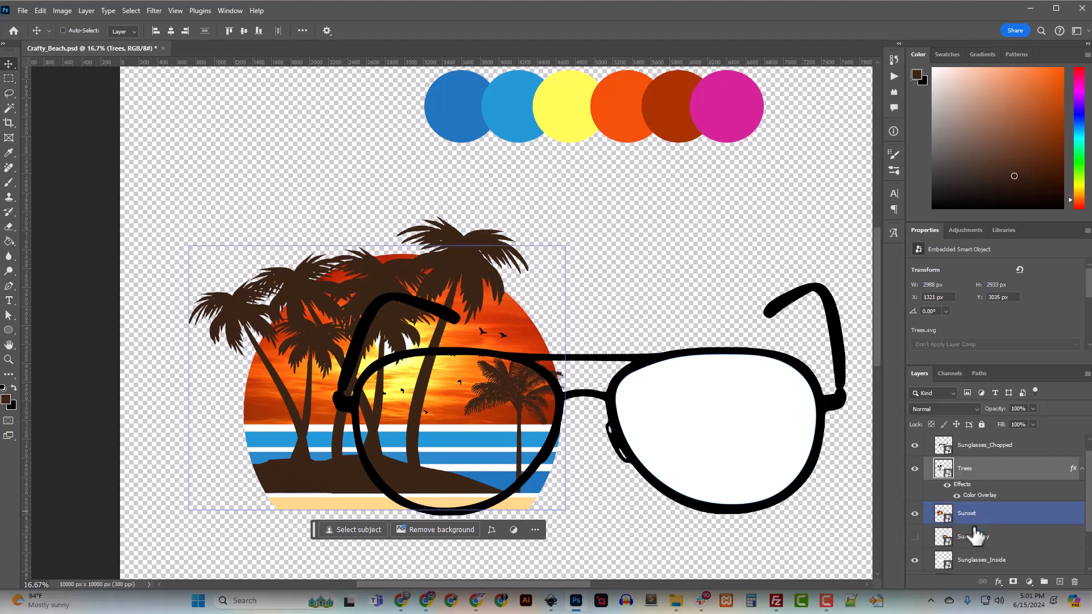
Place the Sunset layer directly above Sunglasses_Inside and clip it to the lens shapes with a clipping mask
scroll(975, 560, "down", 1)
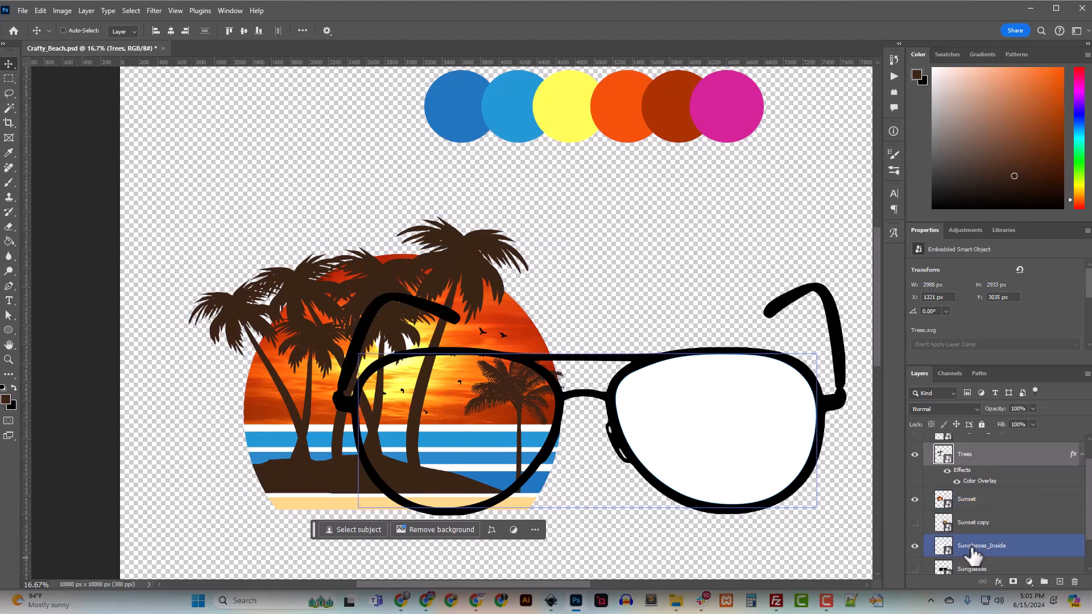
left_click(974, 551)
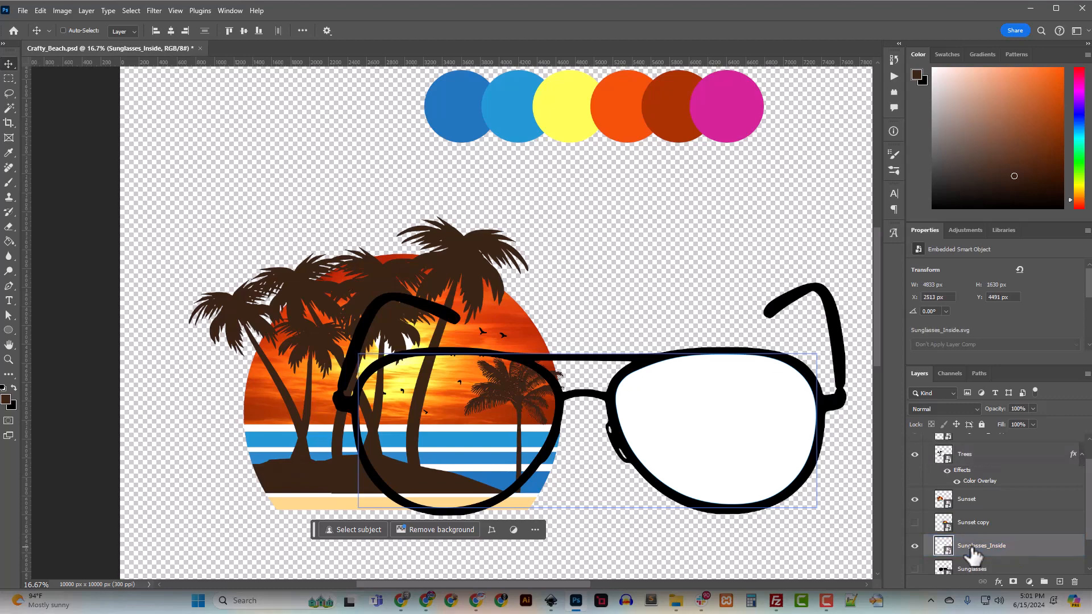
left_click_drag(967, 498, 967, 531)
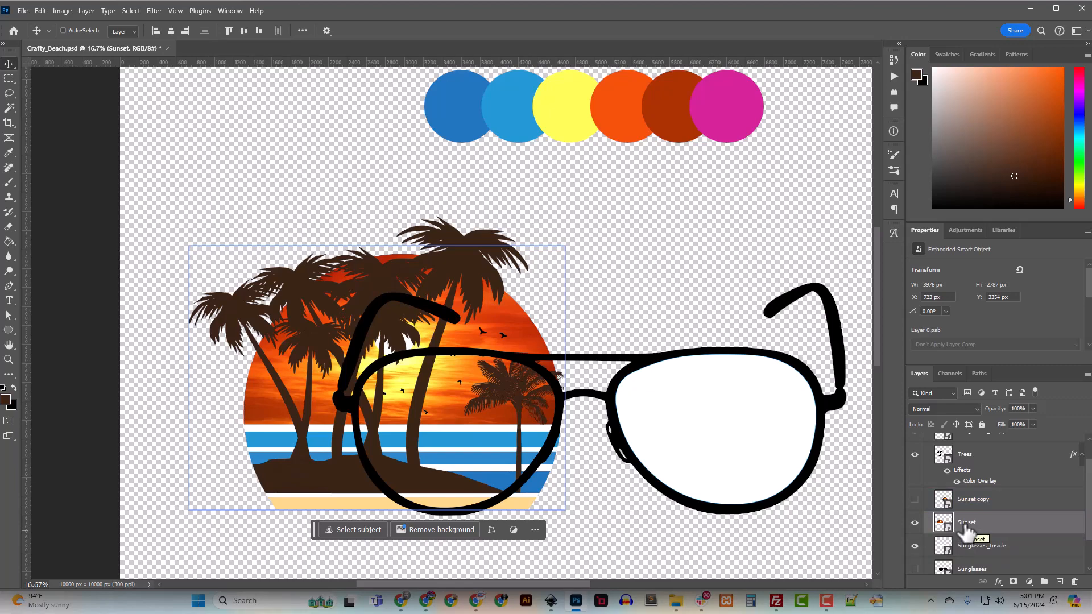
right_click(963, 524)
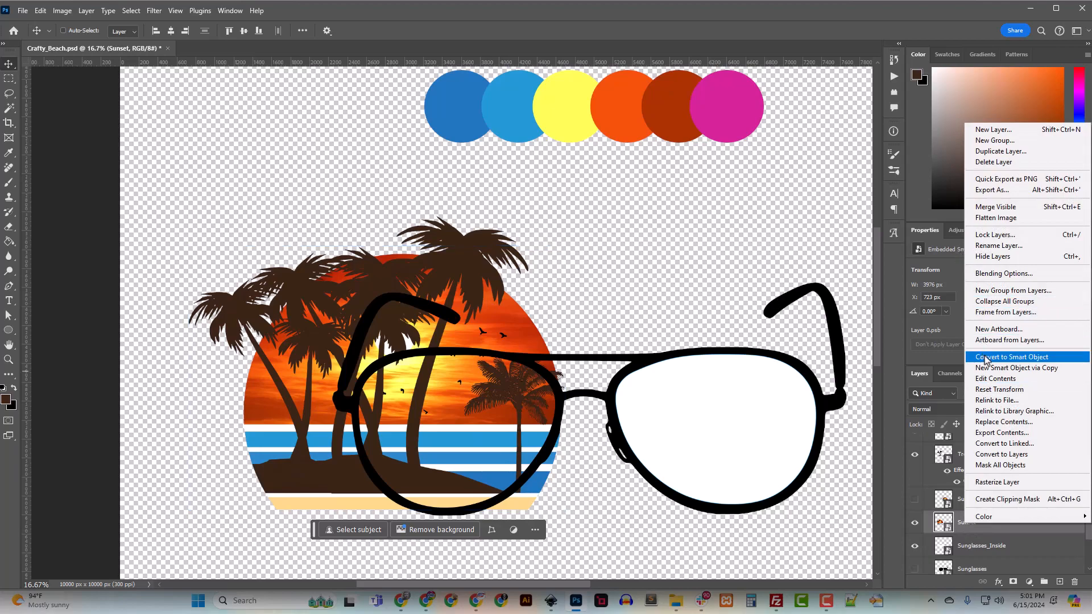
left_click(1004, 498)
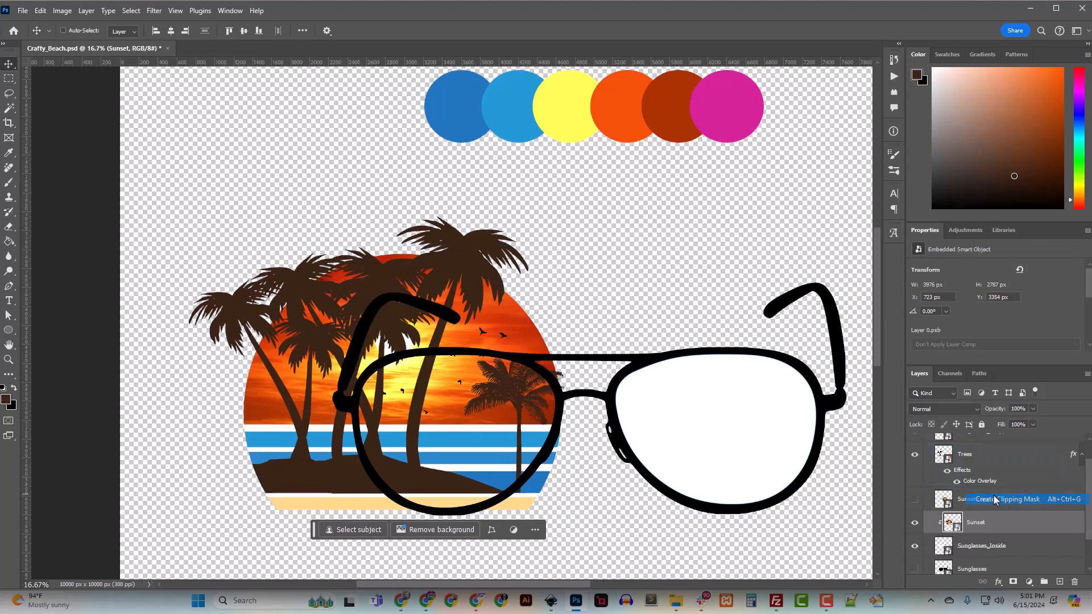
left_click(427, 419, "ctrl")
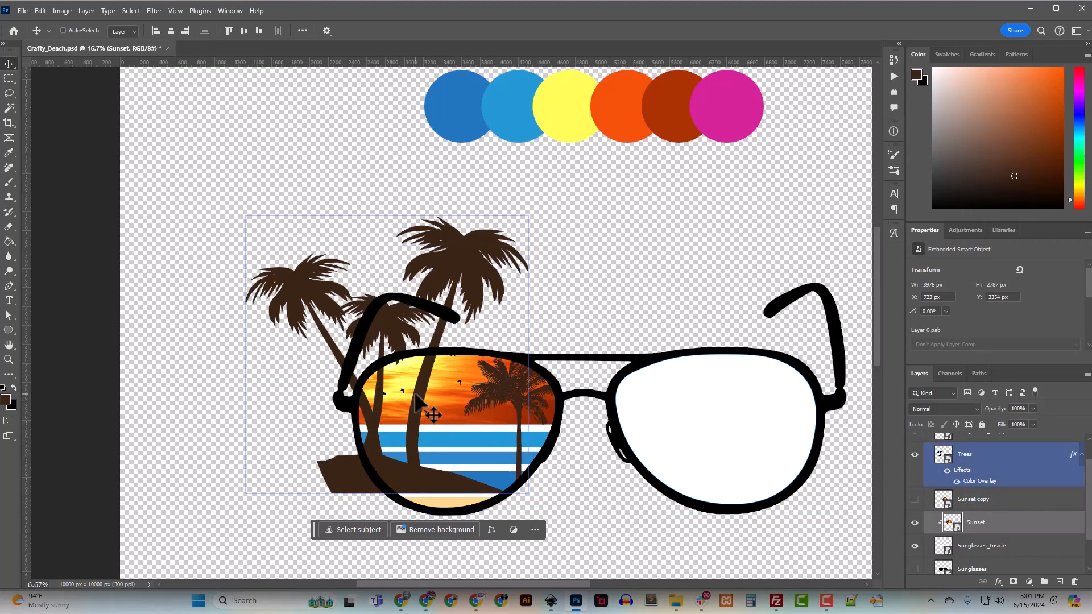
left_click(768, 461, "ctrl")
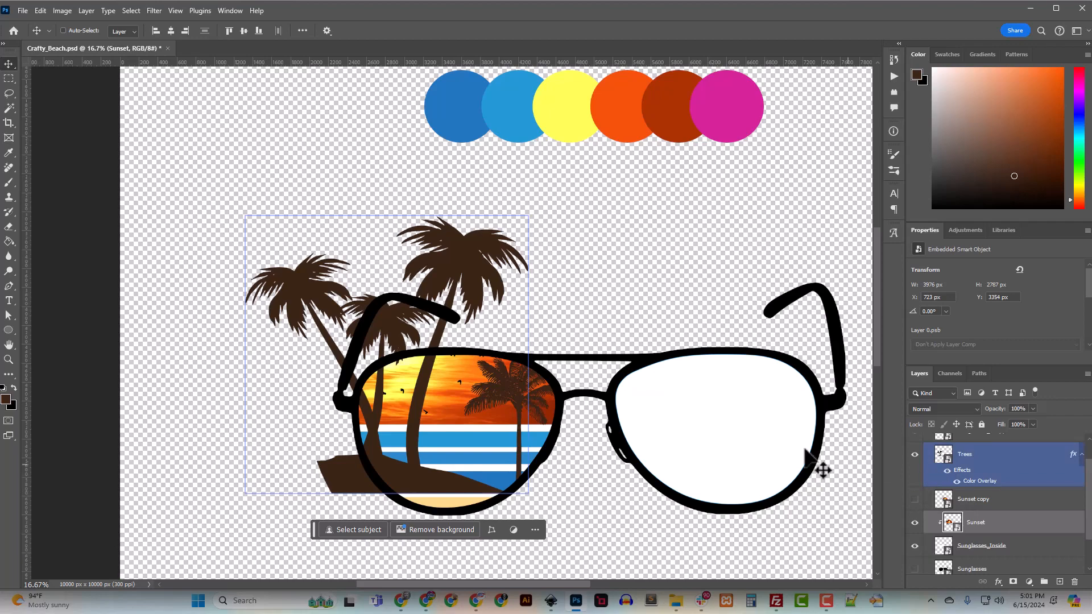
left_click_drag(472, 588, 523, 588)
scroll(373, 419, "down", 3)
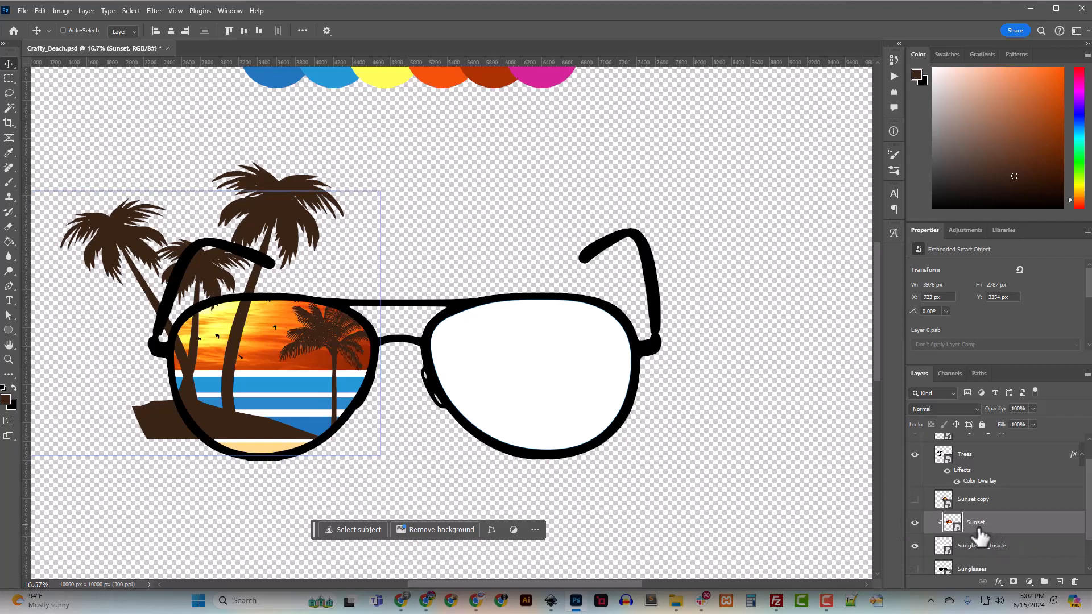
scroll(970, 554, "down", 2)
scroll(968, 554, "up", 2)
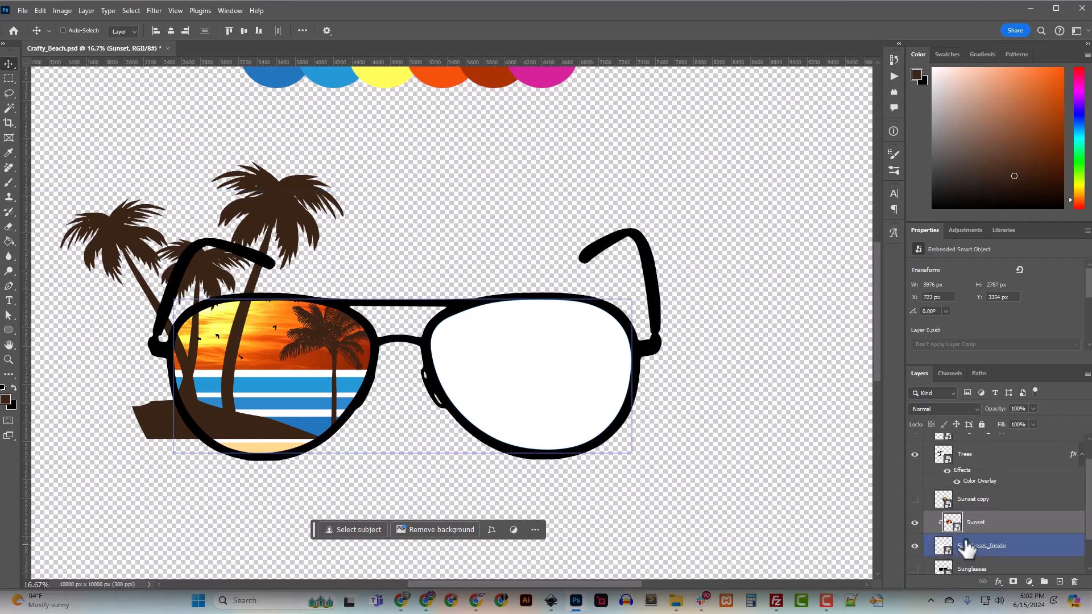
Nudge the Trees and Sunset layers together down and across, placing Trees at X 1271 px, Y 3095 px
left_click(964, 456)
scroll(977, 534, "down", 2)
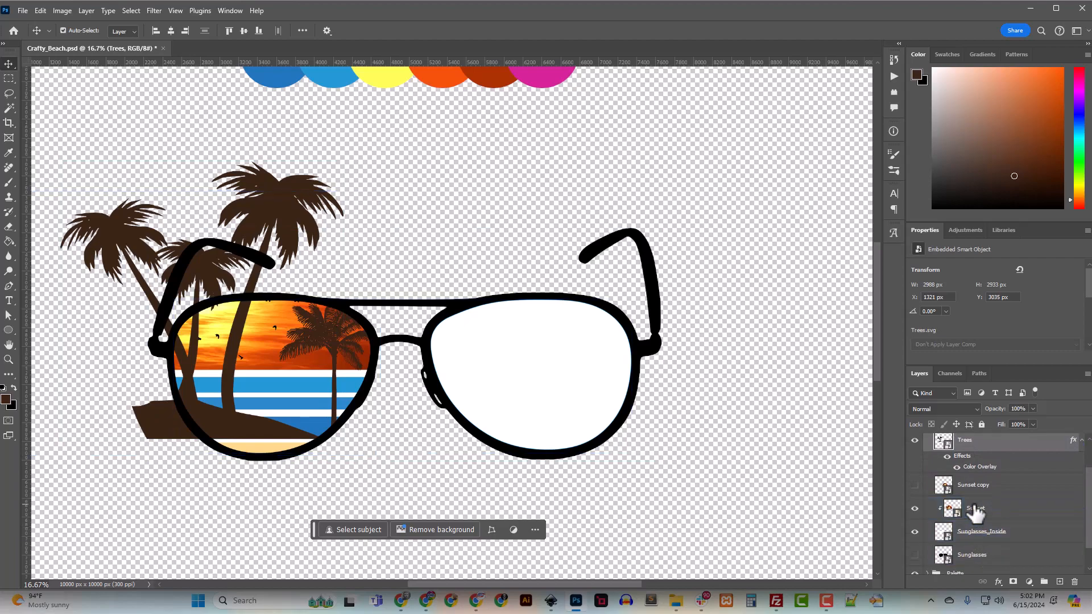
left_click(975, 511, "ctrl")
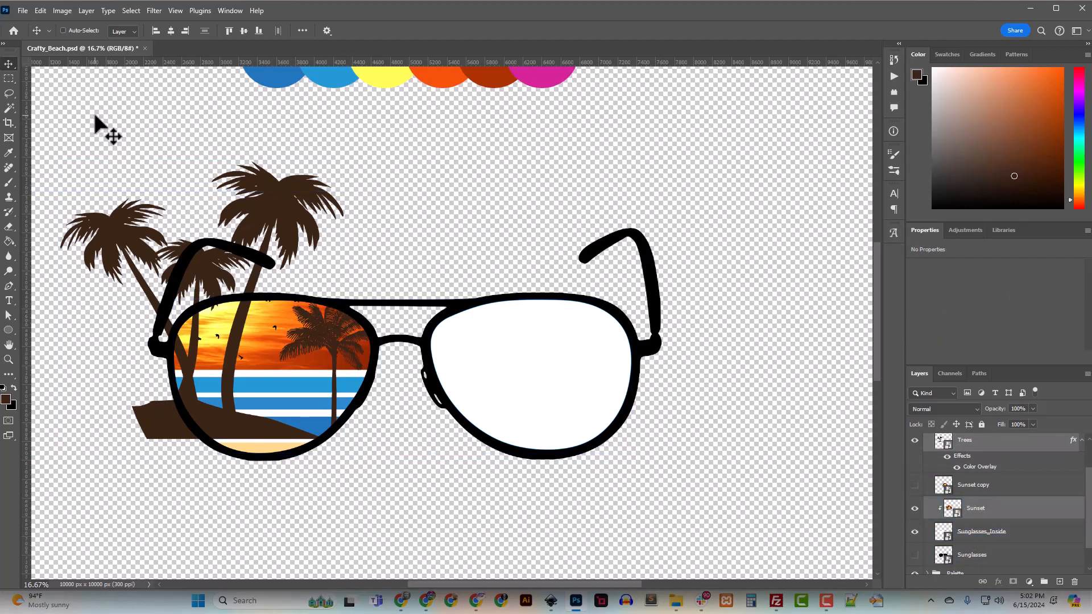
key("shift+Down")
key("shift+Down")
key("shift+Down")
key("shift+Down")
key("shift+Down")
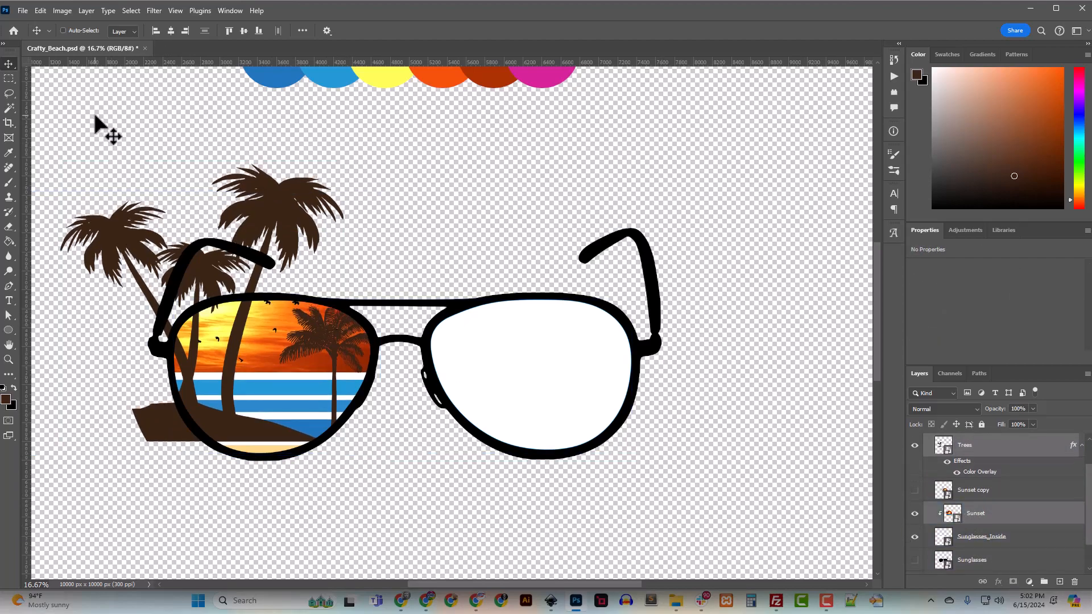
key("shift+Down")
key("shift+Down")
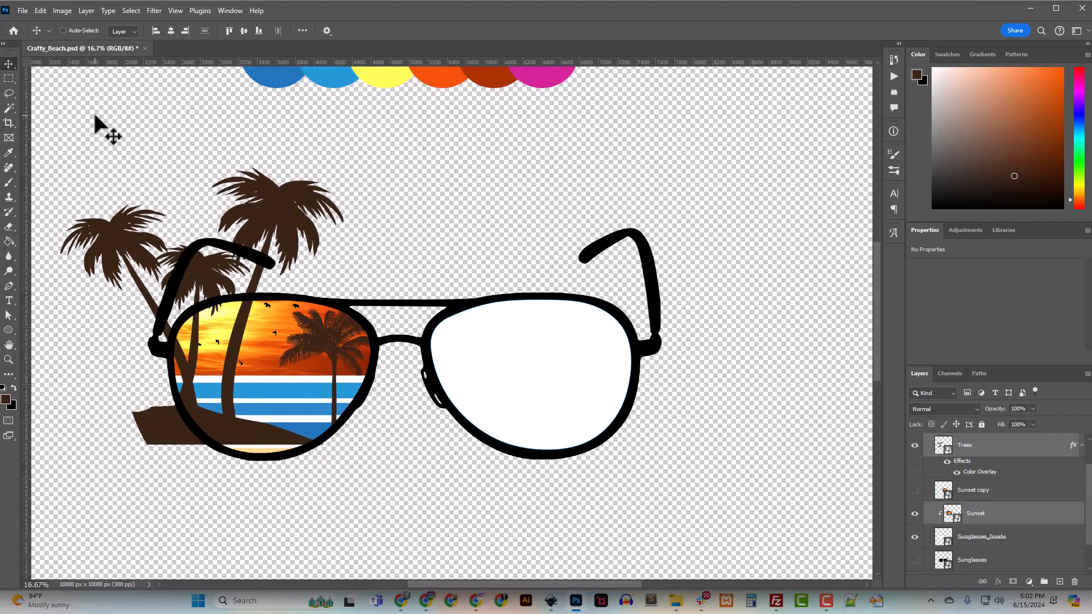
key("shift+Left")
key("shift+Left")
key("shift+Left")
key("shift+Left")
key("shift+Left")
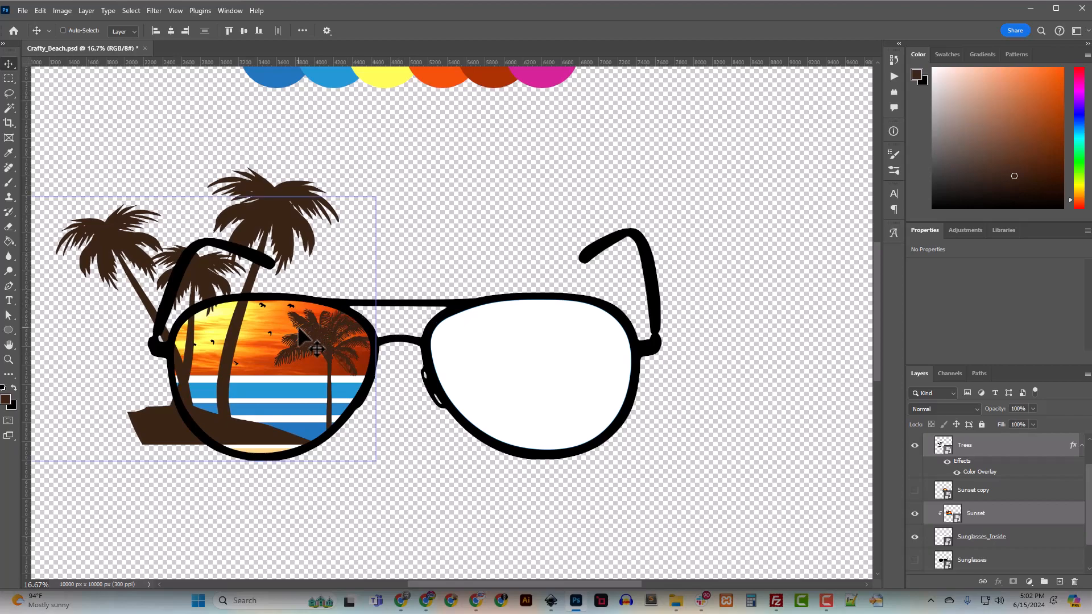
Place the Trees layer directly above Sunset and clip it to the lens shapes with a clipping mask
left_click(508, 387, "ctrl")
left_click(973, 514)
left_click(974, 448)
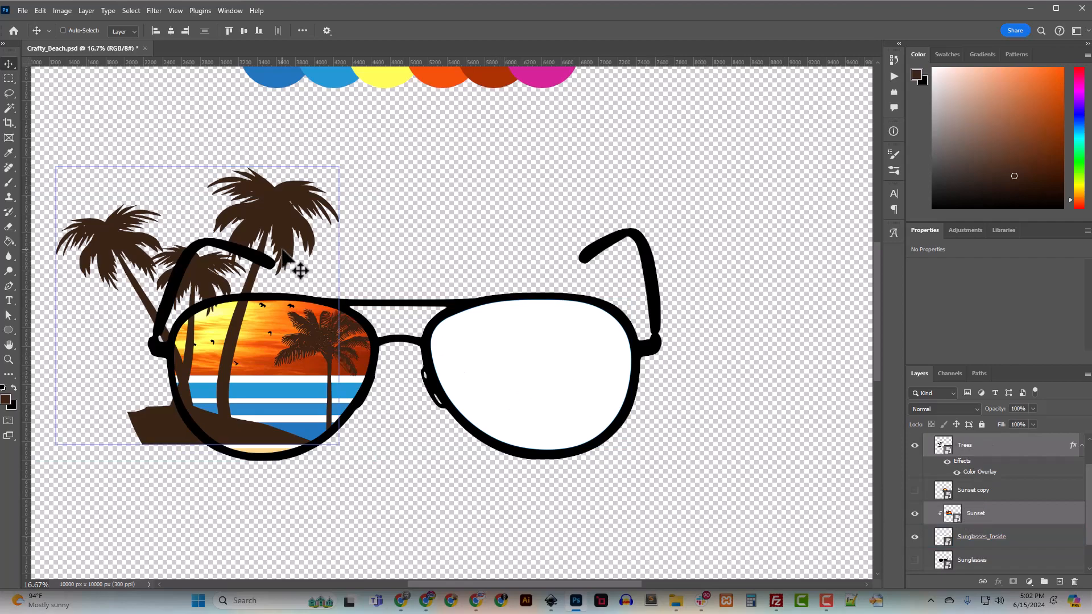
left_click(534, 448, "ctrl")
left_click(959, 455)
left_click_drag(962, 447, 983, 501)
left_click(971, 448)
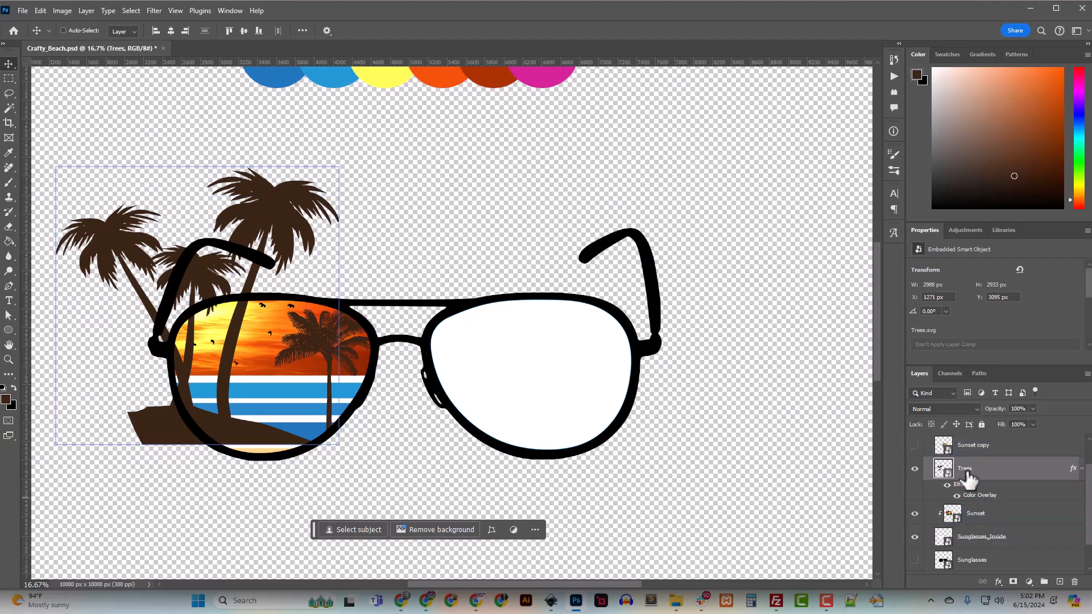
right_click(966, 480)
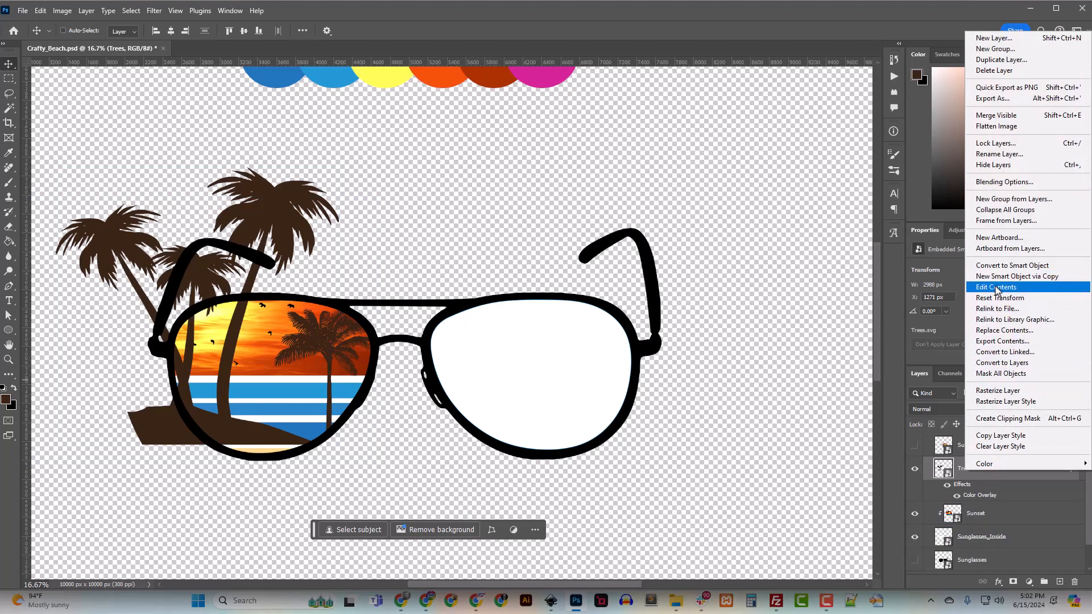
left_click(1001, 419)
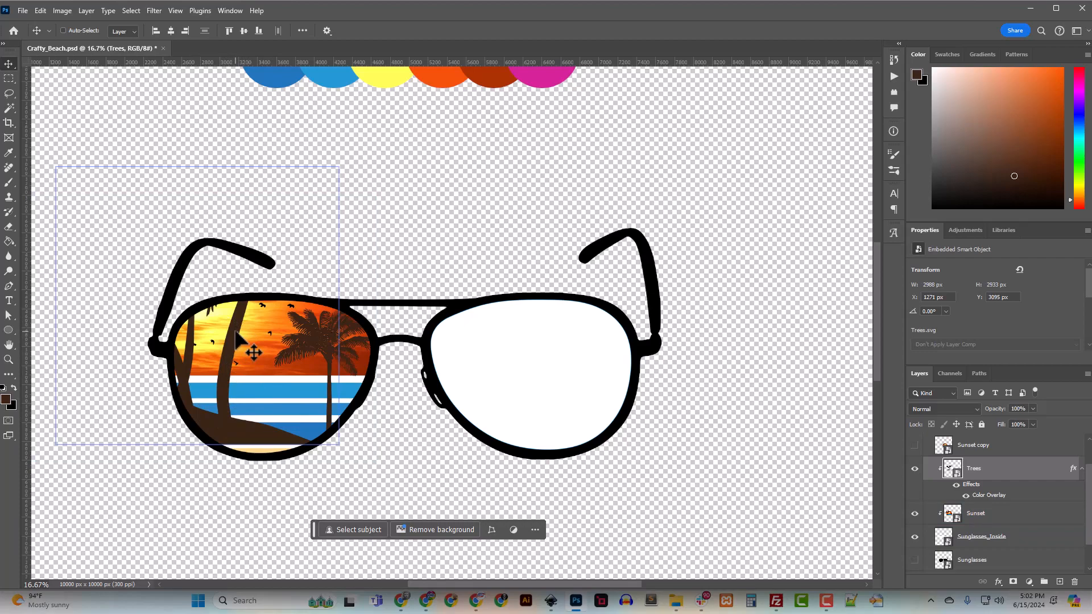
Duplicate the Trees layer and move the unclipped copy above Sunglasses_Chopped in the Sunglasses group
right_click(971, 476)
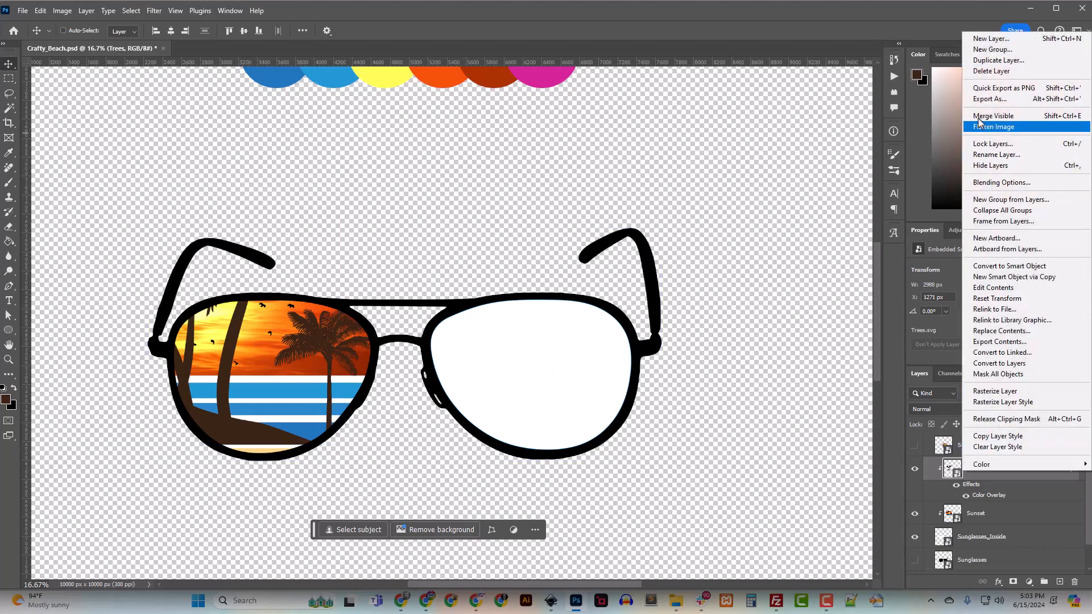
left_click(987, 62)
left_click(767, 232)
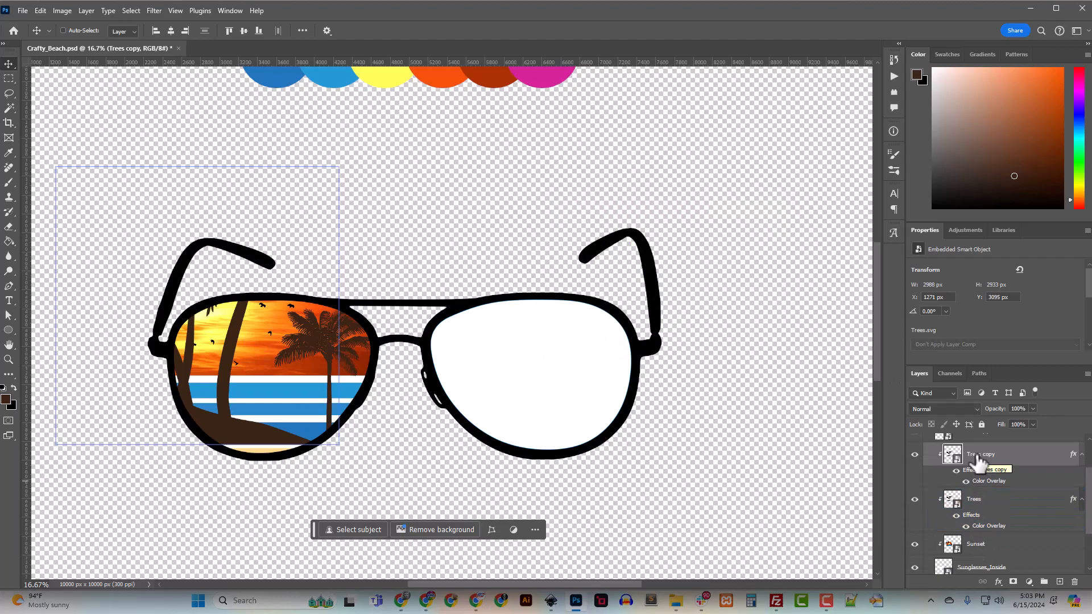
scroll(976, 503, "down", 1)
scroll(976, 501, "up", 1)
left_click_drag(979, 479, 967, 452)
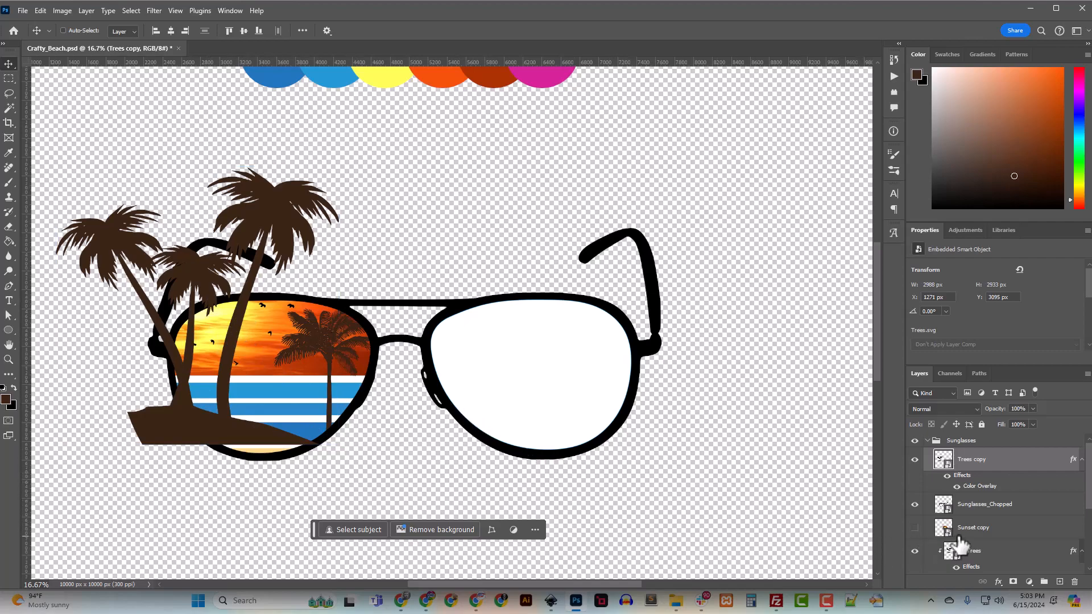
Load the outline of the hidden Sunglasses layer as a selection while keeping Trees copy active
scroll(963, 547, "down", 4)
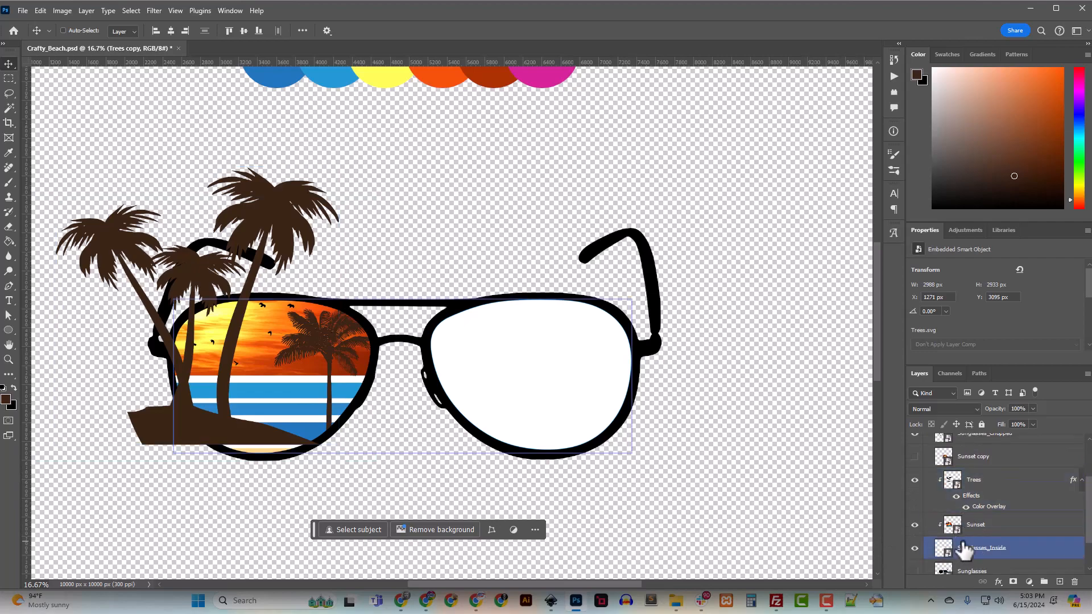
scroll(963, 544, "down", 1)
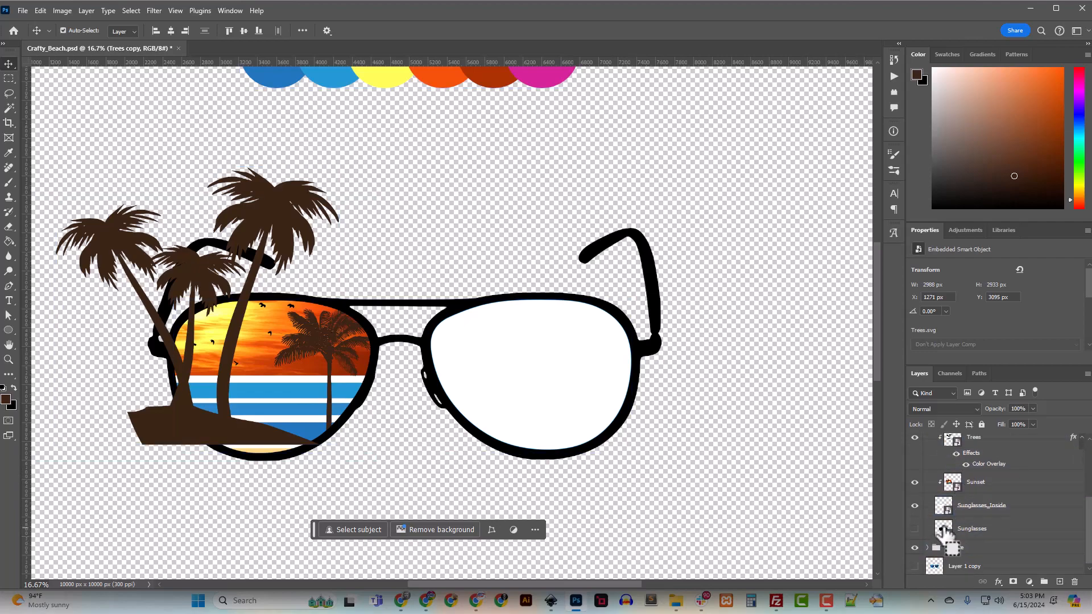
left_click(943, 530, "ctrl")
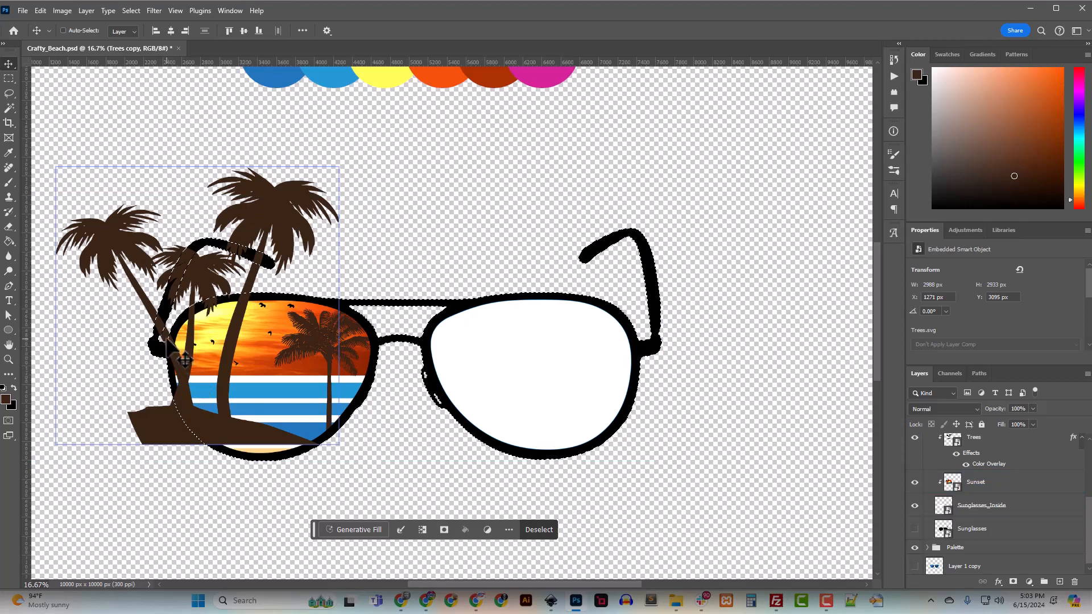
left_click(198, 375, "ctrl")
left_click(112, 266, "ctrl")
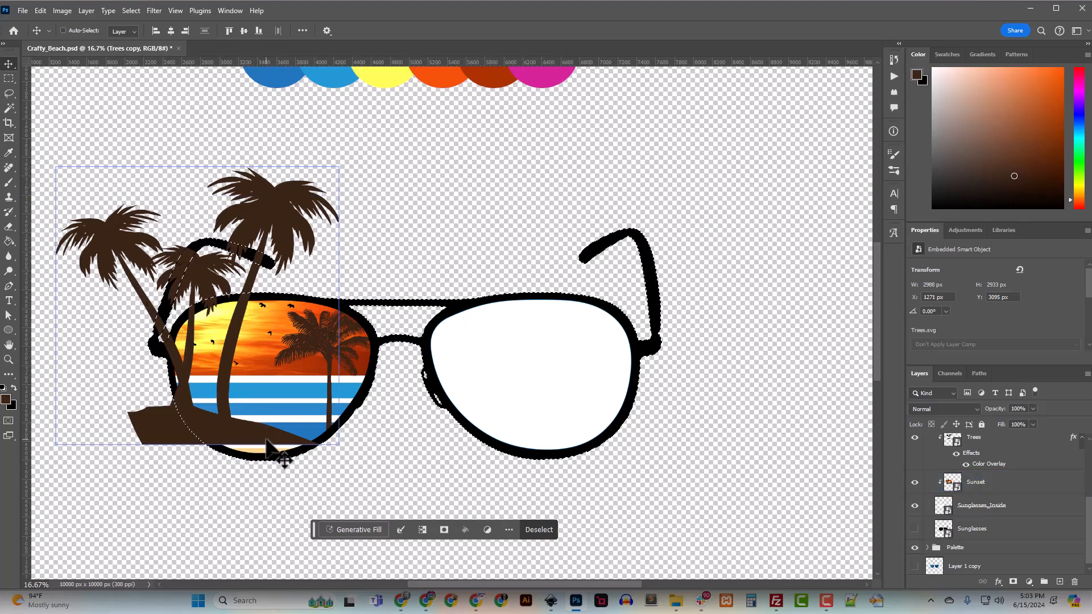
key("ctrl+plus")
left_click_drag(527, 584, 445, 585)
left_click(967, 482)
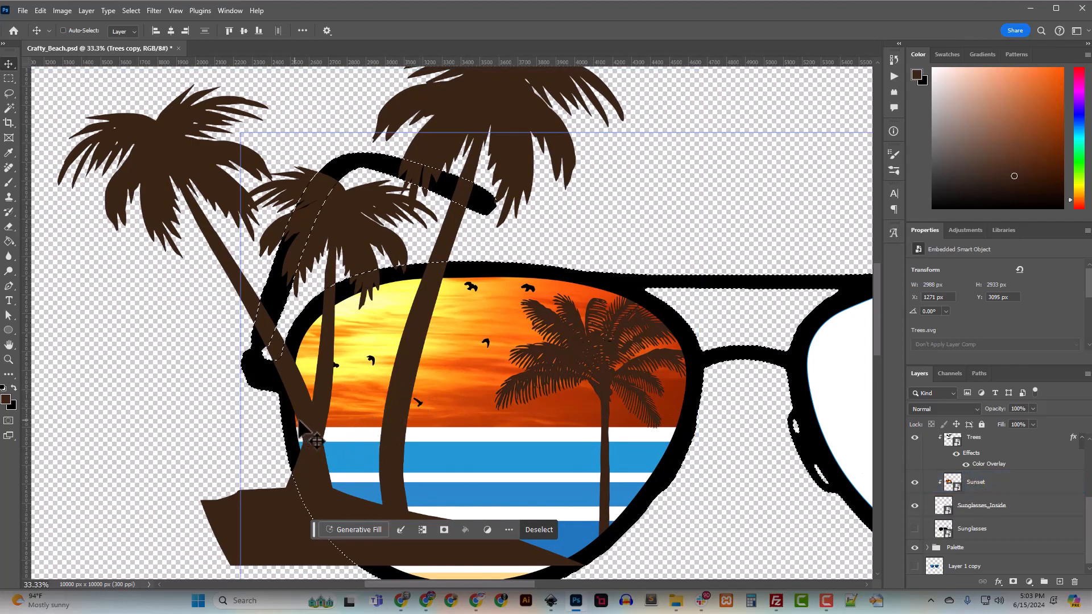
Subtract the left temple arm and hinge area from the sunglasses selection with the Lasso tool
left_click(8, 93)
scroll(188, 349, "down", 2)
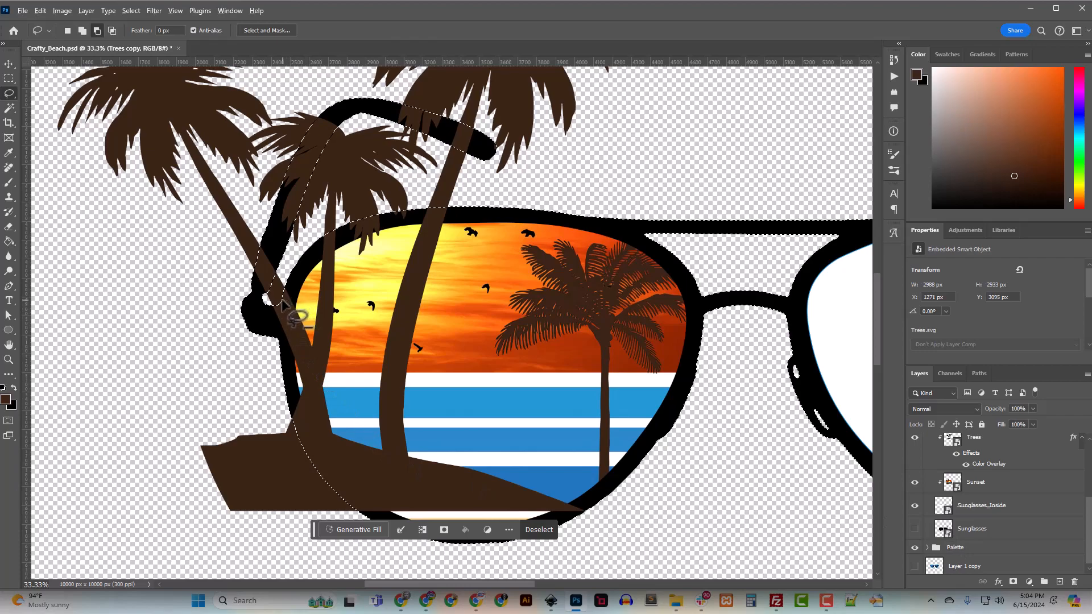
left_click_drag(281, 302, 282, 310)
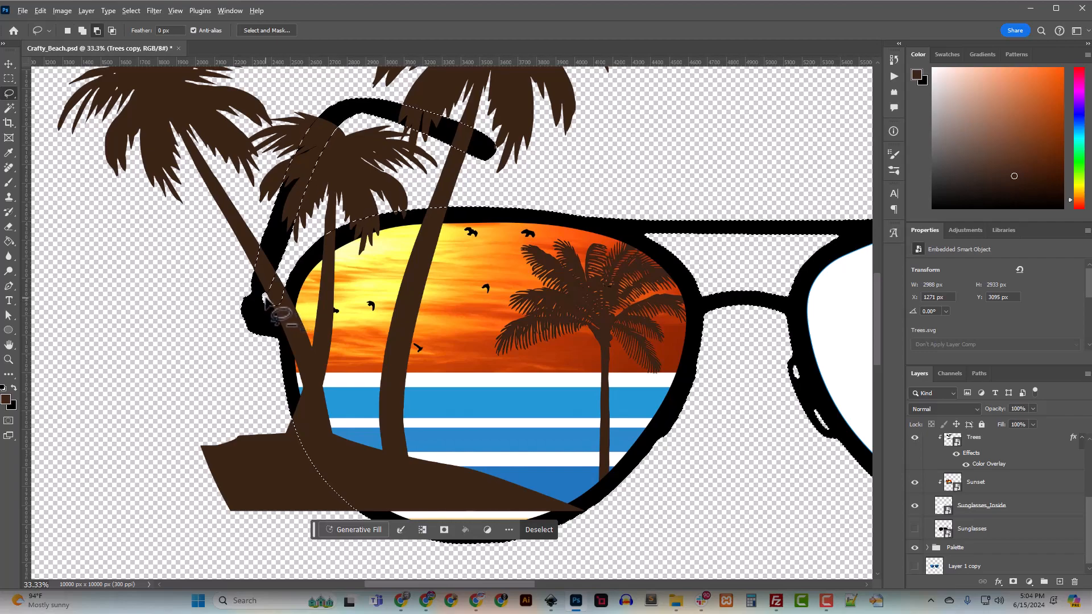
scroll(268, 310, "up", 1)
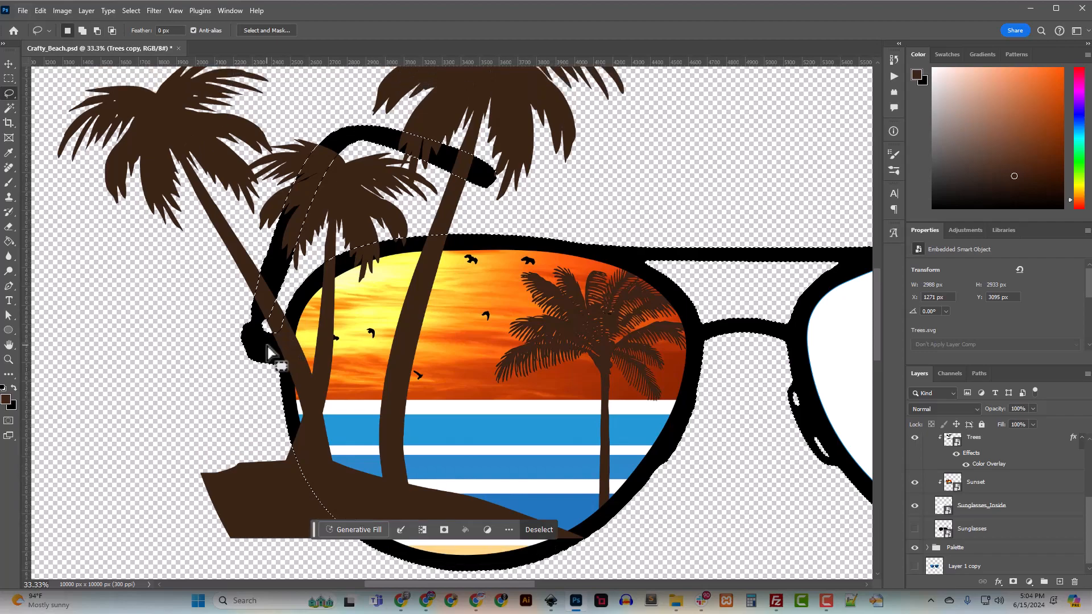
mouse_move(240, 312)
left_mouse_down()
mouse_move(233, 252)
mouse_move(274, 147)
mouse_move(371, 122)
mouse_move(474, 124)
mouse_move(519, 158)
mouse_move(497, 192)
mouse_move(345, 228)
mouse_move(274, 325)
left_mouse_up()
key("ctrl+minus")
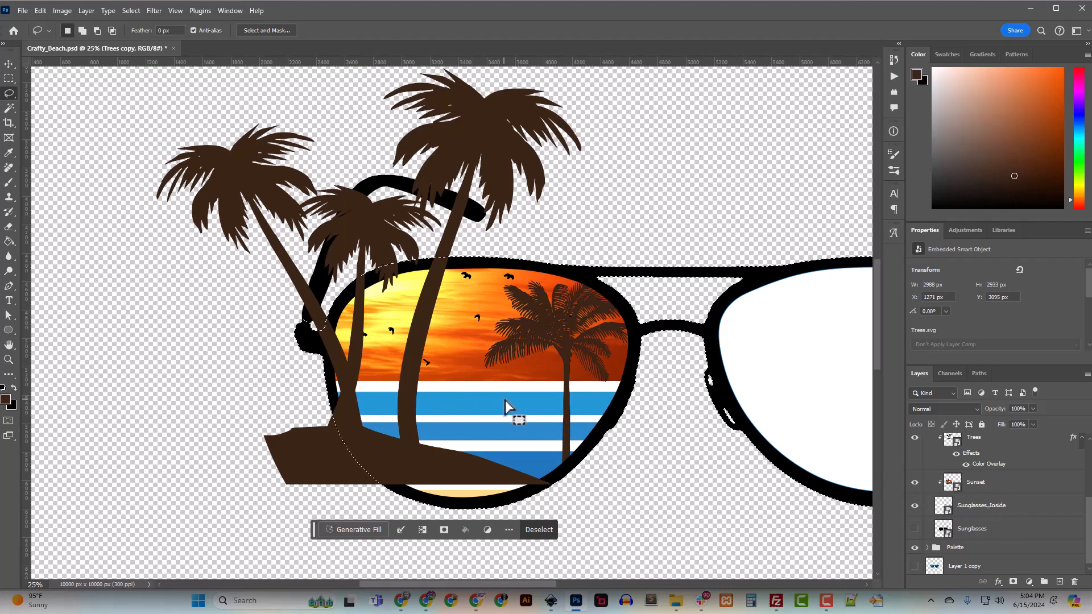
scroll(953, 529, "up", 4)
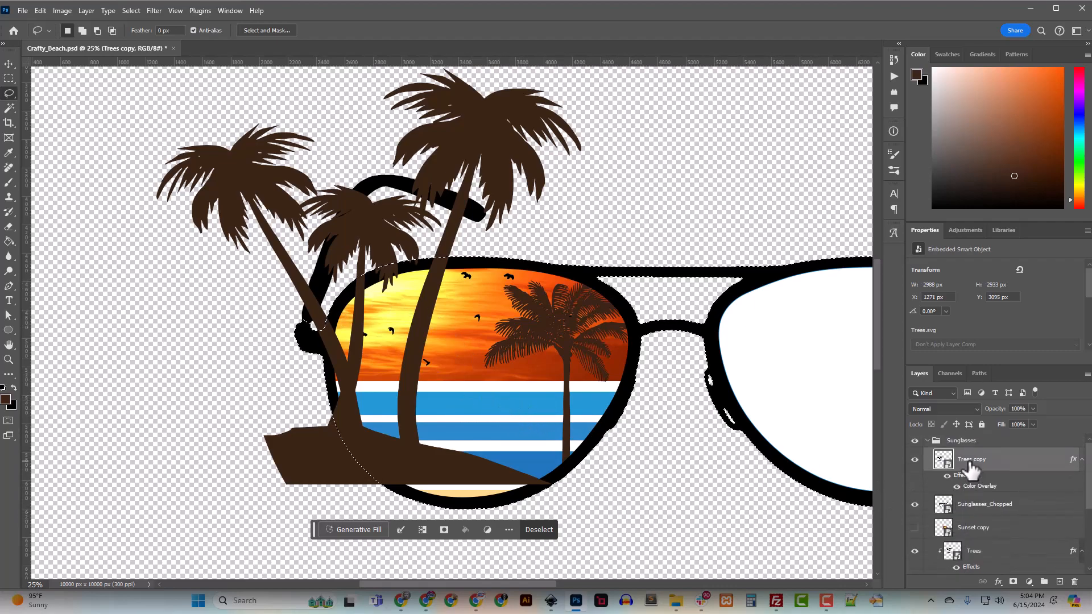
Try masking Trees copy with the selection, first normally and then inverted, and undo both layer masks
left_click(1013, 581)
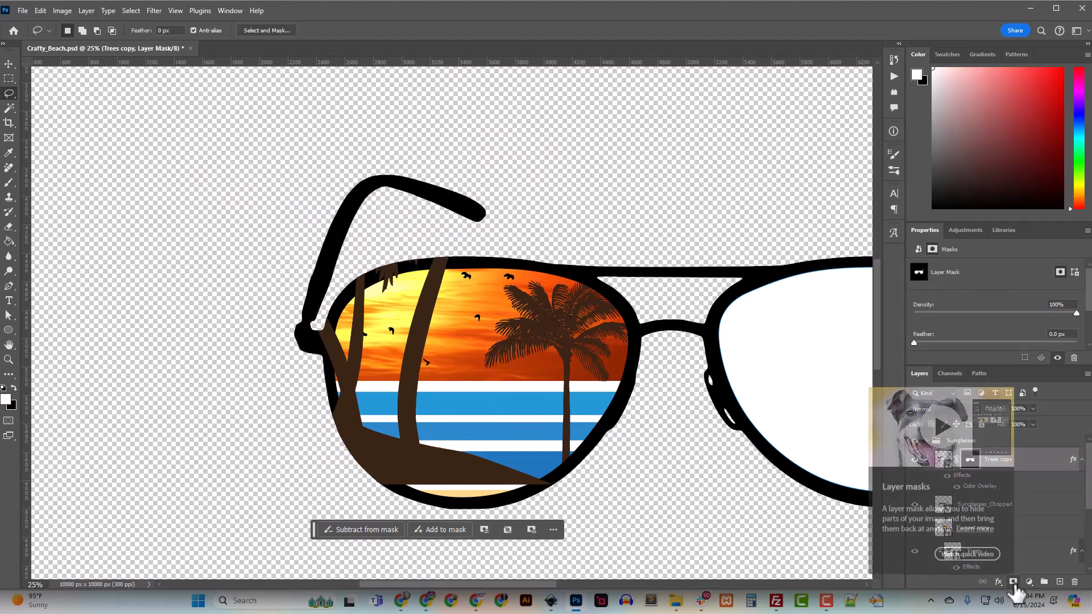
key("ctrl+z")
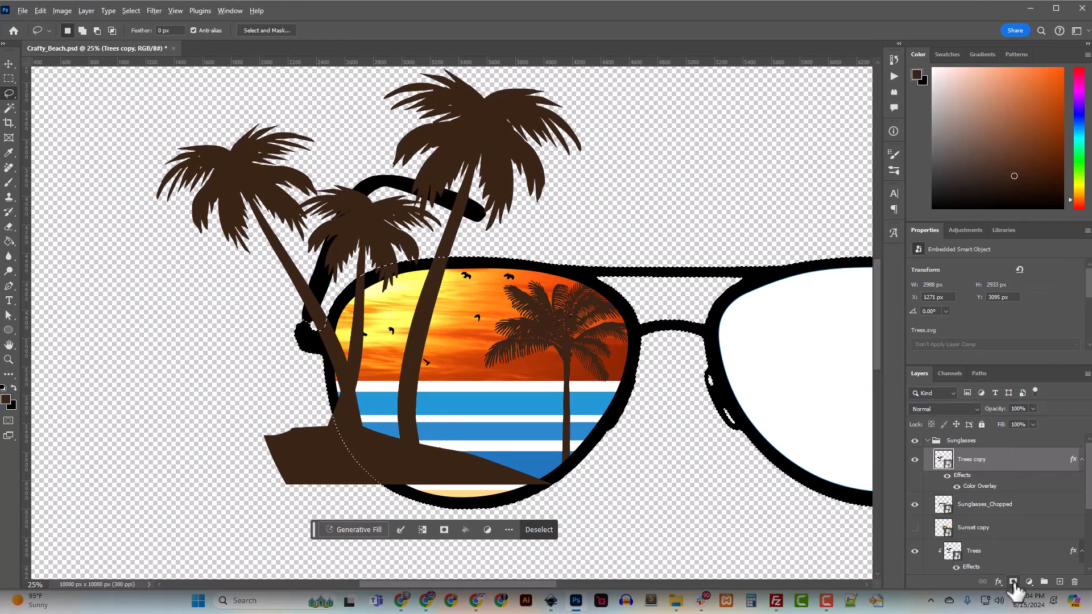
left_click(1013, 582)
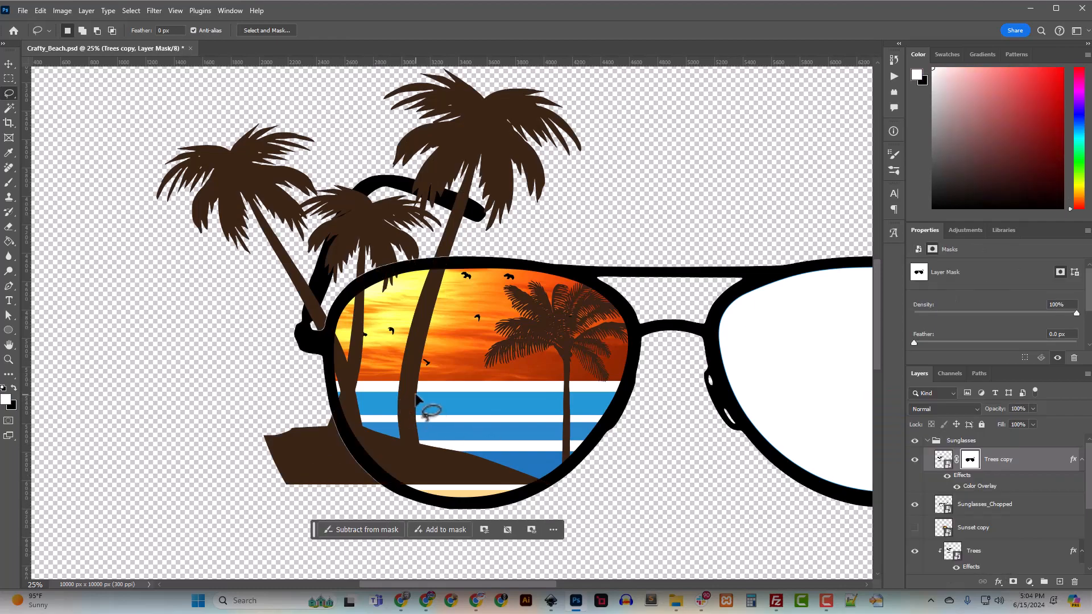
key("ctrl+plus")
key("ctrl+plus")
key("ctrl+plus")
scroll(432, 388, "up", 3)
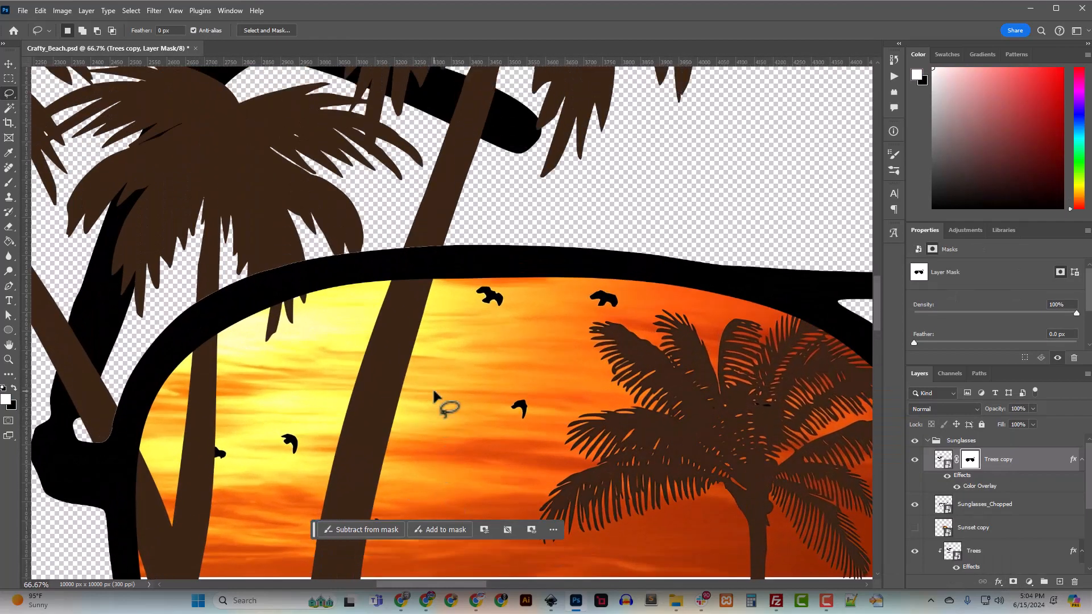
key("ctrl+plus")
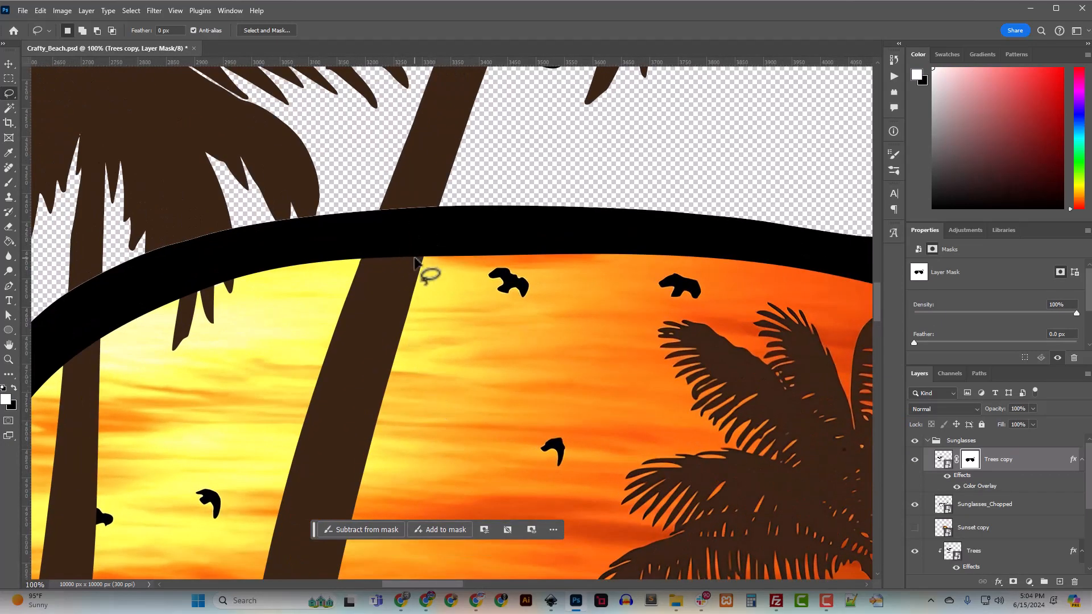
key("ctrl+z")
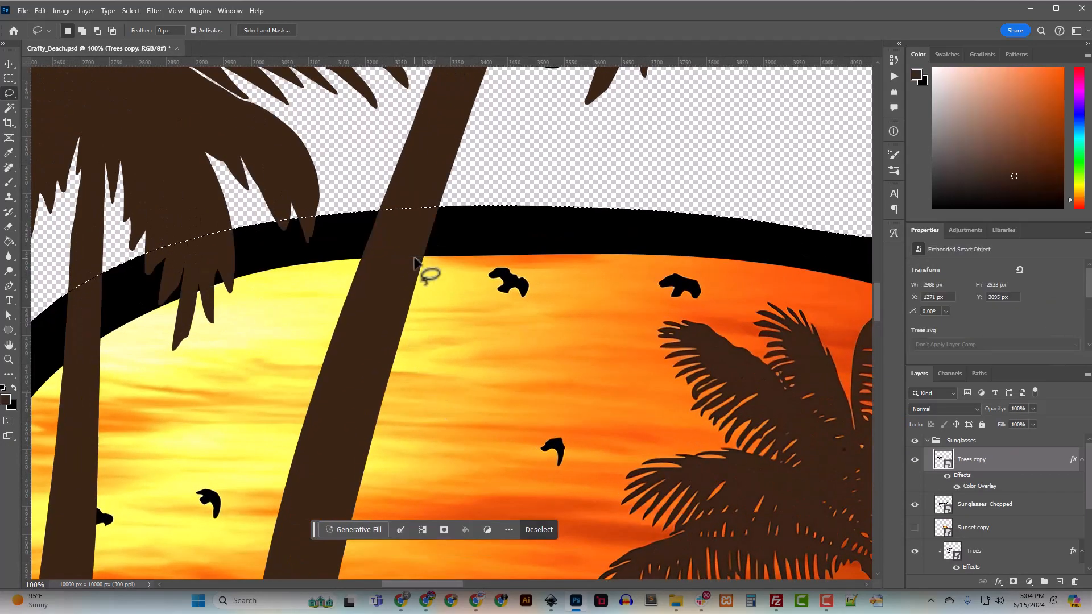
Contract the sunglasses selection by 1 pixel
left_click(131, 11)
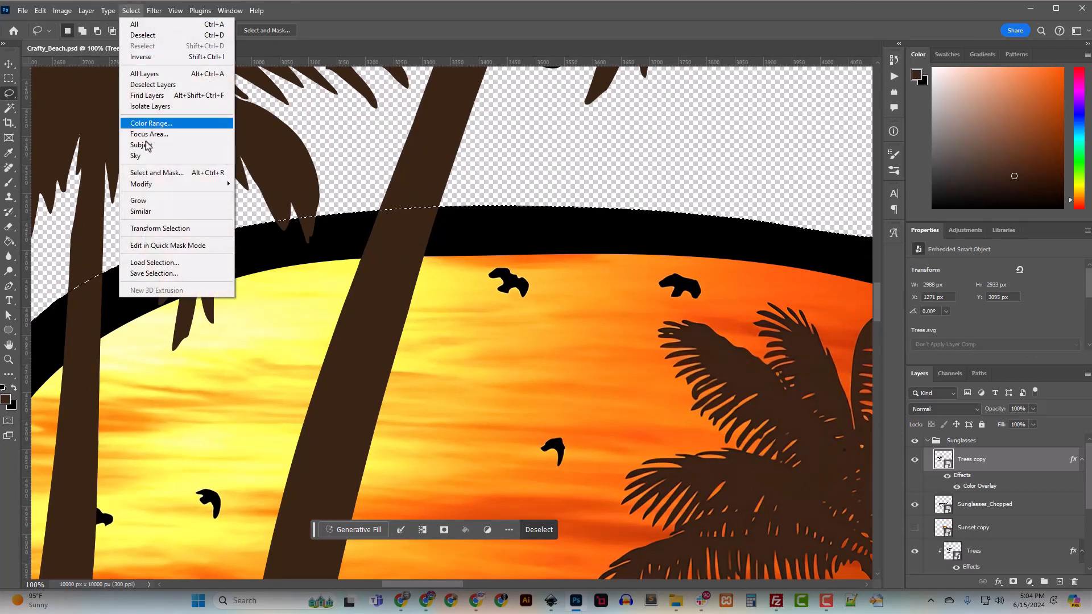
mouse_move(151, 184)
left_click(256, 216)
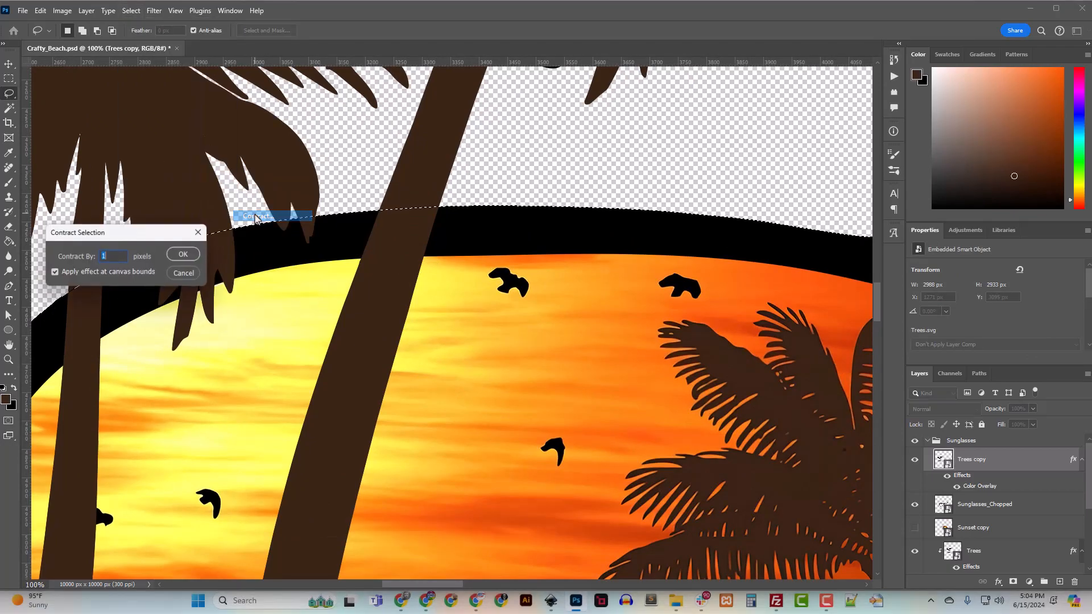
key("Return")
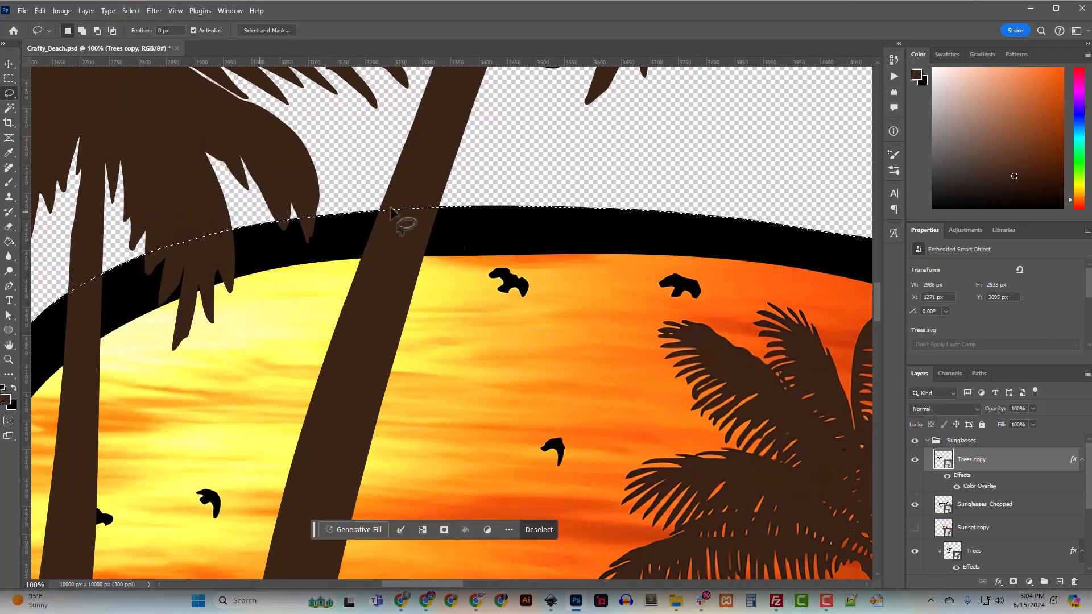
Add an inverted layer mask to Trees copy that hides the palms within the contracted sunglasses selection
left_click(1013, 583)
key("ctrl+minus")
key("ctrl+minus")
key("ctrl+minus")
key("ctrl+minus")
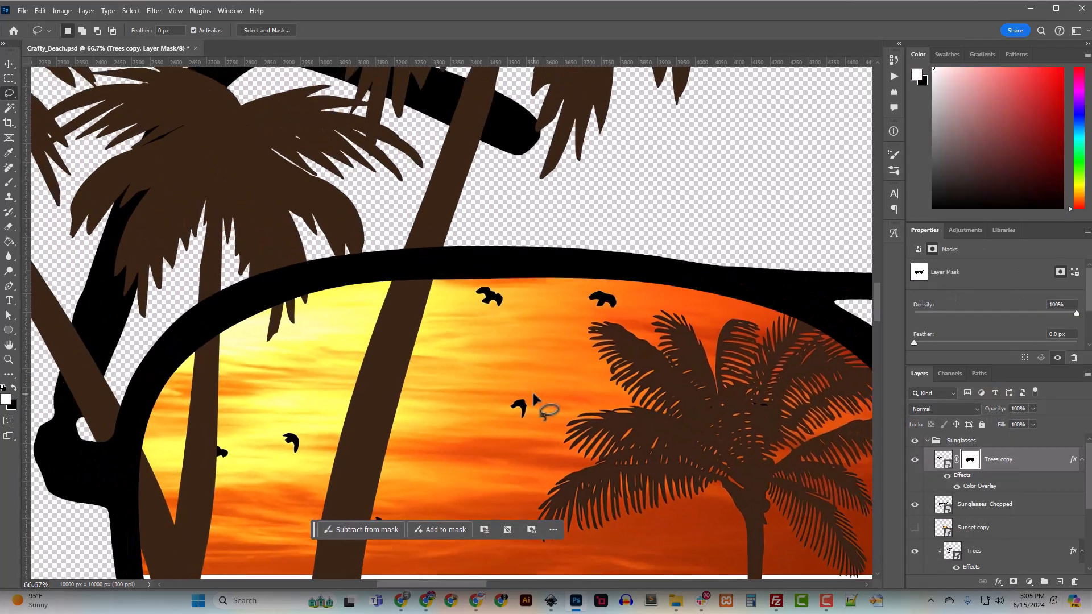
key("ctrl+plus")
key("ctrl+plus")
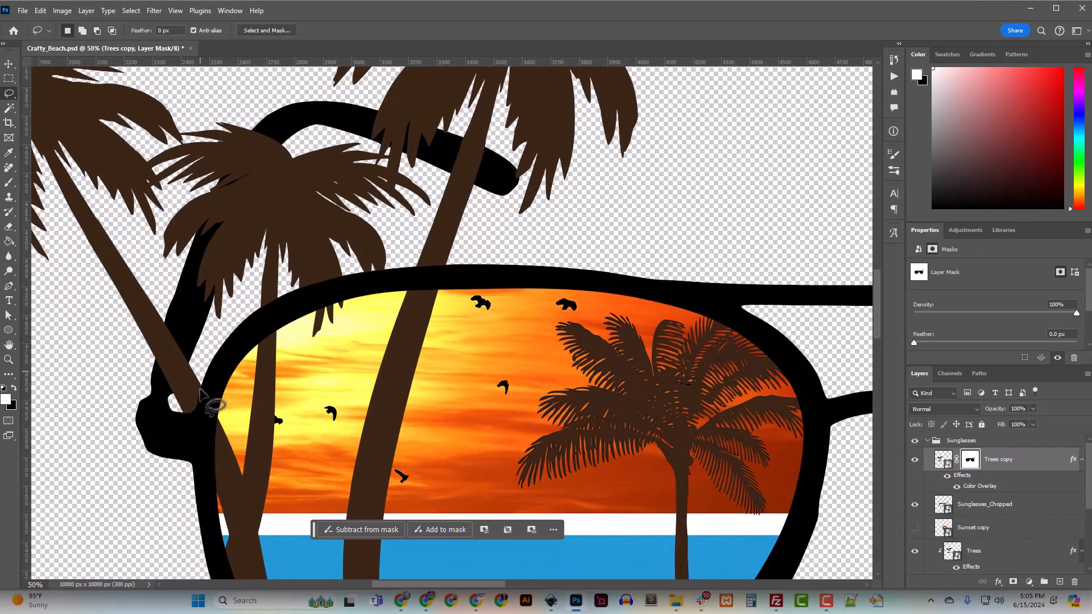
key("ctrl+minus")
key("ctrl+minus")
key("ctrl+minus")
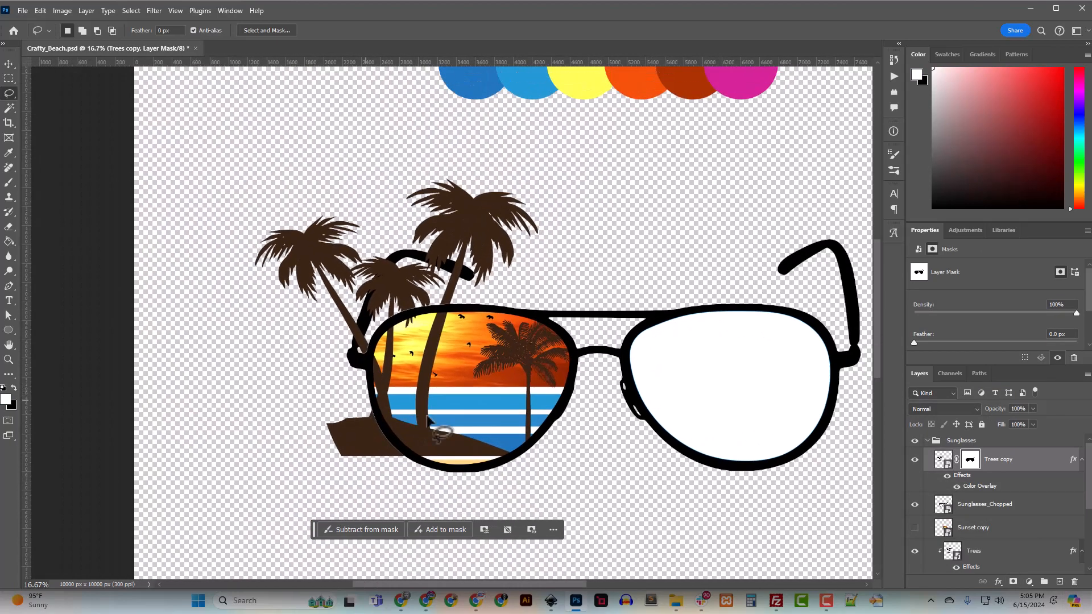
scroll(378, 465, "down", 2)
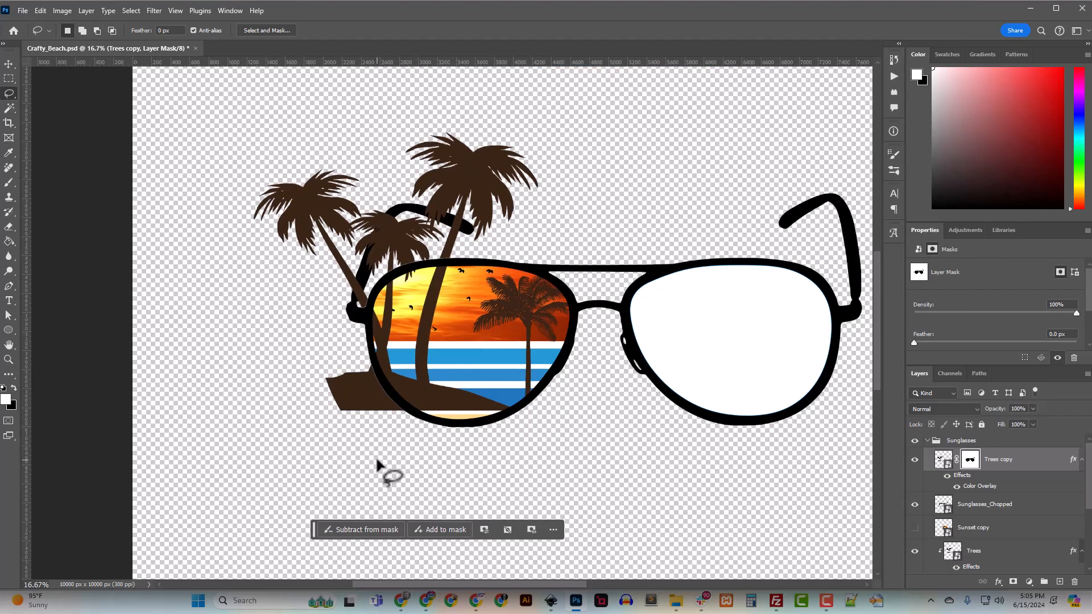
Lasso the brown ground sticking out past the left lens, following the lower-left curve of the frame
key("ctrl+plus")
scroll(378, 465, "down", 2)
mouse_move(295, 302)
left_mouse_down()
mouse_move(371, 415)
mouse_move(367, 438)
mouse_move(324, 463)
mouse_move(214, 457)
mouse_move(168, 352)
mouse_move(238, 309)
mouse_move(272, 307)
left_mouse_up()
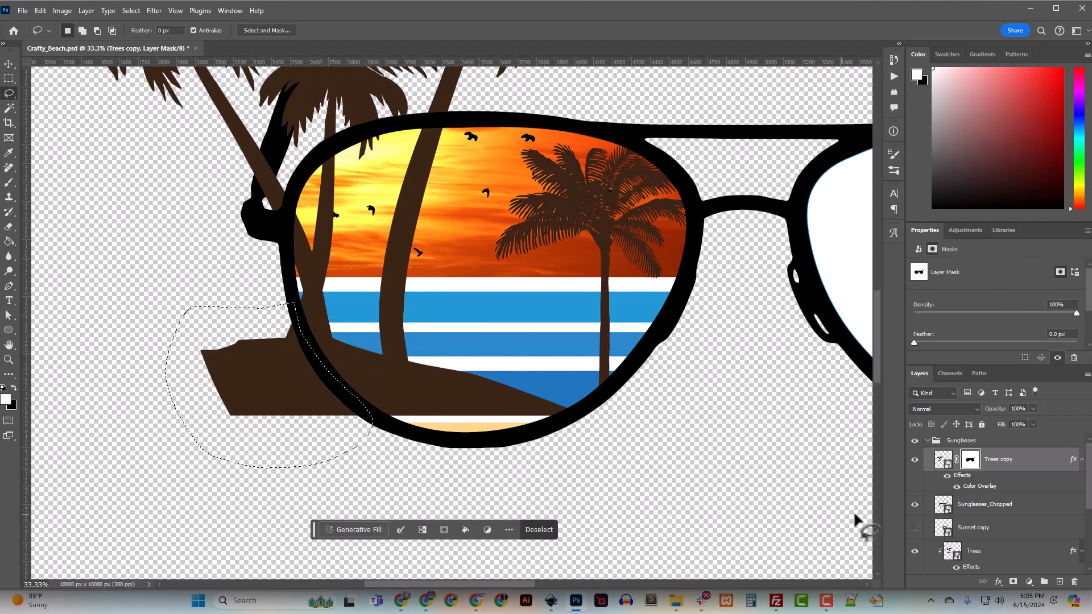
Paint the lassoed area black on the Trees copy mask with an 1100 px brush, and deselect
left_click(970, 460, "alt")
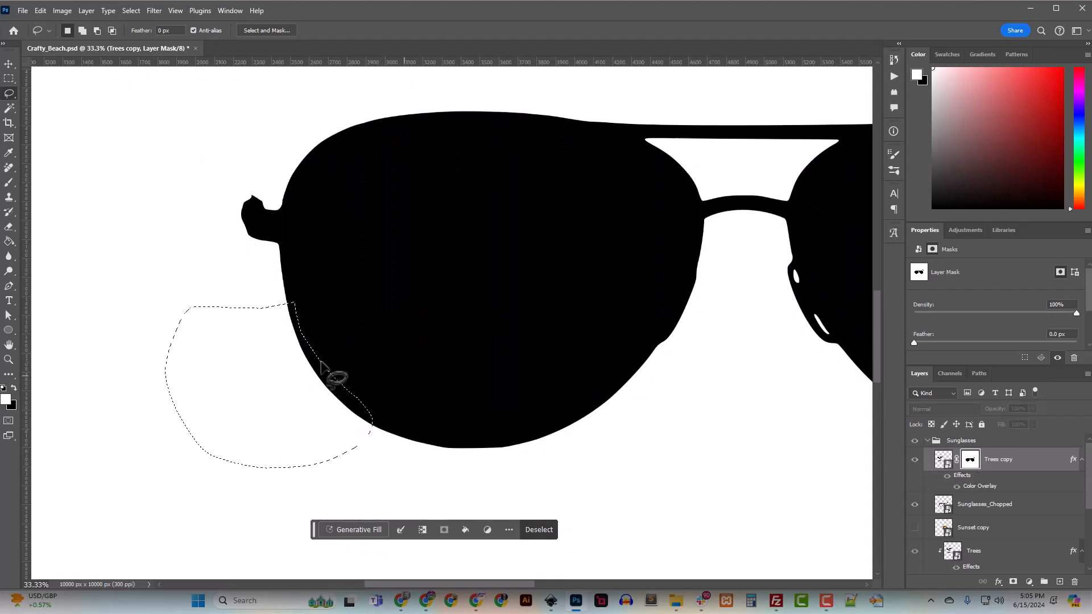
left_click(9, 183)
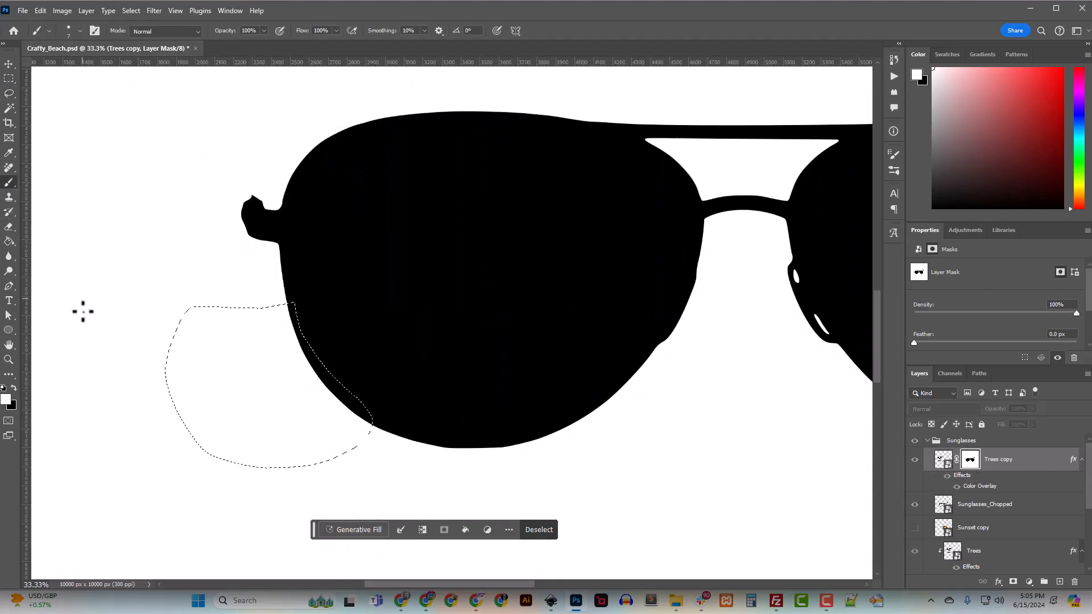
left_click(14, 389)
key("bracketright")
key("bracketright")
key("bracketright")
key("bracketright")
key("bracketright")
key("bracketright")
key("bracketright")
key("bracketright")
key("bracketright")
key("bracketright")
key("bracketright")
key("bracketright")
key("bracketright")
key("bracketright")
key("bracketright")
key("bracketright")
key("bracketright")
key("bracketright")
key("bracketright")
key("bracketright")
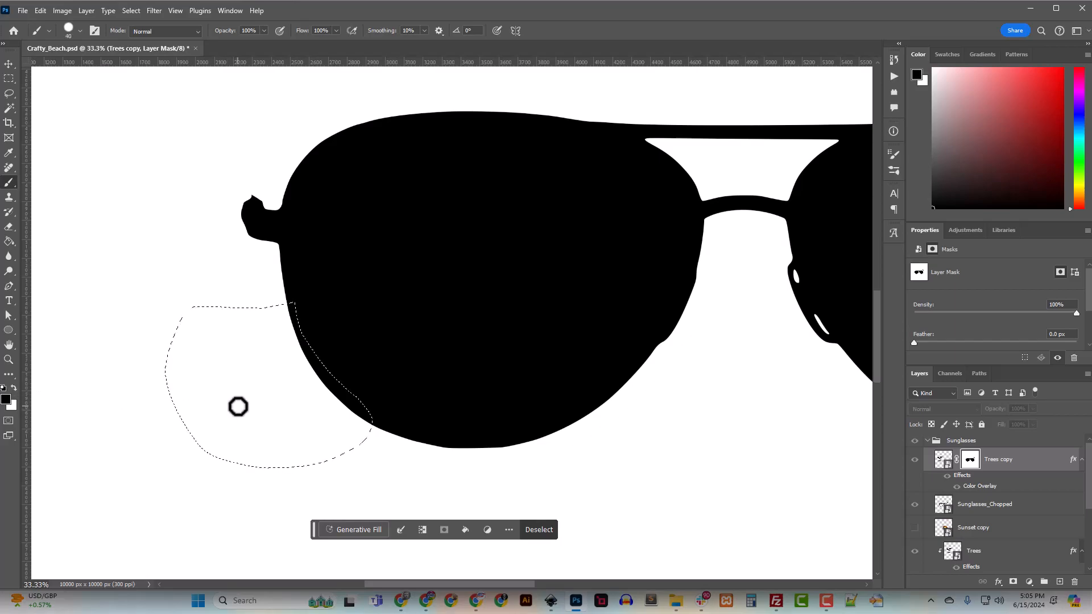
left_click_drag(337, 407, 261, 350)
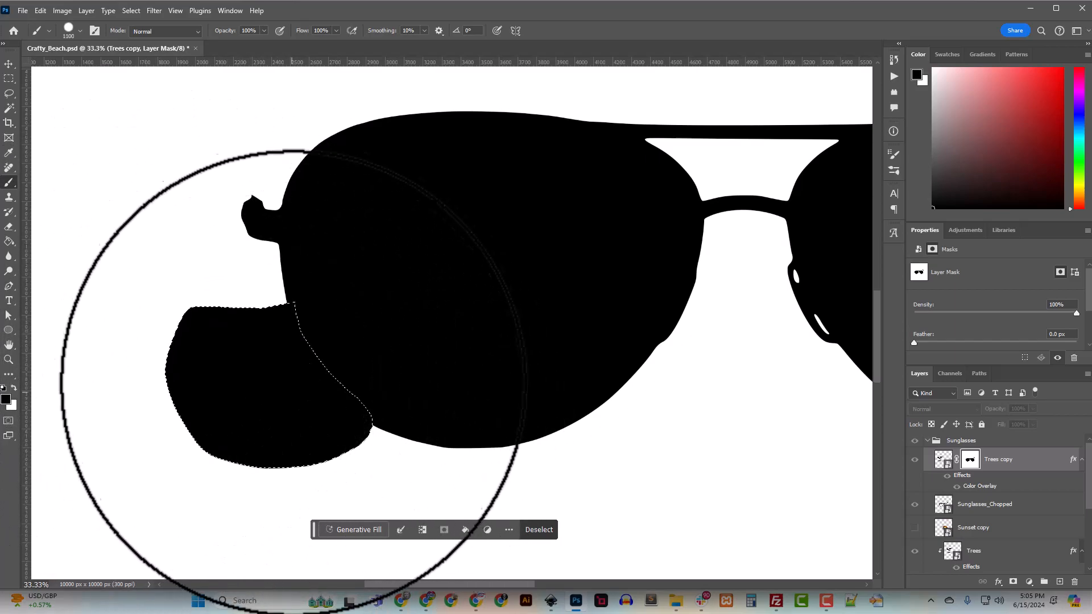
key("ctrl+d")
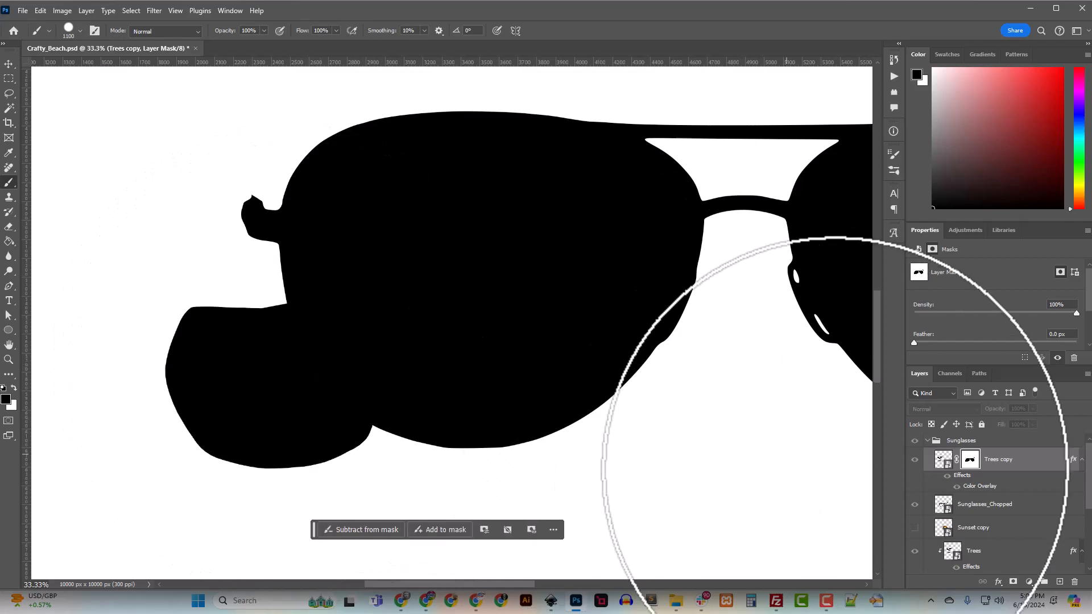
left_click(943, 463)
Change the Color Overlay of Trees copy to the palette's magenta, #d62399
scroll(532, 378, "down", 3)
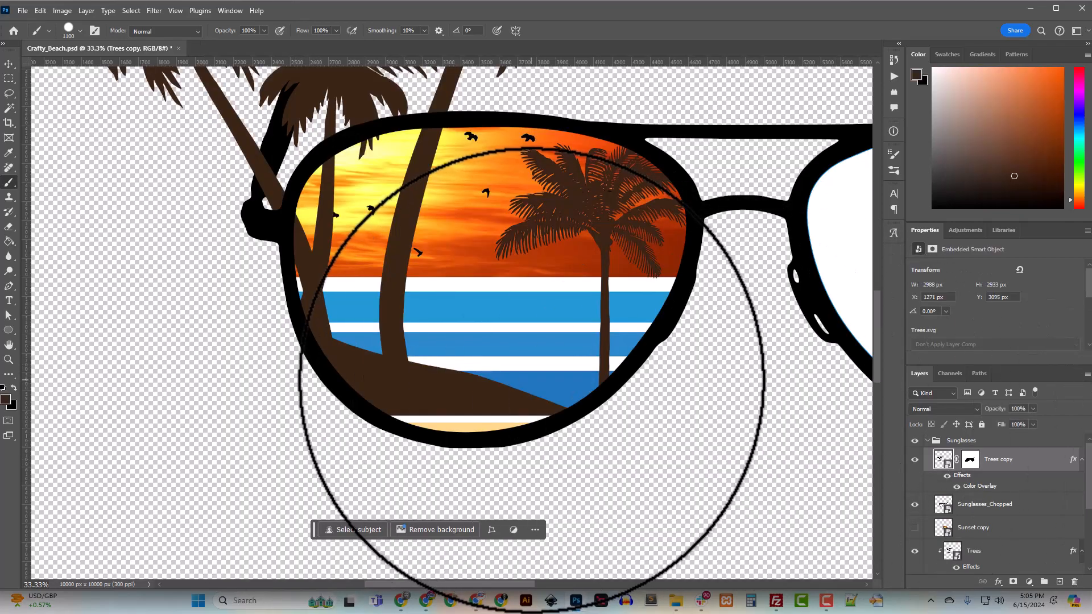
key("ctrl+plus")
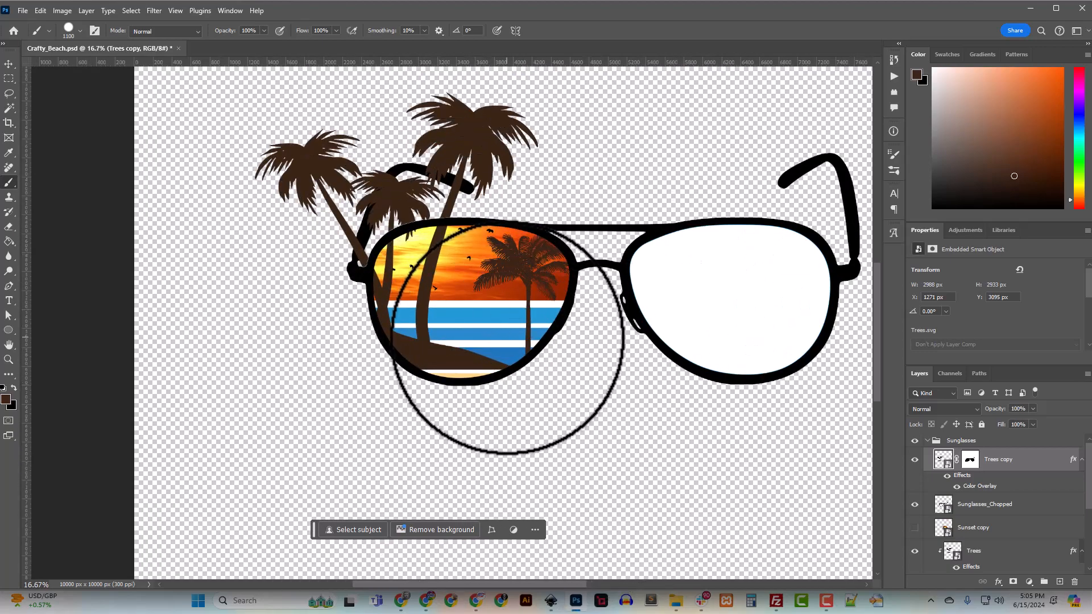
scroll(505, 350, "up", 2)
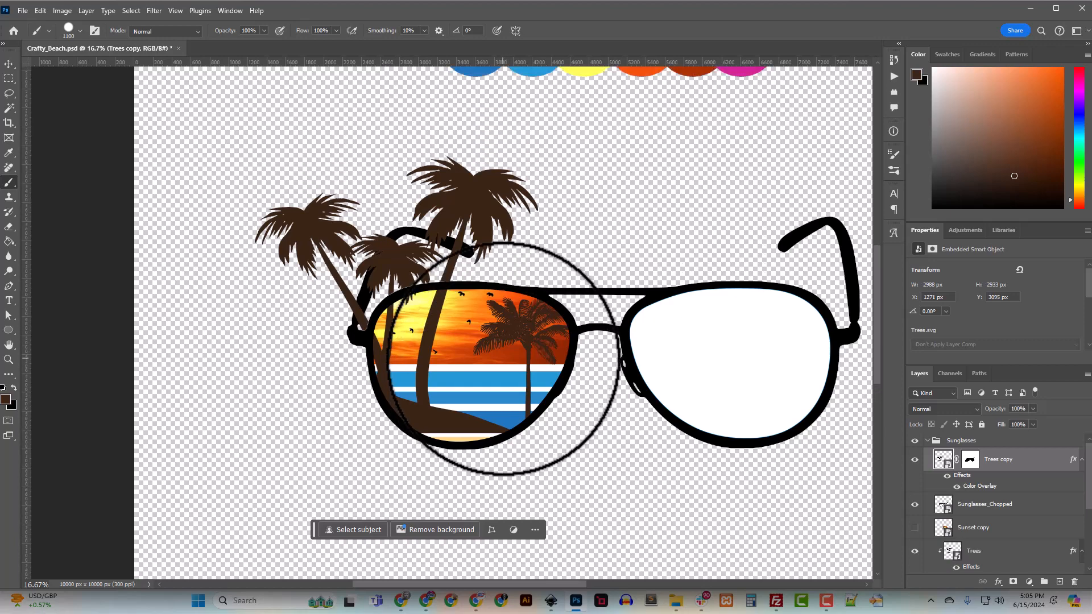
scroll(503, 358, "up", 2)
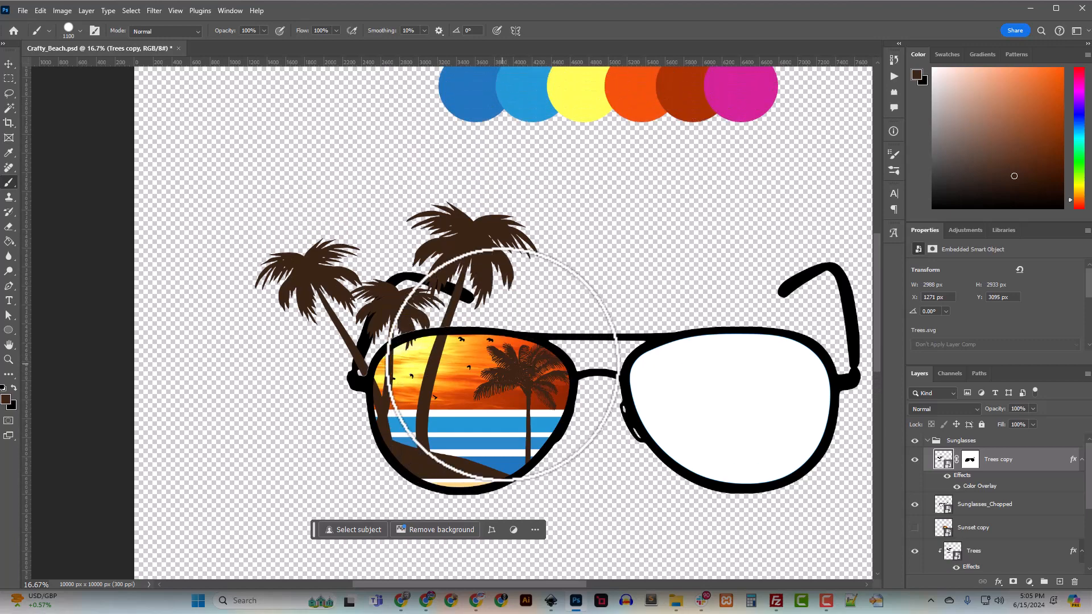
key("ctrl+minus")
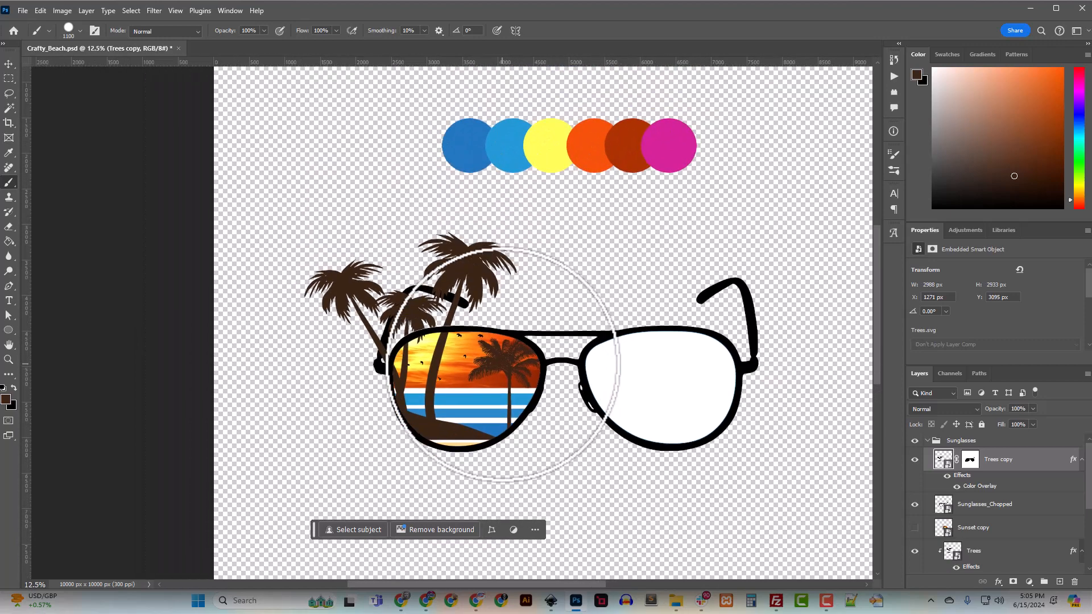
right_click(989, 463)
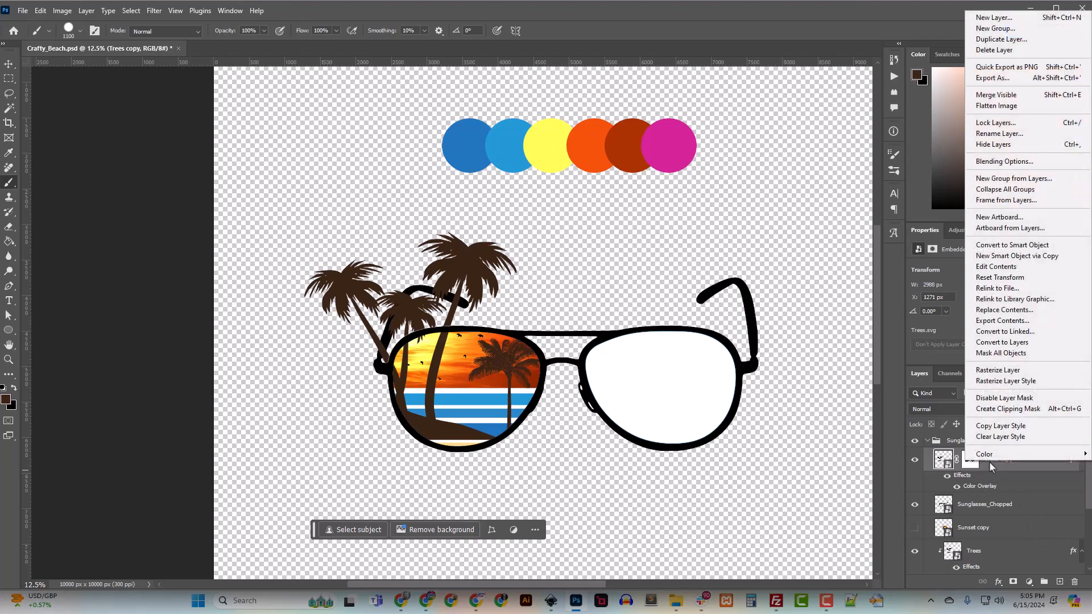
left_click(975, 485)
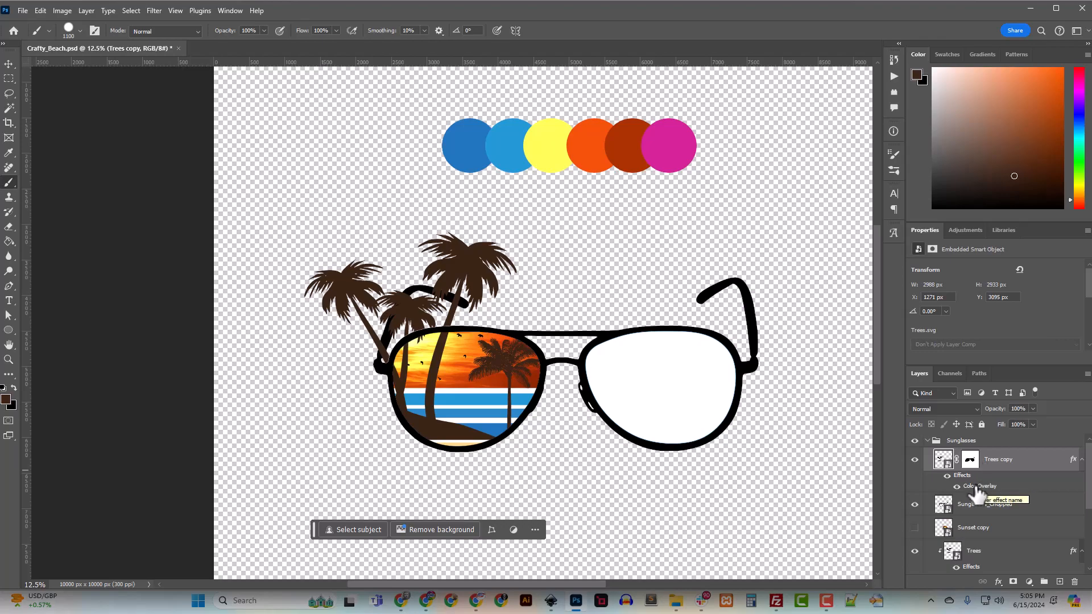
double_click(976, 487)
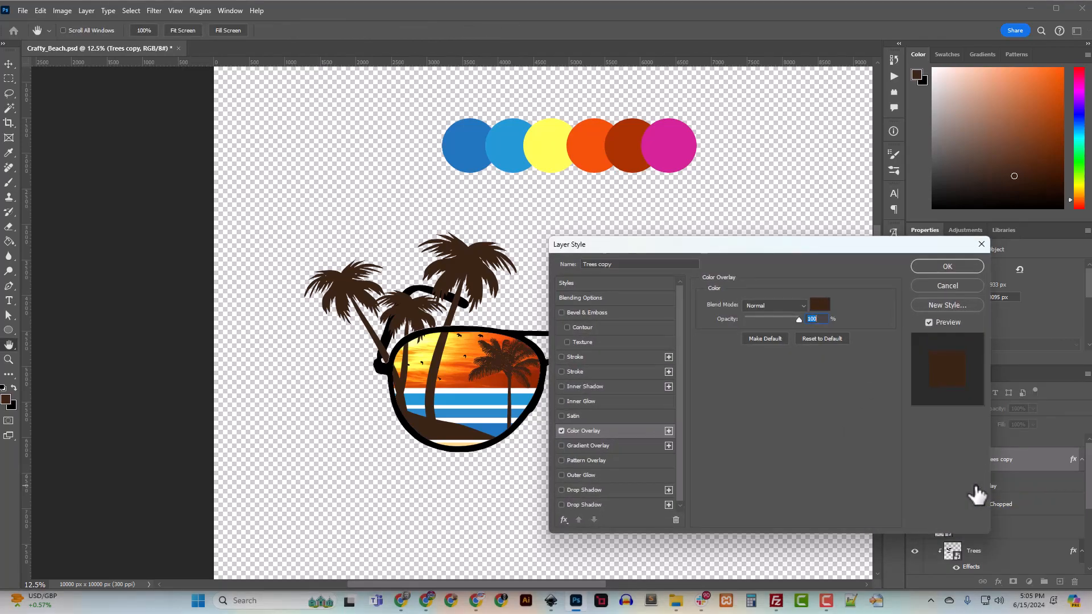
left_click(814, 315)
left_click(665, 151)
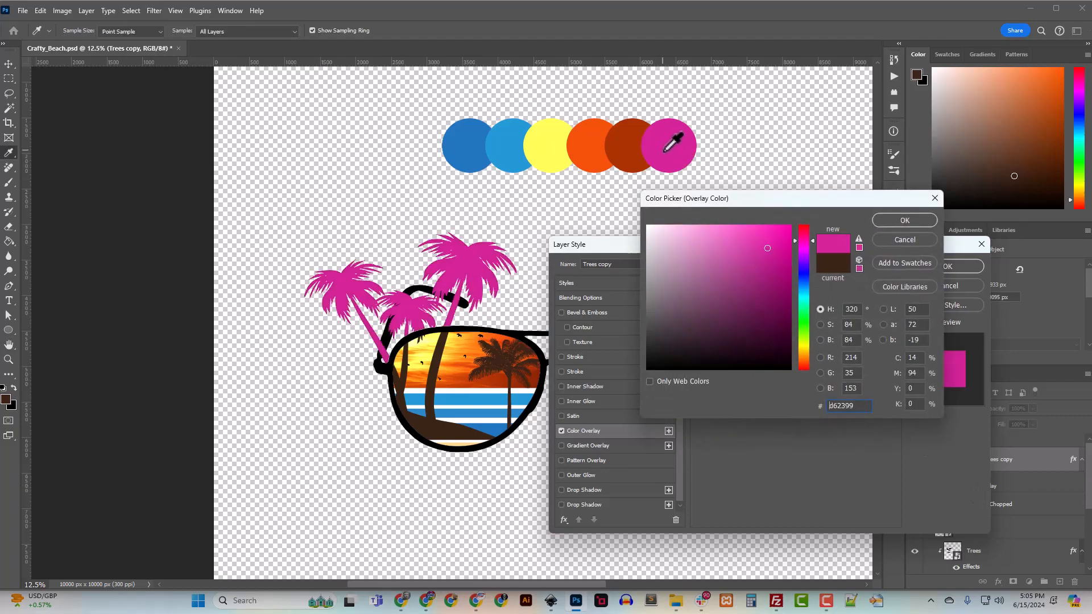
left_click(905, 220)
left_click(963, 267)
key("b")
Move the hidden Sunset copy layer above Trees copy, at the top of the Sunglasses group
scroll(530, 401, "down", 2)
scroll(530, 402, "down", 2)
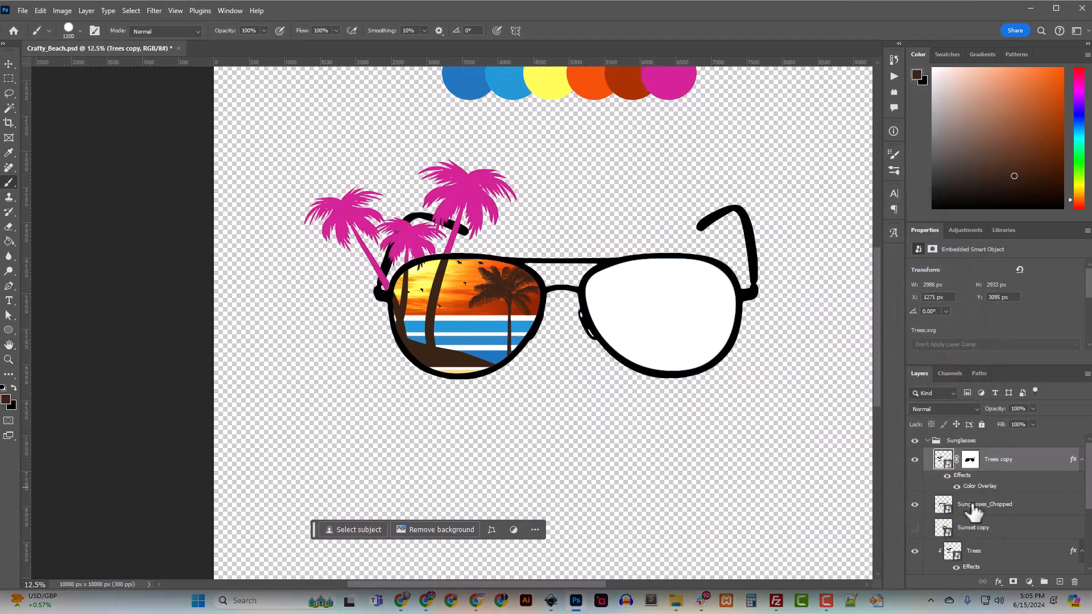
scroll(979, 545, "down", 2)
scroll(975, 542, "down", 1)
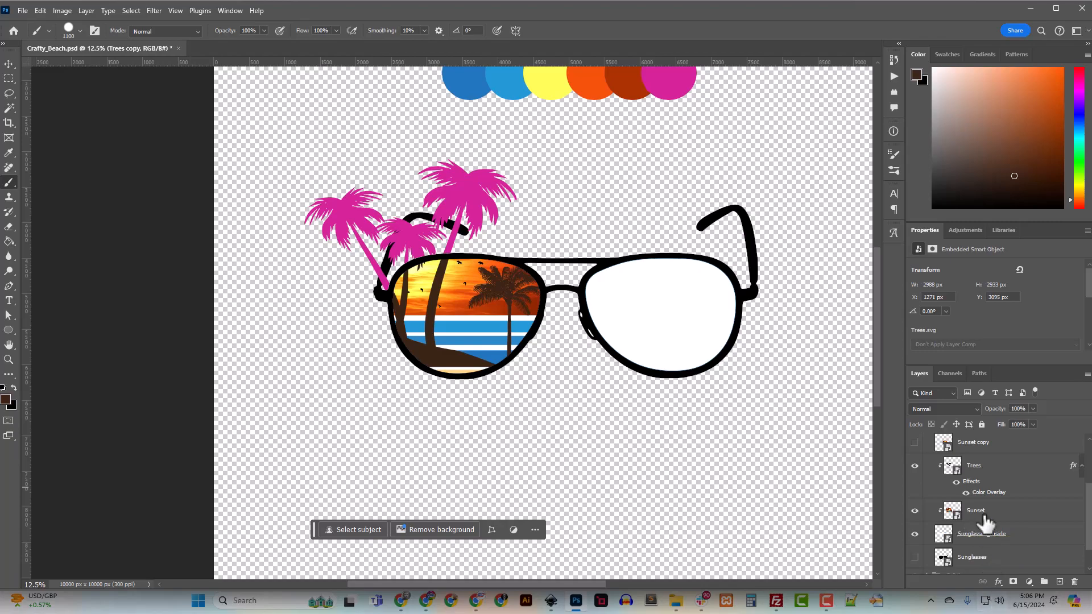
scroll(975, 524, "up", 1)
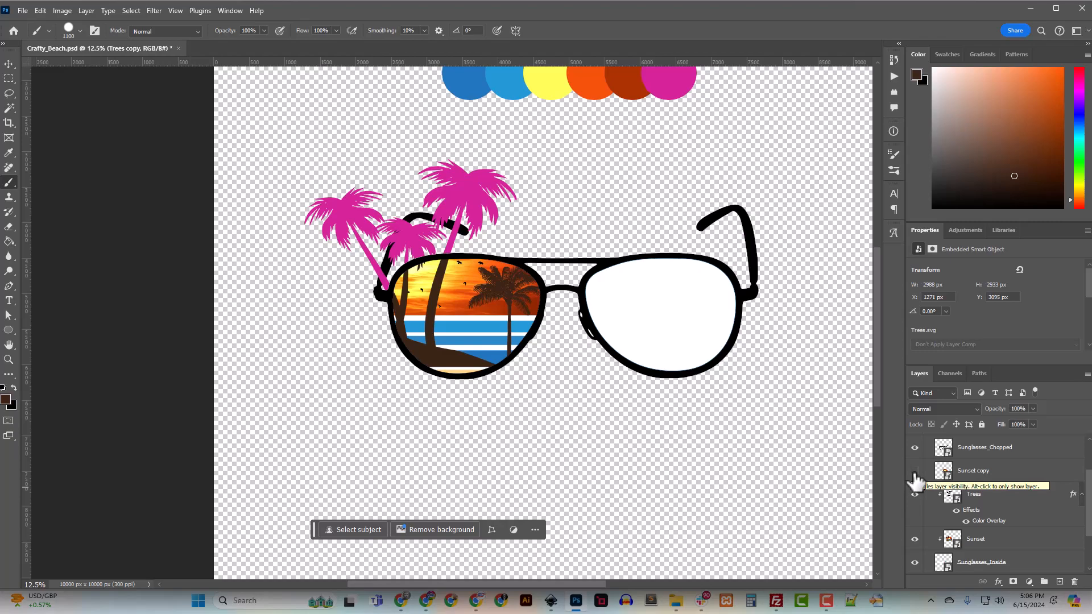
scroll(967, 501, "up", 2)
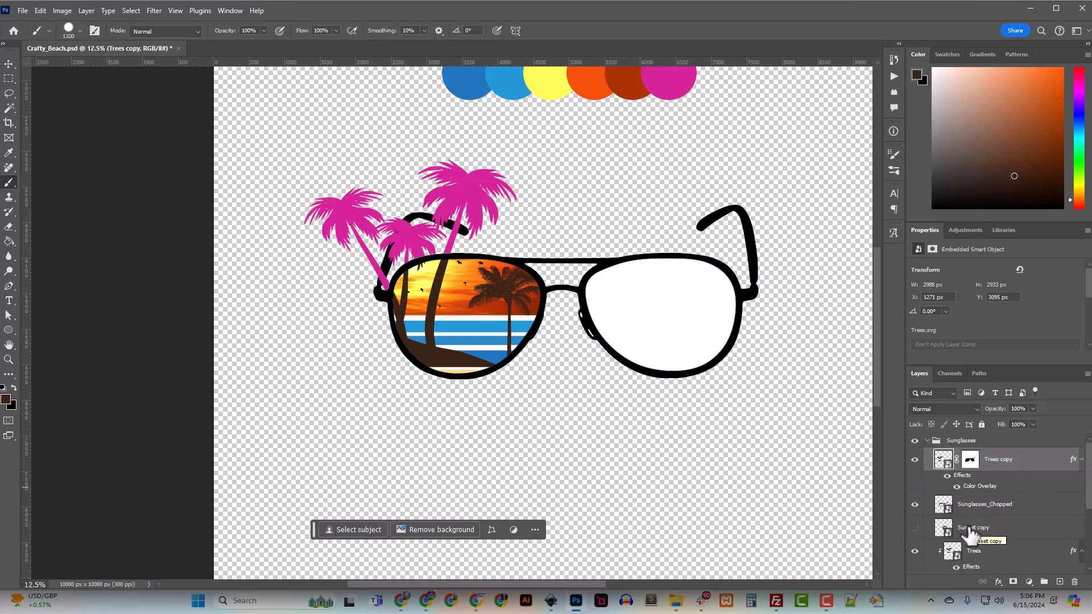
left_click_drag(971, 535, 967, 450)
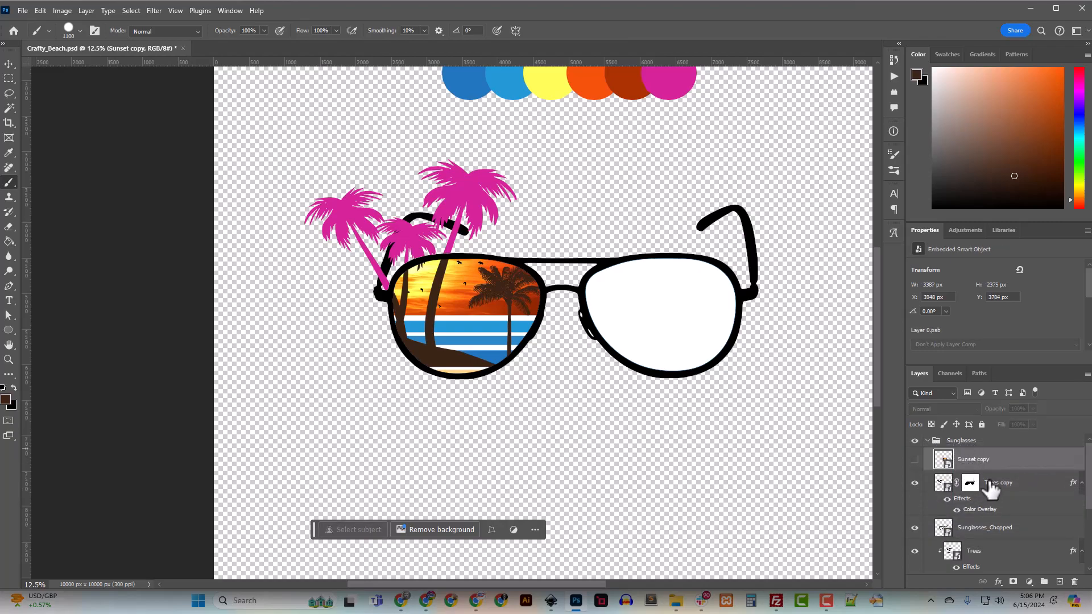
Group the layers from Trees copy through Sunglasses_Inside and rename the group Left_Lens
left_click(984, 487)
scroll(974, 531, "down", 3)
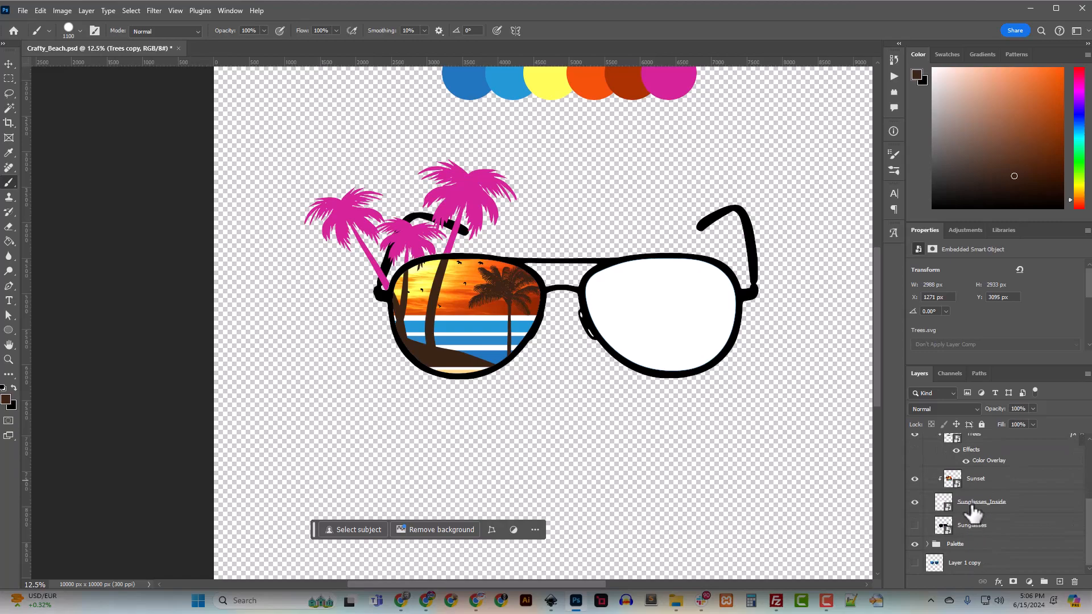
left_click(1007, 506, "shift")
scroll(1002, 515, "up", 3)
scroll(996, 528, "up", 2)
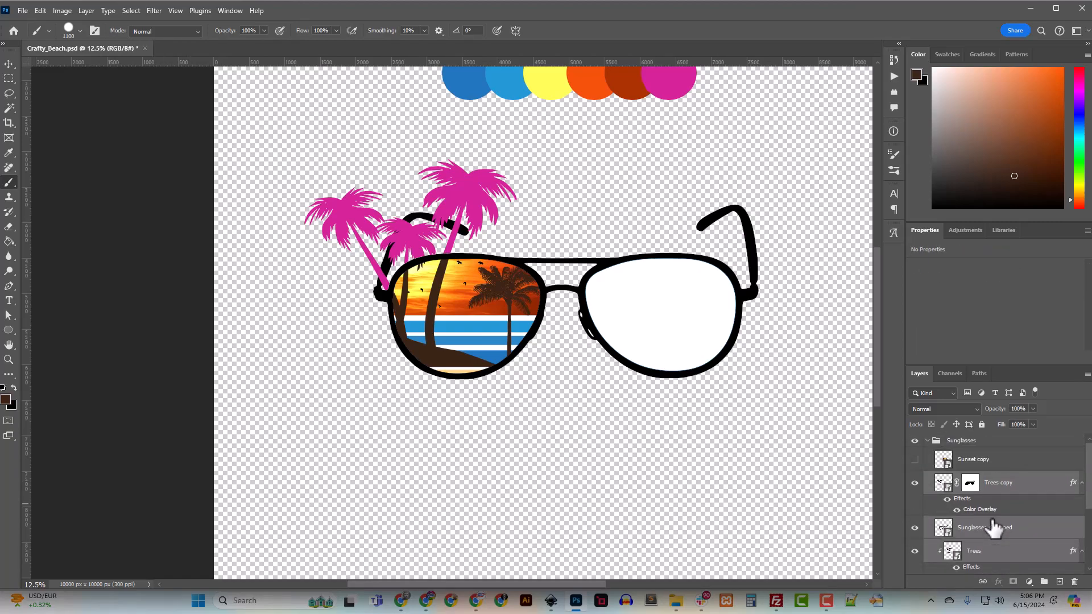
key("ctrl+g")
double_click(966, 478)
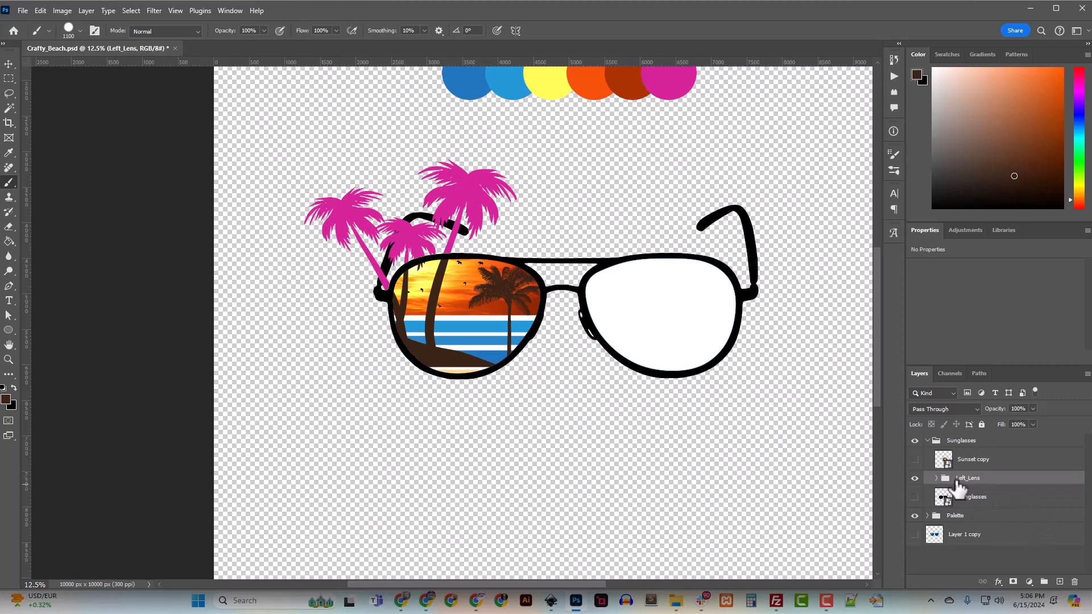
Expand the Left_Lens group, try moving Sunglasses_Chopped out above it, and undo that move
left_click(963, 502)
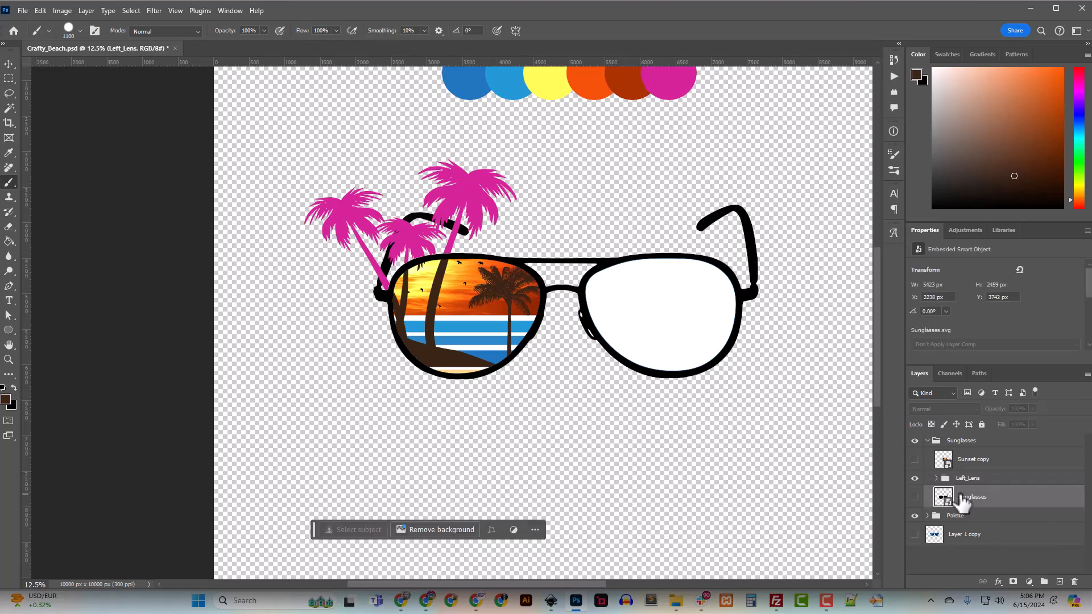
left_click_drag(961, 460, 941, 487)
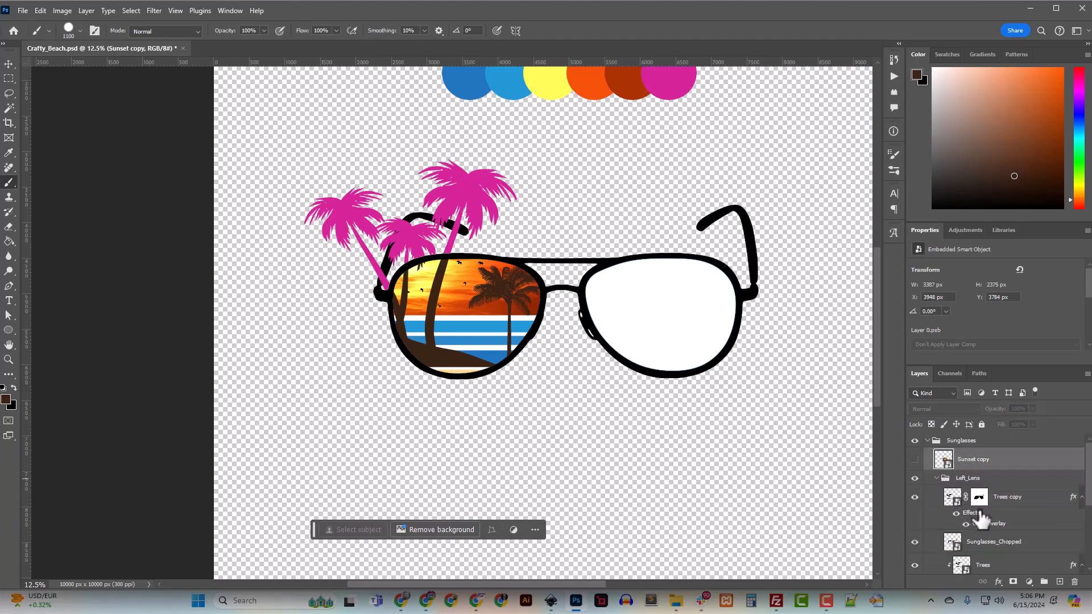
scroll(975, 521, "down", 3)
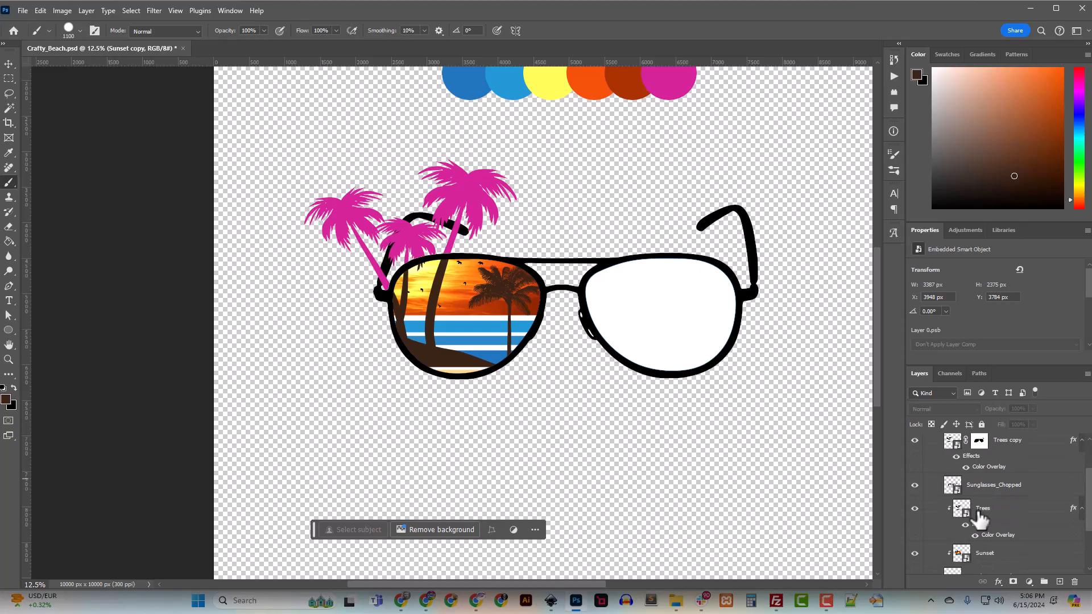
scroll(980, 517, "up", 1)
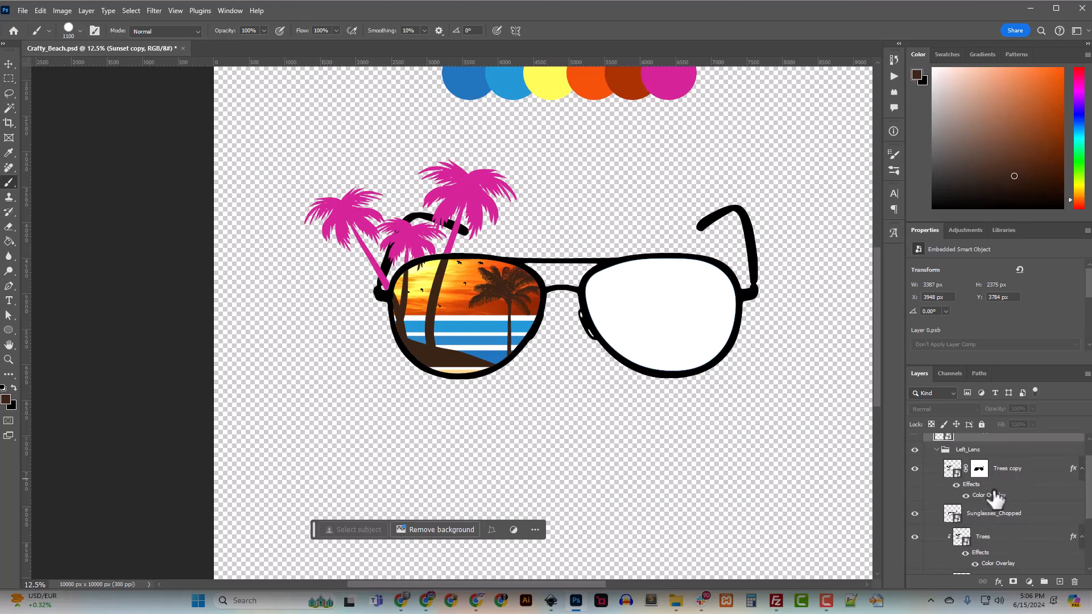
left_click(999, 479)
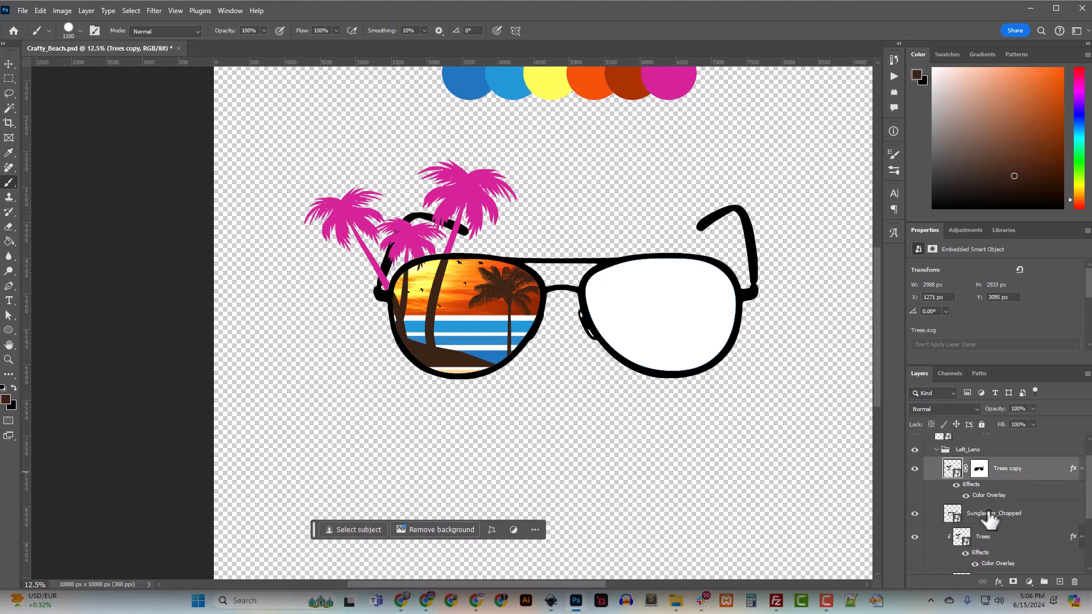
left_click(984, 515)
left_click(915, 515)
left_click(915, 515)
left_click_drag(946, 512, 969, 471)
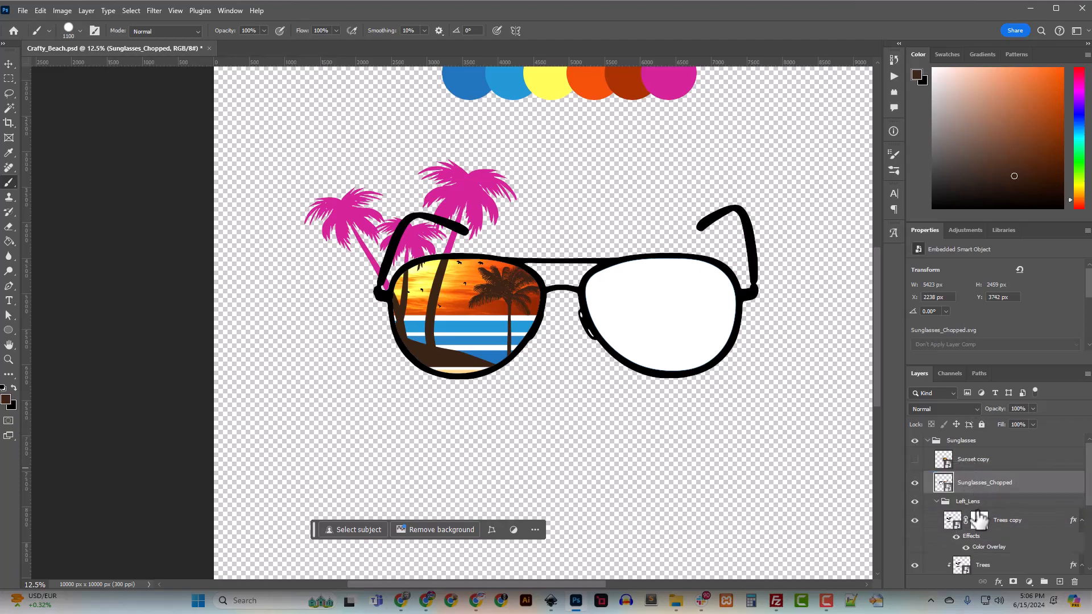
left_click_drag(979, 519, 979, 521)
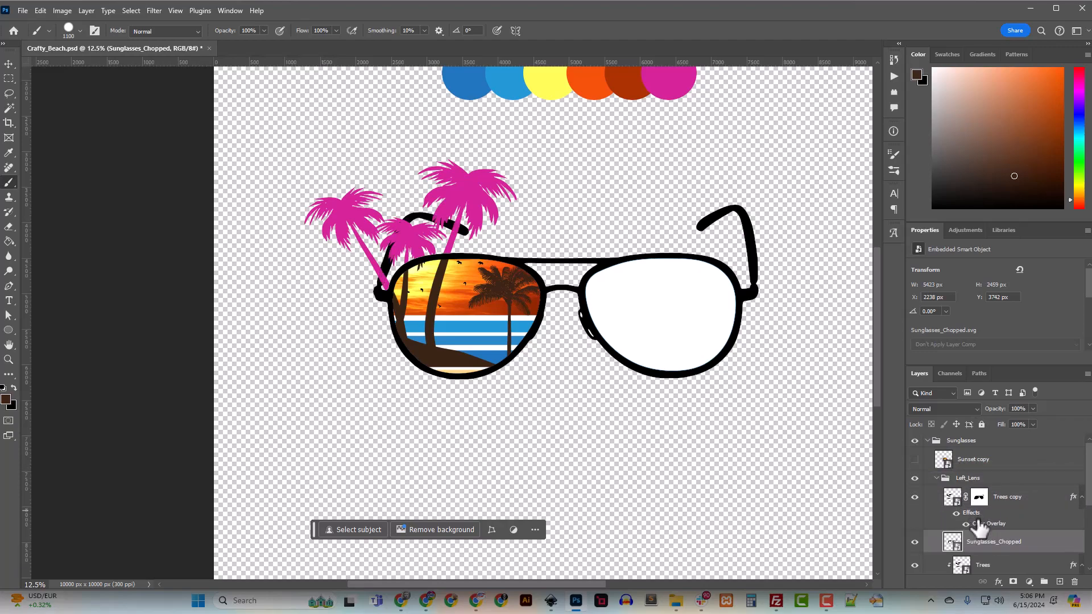
Undo the Left_Lens renaming and the grouping of its layers
scroll(979, 528, "down", 4)
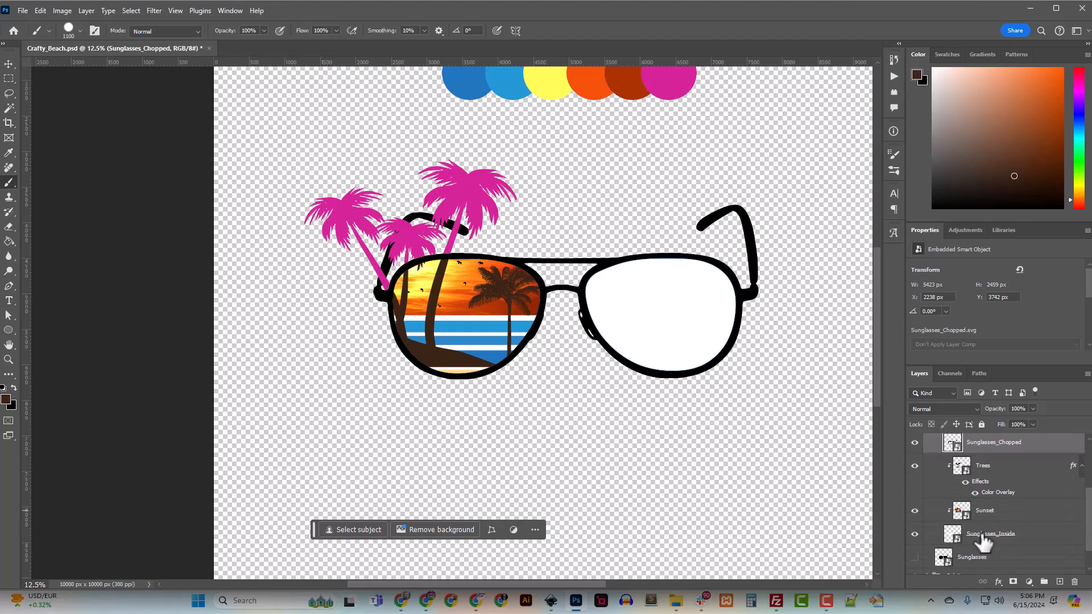
scroll(980, 532, "up", 3)
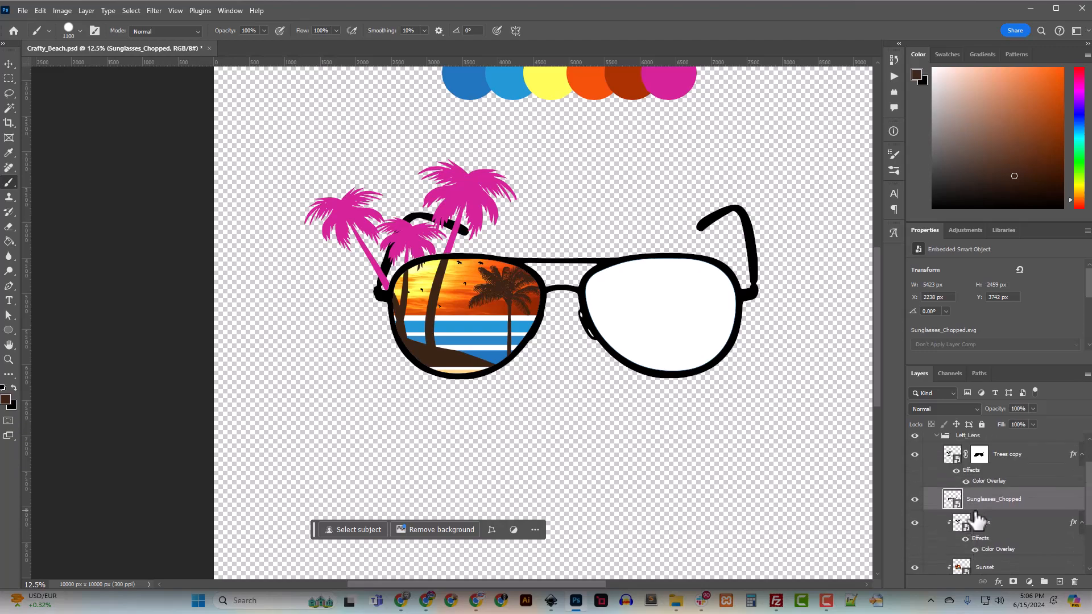
key("ctrl+z")
key("ctrl+z")
key("ctrl+z")
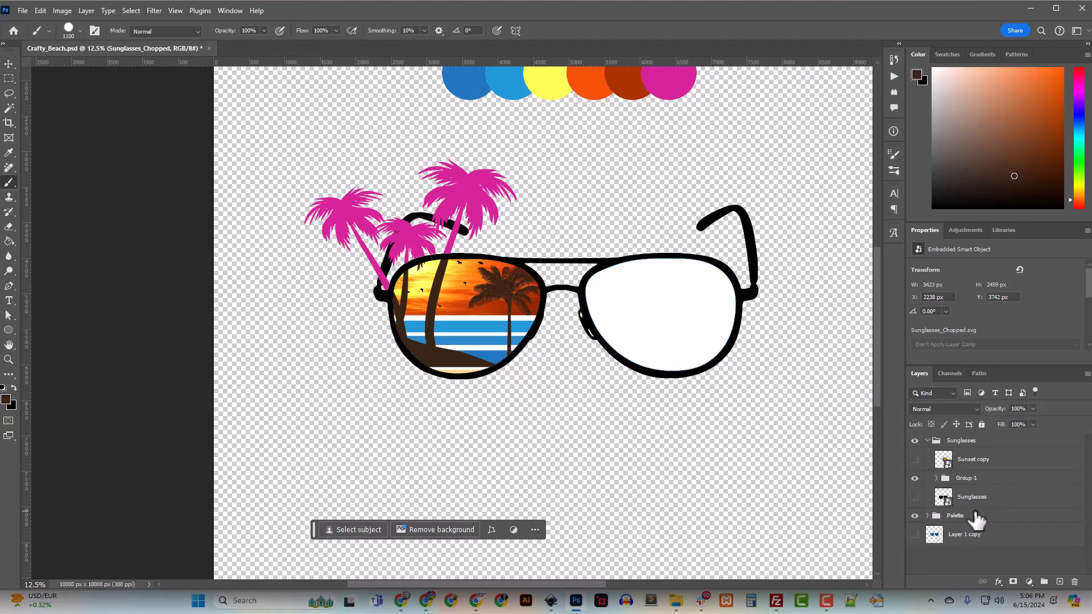
key("ctrl+z")
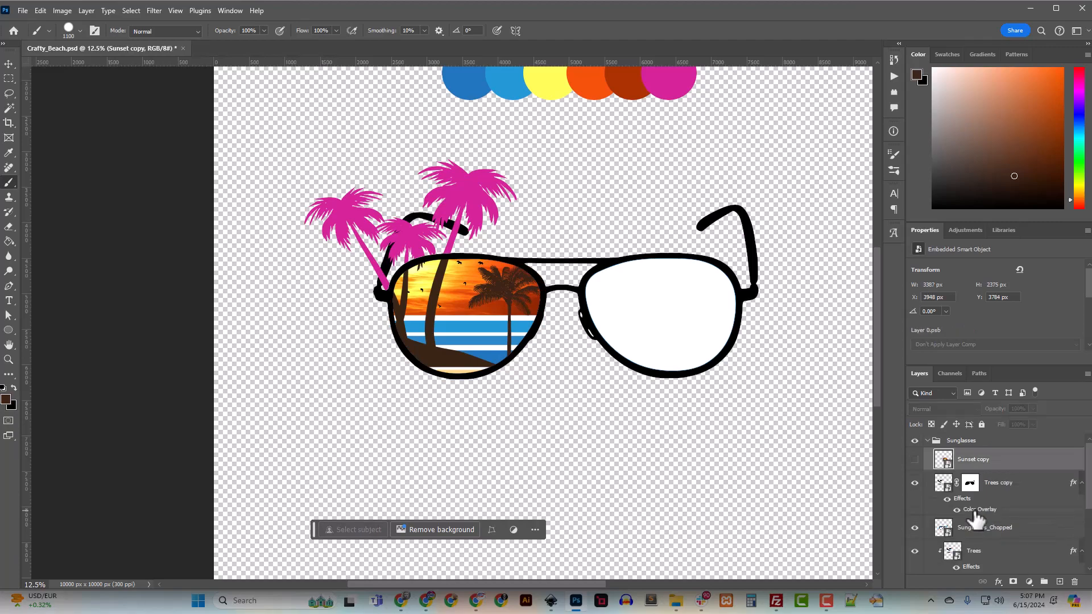
scroll(974, 515, "down", 3)
scroll(974, 514, "up", 3)
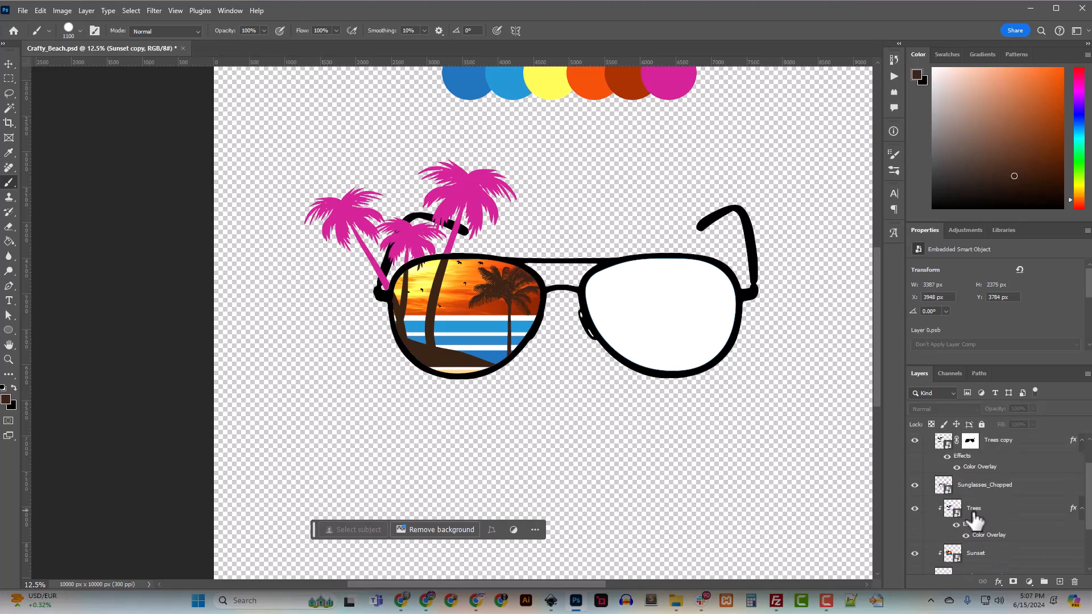
Duplicate the Sunset layer that is clipped inside the sunglasses
scroll(974, 518, "down", 1)
scroll(974, 519, "down", 1)
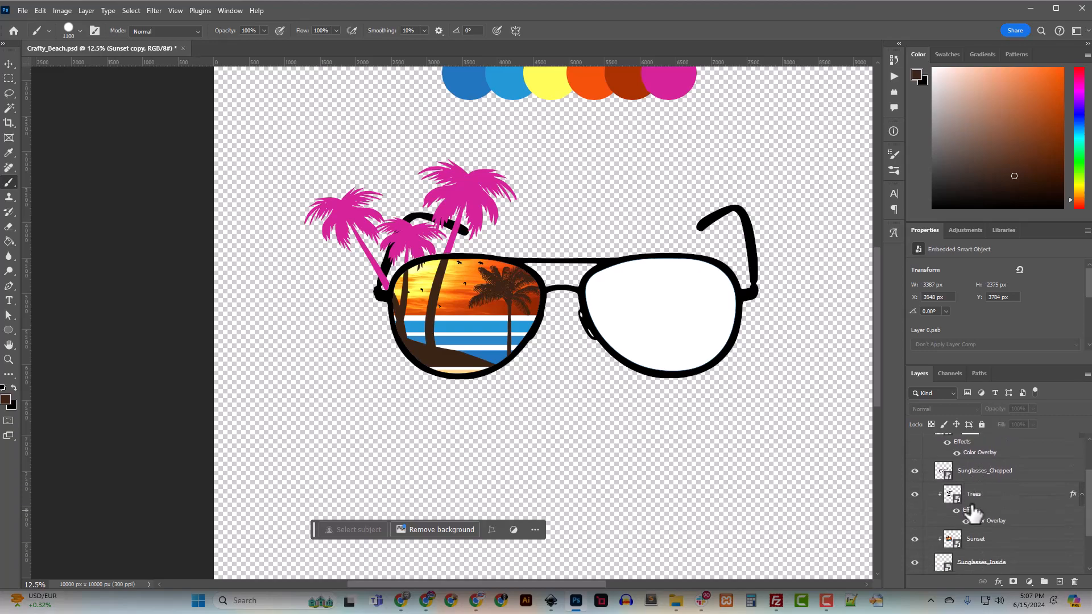
right_click(971, 540)
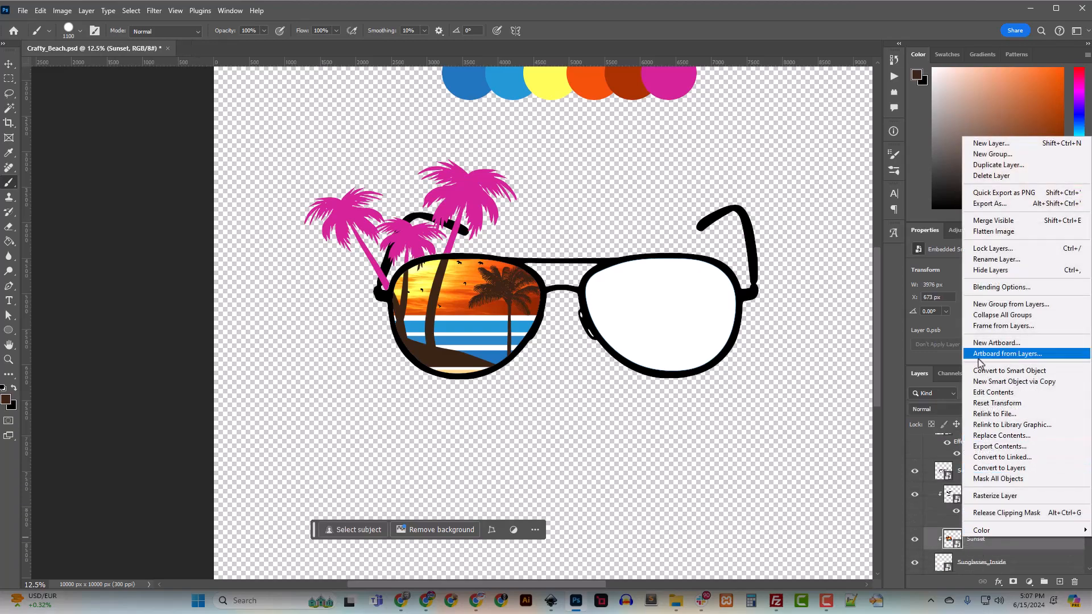
left_click(993, 166)
left_click(770, 232)
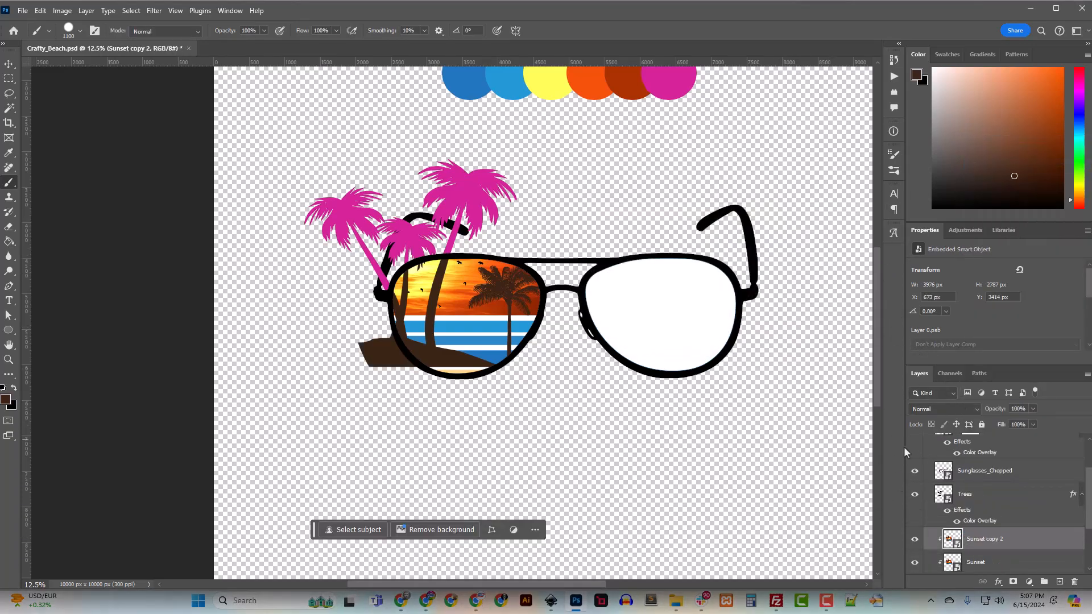
Flip the duplicated Sunset layer horizontally, try moving it toward the other lens, and undo the move
left_click(41, 11)
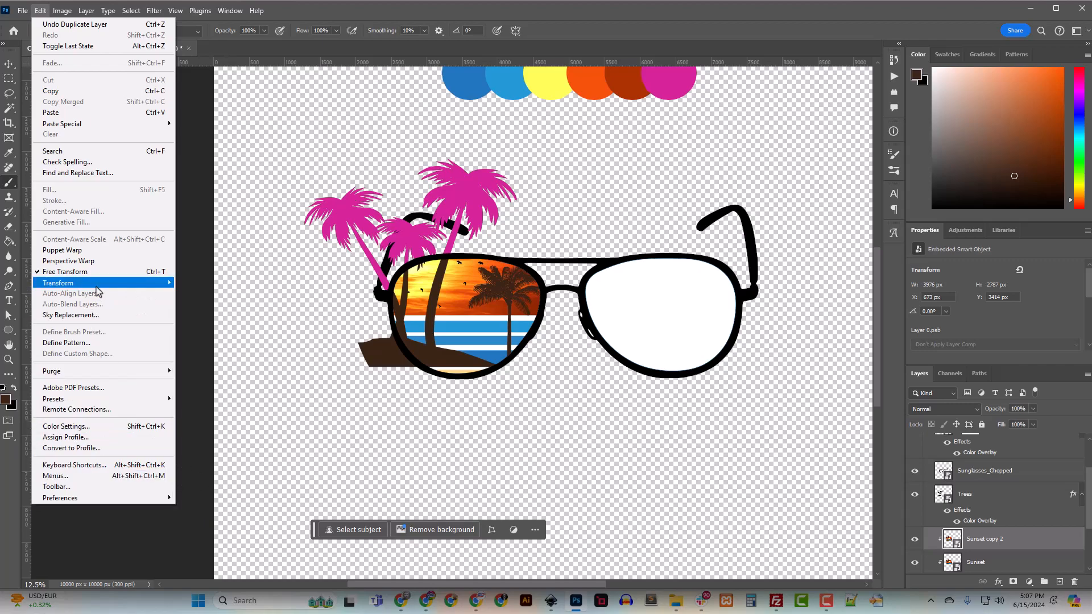
mouse_move(97, 287)
left_click(230, 503)
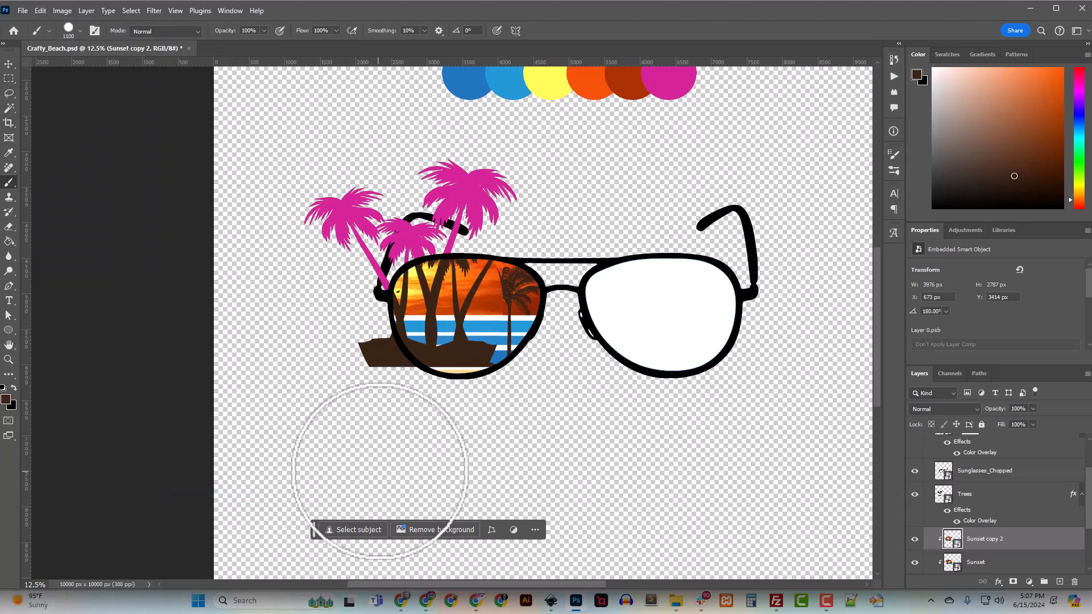
left_click(10, 66)
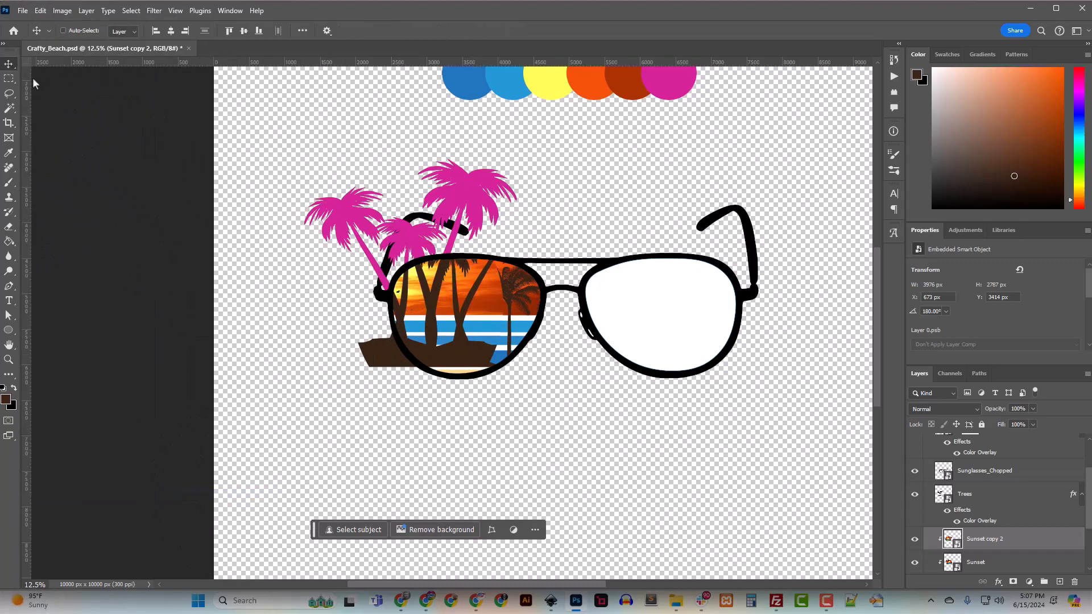
left_click_drag(473, 345, 492, 338)
key("ctrl+z")
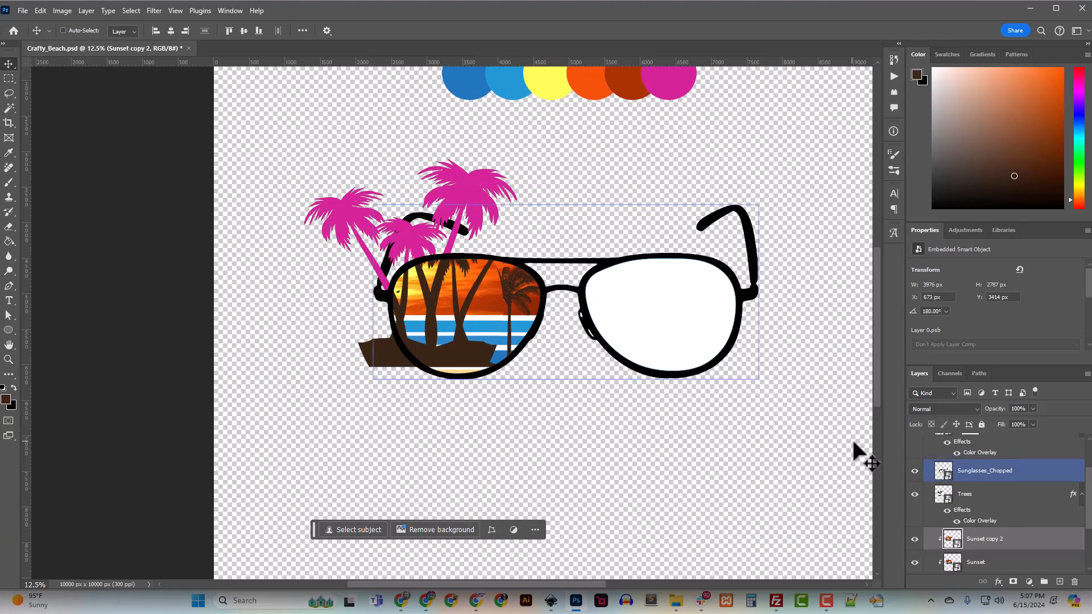
Duplicate the Trees layer below Sunglasses_Chopped, keeping the copy in the Crafty_Beach.psd document
left_click(973, 499)
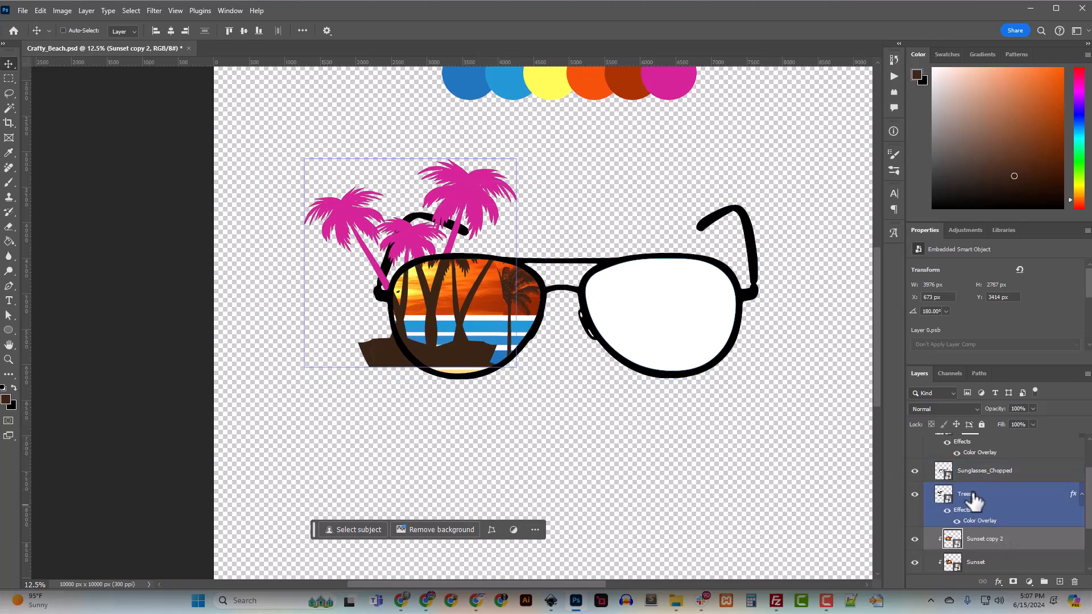
right_click(973, 499)
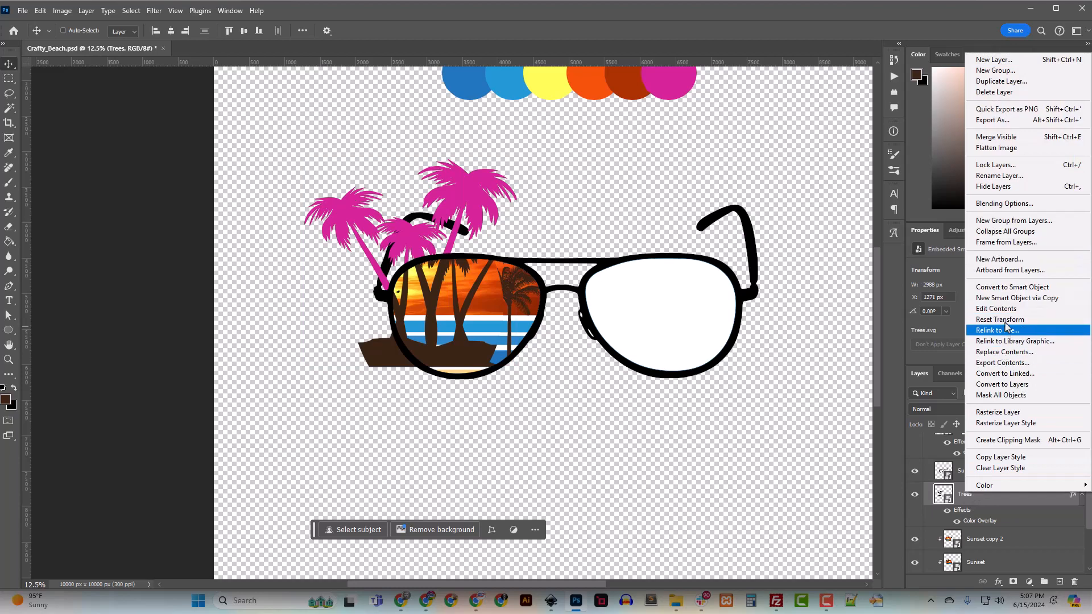
left_click(1010, 82)
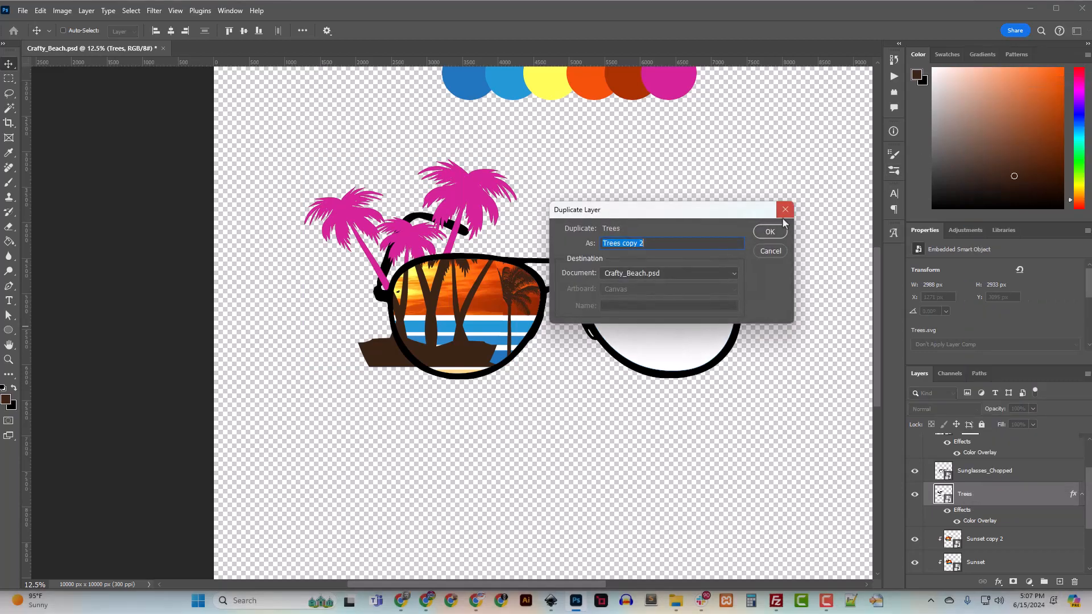
left_click(767, 232)
Flip the duplicated Trees layer horizontally and try moving it down toward the original Trees layer in the stack
right_click(971, 495)
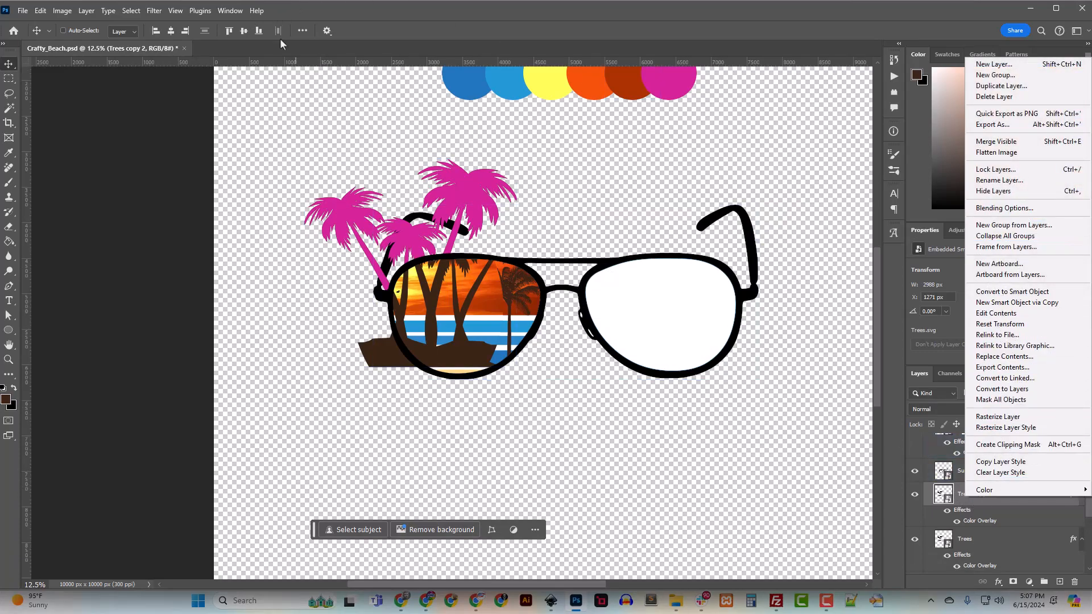
left_click(42, 10)
left_click(41, 10)
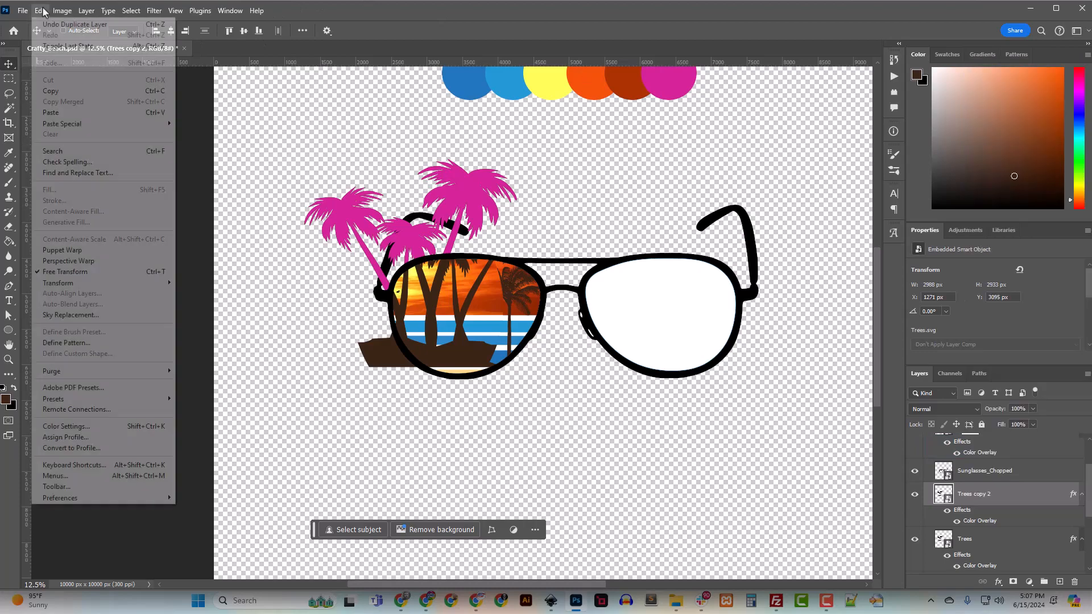
mouse_move(96, 284)
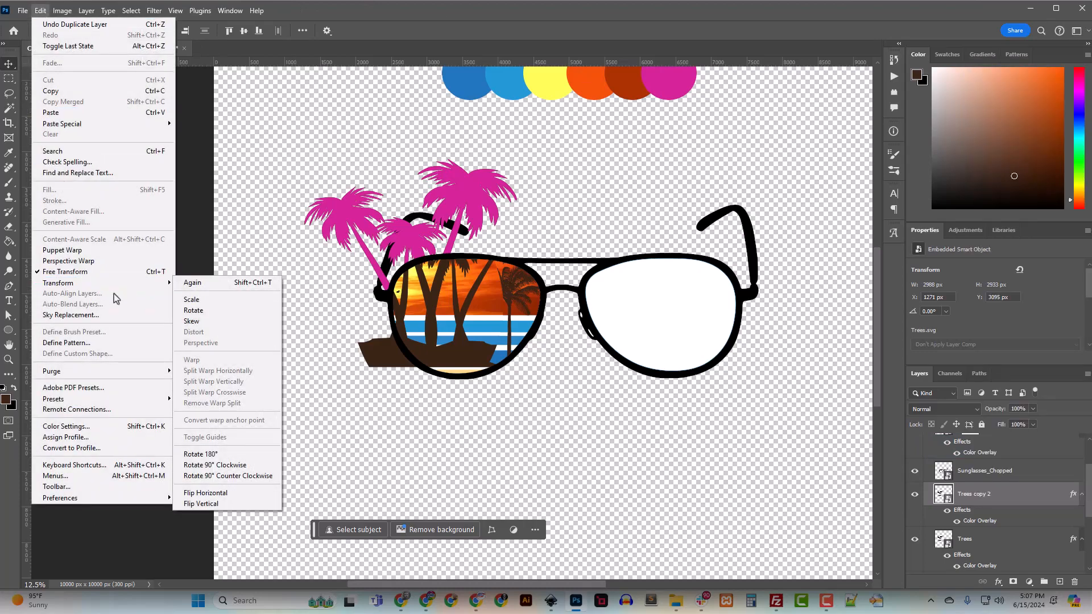
left_click(233, 498)
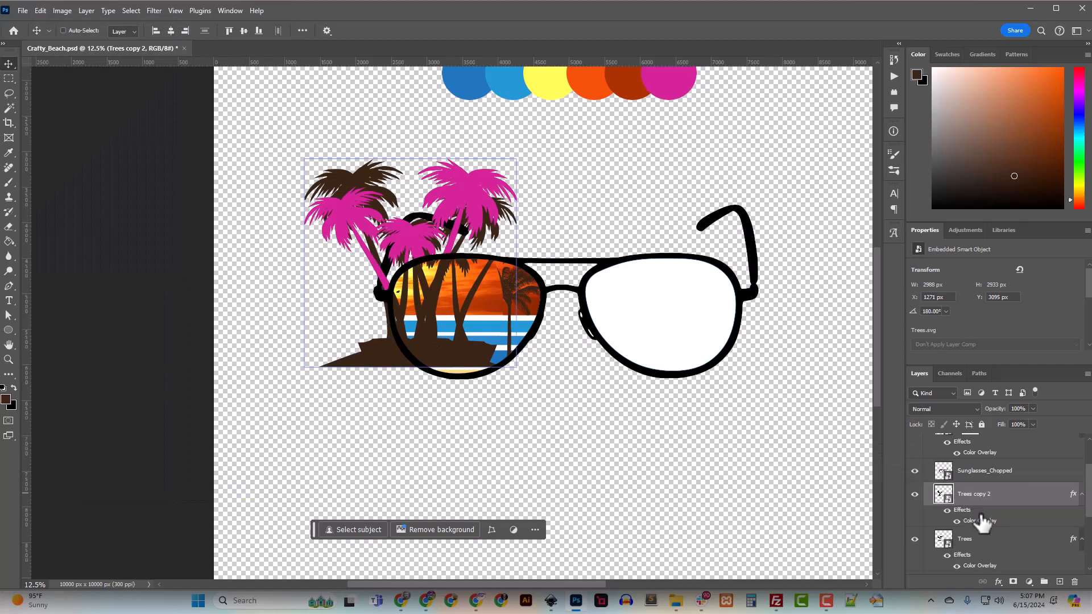
left_click_drag(976, 505, 970, 537)
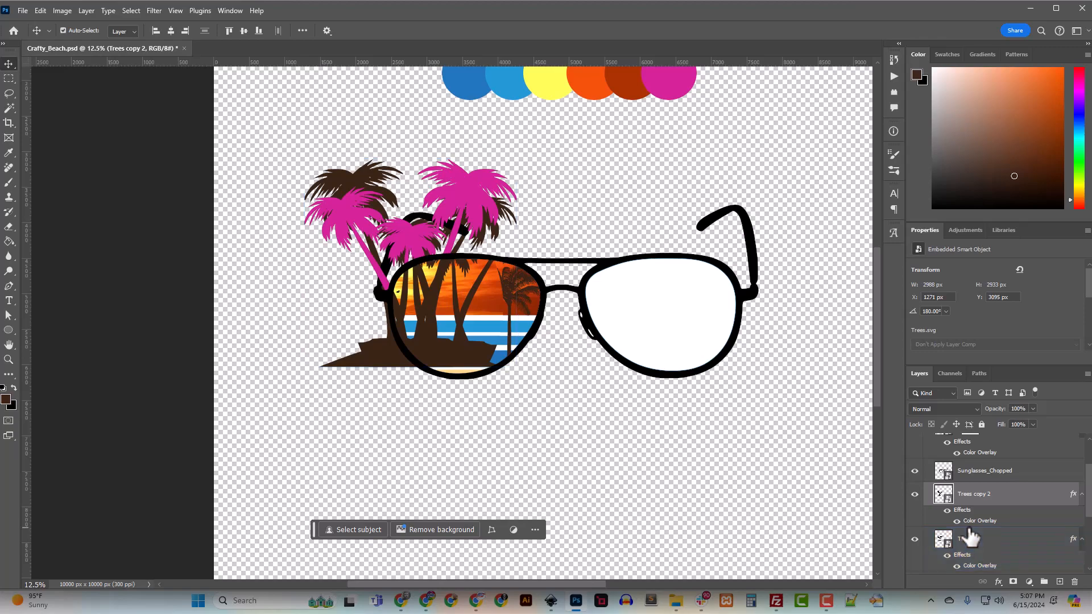
Undo the horizontal flips and the duplications of the Trees and Sunset layers
key("ctrl+z")
key("ctrl+z")
key("ctrl+z")
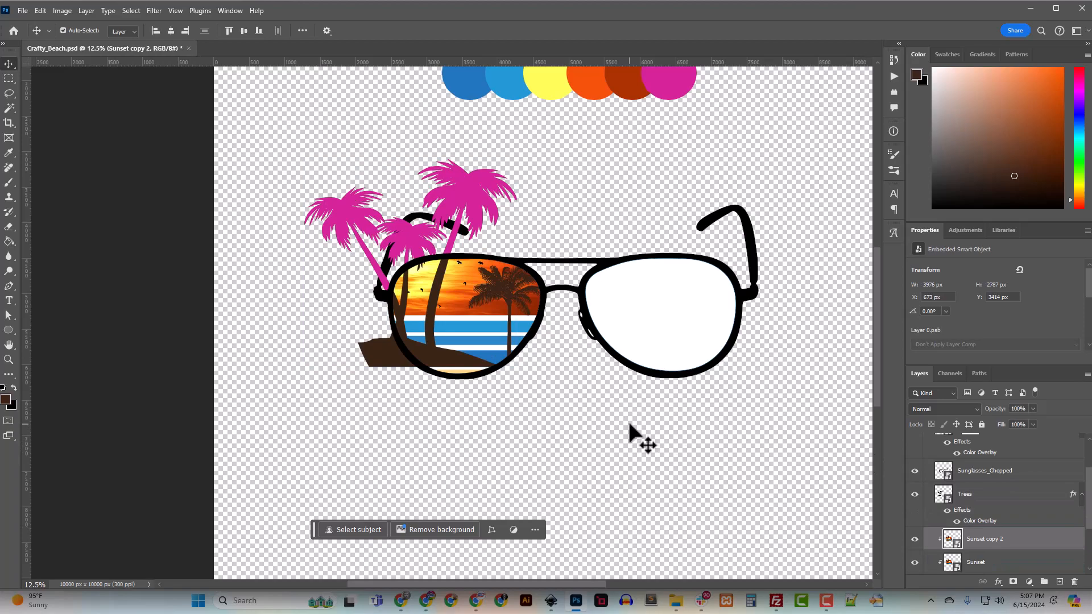
key("ctrl+z")
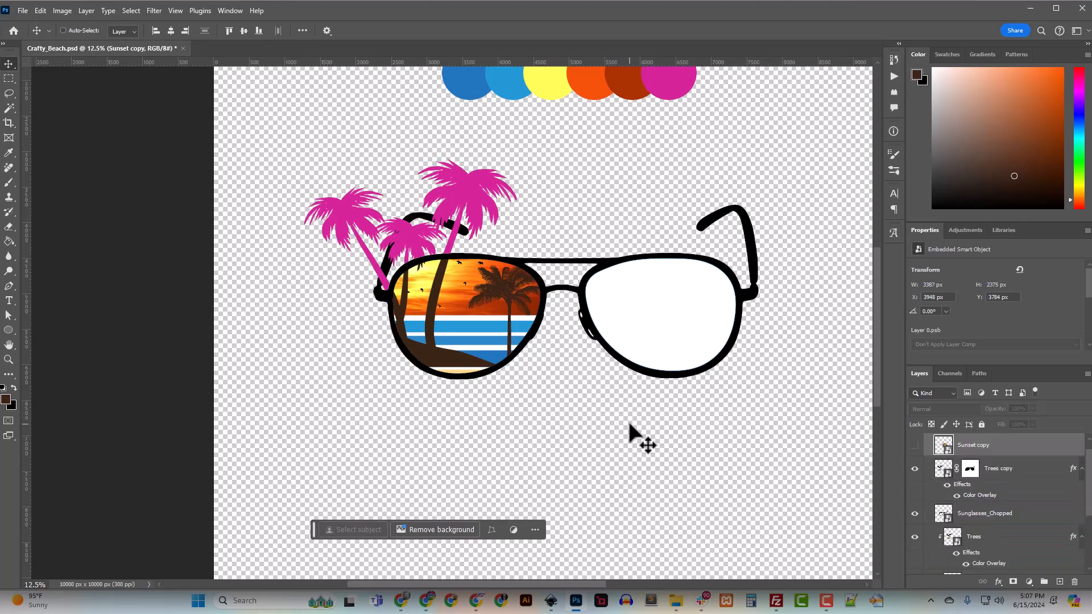
Select the original Sunset layer between Trees and Sunglasses_Inside
left_click_drag(580, 585, 641, 589)
scroll(671, 476, "down", 1)
scroll(969, 504, "up", 1)
scroll(980, 506, "down", 3)
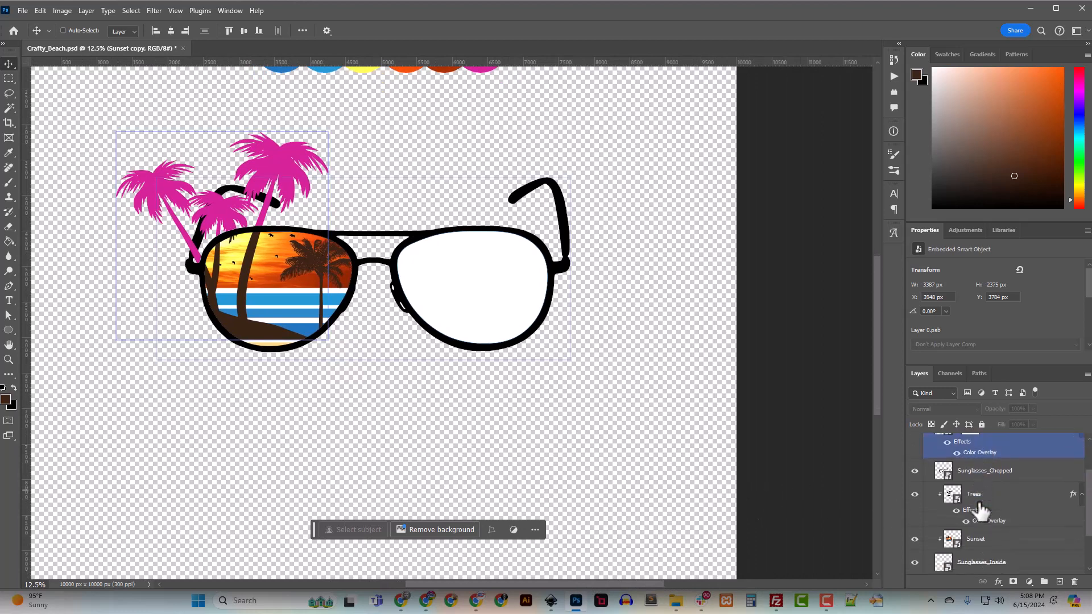
left_click(980, 508)
left_click(974, 542)
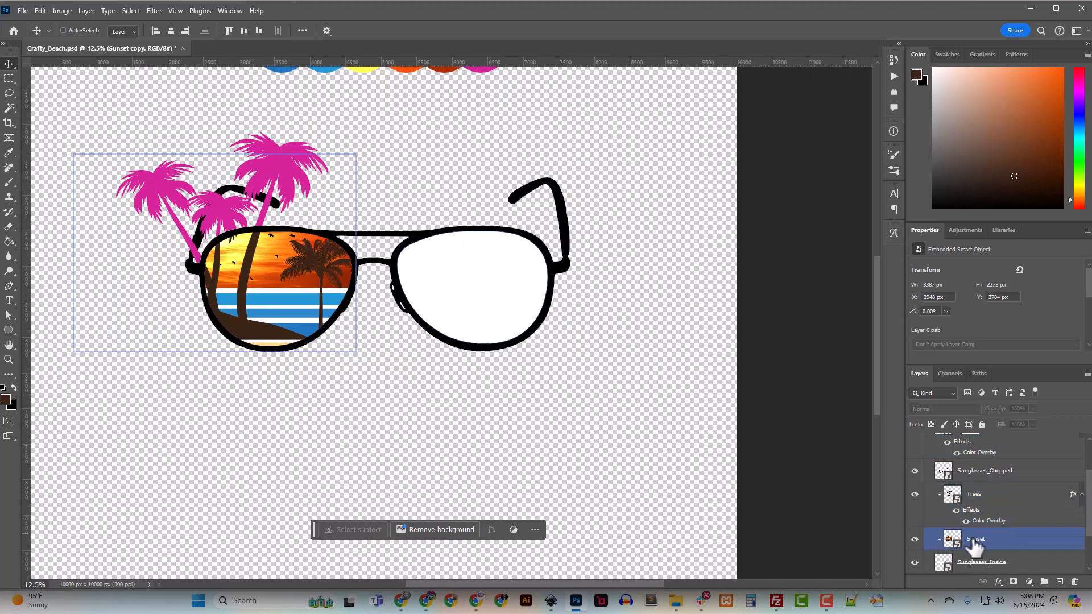
Group the five layers from Trees copy down to Sunglasses_Inside, leaving out Sunset copy and Sunglasses
left_click(972, 496, "shift")
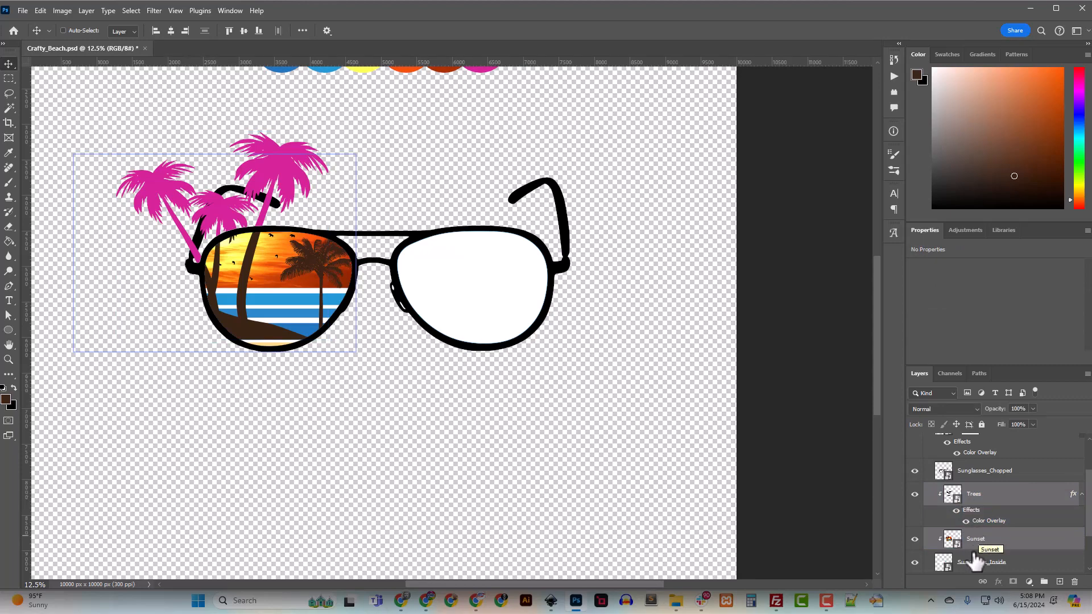
left_click(1021, 563, "shift")
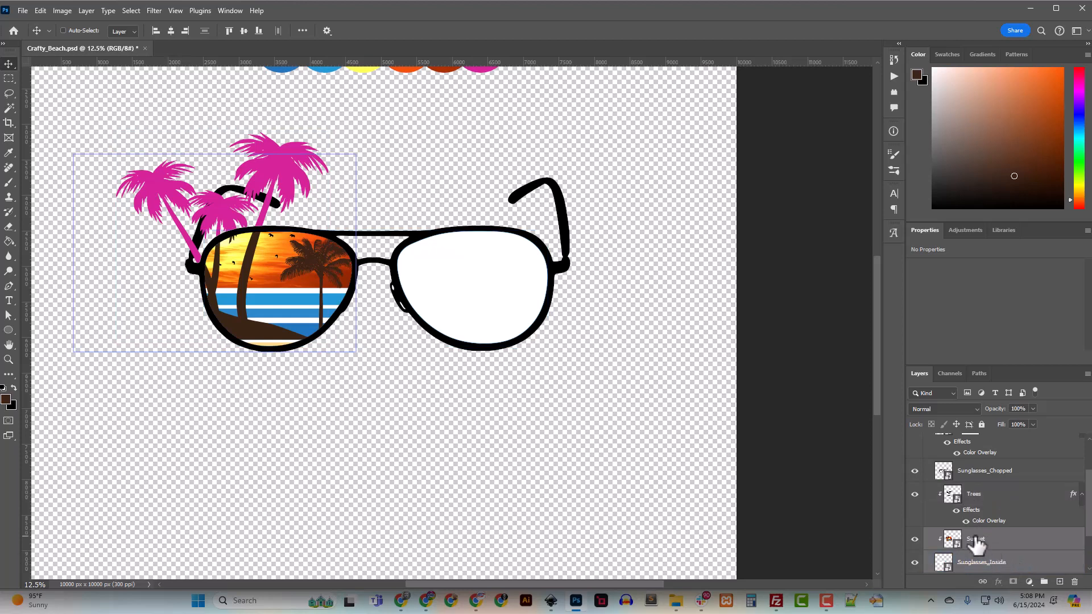
left_click(1012, 566)
left_click(981, 498, "shift")
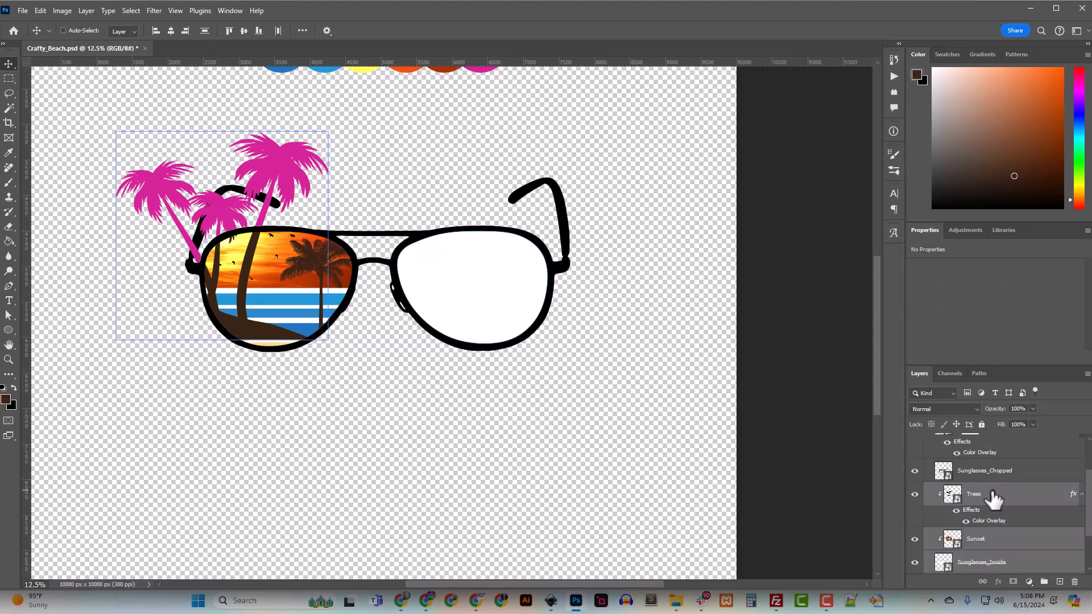
scroll(993, 530, "up", 1)
left_click(991, 458, "ctrl")
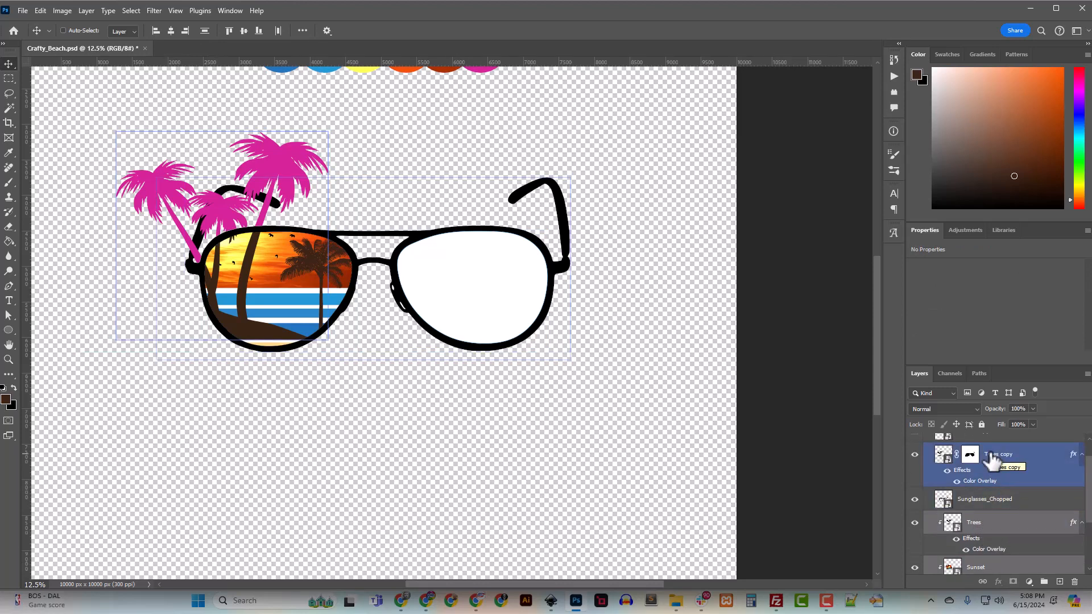
left_click(992, 462)
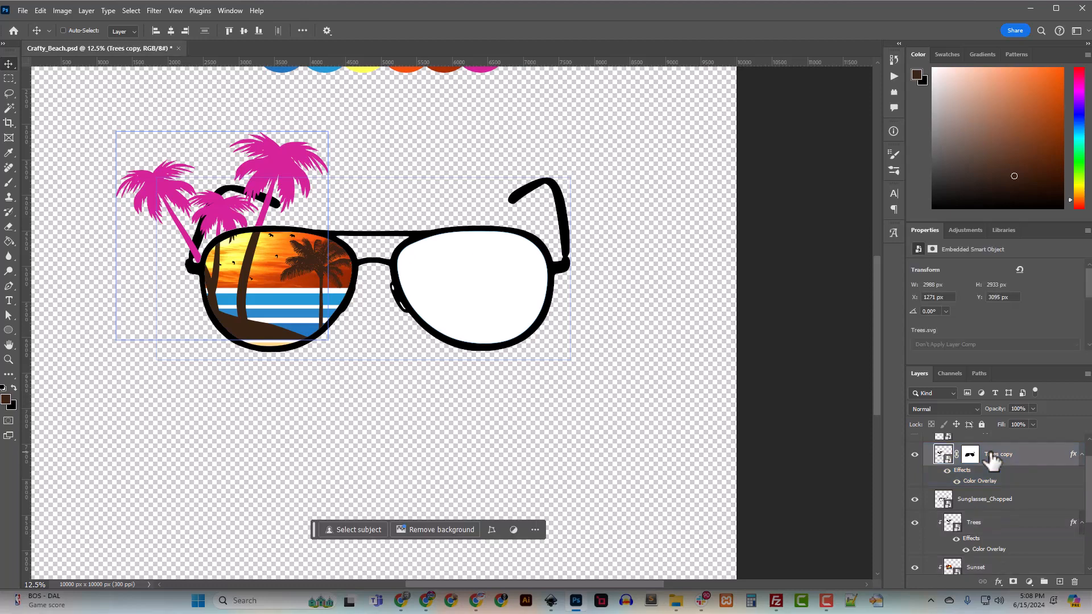
left_click(990, 532)
scroll(989, 532, "up", 1)
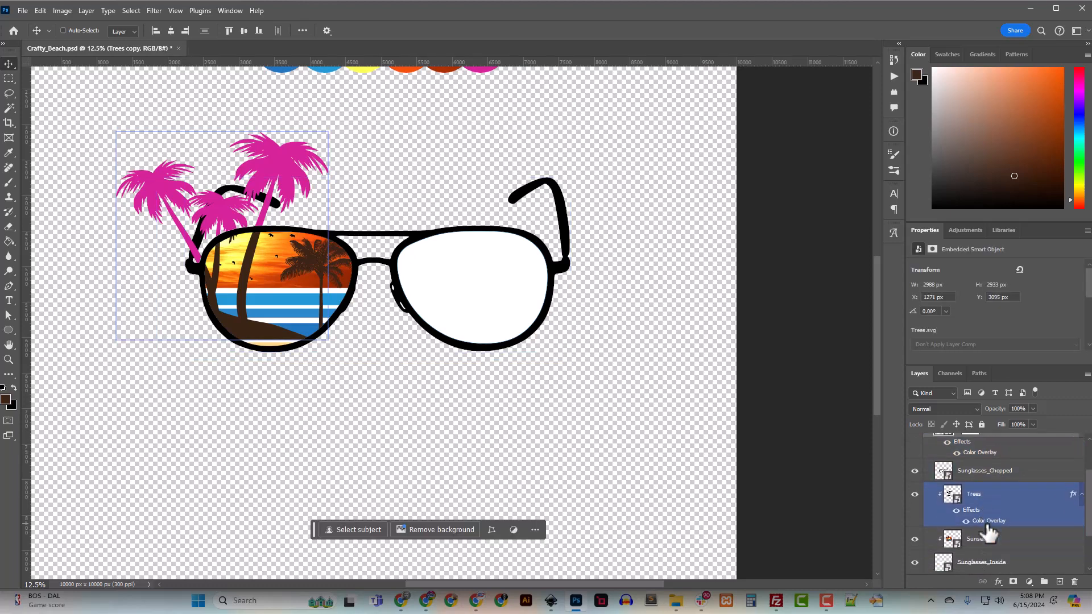
scroll(995, 494, "down", 3)
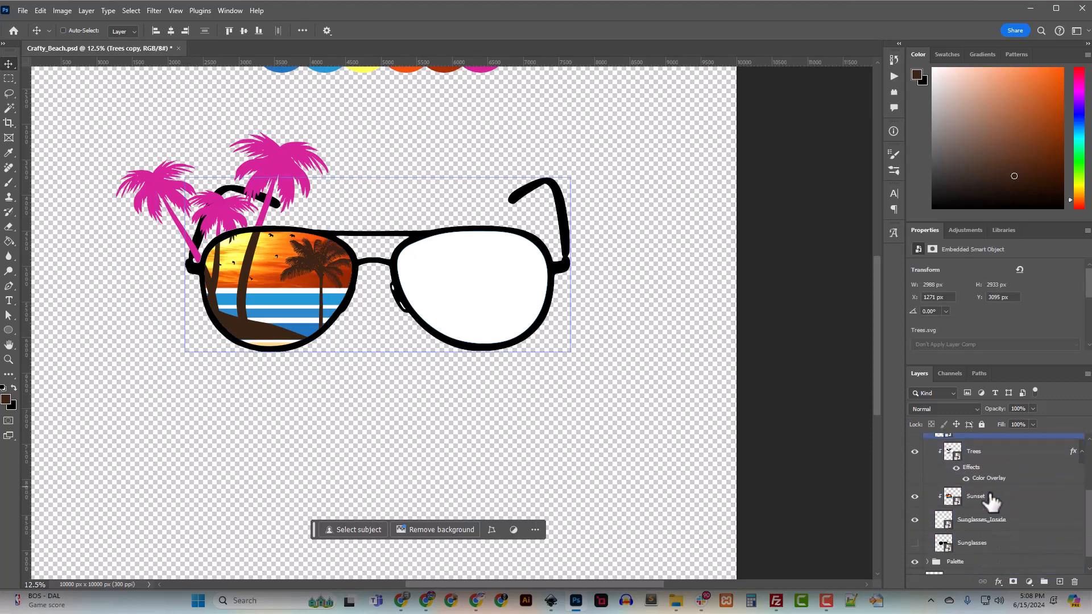
left_click(1020, 526, "shift")
scroll(1002, 524, "up", 2)
scroll(993, 520, "up", 1)
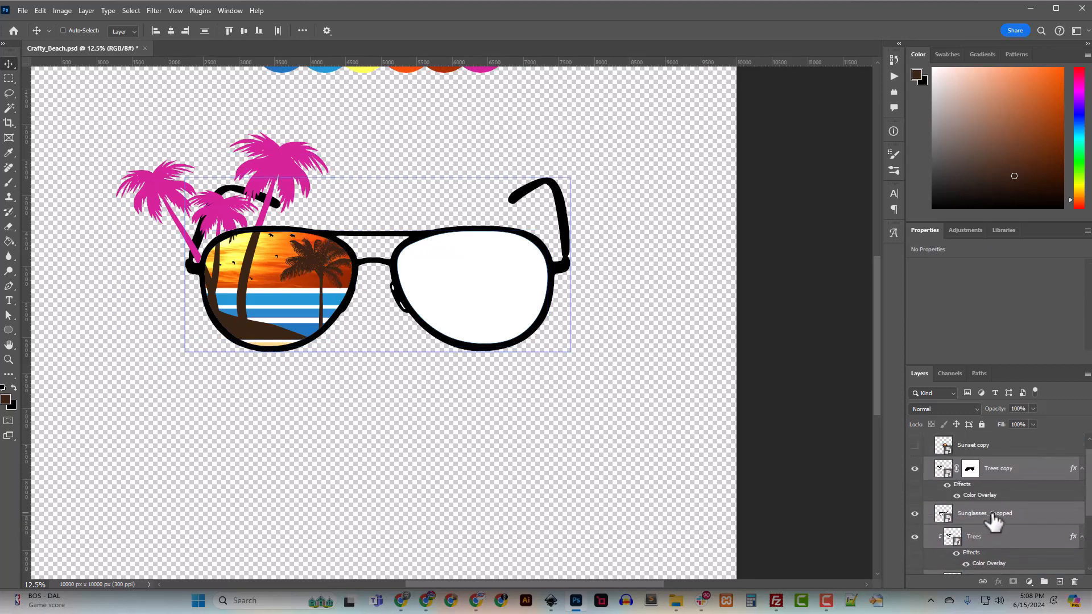
key("ctrl+g")
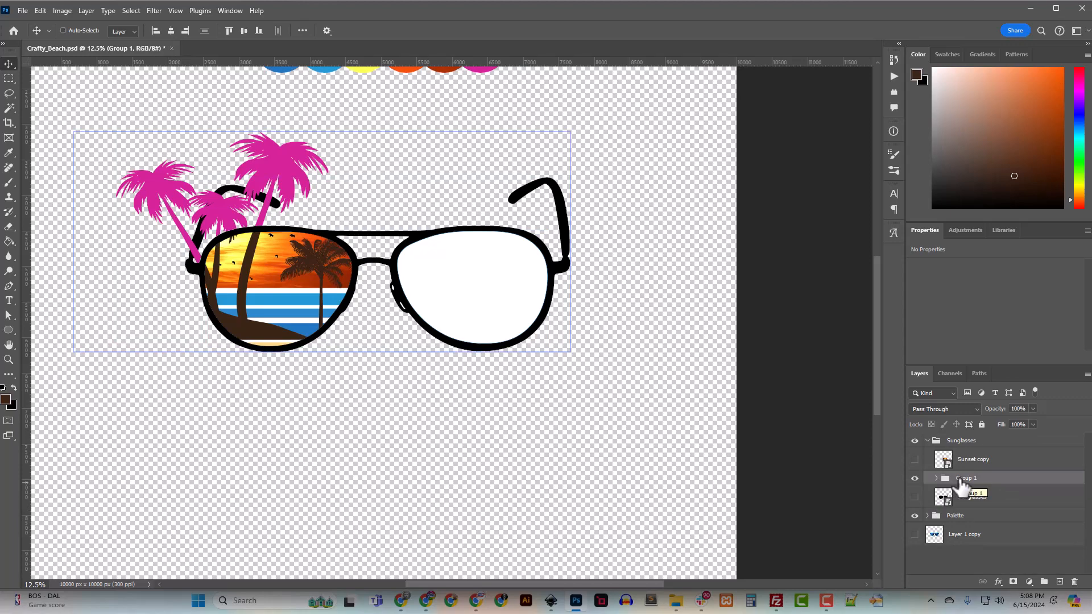
Rename the new group Lens_Left and duplicate it within the same document under the default copy name
double_click(967, 479)
type("Lens_Left")
key("Return")
right_click(959, 479)
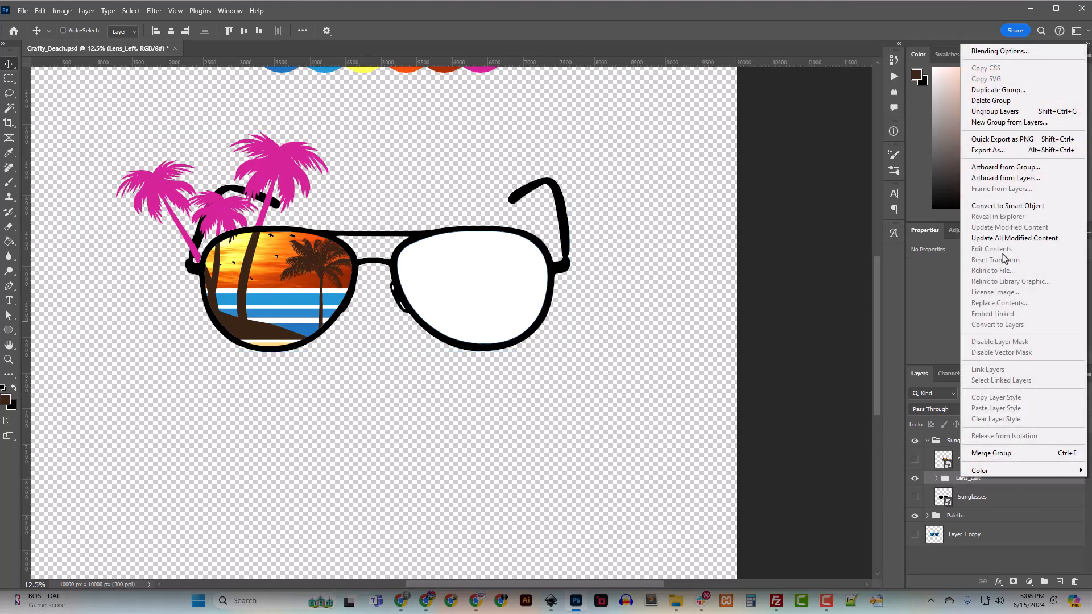
left_click(998, 89)
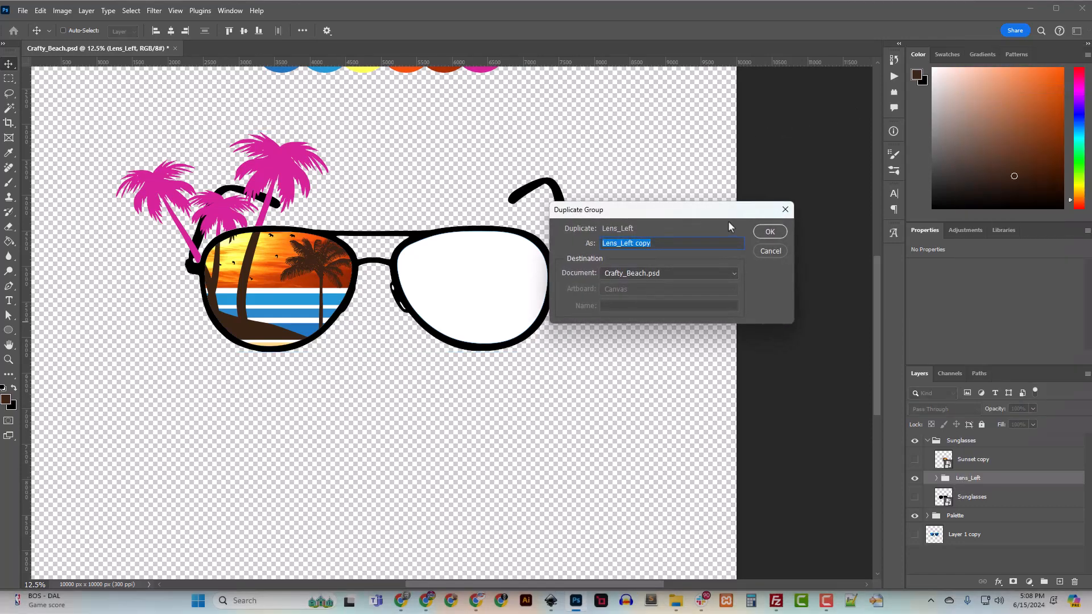
left_click(770, 232)
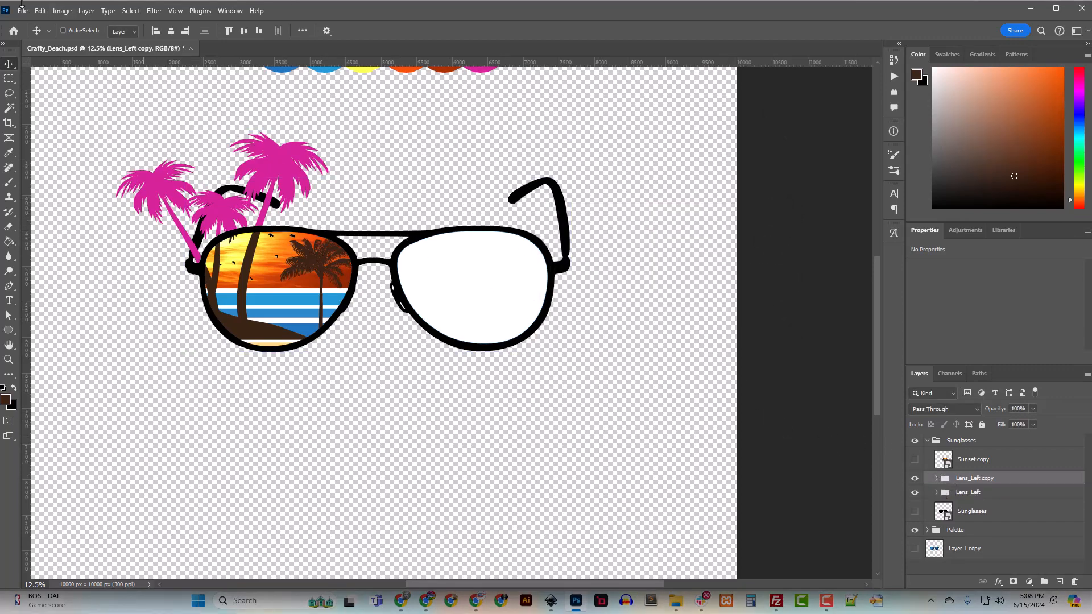
Flip the duplicated lens group horizontally and move it so its beach scene fills the right lens
left_click(41, 10)
mouse_move(117, 283)
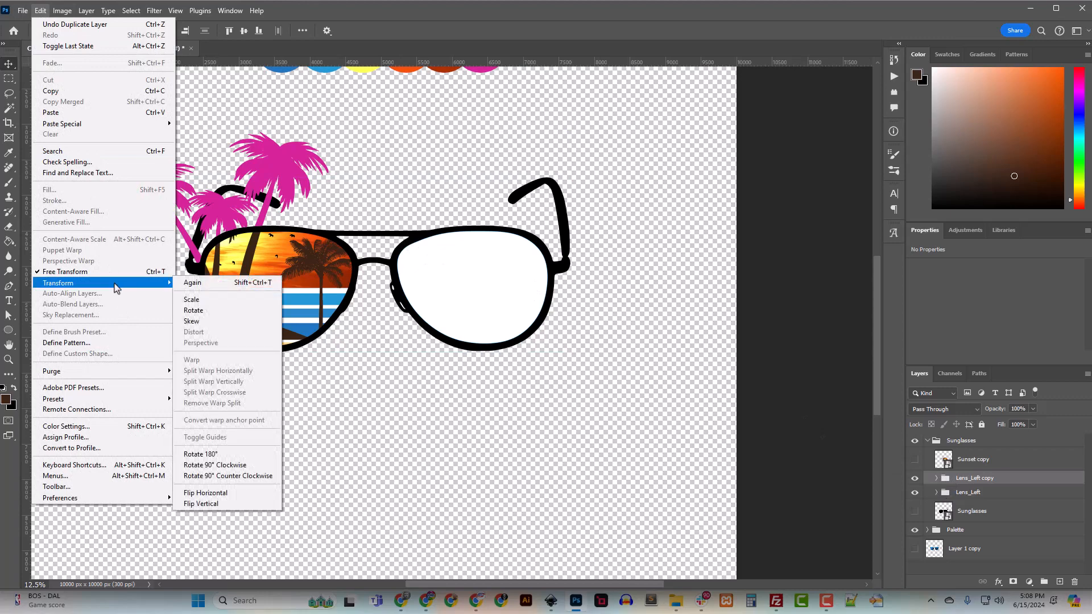
left_click(216, 493)
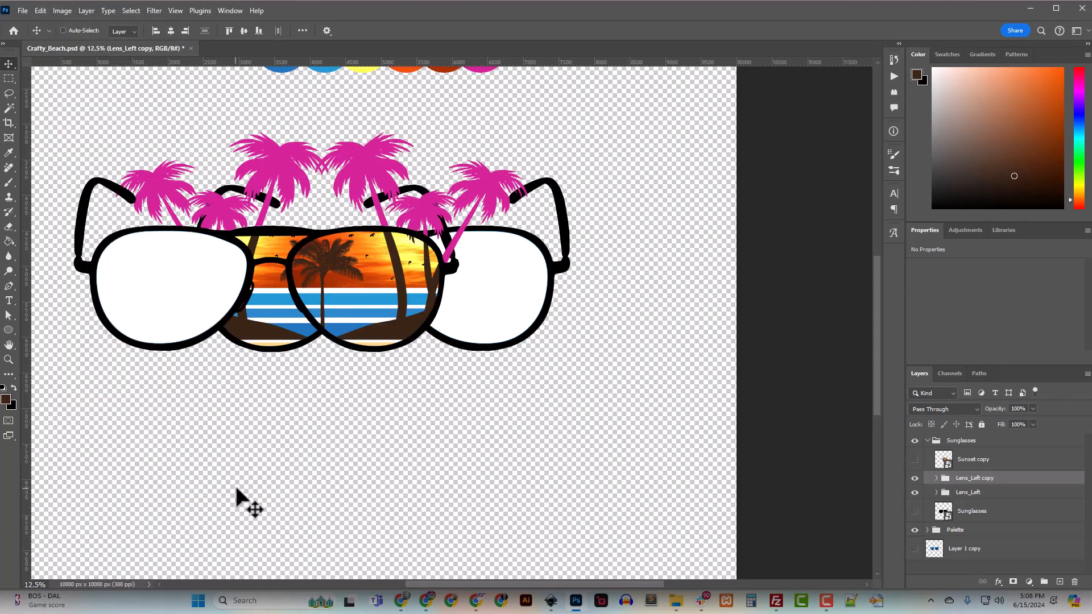
left_click_drag(343, 322, 455, 338)
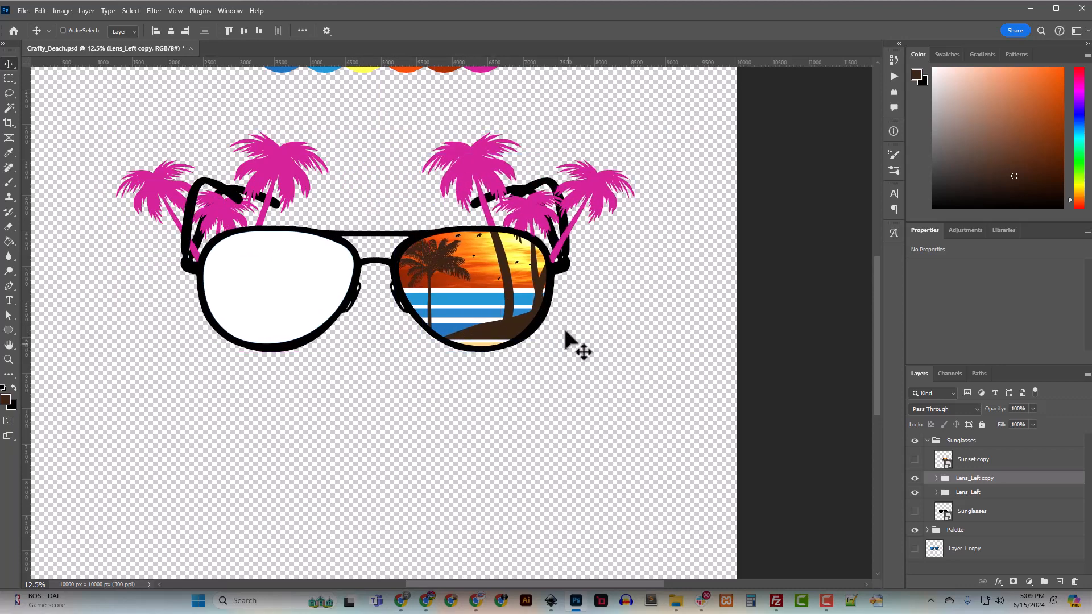
Delete the Sunglasses_Chopped layer from the duplicated group and rename the group Lens_Right
left_click(955, 492)
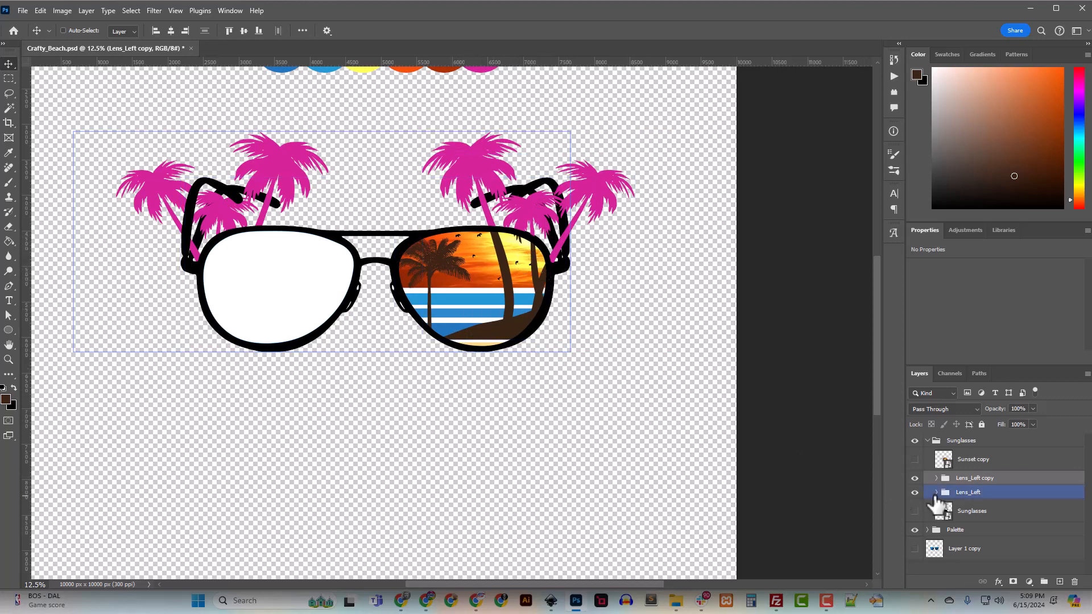
left_click(936, 478)
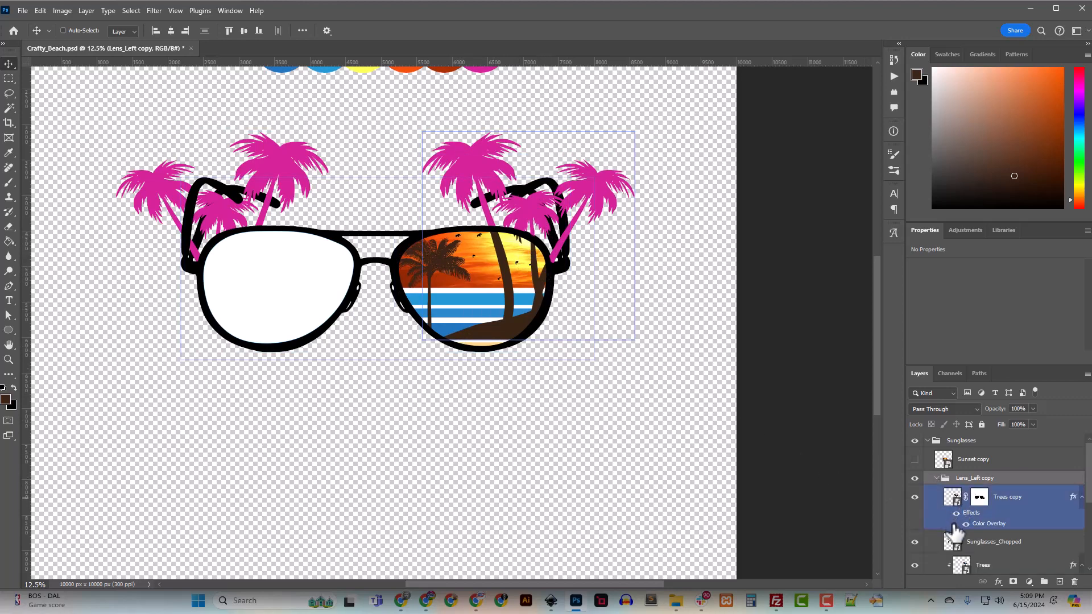
scroll(954, 529, "down", 1)
left_click(976, 533)
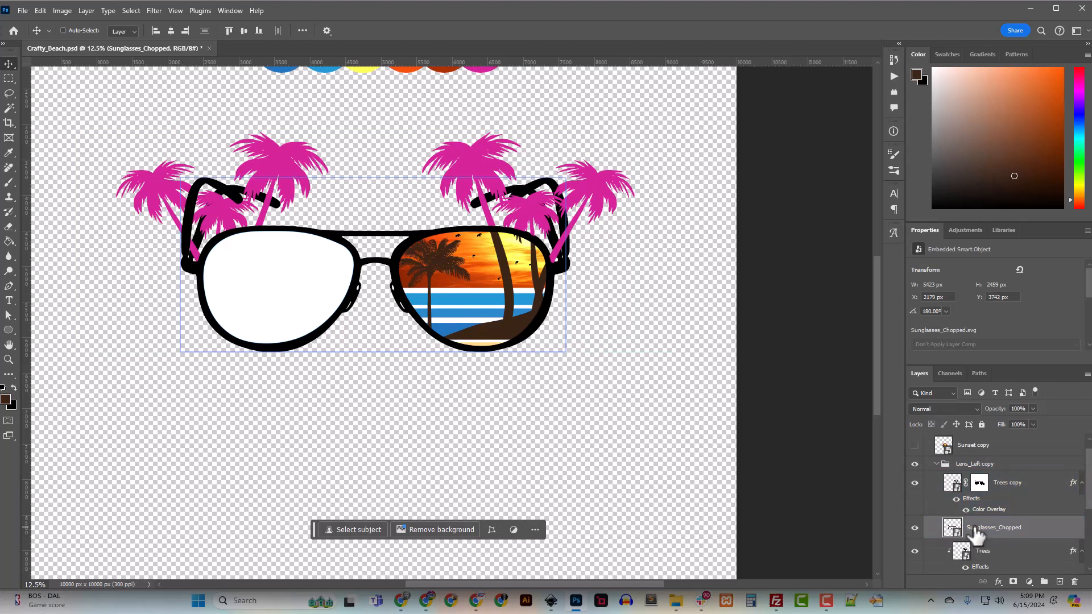
key("Delete")
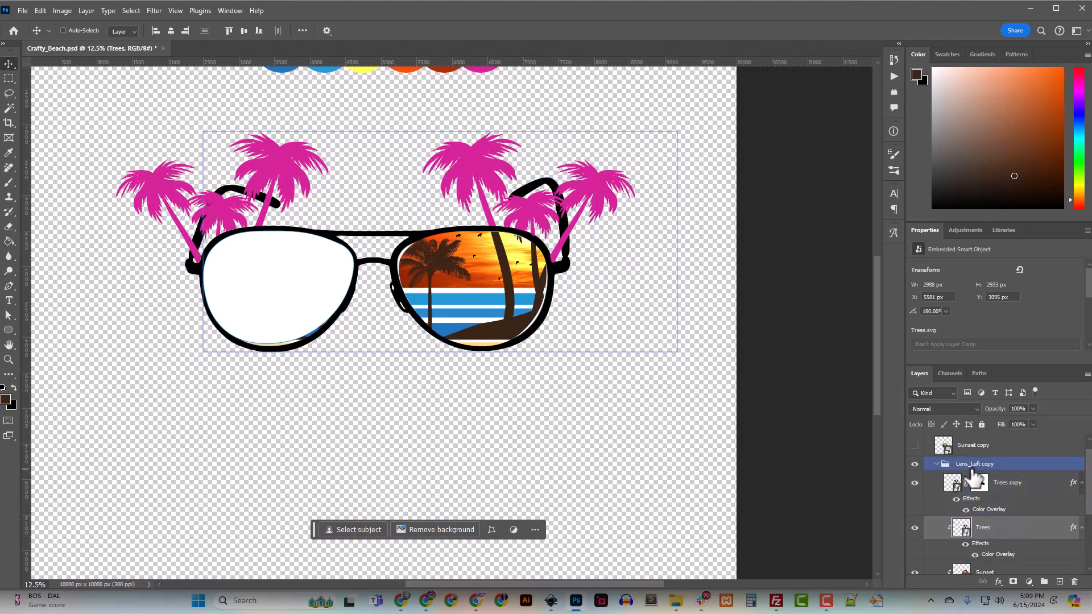
double_click(970, 465)
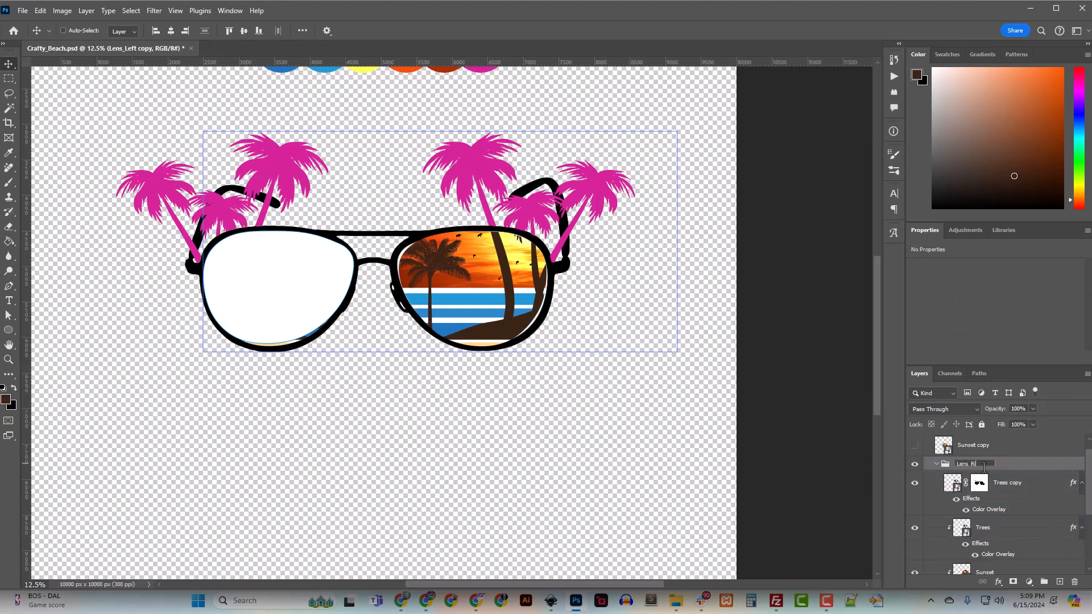
type("Lens_Right")
key("Return")
Examine the Trees, Sunset and Sunglasses_Inside layers within the Lens_Right group
left_click(969, 535)
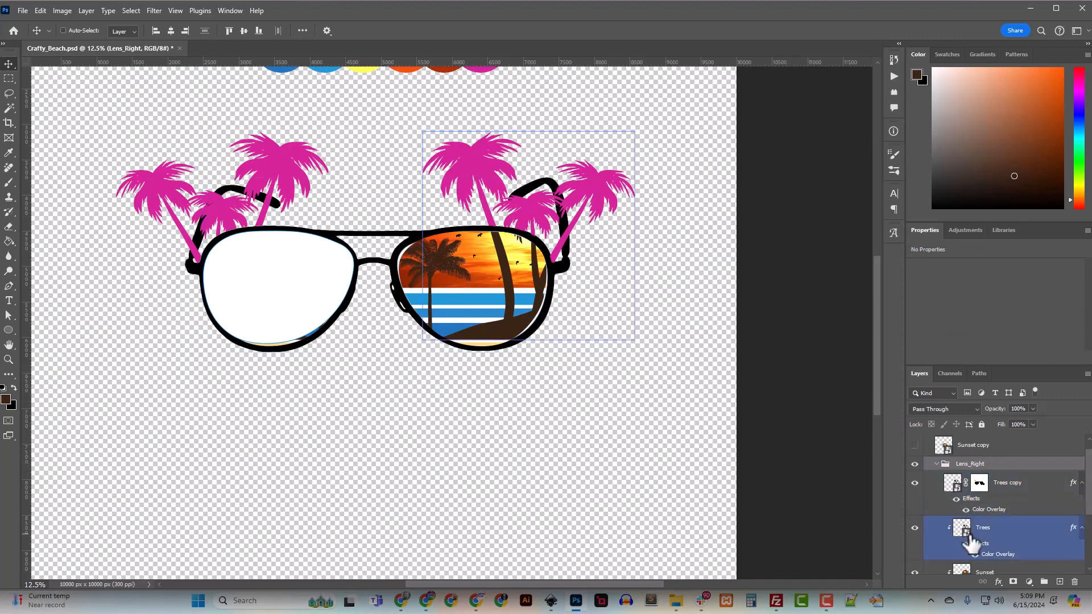
scroll(961, 517, "down", 1)
scroll(960, 512, "down", 2)
scroll(960, 512, "down", 1)
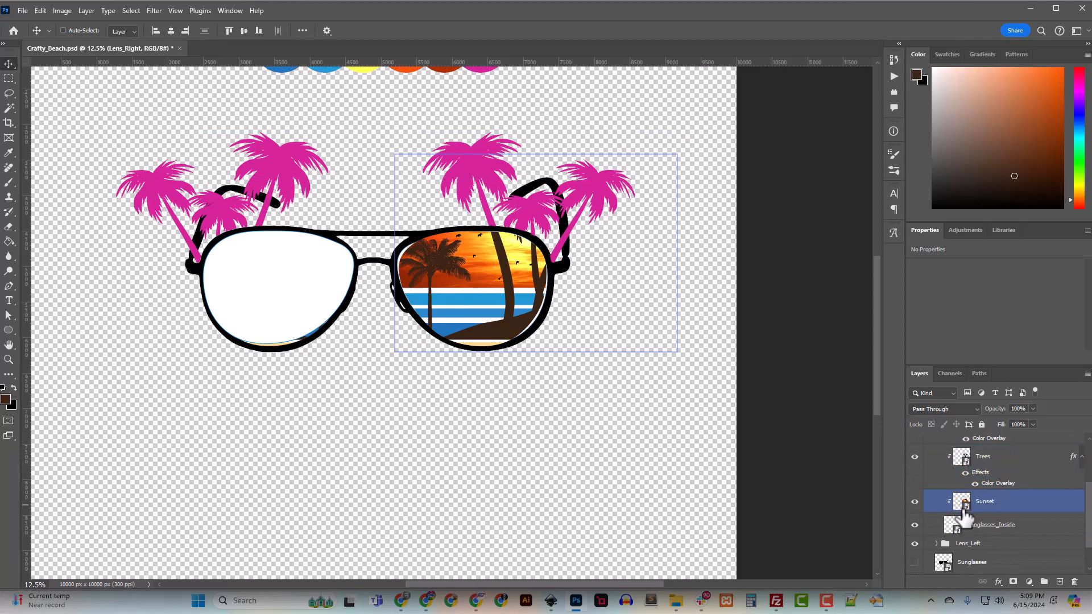
left_click(974, 523)
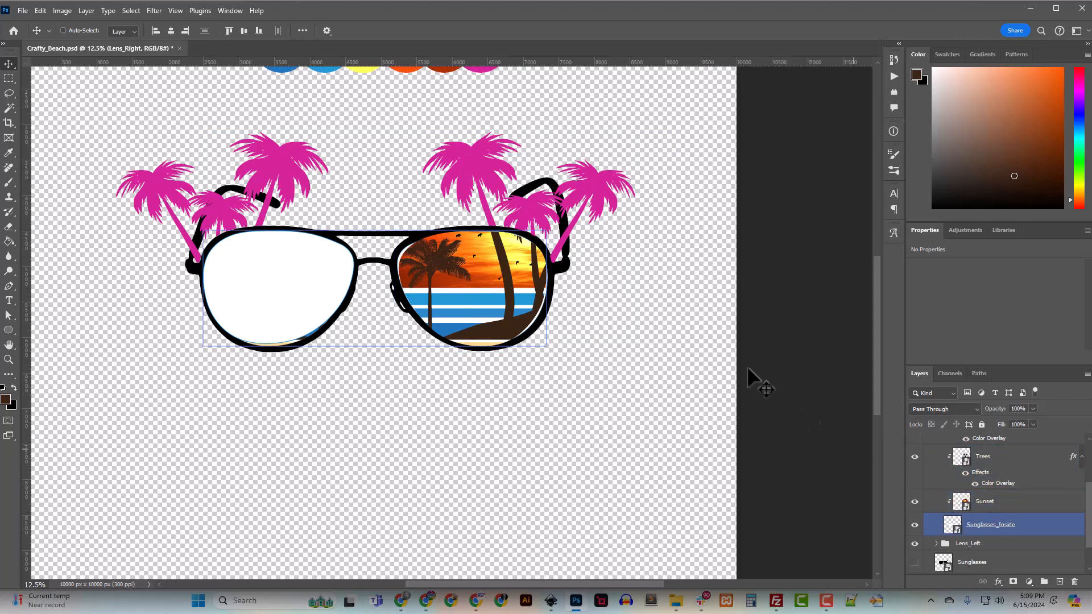
scroll(986, 531, "up", 1)
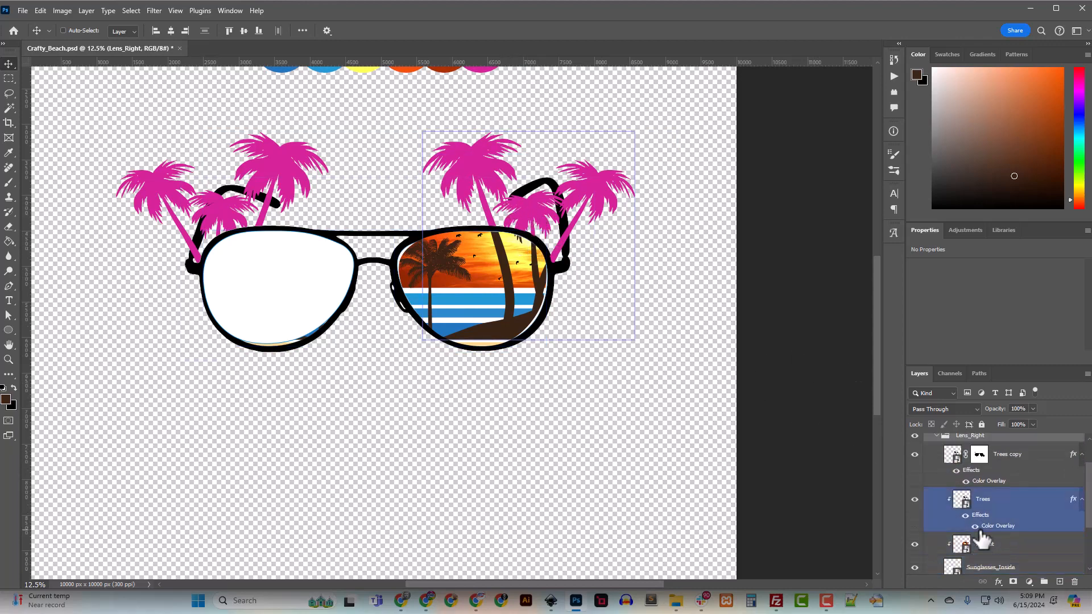
scroll(983, 535, "down", 1)
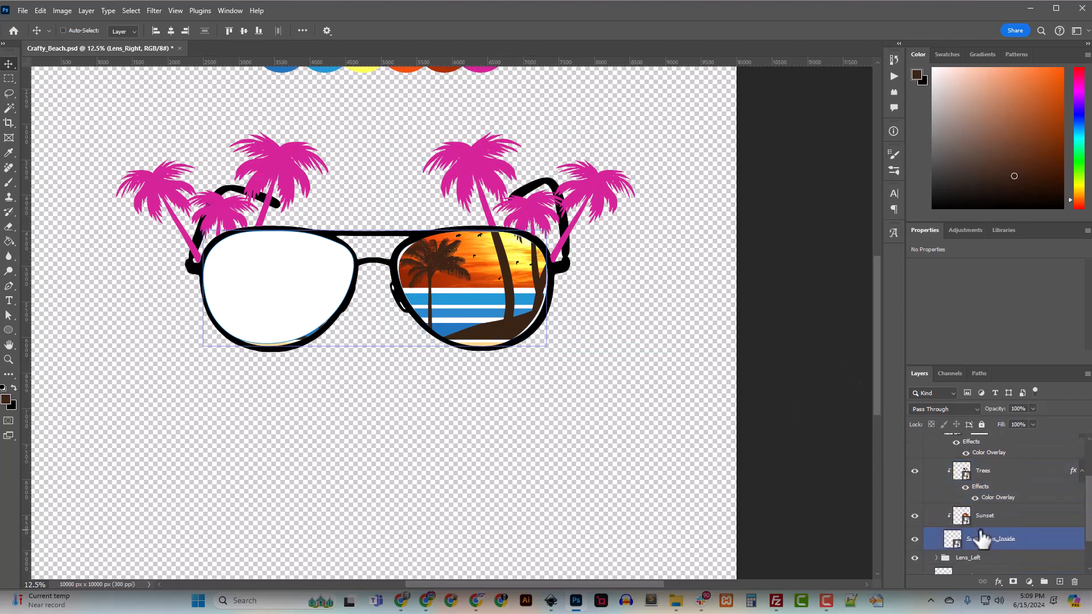
scroll(983, 539, "up", 1)
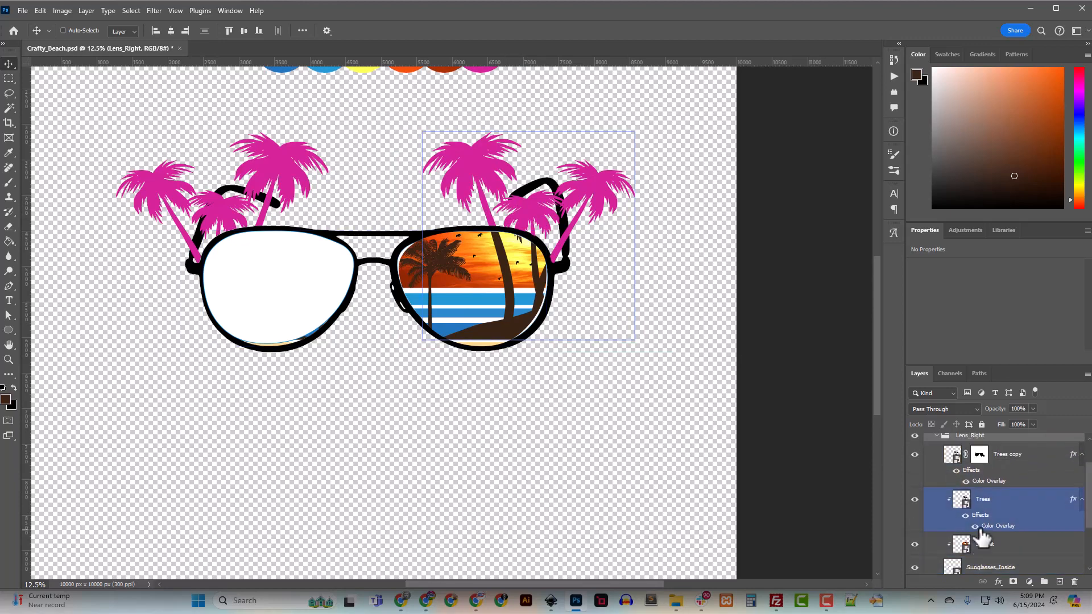
Delete only the Lens_Right group, keeping its layers
right_click(965, 438)
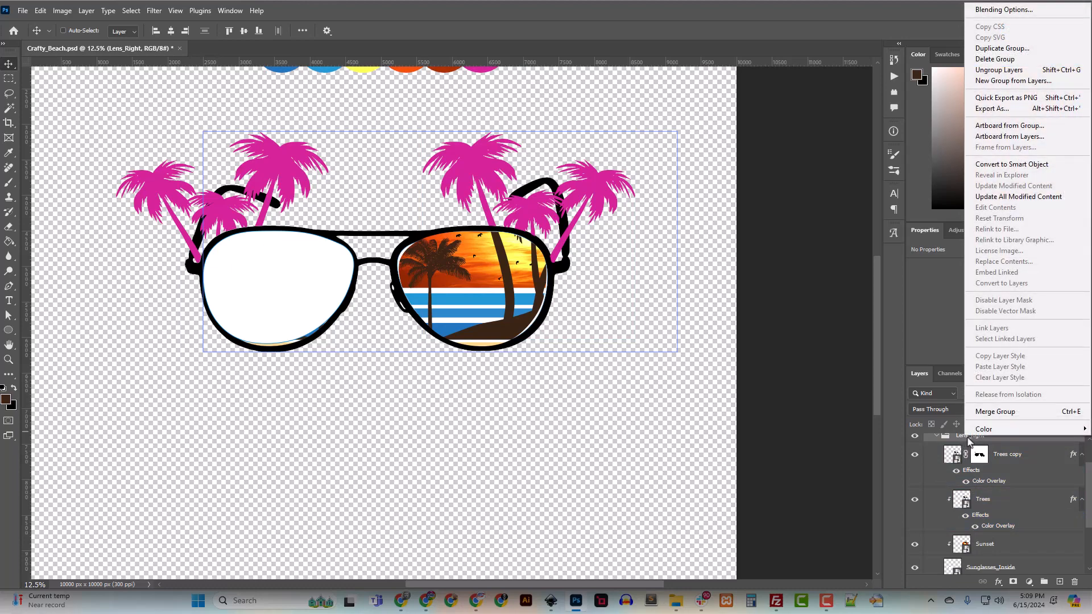
left_click(1002, 59)
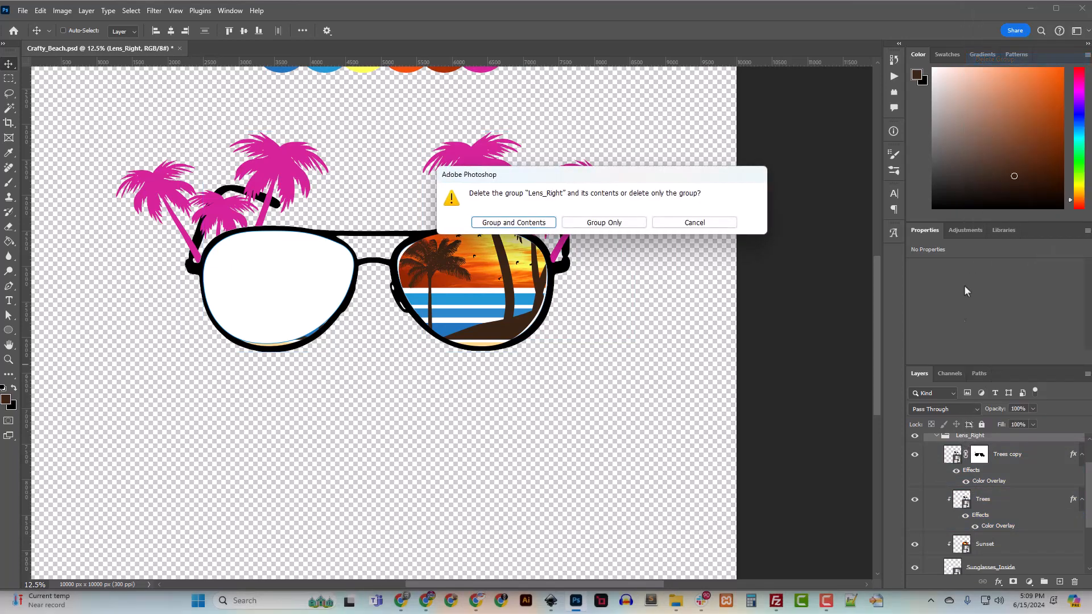
left_click(604, 223)
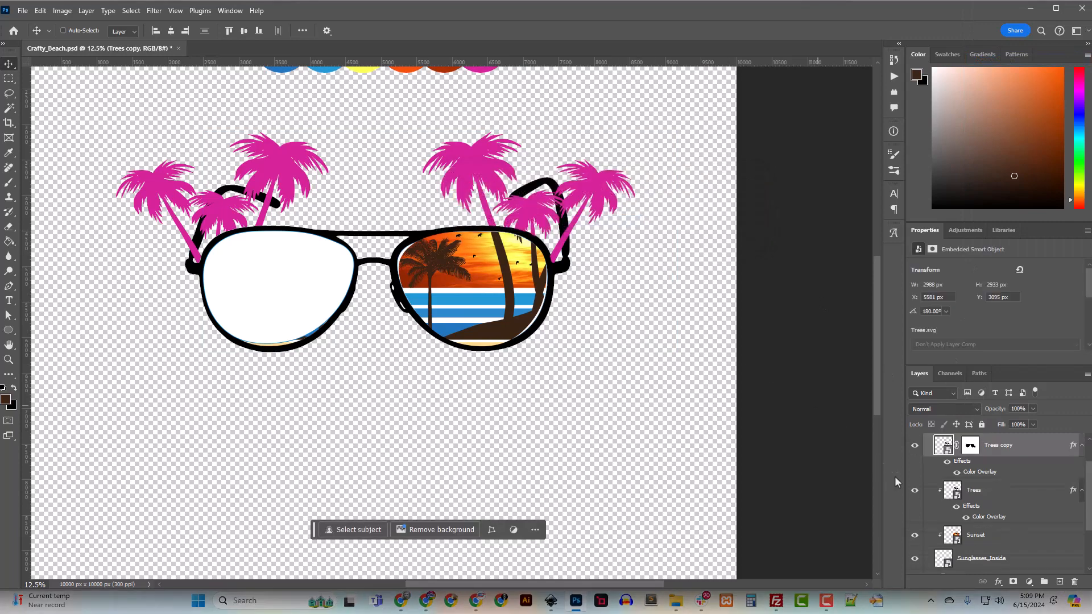
Delete only the Lens_Left group, keeping its layers inside the Sunglasses group
scroll(964, 511, "down", 3)
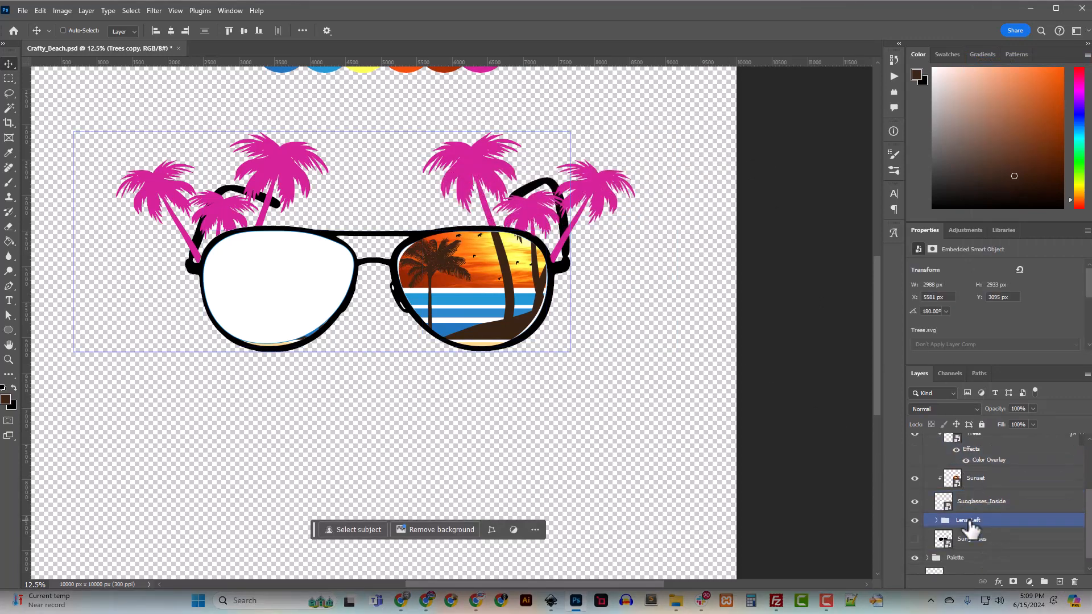
left_click(968, 507)
right_click(968, 507)
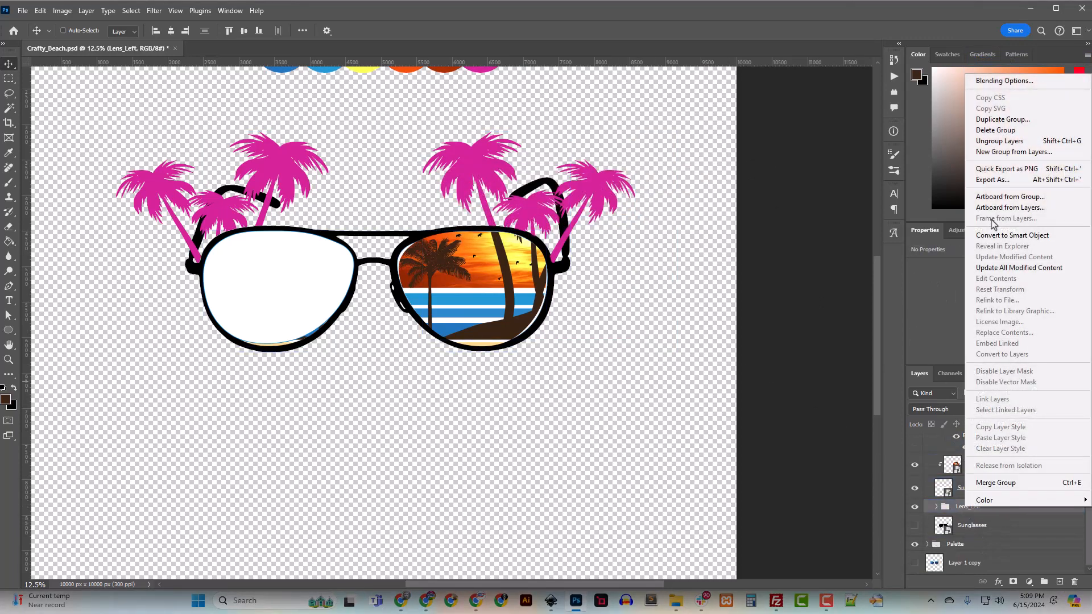
left_click(995, 129)
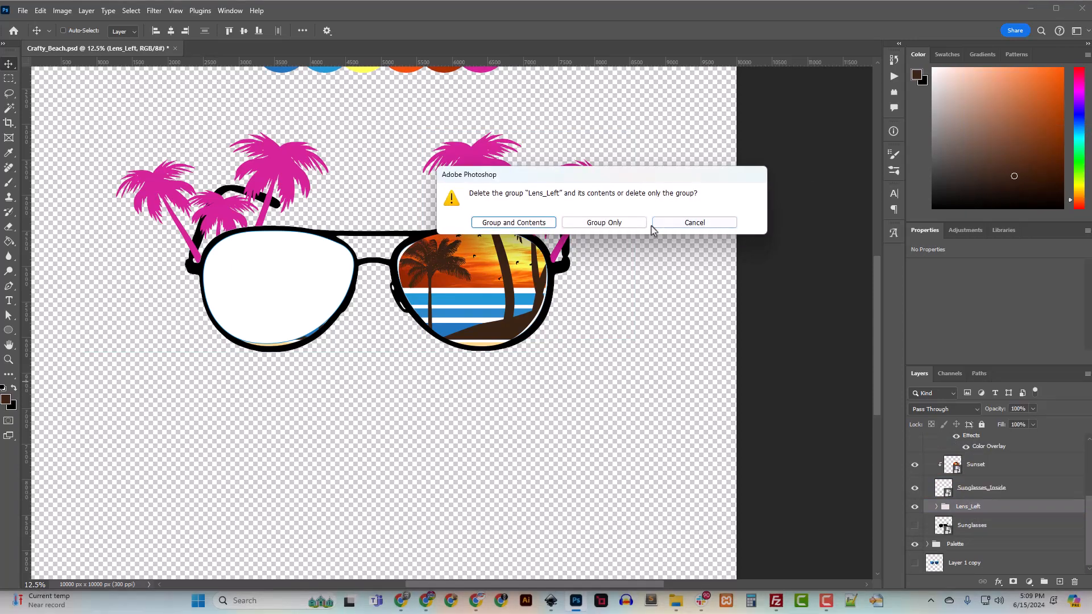
left_click(644, 225)
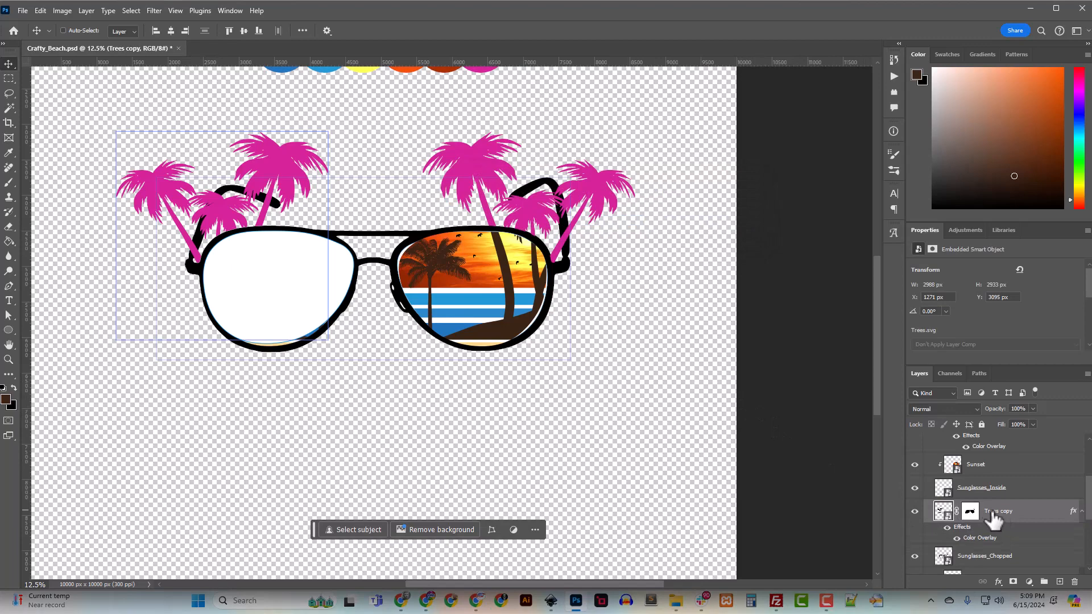
scroll(990, 516, "up", 4)
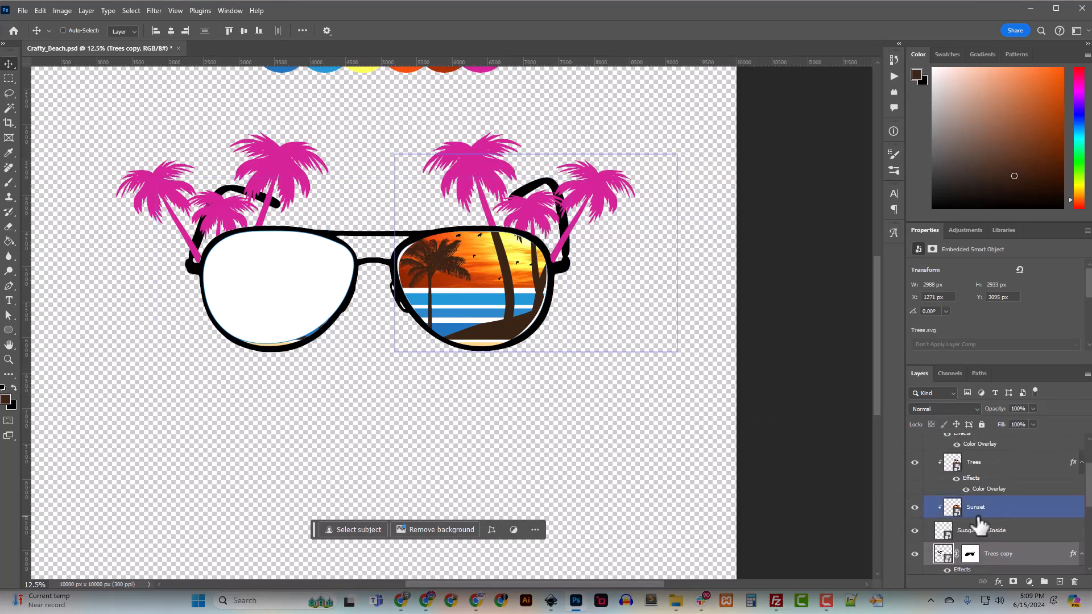
scroll(979, 528, "down", 2)
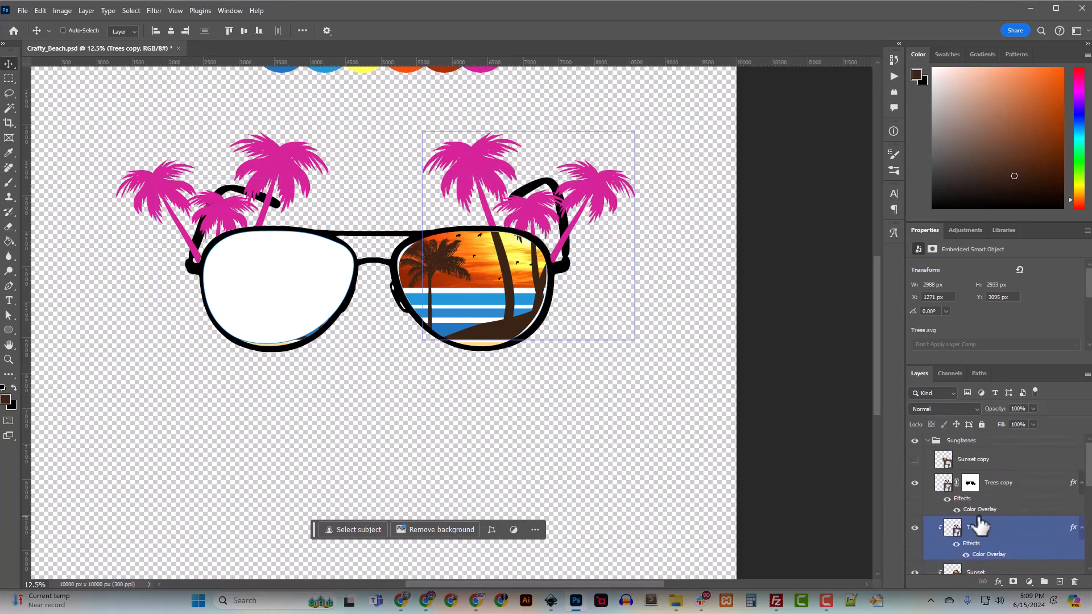
Enlarge the Layers panel in width and height so that more of the layer stack is visible
left_click(953, 516)
scroll(951, 518, "down", 2)
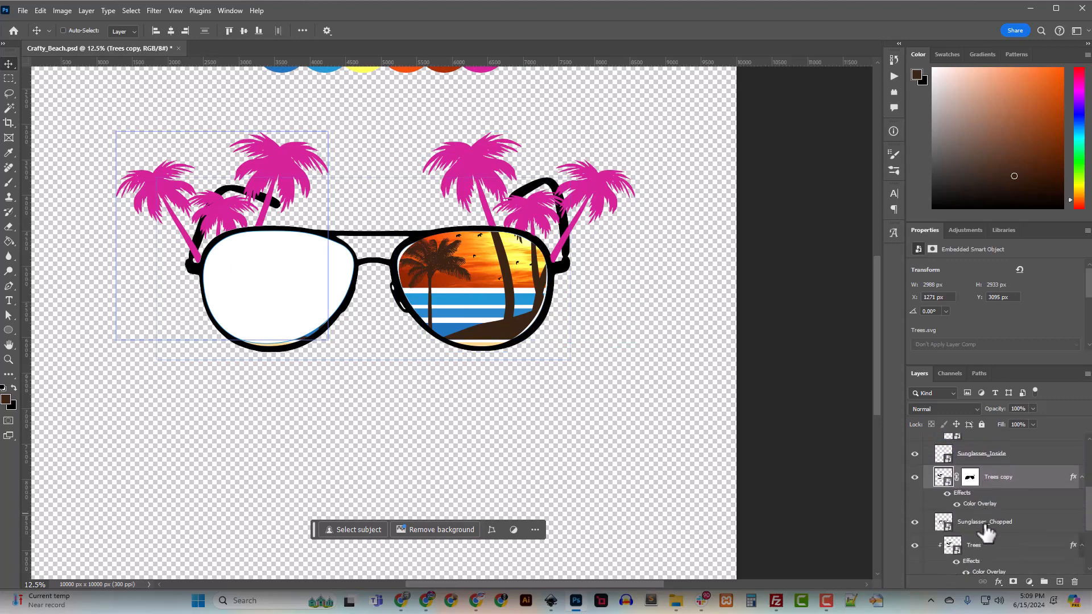
scroll(985, 526, "down", 1)
scroll(987, 532, "up", 1)
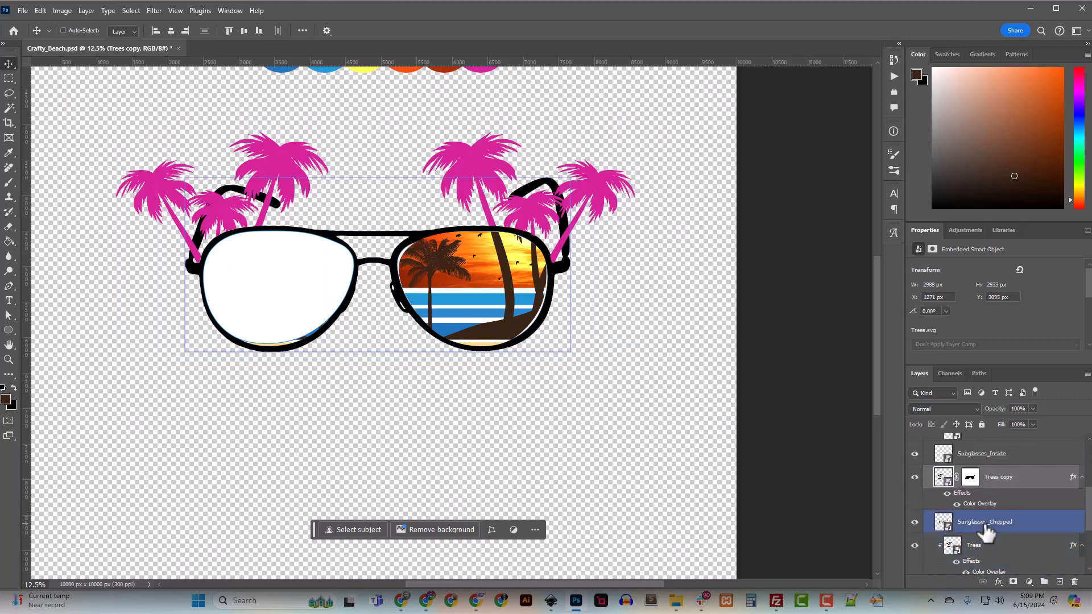
left_click_drag(904, 360, 718, 356)
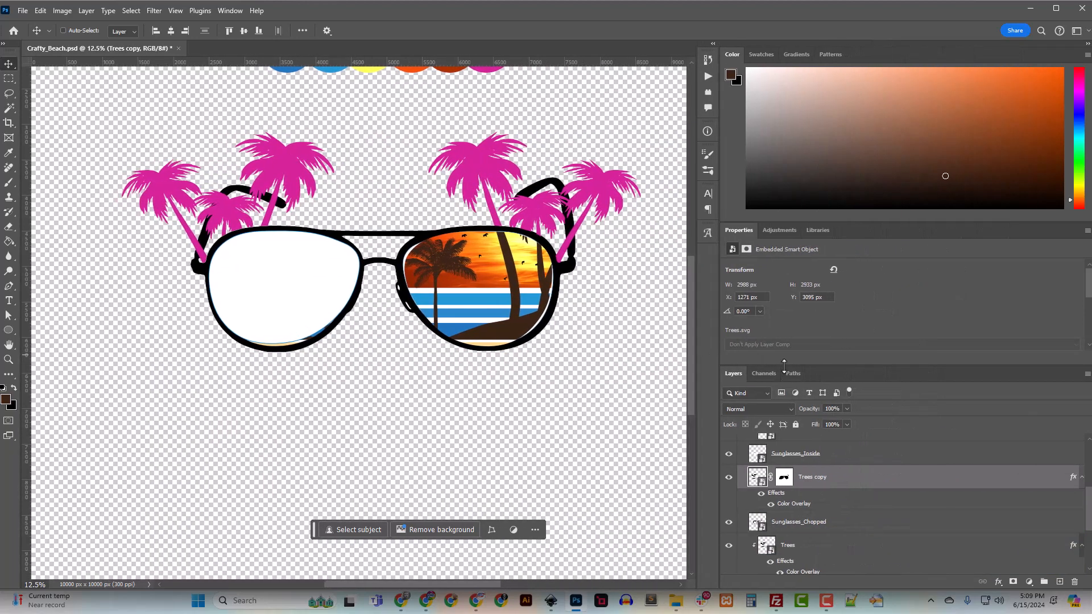
left_click_drag(783, 365, 770, 244)
Move the right lens's Sunset layer directly above the left lens's Sunset layer, clipped to the lower Sunglasses_Inside layer
left_click(827, 511)
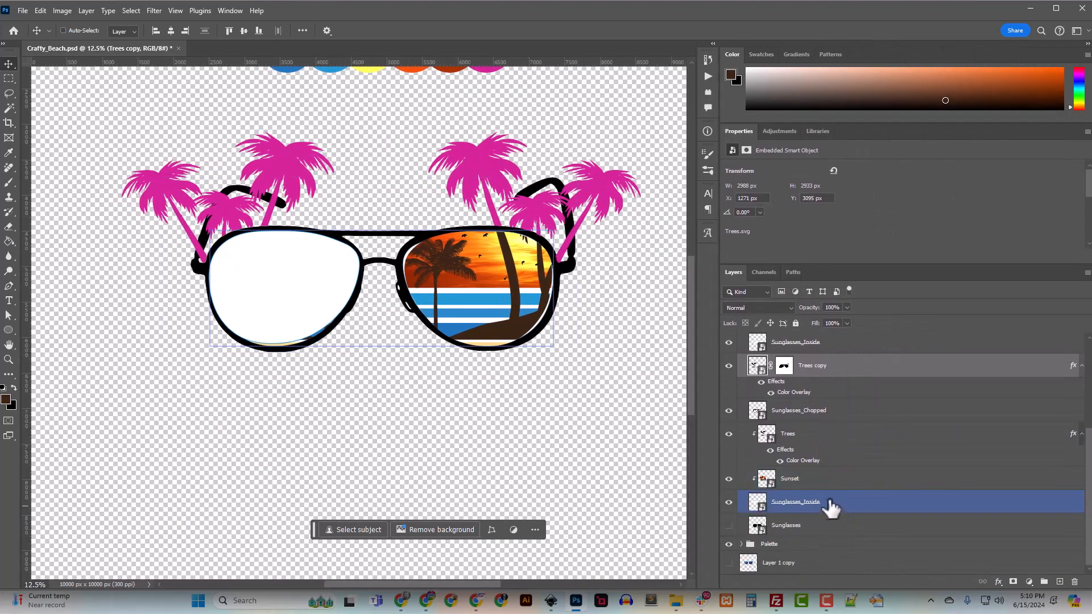
left_click(848, 501)
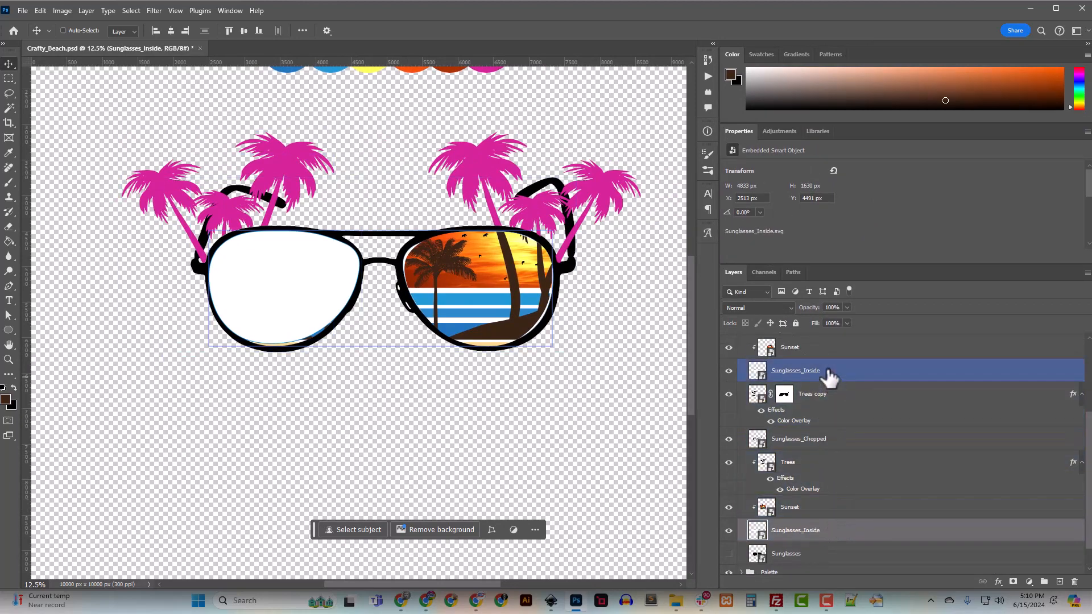
scroll(821, 409, "up", 2)
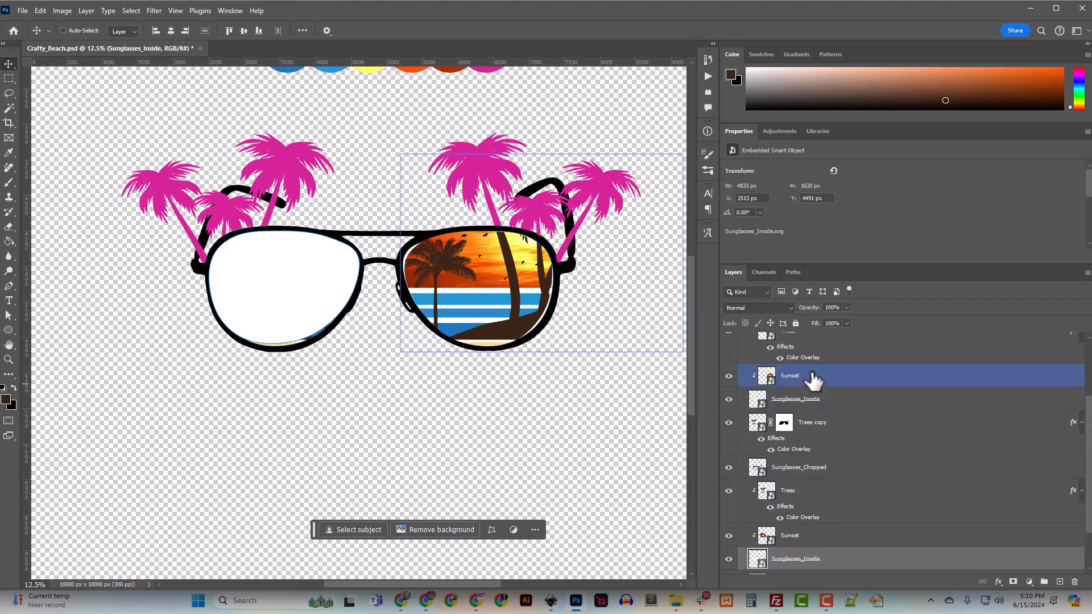
left_click_drag(812, 378, 817, 517)
Delete the upper, duplicate Sunglasses_Inside layer
left_click(811, 393)
left_click(828, 378)
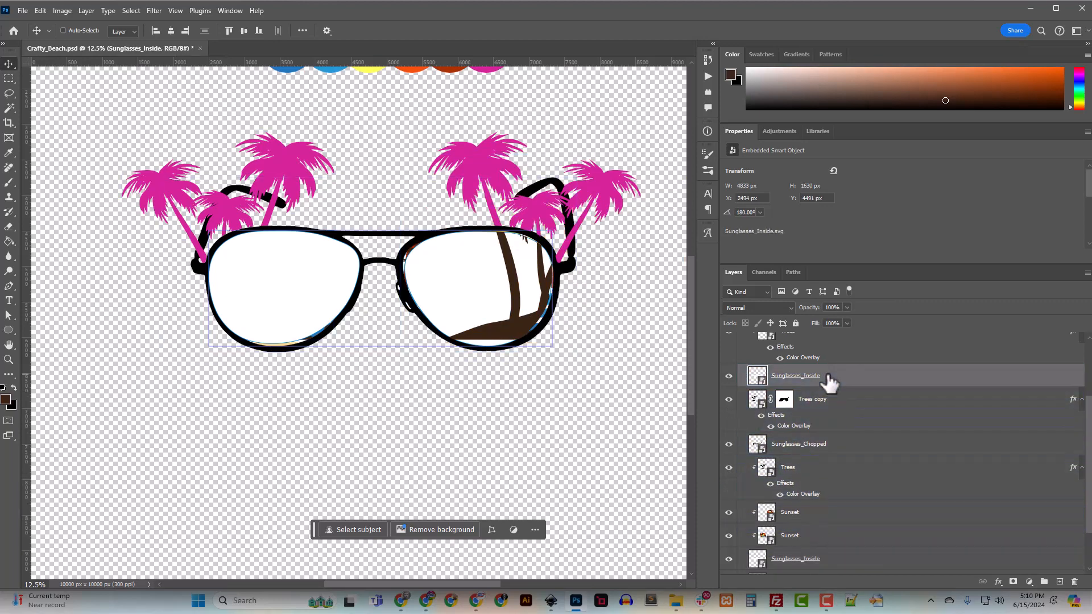
key("Delete")
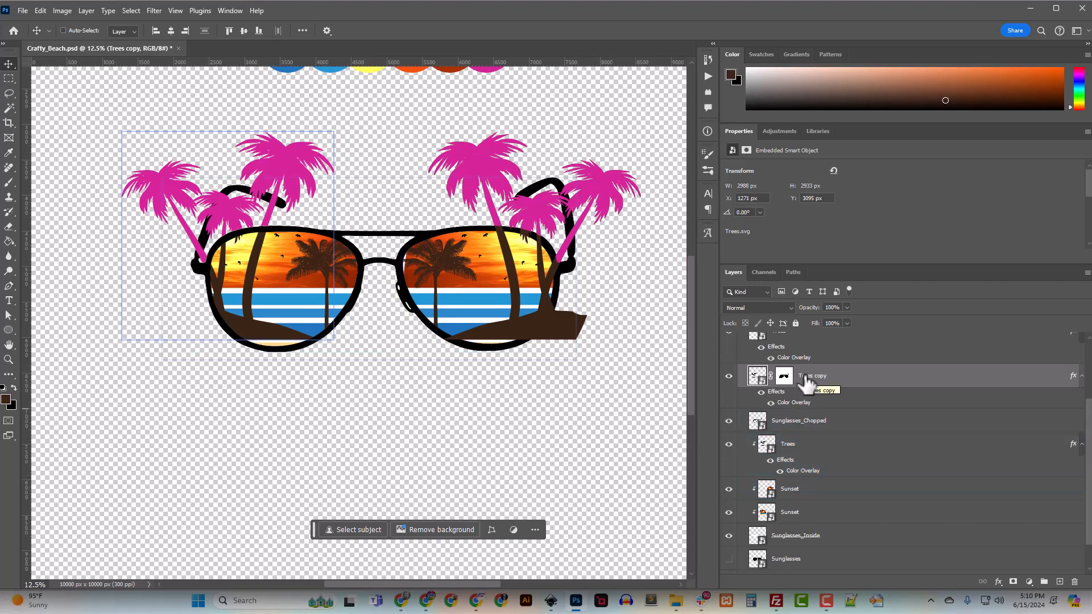
Move the right lens's unclipped Trees layer between the left lens's Trees layer and the upper Sunset layer, clipped to Sunglasses_Inside
scroll(797, 461, "up", 3)
left_click_drag(797, 461, 726, 439)
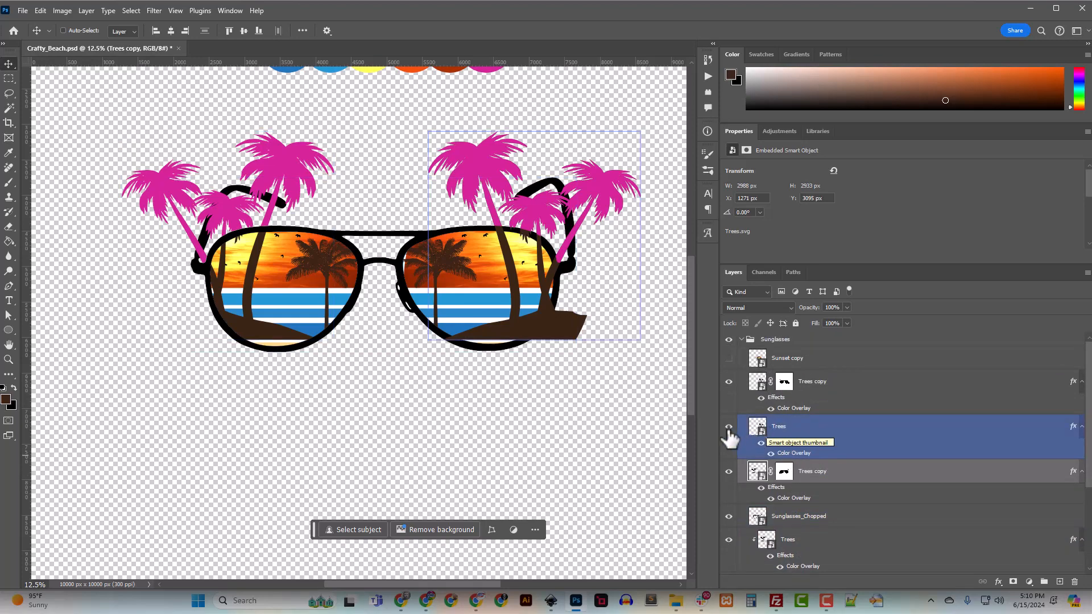
left_click(729, 427)
left_click(728, 427)
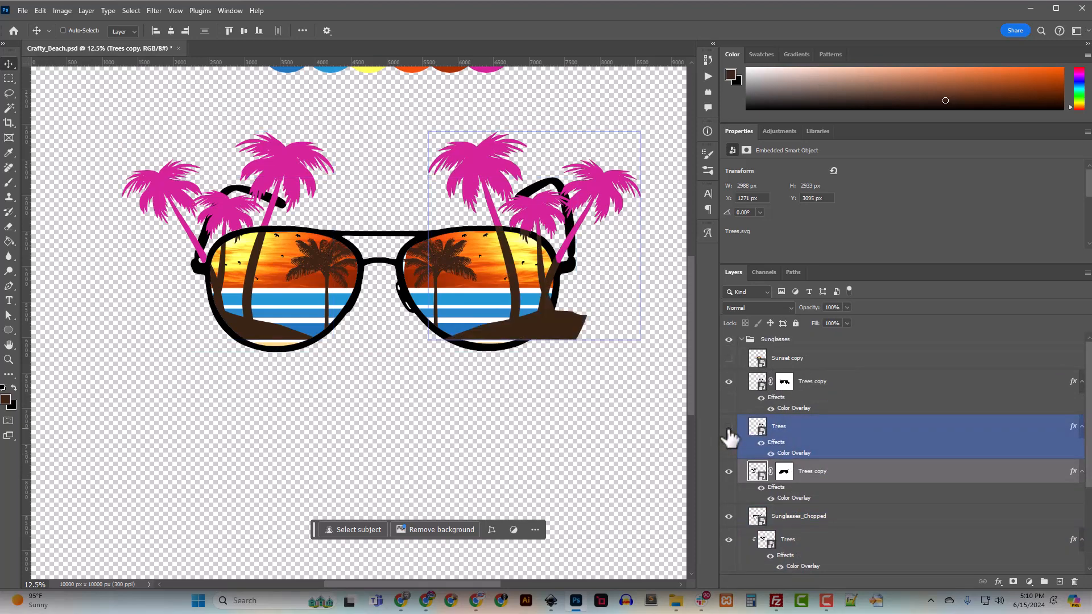
left_click(729, 427)
left_click(728, 426)
left_click(729, 472)
left_click(729, 471)
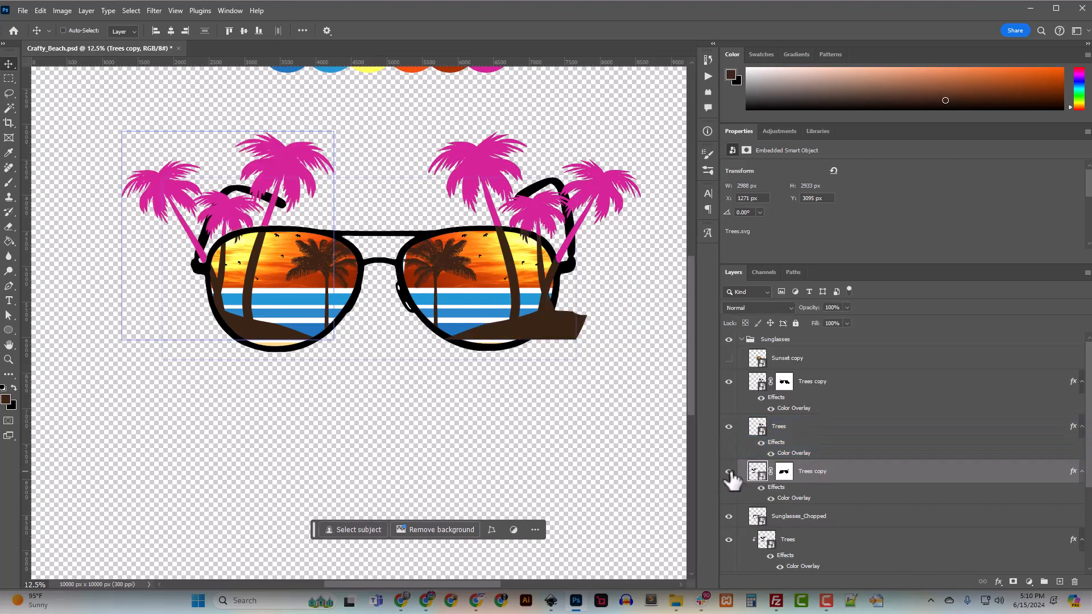
left_click(812, 437)
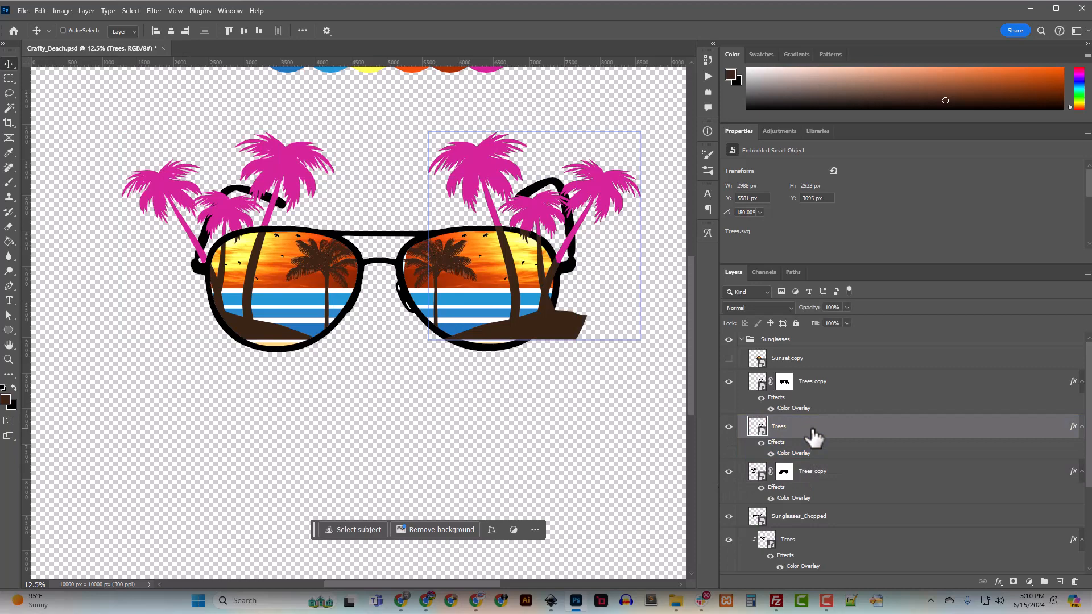
left_click_drag(813, 435, 811, 531)
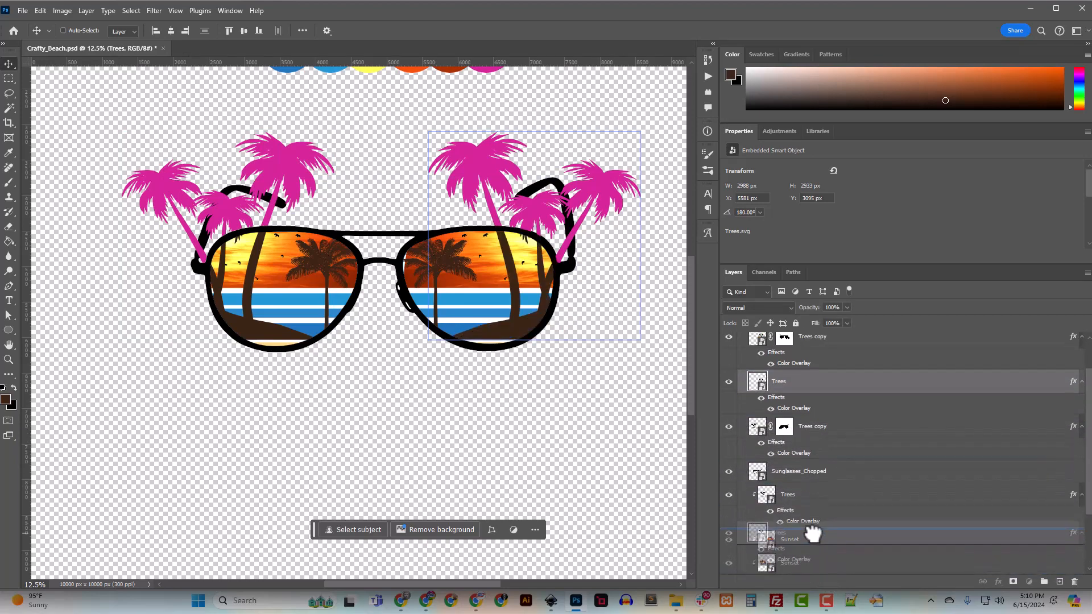
left_click(816, 538)
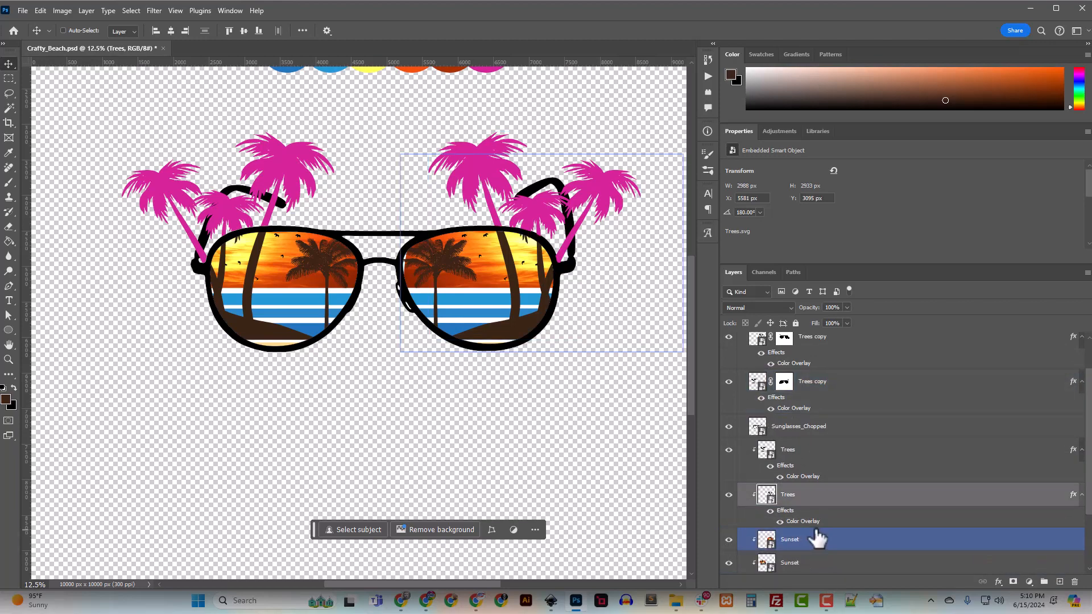
Check which pink palm trees each of the two masked Trees copy layers contains by toggling their visibility
scroll(808, 506, "up", 2)
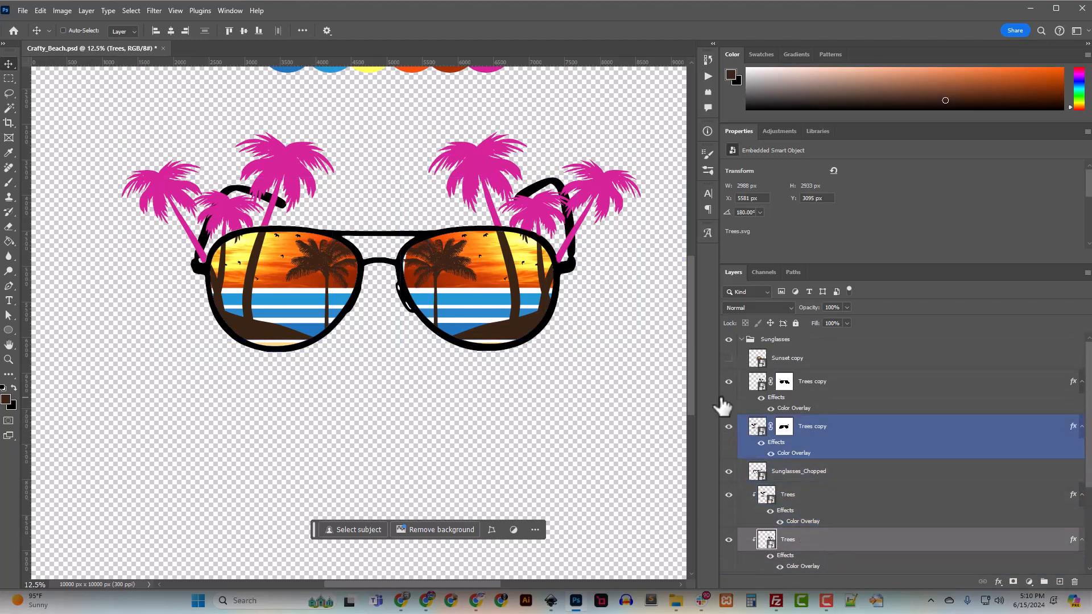
left_click(776, 474)
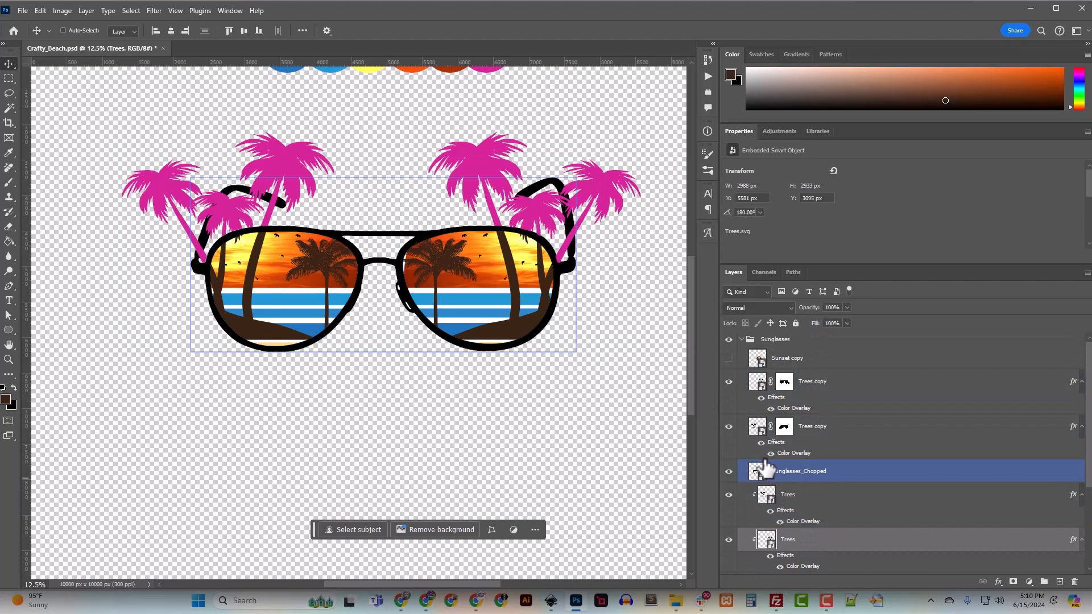
left_click(740, 383)
left_click(729, 381)
left_click(732, 435)
left_click(729, 428)
left_click(730, 427)
left_click(728, 382)
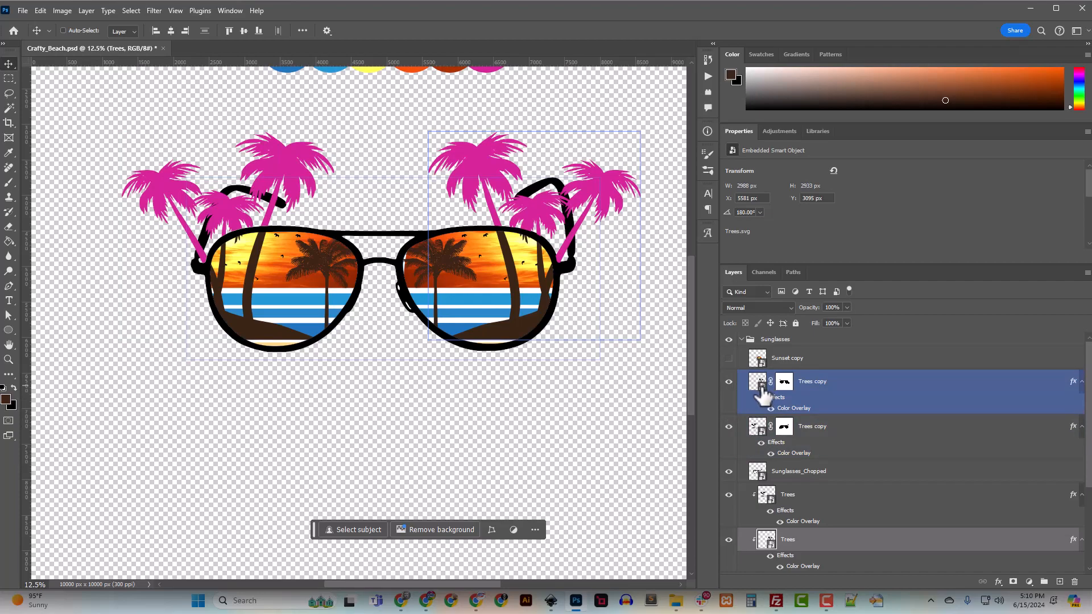
Identify the clipped Trees layer that belongs to the right lens and rename it Trees_Right
key("ctrl+plus")
key("ctrl+plus")
left_click_drag(469, 584, 499, 584)
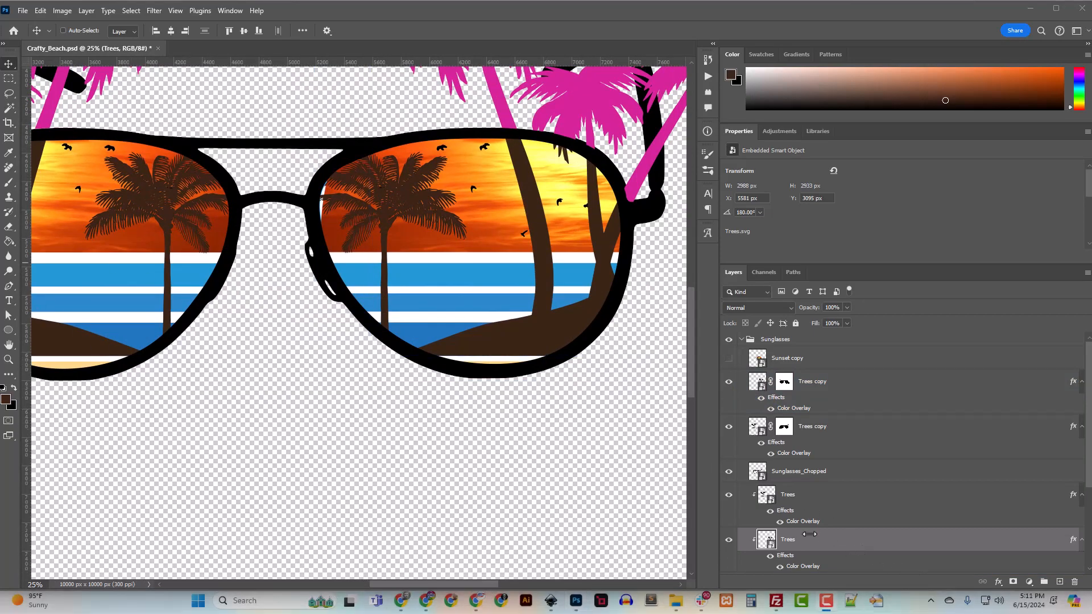
left_click(793, 537)
scroll(797, 556, "down", 3)
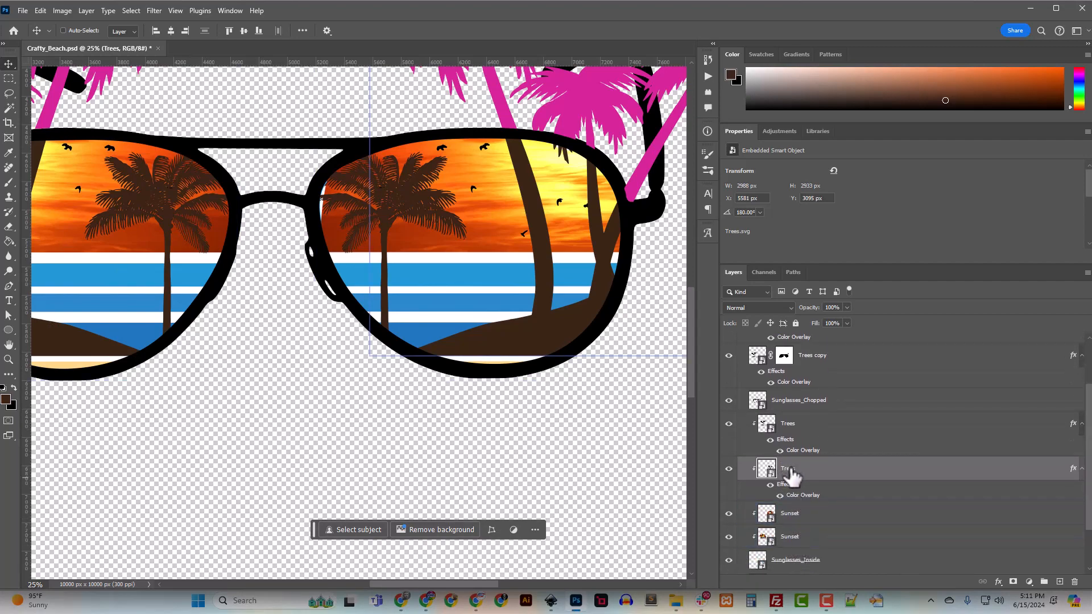
left_click(728, 424)
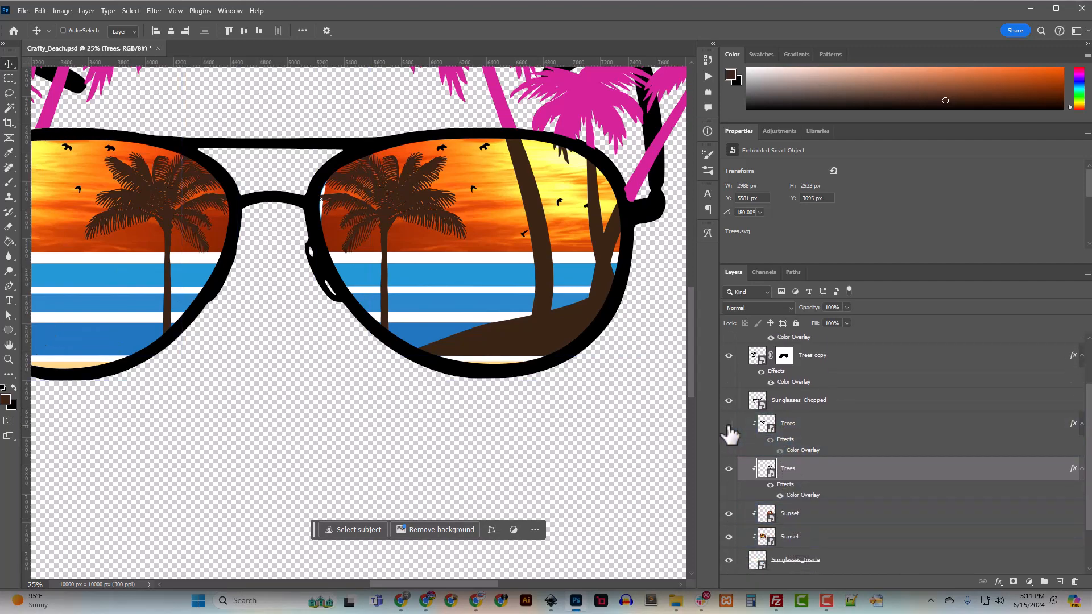
left_click(729, 424)
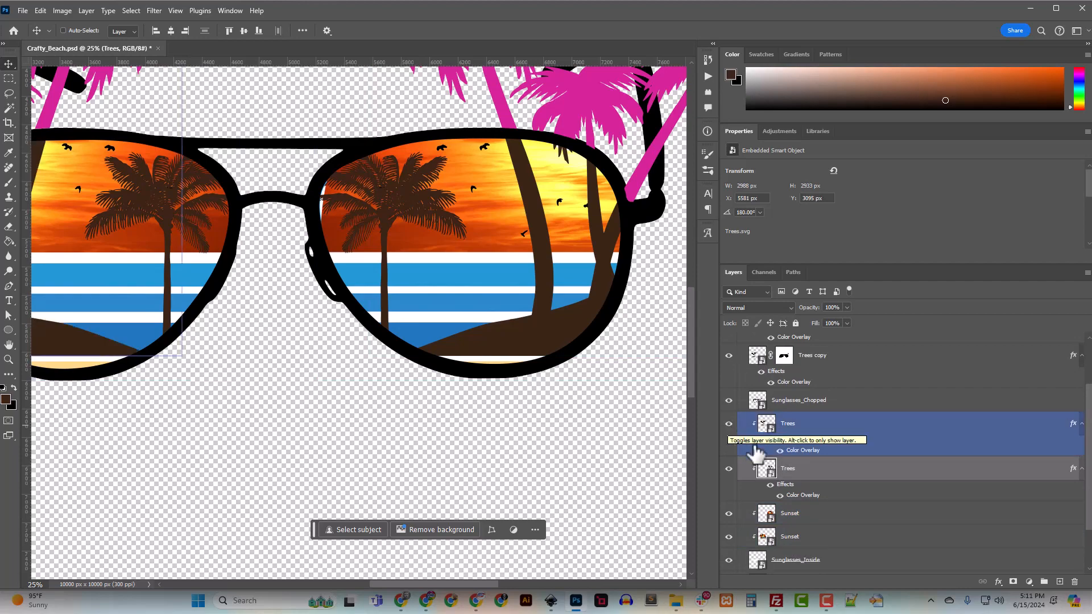
left_click(728, 469)
left_click(729, 468)
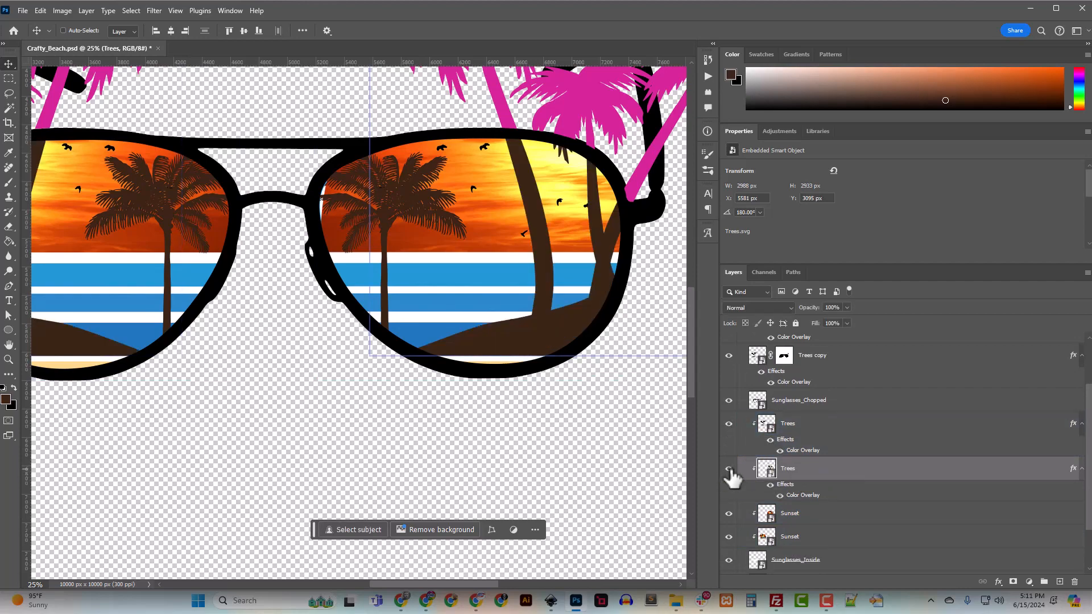
double_click(796, 468)
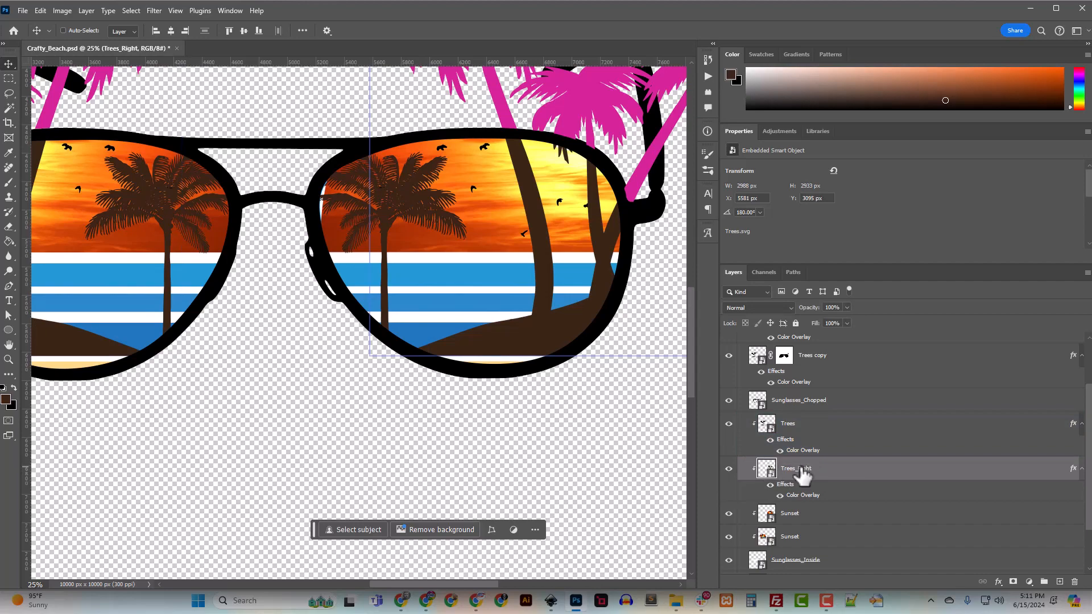
Rename the right lens's Sunset layer, the upper of the two, as Sunset_Right
left_click(729, 514)
left_click(728, 513)
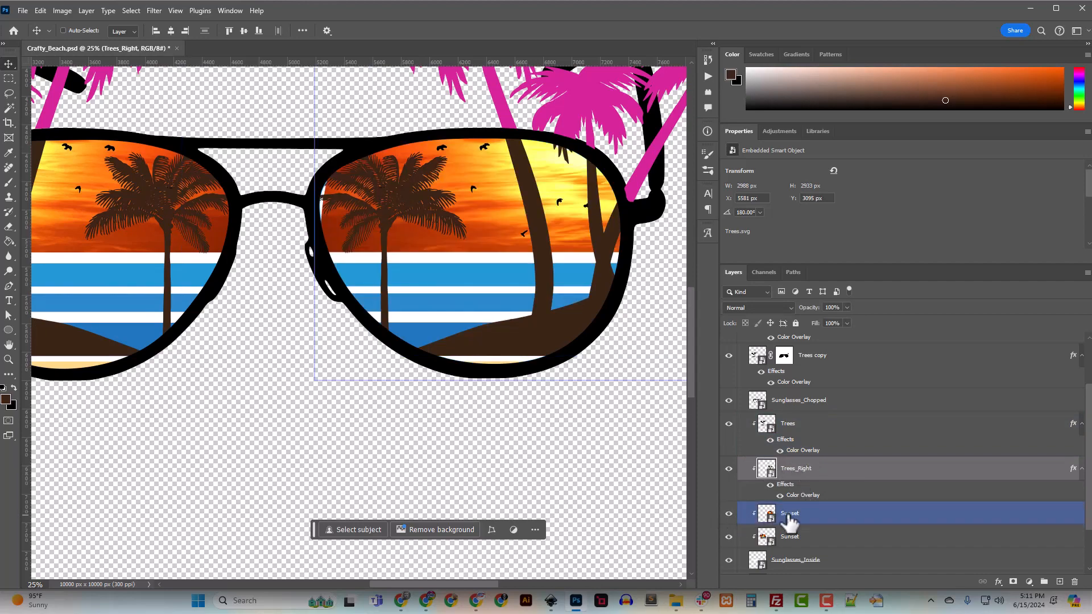
double_click(789, 513)
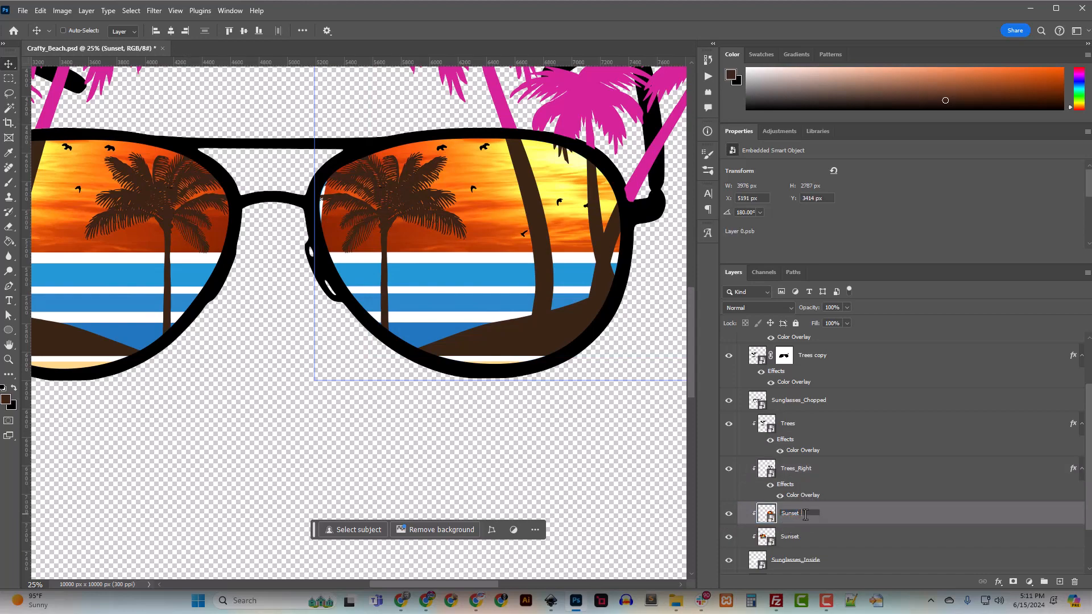
key("Return")
Move the right side's masked Trees copy layer below the left side's copy and rename it Trees_Right_Pink
scroll(824, 512, "up", 1)
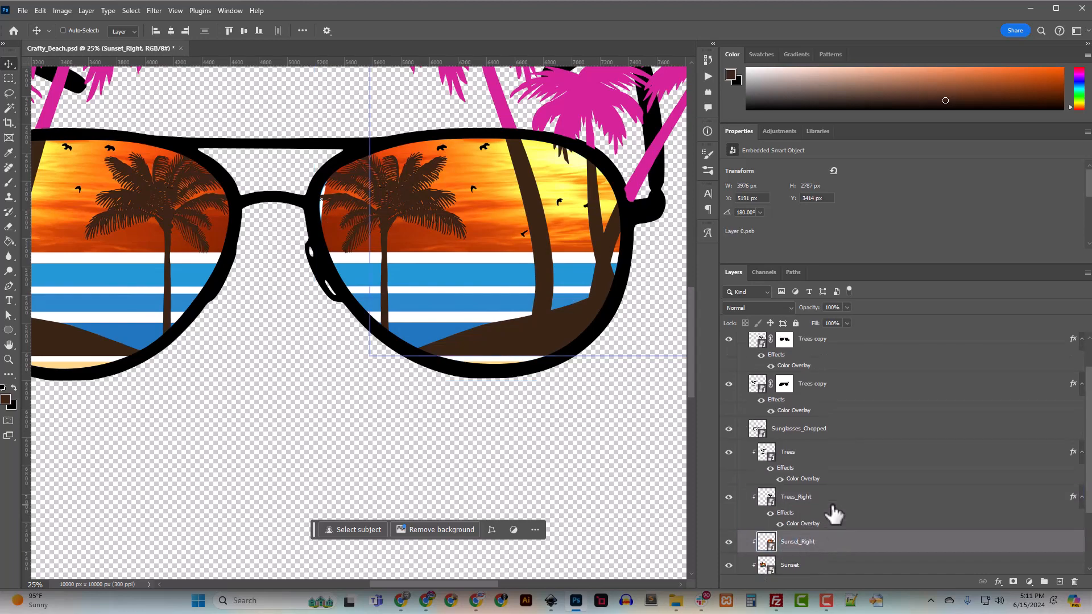
left_click(810, 395)
left_click(728, 384)
left_click(729, 383)
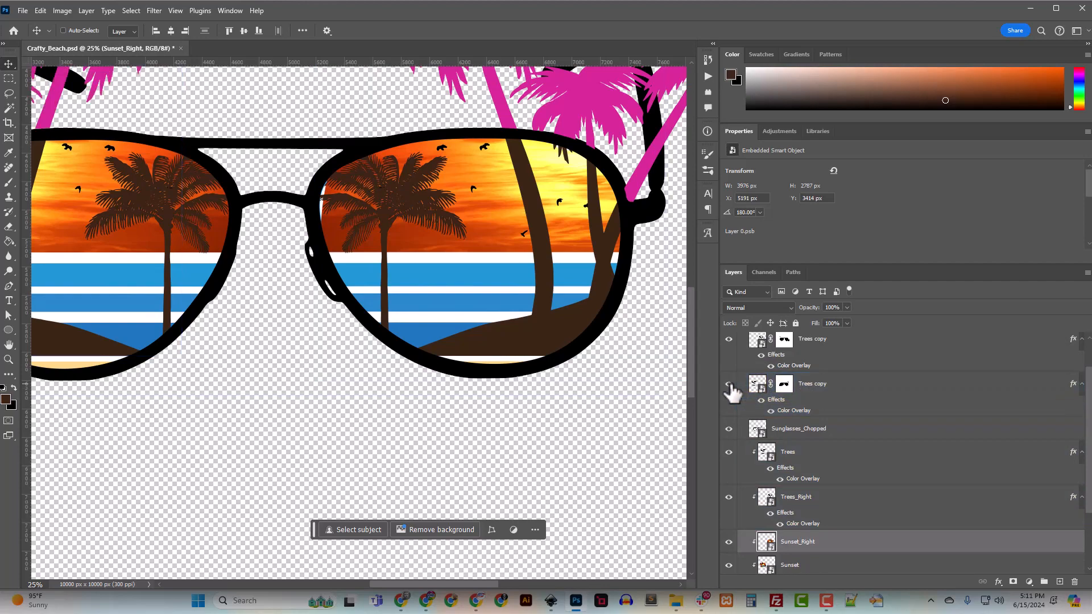
scroll(805, 409, "up", 1)
left_click(819, 364)
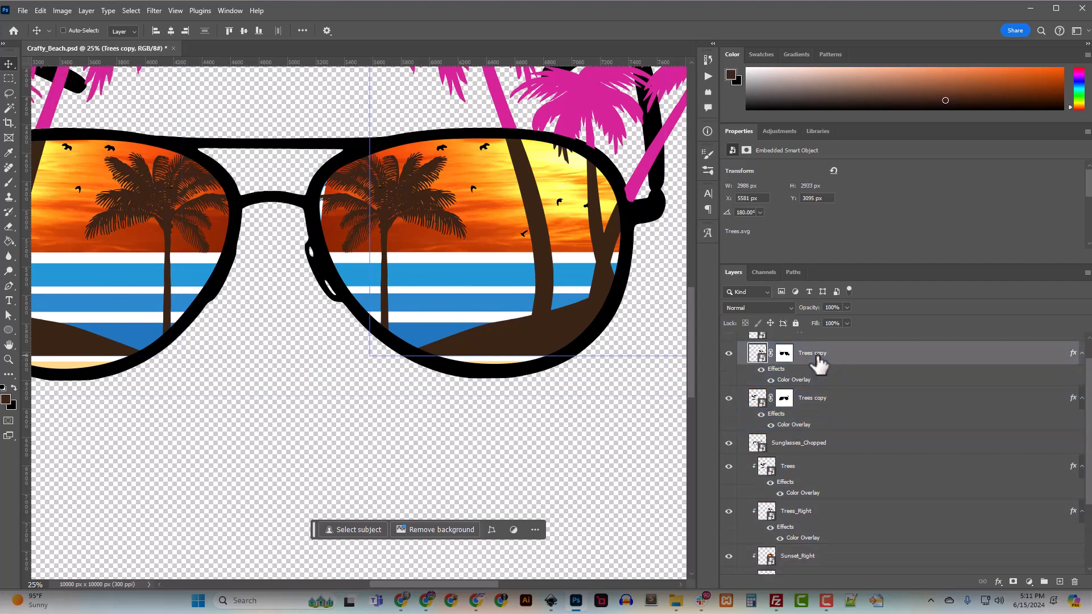
left_click(855, 430)
double_click(824, 399)
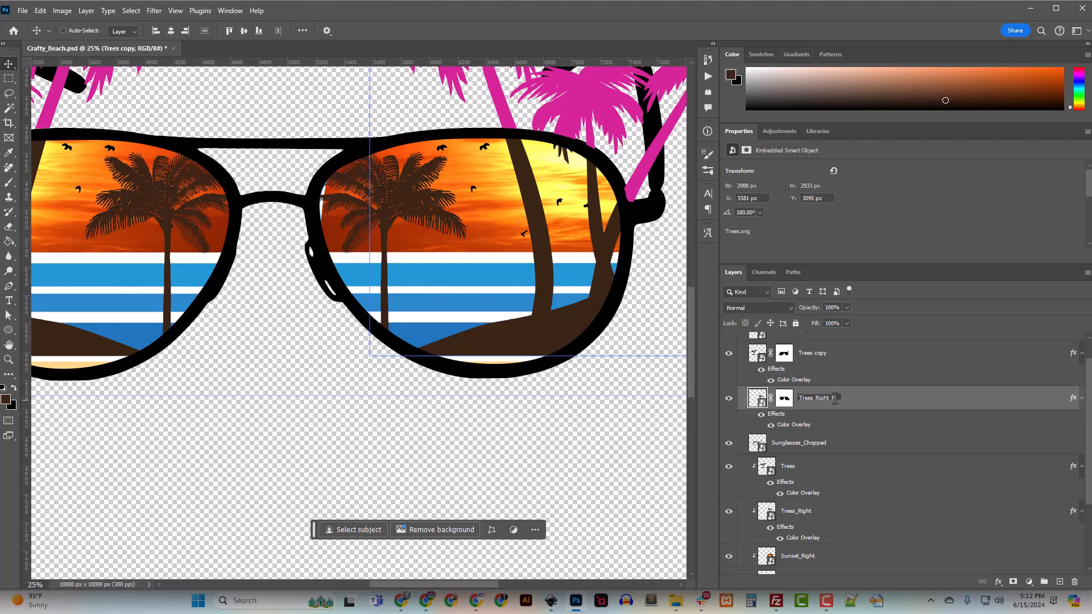
key("Return")
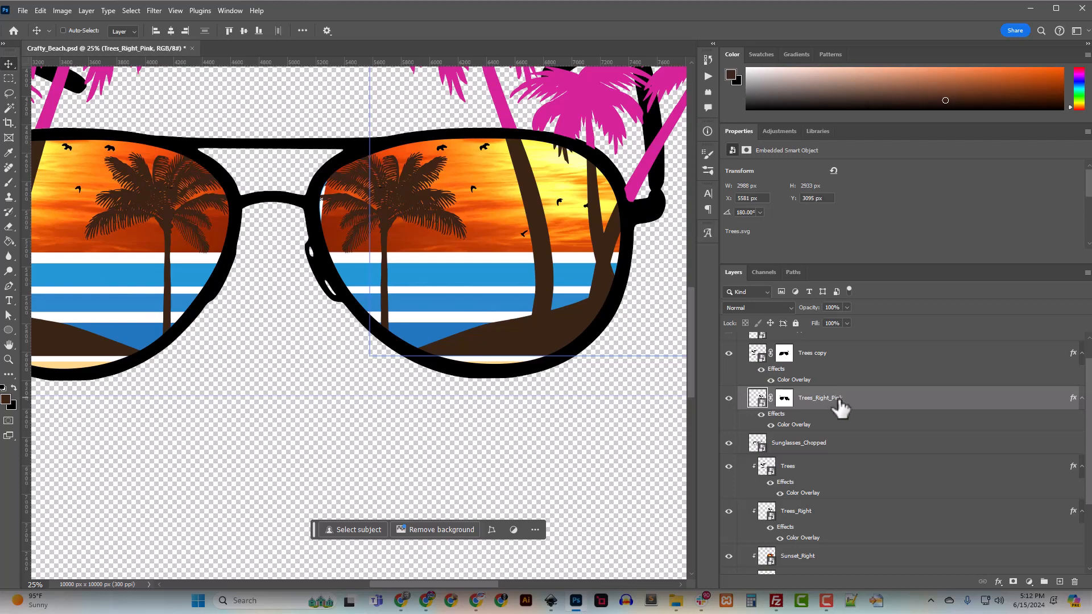
Select Trees_Right_Pink, Trees_Right and Sunset_Right together and nudge them about 30 px left and 10 px up
left_click(804, 483)
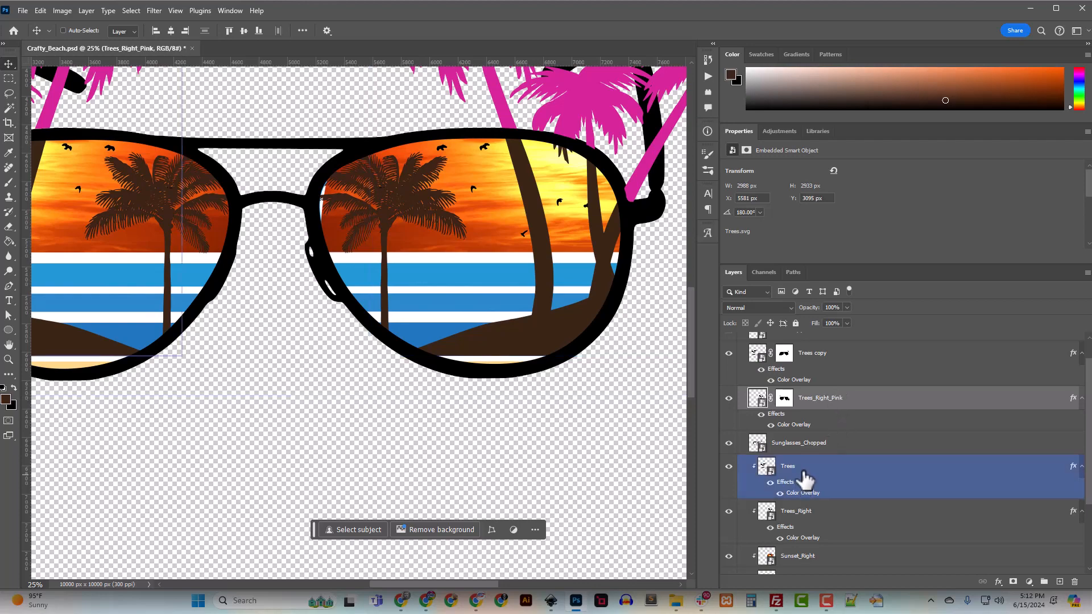
left_click(807, 521, "ctrl")
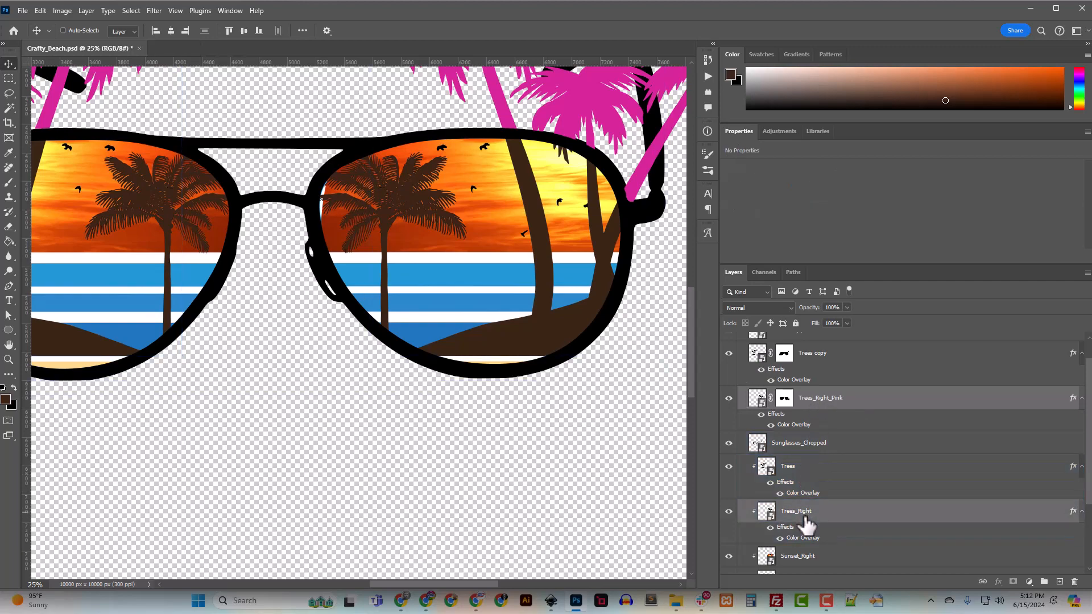
left_click(808, 560, "ctrl")
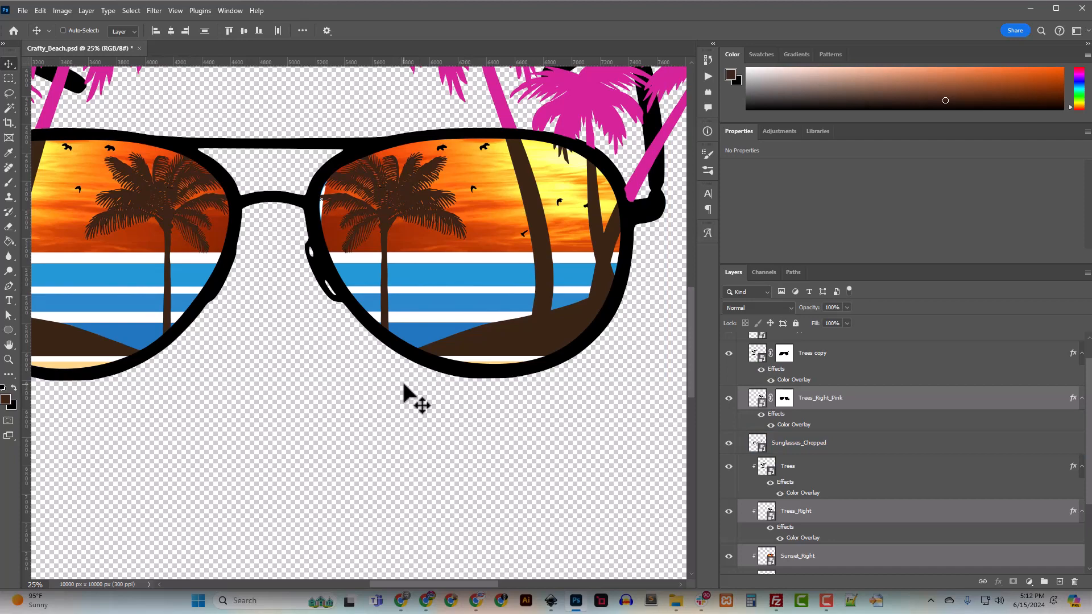
key("shift+Left")
key("shift+Left")
key("shift+Left")
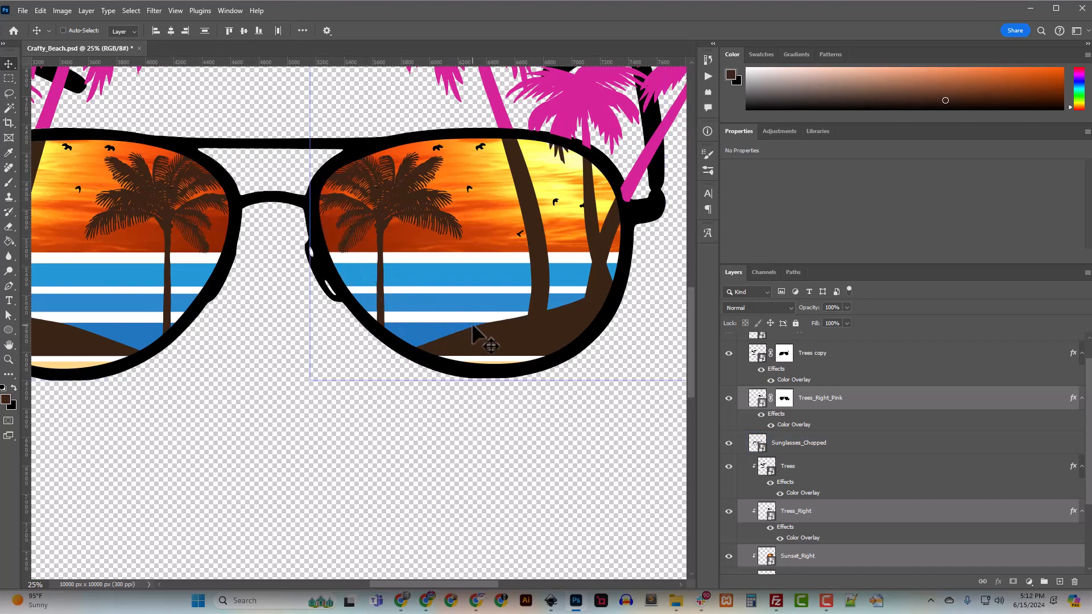
key("shift+Up")
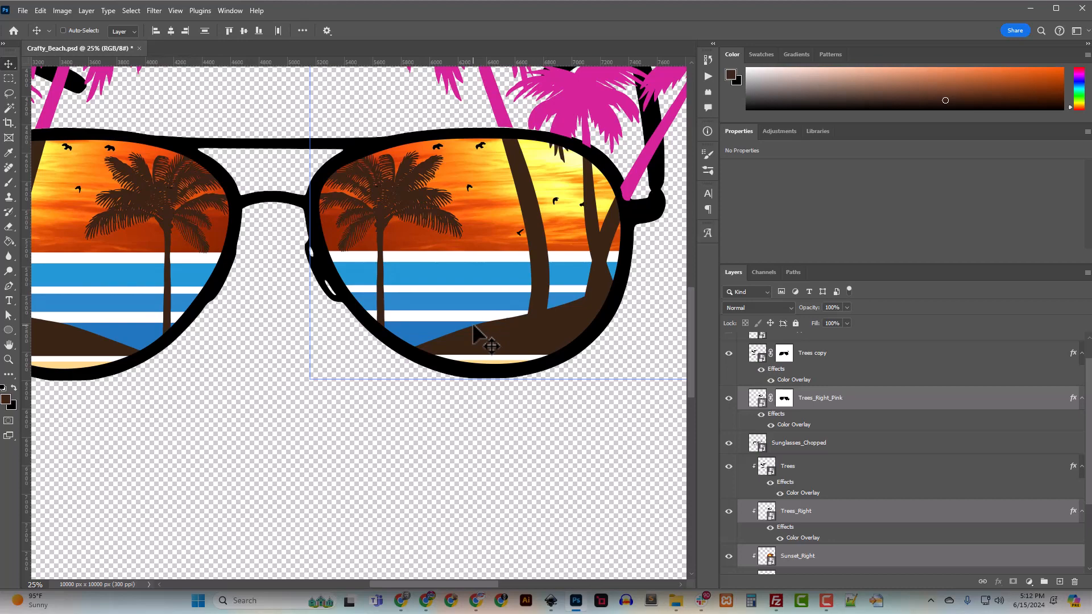
Nudge the three selected right-side layers up about 10 px and delete the mask from the Trees_Right_Pink layer
key("shift+Up")
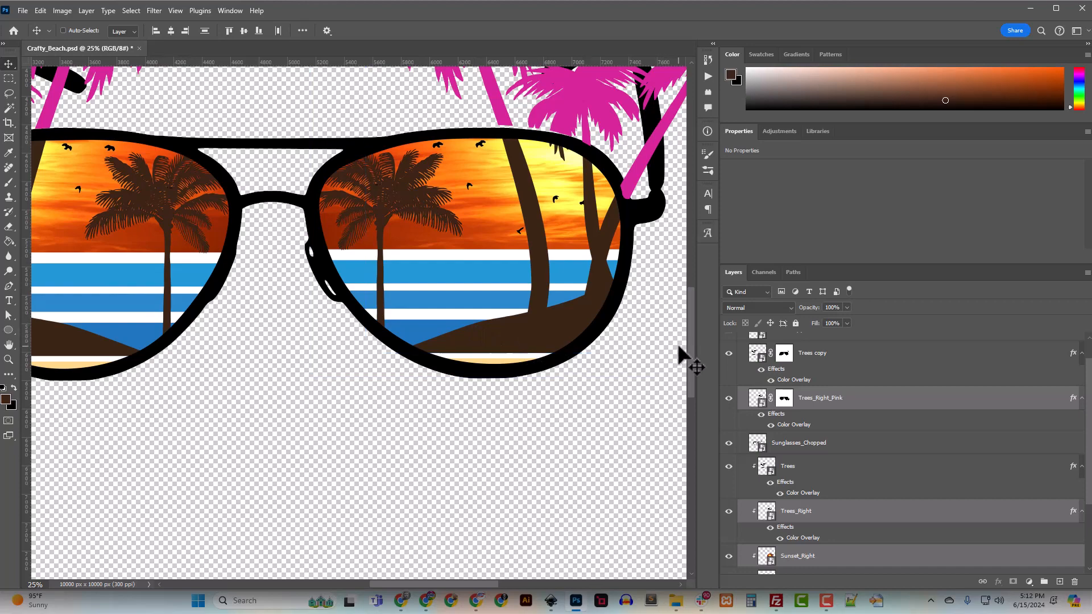
left_click(785, 400)
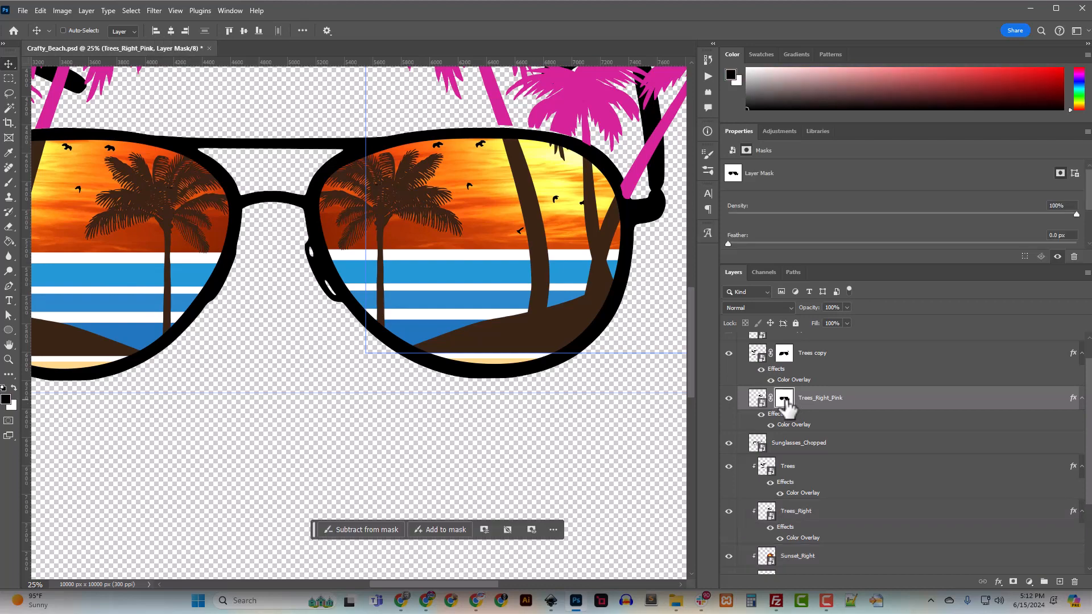
right_click(786, 402)
left_click(810, 423)
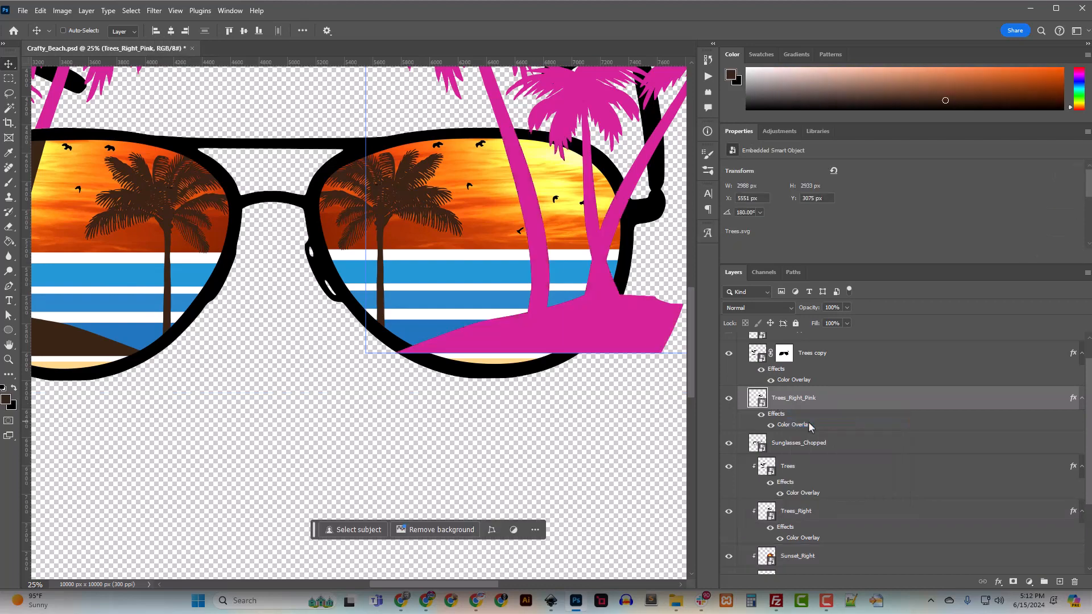
Load the shape of the hidden Sunglasses layer as a selection while keeping Trees_Right_Pink active
left_click(818, 538)
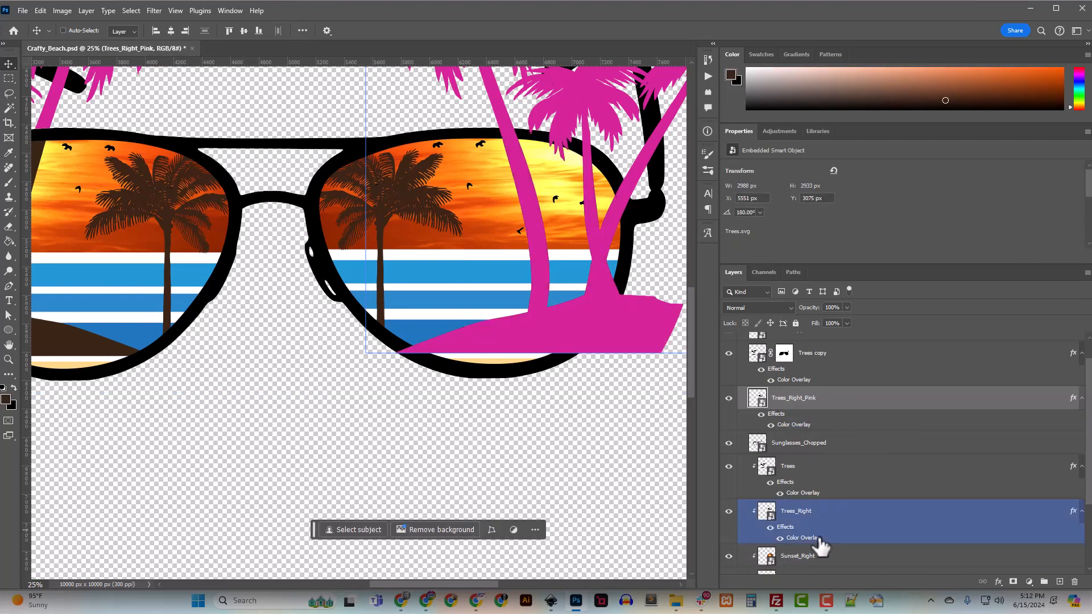
scroll(818, 538, "down", 1)
left_click(818, 538)
scroll(817, 538, "down", 1)
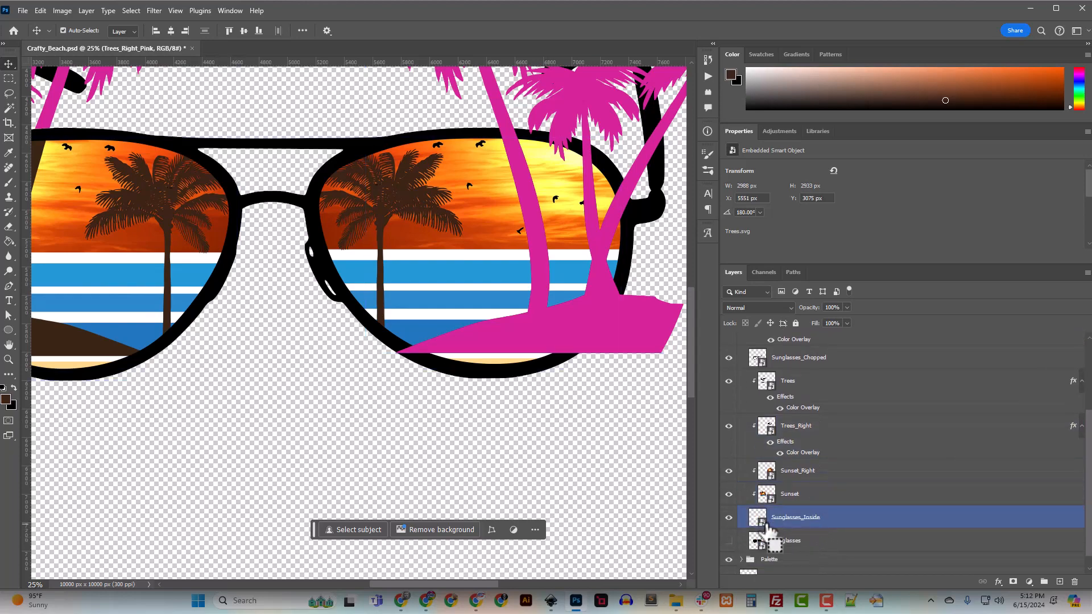
left_click(757, 541, "ctrl")
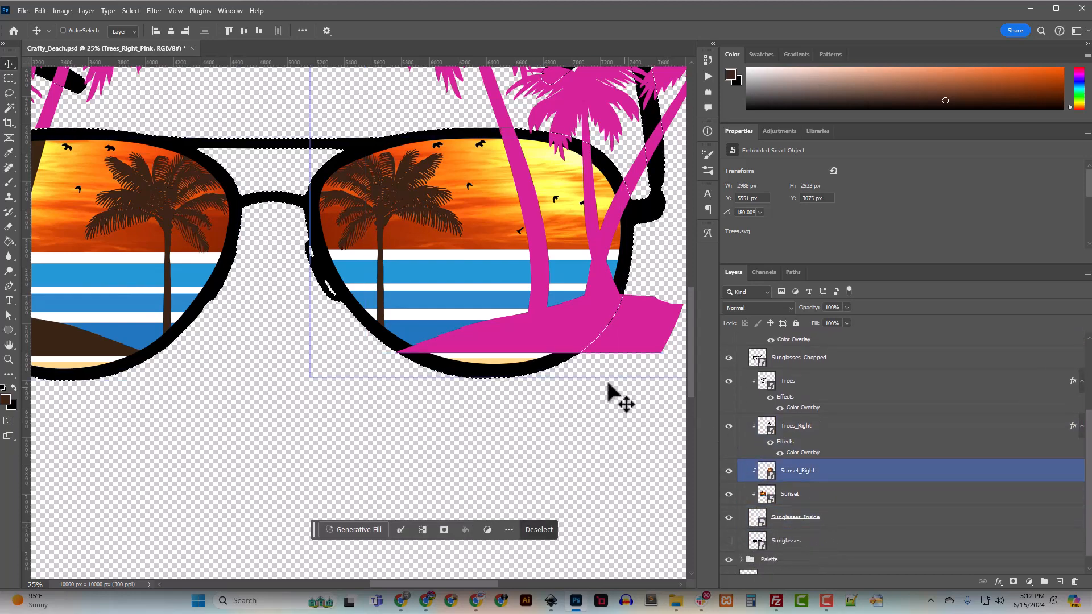
Lasso the right temple arm out of the selection and add the pink island area beyond the right lens's lower edge
scroll(621, 394, "up", 3)
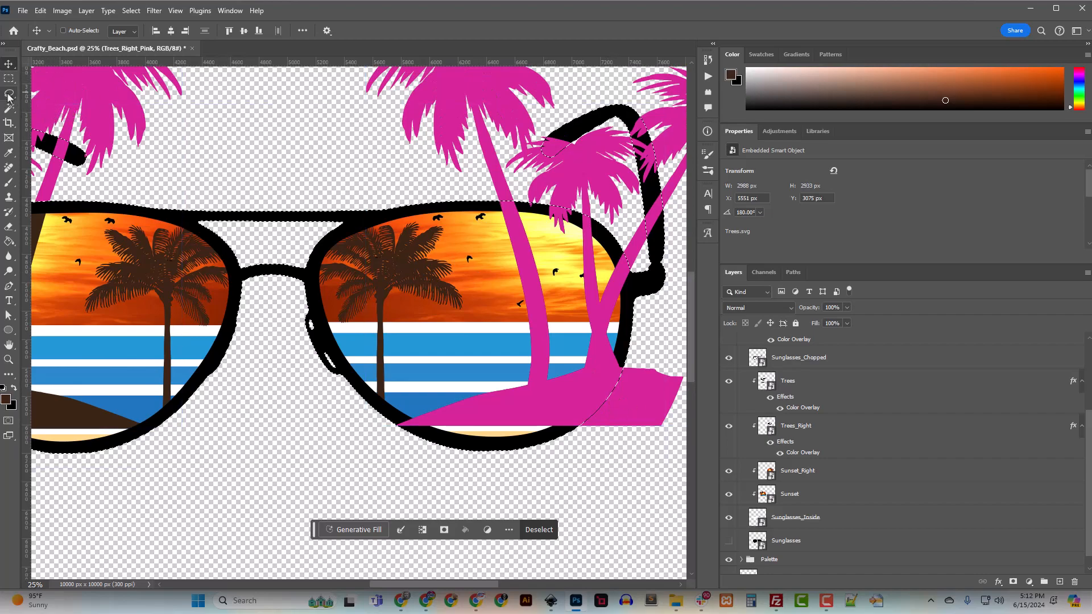
key("l")
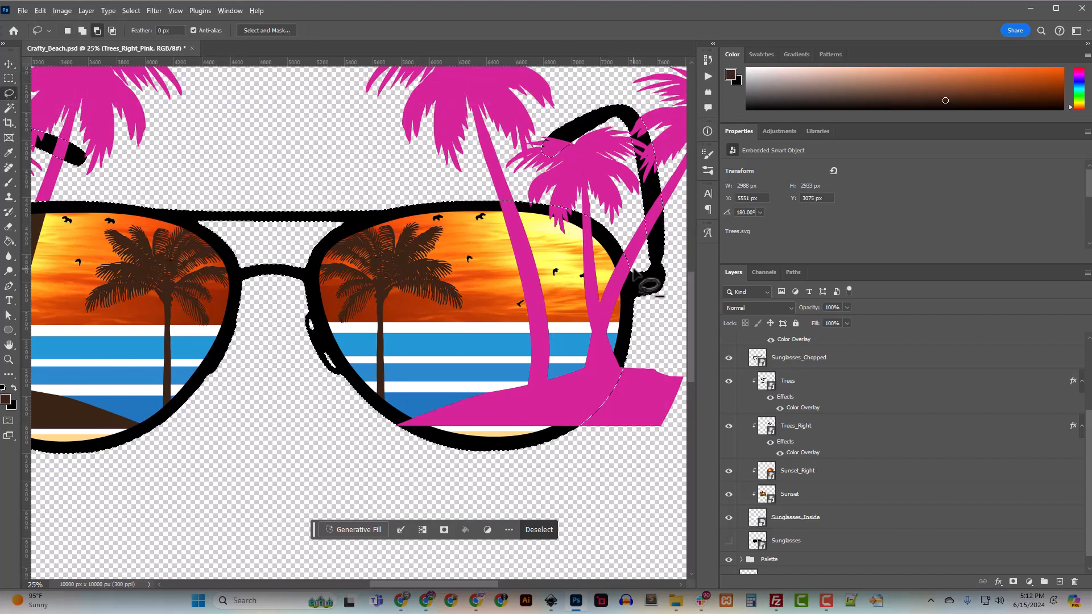
mouse_move(636, 275)
left_mouse_down()
mouse_move(640, 294)
mouse_move(666, 280)
mouse_move(670, 207)
mouse_move(614, 99)
mouse_move(529, 182)
mouse_move(631, 219)
left_mouse_up()
mouse_move(638, 260)
left_mouse_down()
mouse_move(671, 304)
mouse_move(689, 237)
mouse_move(668, 114)
mouse_move(586, 80)
mouse_move(526, 139)
mouse_move(553, 179)
mouse_move(610, 203)
mouse_move(658, 272)
left_mouse_up()
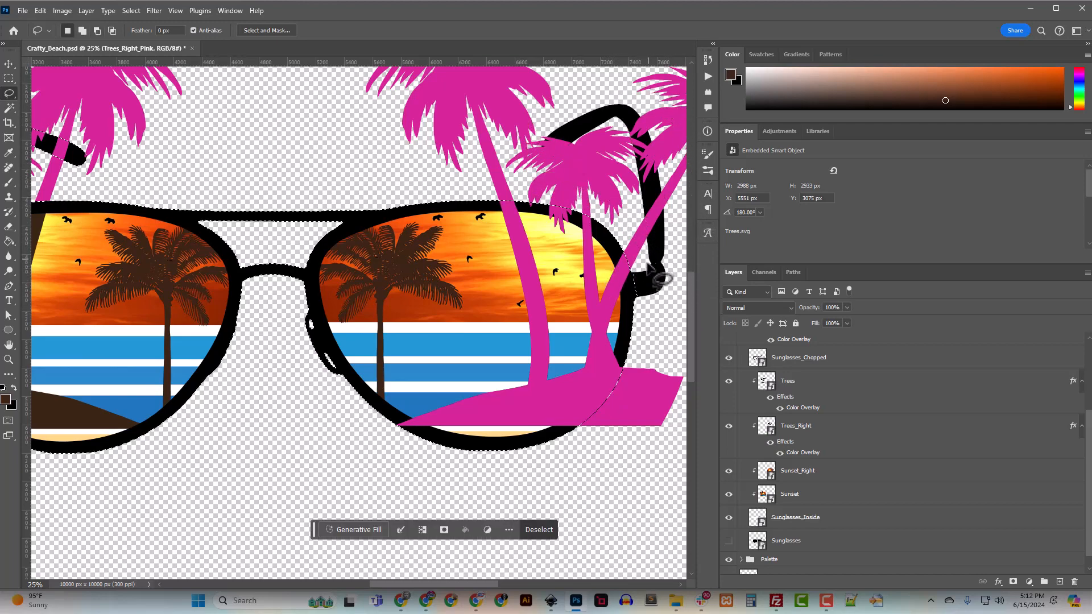
scroll(646, 312, "down", 2)
key("shift")
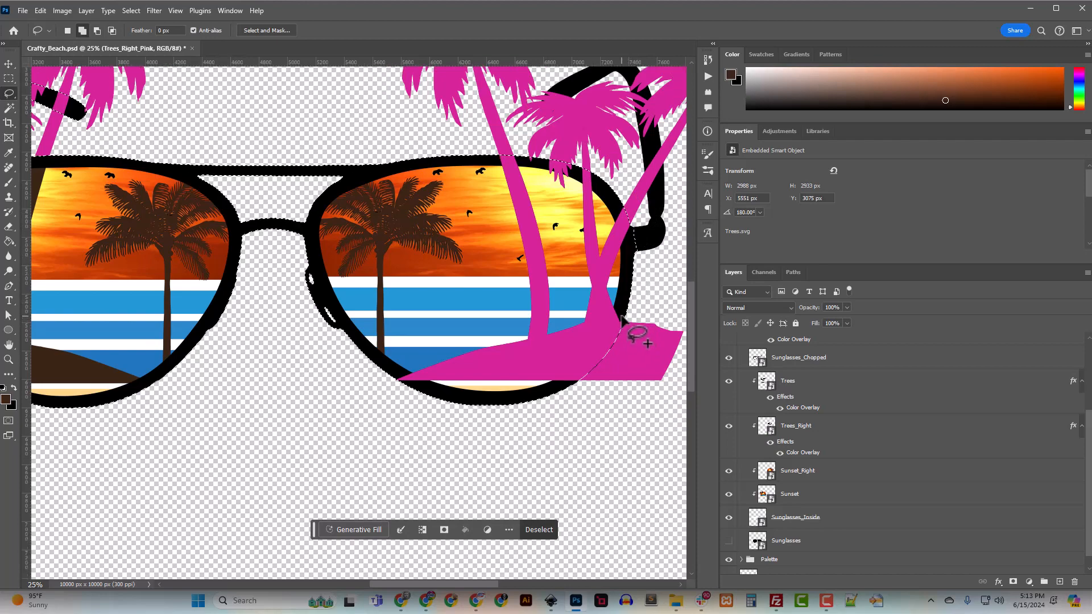
mouse_move(622, 319)
left_mouse_down()
mouse_move(560, 381)
mouse_move(595, 407)
mouse_move(667, 405)
mouse_move(702, 388)
mouse_move(694, 316)
mouse_move(631, 314)
left_mouse_up()
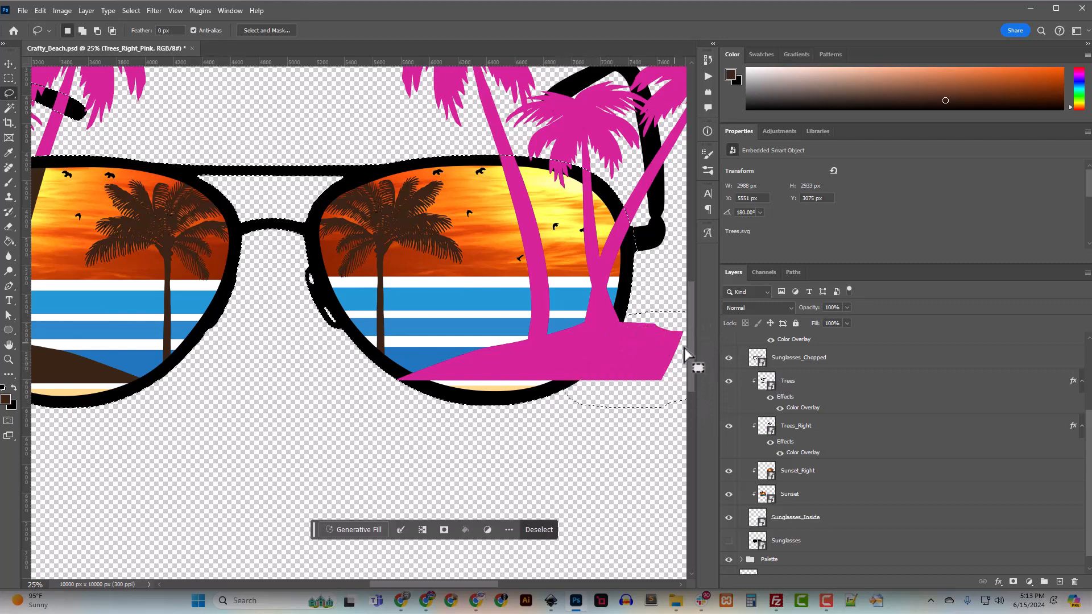
left_click(800, 430)
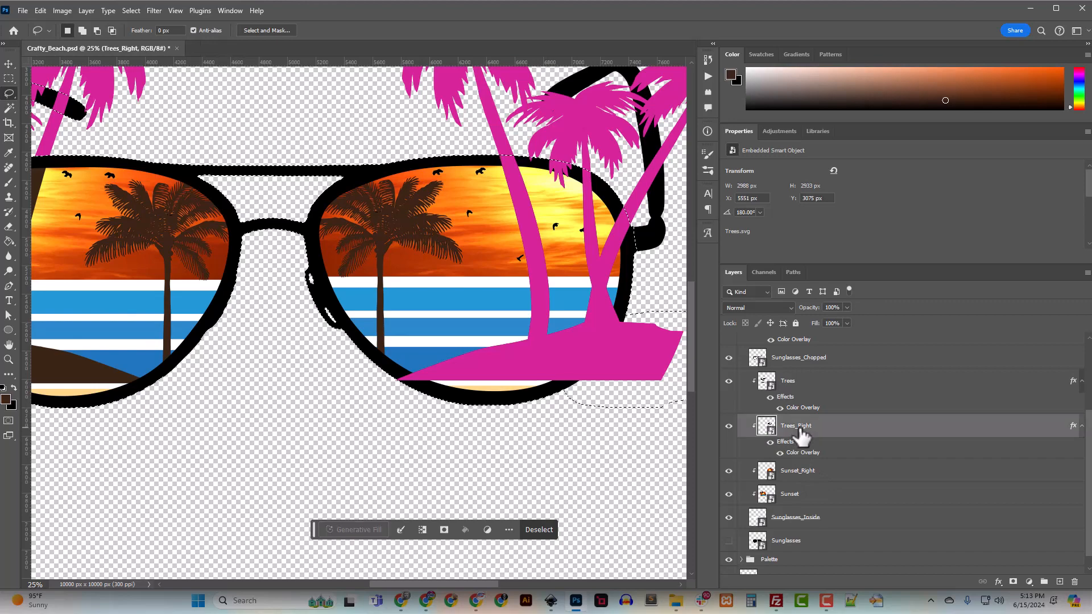
left_click(1013, 582)
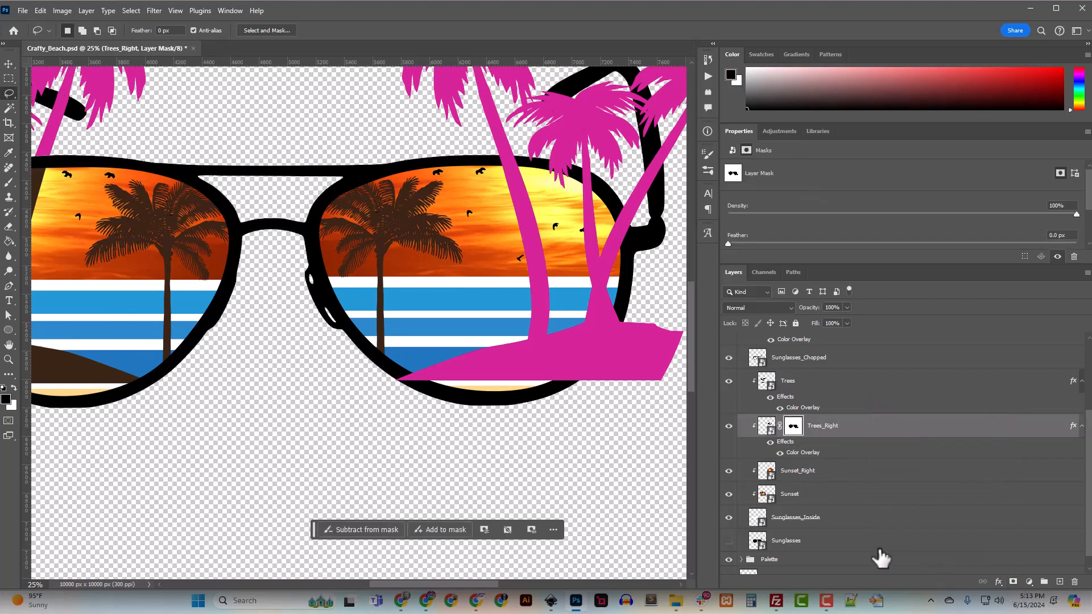
key("ctrl+z")
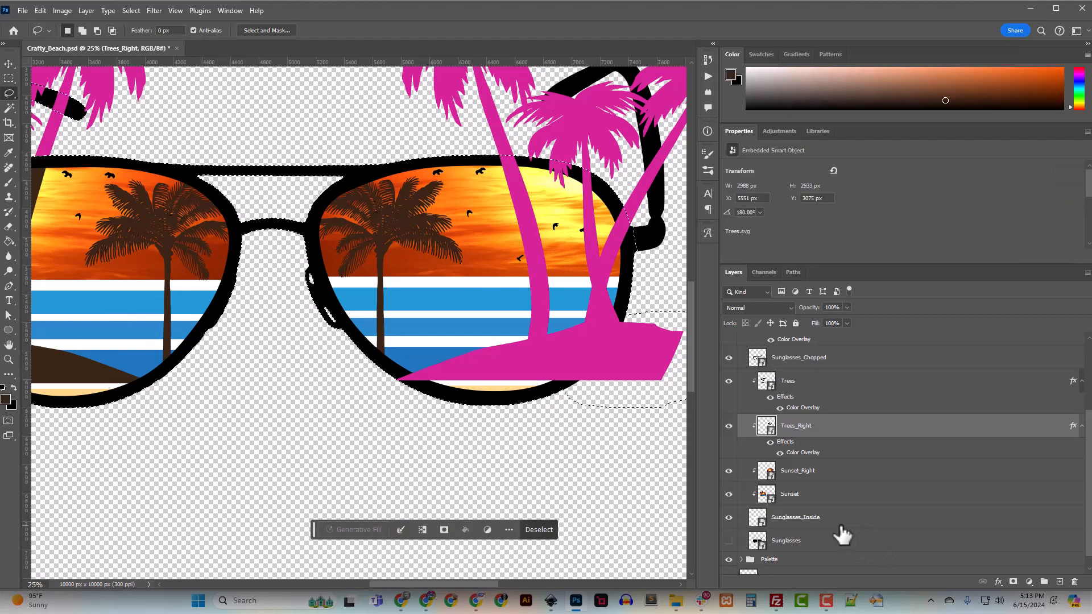
scroll(816, 437, "up", 1)
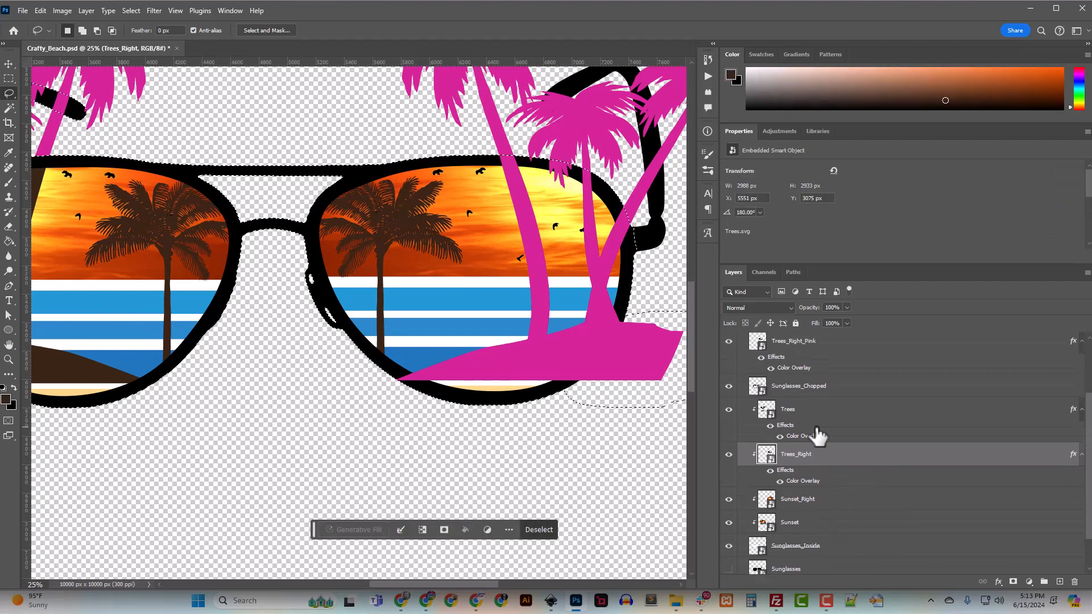
left_click(802, 346)
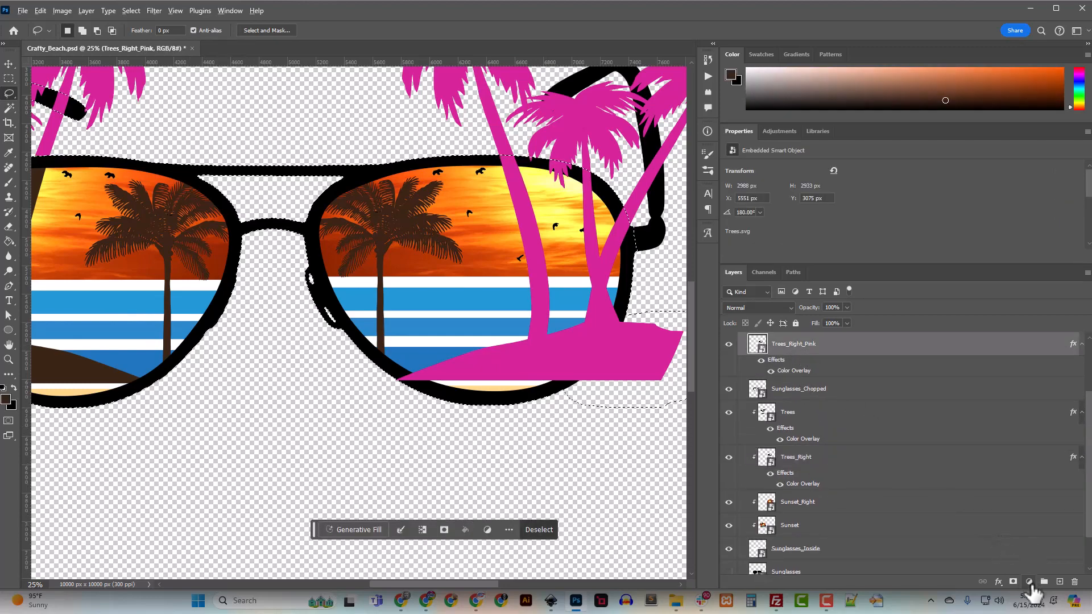
left_click(1013, 581)
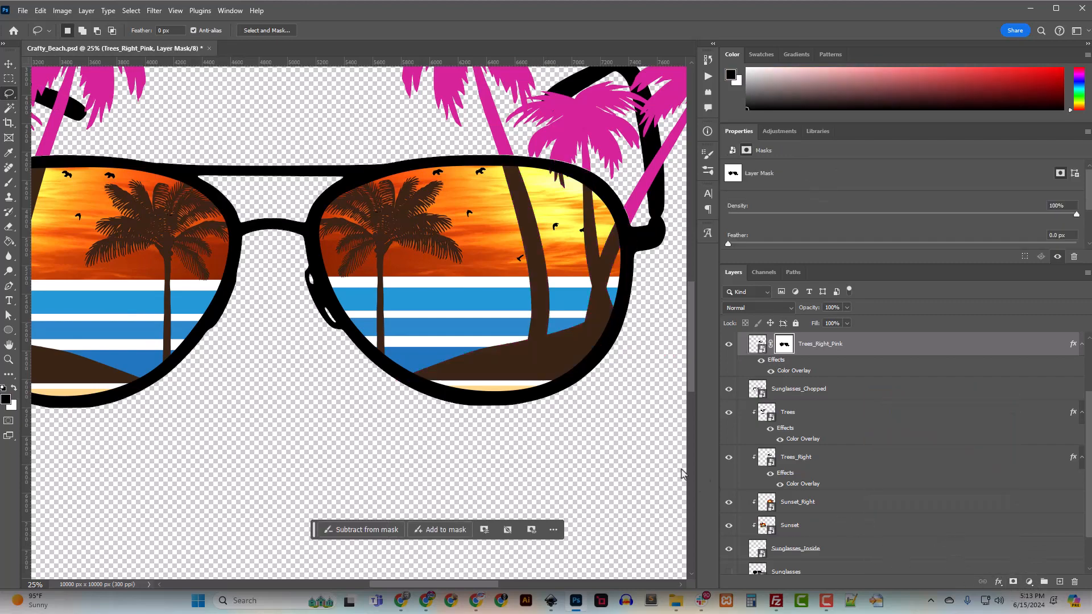
key("ctrl+z")
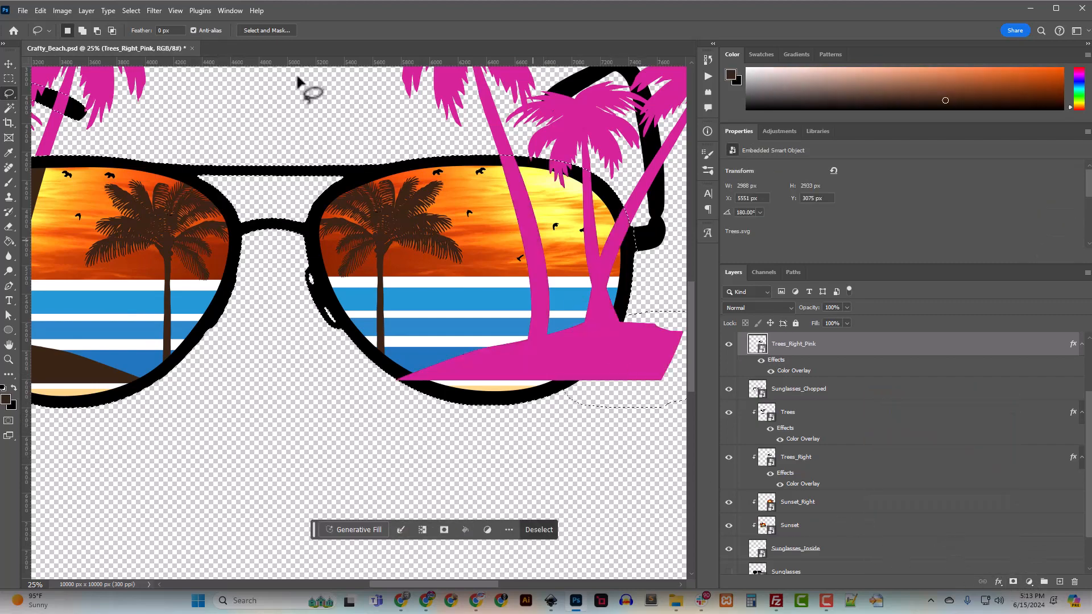
Contract the selection and mask the Trees_Right_Pink layer so that the selected area is hidden
left_click(130, 10)
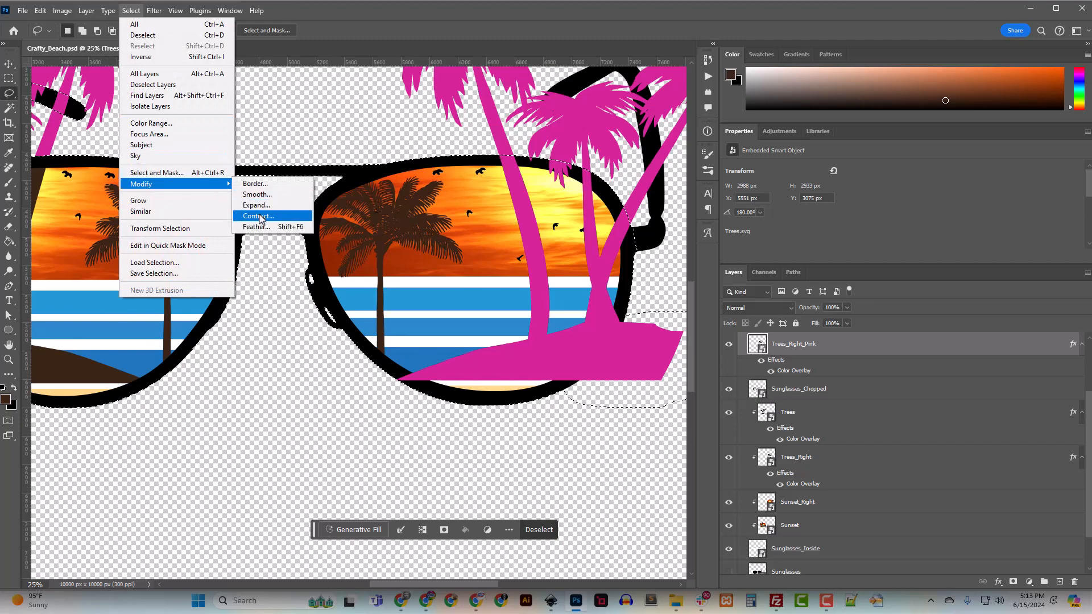
left_click(257, 216)
key("Return")
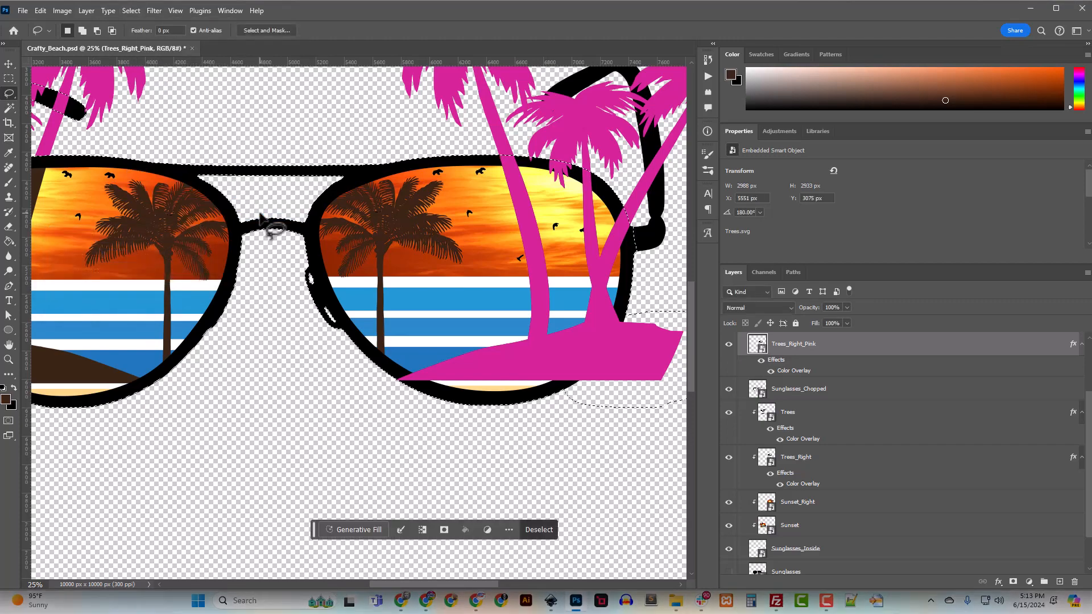
left_click(1013, 581)
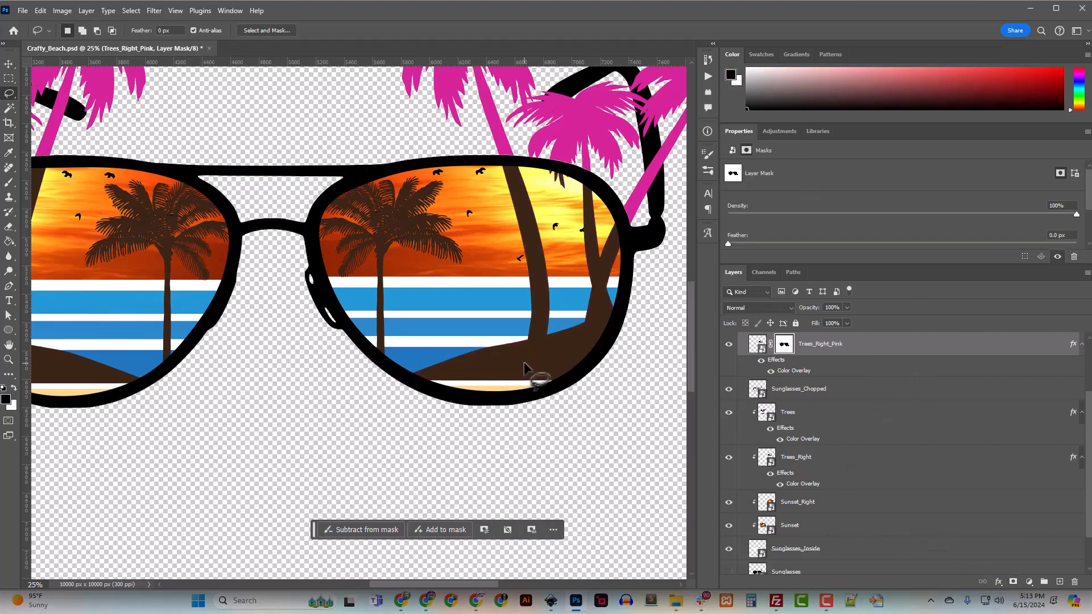
Examine the right lens's masked edges up close and the overall balance of the whole sunglasses design
key("ctrl+plus")
key("ctrl+plus")
scroll(568, 324, "up", 5)
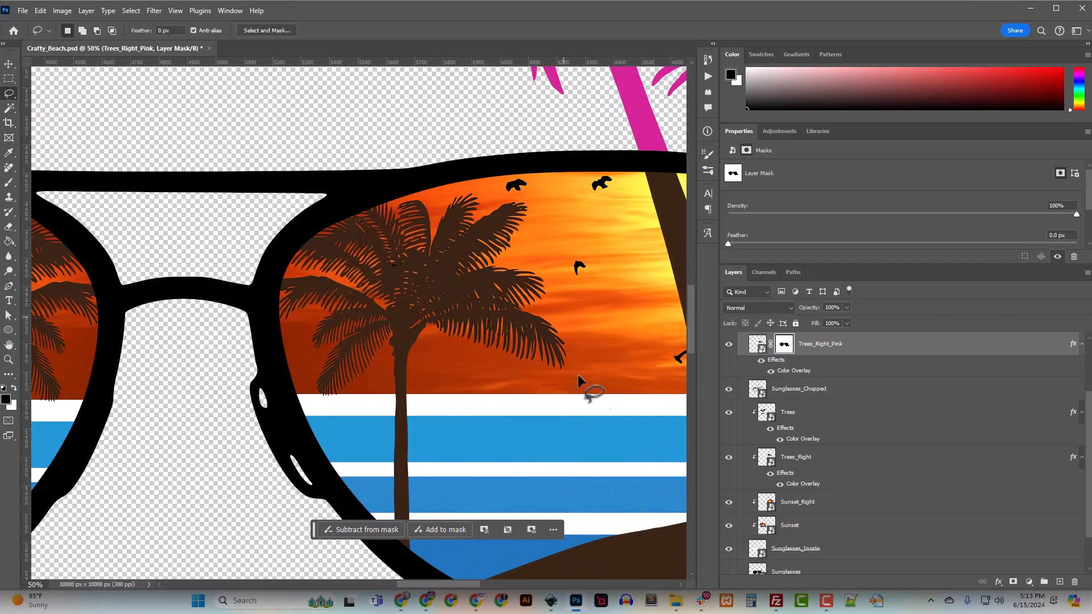
key("ctrl+minus")
key("ctrl+minus")
key("ctrl+minus")
key("ctrl+minus")
key("ctrl+minus")
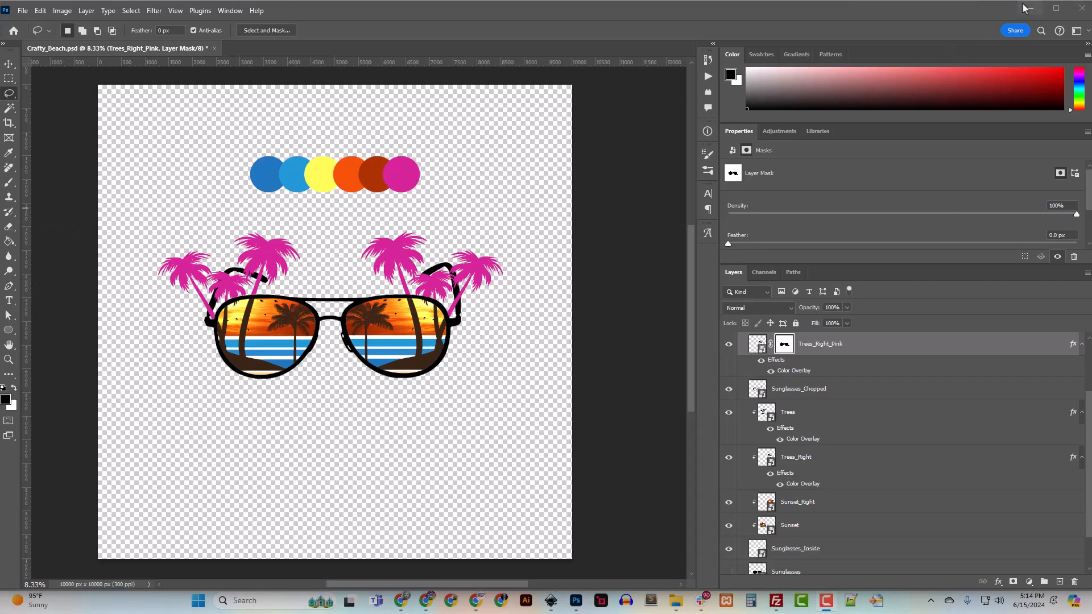
Switch to Chrome and open the gold glitter picture from the Patterns image results on PublicDomainPictures.net
left_click(1027, 8)
left_click(755, 11)
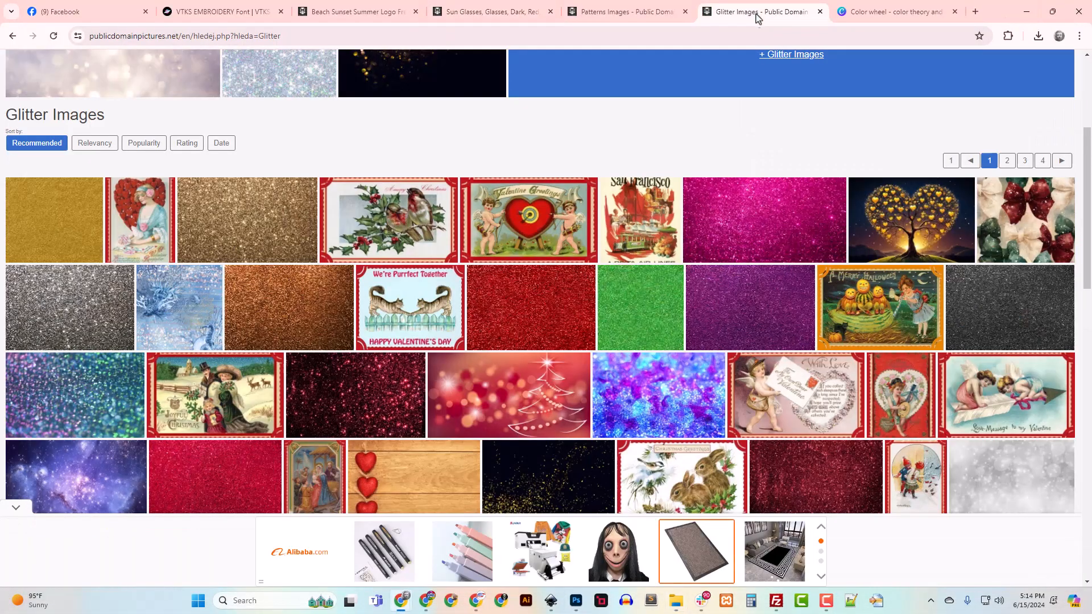
left_click(603, 14)
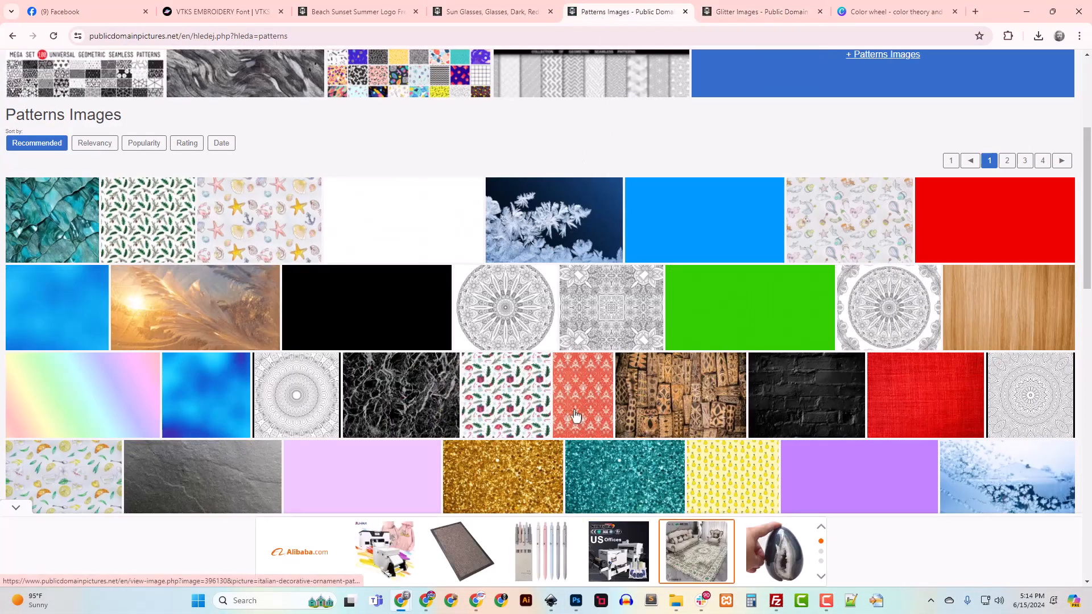
left_click(509, 482)
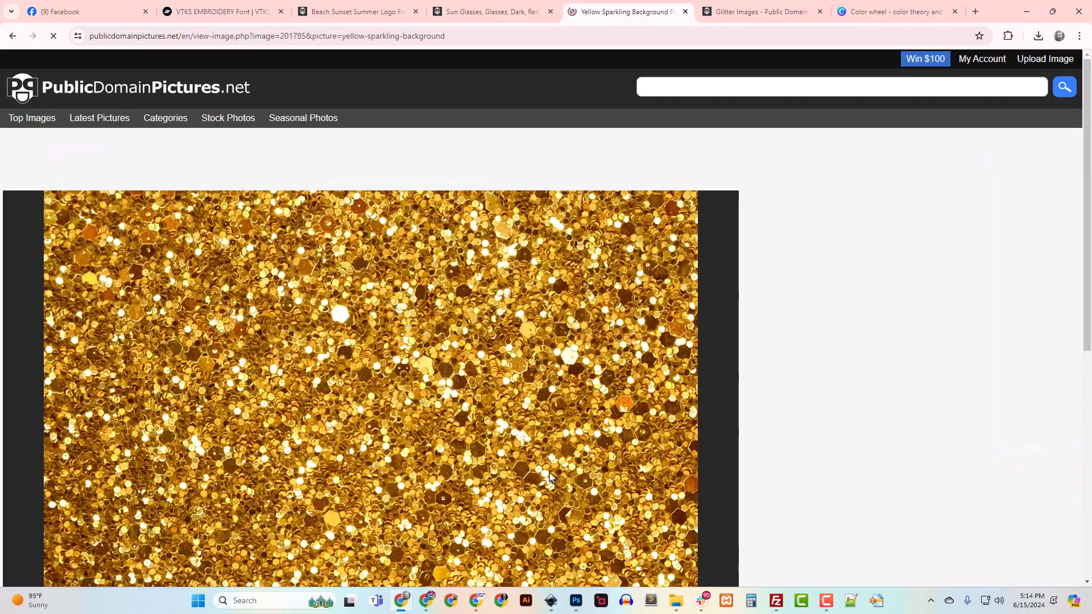
Save the Yellow Sparkling Background picture into the Crafty_Beach folder as yellow-glitter.jpg
scroll(442, 381, "down", 8)
scroll(441, 381, "up", 6)
scroll(441, 383, "down", 1)
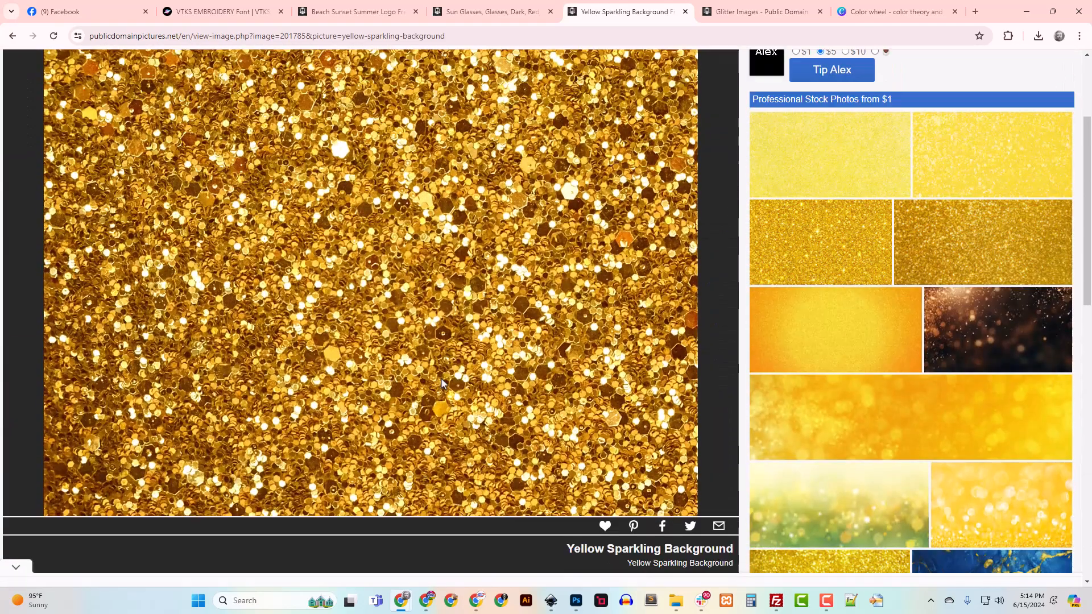
scroll(441, 382, "down", 1)
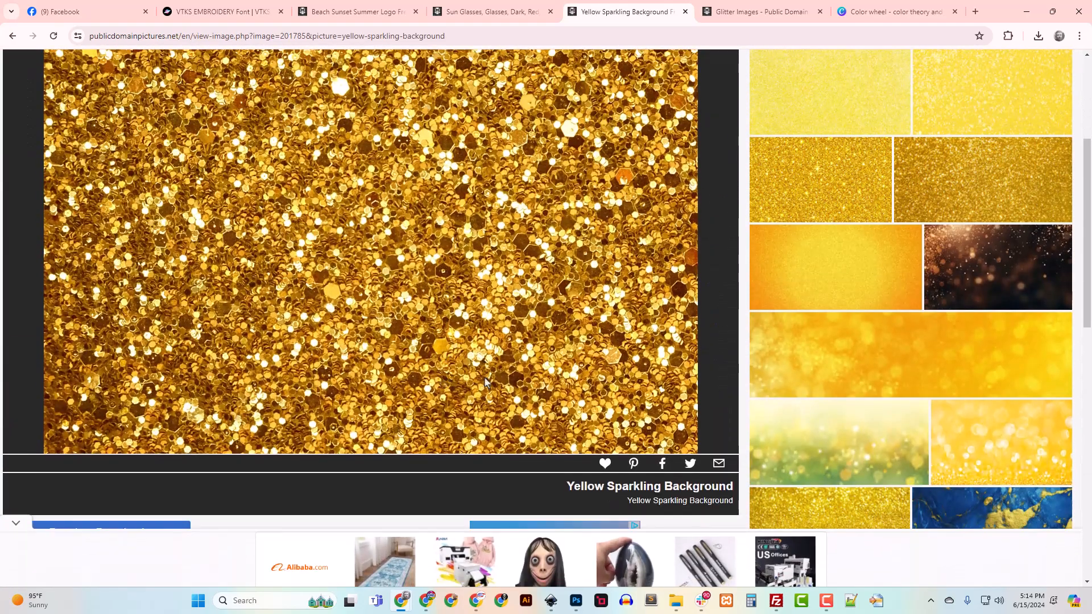
right_click(436, 260)
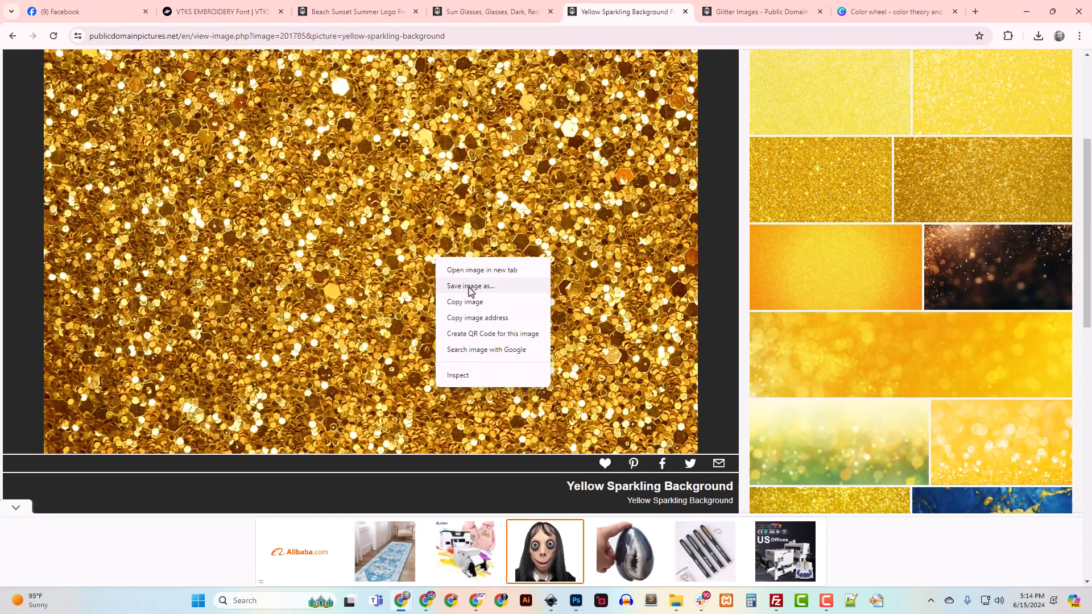
left_click(470, 287)
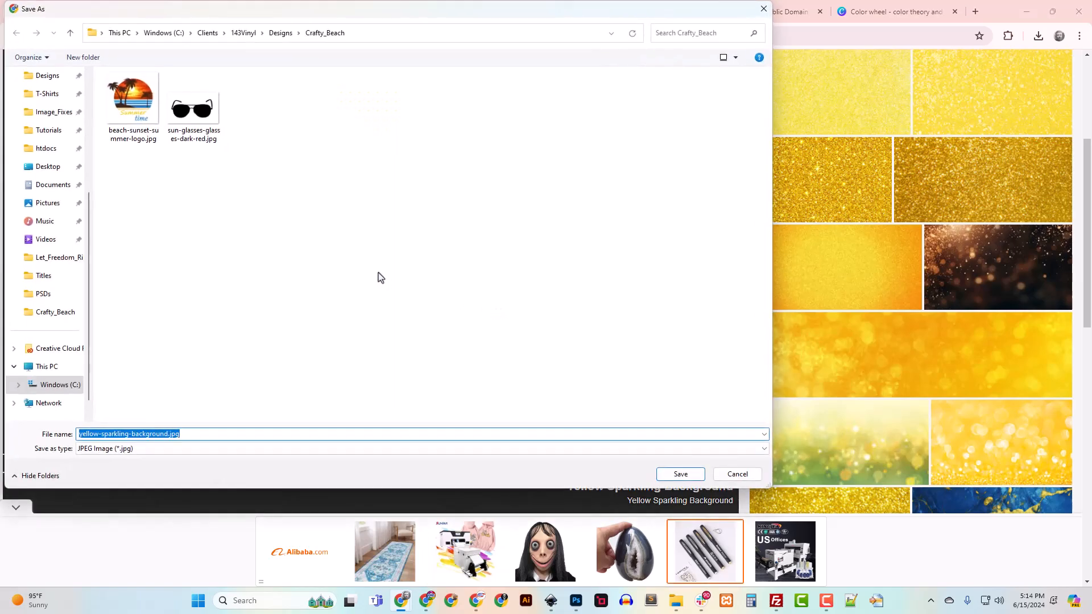
left_click_drag(167, 434, 108, 446)
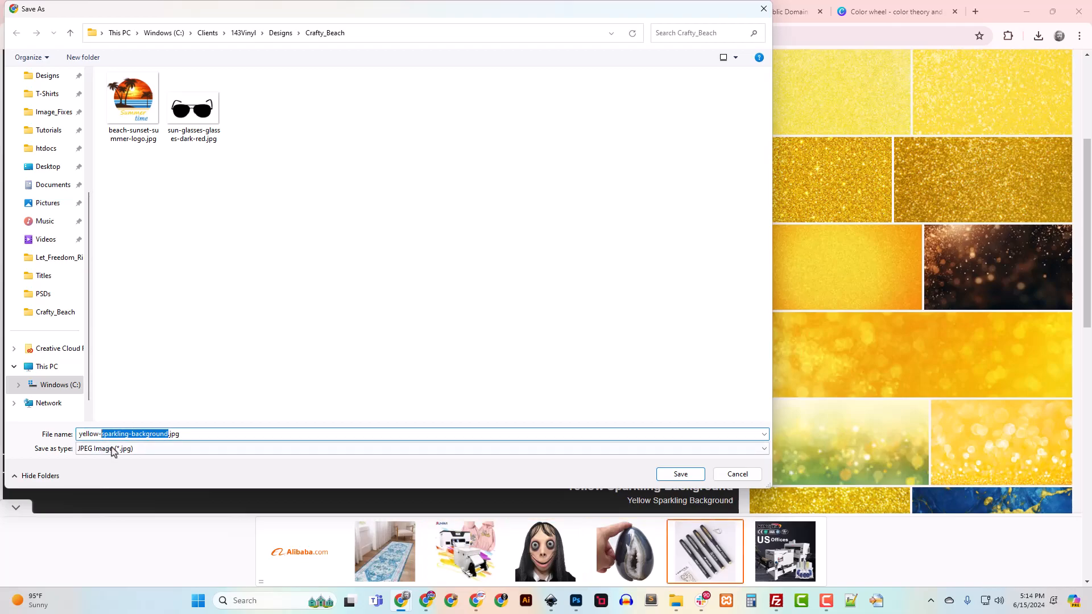
type("glitter")
key("Return")
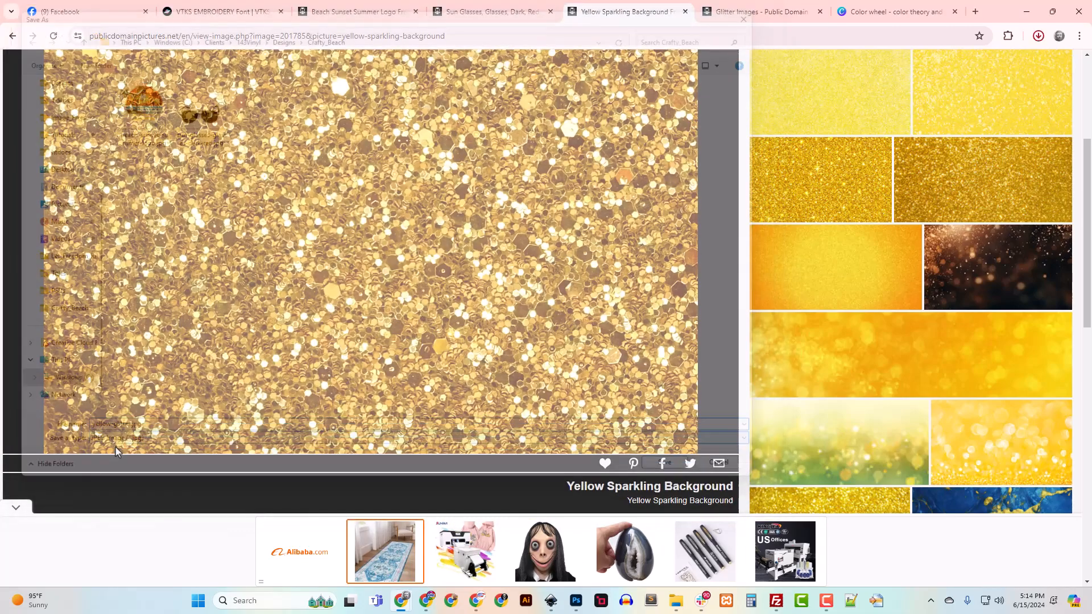
Switch to Gigapixel and load yellow-glitter.jpg from the Crafty_Beach folder for upscaling
left_click(601, 601)
left_click(604, 602)
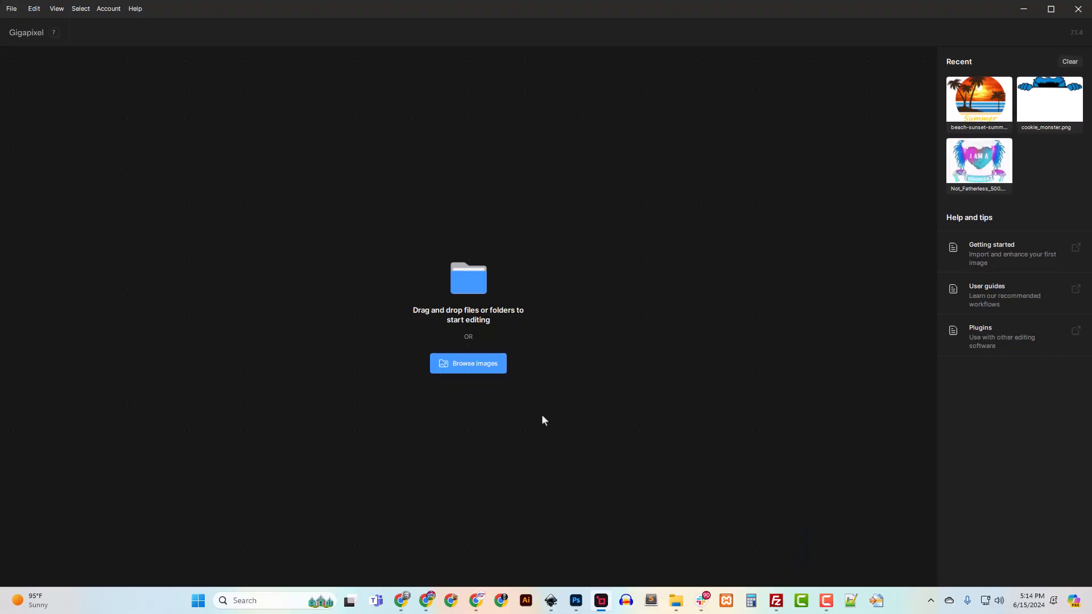
left_click(468, 366)
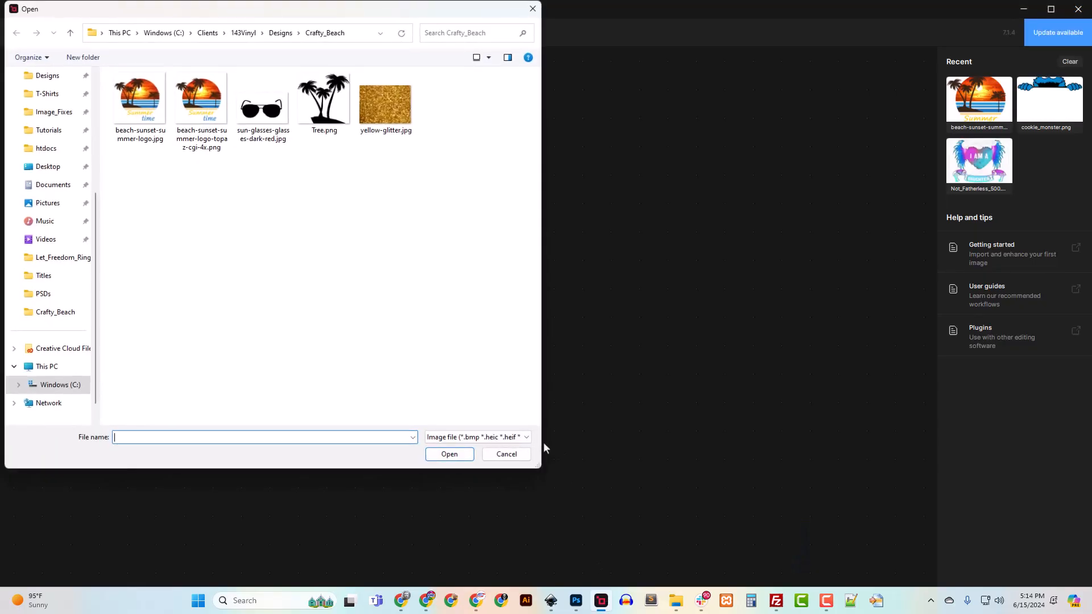
double_click(398, 120)
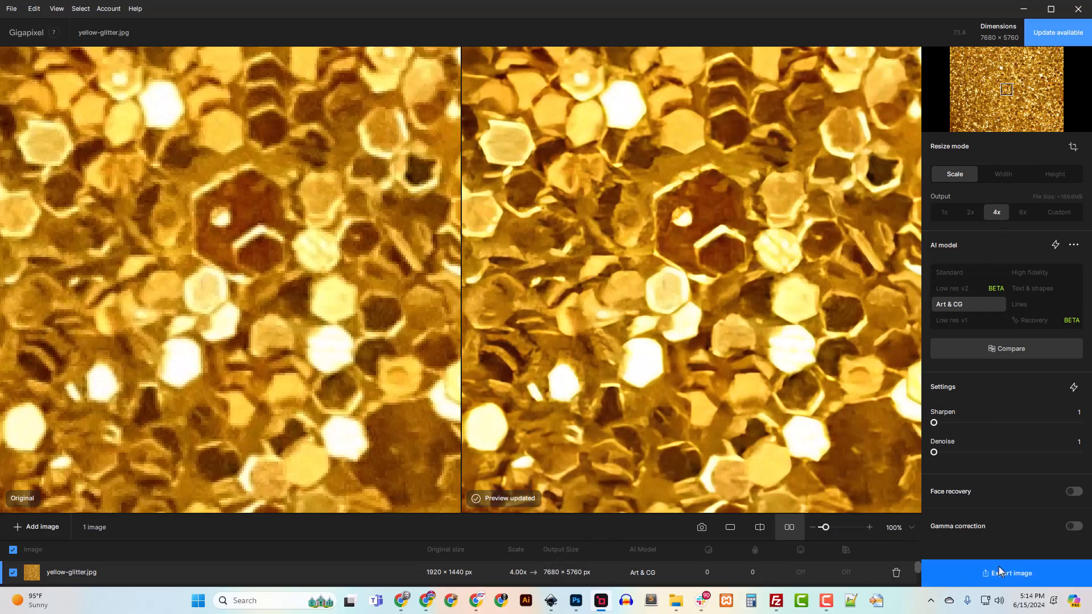
Compare the Standard, High fidelity and Low res v1 models, and export the glitter image at 4x with Low res v1
left_click(953, 273)
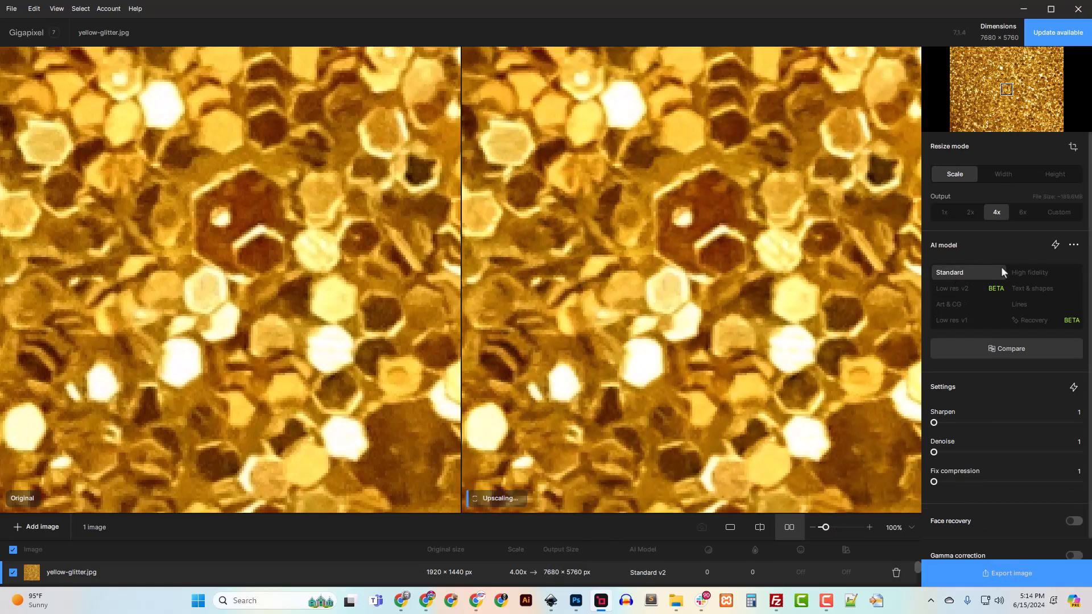
left_click(1018, 270)
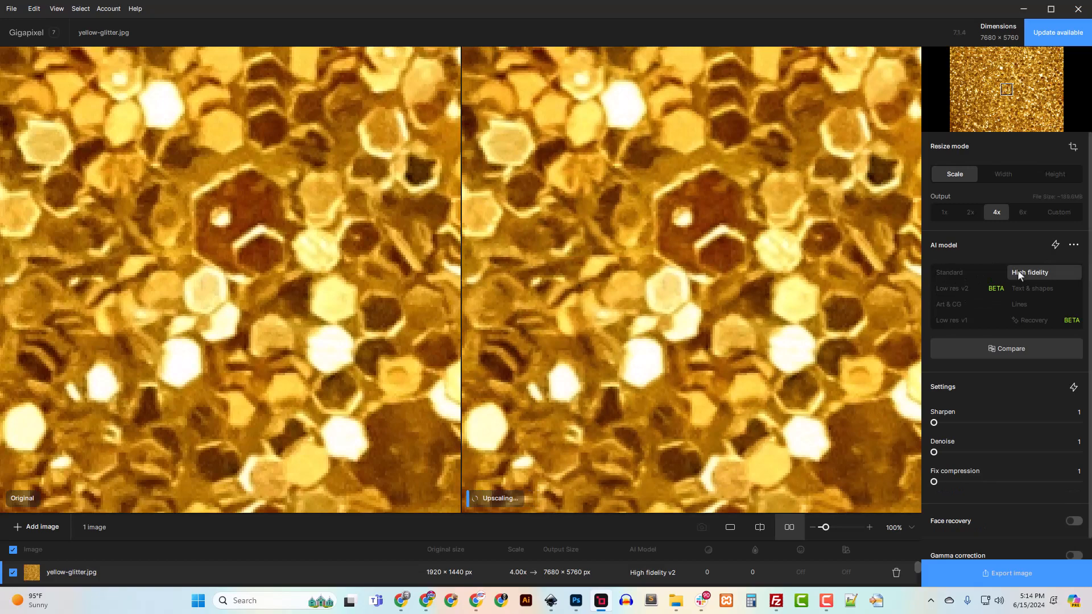
left_click(955, 320)
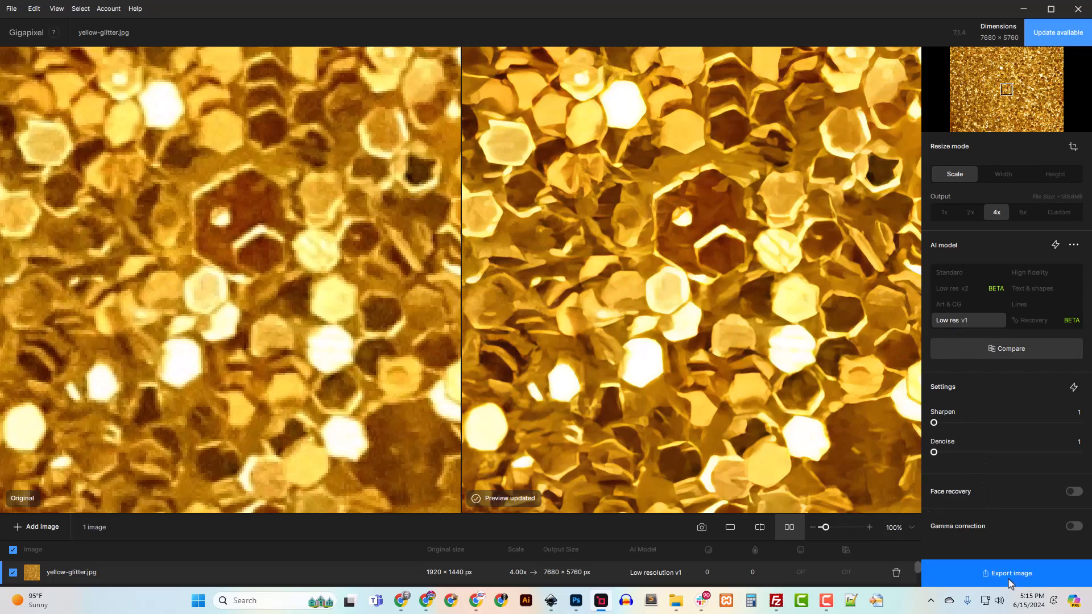
left_click(1010, 575)
left_click(830, 485)
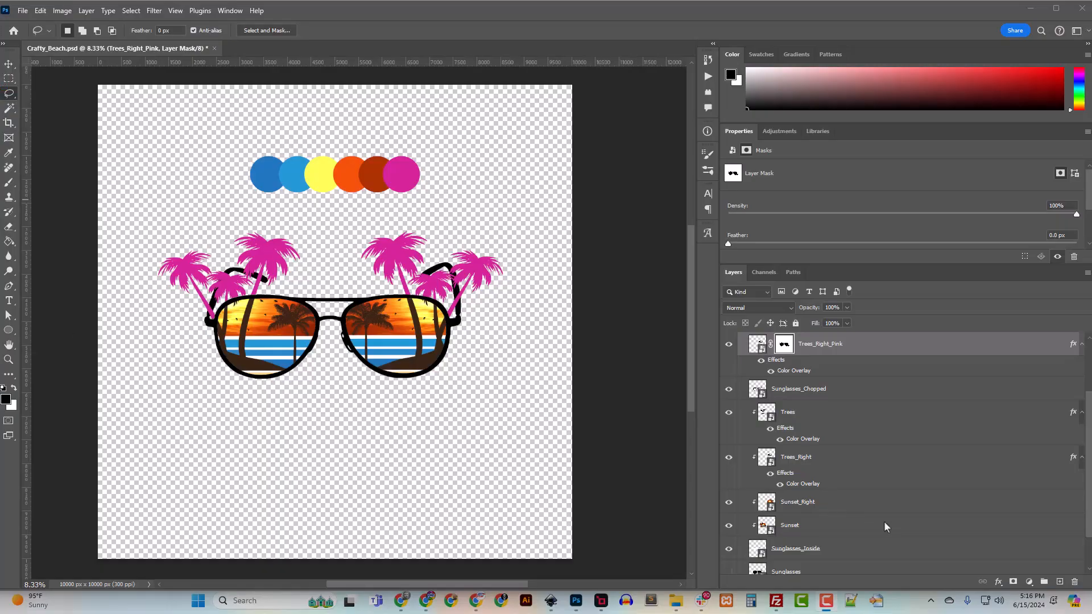
Switch to Photoshop and place the upscaled 4x yellow-glitter PNG from the Crafty_Beach folder directly above the Sunglasses_Chopped layer
scroll(876, 529, "down", 1)
left_click(680, 601)
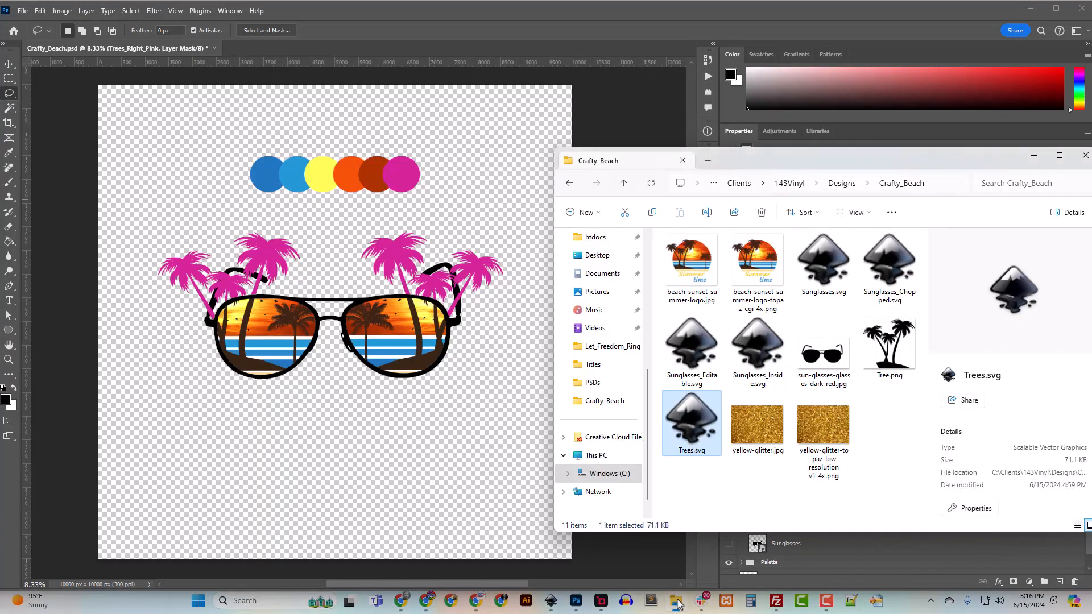
left_click(825, 438)
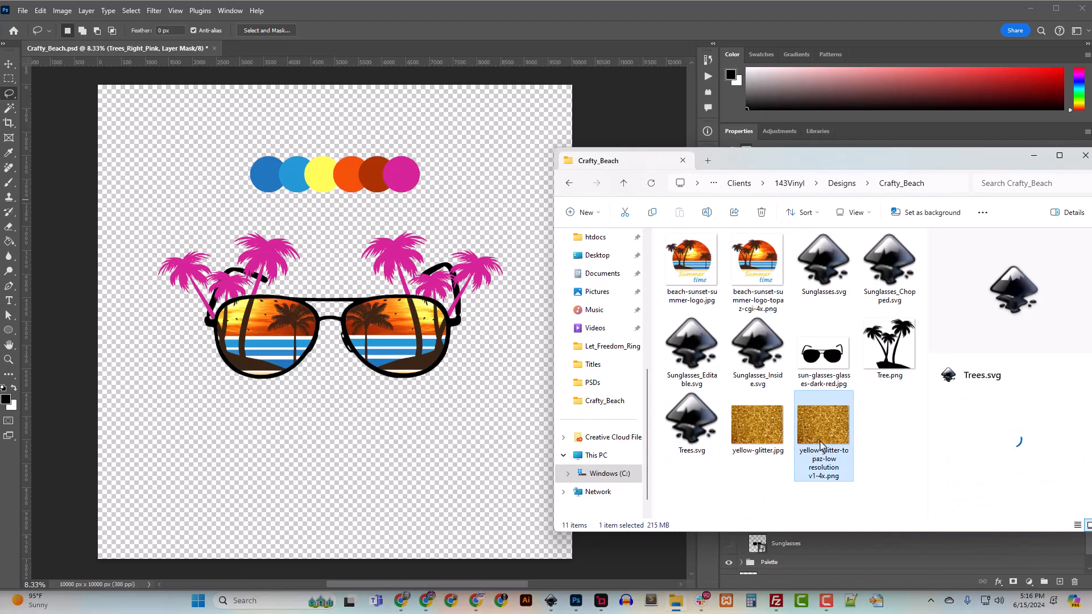
left_click(679, 8)
scroll(788, 566, "down", 1)
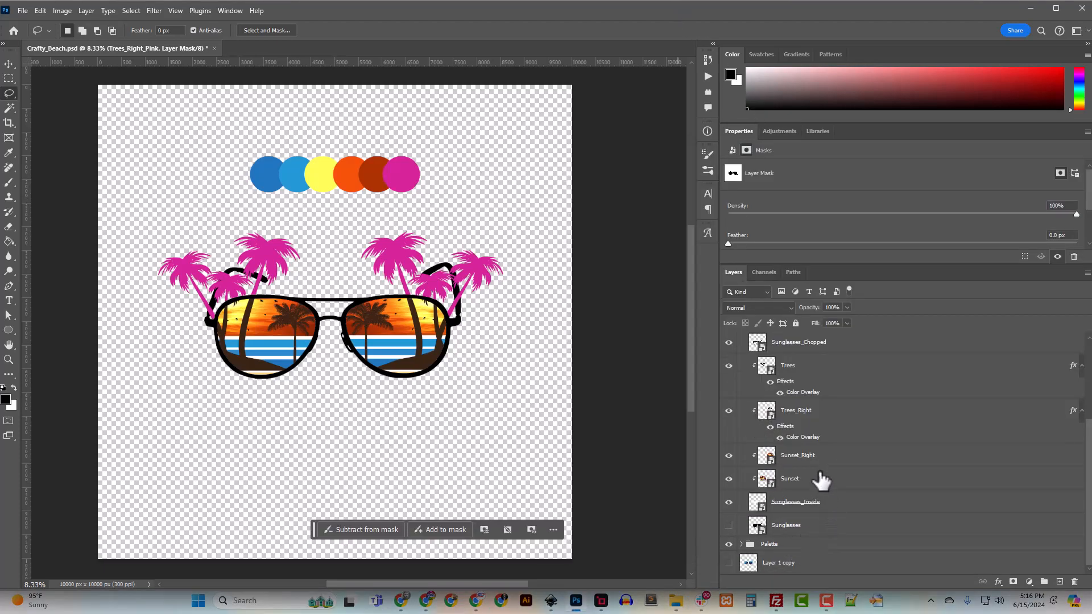
scroll(819, 493, "up", 1)
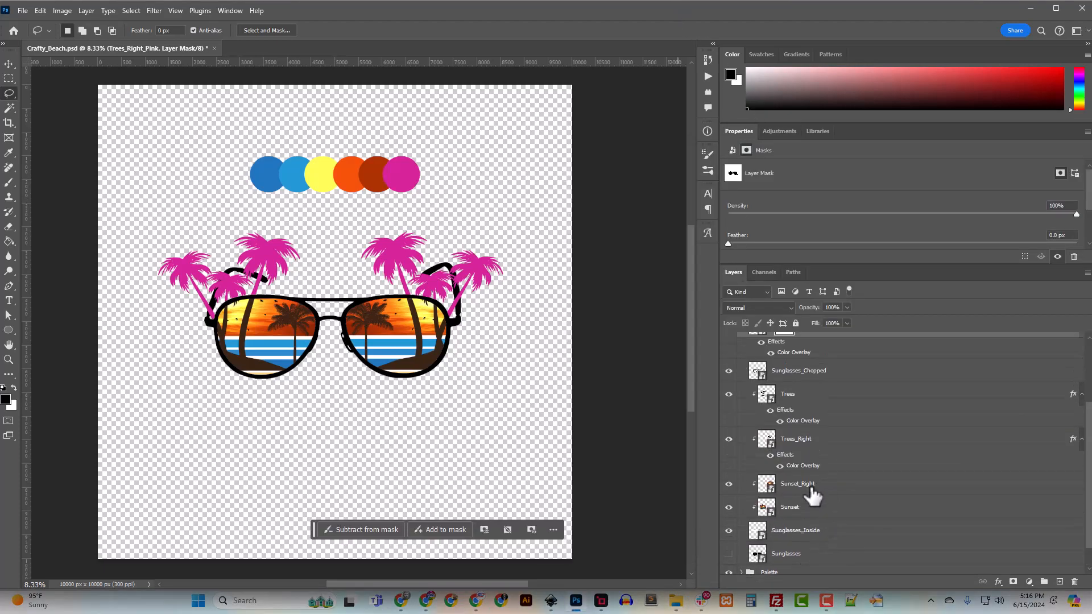
left_click(807, 376)
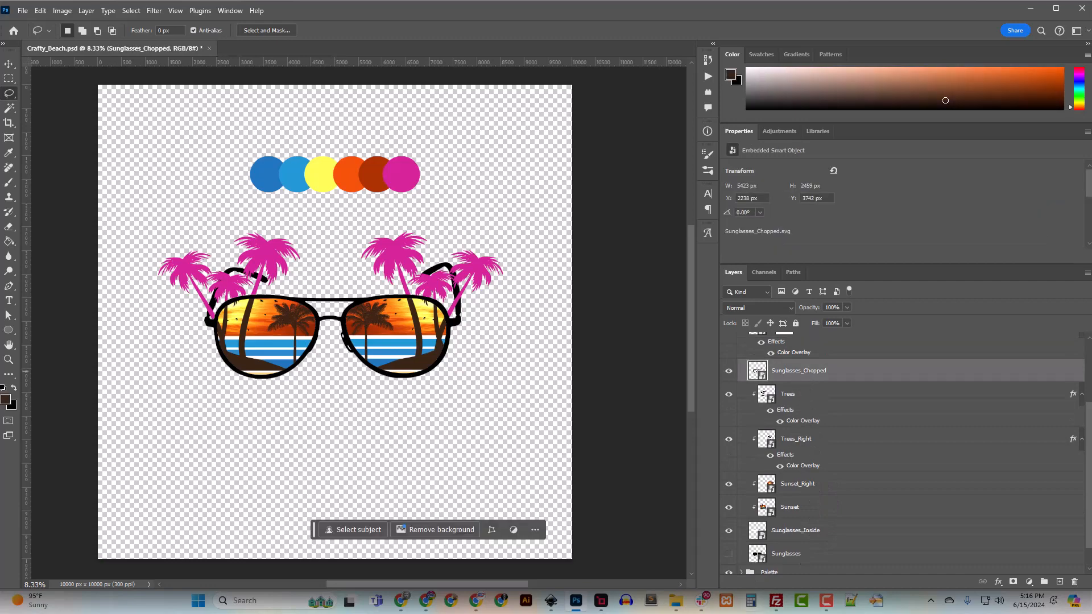
left_click(674, 605)
left_click_drag(841, 428, 329, 390)
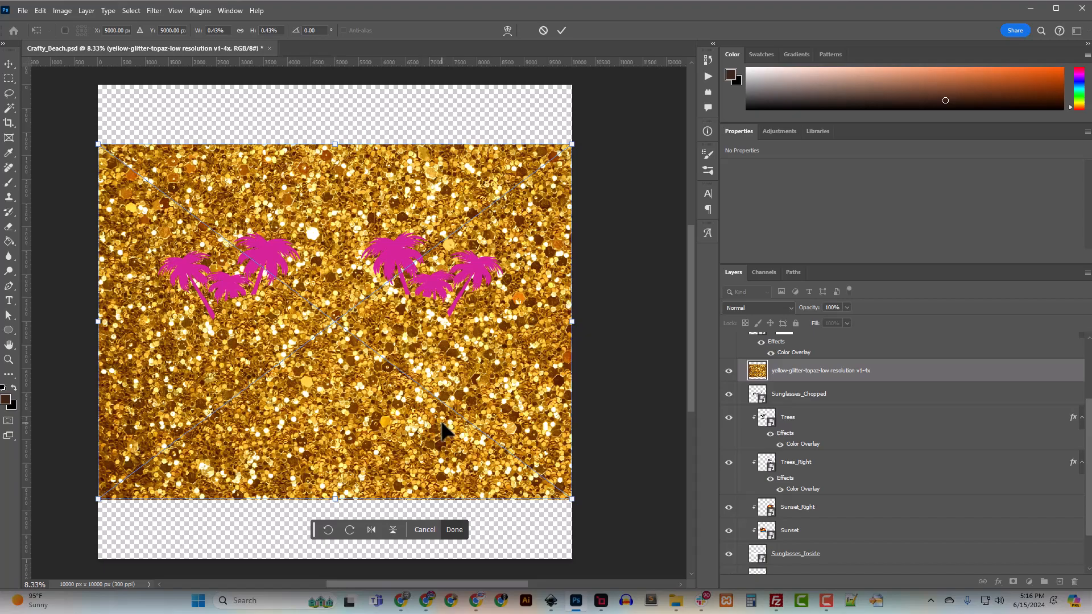
key("Return")
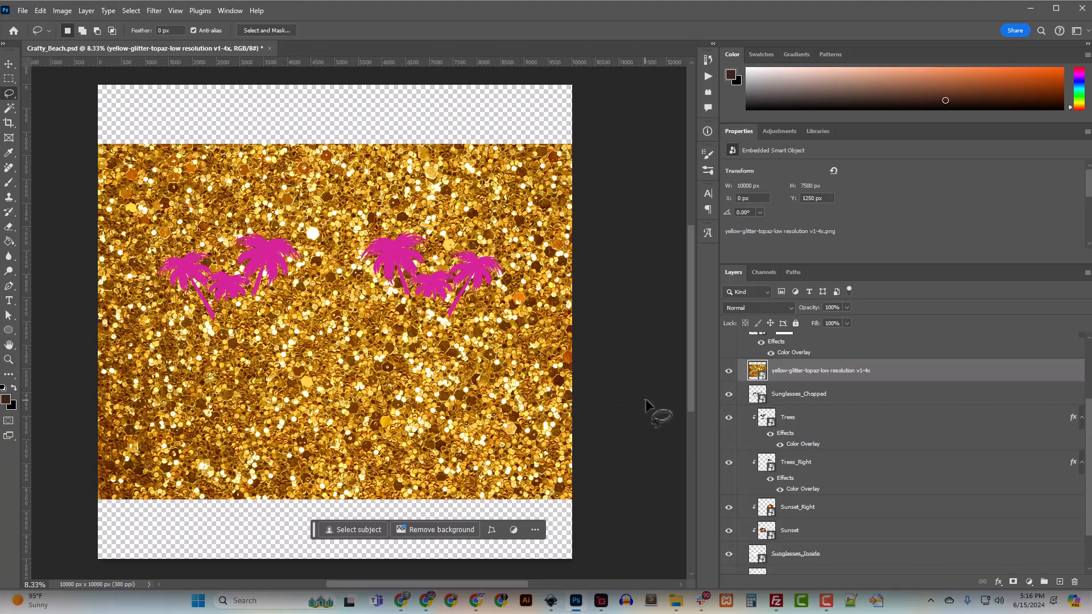
Clip the gold glitter layer to Sunglasses_Chopped and check the glitter on the frame up close
right_click(821, 372)
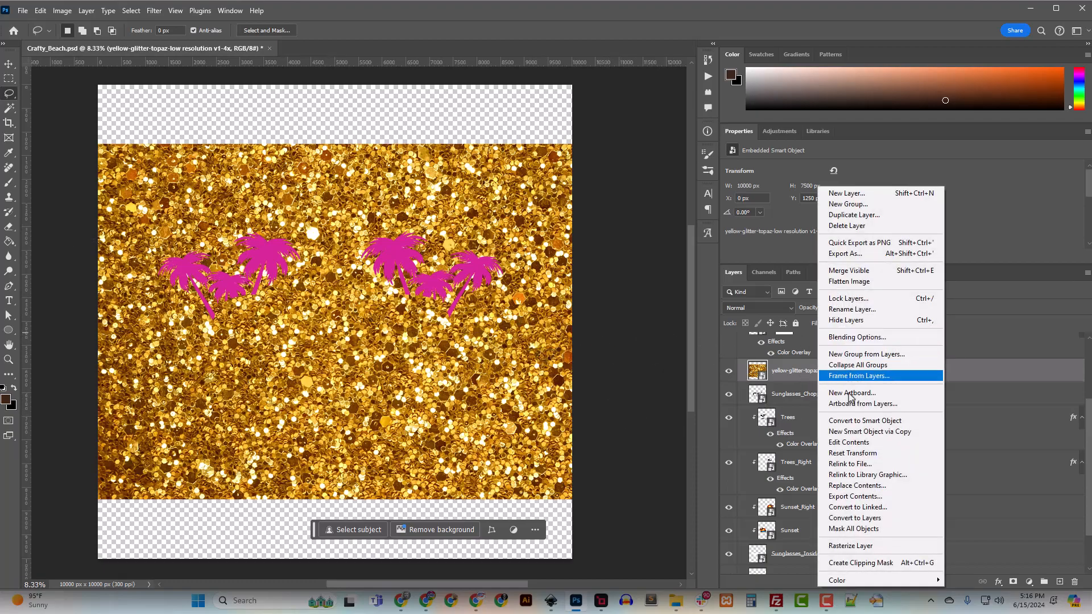
left_click(850, 563)
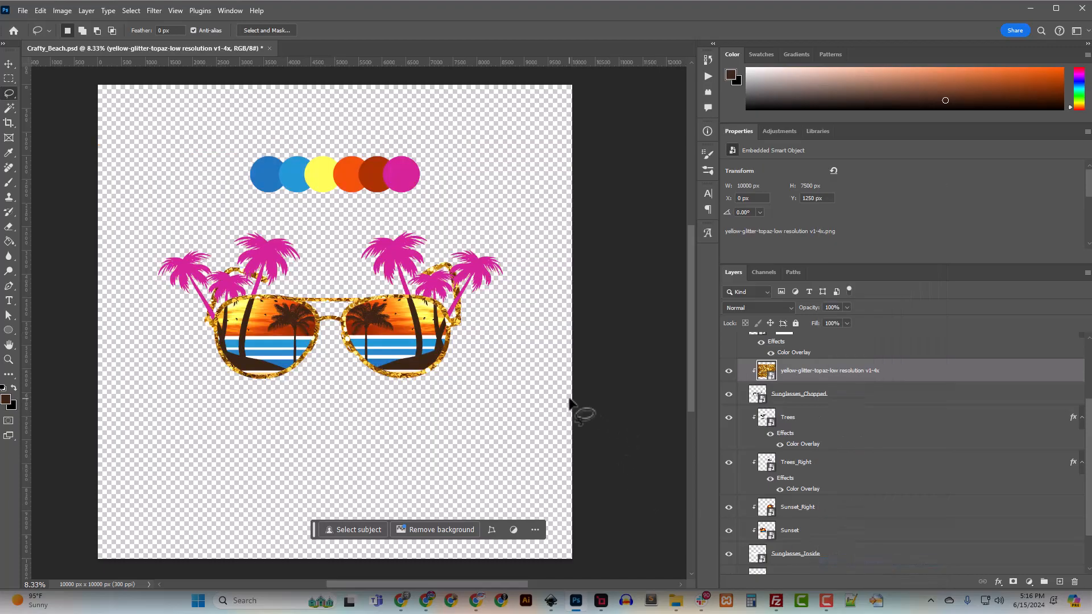
key("ctrl+plus")
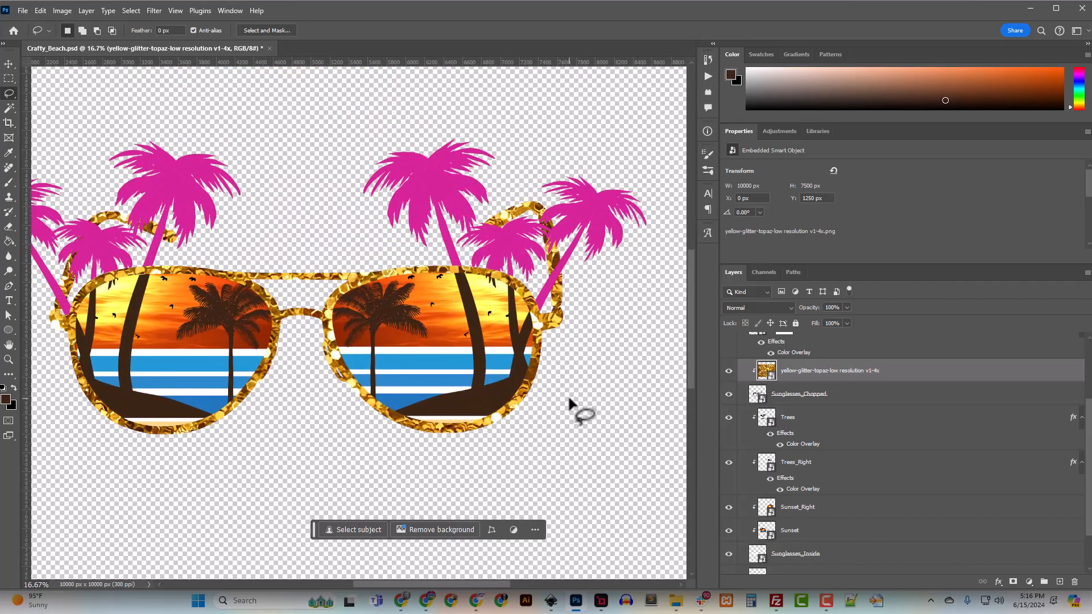
key("ctrl+minus")
Scale the clipped glitter texture down around its center to about 5772 by 4328 px so it closely surrounds the sunglasses
key("ctrl+t")
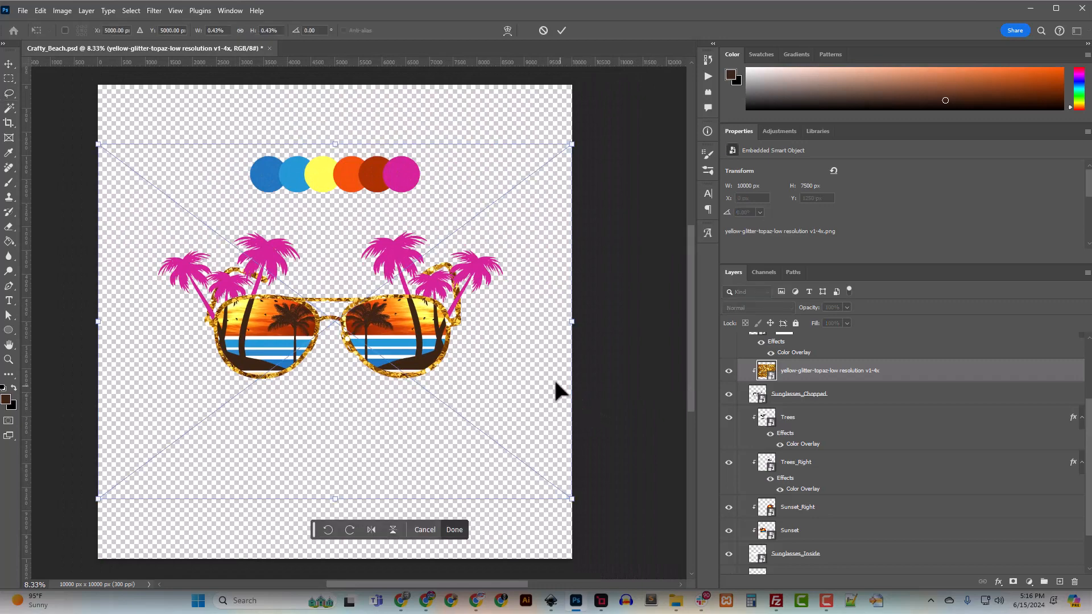
left_click_drag(572, 144, 468, 213)
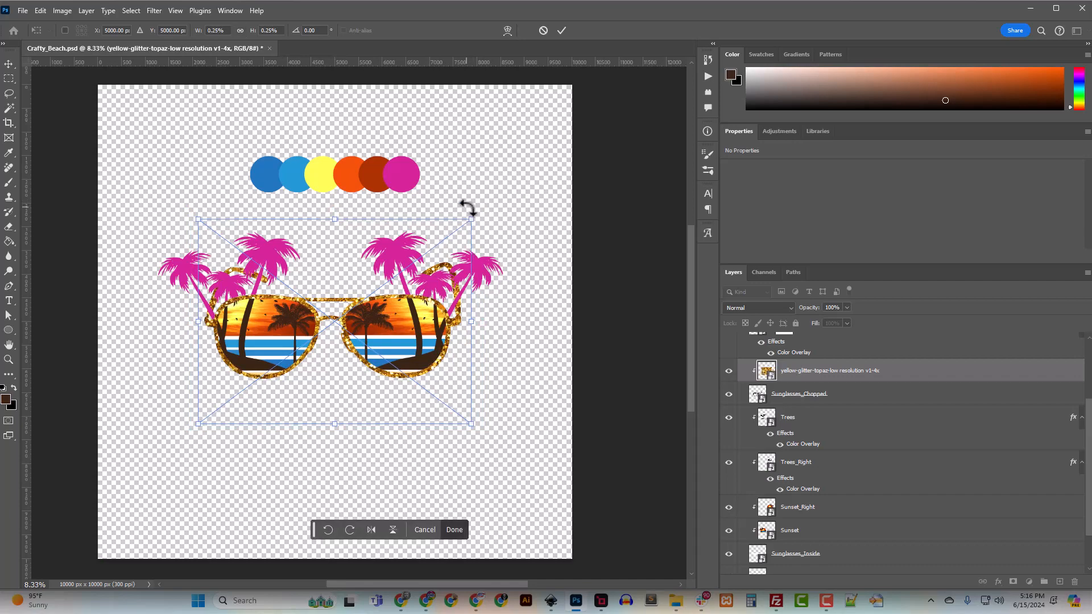
key("Return")
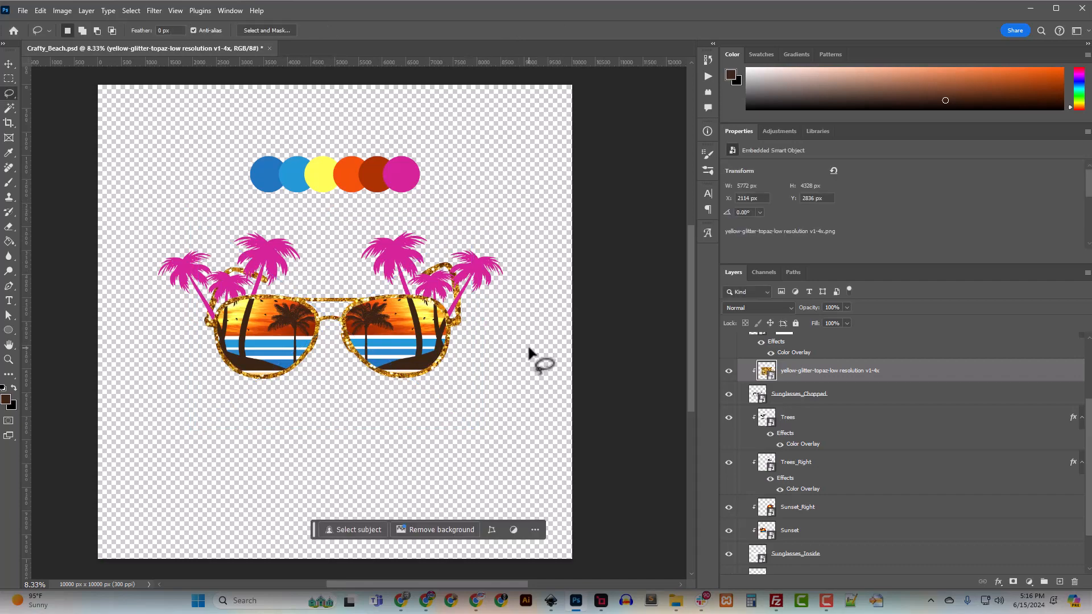
Add a new layer above the glitter texture, clip it to the sunglasses frame and set its blend mode to Color
right_click(796, 377)
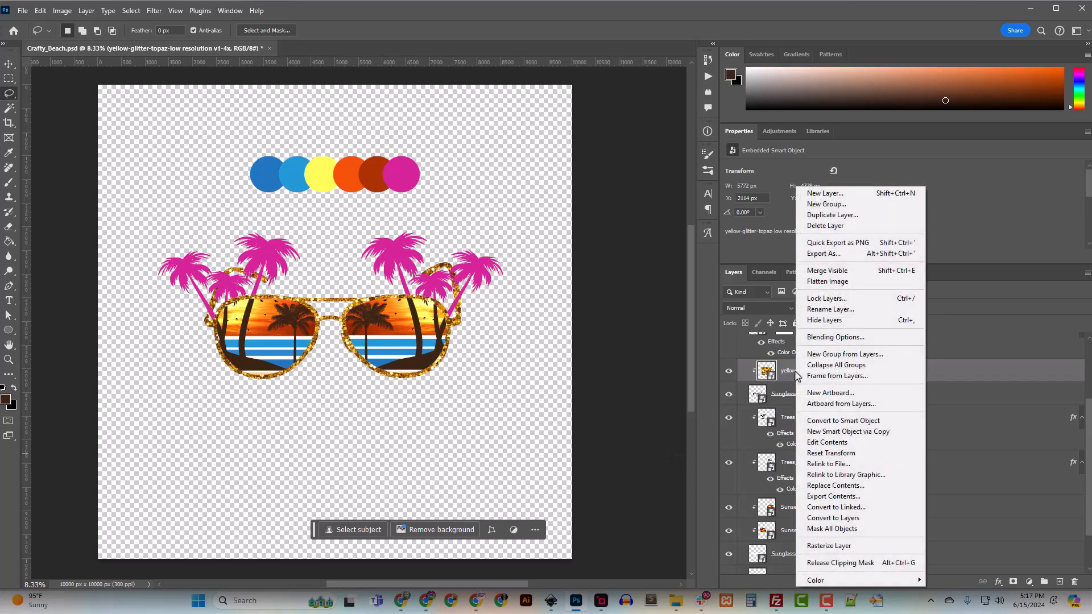
left_click(825, 193)
left_click(576, 255)
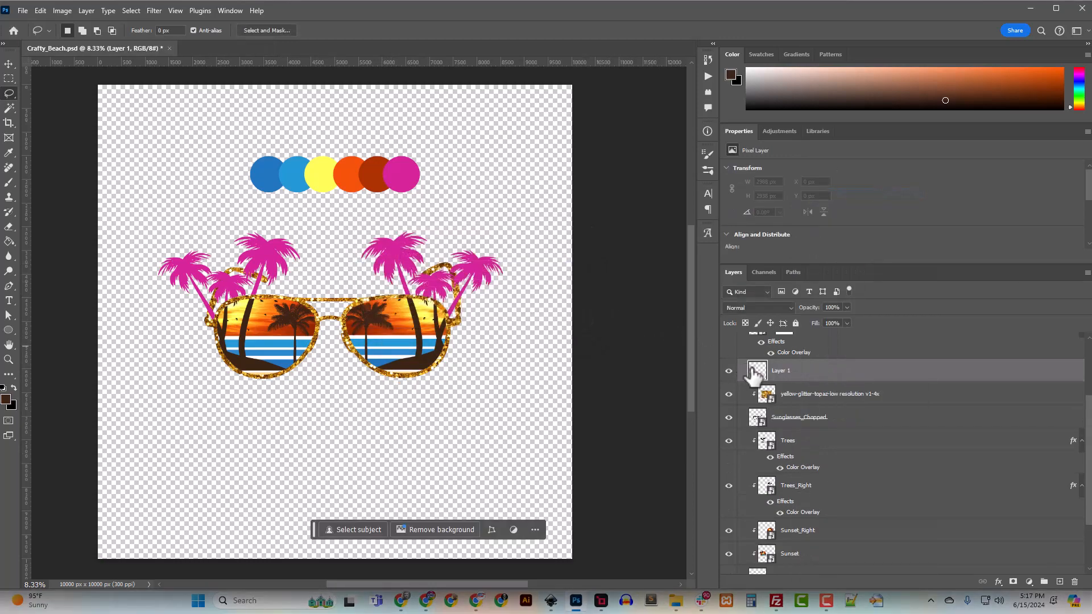
right_click(788, 375)
left_click(824, 322)
left_click(767, 307)
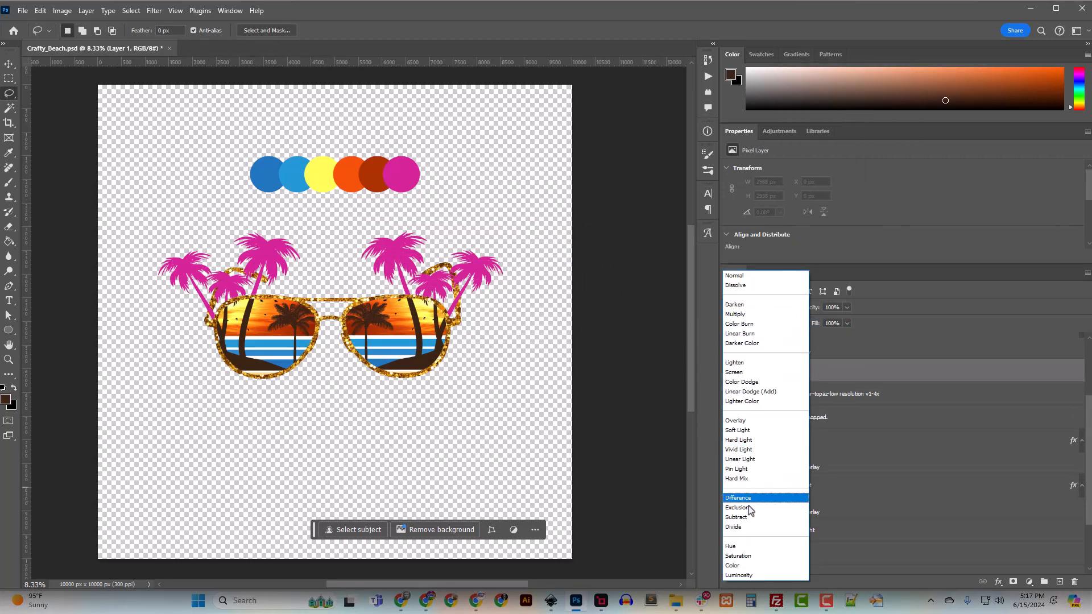
left_click(739, 565)
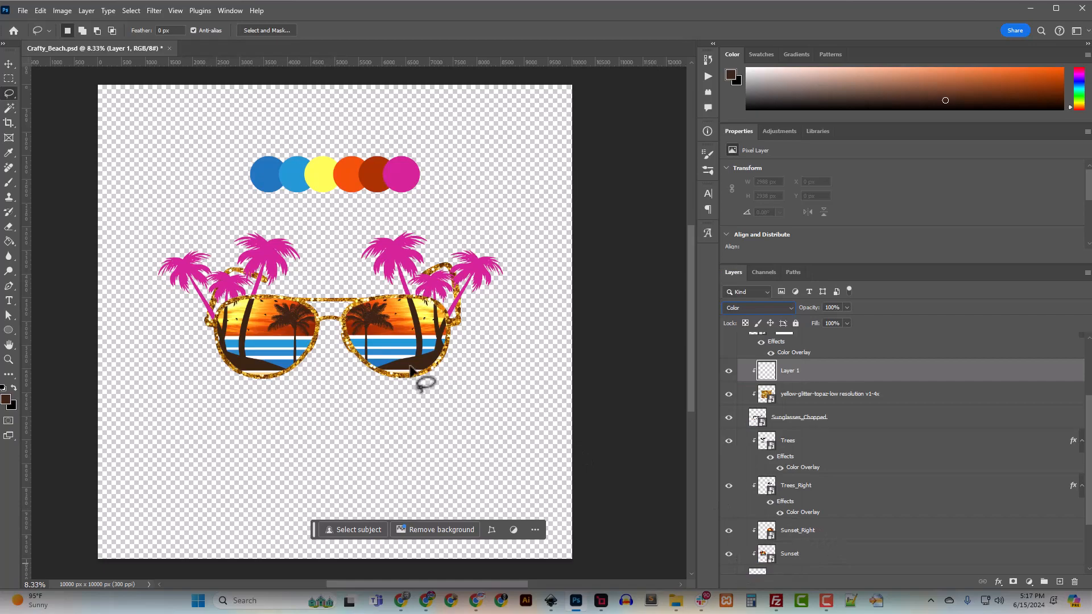
Brush the yellow sampled from the palette circle over the glitter frame on the Color-blended layer
left_click(9, 183)
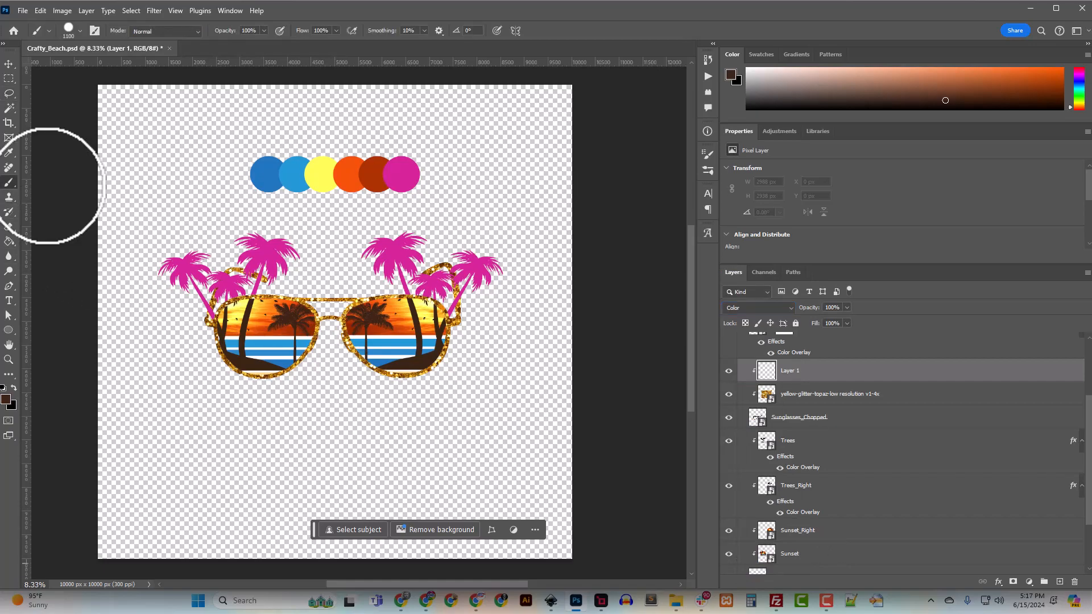
left_click(317, 178, "alt")
mouse_move(390, 244)
left_mouse_down()
mouse_move(428, 325)
mouse_move(430, 304)
mouse_move(381, 294)
mouse_move(334, 316)
mouse_move(334, 327)
mouse_move(350, 306)
mouse_move(371, 365)
mouse_move(460, 362)
mouse_move(457, 292)
mouse_move(442, 263)
mouse_move(366, 307)
mouse_move(321, 313)
mouse_move(330, 365)
mouse_move(303, 389)
mouse_move(233, 369)
mouse_move(227, 281)
mouse_move(303, 308)
mouse_move(199, 302)
mouse_move(291, 279)
mouse_move(334, 311)
mouse_move(443, 264)
mouse_move(430, 365)
mouse_move(305, 351)
mouse_move(343, 315)
mouse_move(204, 308)
mouse_move(220, 267)
mouse_move(223, 360)
mouse_move(286, 365)
mouse_move(233, 290)
mouse_move(404, 293)
mouse_move(399, 337)
mouse_move(472, 376)
mouse_move(385, 422)
left_mouse_up()
key("ctrl+plus")
key("ctrl+plus")
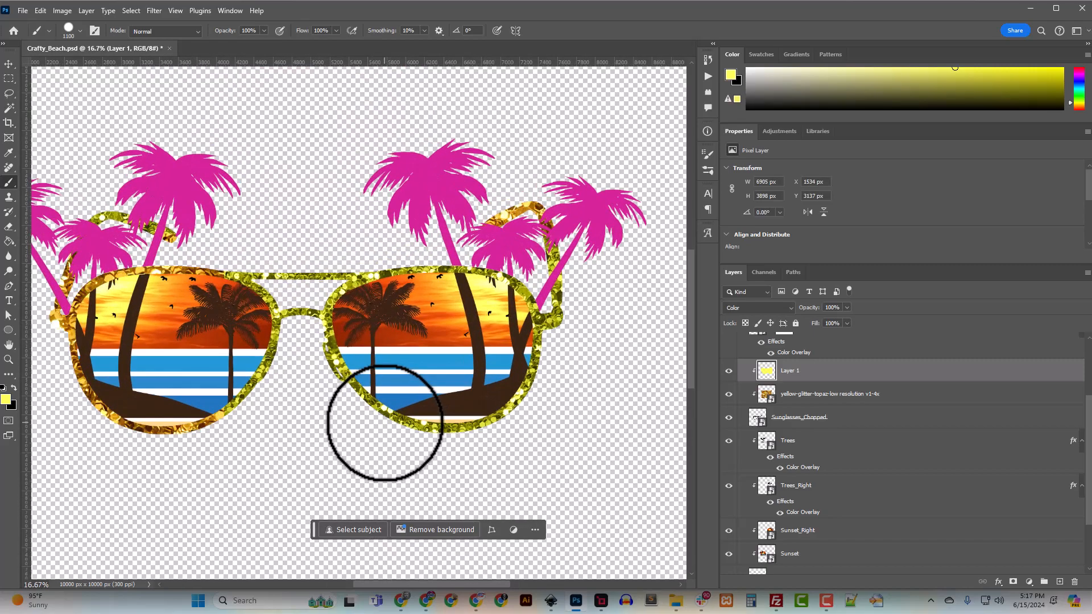
Compare the glitter frame with and without the yellow color layer, up close and in the whole design
left_click(729, 371)
left_click(729, 371)
left_click(728, 370)
left_click(728, 371)
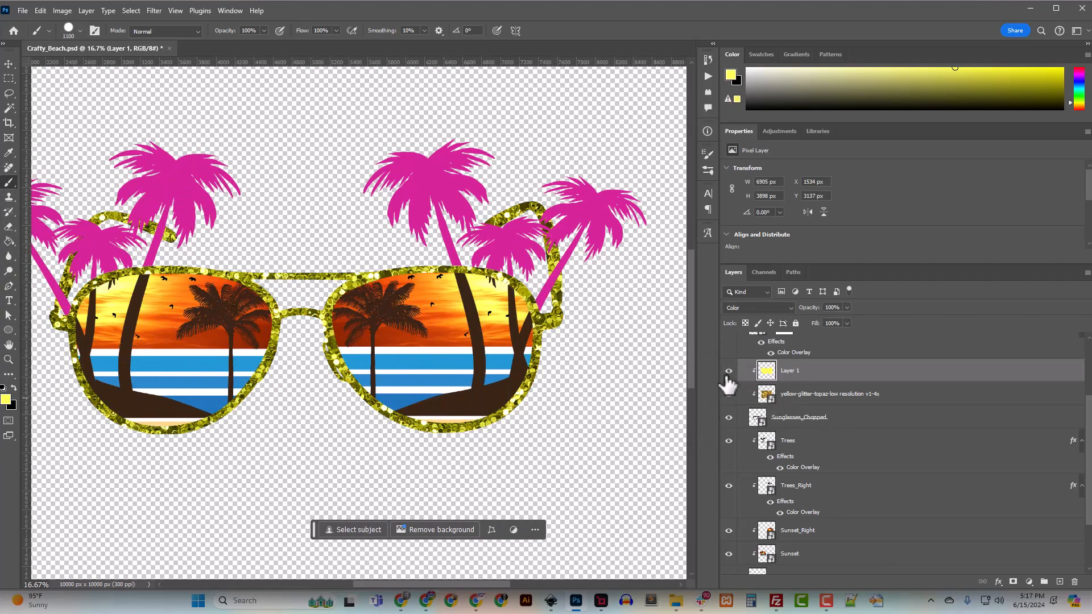
key("ctrl+minus")
key("ctrl+minus")
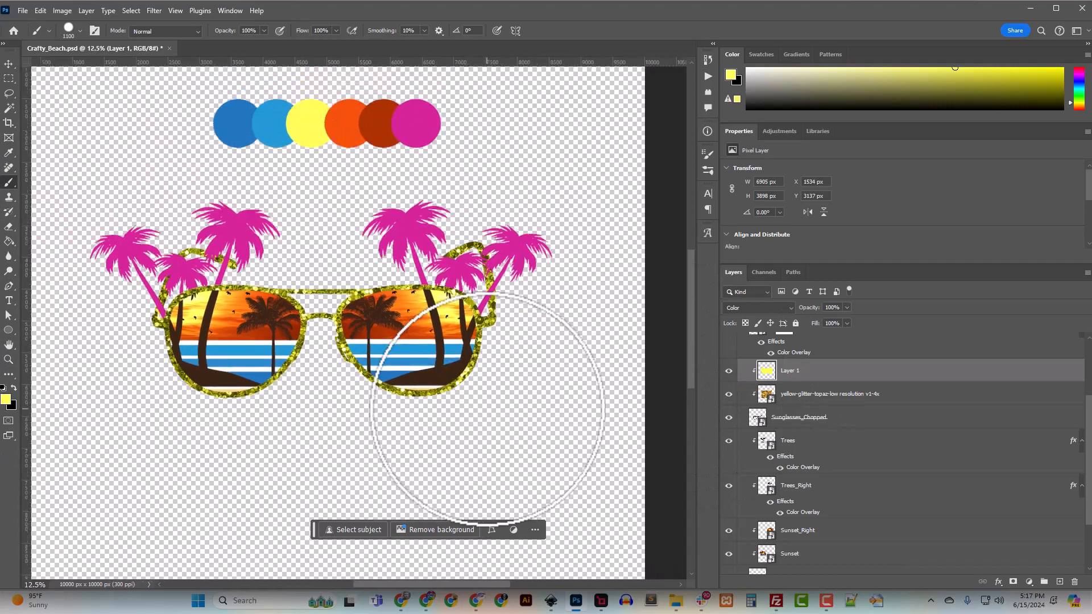
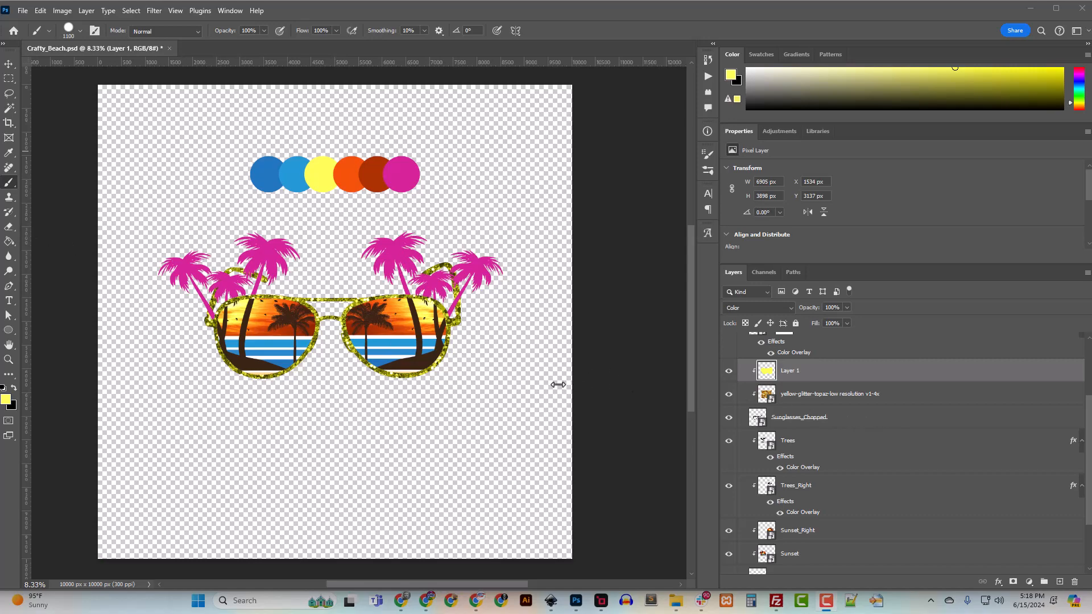
Select the Trees layer, sample the palm trees' pink as the foreground color and swap it to the background
left_click(793, 447)
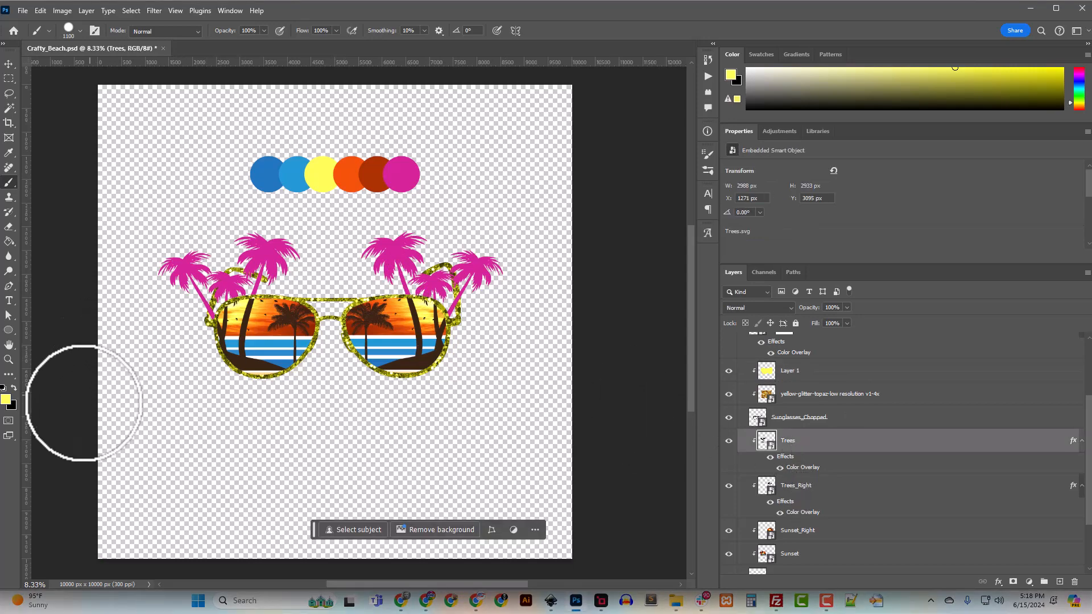
left_click(6, 400)
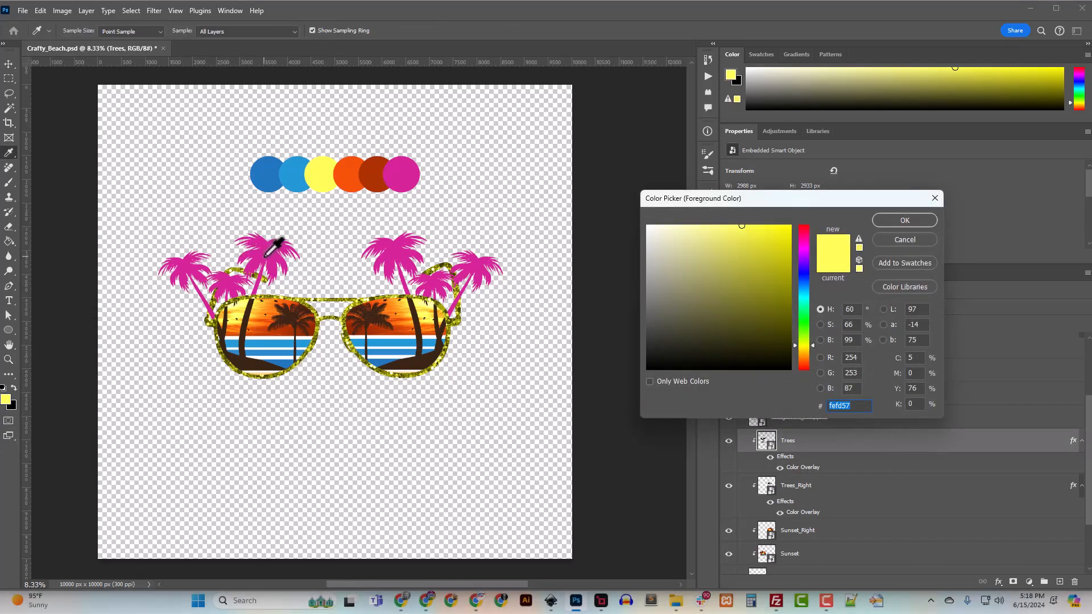
left_click(278, 242)
left_click(901, 222)
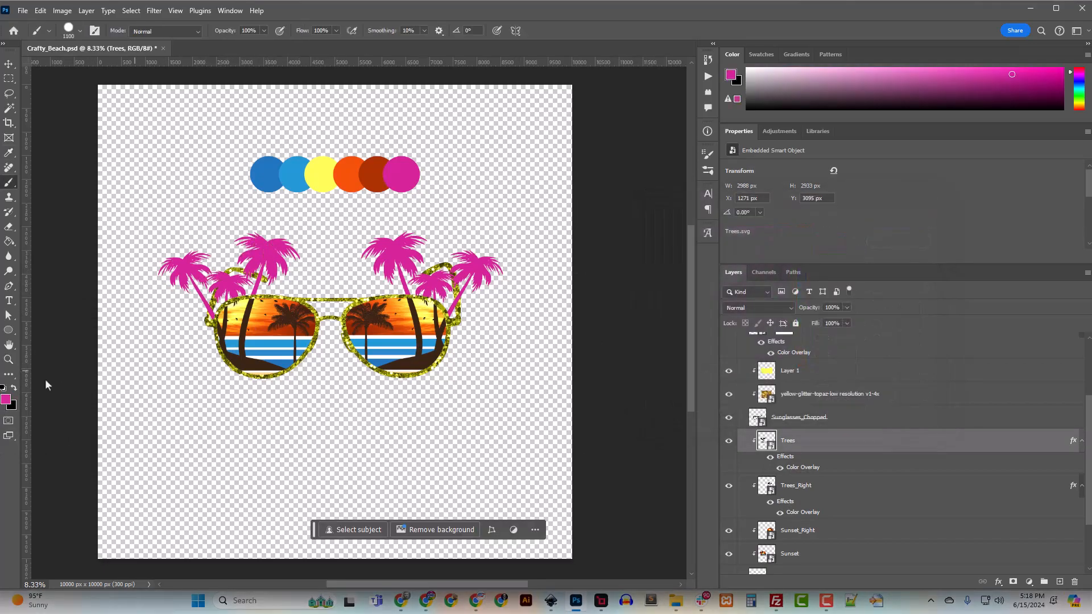
left_click(14, 388)
Set the foreground color to a brighter version of the palm-tree pink and ready the Brush tool
left_click(6, 399)
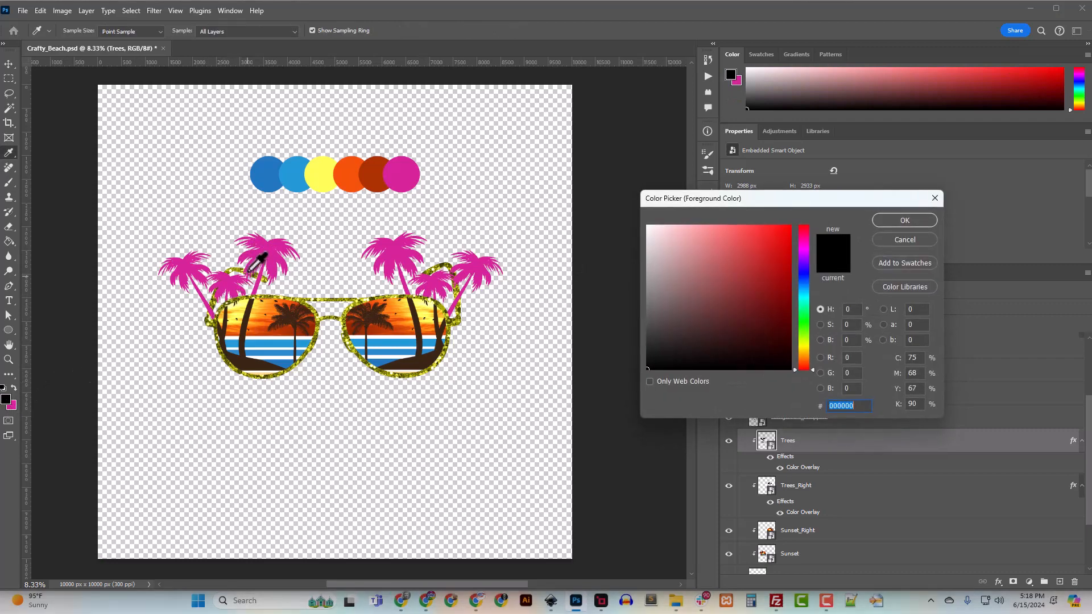
left_click(272, 249)
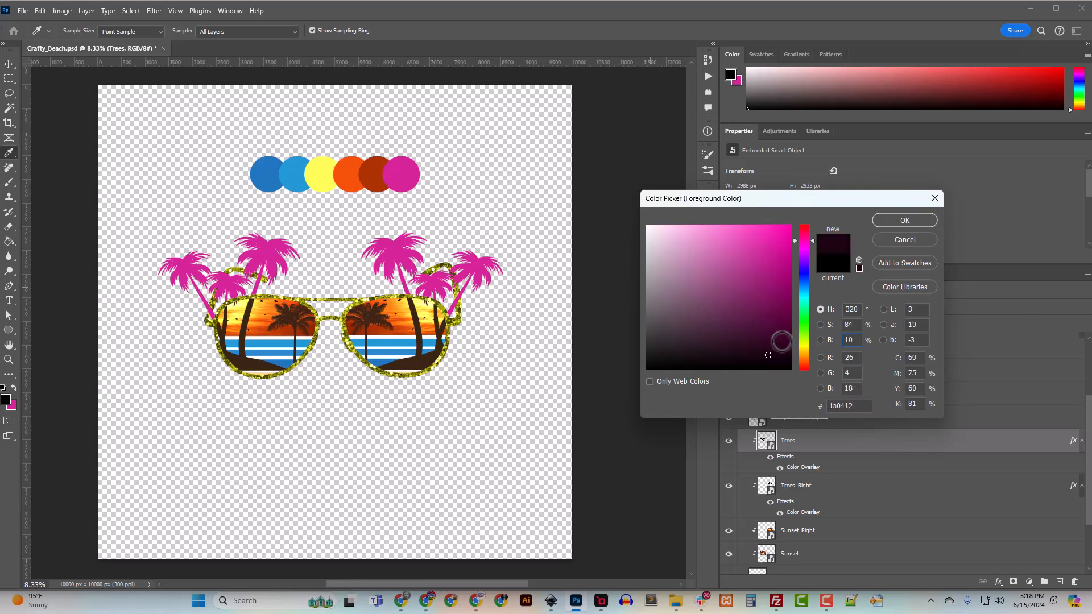
key("Return")
key("b")
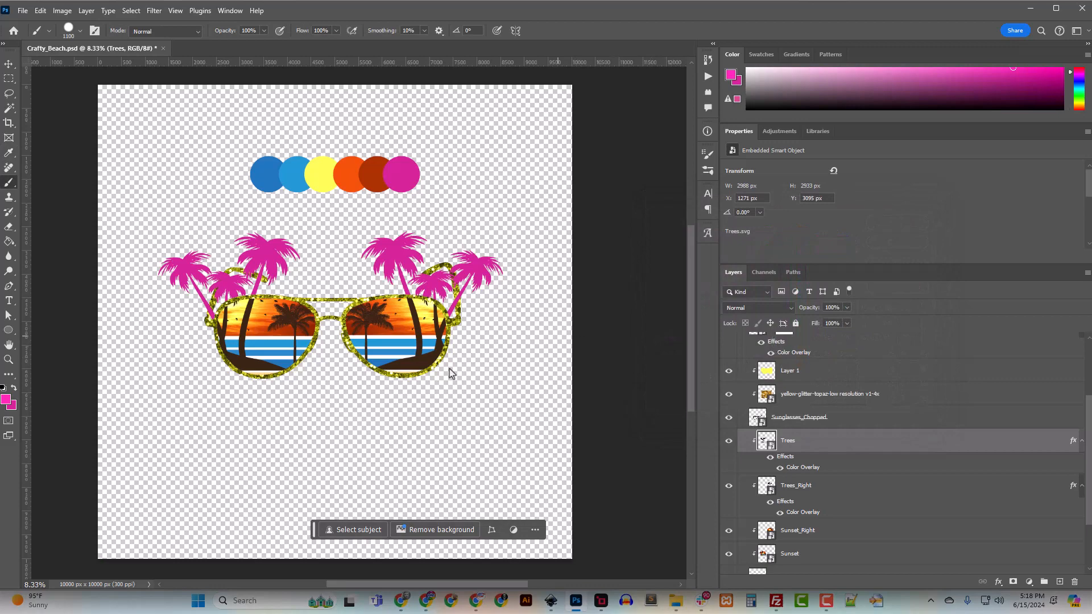
Try painting the brighter pink around the left palm trees on a new layer above Trees, and undo it
key("ctrl+shift+alt+n")
left_click(204, 230)
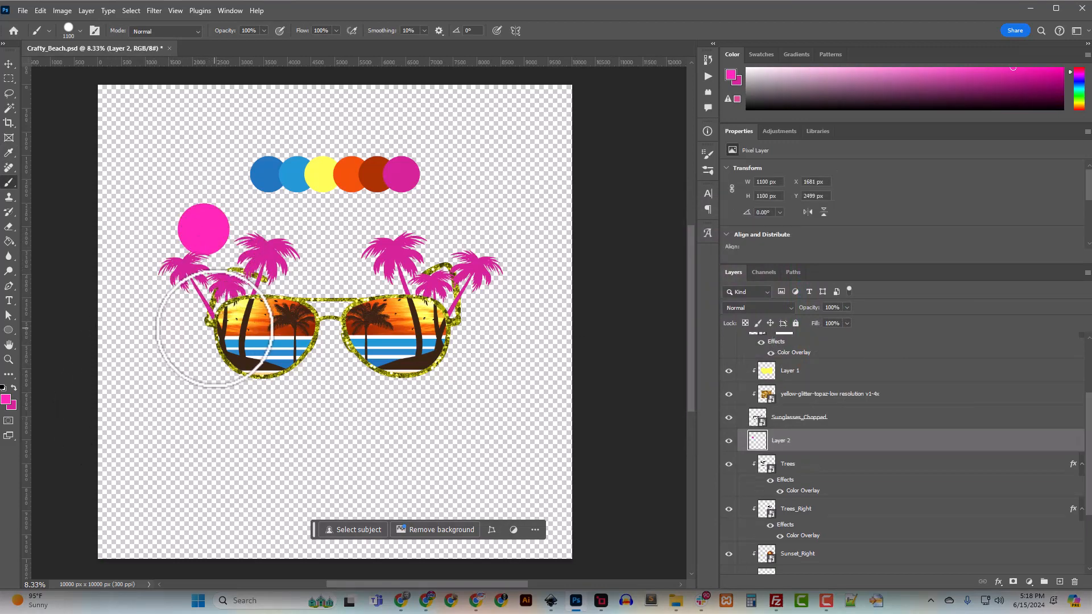
left_click_drag(204, 239, 202, 259)
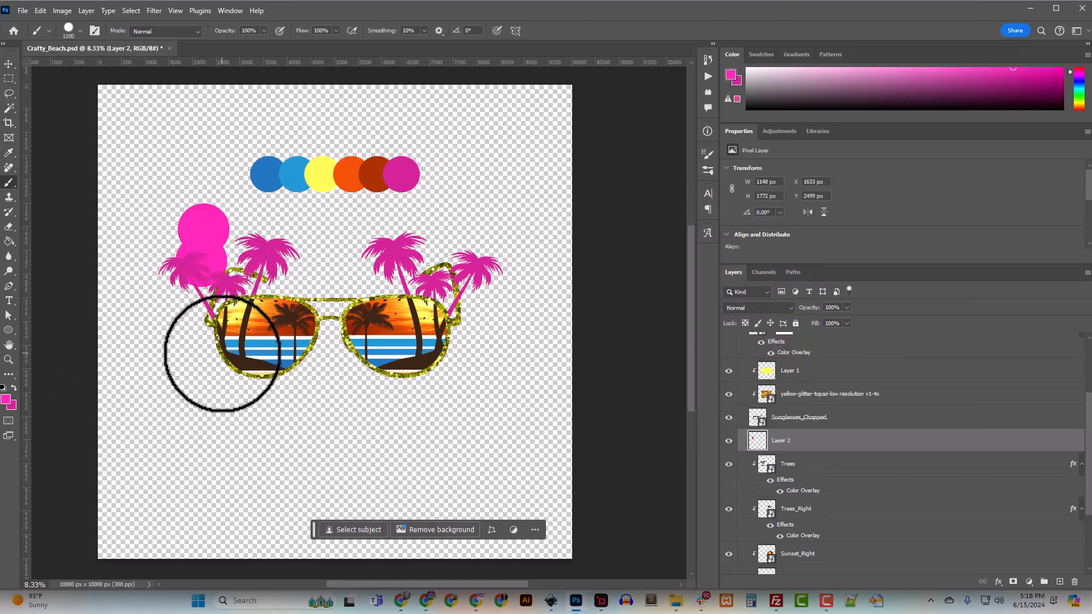
key("ctrl+z")
key("ctrl+z")
key("ctrl+z")
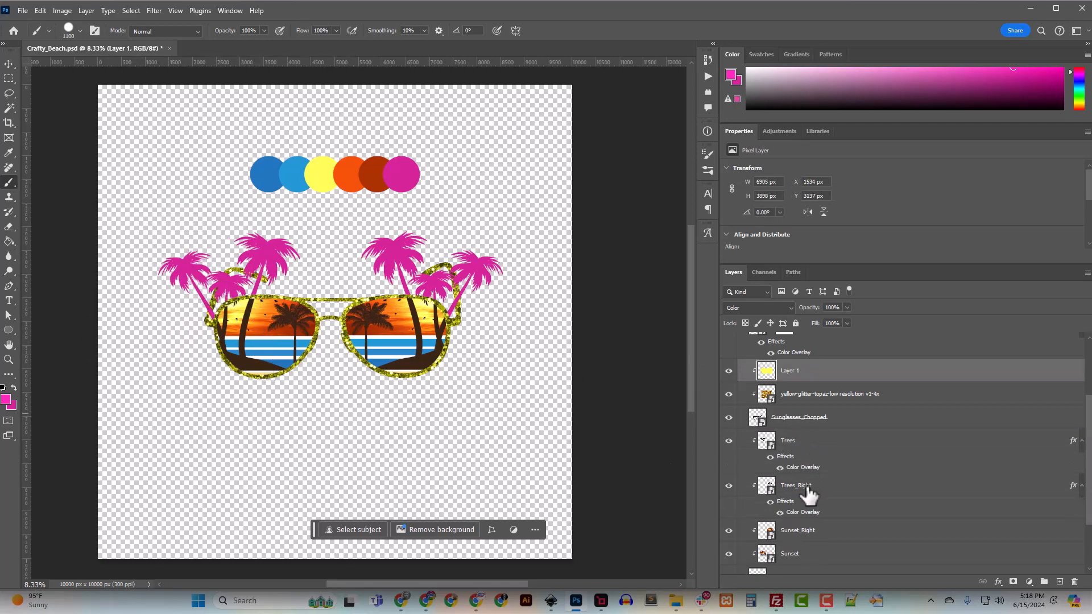
Replace the Color Overlay on the Trees_Right_Pink layer with a Gradient Overlay
scroll(808, 492, "up", 2)
scroll(808, 495, "up", 2)
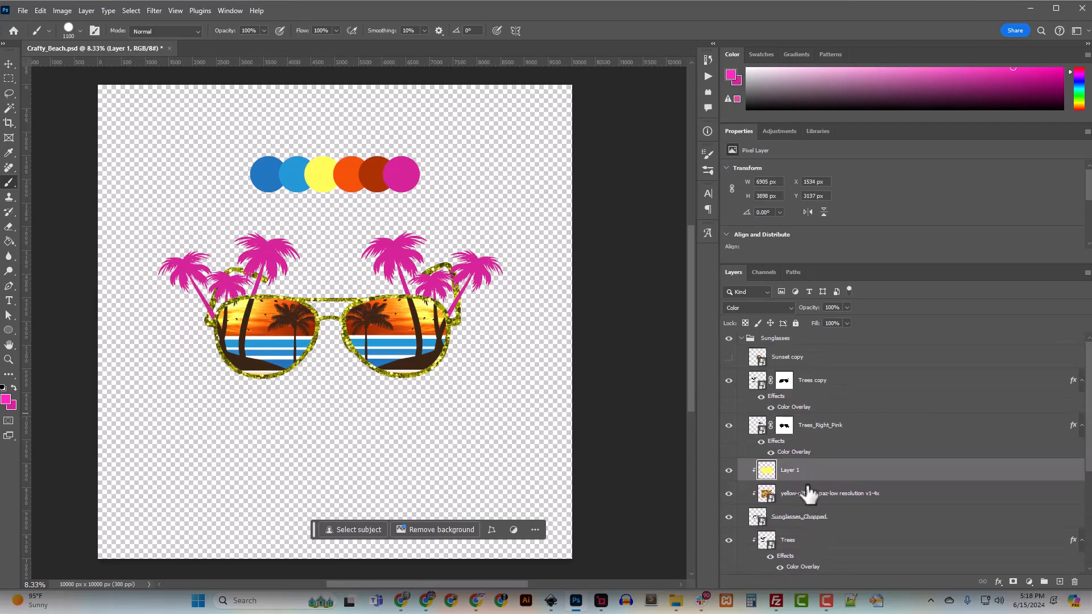
double_click(793, 452)
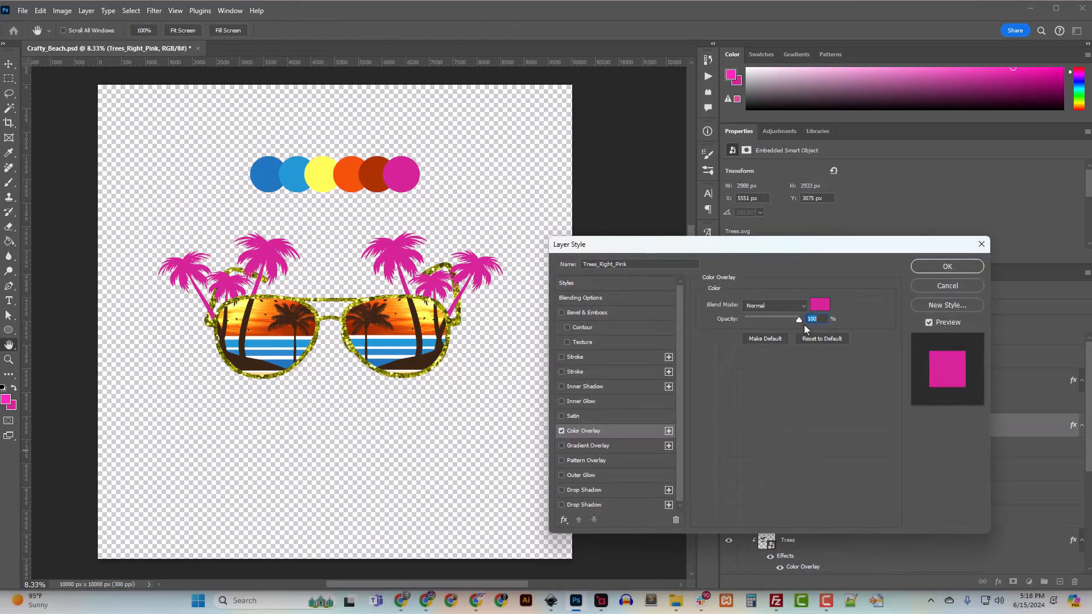
left_click(561, 431)
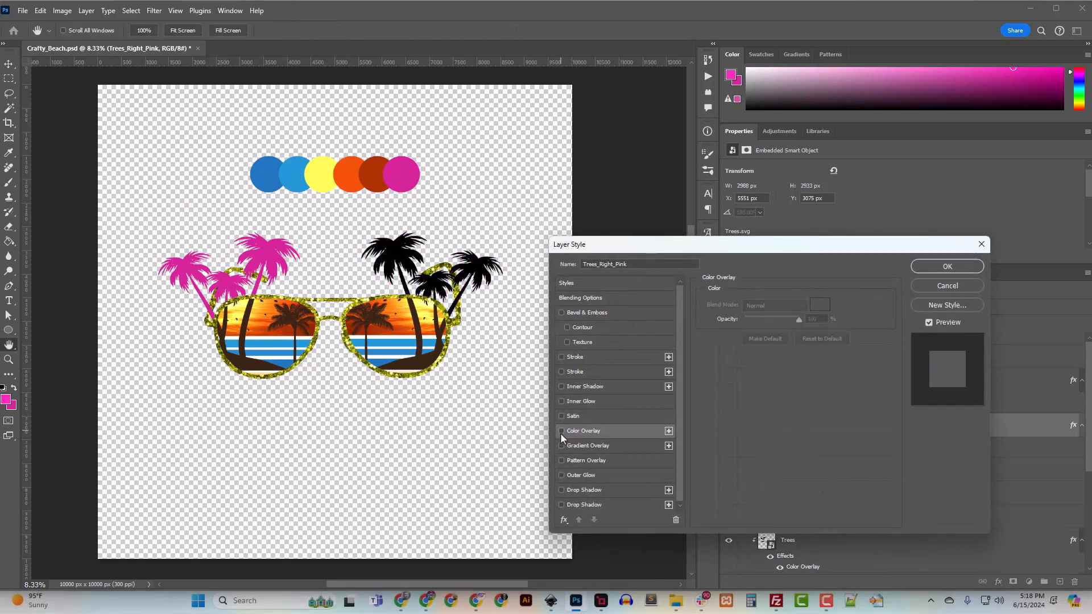
left_click(561, 445)
left_click(573, 447)
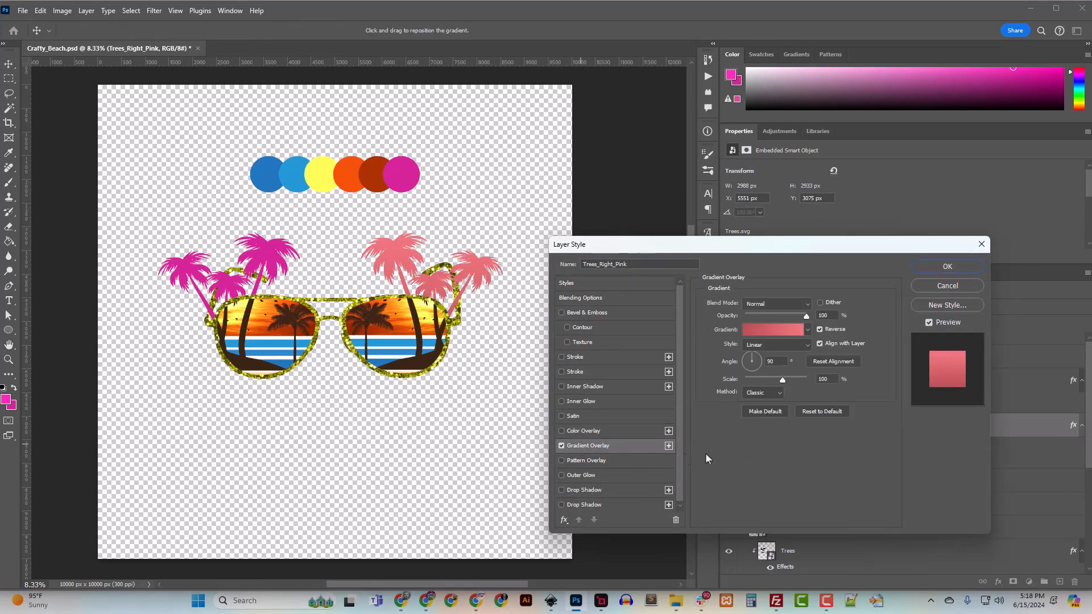
Set the overlay's gradient to the Foreground to Background preset from the Basics folder
left_click(781, 333)
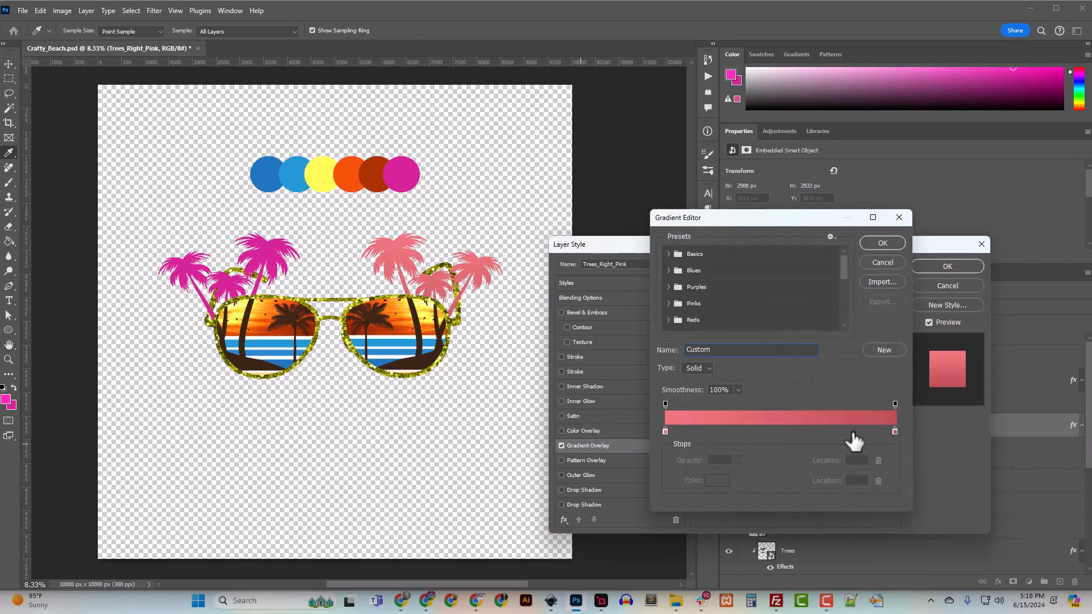
scroll(784, 303, "down", 5)
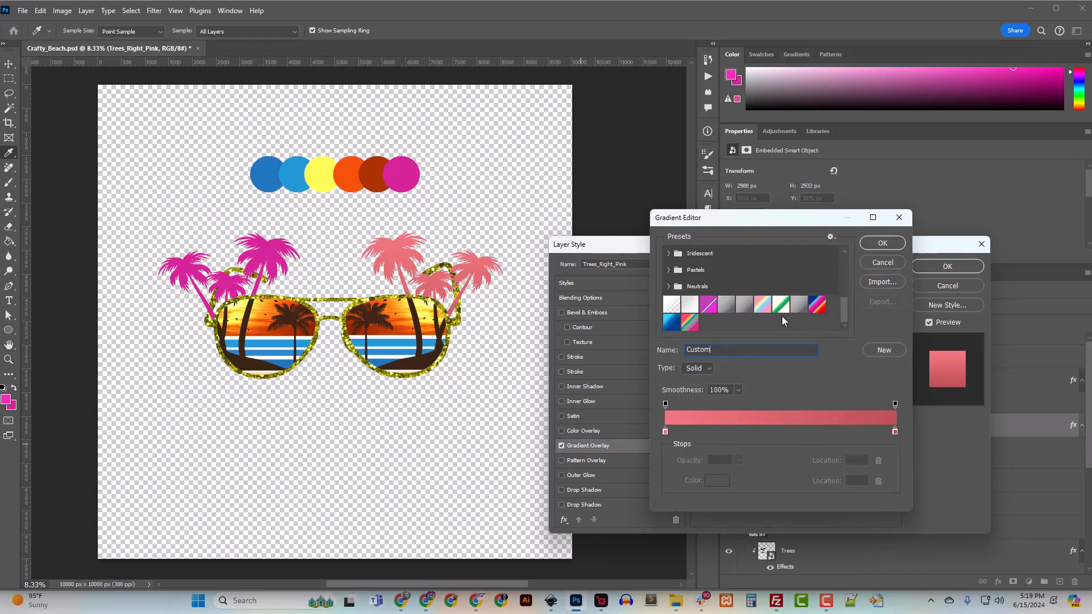
scroll(678, 304, "up", 5)
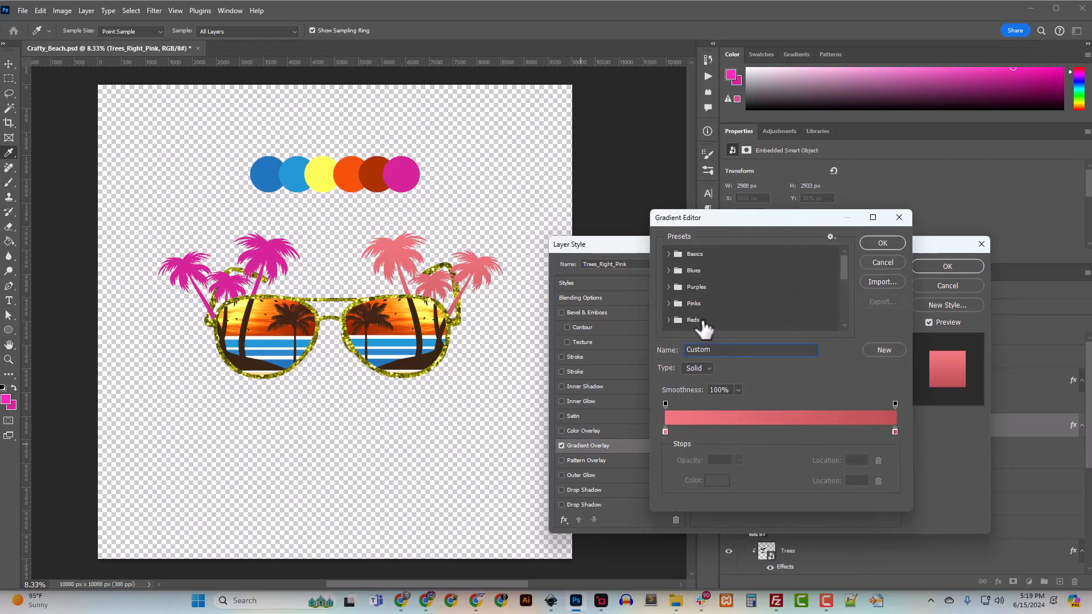
left_click(671, 254)
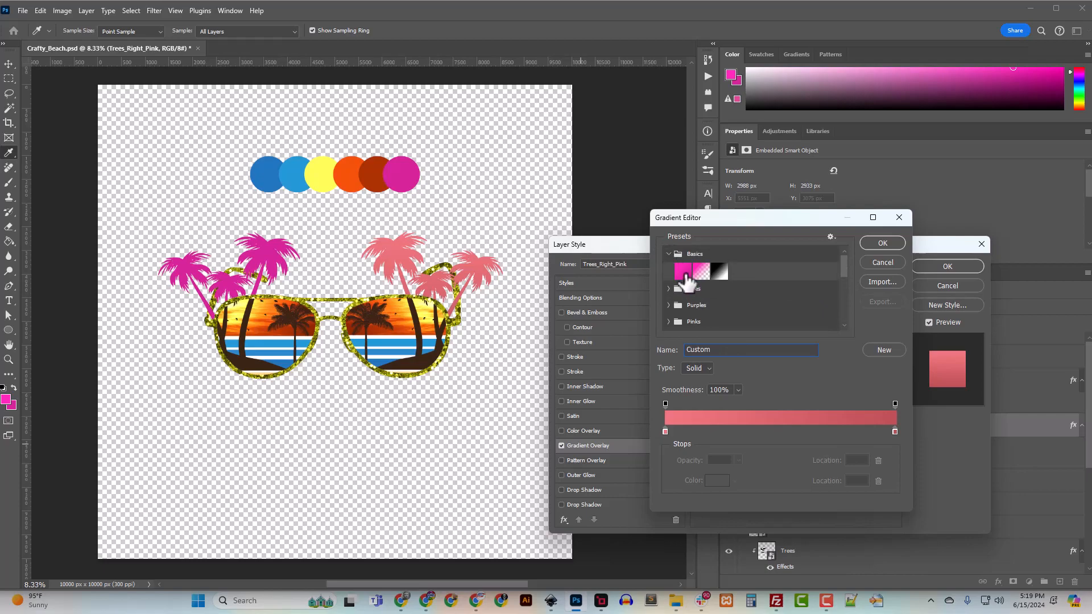
left_click(683, 272)
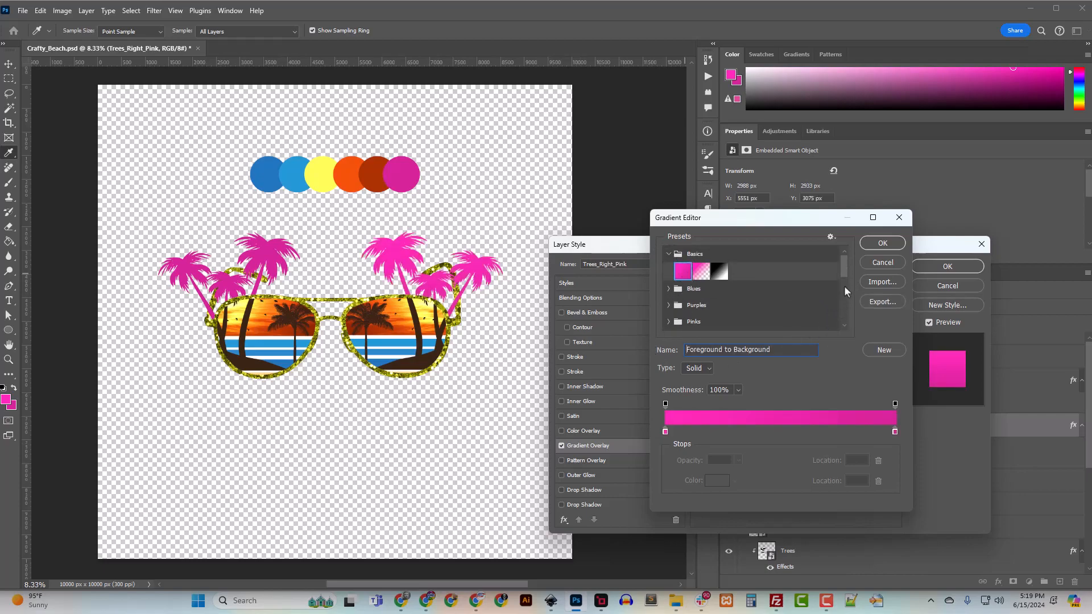
left_click(871, 243)
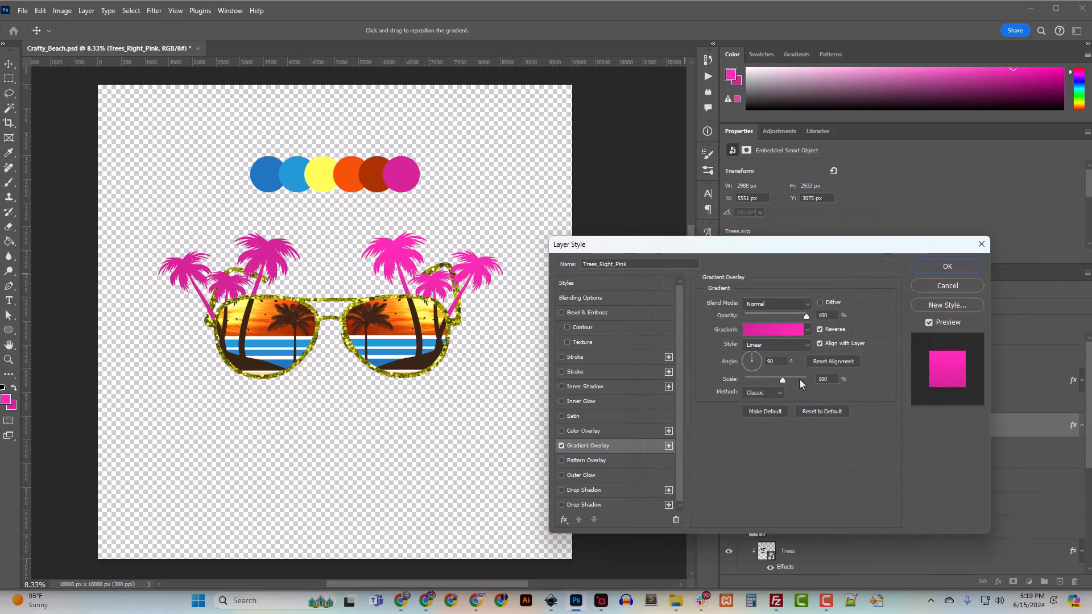
Compare the gradient with and without Reverse, keep Reverse enabled, and apply the layer style
left_click(819, 329)
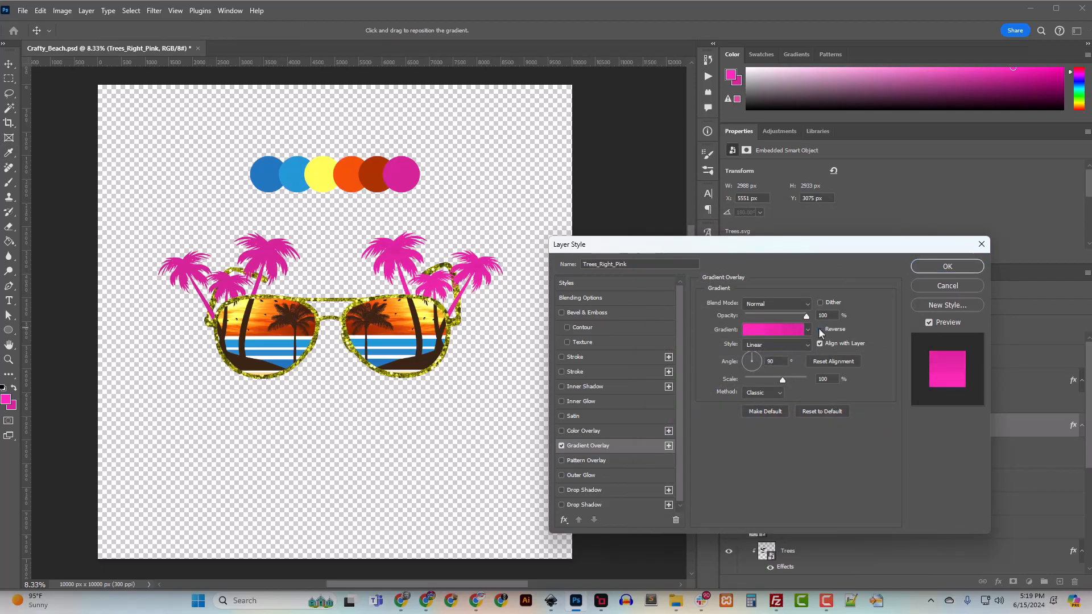
left_click(820, 329)
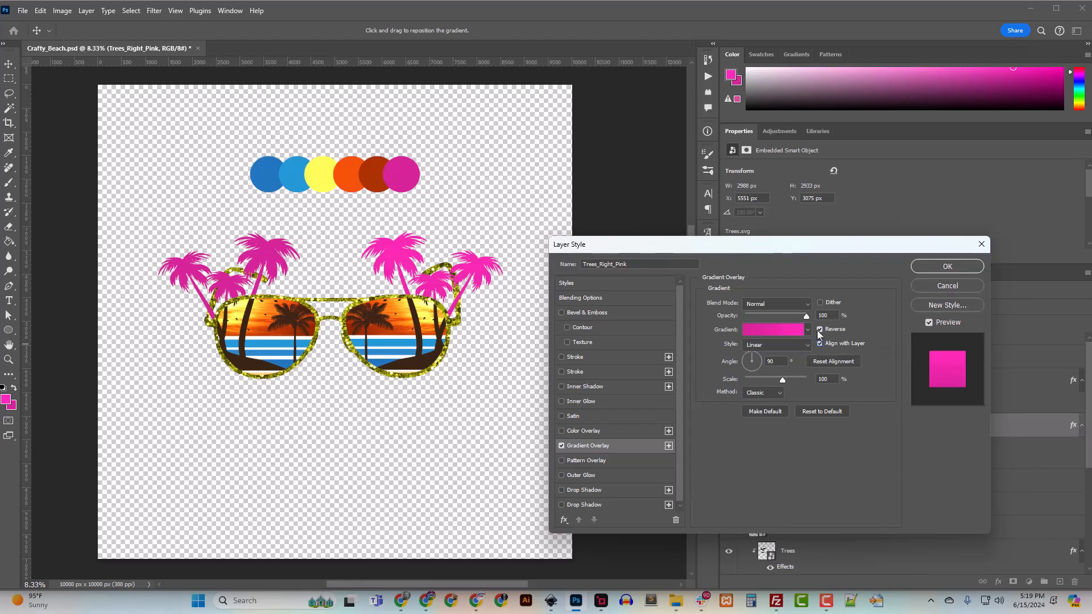
left_click(923, 267)
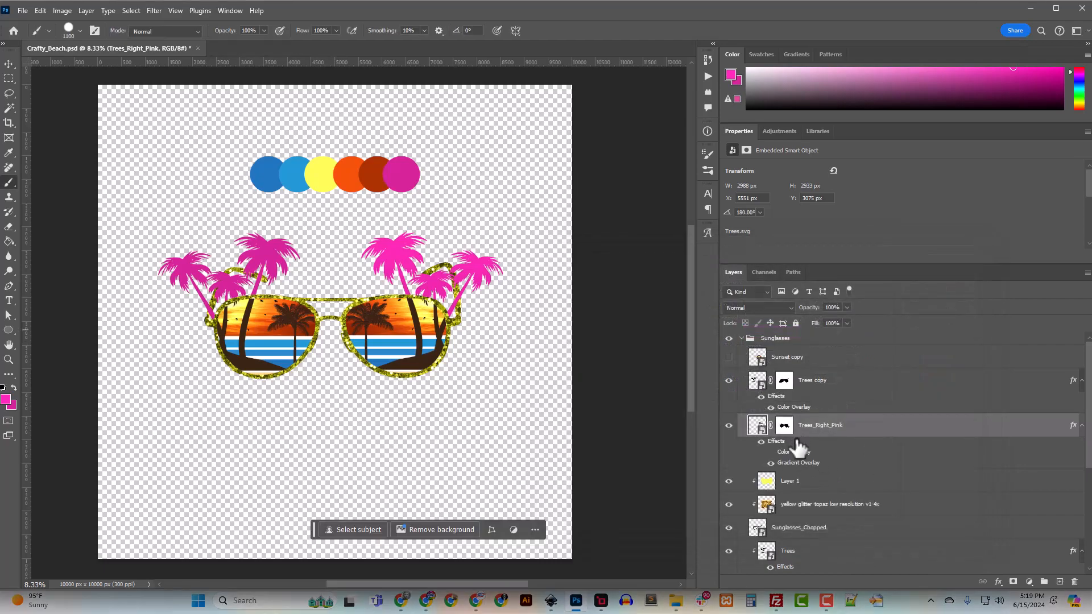
Copy the Trees_Right_Pink layer style onto the Trees copy layer and check the recolored palms up close
right_click(806, 428)
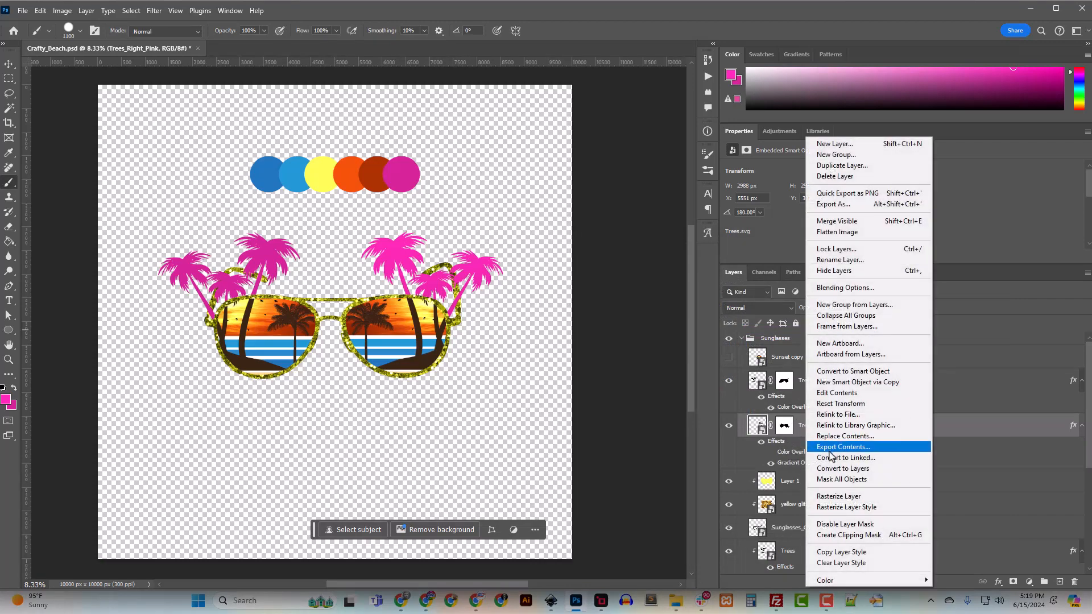
left_click(841, 553)
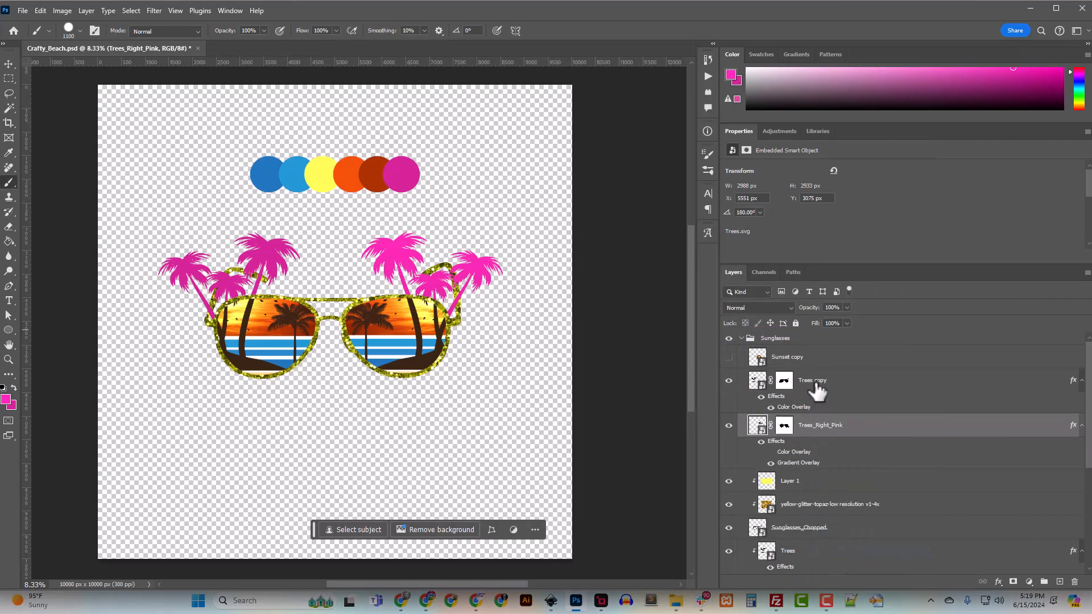
right_click(818, 391)
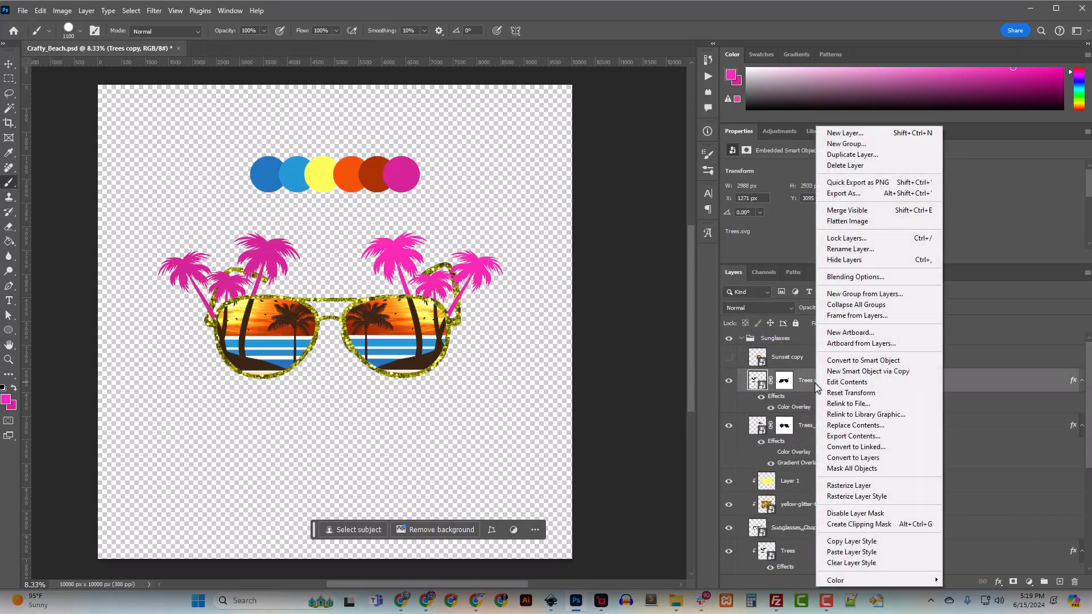
left_click(850, 552)
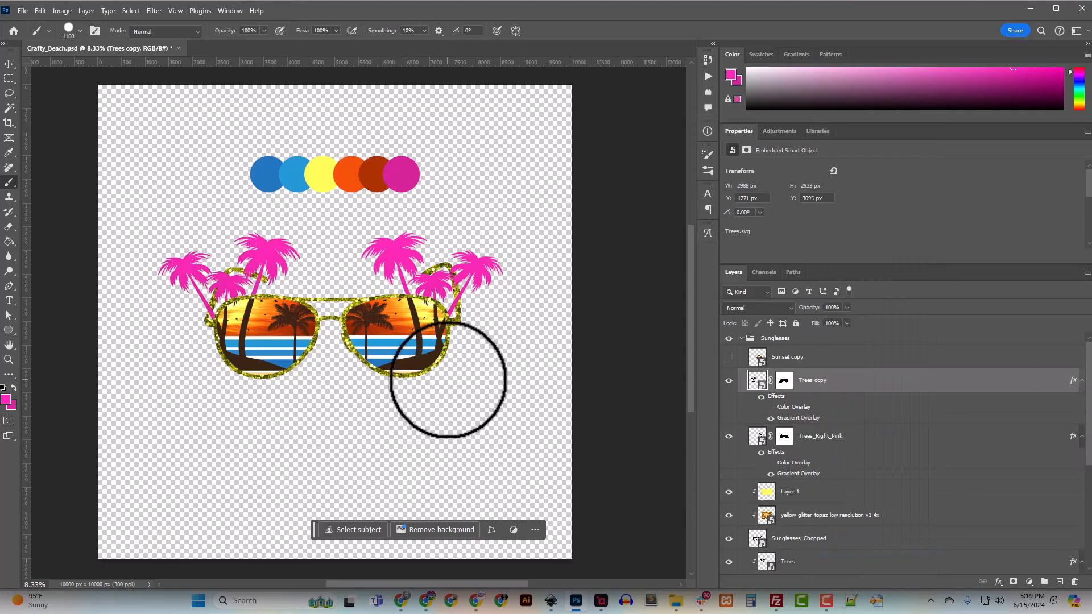
key("ctrl+plus")
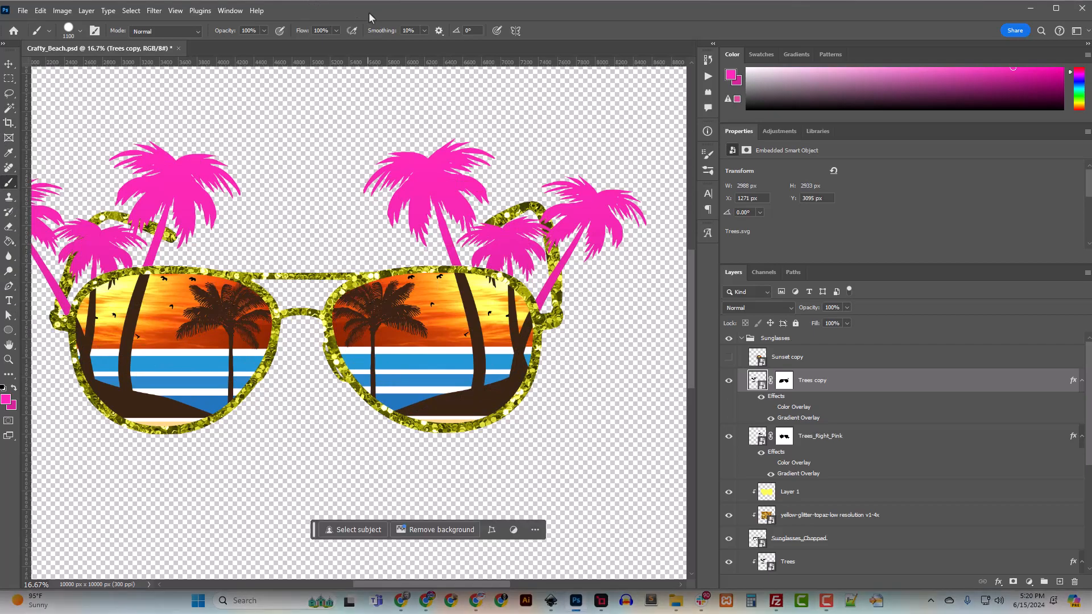
key("ctrl+minus")
key("ctrl+minus")
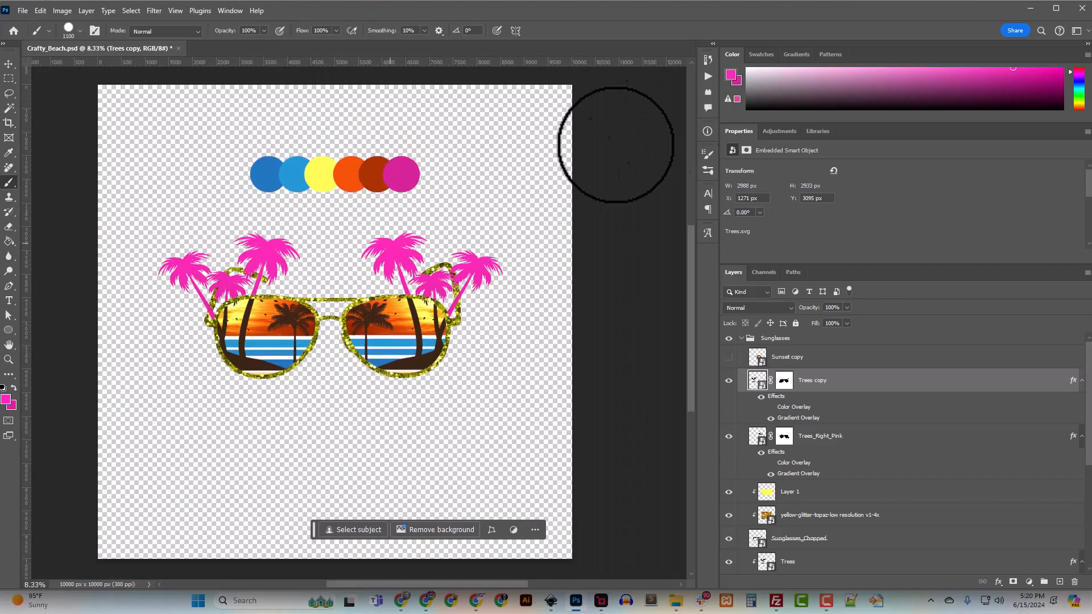
Switch to the browser, download the VTKS EMBROIDERY font from FontSpace, and open the downloaded vtks-embroidery-font.zip
left_click(1030, 8)
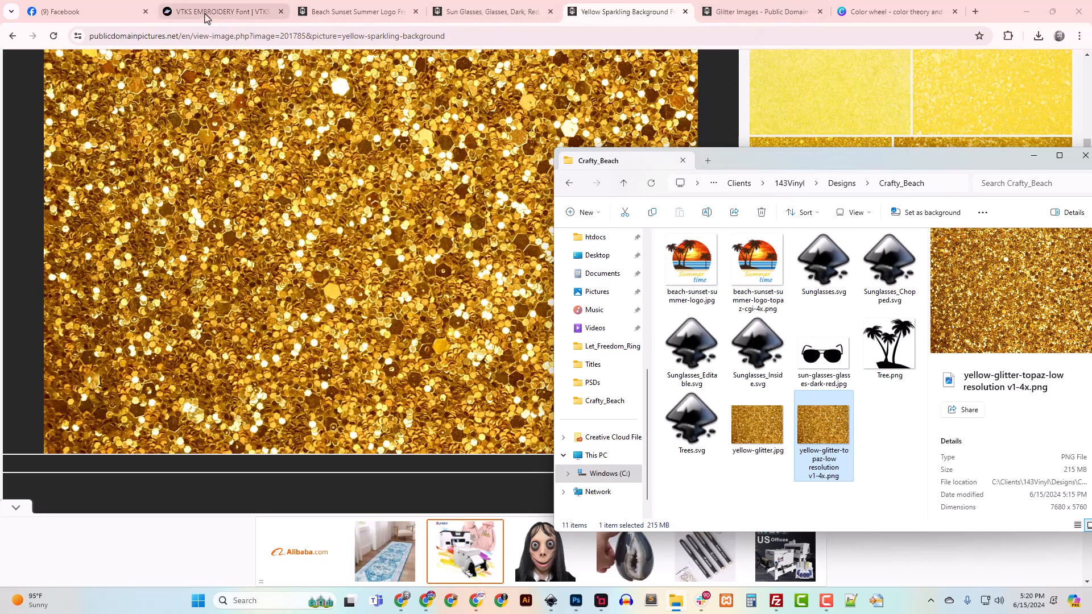
left_click(222, 11)
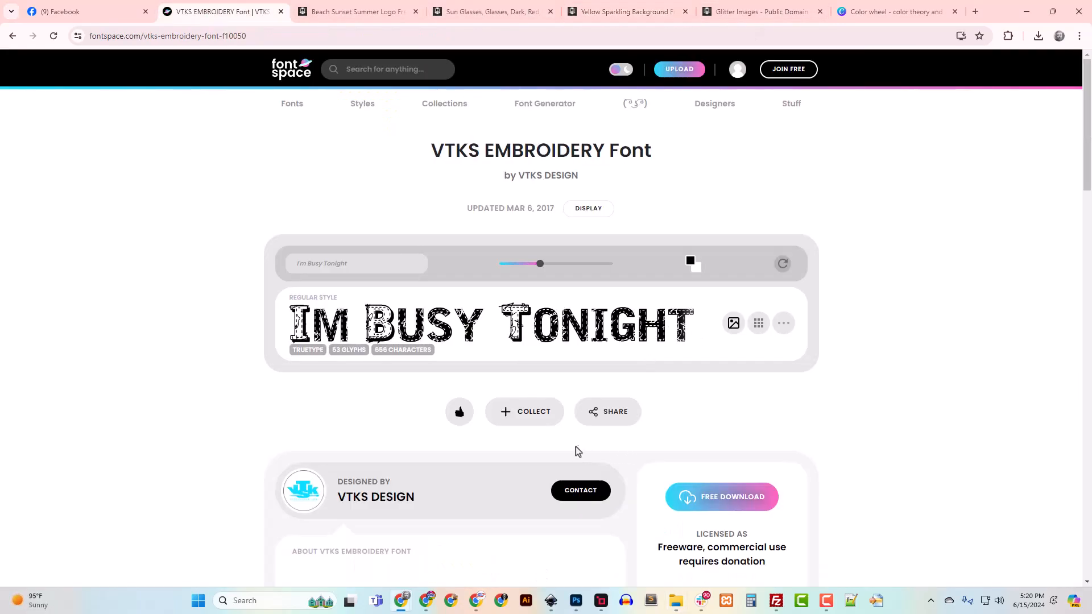
left_click(715, 499)
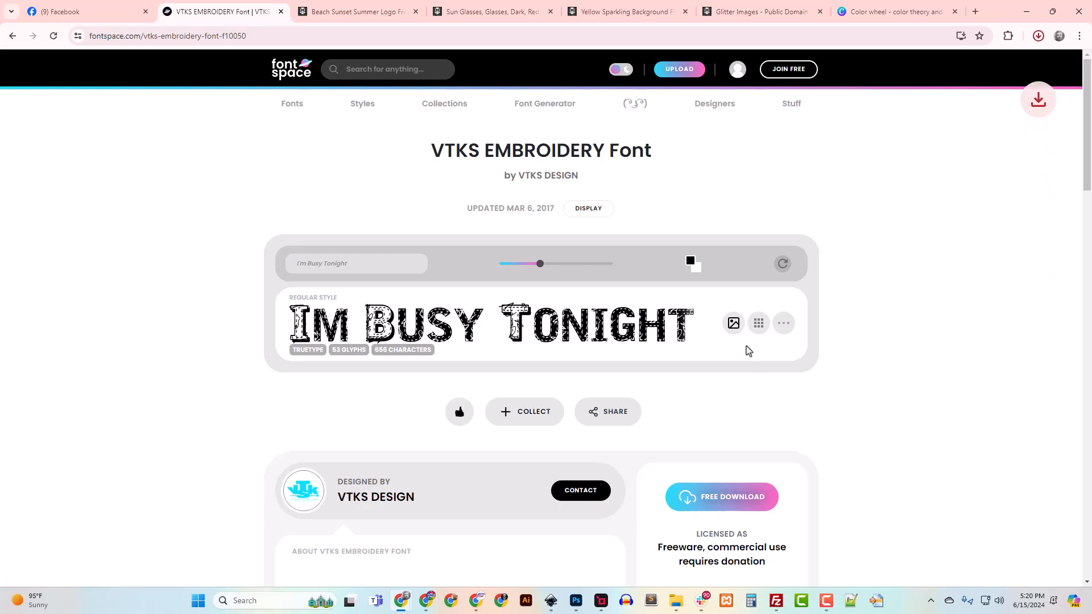
left_click(932, 66)
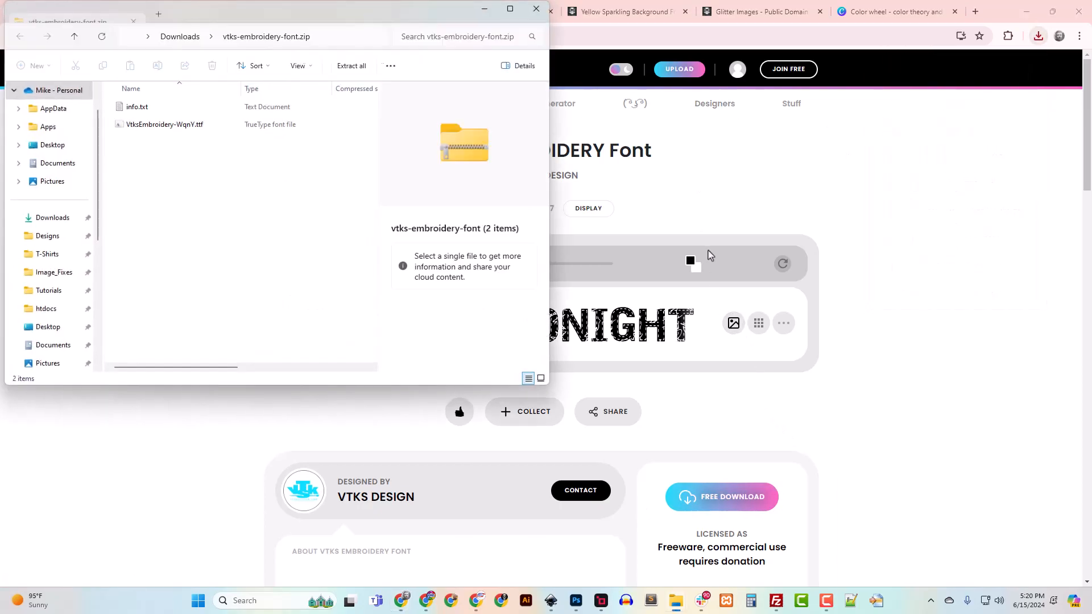
Install VtksEmbroidery-WqnY.ttf from the archive and close the font preview and archive windows
double_click(170, 126)
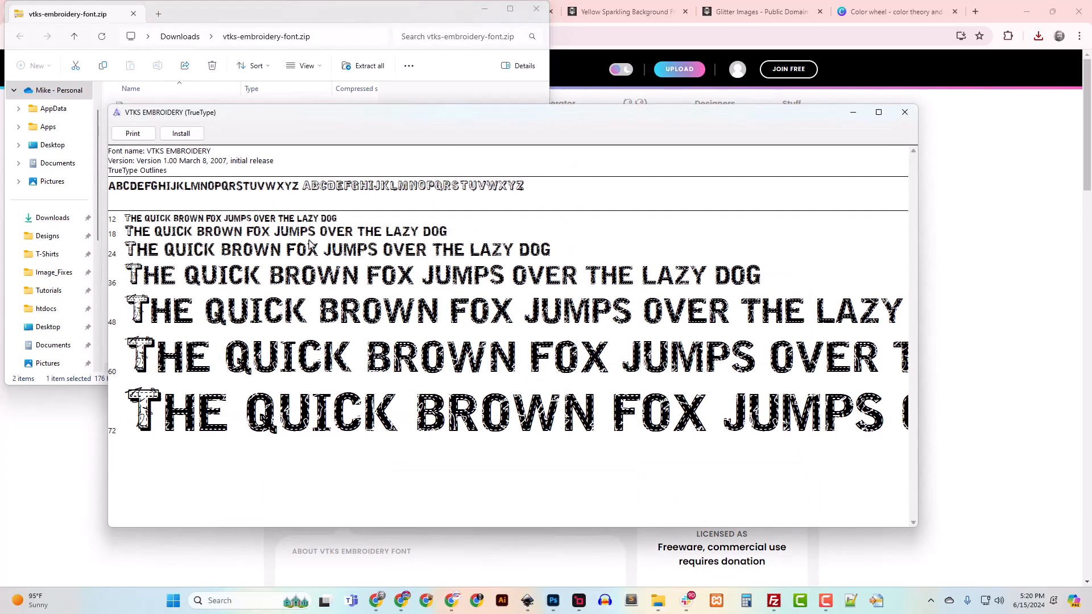
left_click(182, 135)
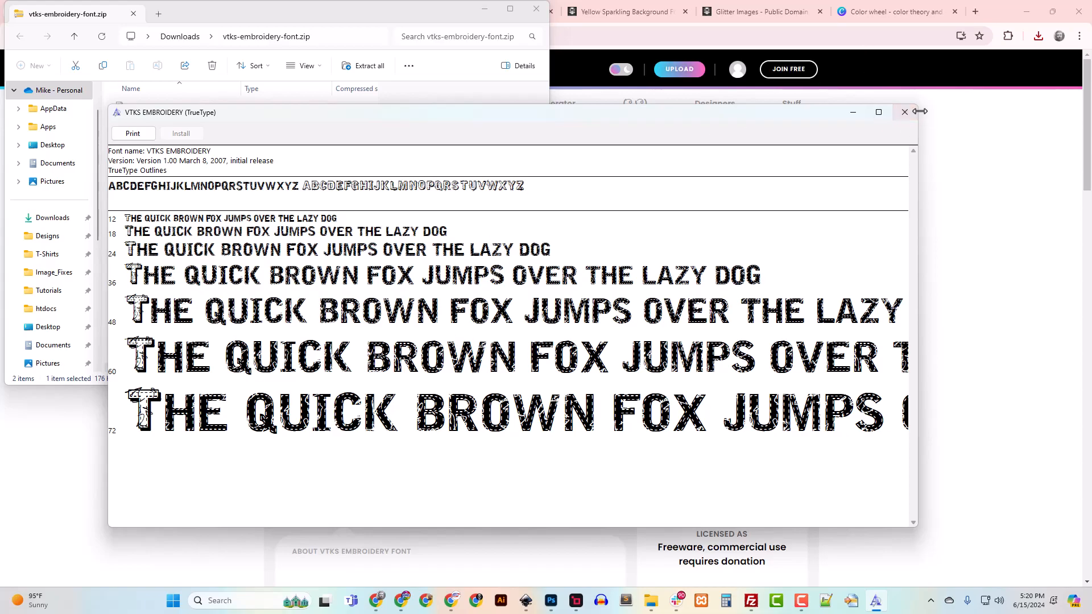
left_click(905, 112)
left_click(536, 9)
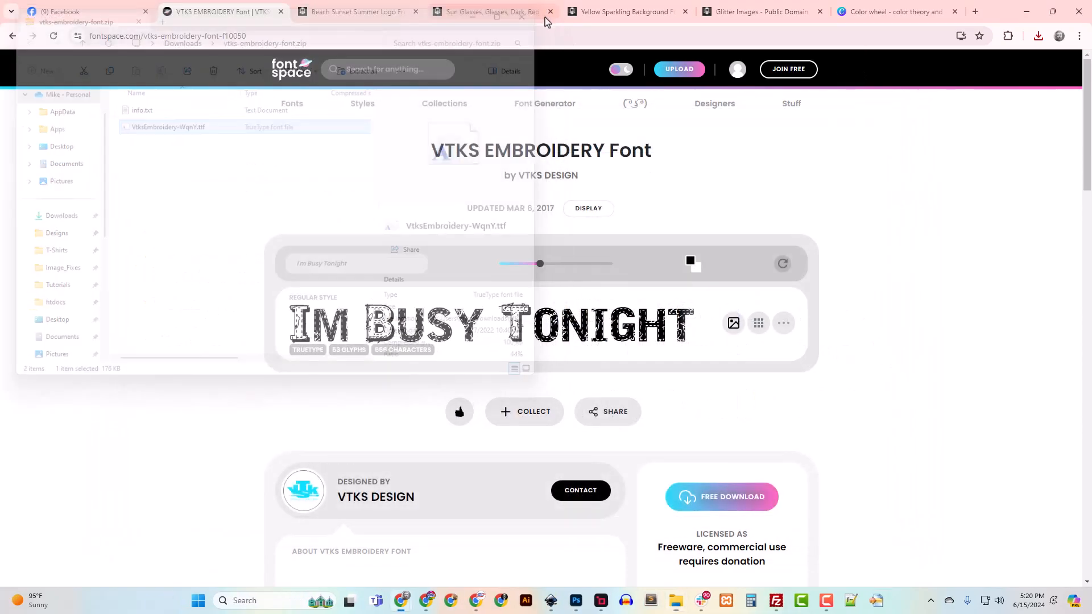
Return to Photoshop and ready the Horizontal Type tool with the VTKS EMBROIDERY Regular font
left_click(576, 601)
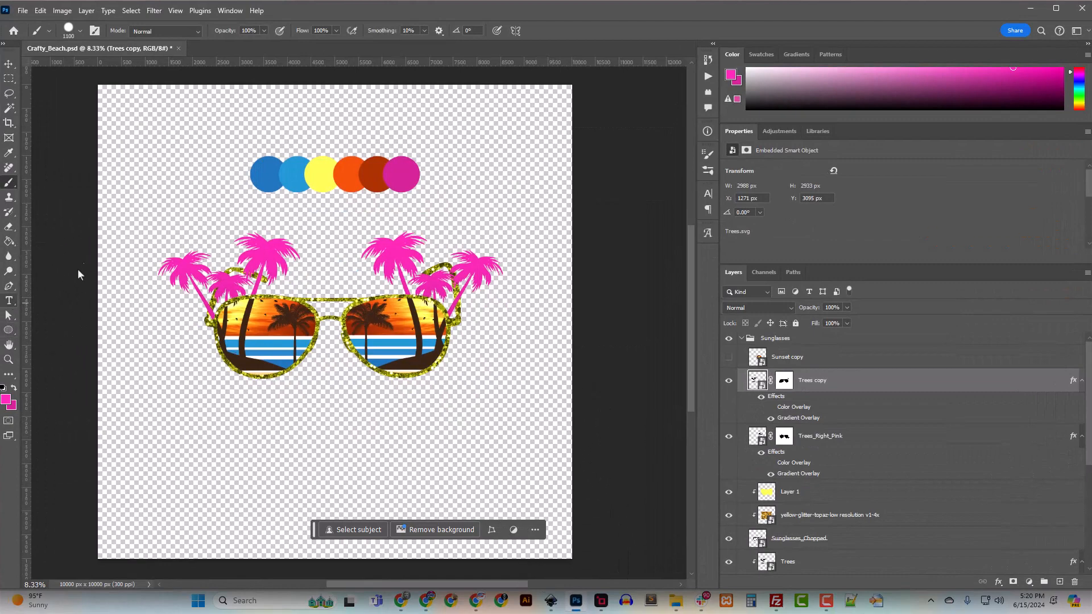
left_click(9, 301)
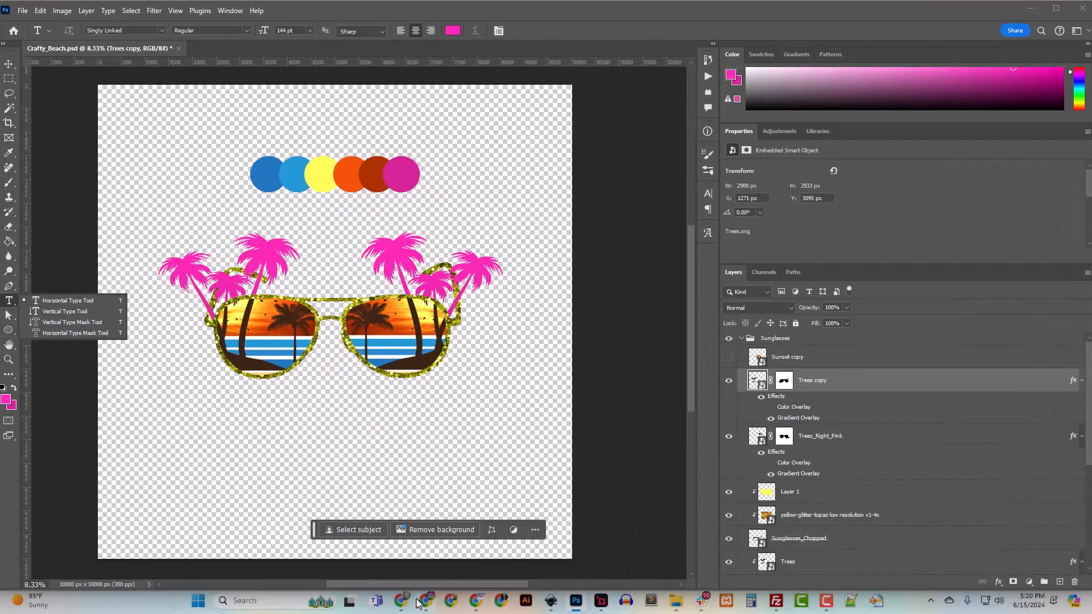
left_click(403, 601)
left_click(634, 509)
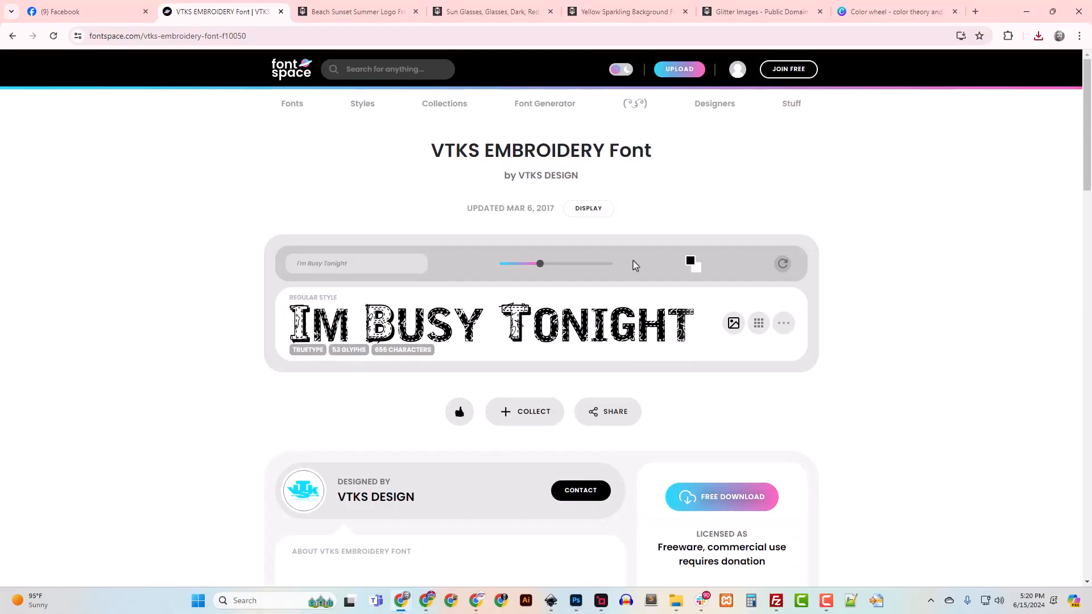
left_click(1026, 11)
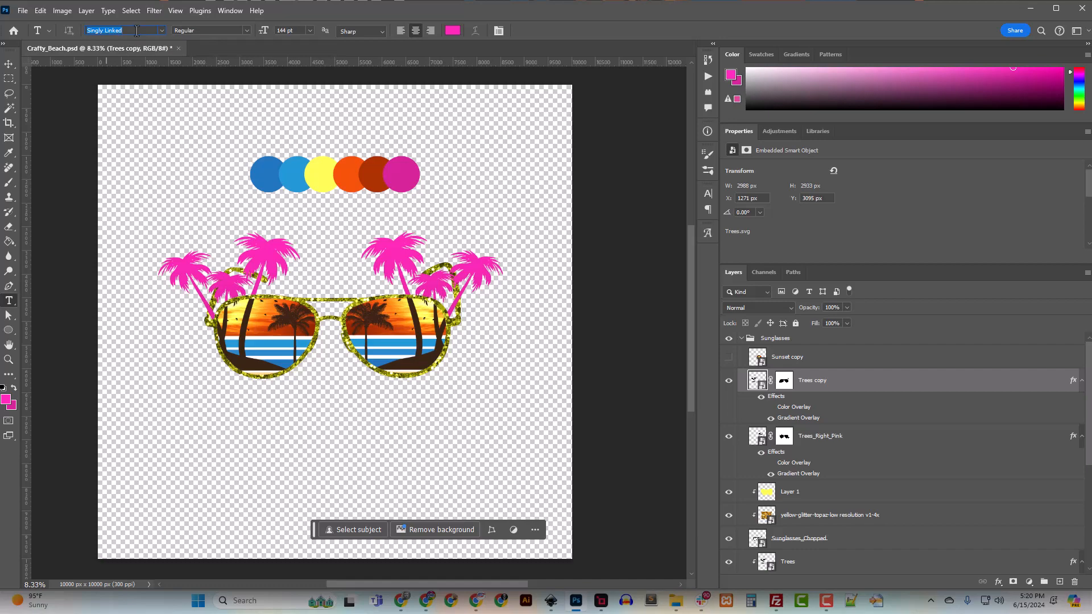
type("tks")
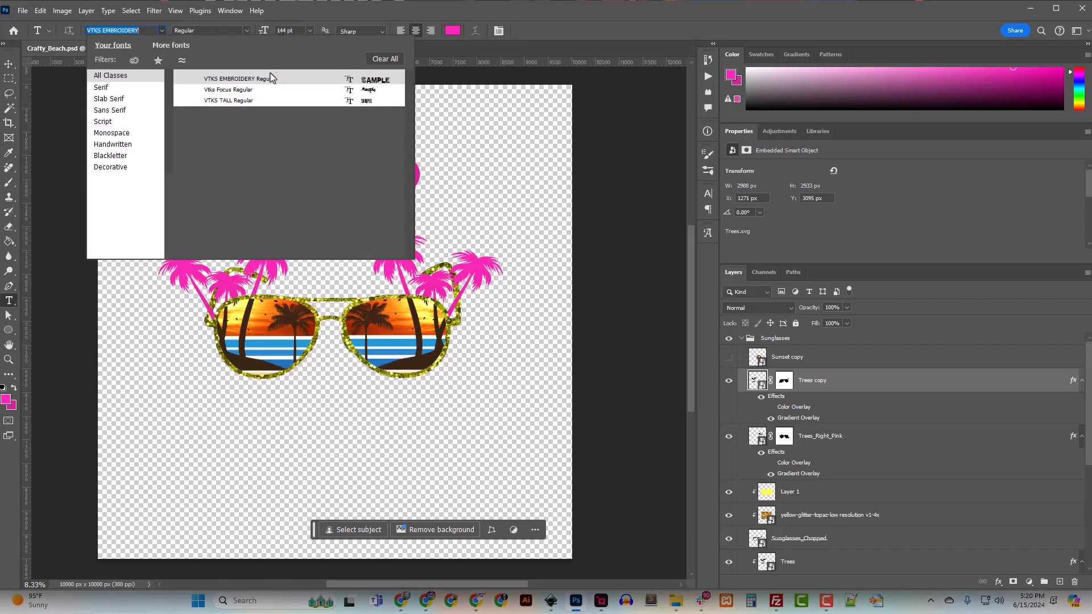
left_click(247, 82)
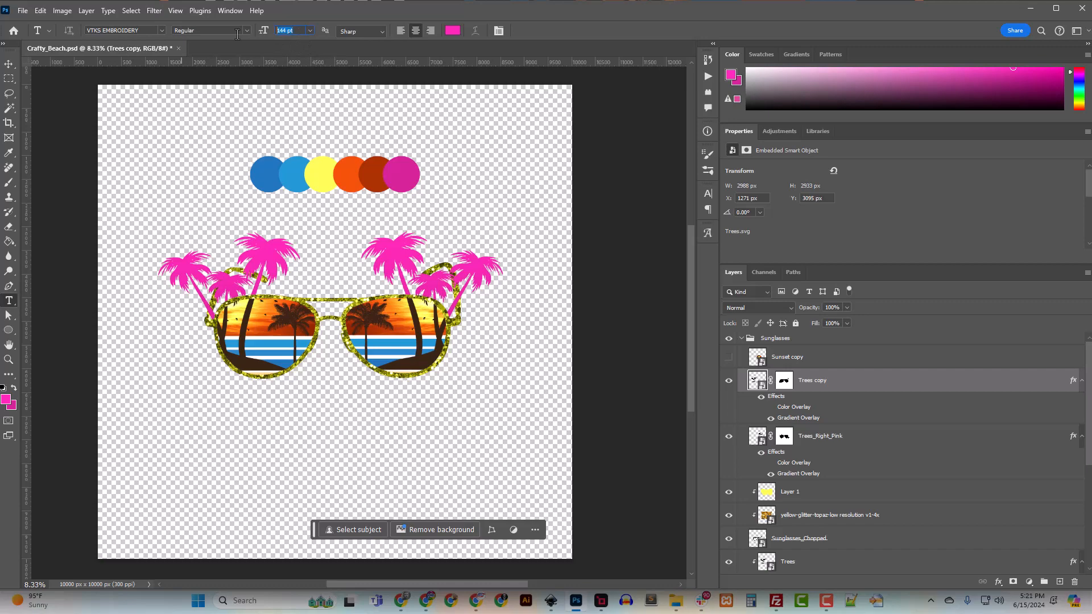
type("250")
Collapse the Sunglasses group and move the Palette group's color circles up to the canvas's top edge
left_click(741, 339)
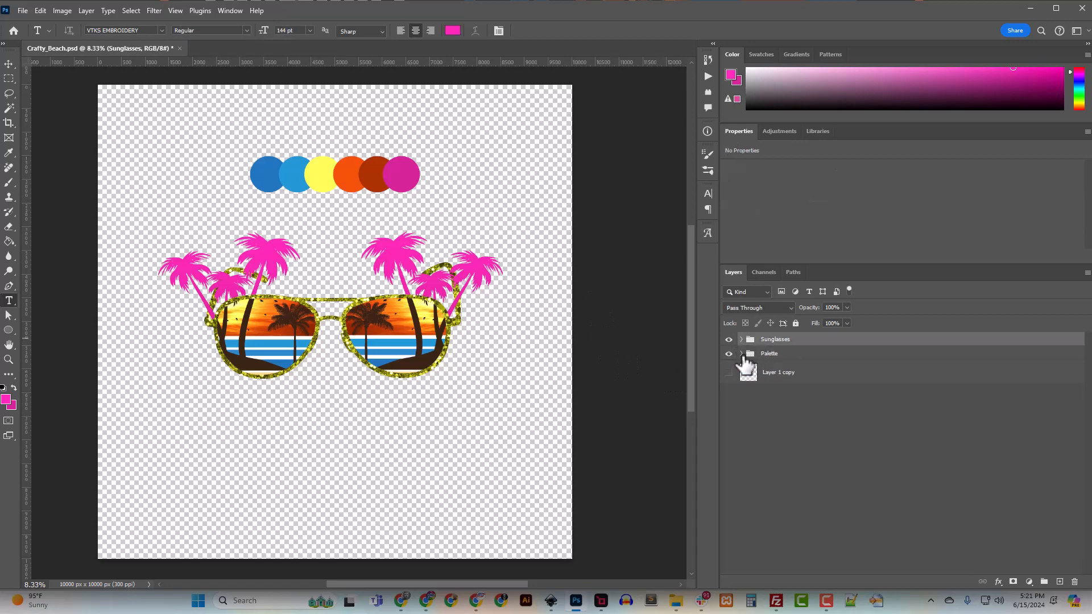
left_click(757, 362)
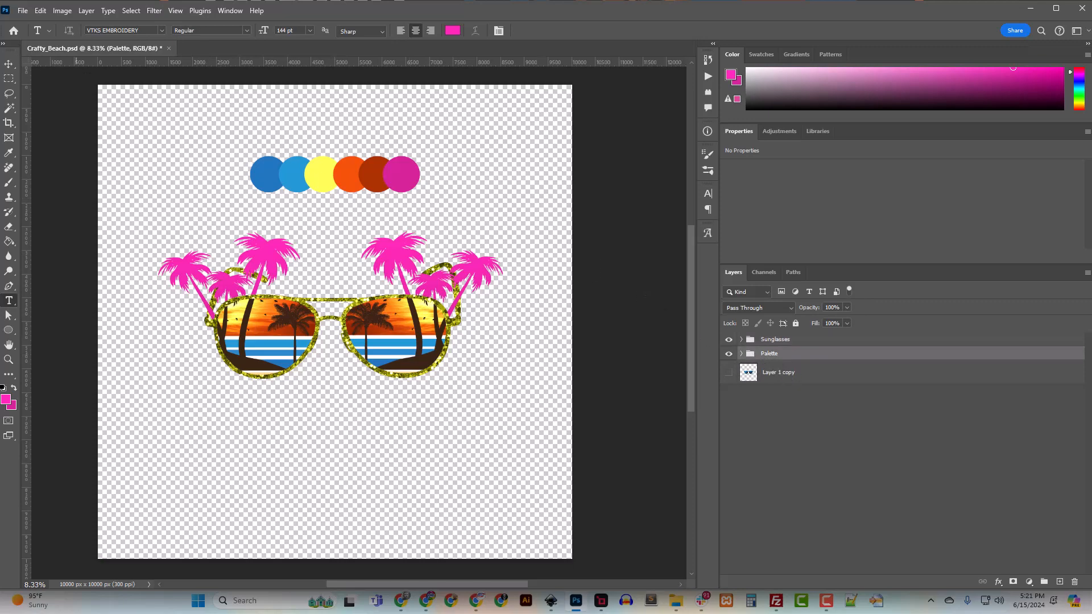
left_click(9, 64)
left_click_drag(339, 187, 341, 117)
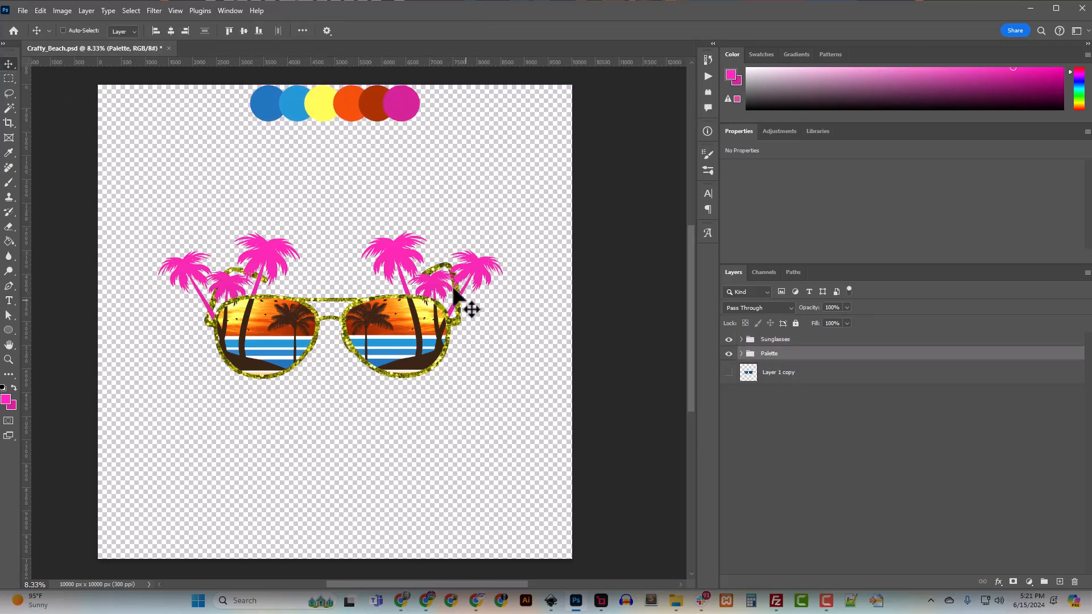
Add the uppercase text CRAFTY at 144 pt in VTKS EMBROIDERY just above the sunglasses
left_click(745, 340)
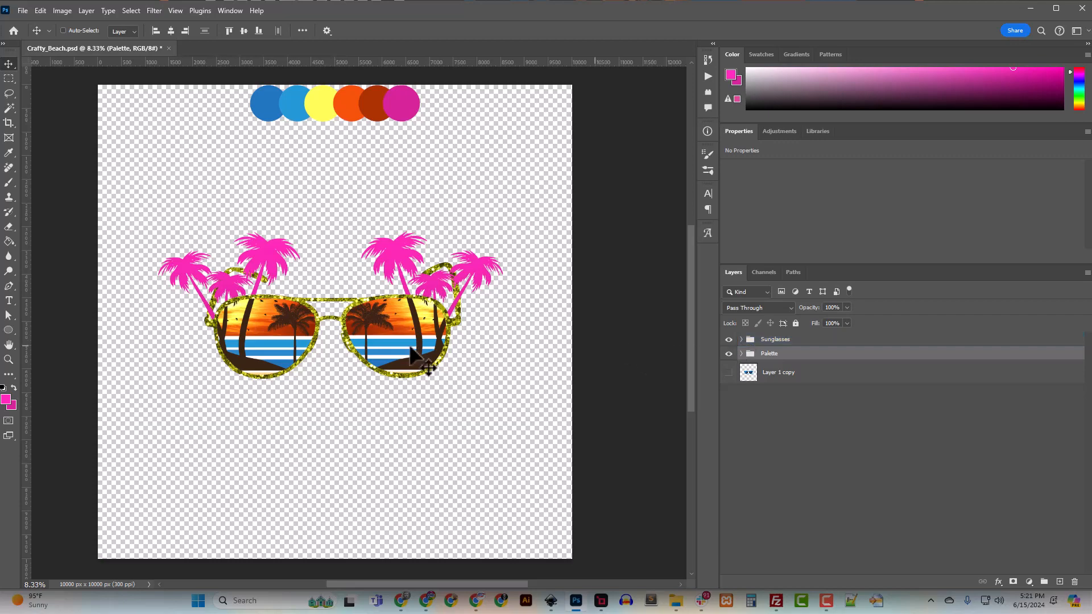
left_click(9, 301)
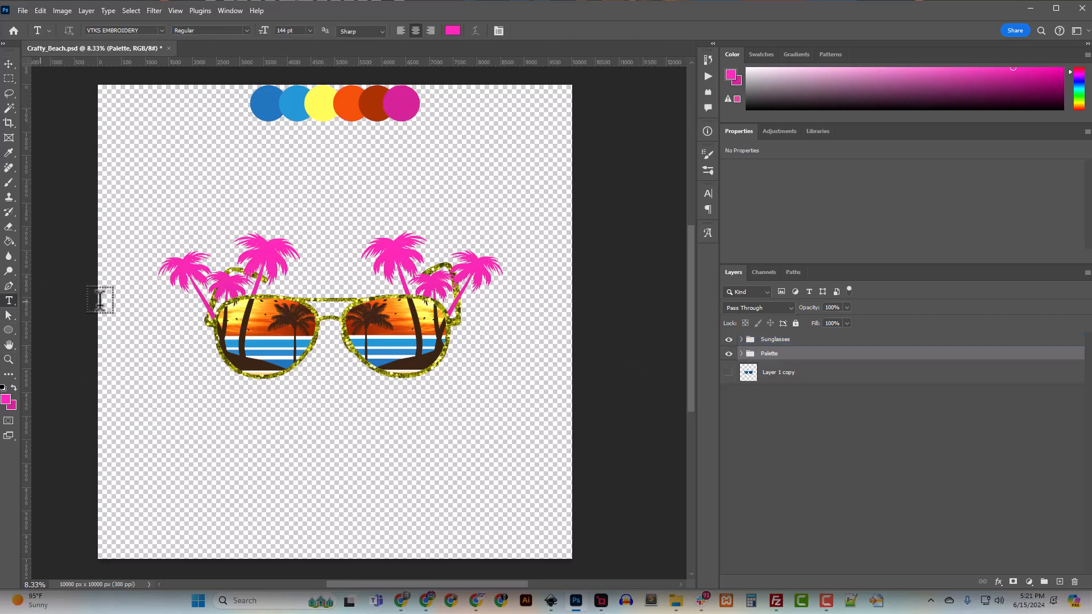
left_click(333, 266)
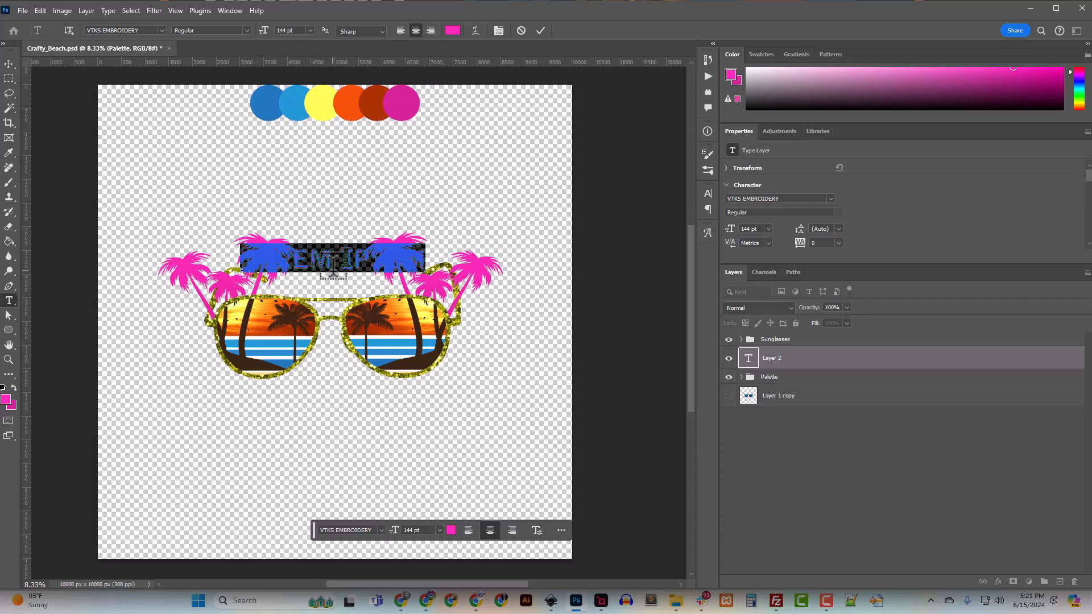
type("CRAFTY")
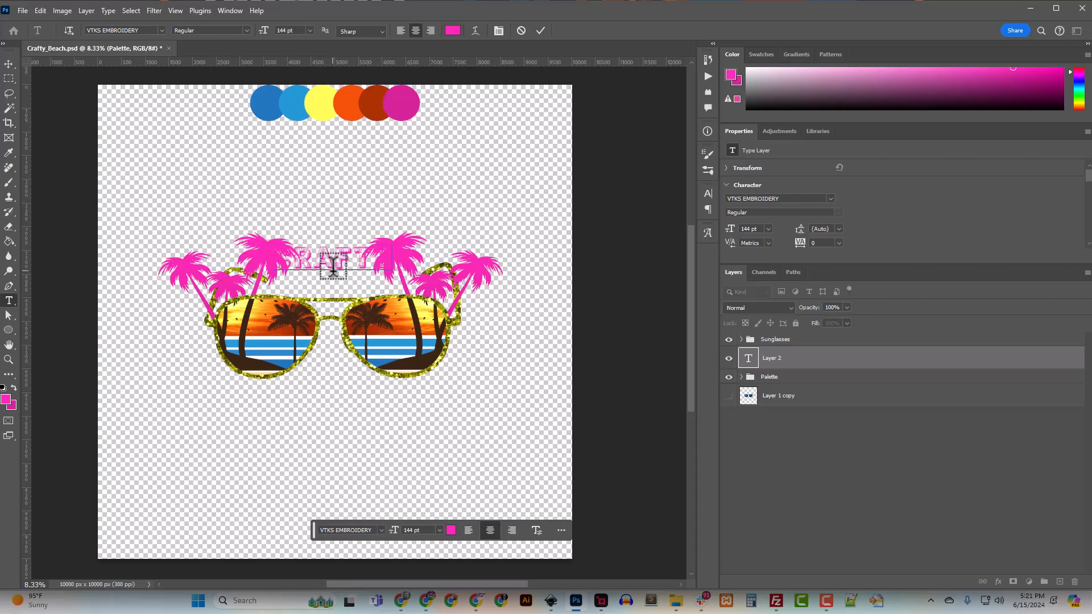
left_click(9, 63)
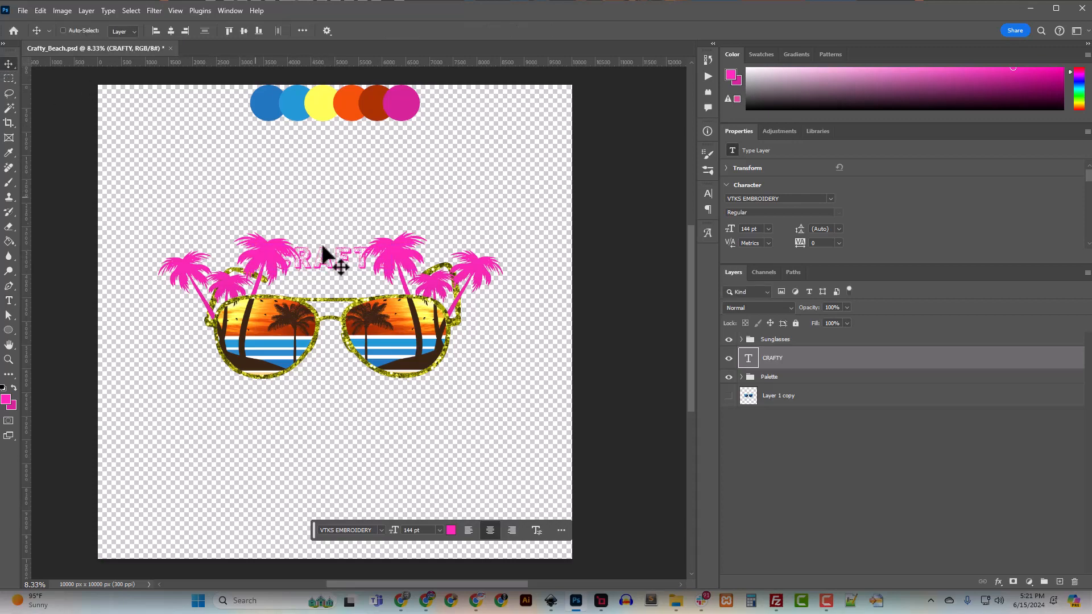
Enlarge the CRAFTY text to about 483 pt and place it above the palm trees
left_click_drag(354, 284, 511, 347)
key("ctrl+t")
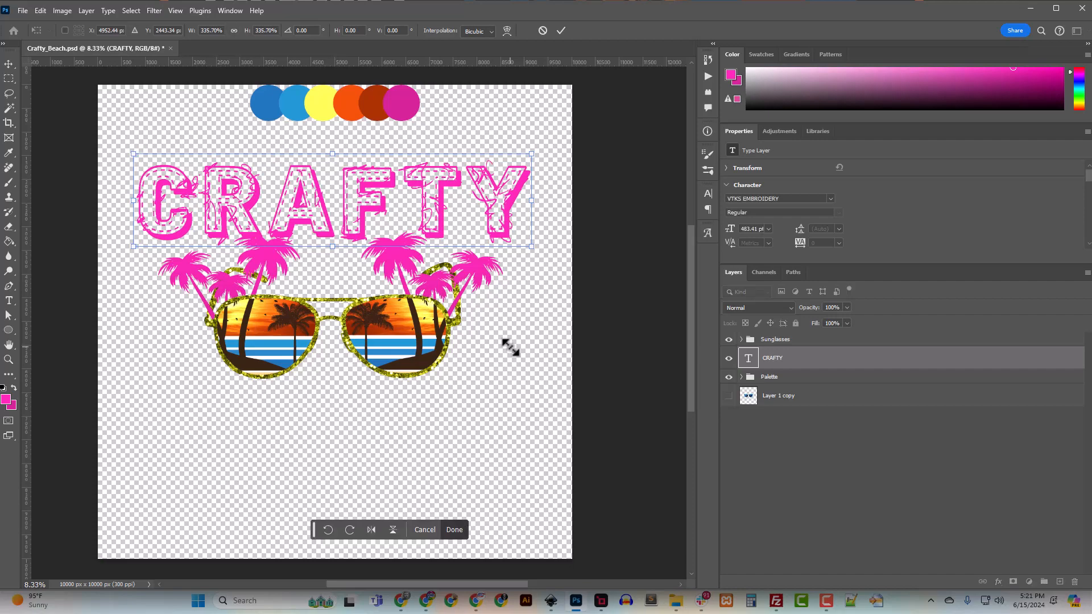
key("Return")
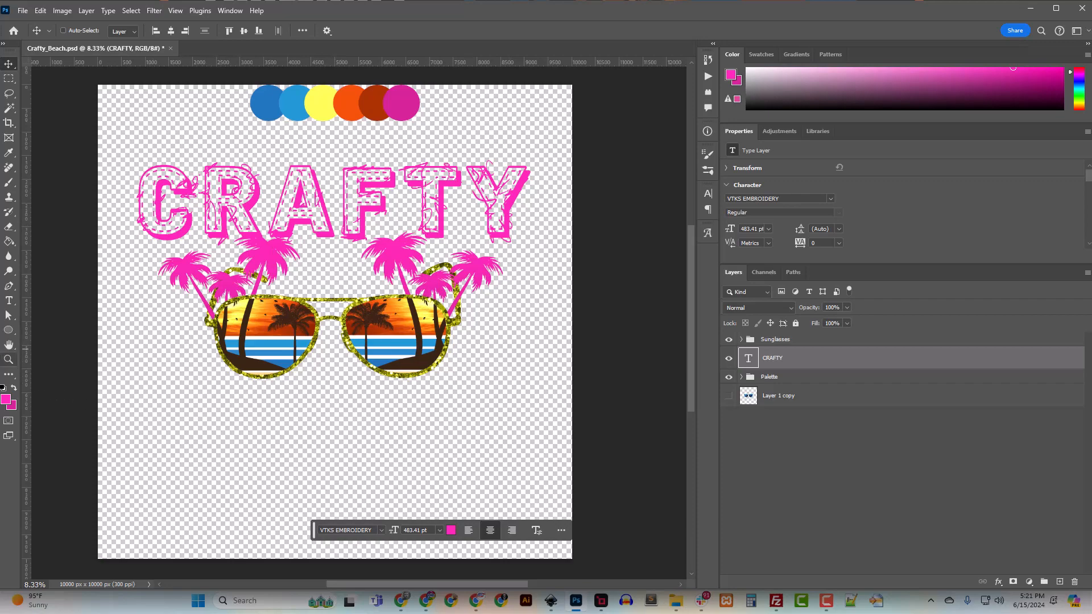
Add a second text, crafty in lowercase, below the sunglasses and enlarge it to about 527 pt
left_click(9, 301)
left_click(323, 419)
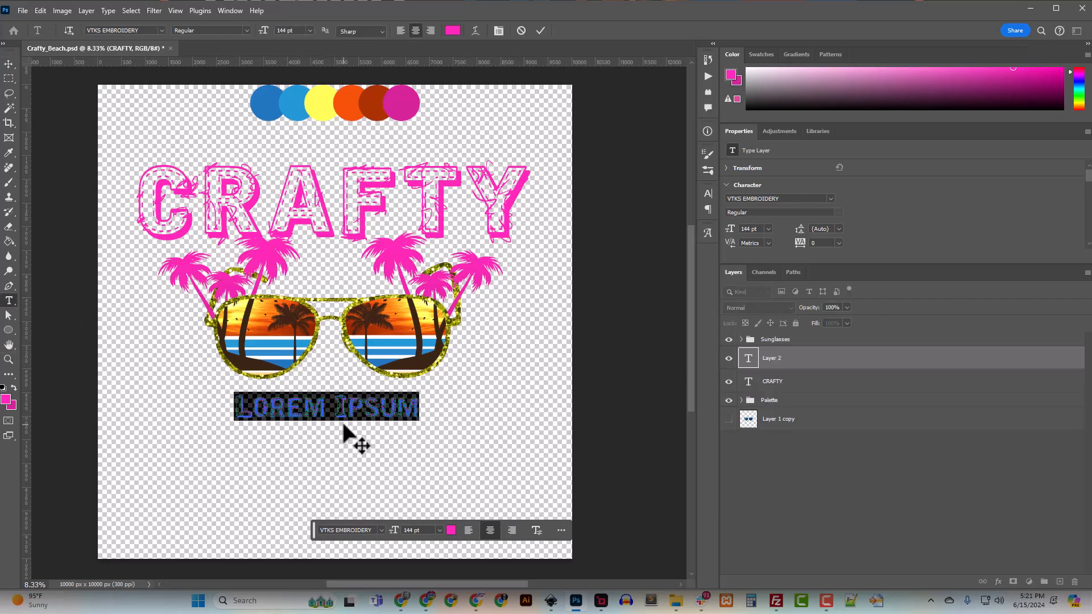
type("CRAFTY")
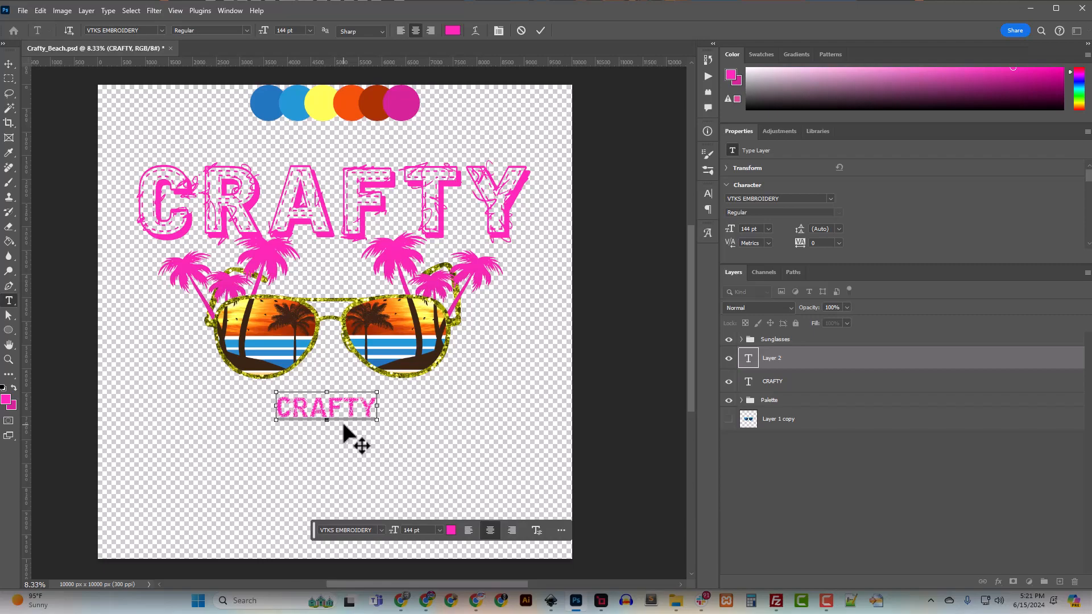
key("ctrl+t")
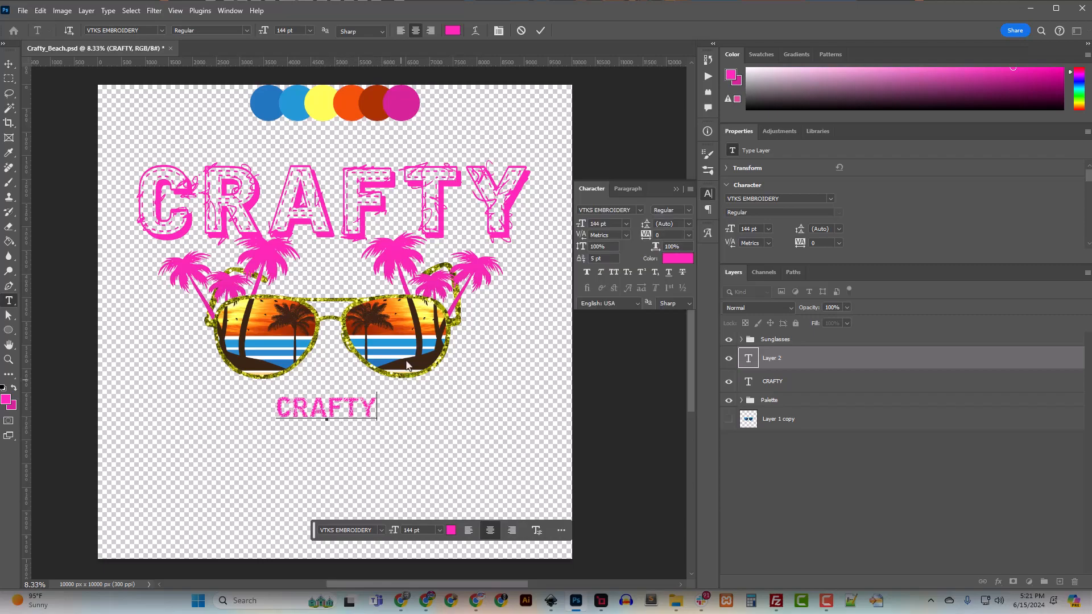
left_click(8, 64)
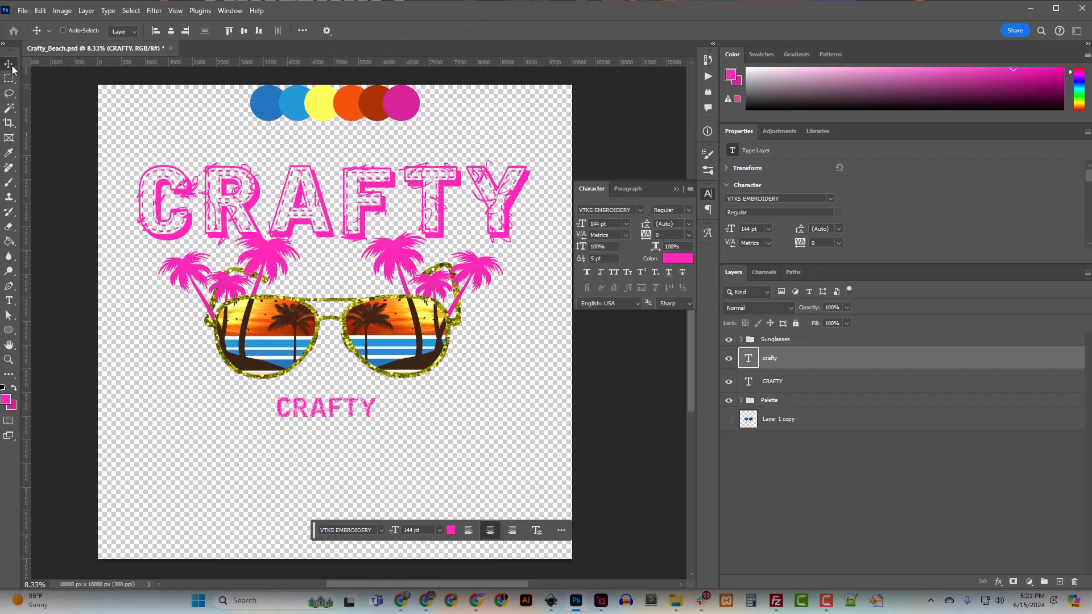
key("ctrl+t")
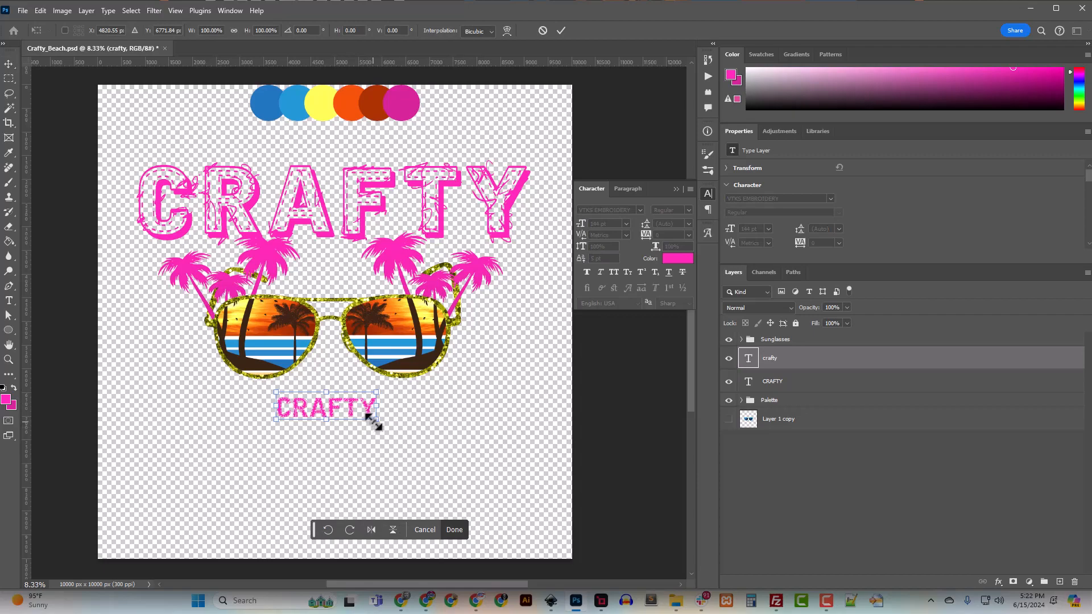
left_click_drag(385, 426, 498, 501)
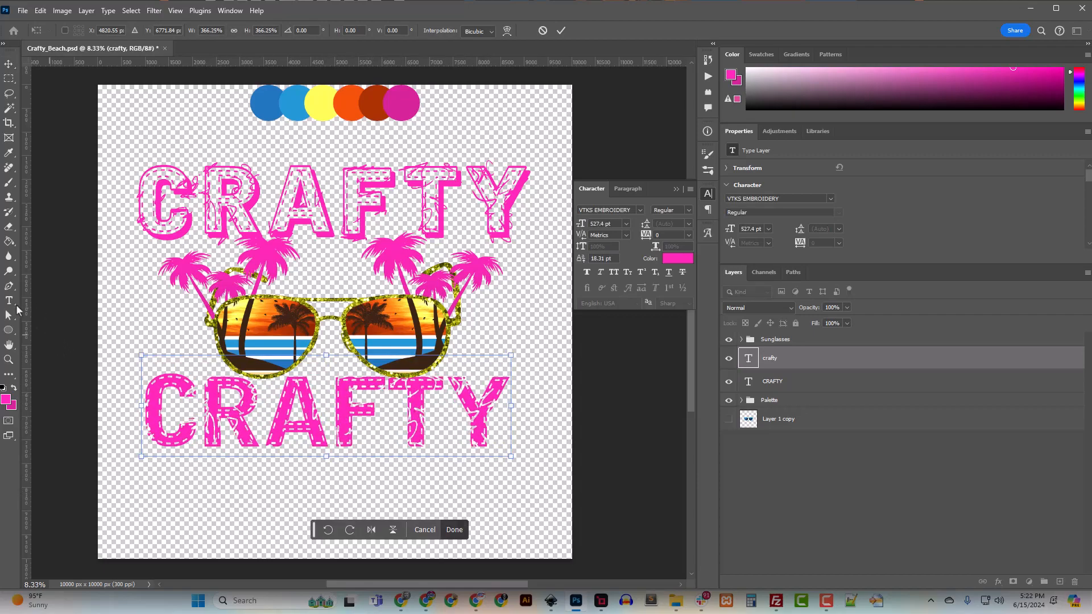
key("Return")
Replace the text below the sunglasses with BEACH, then retype it in lowercase as beach
key("t")
double_click(344, 422)
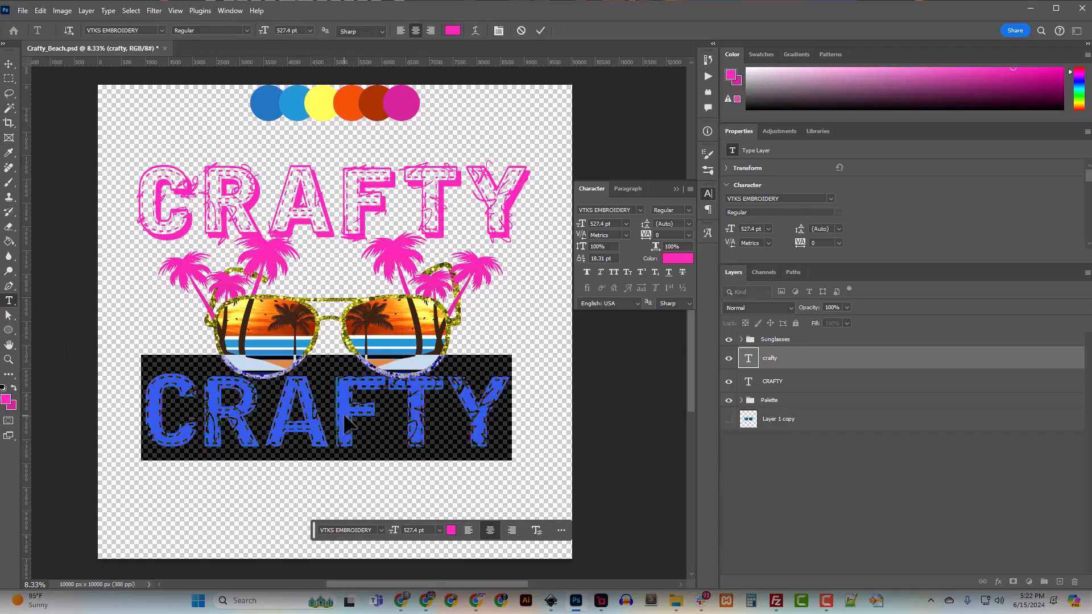
type("BEACH")
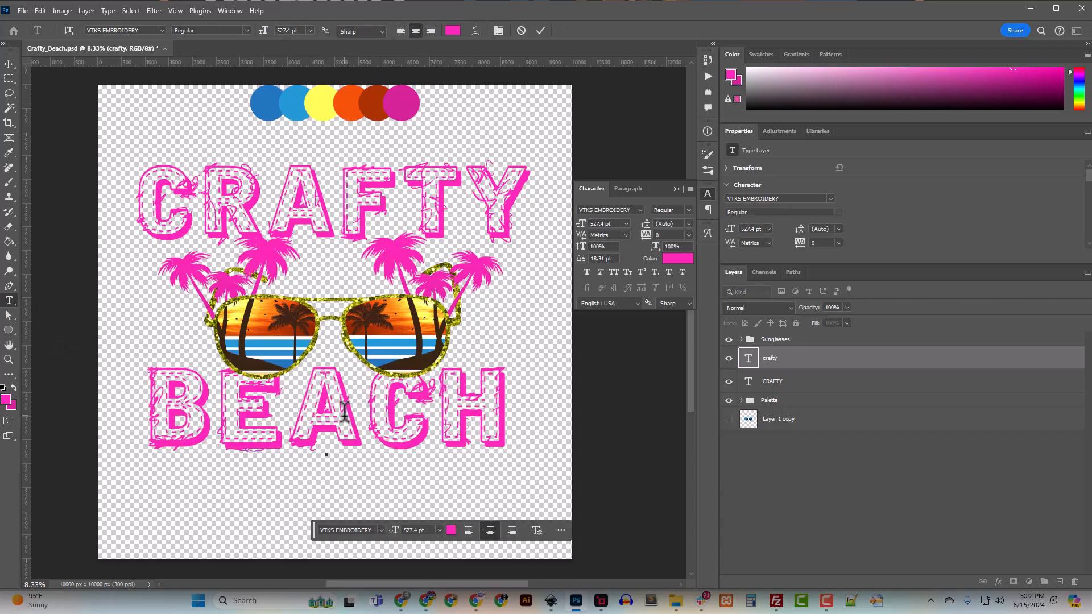
double_click(344, 411)
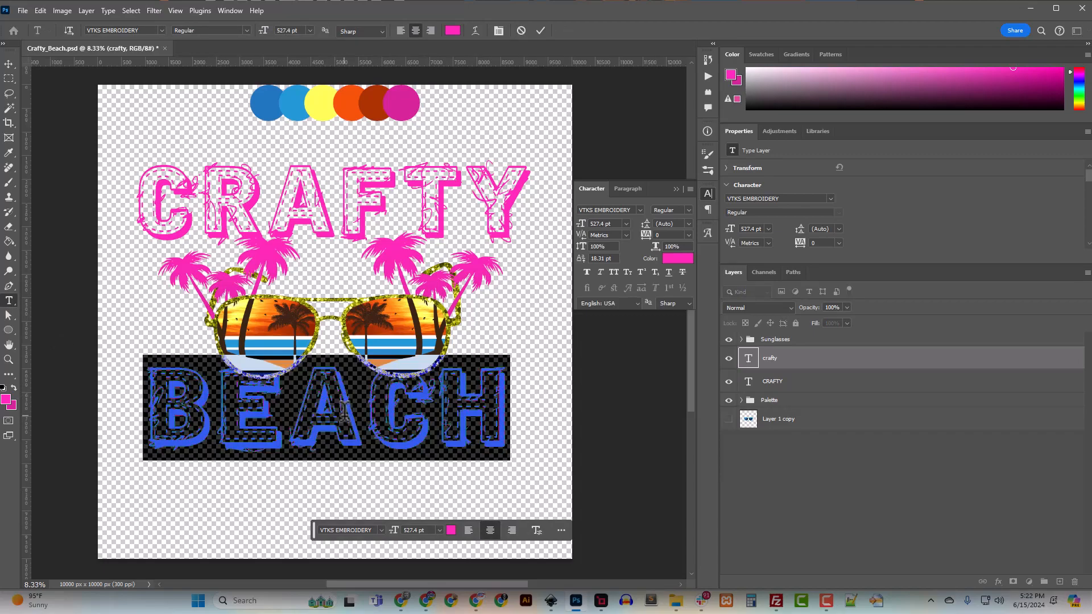
type("BEACH")
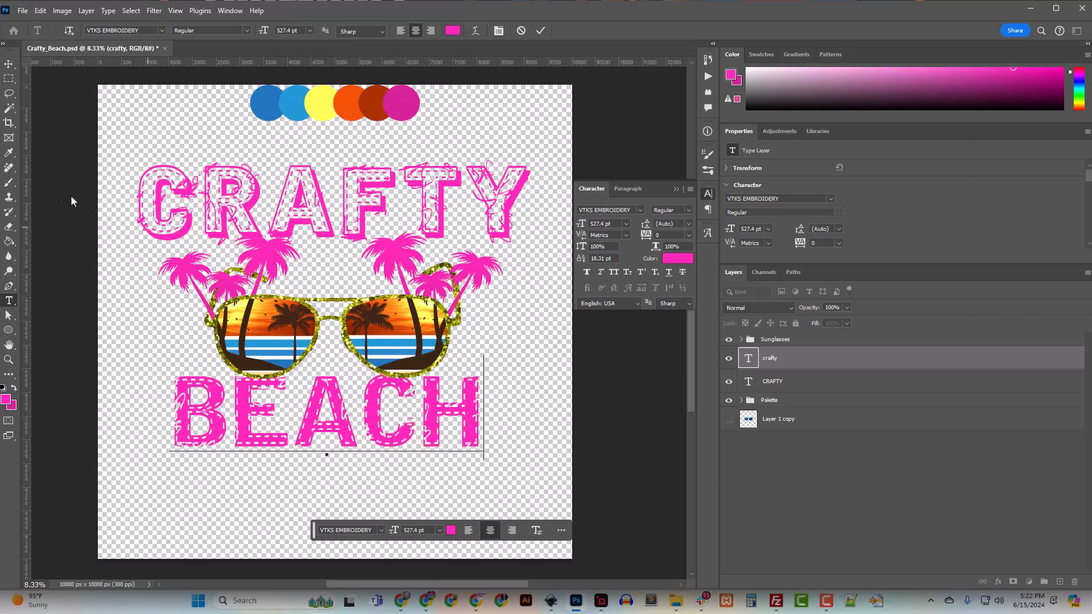
left_click(8, 64)
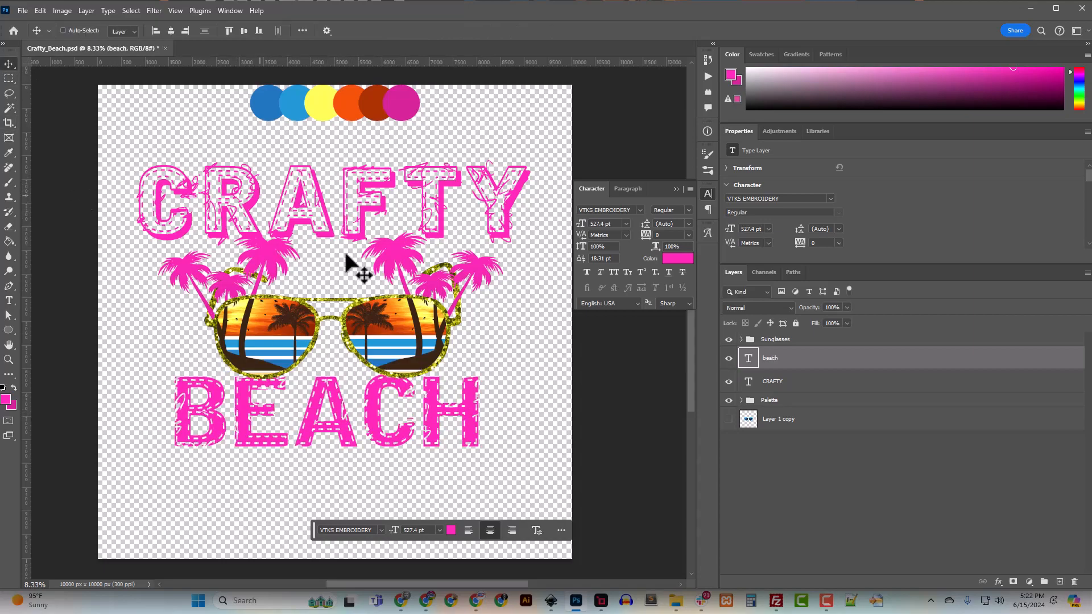
left_click(350, 222, "ctrl")
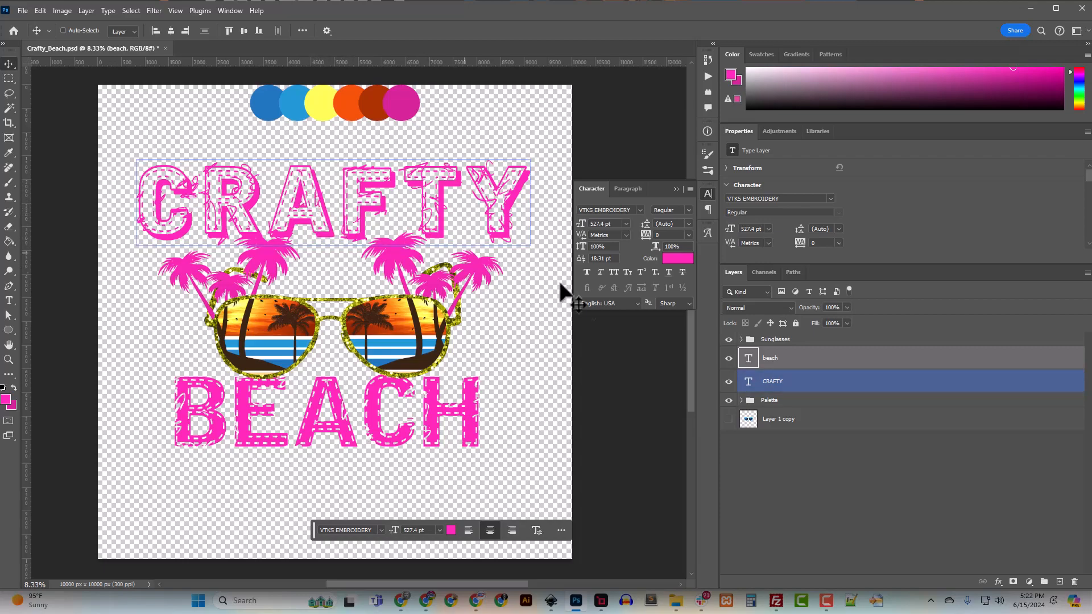
left_click(670, 259)
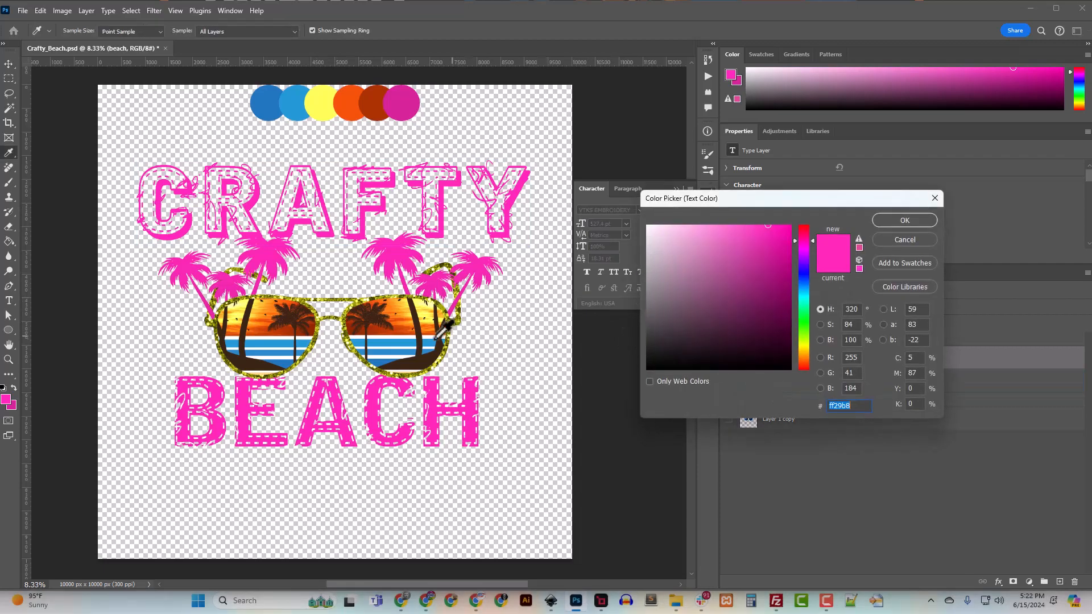
left_click(400, 351)
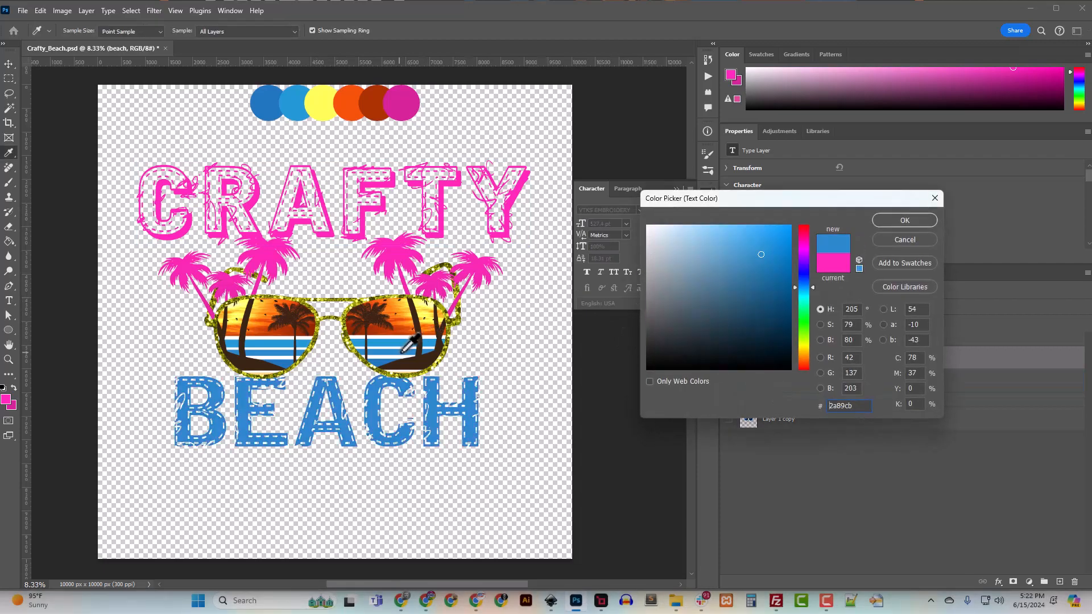
left_click(904, 239)
Move the CRAFTY layer above the beach layer and warp its text with a horizontal Arc at +28% bend
left_click_drag(773, 386, 797, 350)
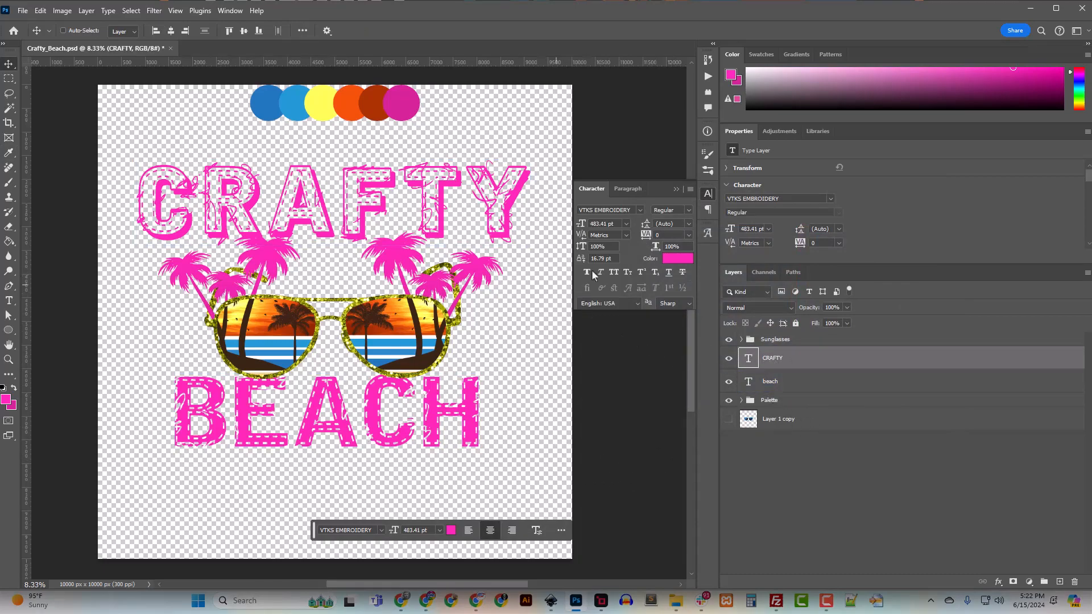
left_click(107, 11)
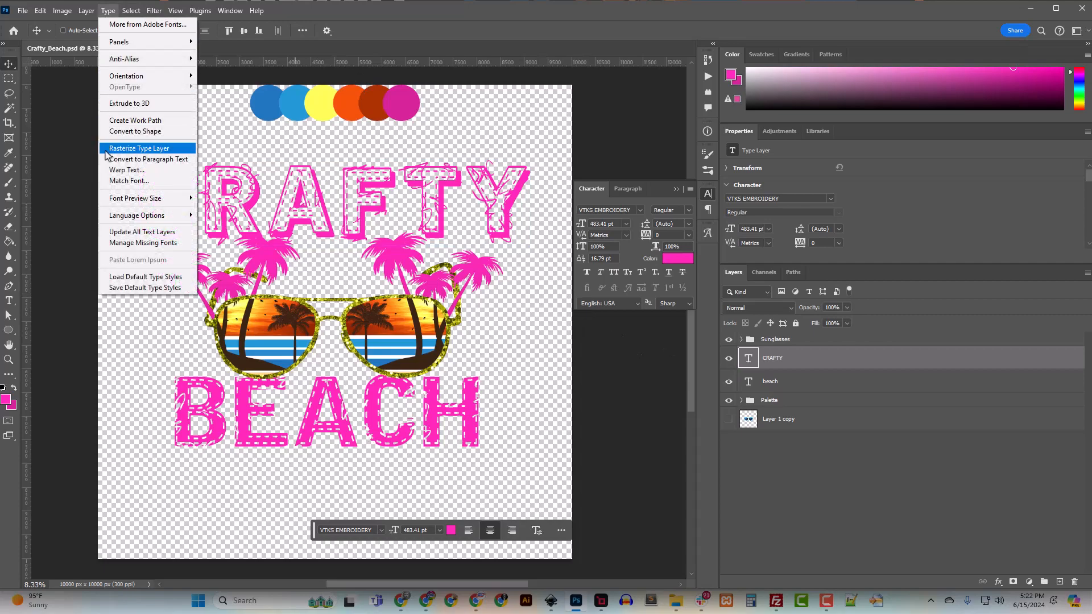
left_click(126, 170)
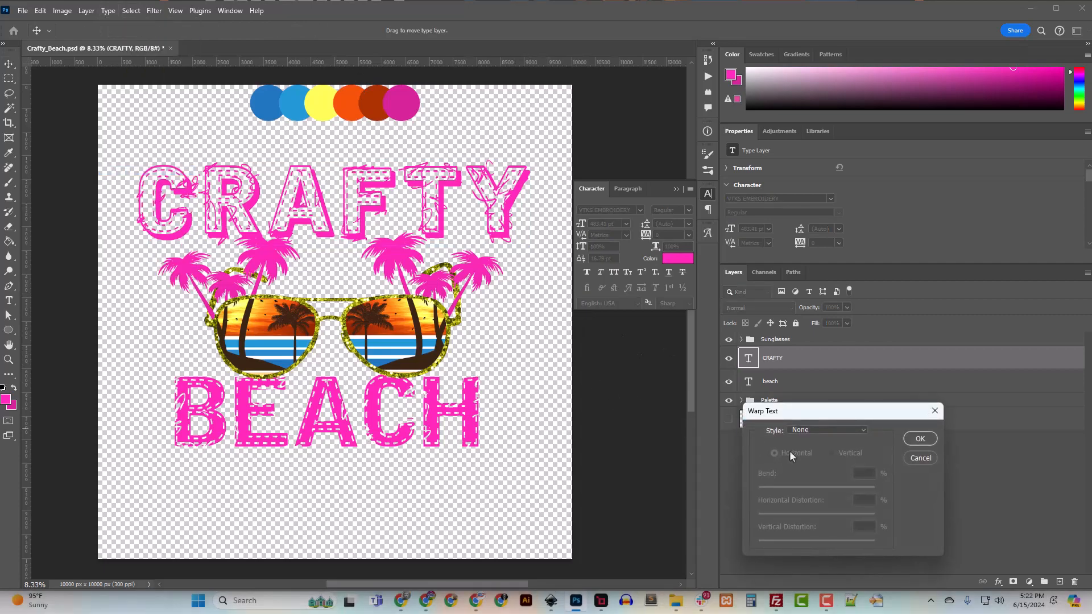
left_click_drag(828, 419, 477, 326)
left_click(483, 343)
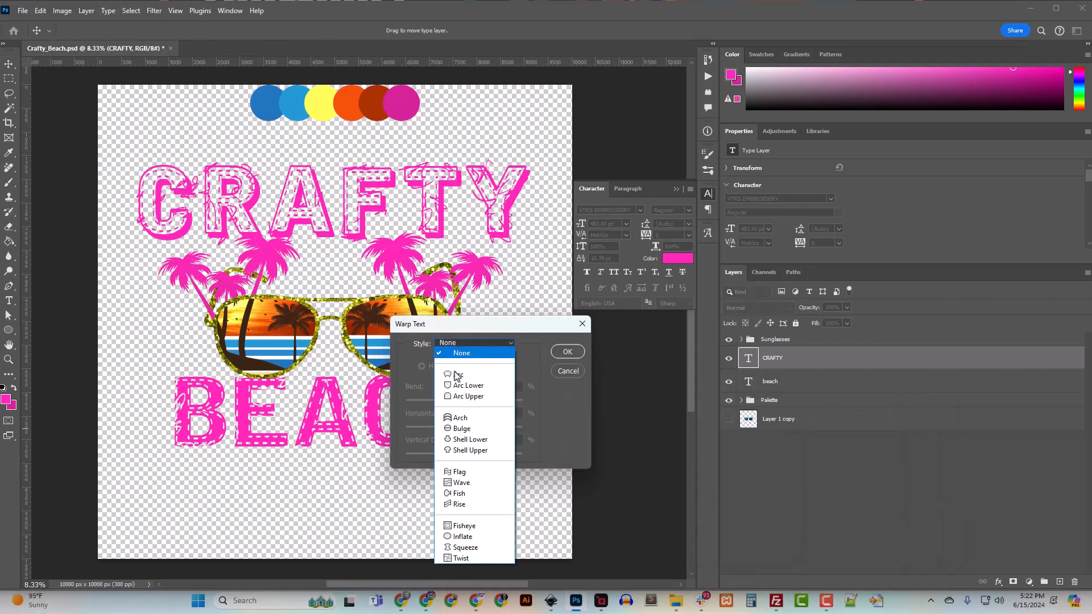
left_click(466, 421)
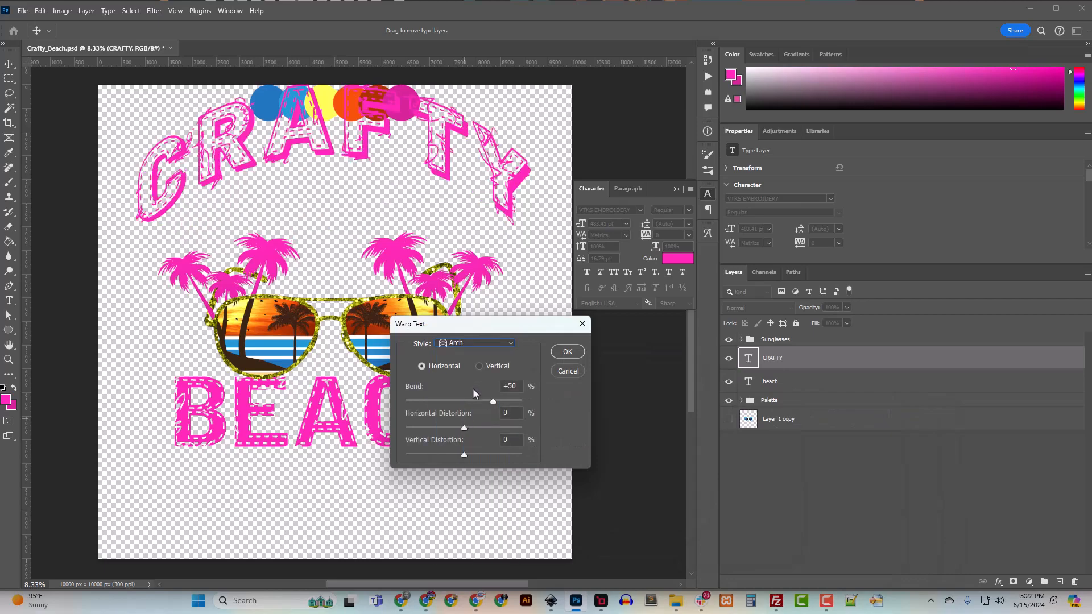
left_click(480, 344)
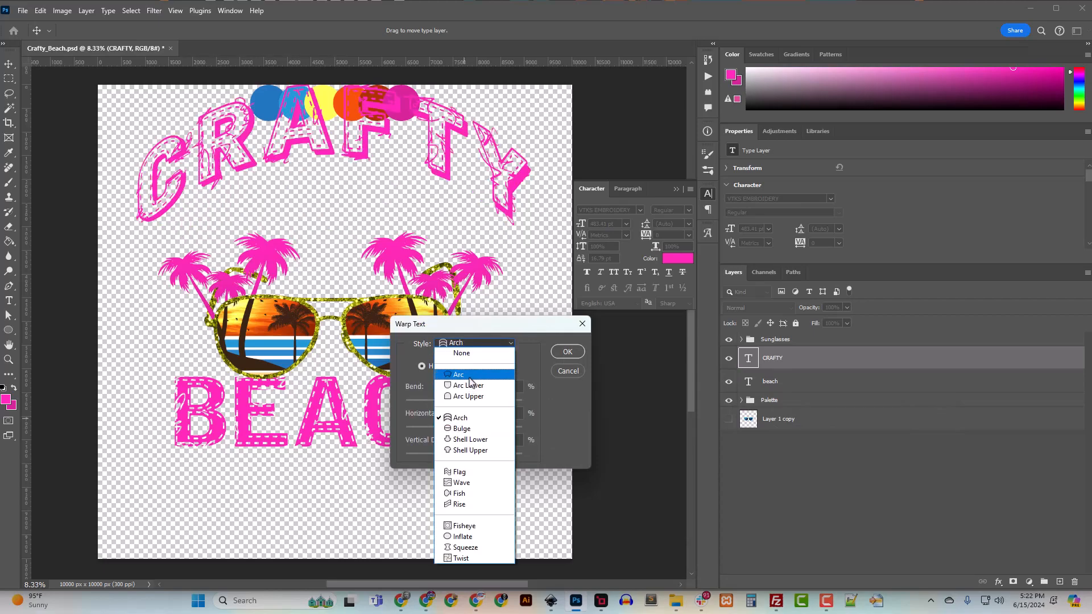
left_click(471, 381)
left_click_drag(493, 404, 479, 404)
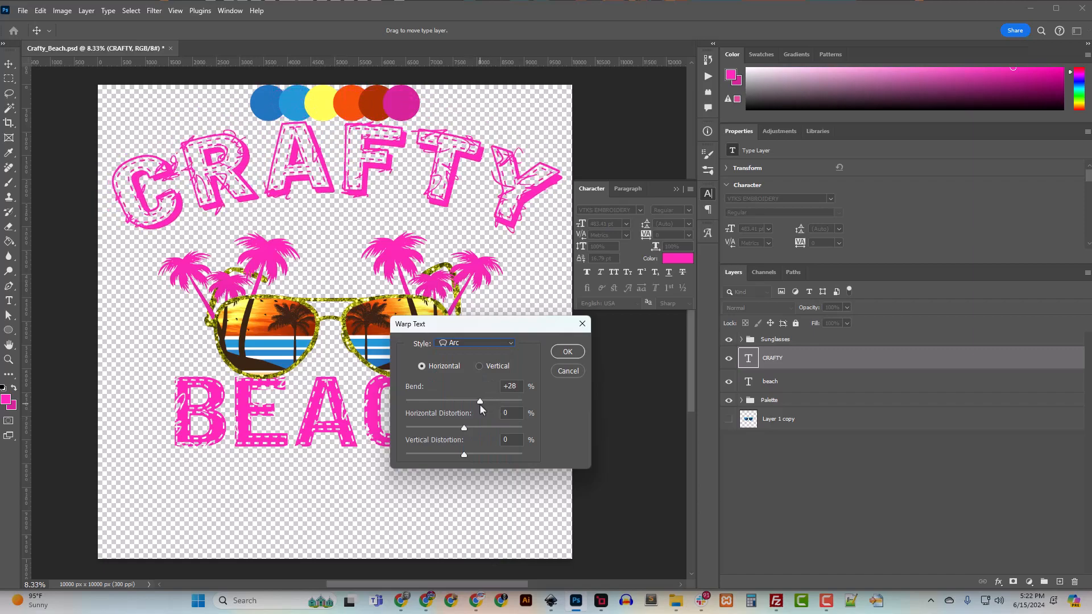
left_click(565, 352)
Recolor the arched CRAFTY text with the light blue sampled from the second palette circle
left_click_drag(366, 212, 359, 215)
left_click(63, 30)
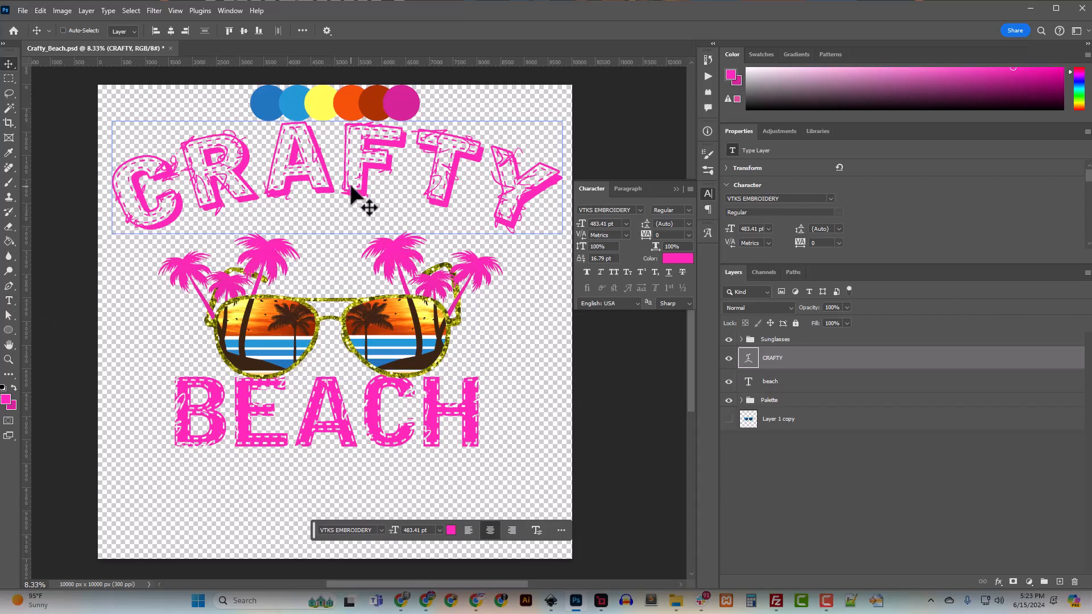
left_click(671, 259)
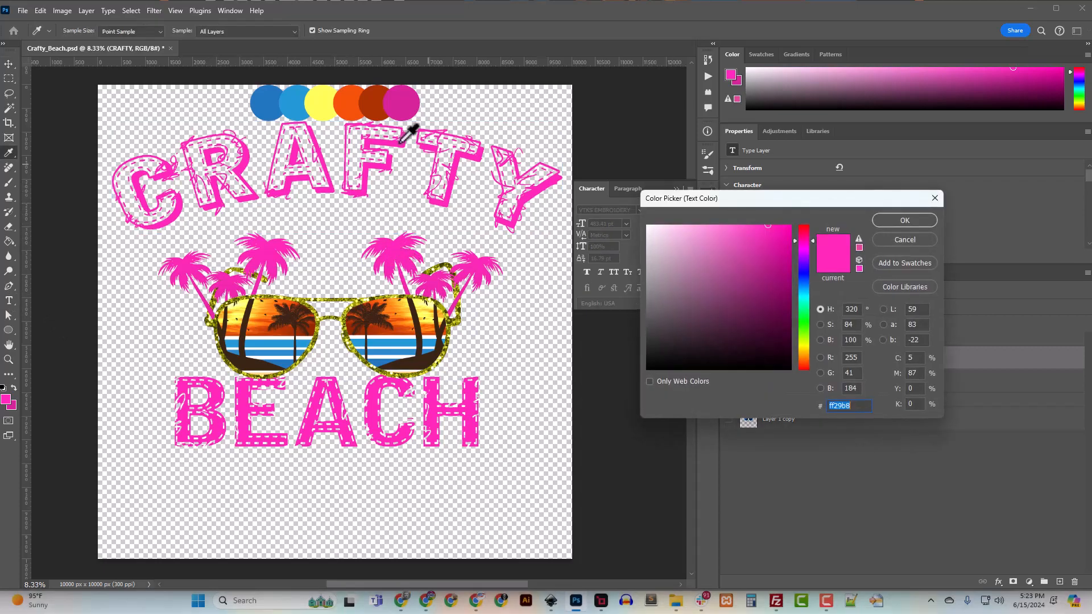
left_click(300, 104)
left_click(894, 227)
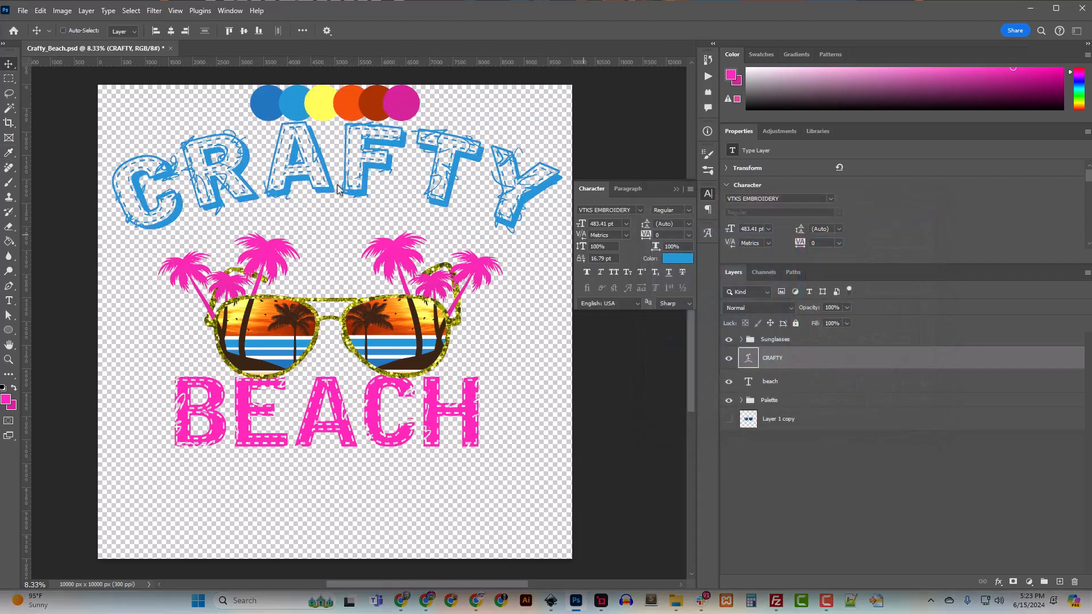
Scale the CRAFTY text to 400 pt and center it horizontally, slightly overlapping behind the palm trees
left_click_drag(311, 196, 357, 250)
left_click(173, 32)
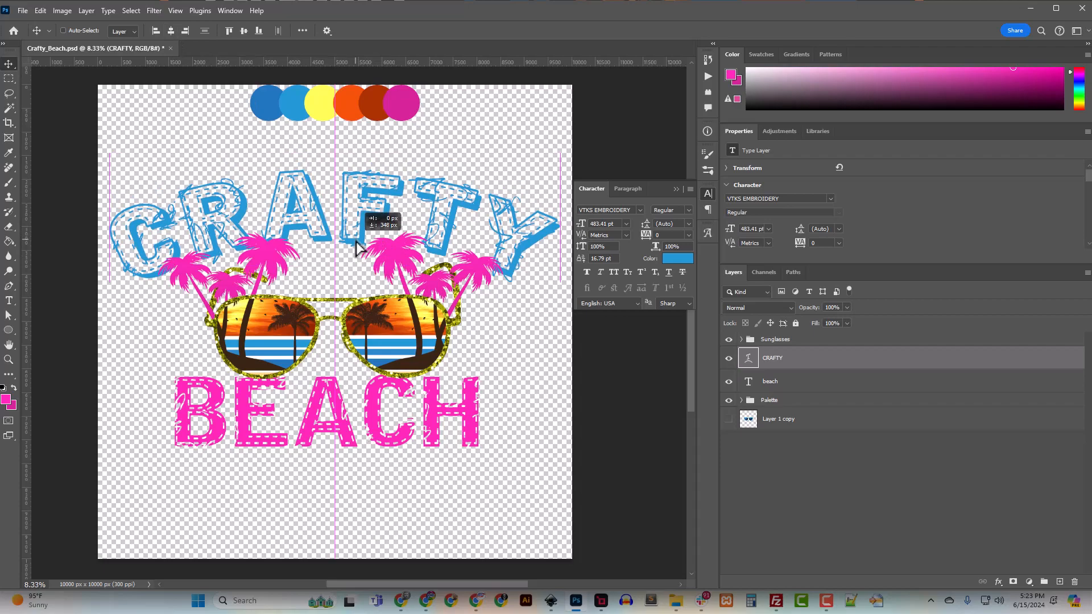
left_click_drag(356, 248, 356, 253)
left_click_drag(617, 224, 545, 225)
key("Return")
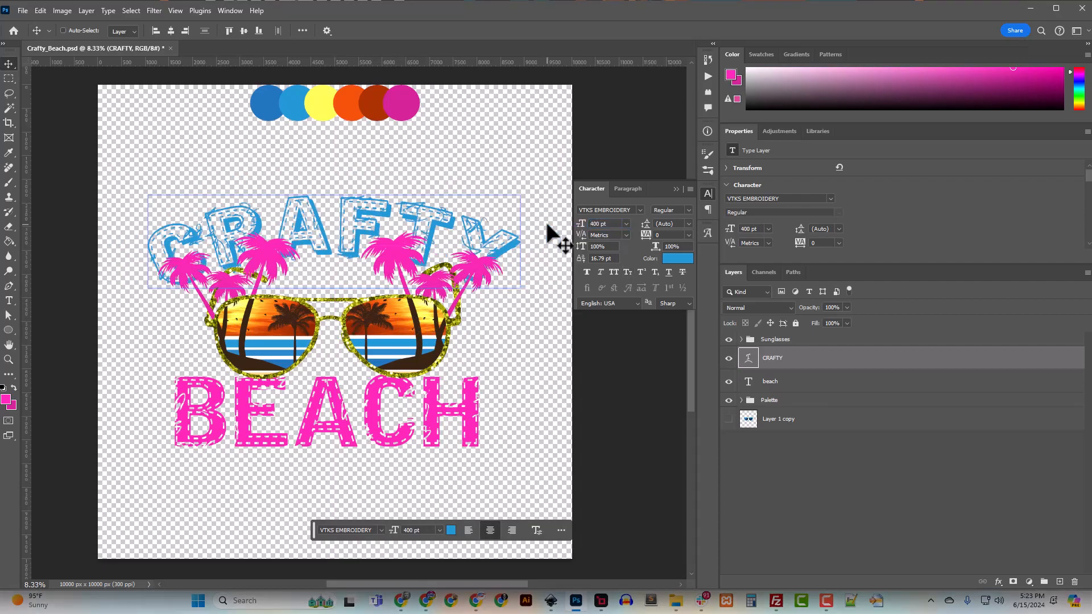
left_click_drag(343, 220, 356, 211)
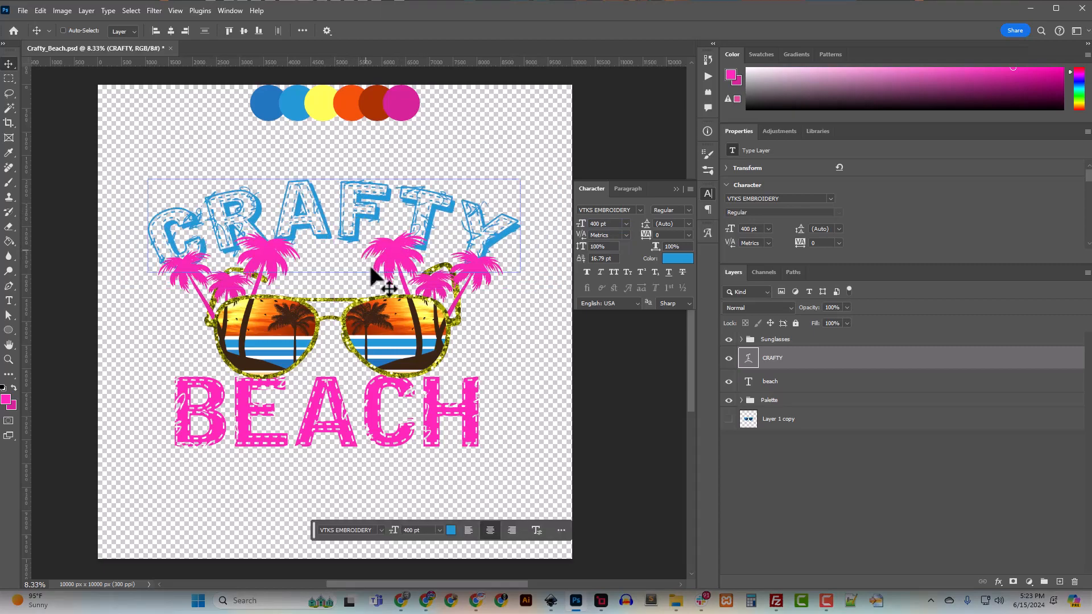
Reposition the arched CRAFTY text just above the palm trees and center it horizontally on the canvas
left_click(348, 417, "ctrl")
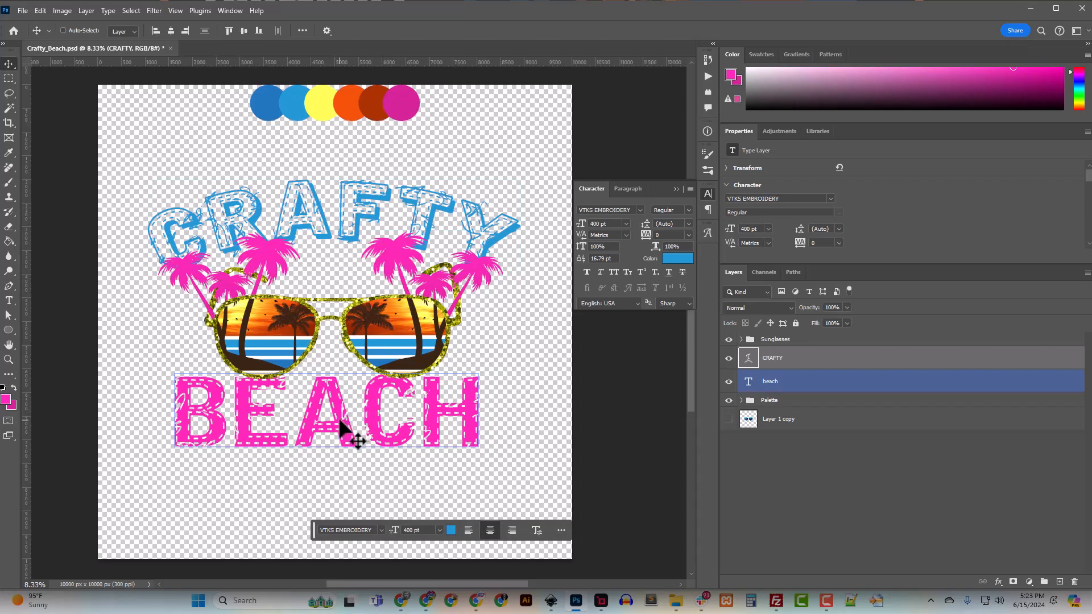
left_click_drag(340, 421, 340, 435)
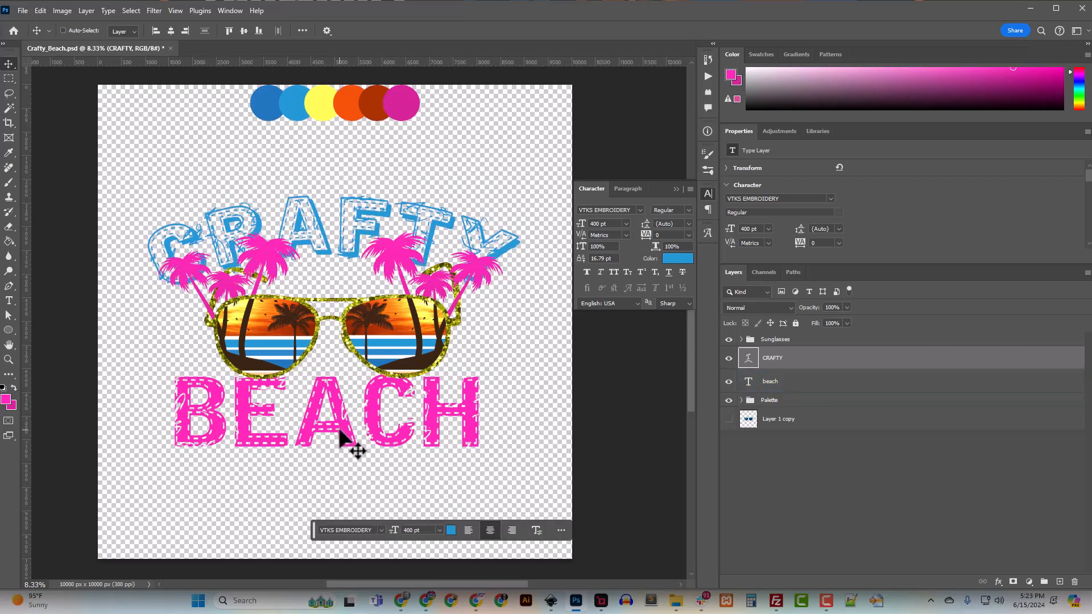
left_click(351, 244, "ctrl")
left_click_drag(351, 244, 343, 230)
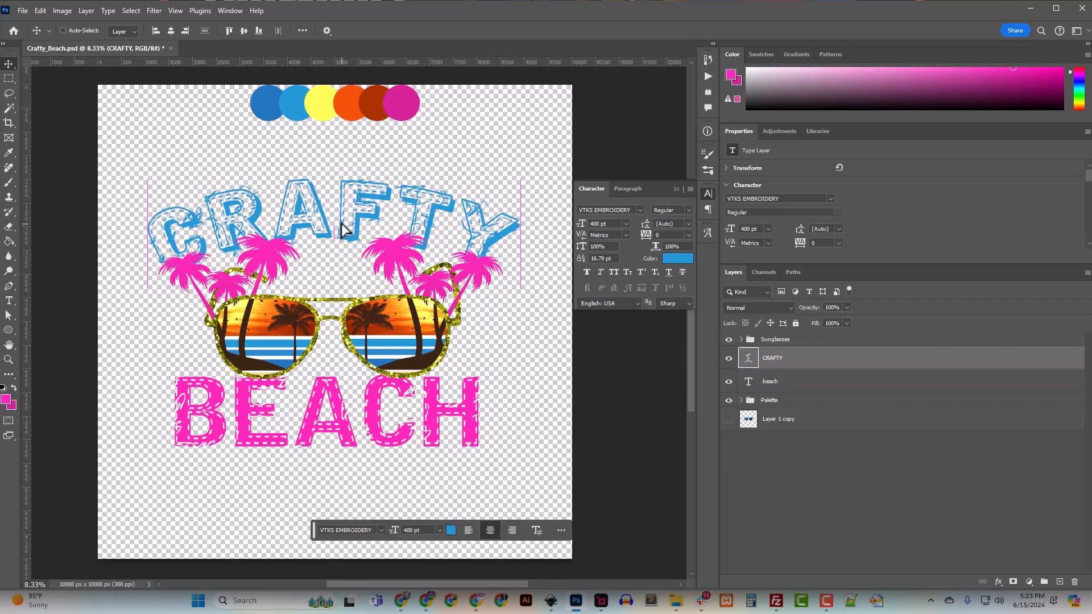
left_click(171, 31)
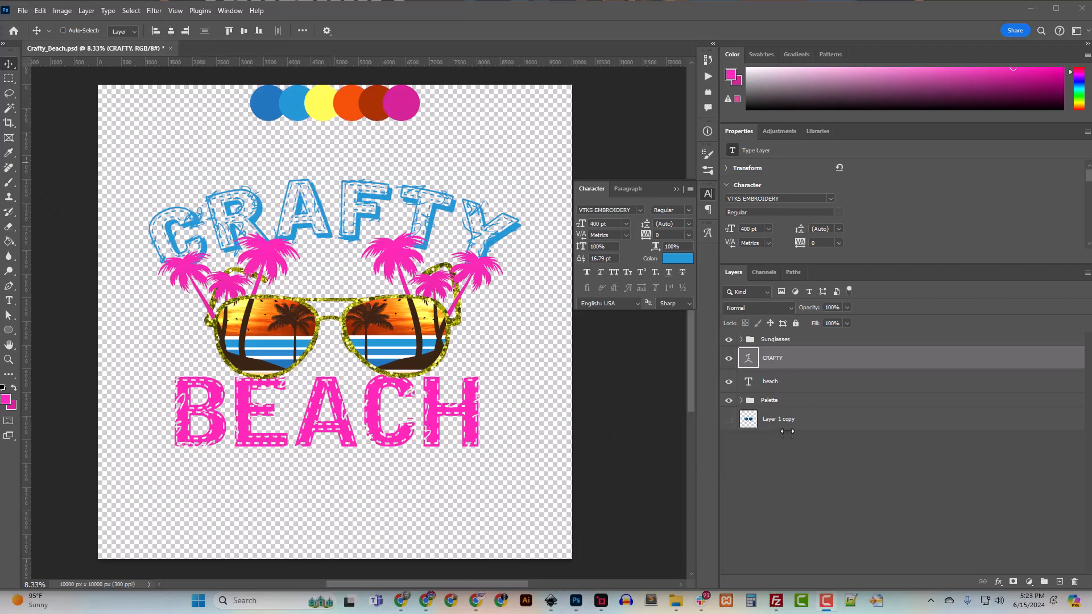
Move the CRAFTY layer above the Sunglasses group and lower the text so it overlaps the palm trees
left_click_drag(779, 364, 779, 334)
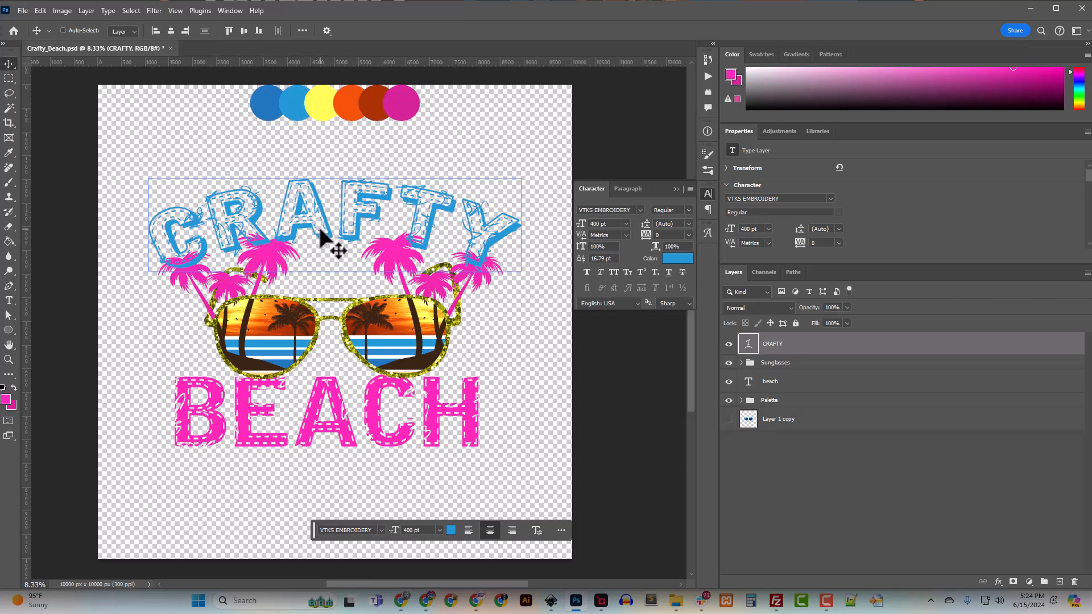
left_click_drag(325, 244, 329, 273)
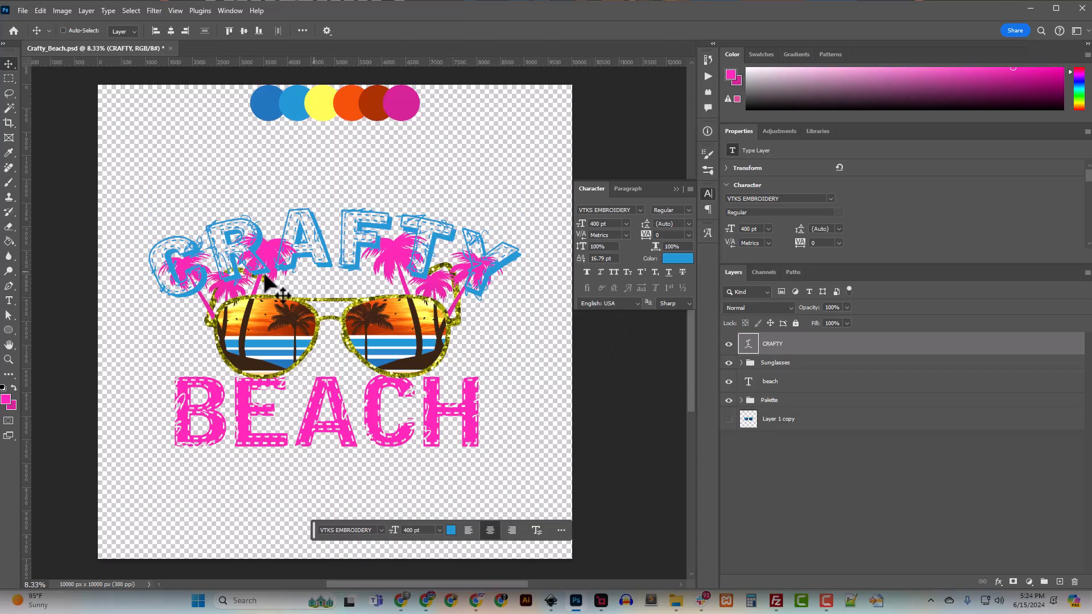
Retype the arched CRAFTY text in lowercase as crafty
left_click(8, 301)
left_click(342, 246)
key("ctrl+a")
type("CRAFTY")
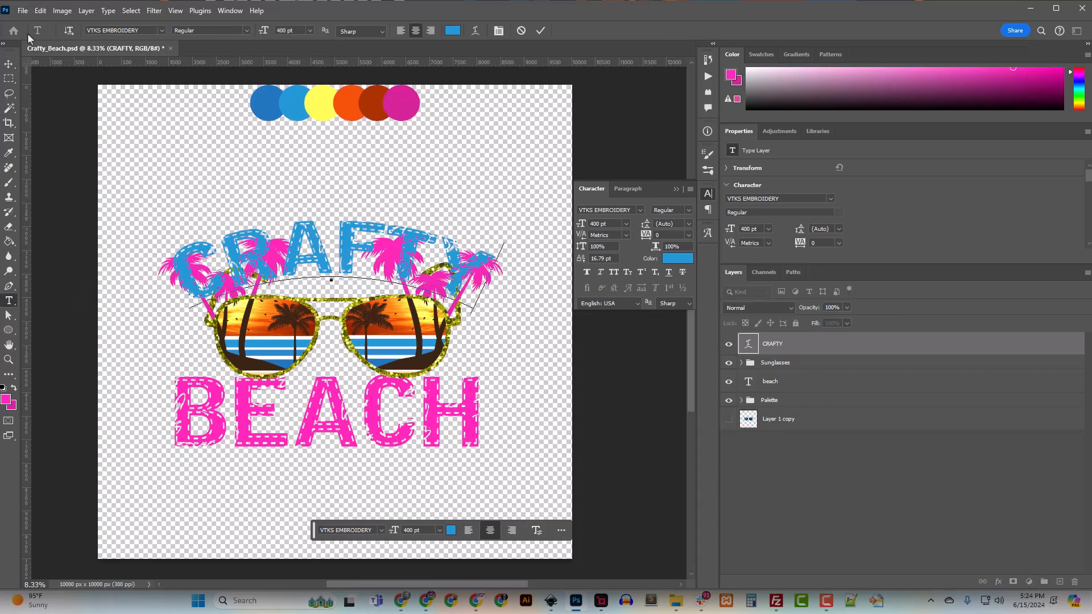
left_click(10, 64)
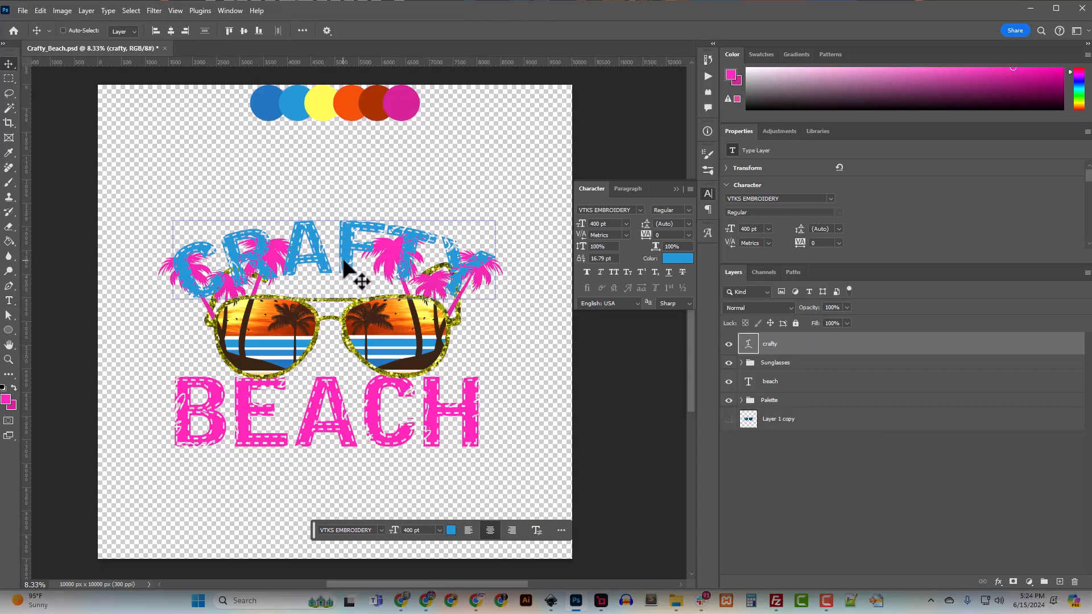
Undo the lowercase retyping, raise CRAFTY back above the sunglasses, and return its layer below the Sunglasses group
left_click_drag(343, 262, 346, 240)
key("ctrl+z")
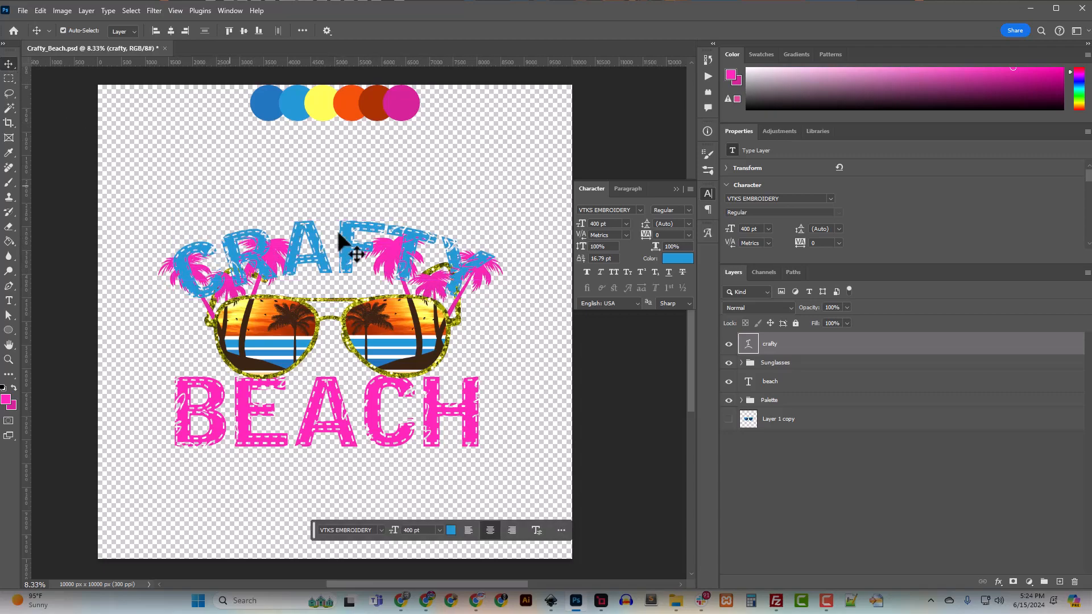
key("ctrl+z")
left_click_drag(355, 266, 358, 238)
left_click_drag(784, 358, 776, 372)
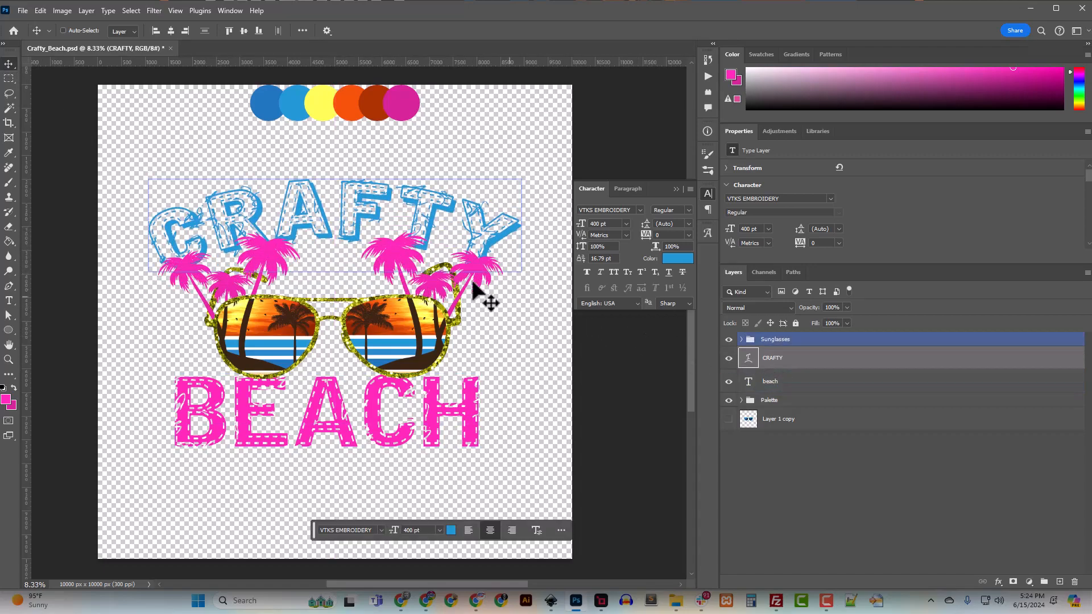
Nudge the CRAFTY text up slightly and recolor it with the darker blue 1f76bd from the first palette circle
mouse_move(346, 229)
left_mouse_down()
mouse_move(349, 243)
mouse_move(353, 232)
left_mouse_up()
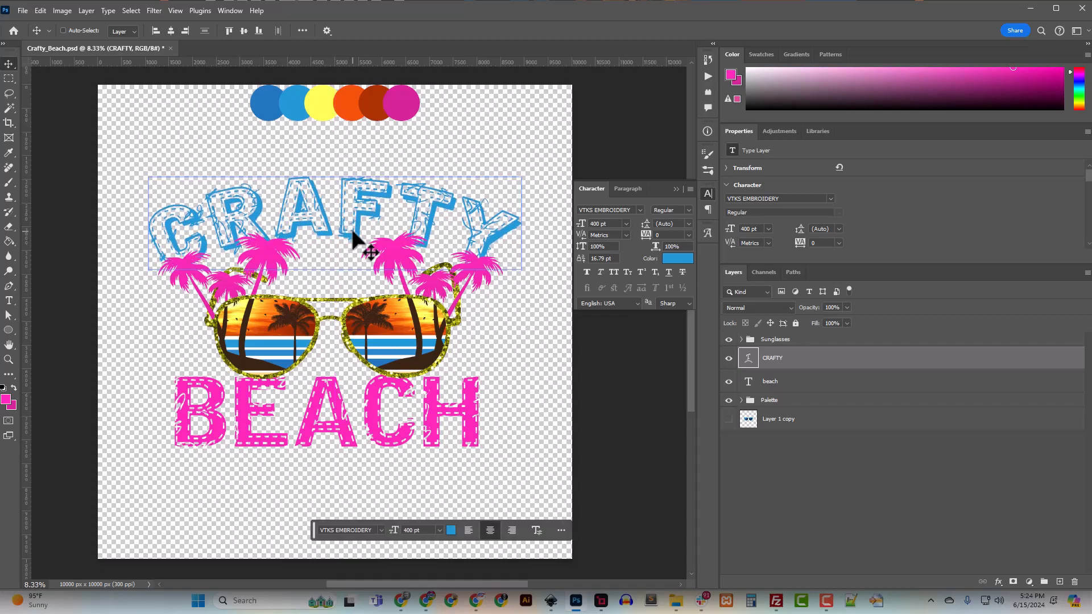
left_click(677, 259)
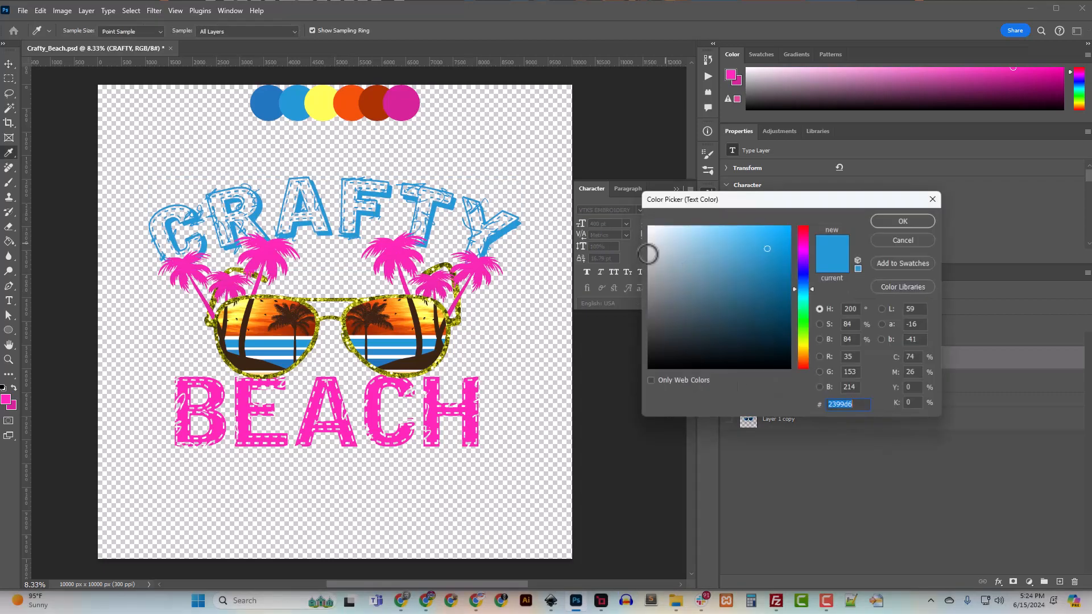
left_click(376, 106)
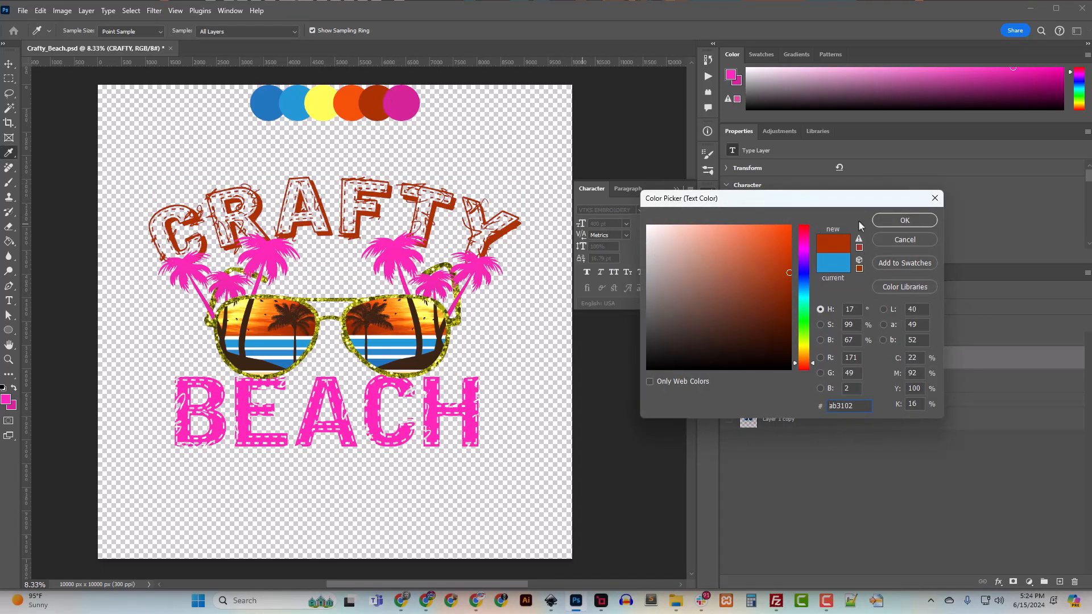
left_click(350, 111)
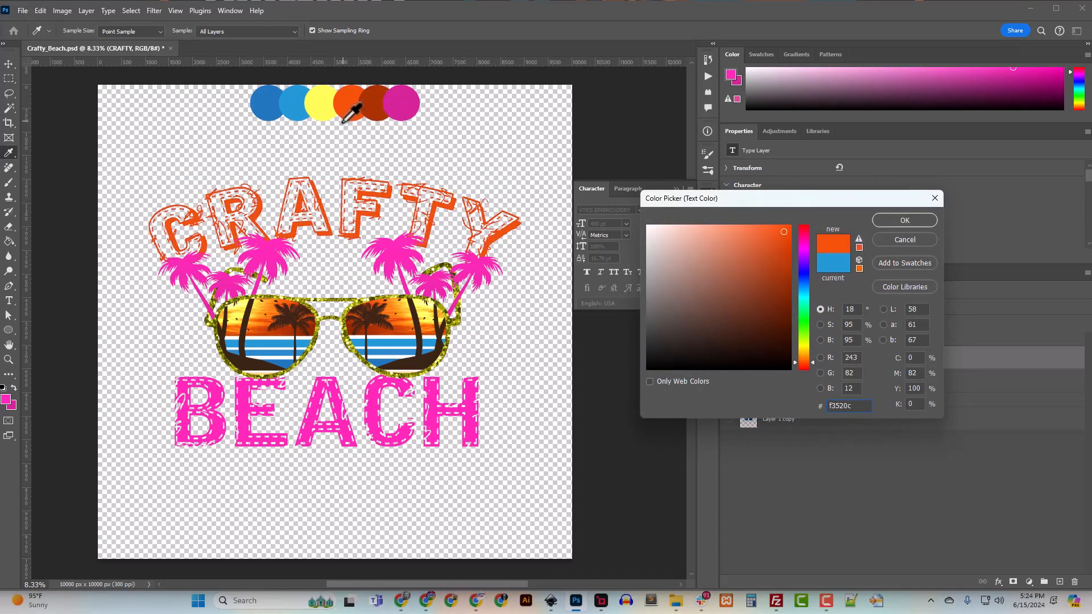
left_click(288, 112)
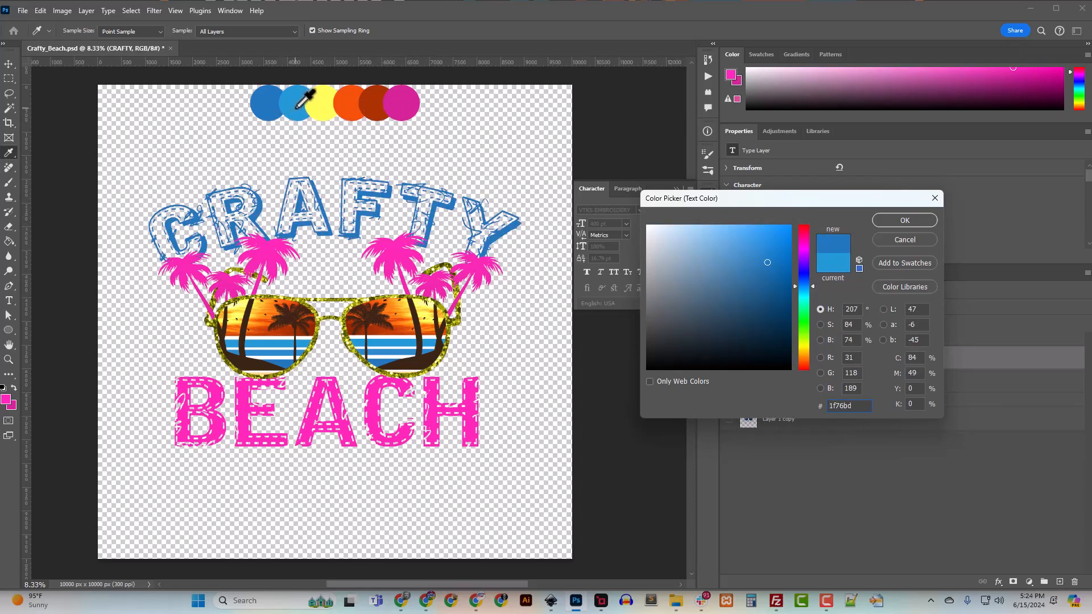
left_click(910, 226)
Center the beach text layer horizontally on the canvas
scroll(421, 398, "down", 1)
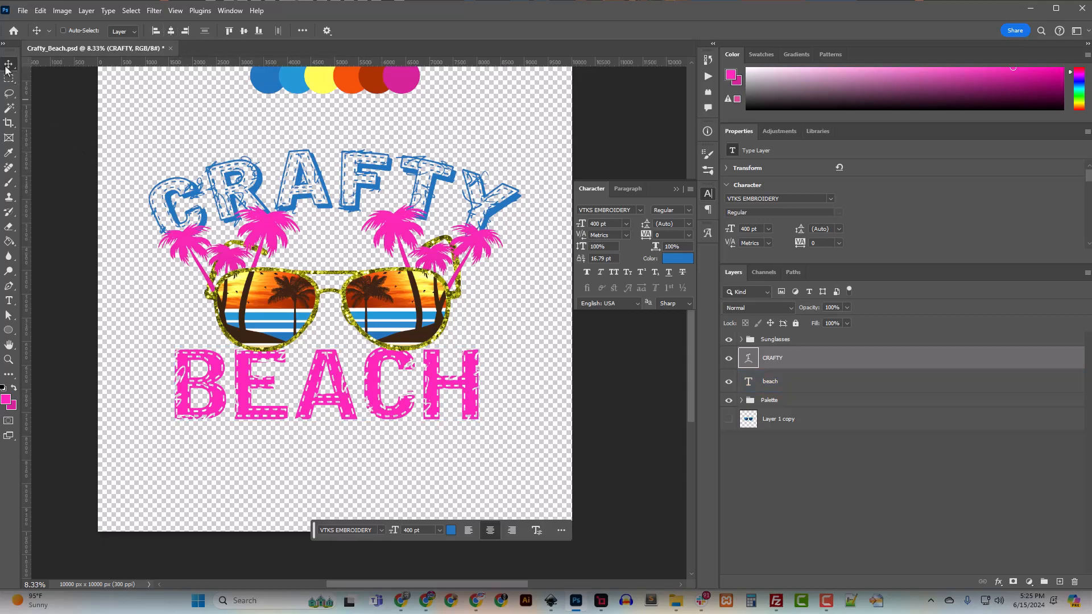
left_click(785, 383)
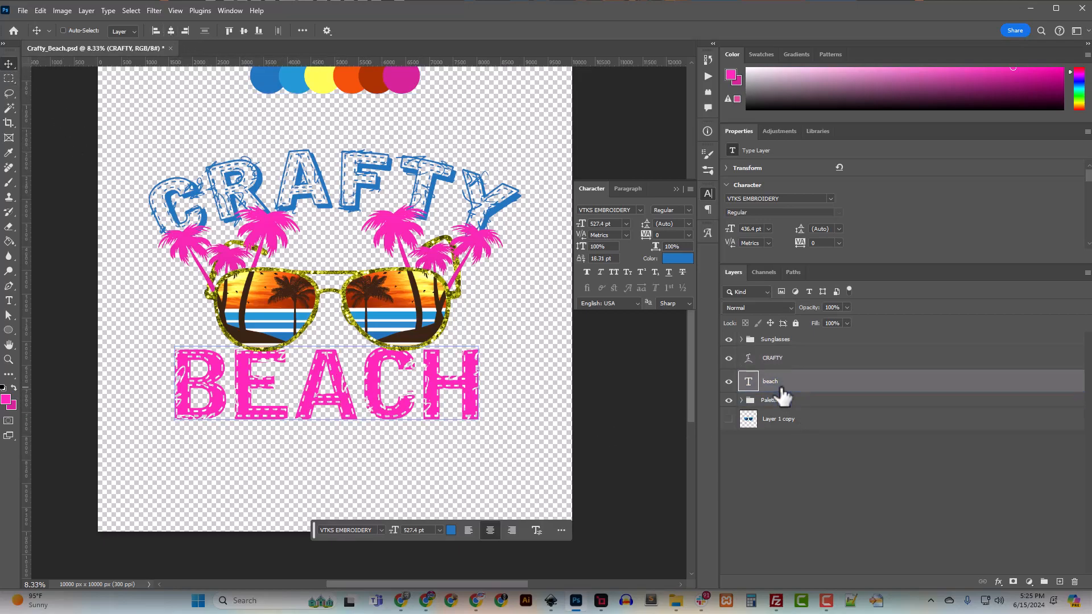
left_click(171, 31)
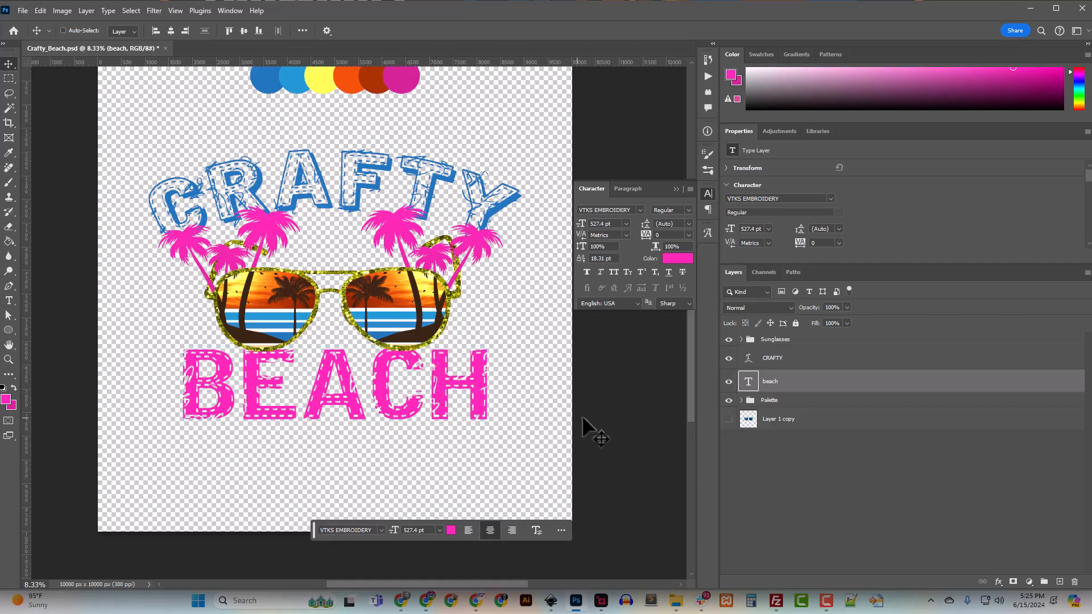
Try the palette's orange, yellow, light blue and brown on the BEACH text, then cancel the color change
scroll(603, 398, "up", 1)
left_click(677, 258)
left_click(348, 103)
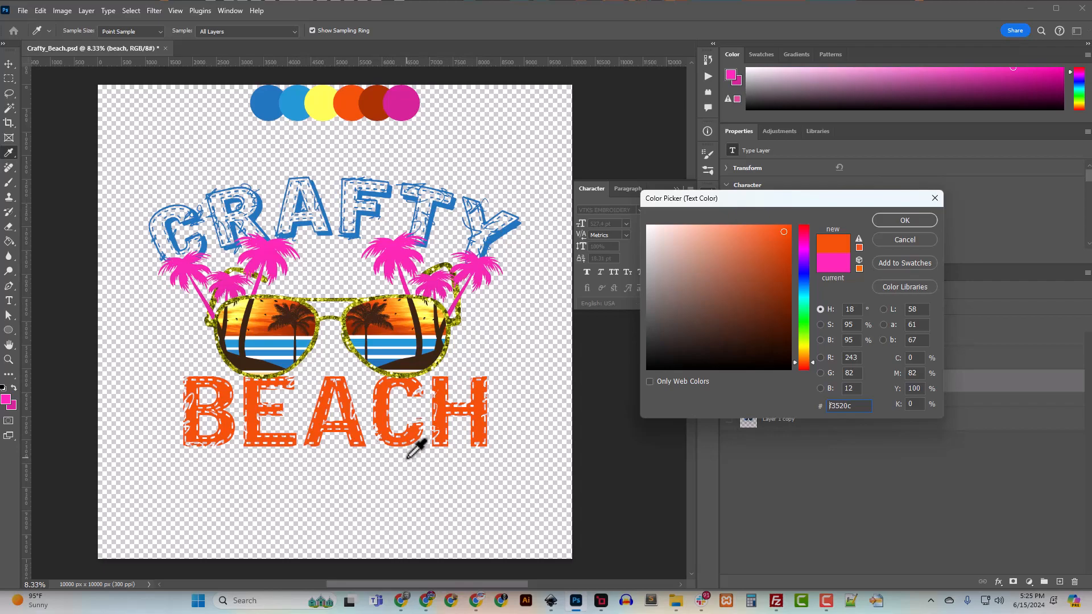
left_click(320, 108)
left_click(296, 110)
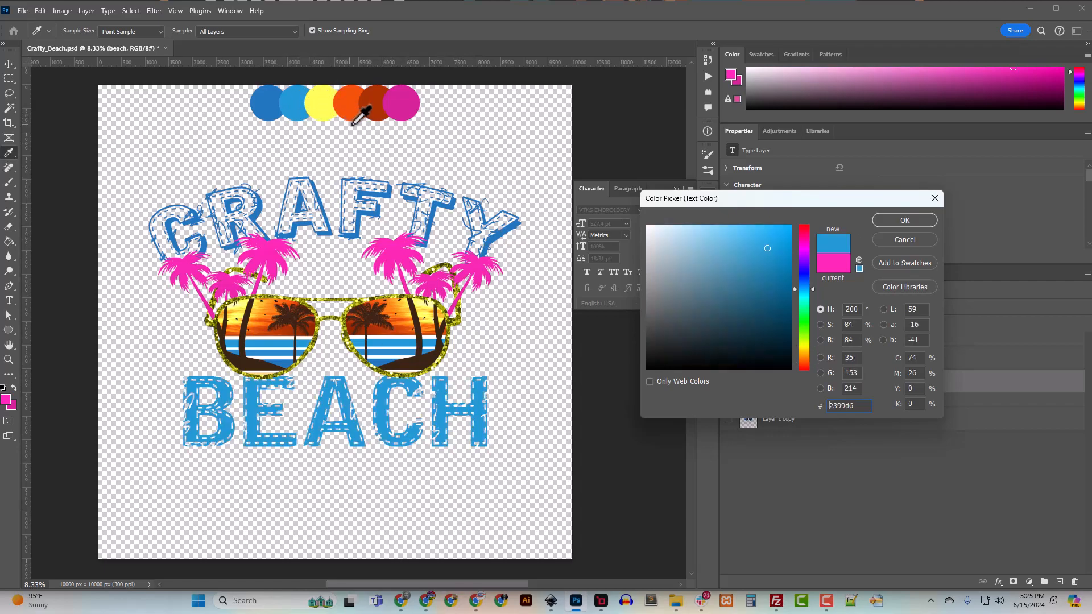
left_click(362, 109)
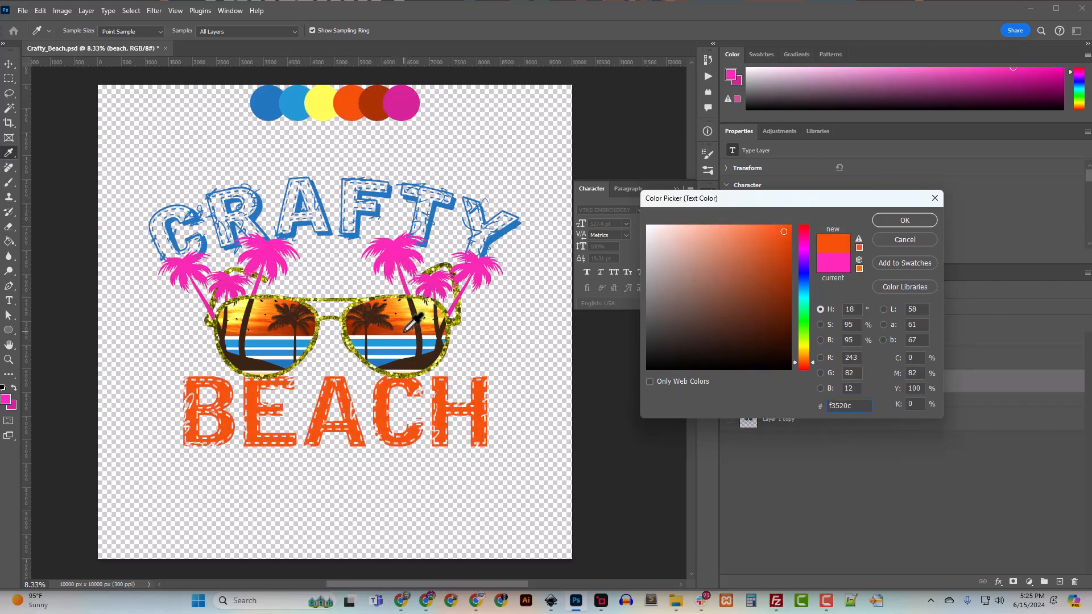
left_click(377, 109)
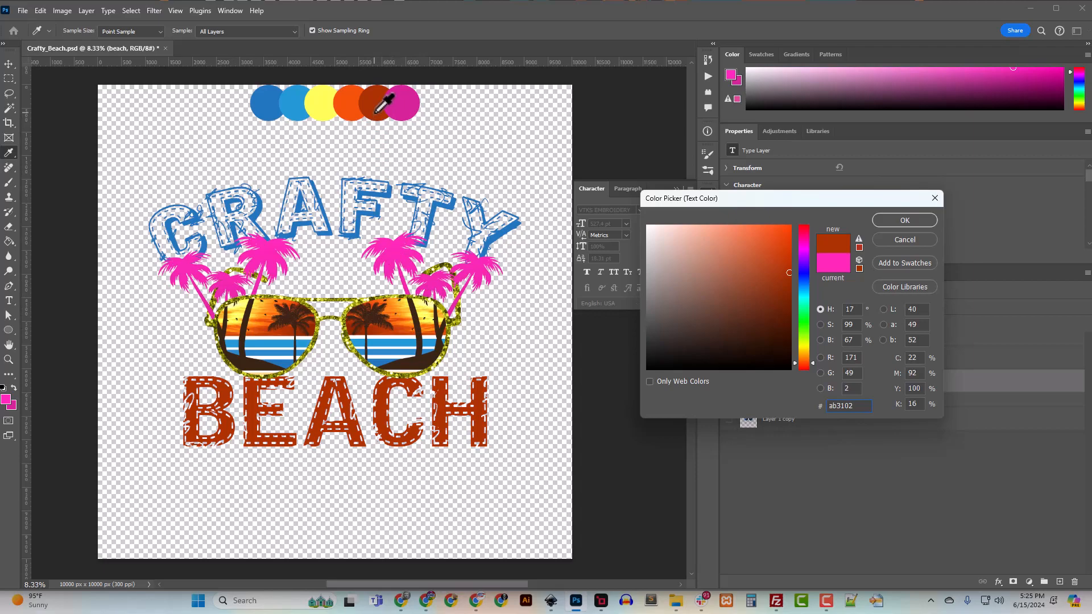
left_click(349, 106)
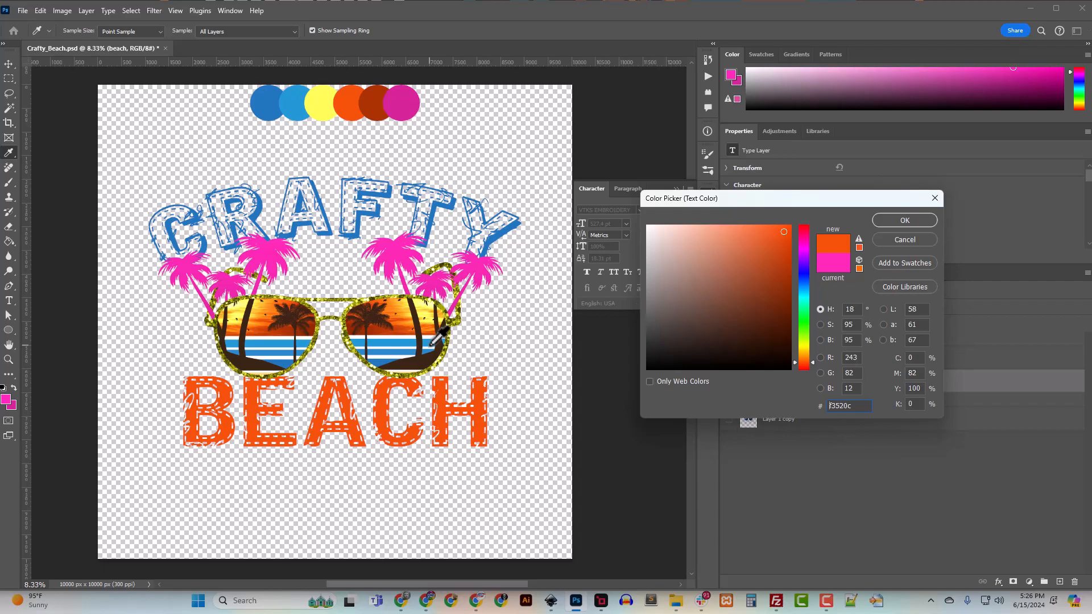
left_click(904, 240)
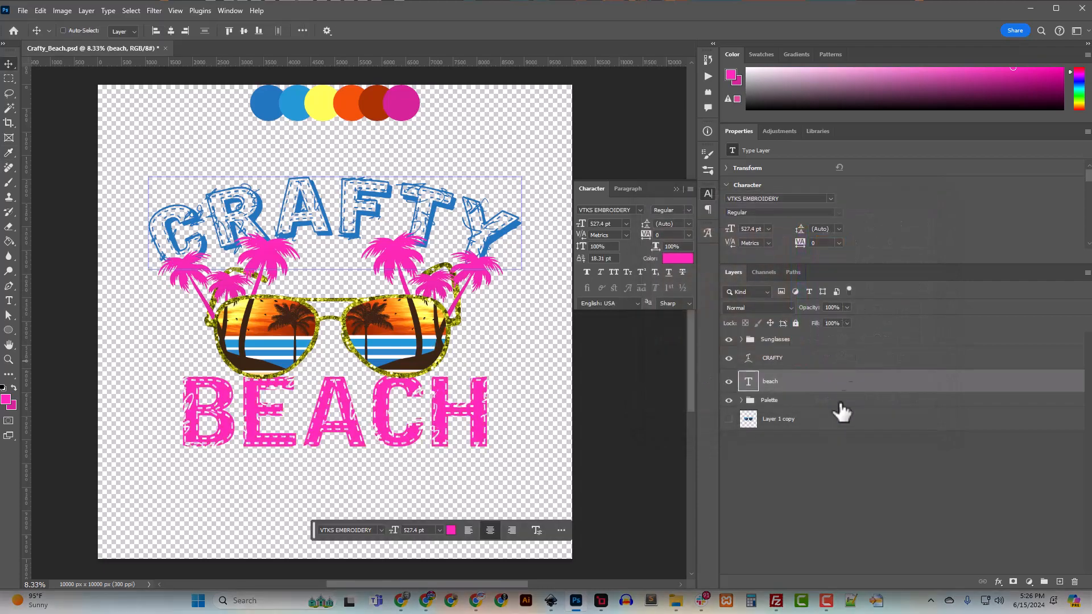
Expand the Sunglasses group and clear the entire yellow fill from Layer 1 above the glitter texture
left_click_drag(763, 391, 745, 351)
left_click(741, 340)
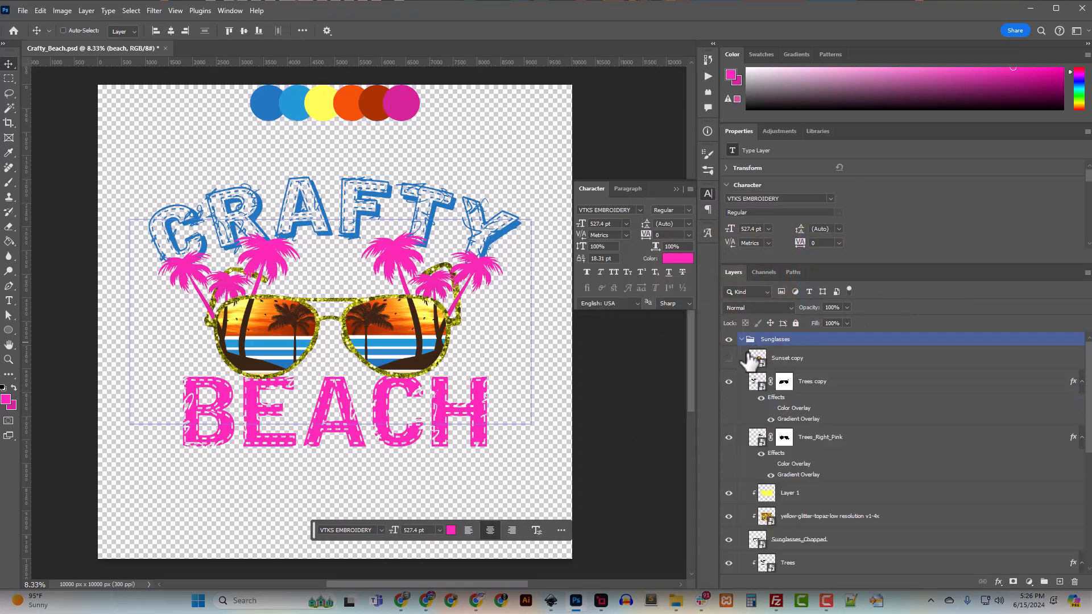
left_click(794, 494)
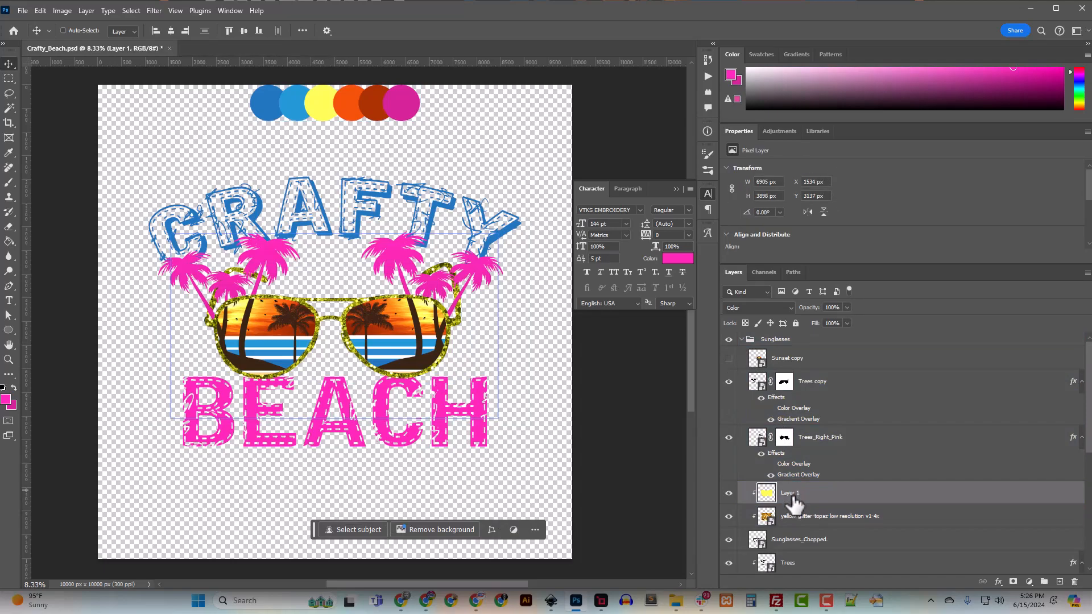
right_click(794, 502)
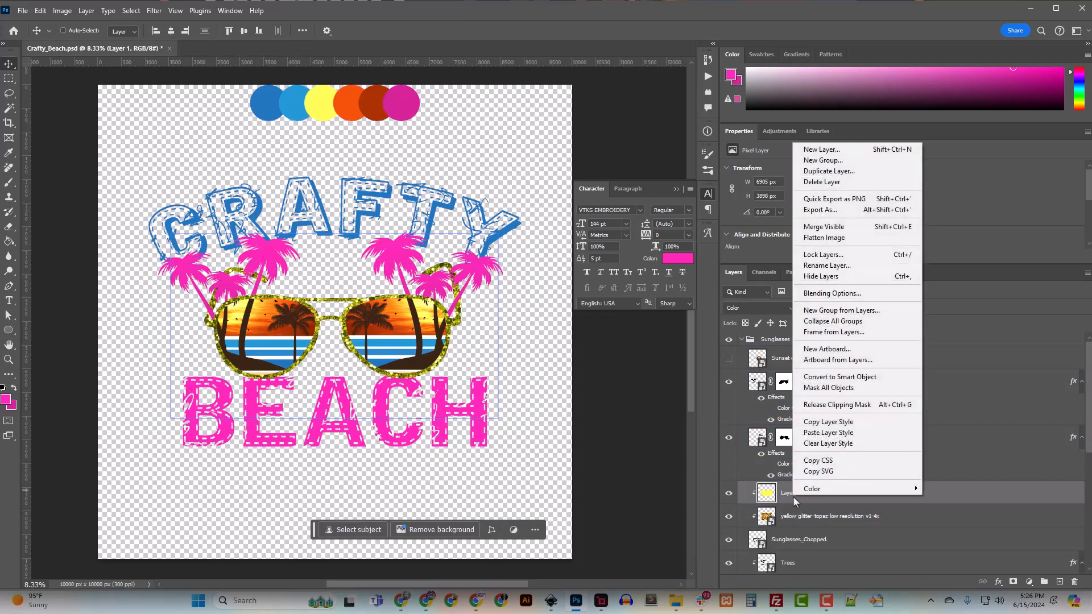
left_click(807, 499)
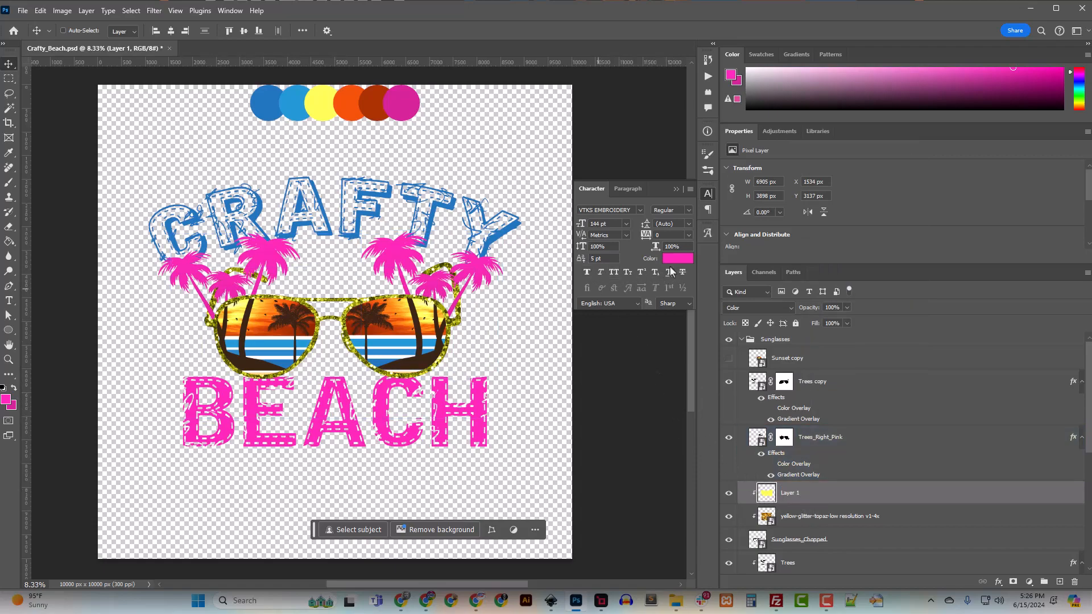
left_click(9, 94)
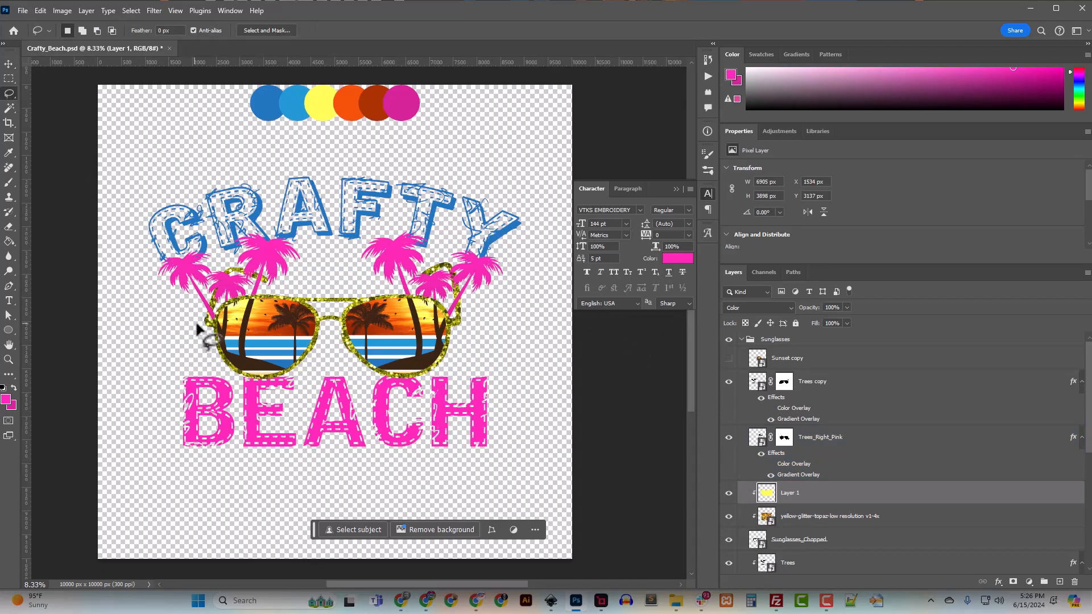
mouse_move(201, 325)
left_mouse_down()
mouse_move(206, 280)
mouse_move(222, 256)
mouse_move(266, 260)
mouse_move(273, 286)
mouse_move(407, 288)
mouse_move(423, 261)
mouse_move(444, 255)
mouse_move(476, 316)
mouse_move(445, 373)
mouse_move(384, 387)
mouse_move(334, 364)
mouse_move(269, 387)
mouse_move(221, 381)
mouse_move(202, 327)
left_mouse_up()
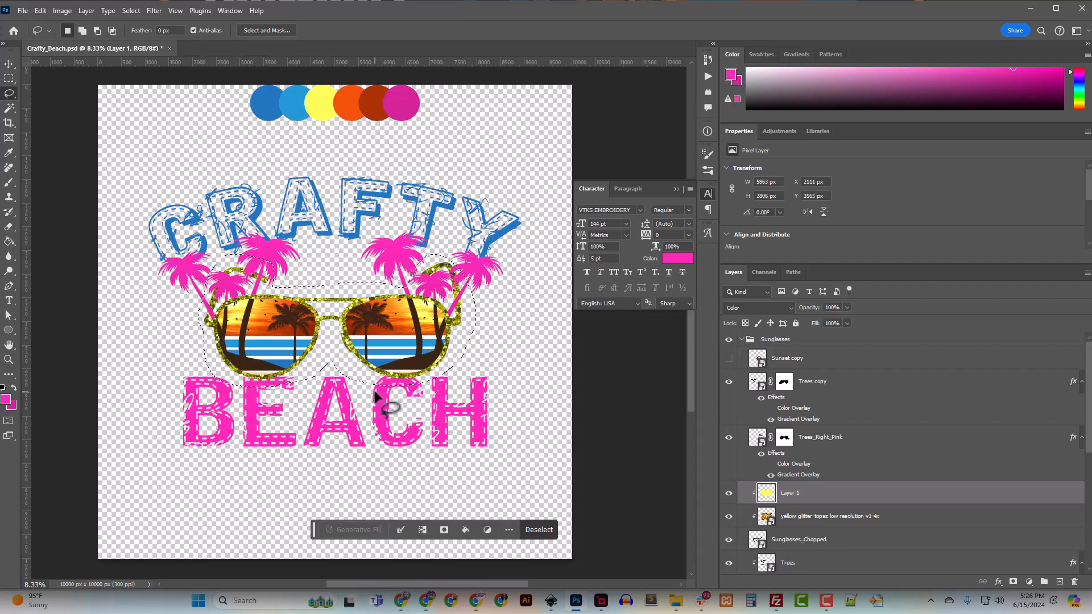
key("ctrl+a")
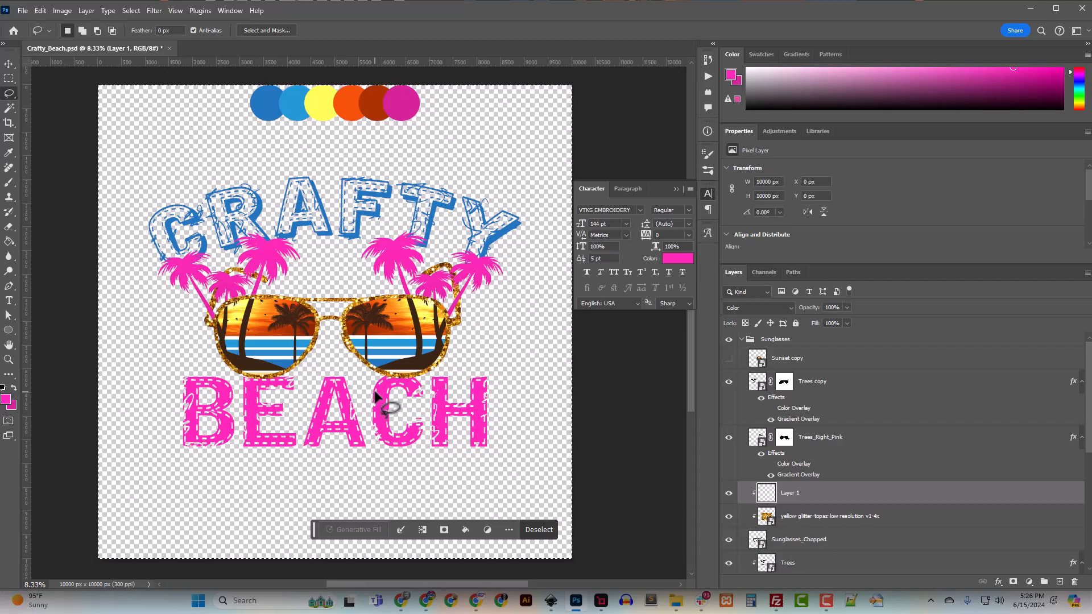
key("ctrl+d")
Lasso around the sunglasses and fill the selection on Layer 1 with pink, then with orange from the fourth palette circle
mouse_move(204, 290)
left_mouse_down()
mouse_move(233, 255)
mouse_move(255, 255)
mouse_move(282, 285)
mouse_move(383, 285)
mouse_move(403, 284)
mouse_move(443, 253)
mouse_move(479, 314)
mouse_move(456, 372)
mouse_move(432, 389)
mouse_move(346, 369)
mouse_move(331, 329)
mouse_move(315, 366)
mouse_move(266, 391)
mouse_move(212, 368)
mouse_move(194, 324)
mouse_move(216, 300)
left_mouse_up()
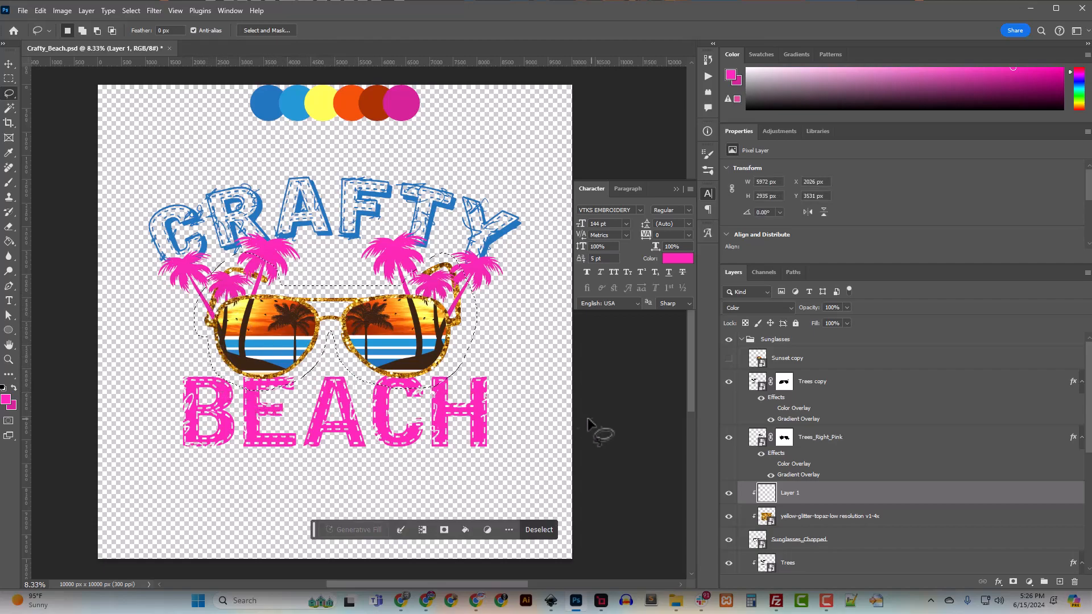
left_click(10, 241)
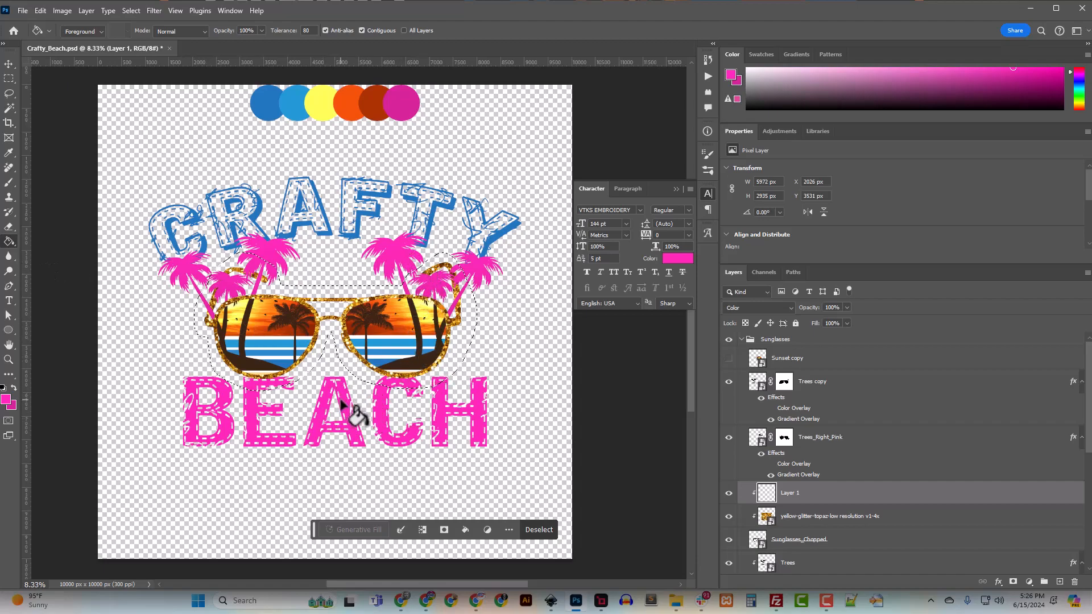
left_click(375, 380)
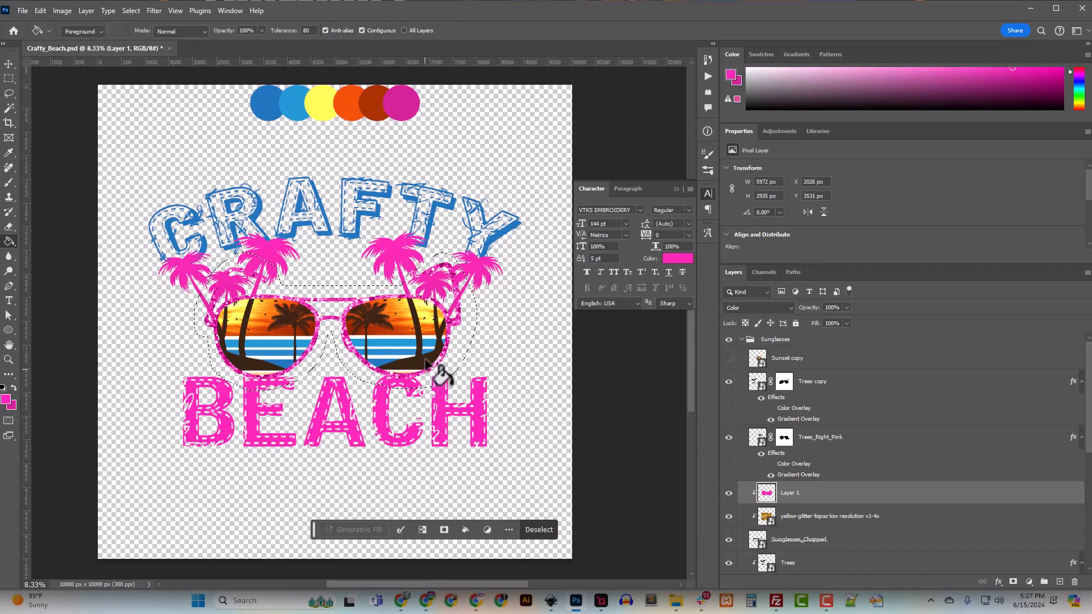
left_click(348, 101, "alt")
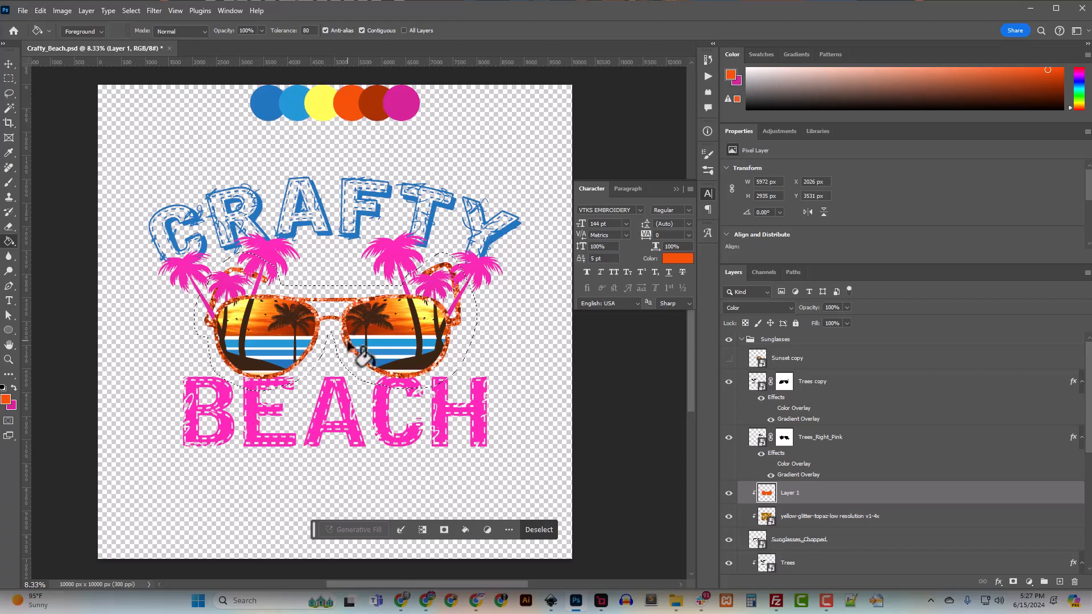
Try the palette's light blue and brown on Layer 1's sunglasses selection, then fill it with the darker blue matching the CRAFTY text
left_click(296, 101, "alt")
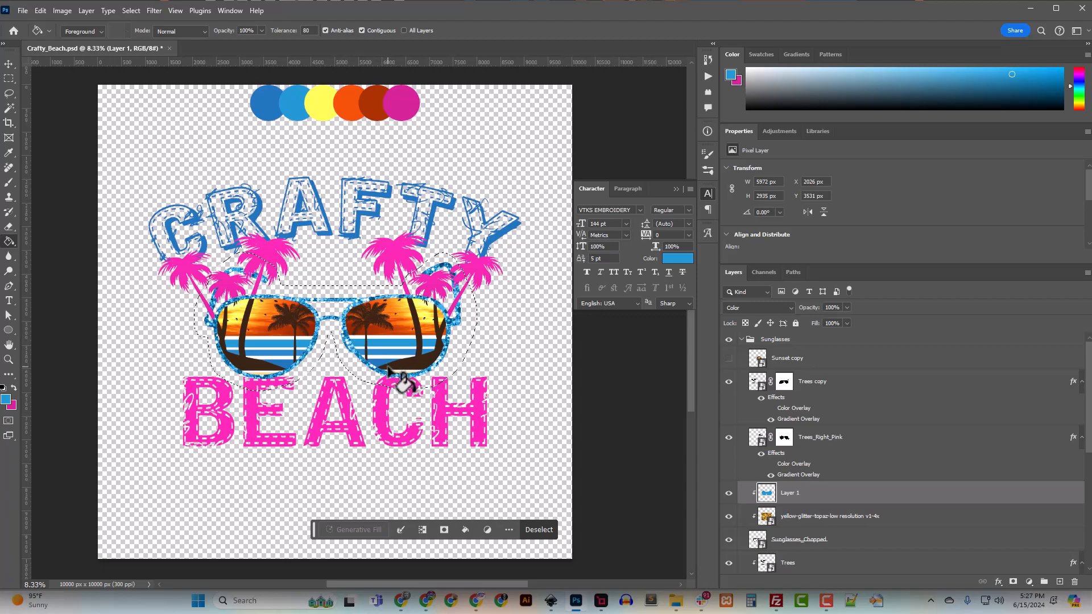
left_click(350, 112, "alt")
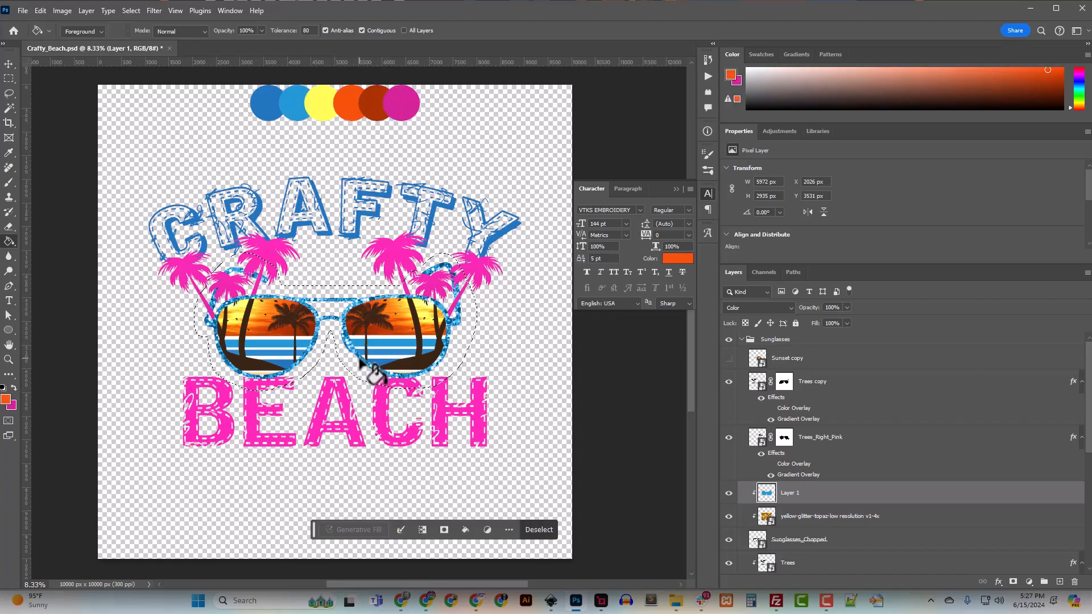
left_click(384, 104, "alt")
left_click(345, 331)
left_click(294, 100, "alt")
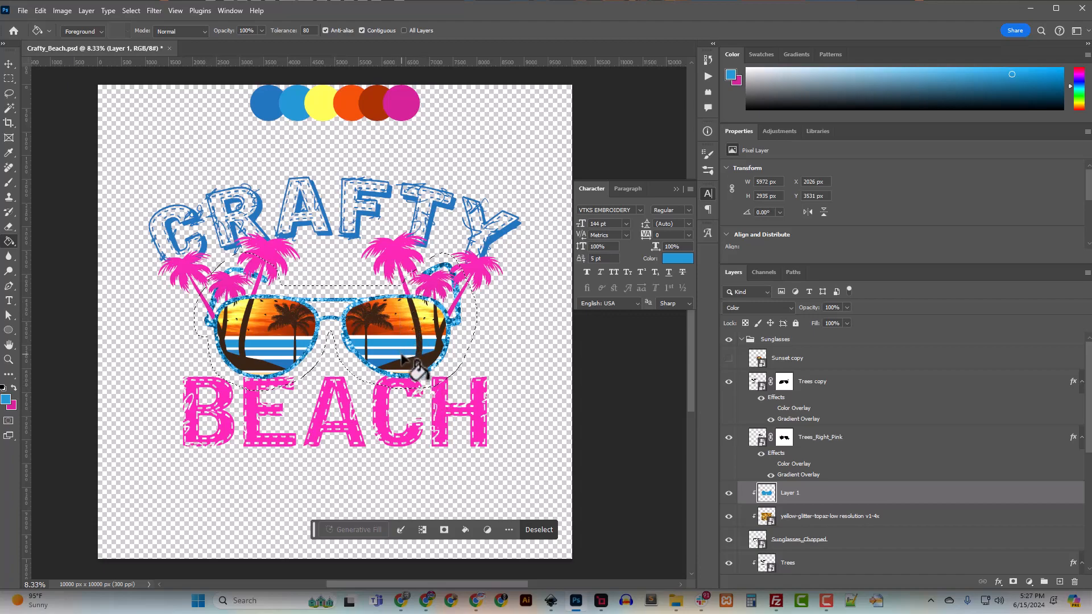
left_click(330, 234, "alt")
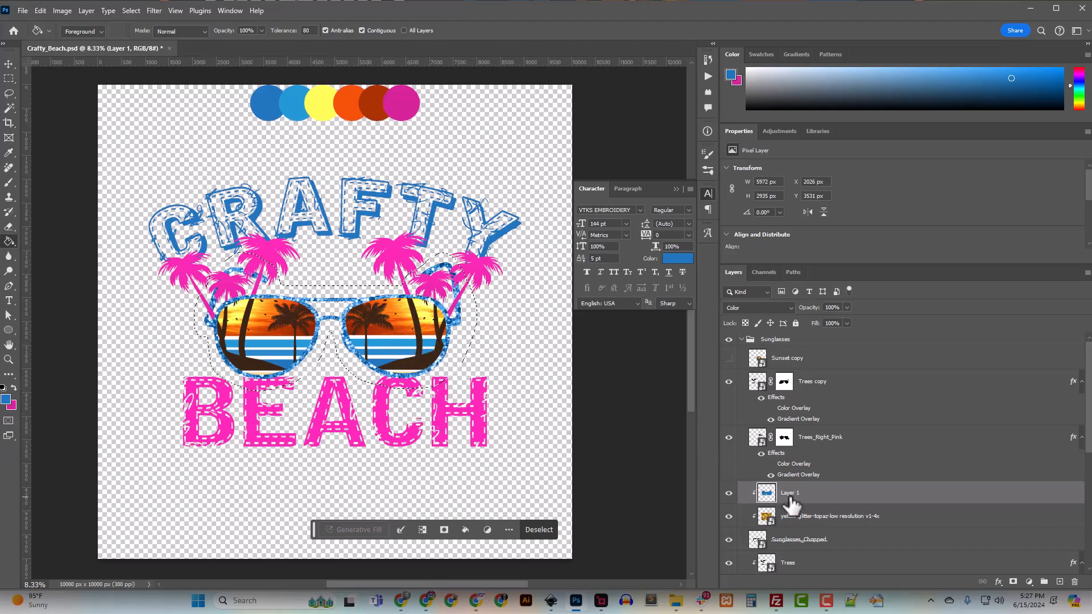
Recolor the beach text layer with the orange of the fourth palette circle (f3520c)
scroll(790, 512, "down", 1)
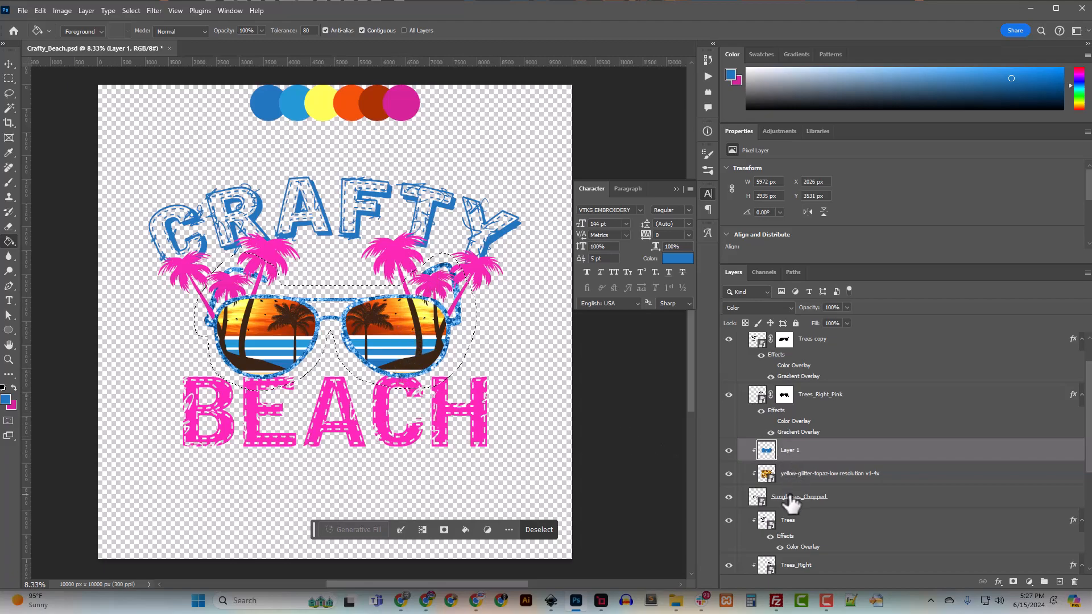
scroll(789, 500, "up", 2)
scroll(789, 501, "down", 5)
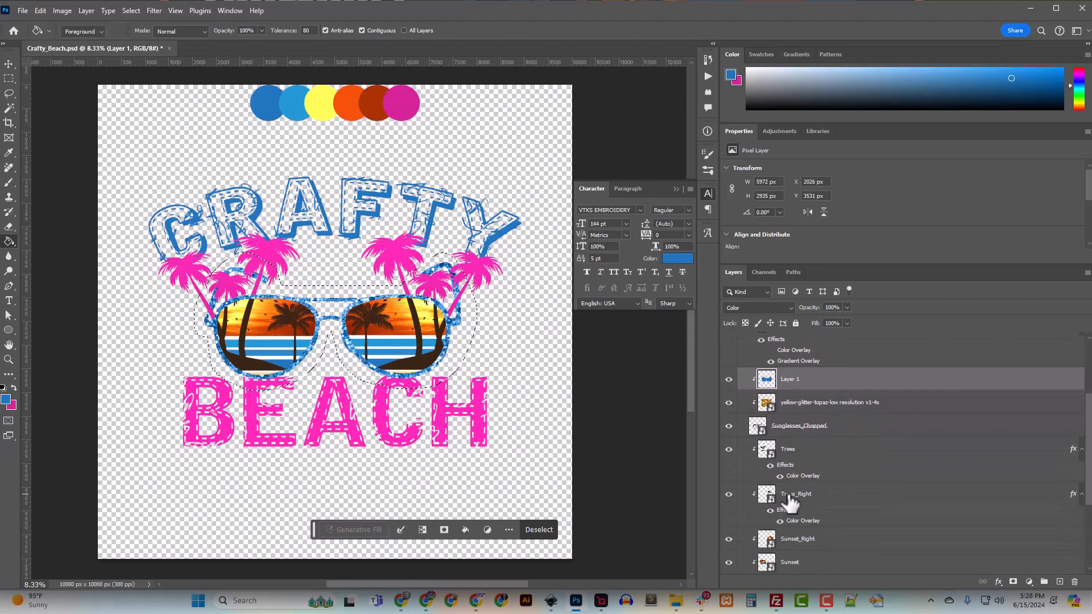
scroll(789, 501, "down", 1)
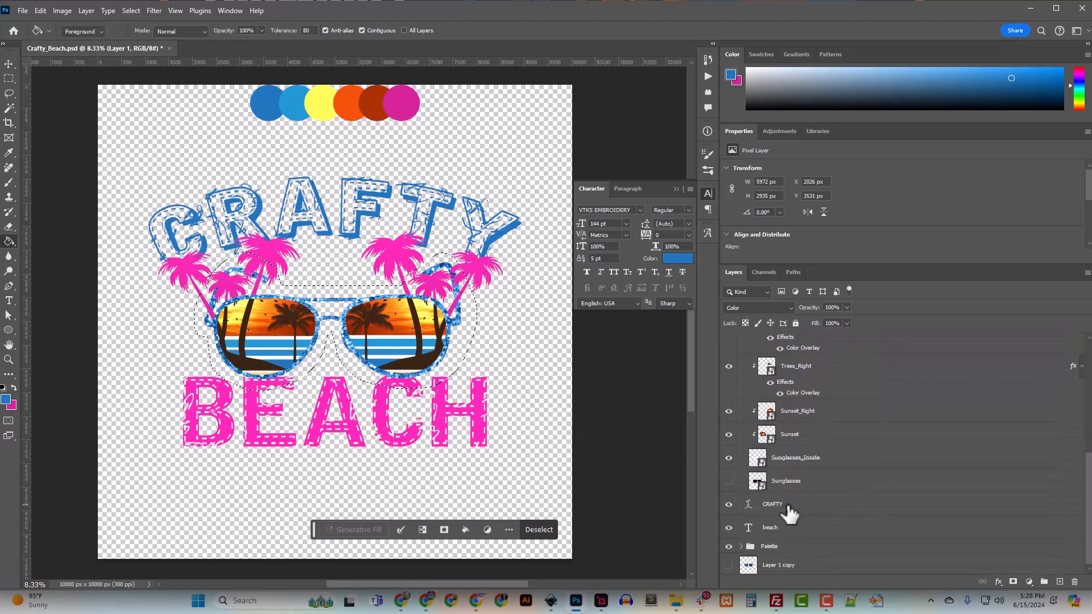
left_click(771, 530)
left_click(680, 259)
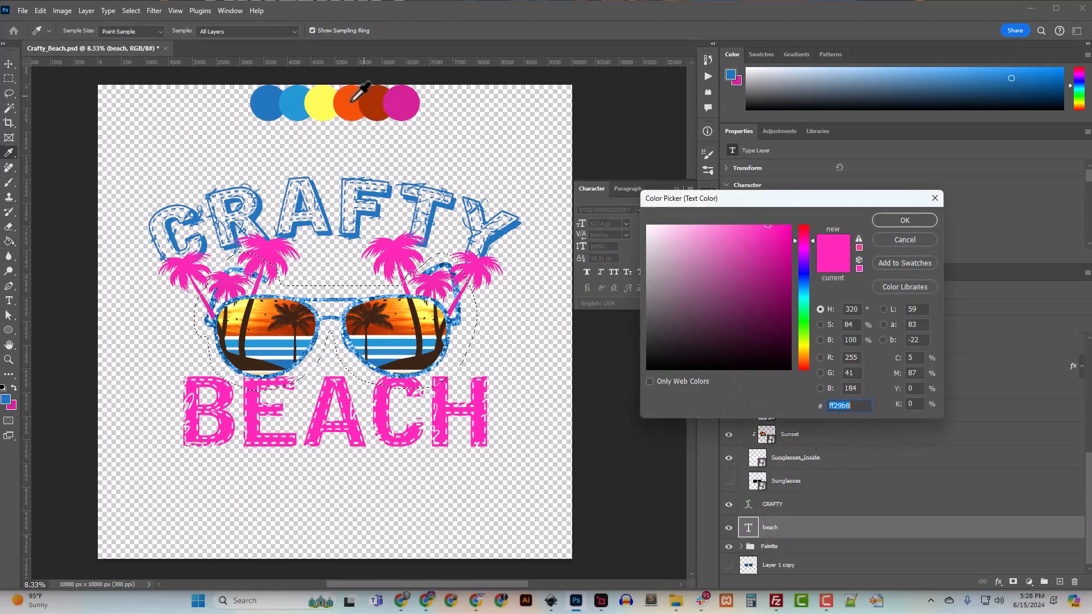
left_click(352, 103)
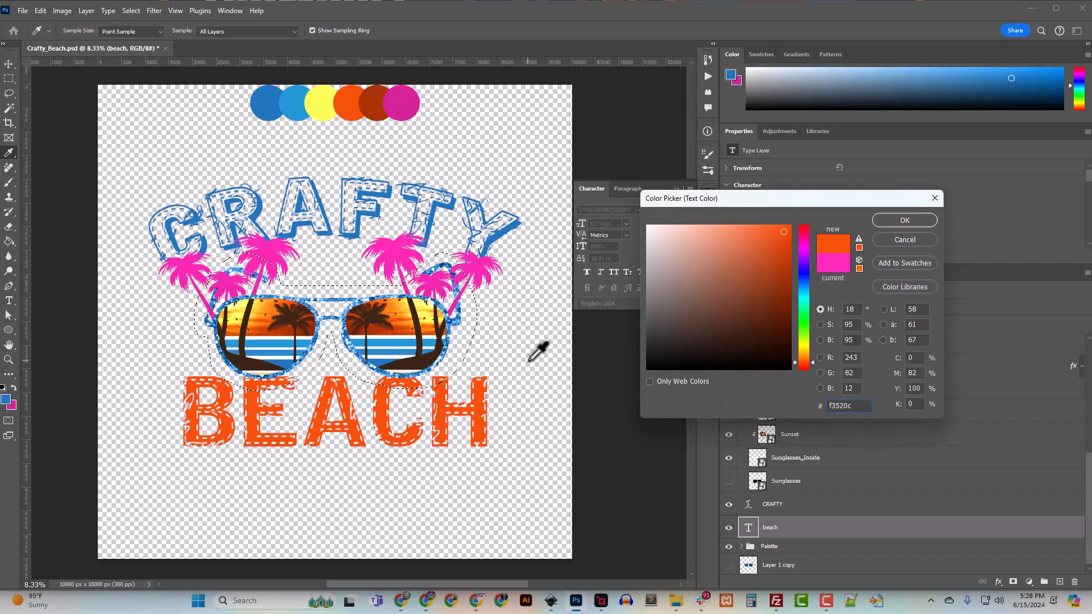
left_click(885, 223)
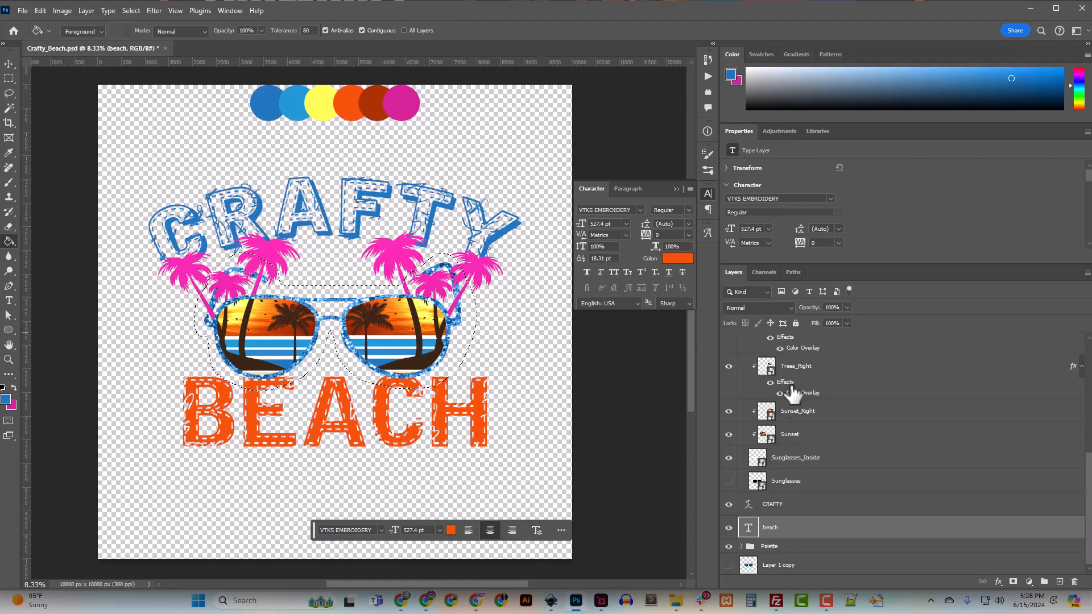
Hide the Palette group and clear the selection around the sunglasses
scroll(772, 440, "up", 10)
scroll(765, 444, "down", 10)
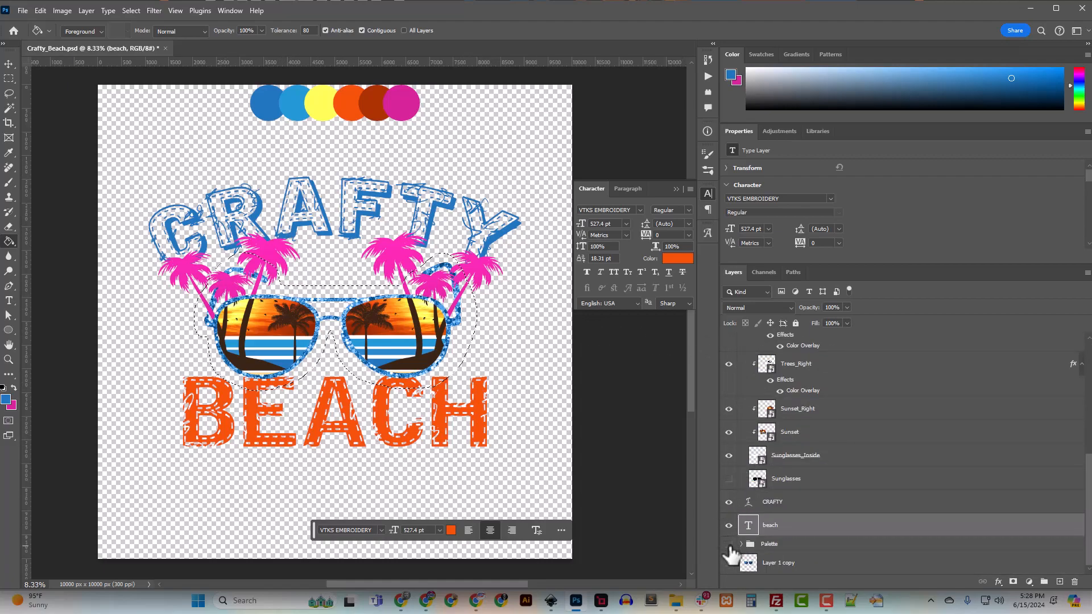
left_click(729, 544)
scroll(484, 349, "down", 2)
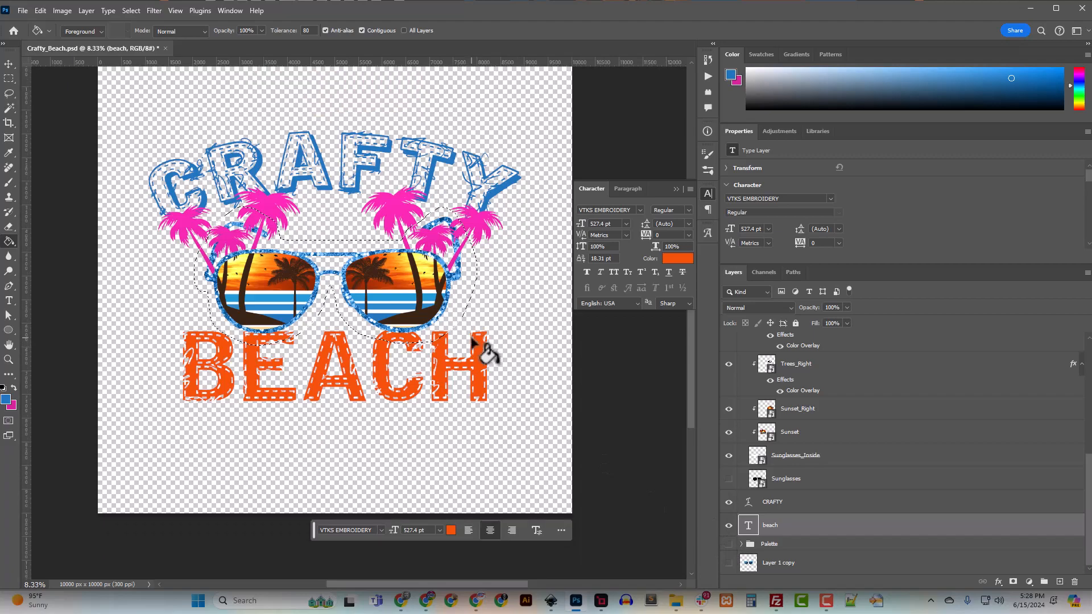
key("ctrl+d")
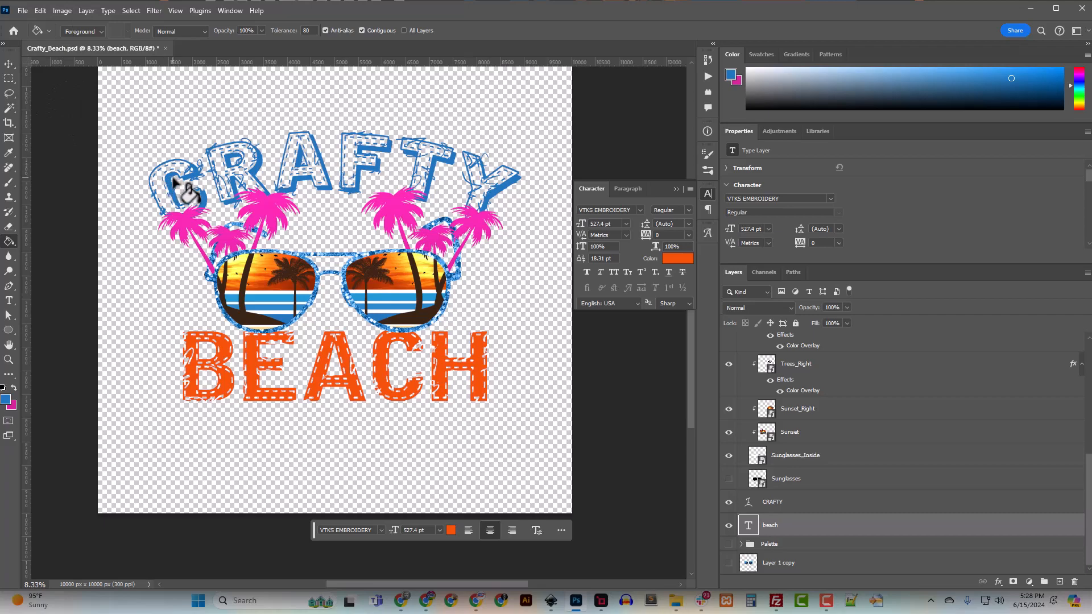
Hide the contextual task bar floating over the canvas
key("ctrl+plus")
scroll(361, 214, "up", 2)
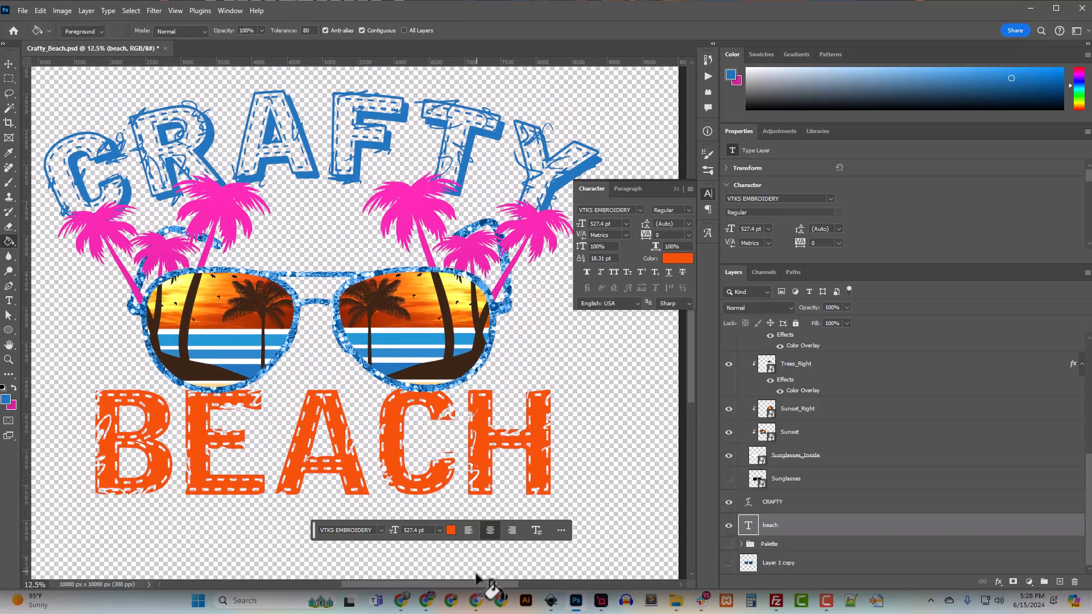
left_click(561, 532)
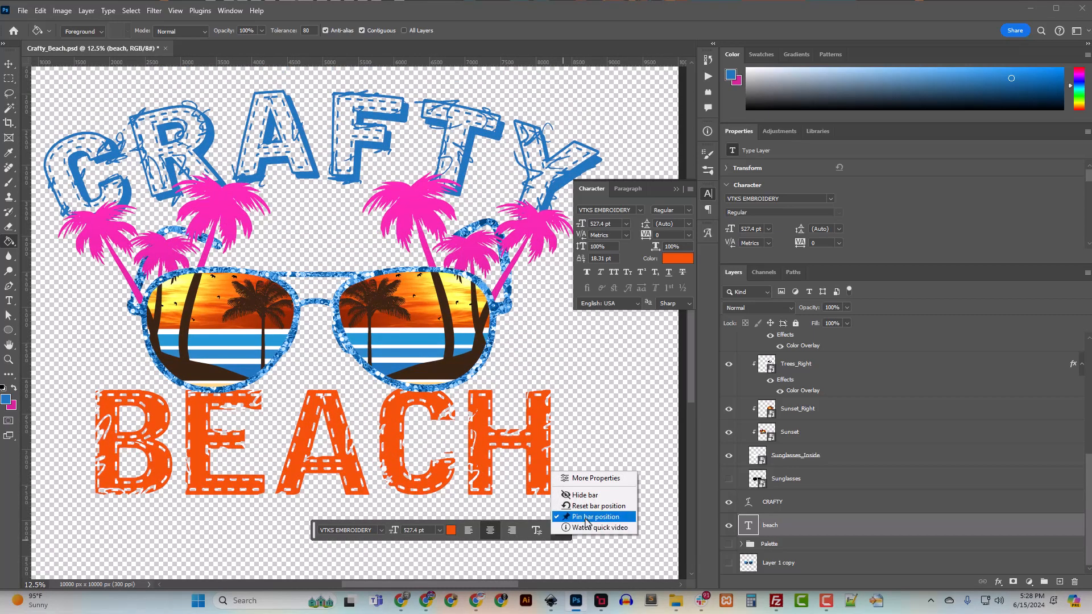
left_click(583, 495)
Add a black Solid Color fill layer directly above Layer 1 copy, behind the whole design
key("ctrl+minus")
key("ctrl+minus")
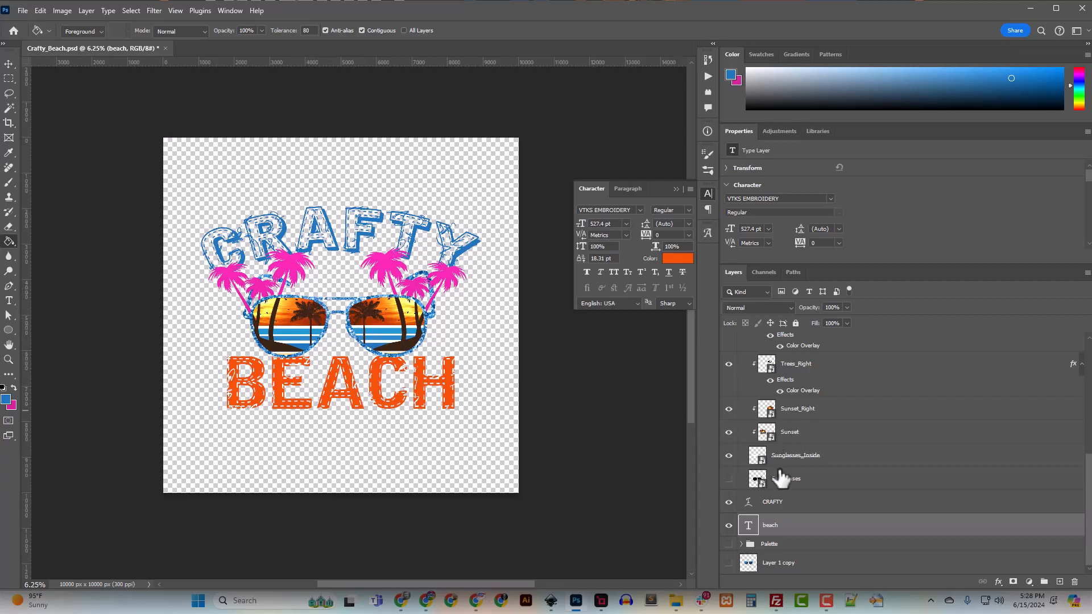
left_click(771, 505)
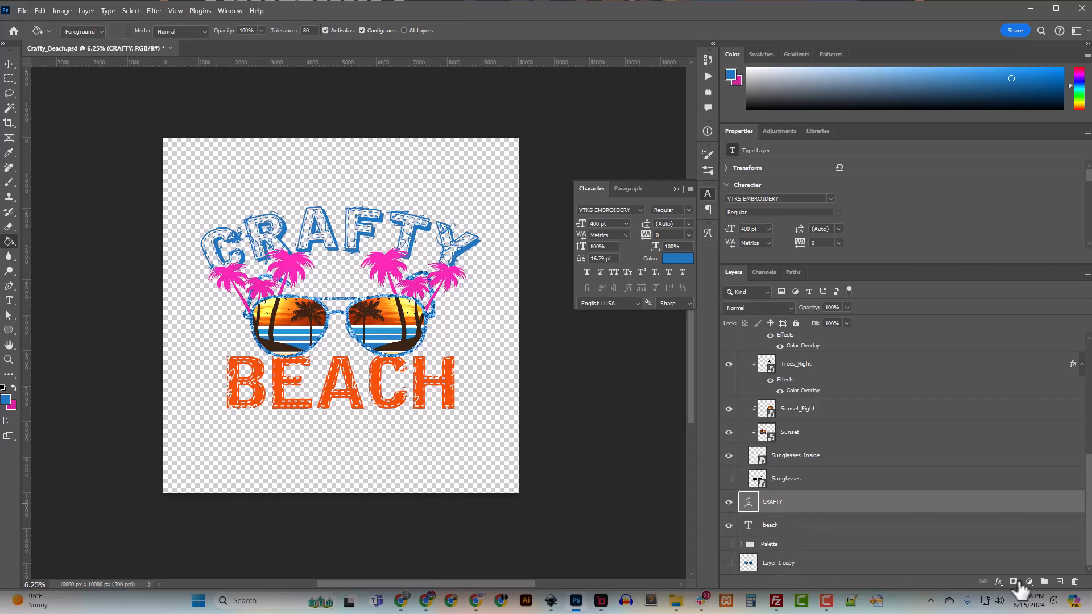
left_click(770, 546)
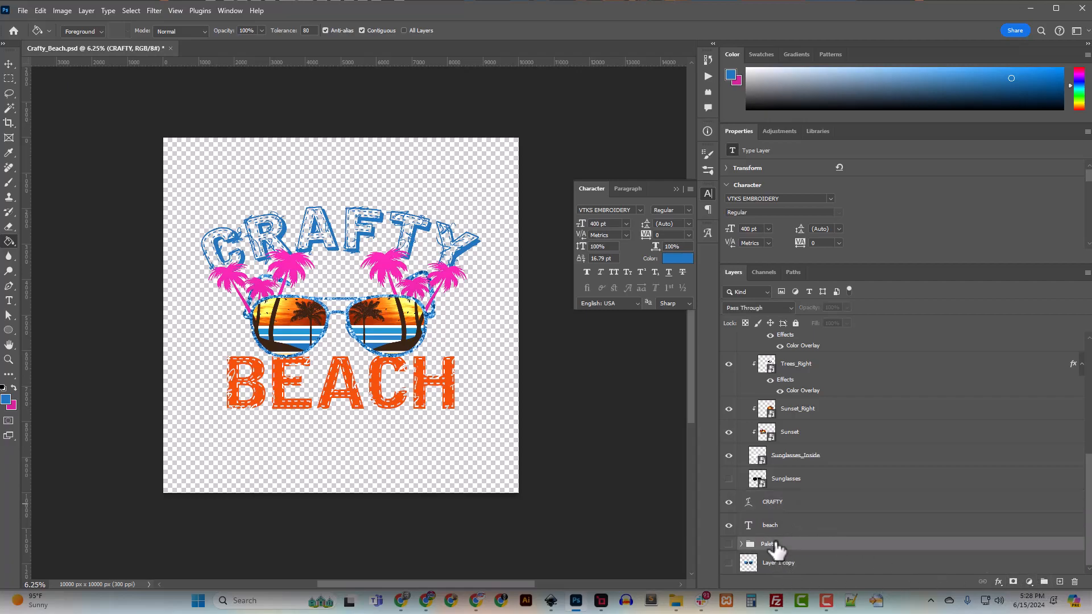
left_click(796, 565)
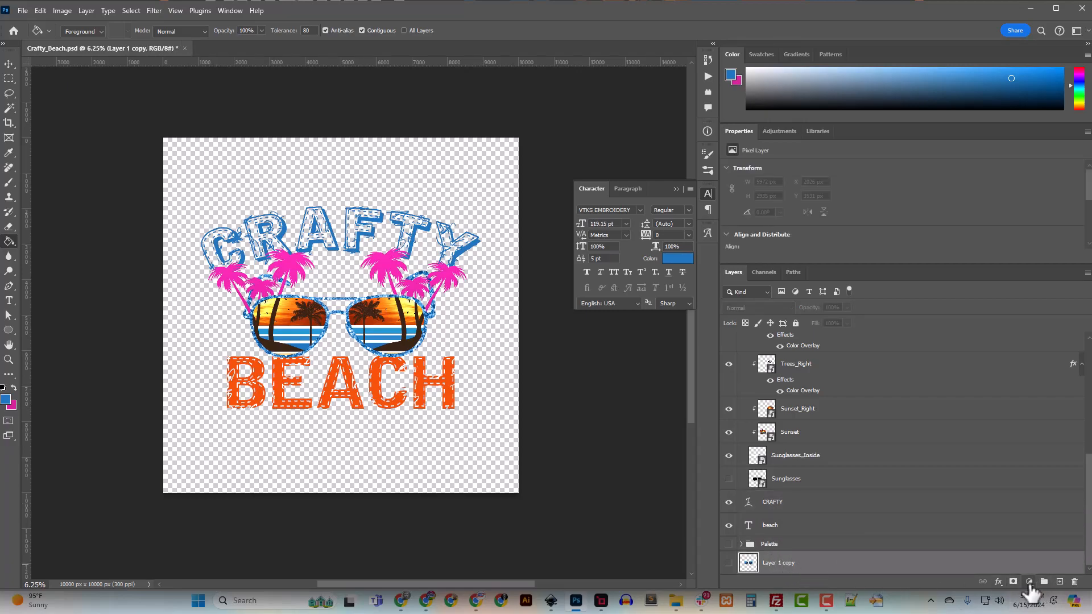
left_click(1029, 582)
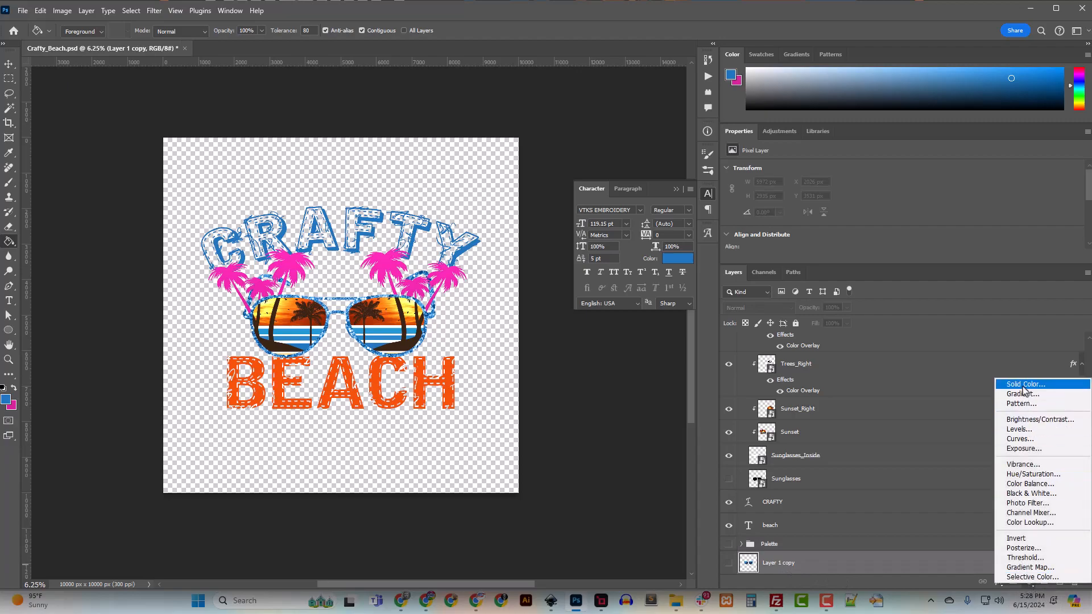
left_click(1018, 384)
left_click(648, 369)
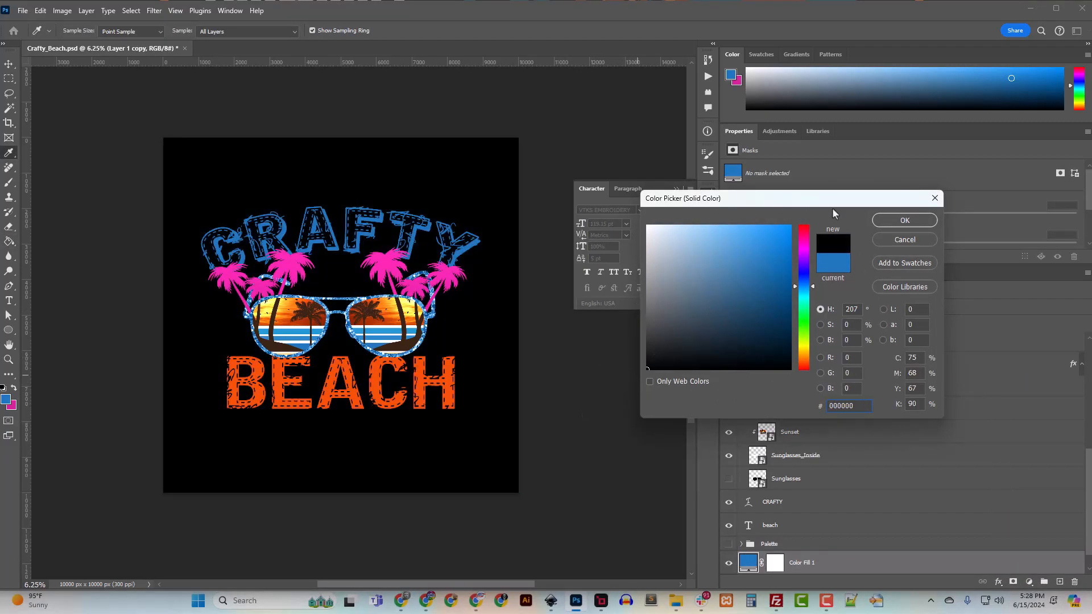
left_click(900, 222)
key("g")
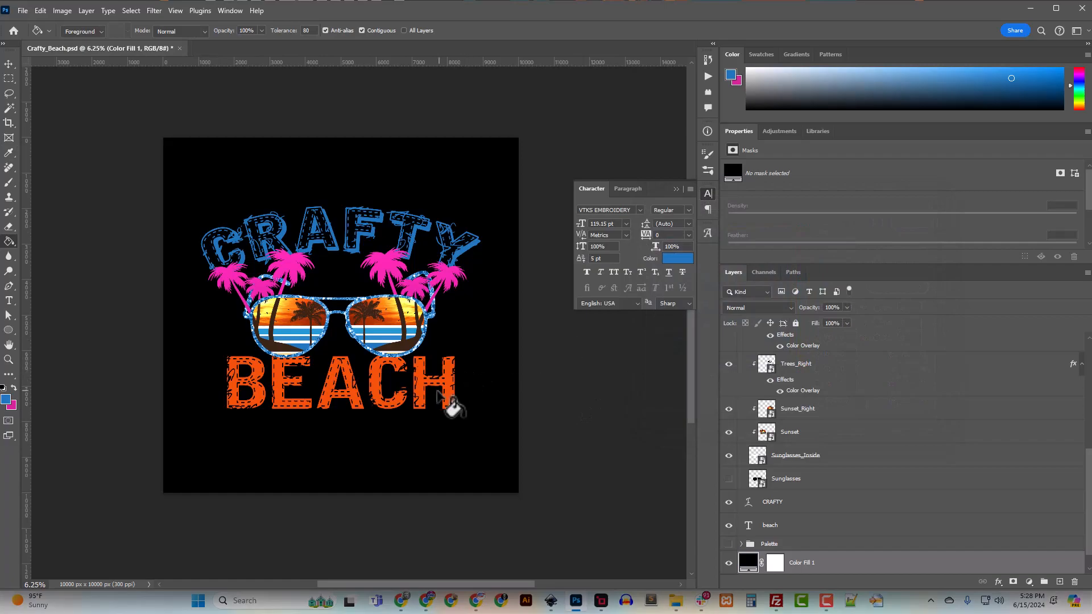
Change the background Color Fill 1 layer to white (ffffff)
double_click(747, 565)
left_click_drag(648, 369, 597, 146)
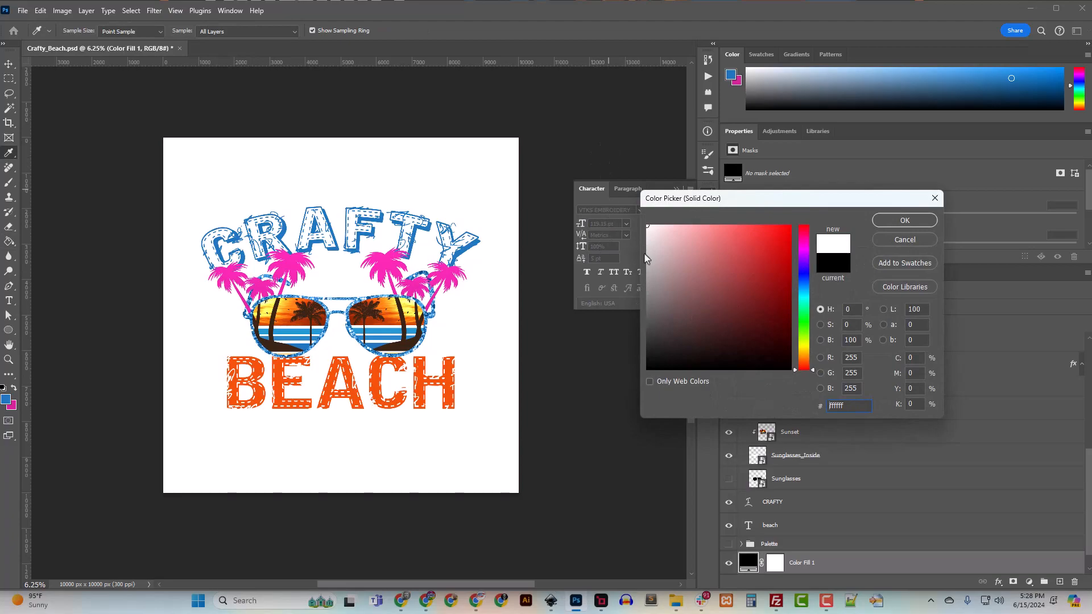
left_click(910, 221)
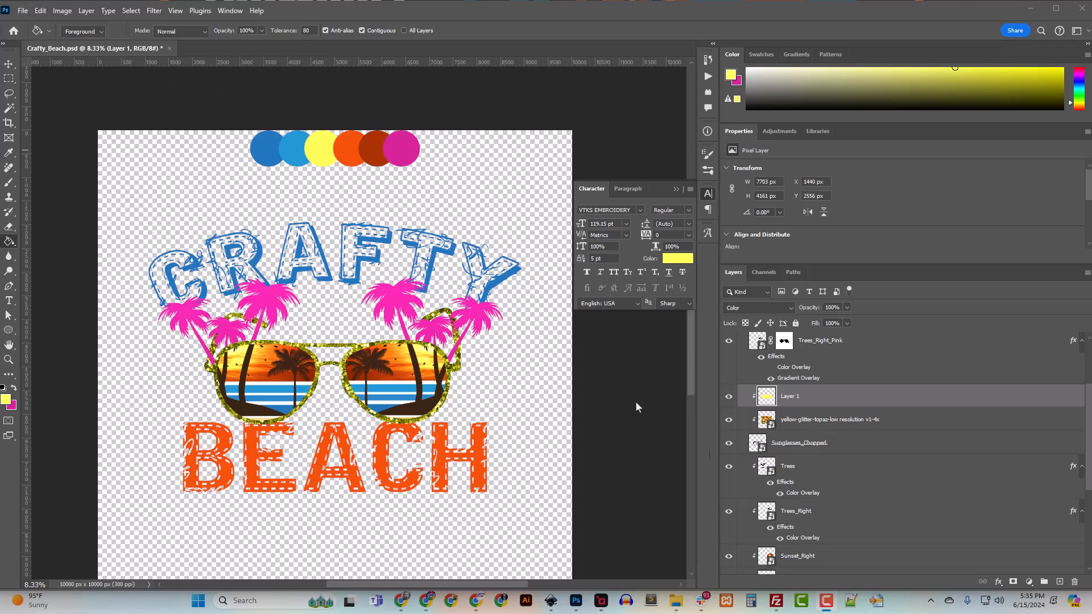
Hide the Palette group and trim the canvas on all four sides based on transparent pixels
scroll(793, 512, "down", 5)
scroll(756, 535, "down", 1)
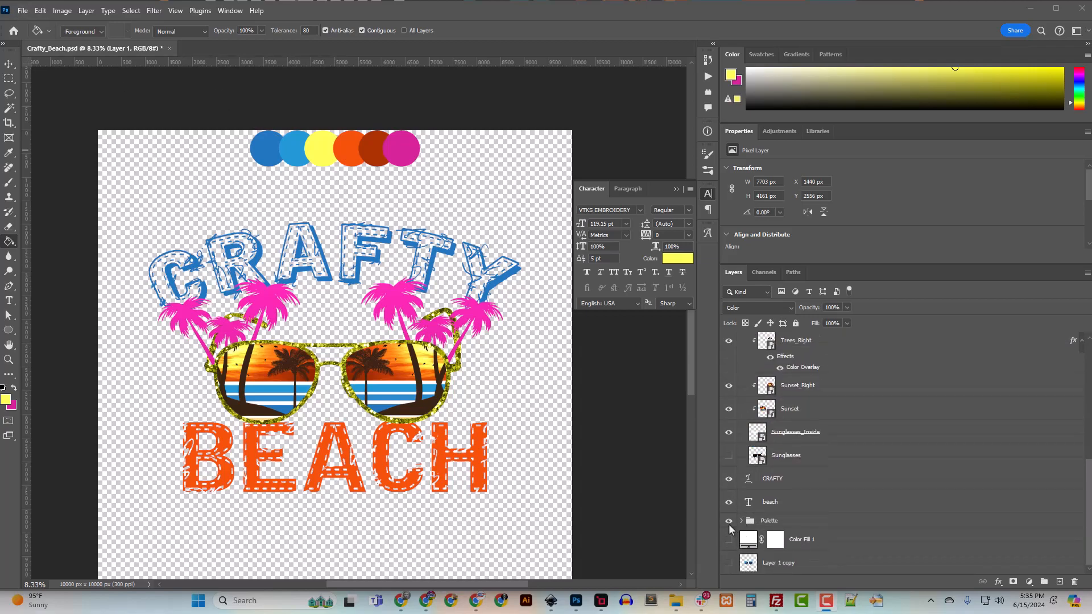
left_click(729, 520)
key("ctrl+d")
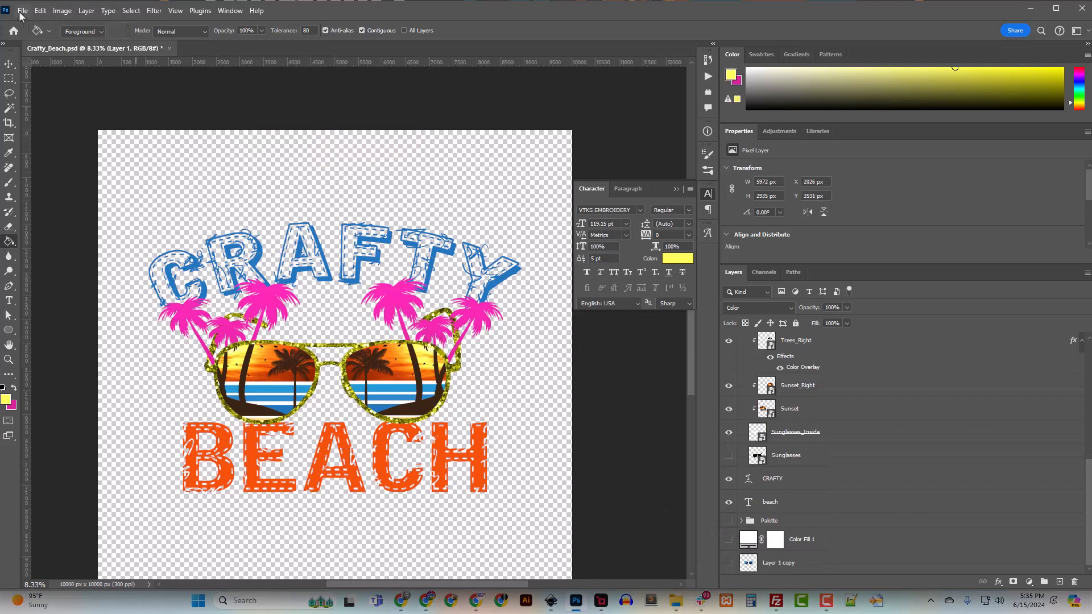
left_click(58, 10)
left_click(70, 141)
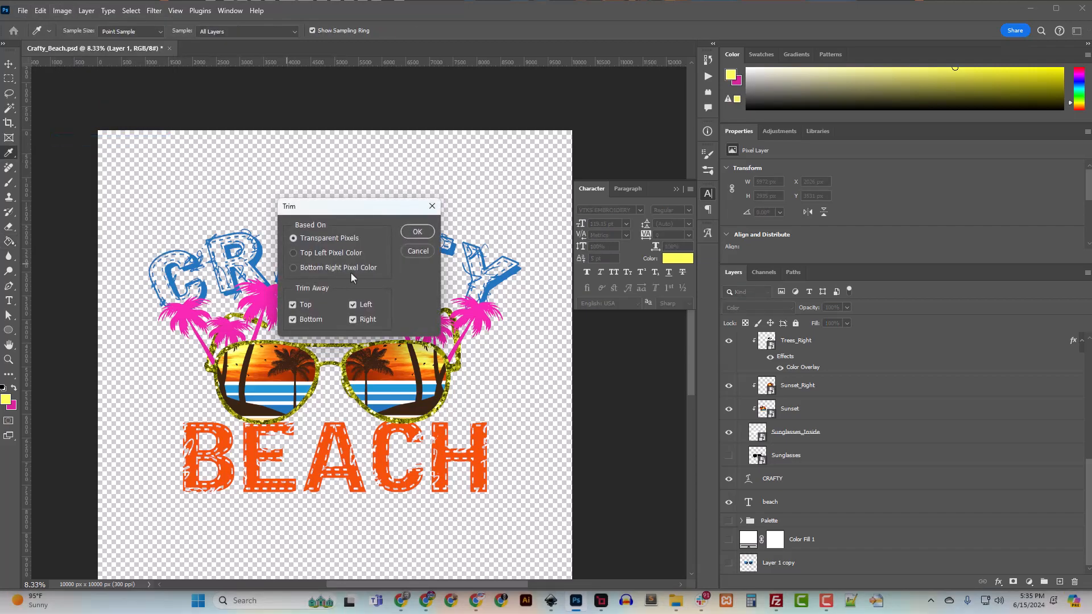
left_click(417, 232)
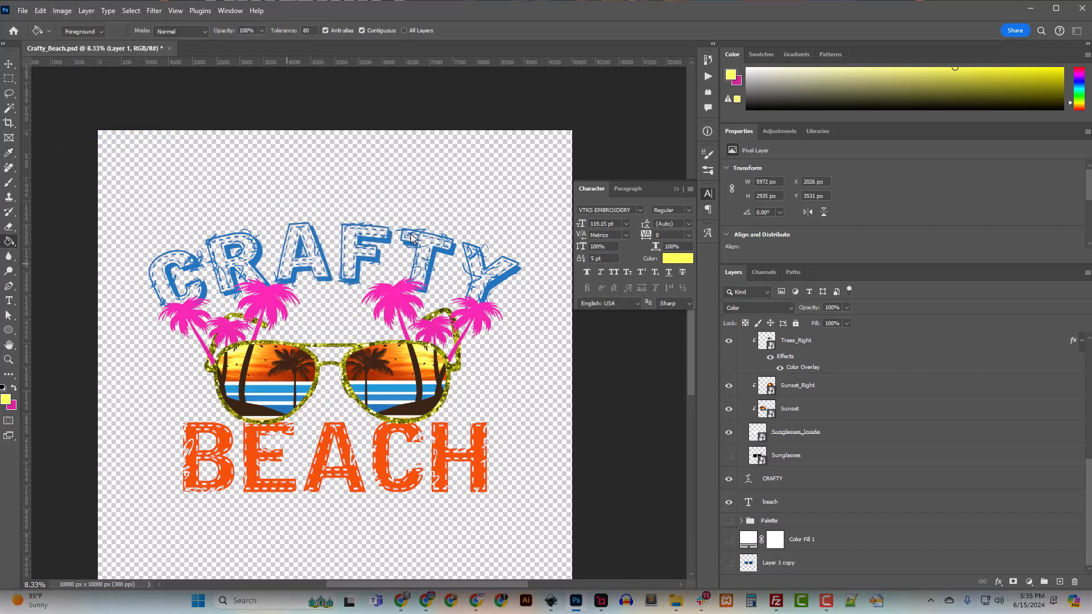
Enlarge the canvas by a relative 500 pixels in both width and height, anchored at the center
left_click(62, 10)
left_click(74, 108)
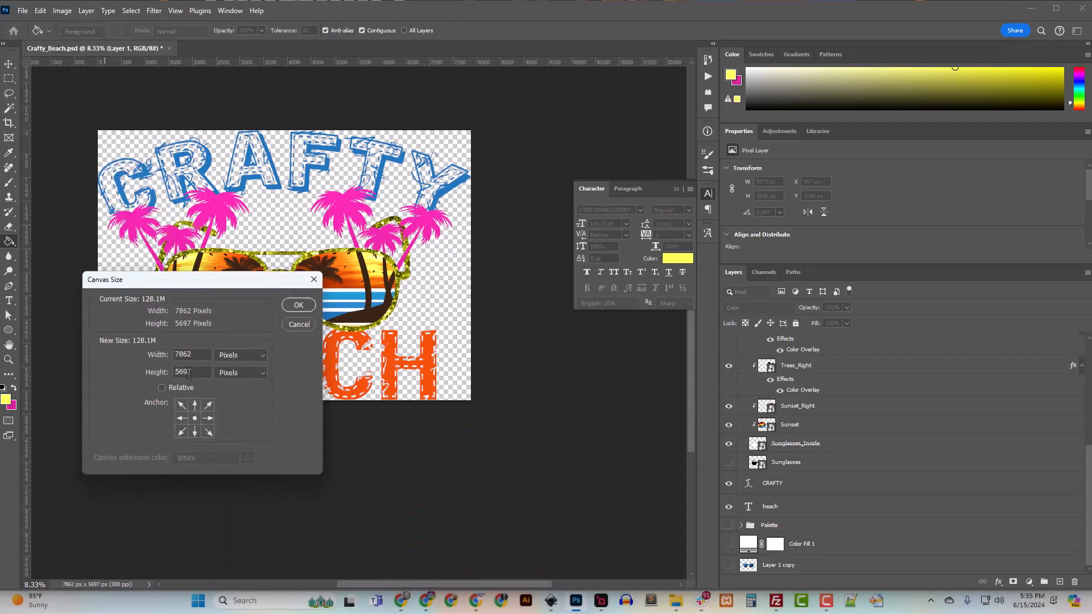
left_click(162, 387)
type("500")
key("Tab")
key("Return")
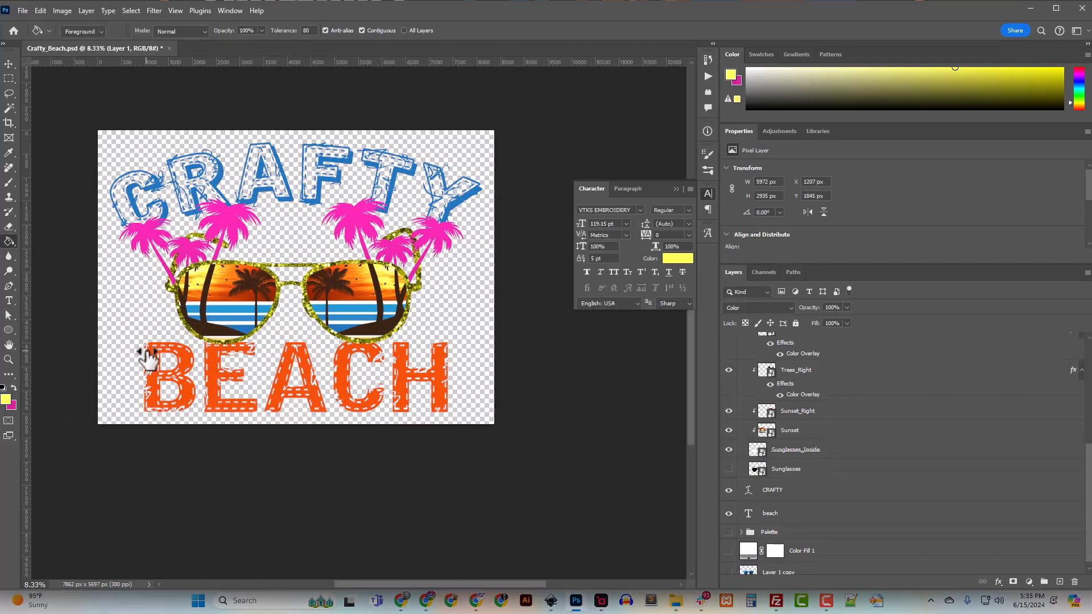
Extend the canvas by another relative 500 pixels in width and height
left_click(62, 11)
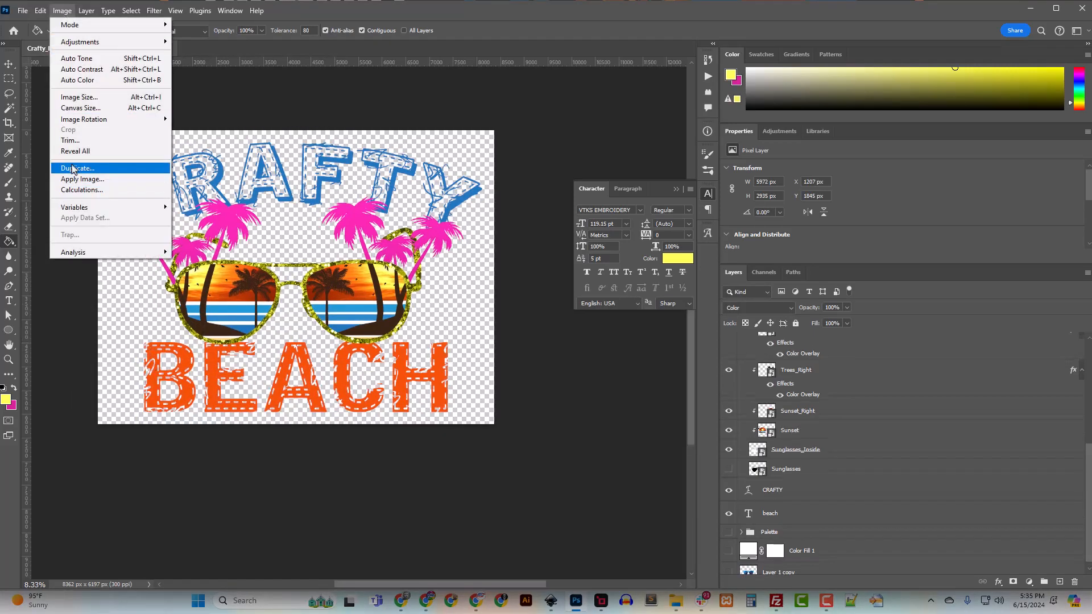
left_click(79, 108)
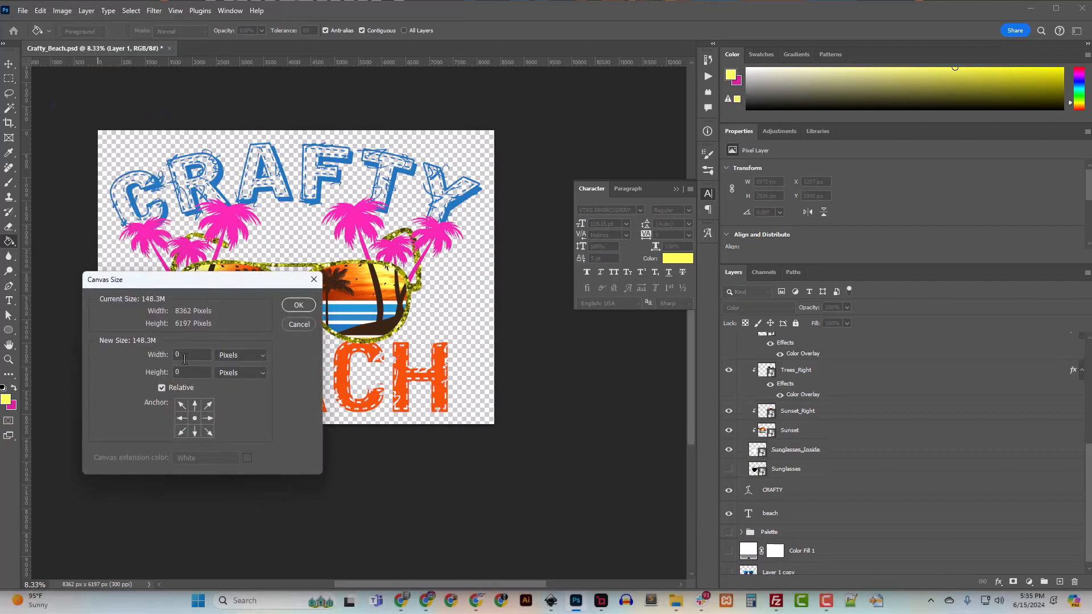
type("500")
key("Tab")
type("500")
key("Return")
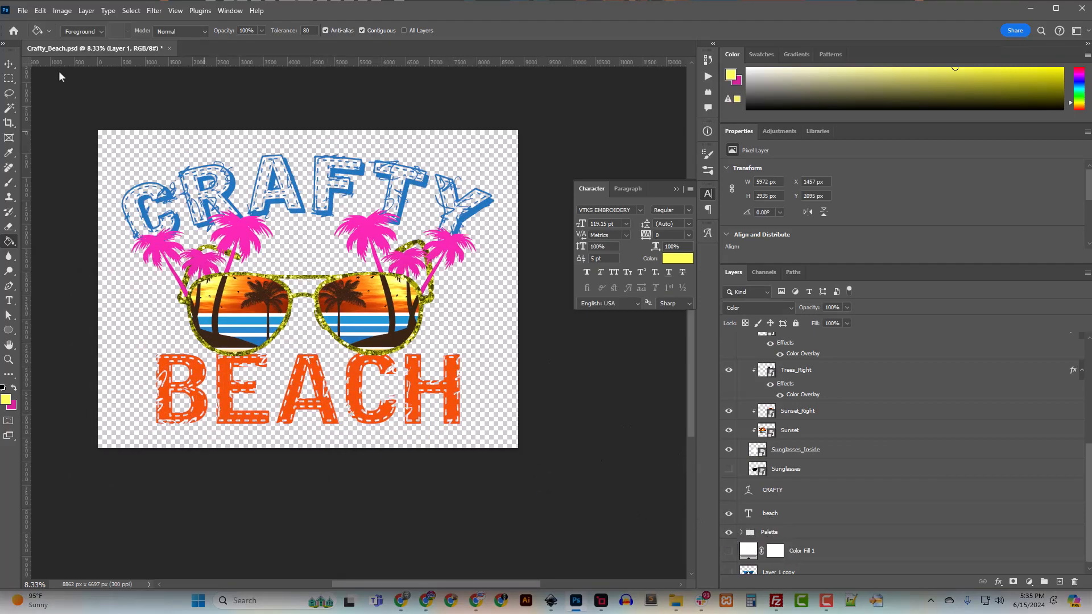
Try to move Layer 1 downward on the canvas, then undo the move and the second 500-pixel canvas expansion
left_click(10, 64)
left_click_drag(294, 101, 309, 349)
key("ctrl+minus")
key("ctrl+minus")
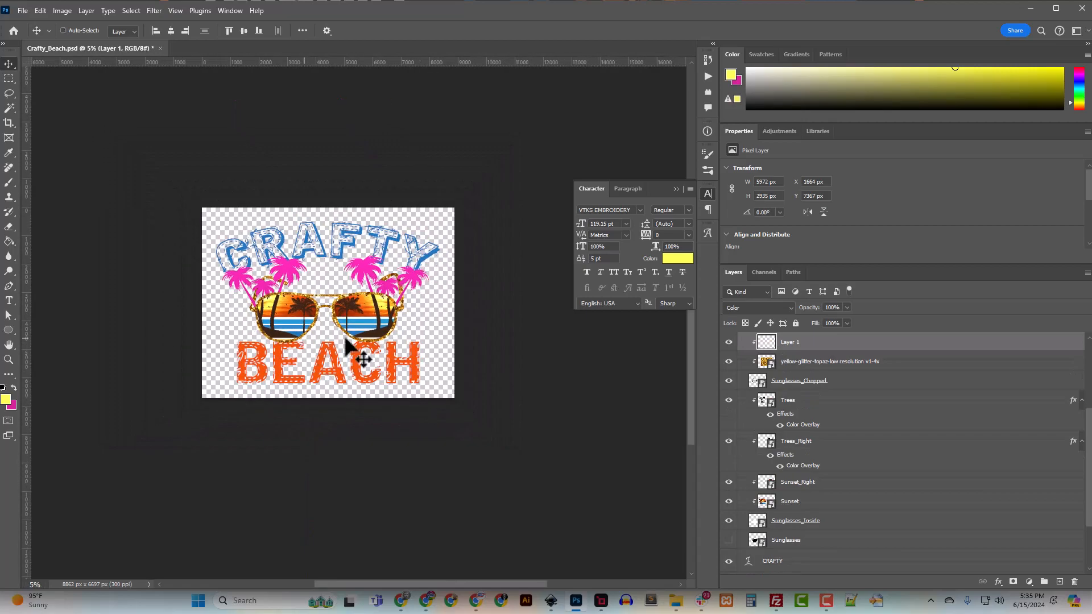
key("ctrl+z")
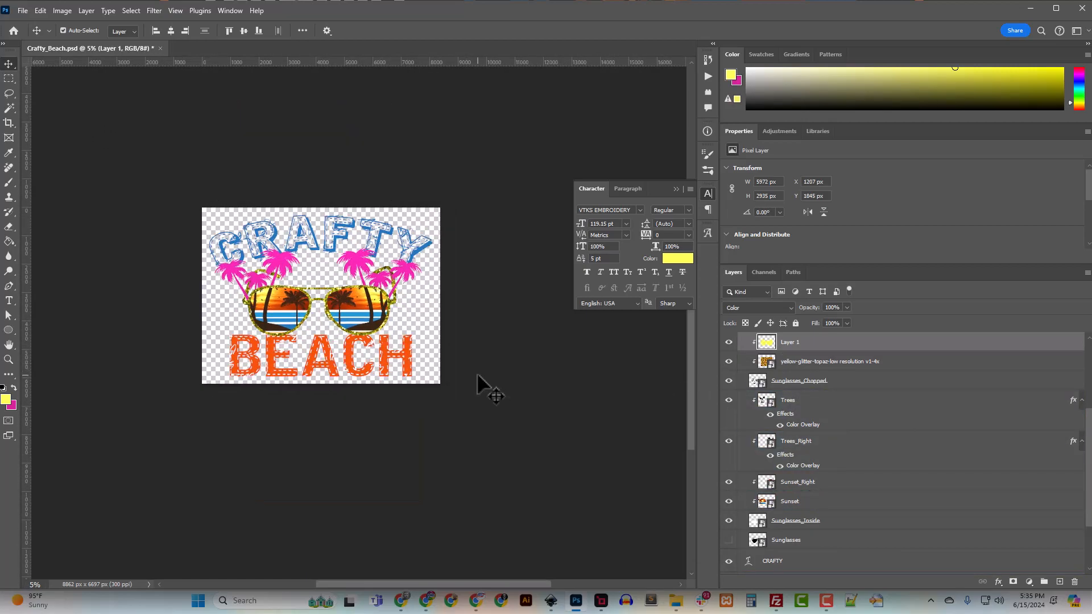
Make the Palette group visible again and save the Crafty_Beach.psd document
scroll(805, 458, "up", 3)
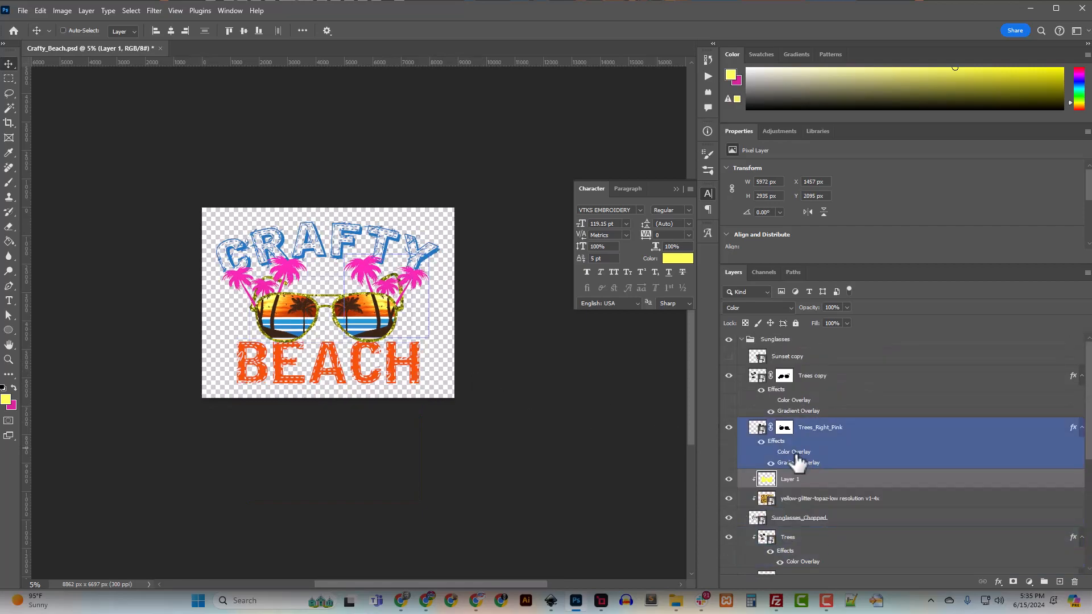
scroll(797, 462, "down", 4)
left_click(773, 556)
left_click(729, 555)
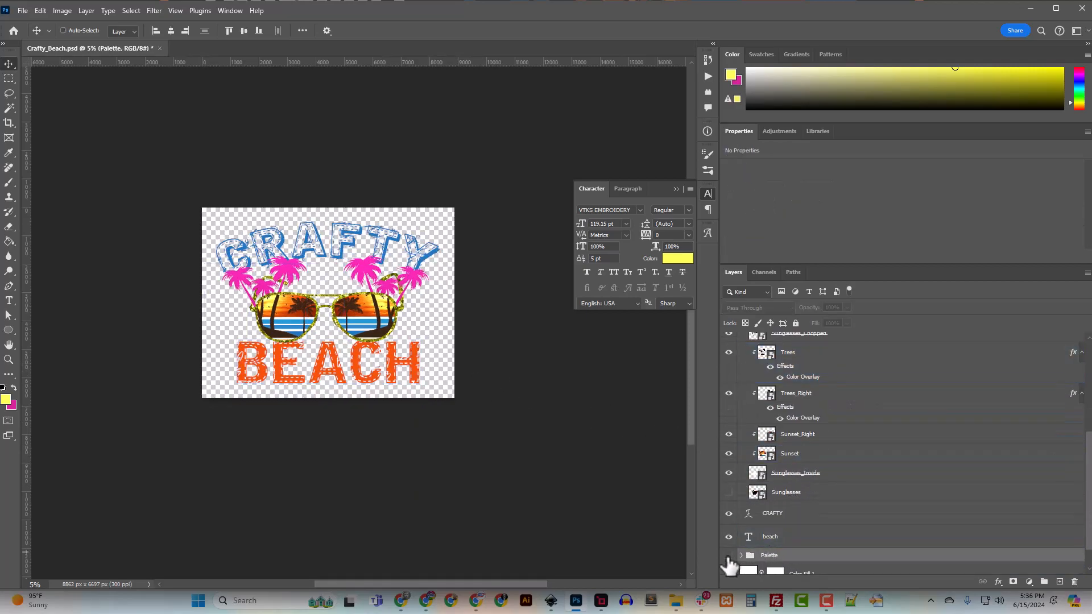
left_click(317, 313, "ctrl")
left_click_drag(325, 302, 327, 336)
key("ctrl+plus")
key("ctrl+plus")
left_click(22, 11)
left_click(55, 140)
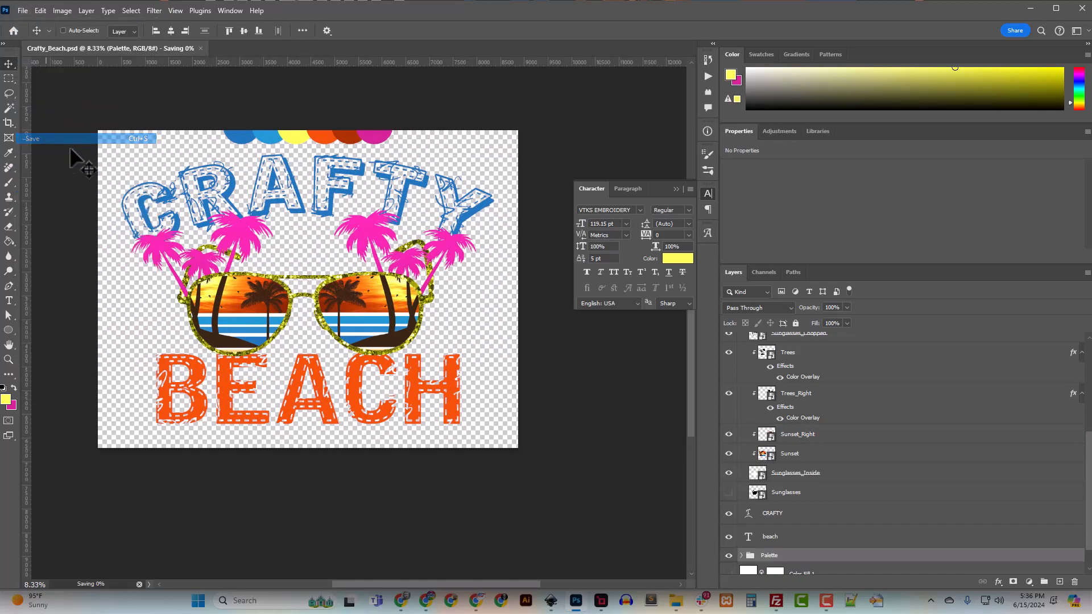
Hide the Palette group and save the document with only the sunglasses artwork and text showing
left_click(254, 216, "ctrl")
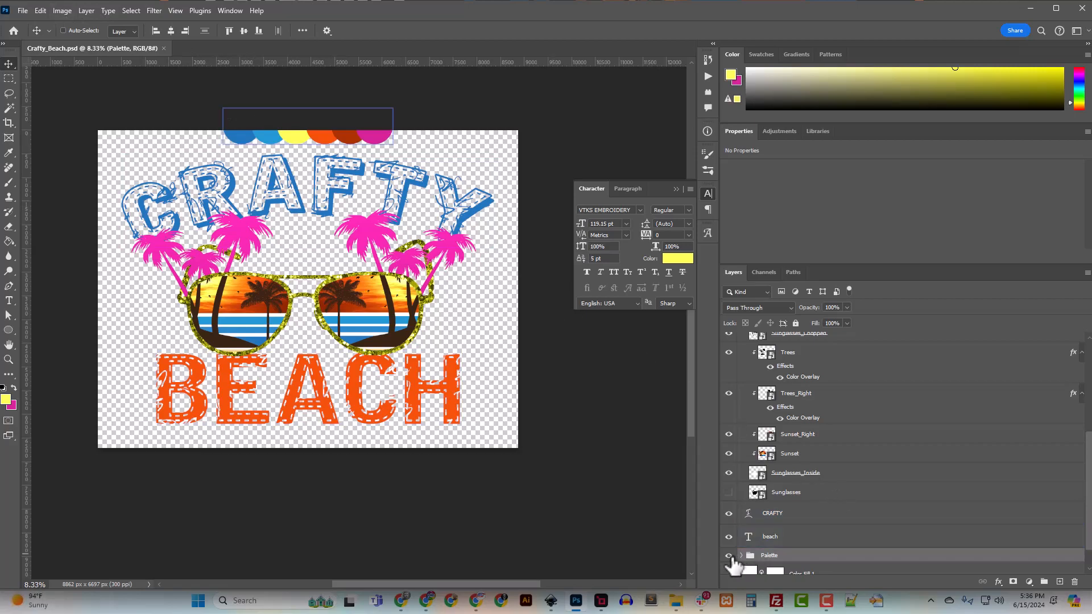
left_click(729, 556)
left_click(22, 10)
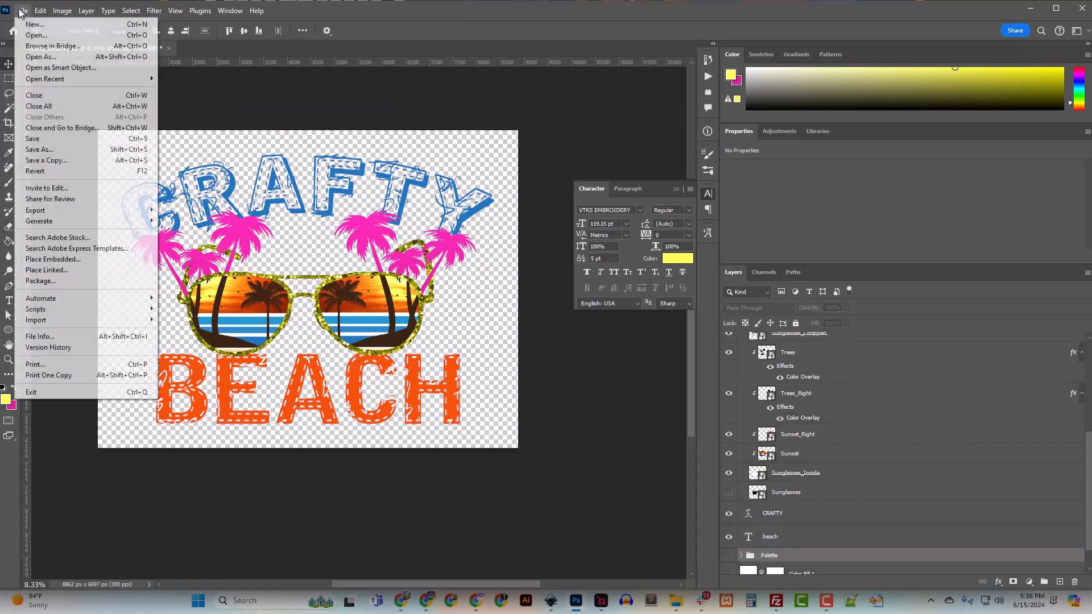
left_click(44, 142)
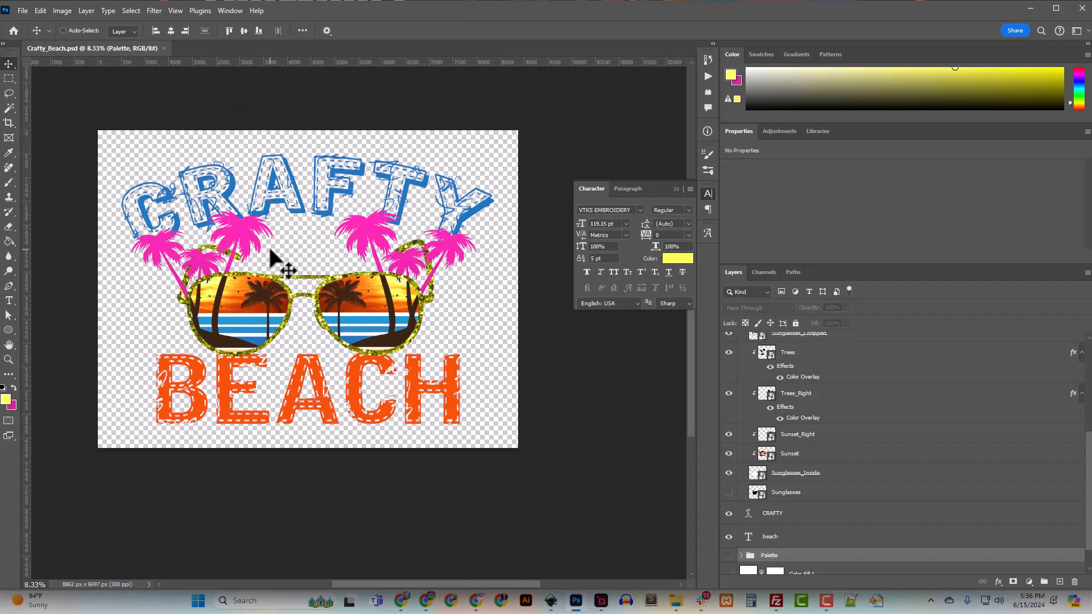
Trim the canvas on the top, bottom, left and right sides based on transparent pixels
left_click(59, 12)
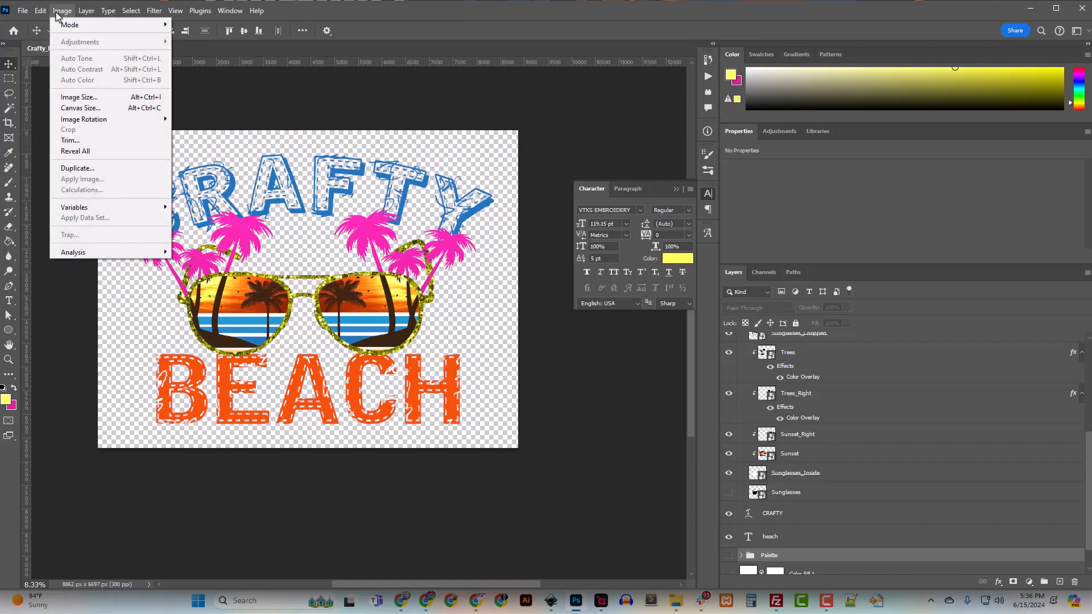
left_click(85, 140)
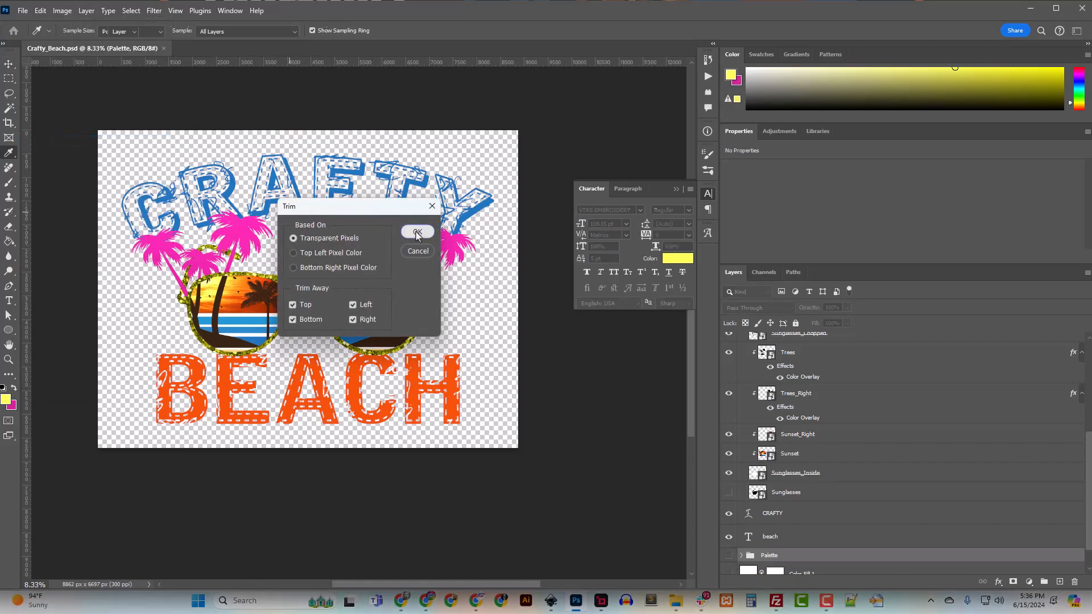
left_click(417, 233)
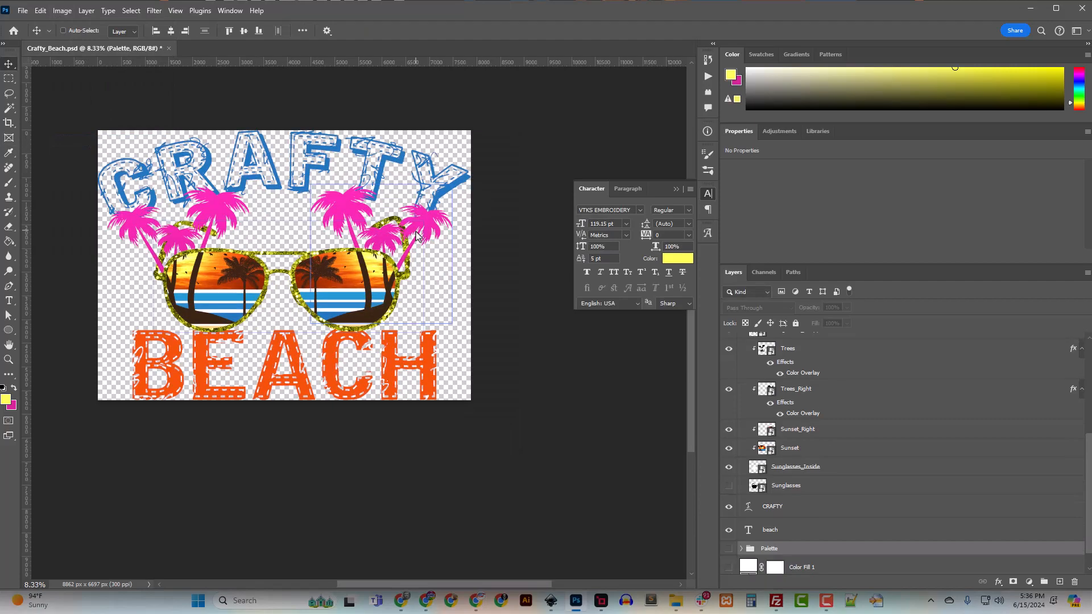
Resize the image to a width of 3600 pixels at 300 pixels per inch, keeping its proportions
left_click(62, 11)
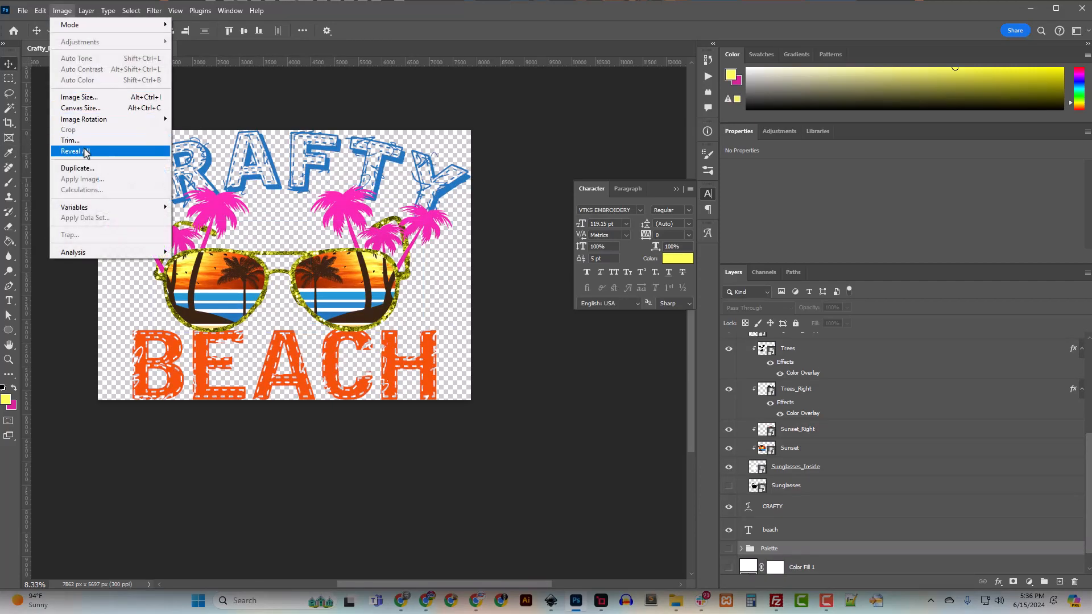
left_click(80, 97)
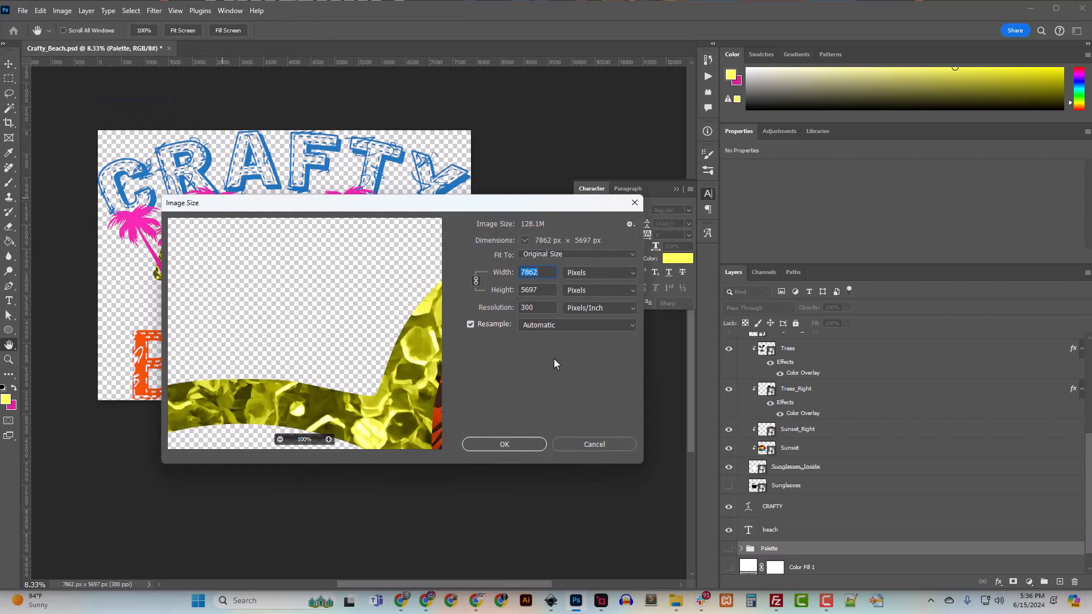
type("3600")
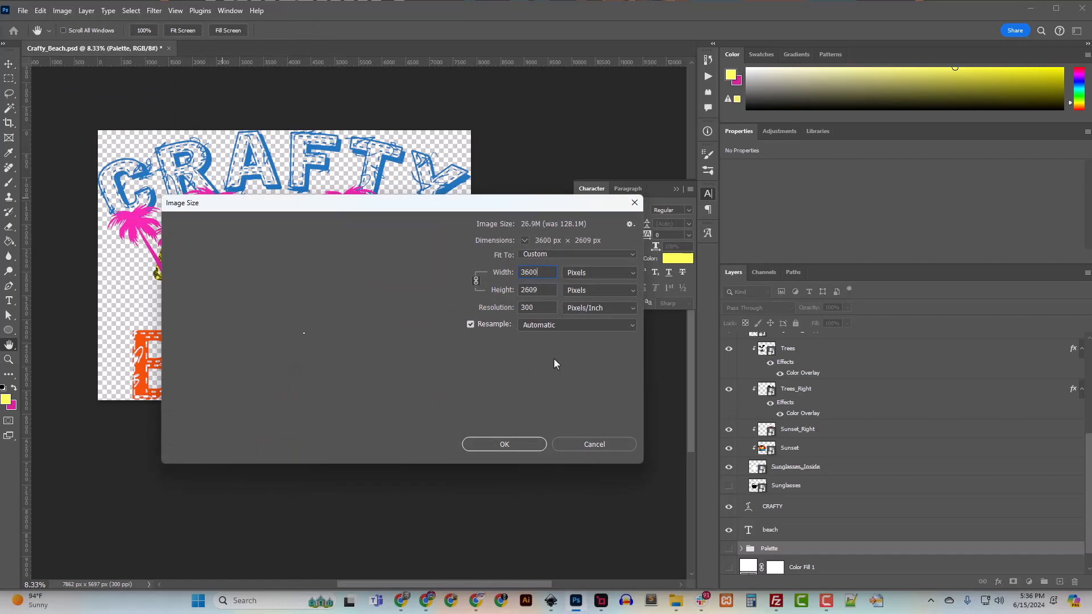
left_click(504, 444)
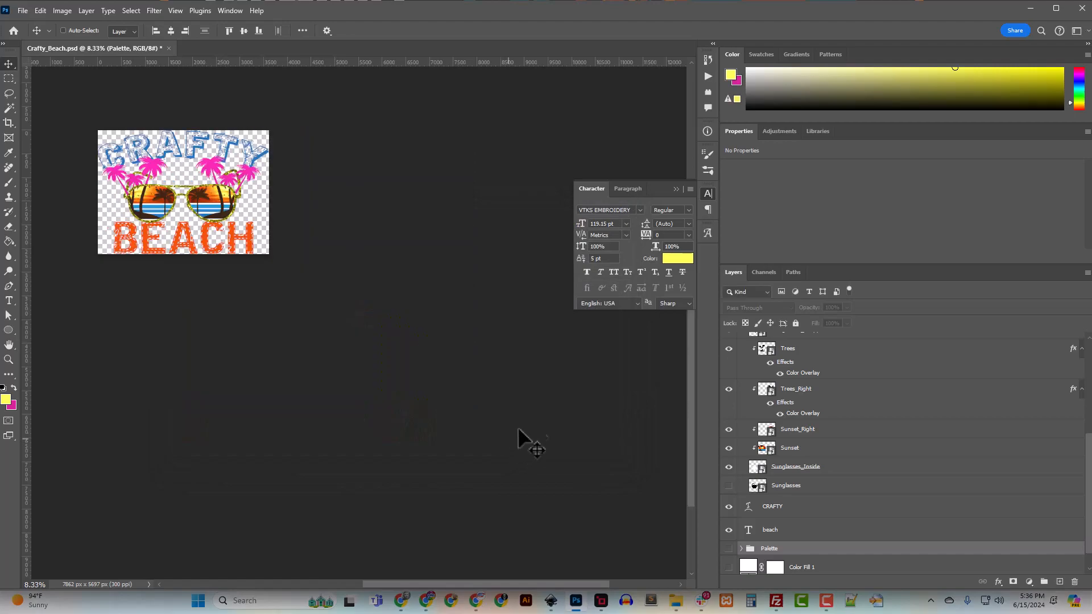
Export the design as Crafty_Beach.png into the Crafty_Beach designs folder
left_click(22, 11)
mouse_move(34, 208)
left_click(206, 211)
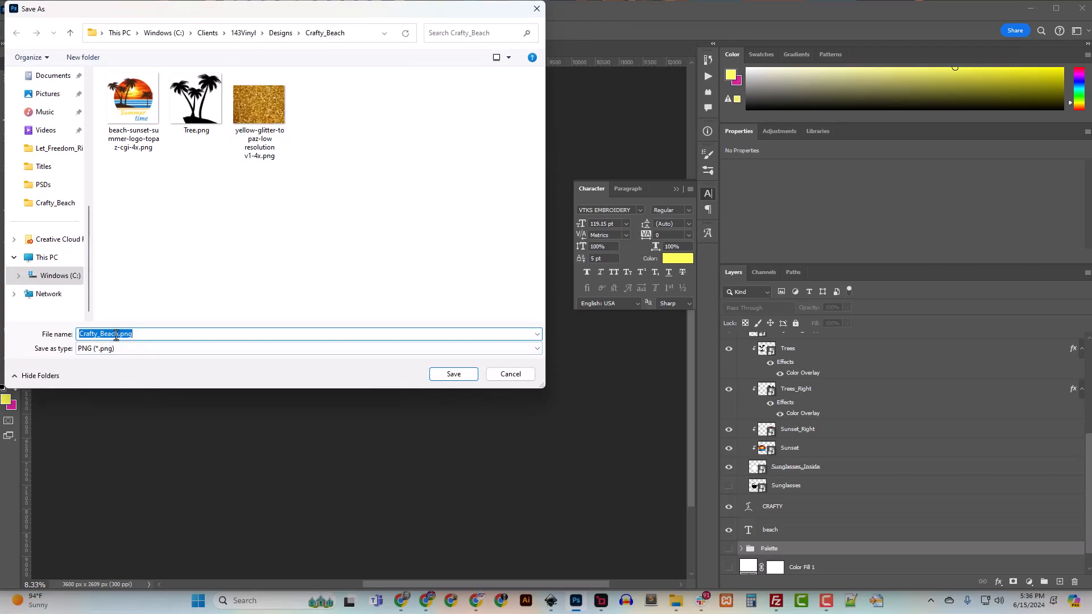
left_click(454, 374)
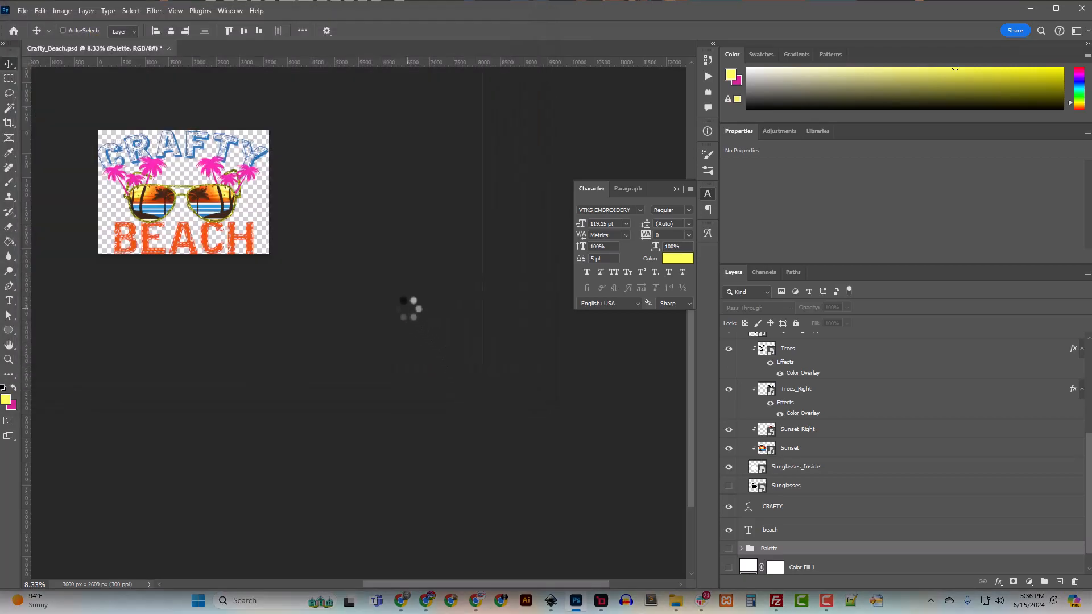
Switch to File Explorer and open the exported Crafty_Beach.png in a maximized image viewer to inspect the design
left_click(673, 607)
left_click(830, 282)
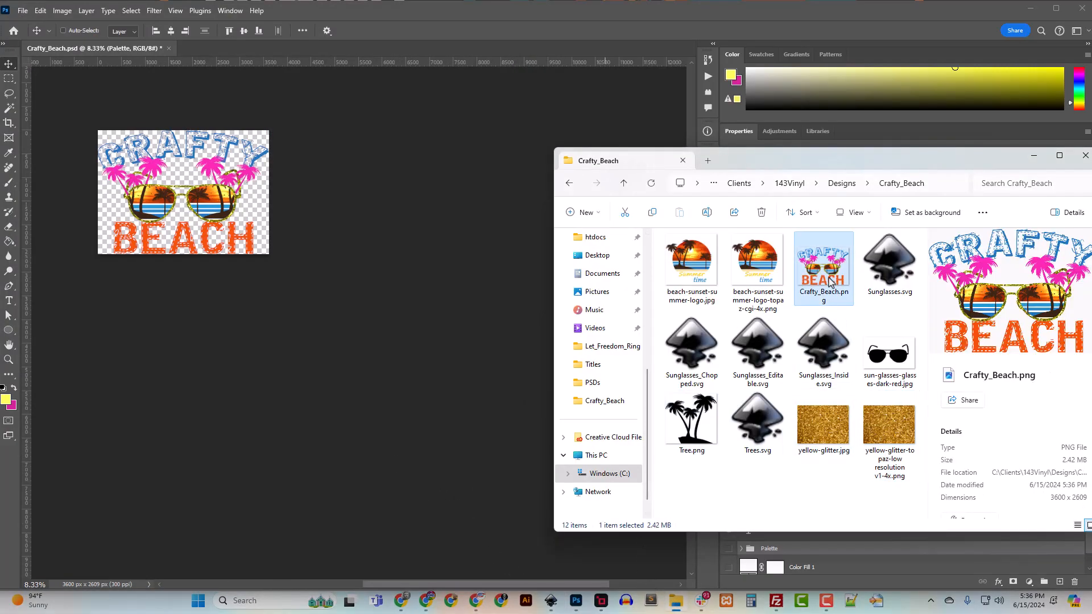
double_click(830, 281)
left_click_drag(523, 93, 588, 3)
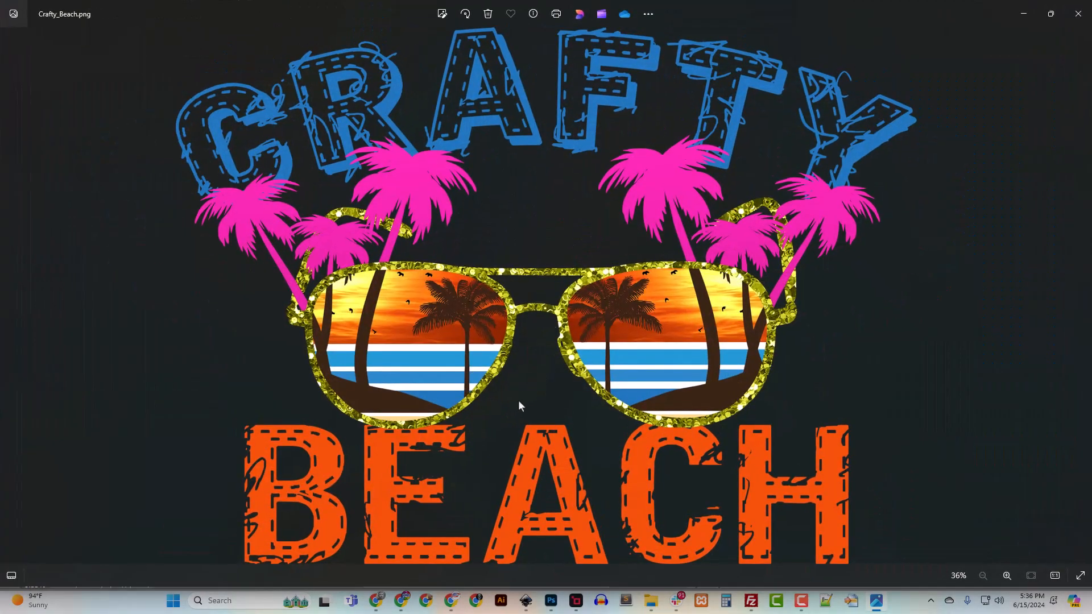